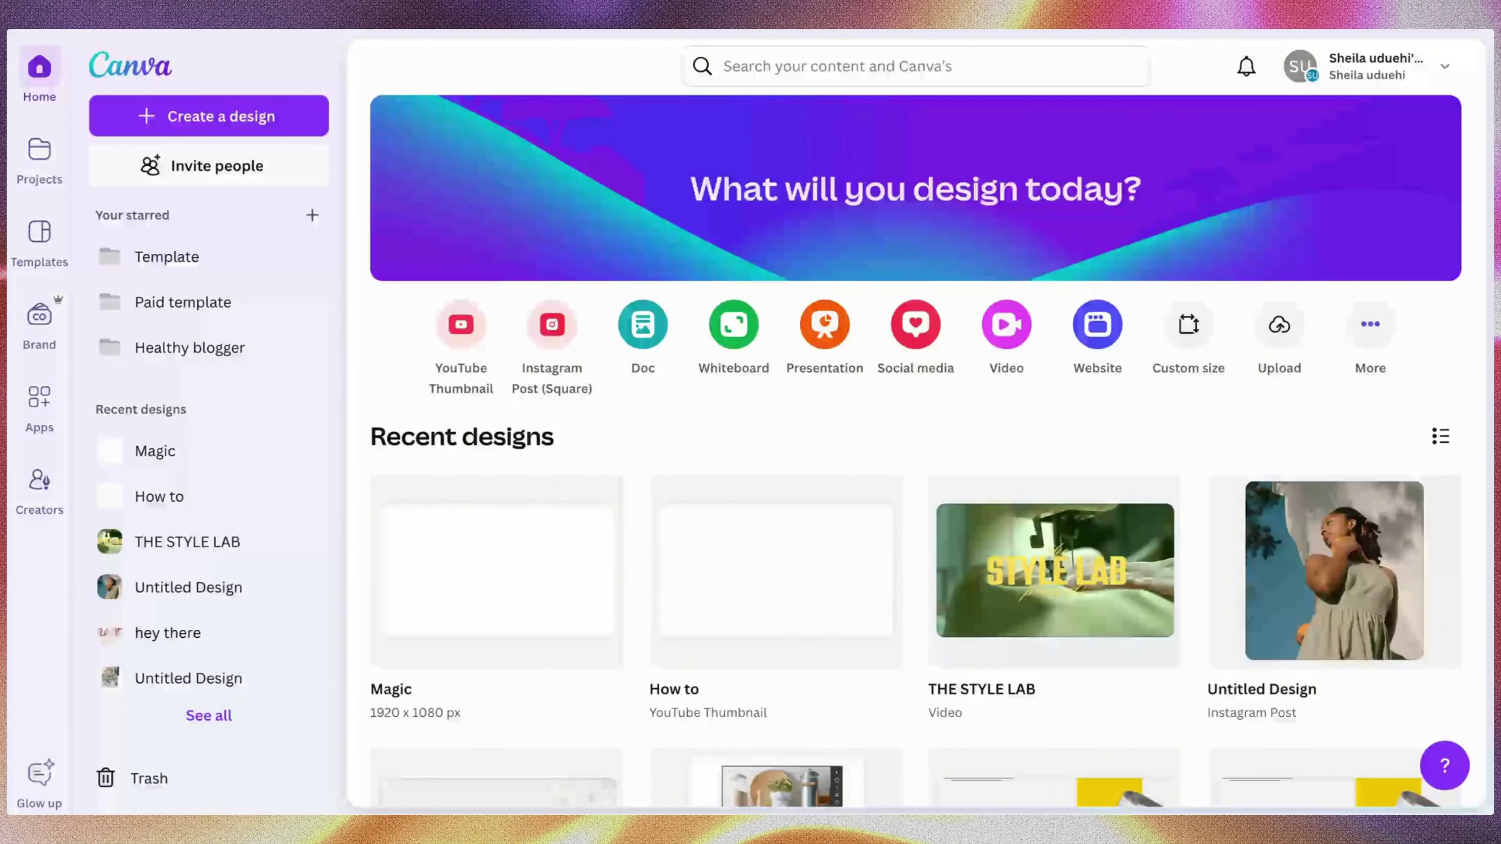
# Browse the video formats and the mobile video templates offered for a new design
pyautogui.moveTo(445, 572)
pyautogui.click(1006, 344)
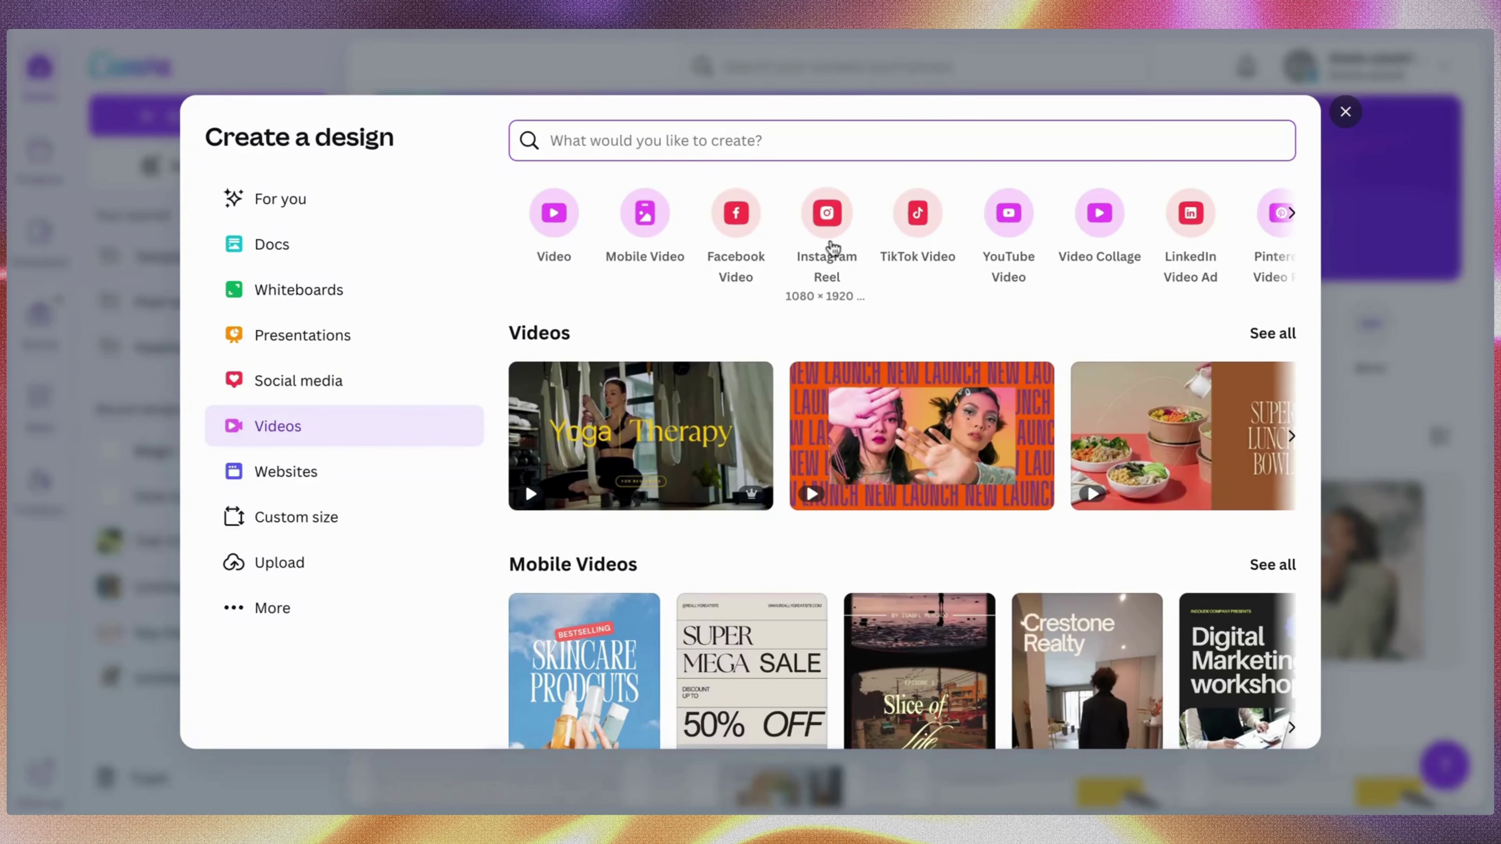
pyautogui.hscroll(2, 827, 248)
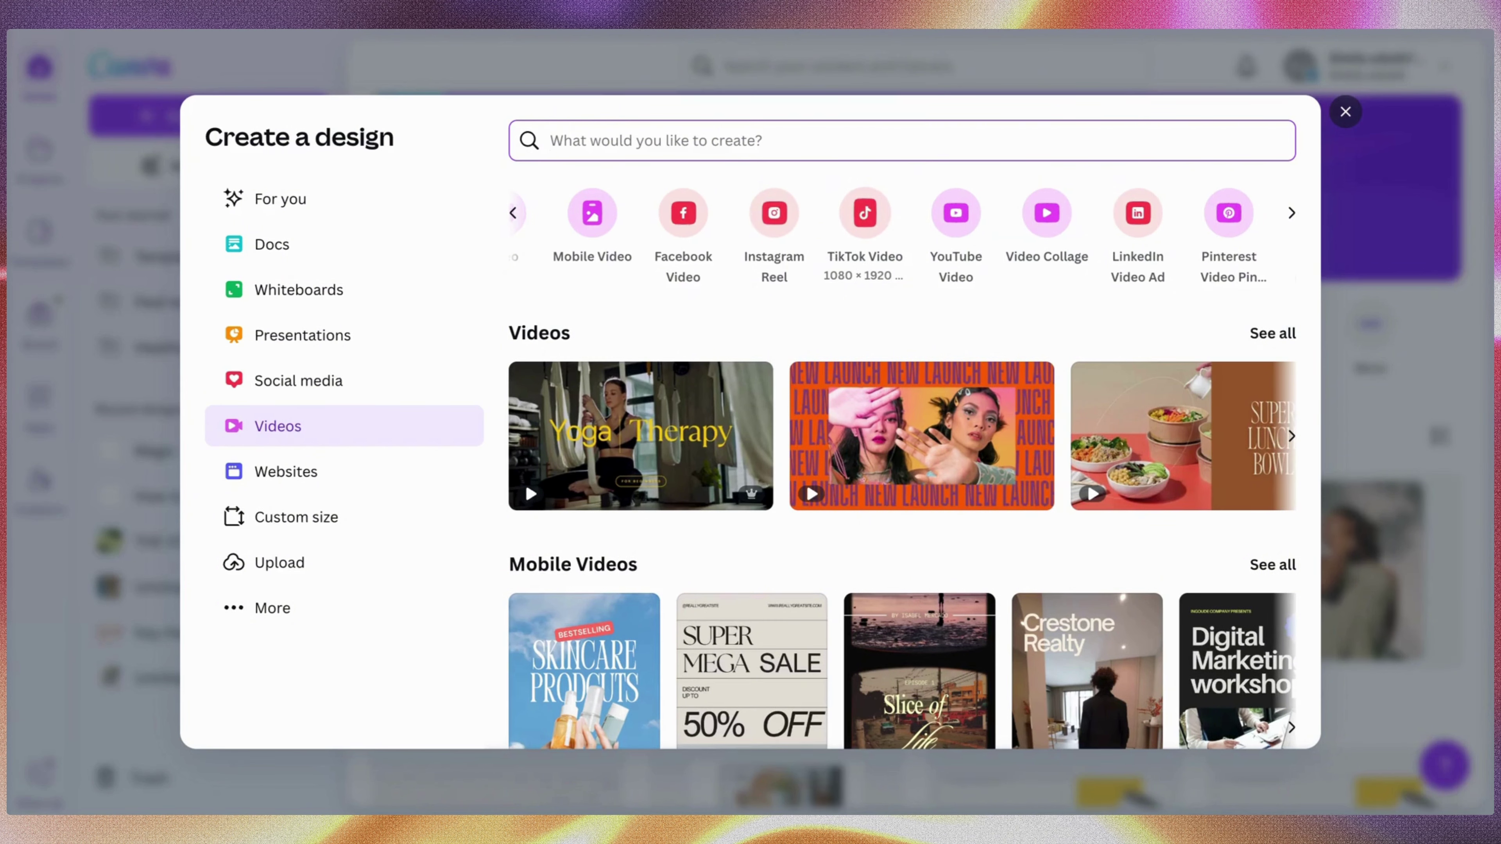
pyautogui.hscroll(3, 834, 247)
pyautogui.hscroll(1, 854, 248)
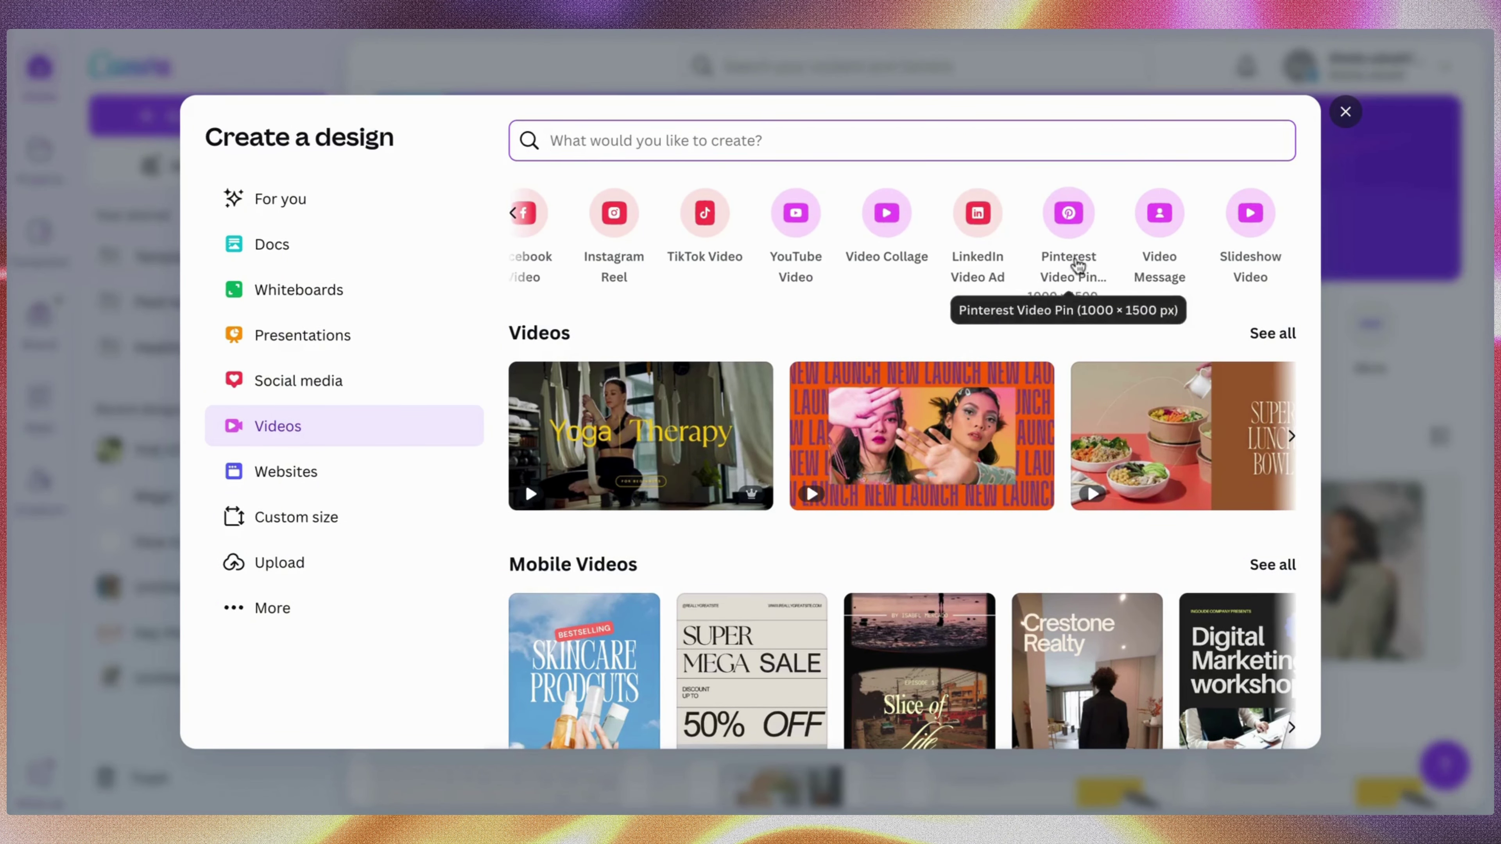
pyautogui.scroll(-6, 807, 484)
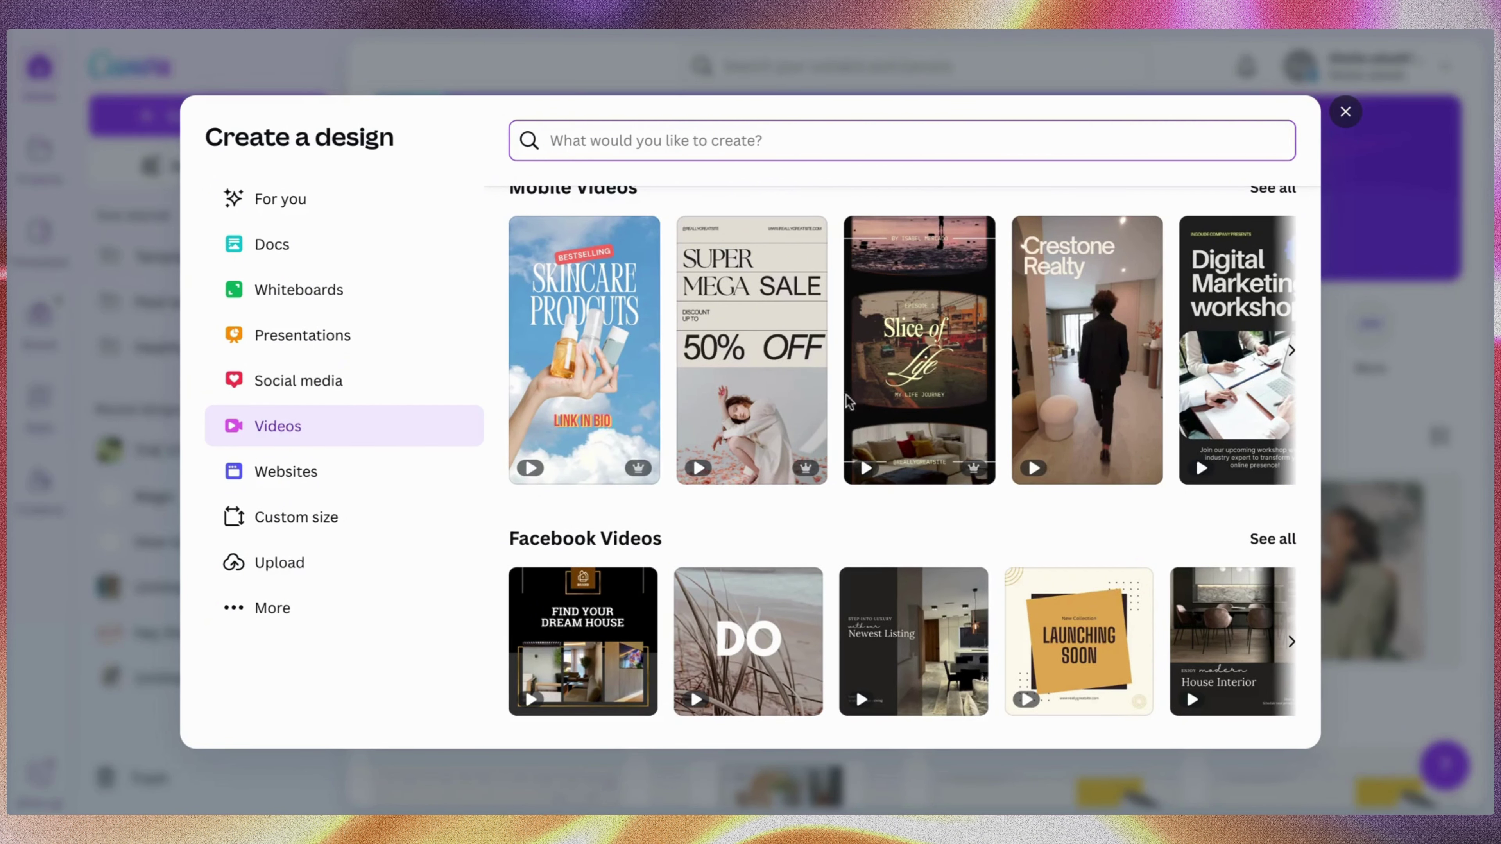
pyautogui.hscroll(2, 879, 394)
pyautogui.hscroll(10, 879, 393)
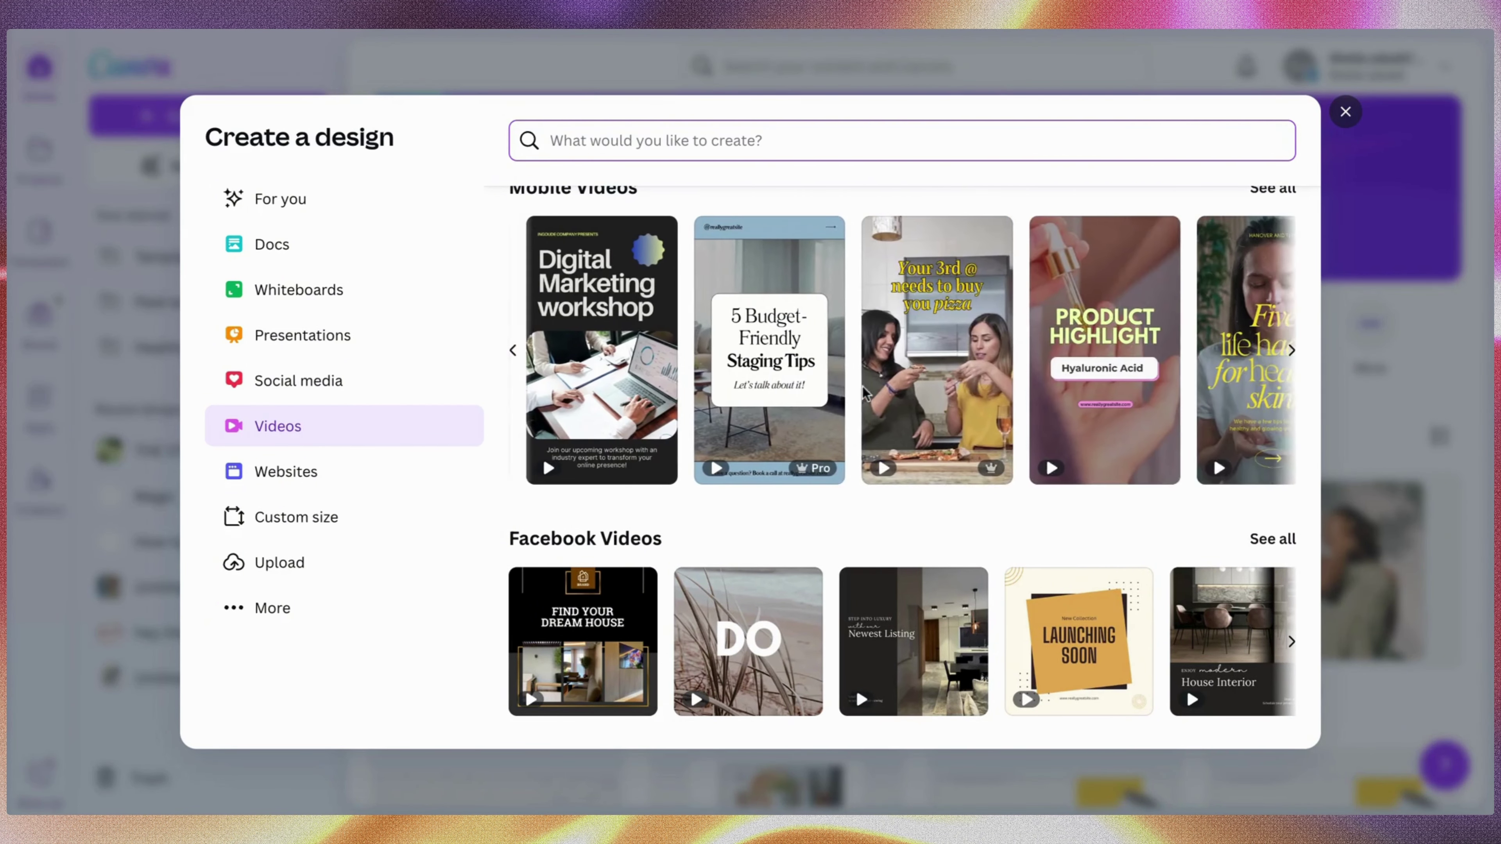
pyautogui.hscroll(3, 994, 458)
pyautogui.scroll(6, 999, 414)
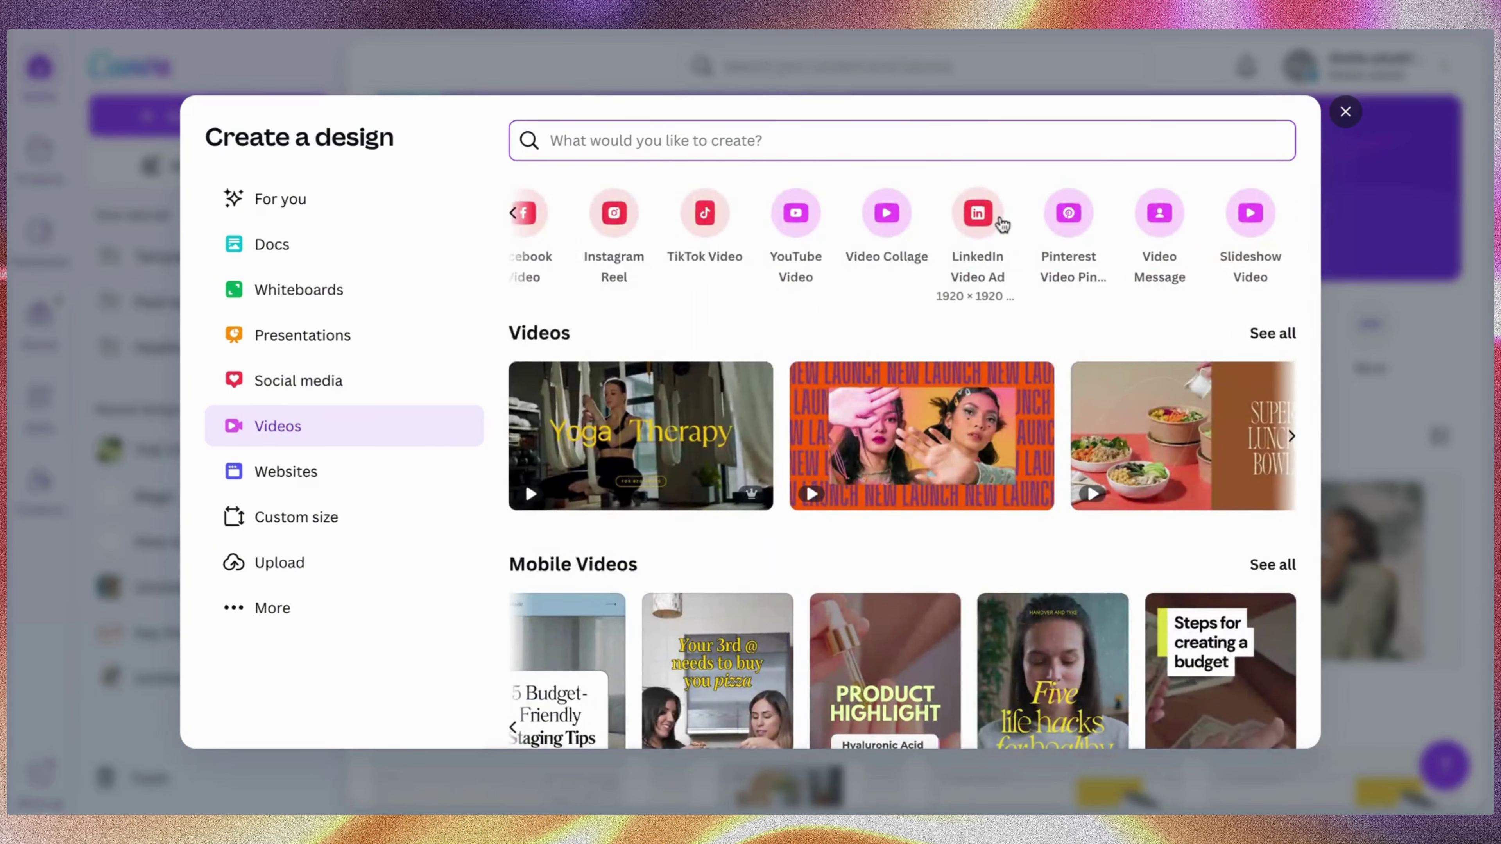
pyautogui.hscroll(-5, 1003, 223)
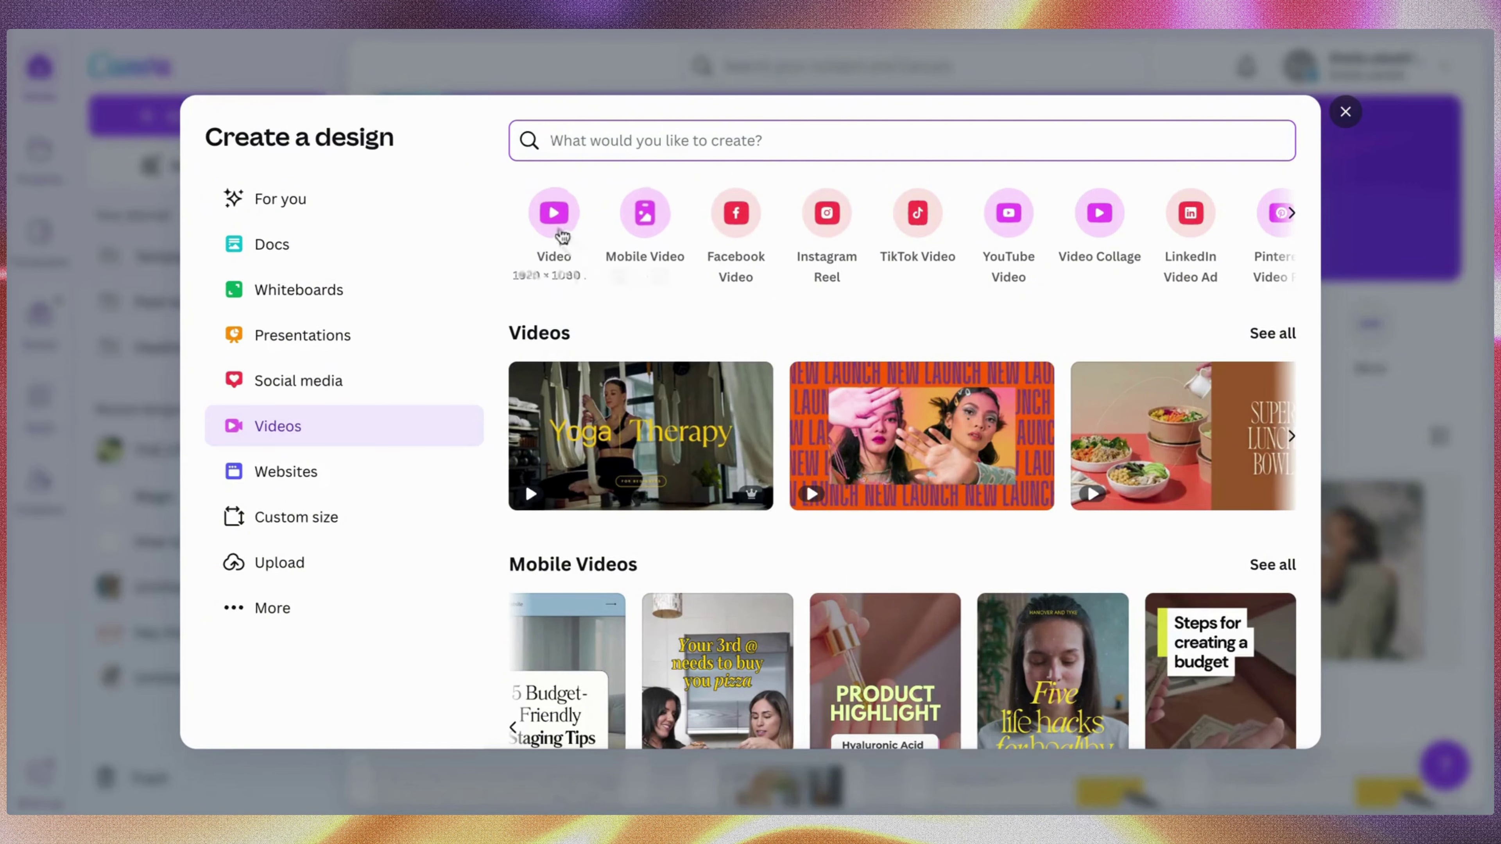
# Create a blank design in the standard Video format and select its empty page
pyautogui.click(559, 234)
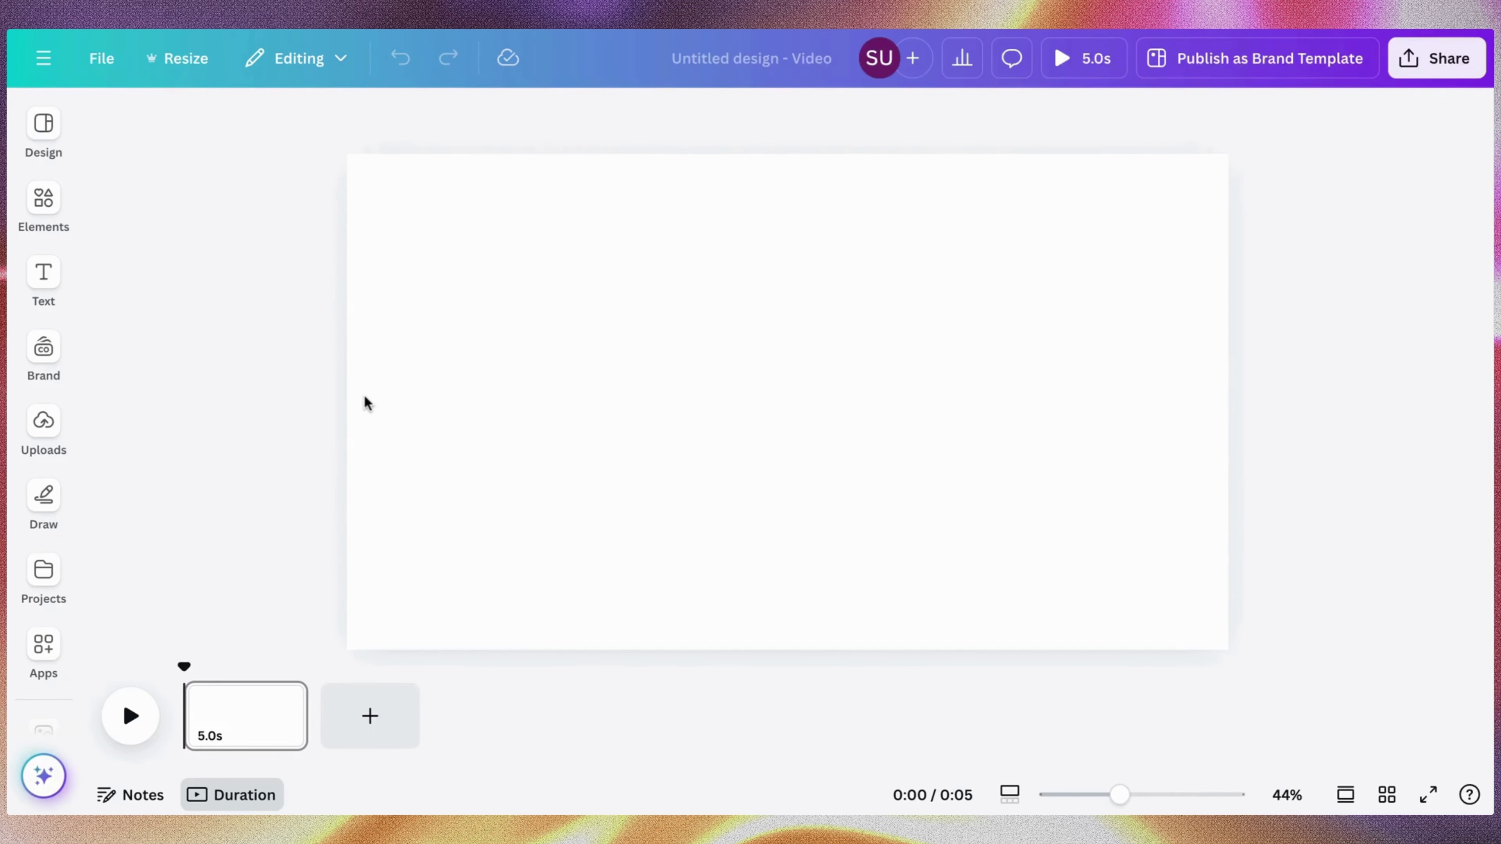
pyautogui.click(787, 402)
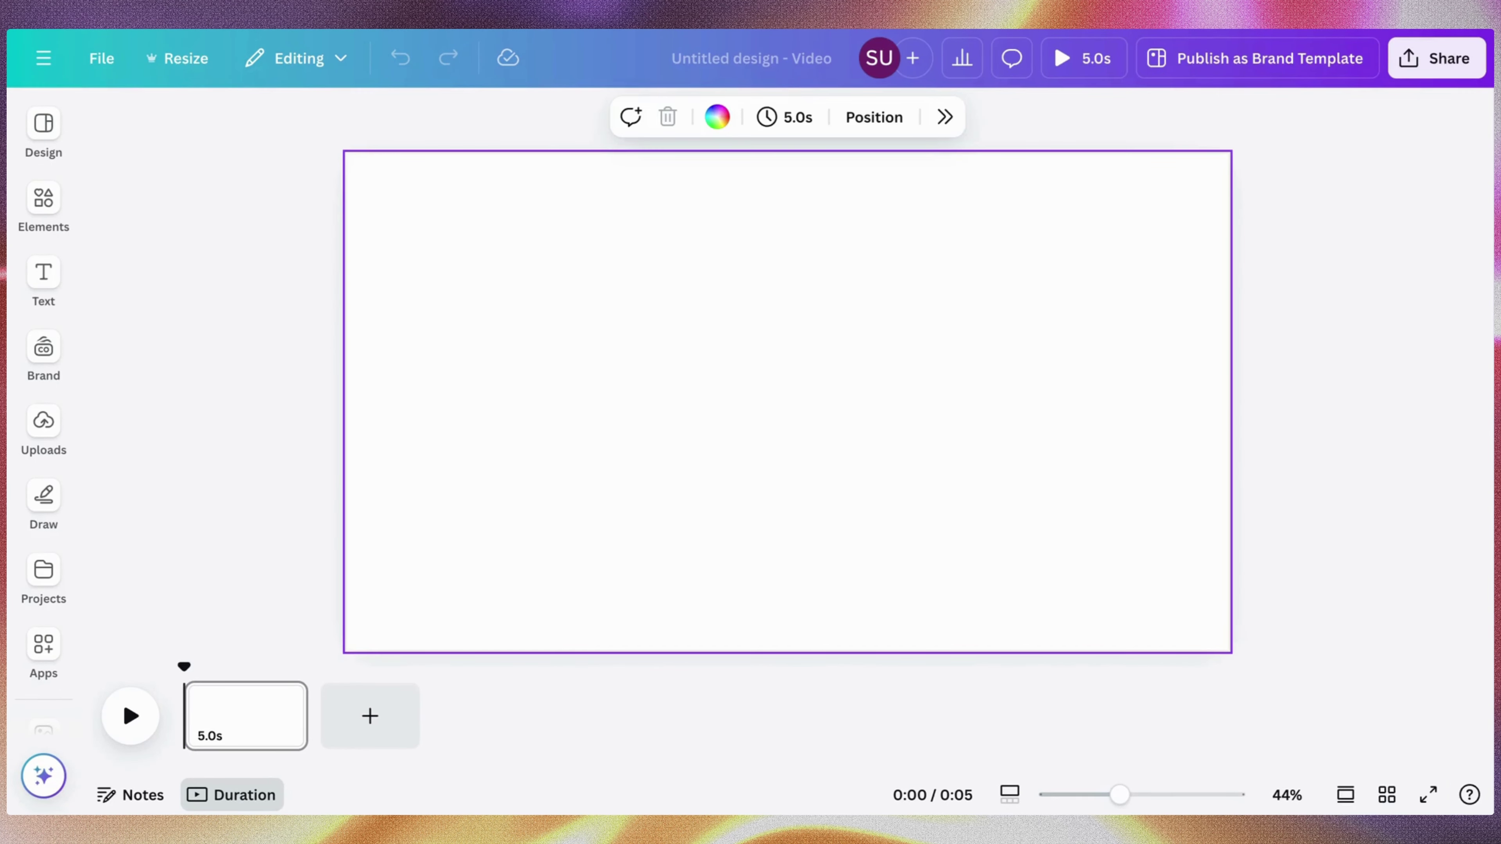
# Examine the video templates and the categories of the elements library, from audio and videos down to graphics and stickers
pyautogui.click(43, 126)
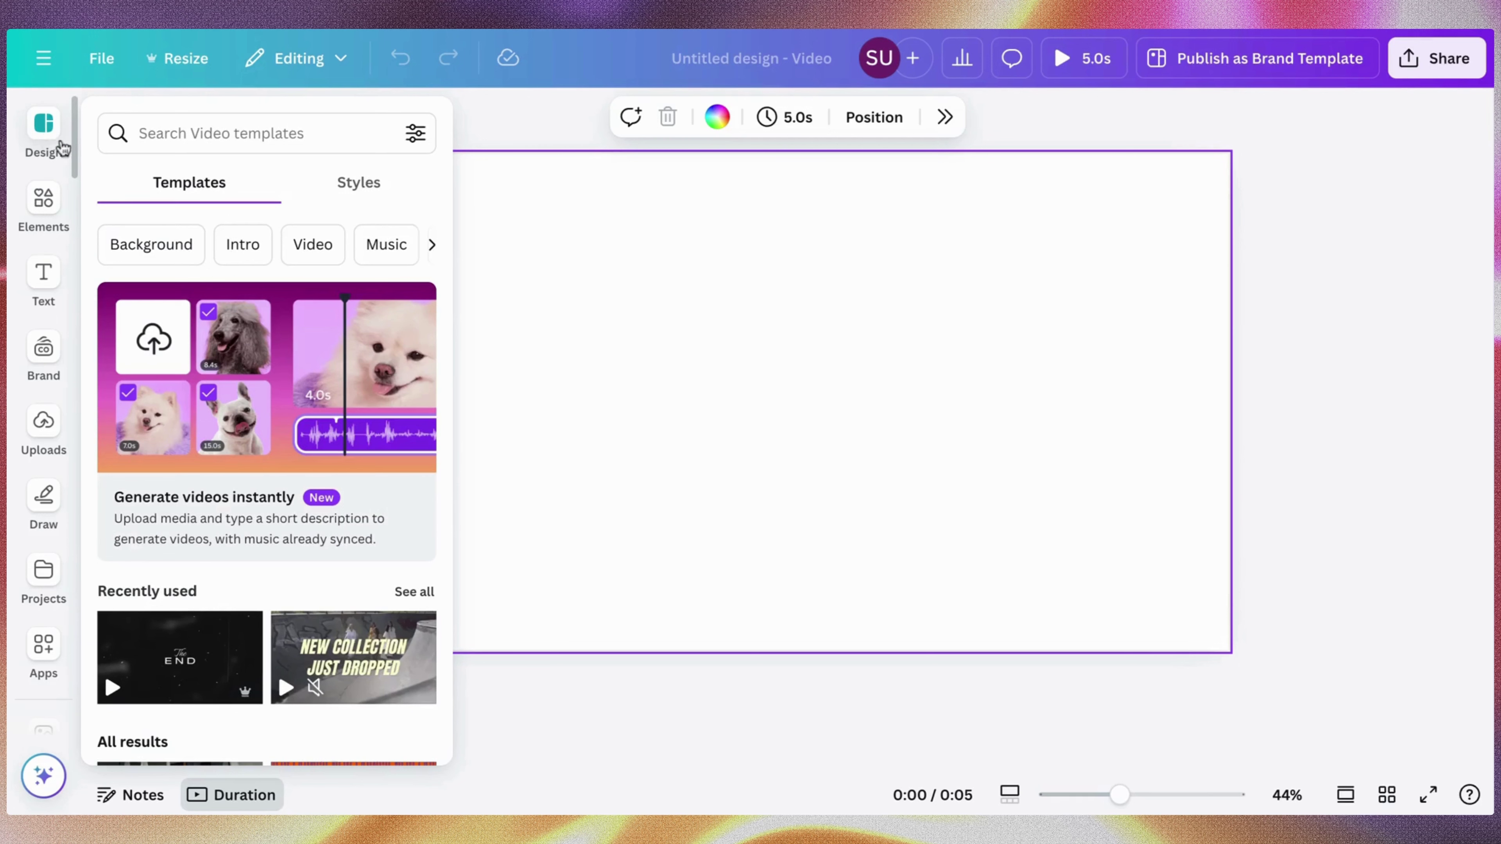
pyautogui.click(43, 200)
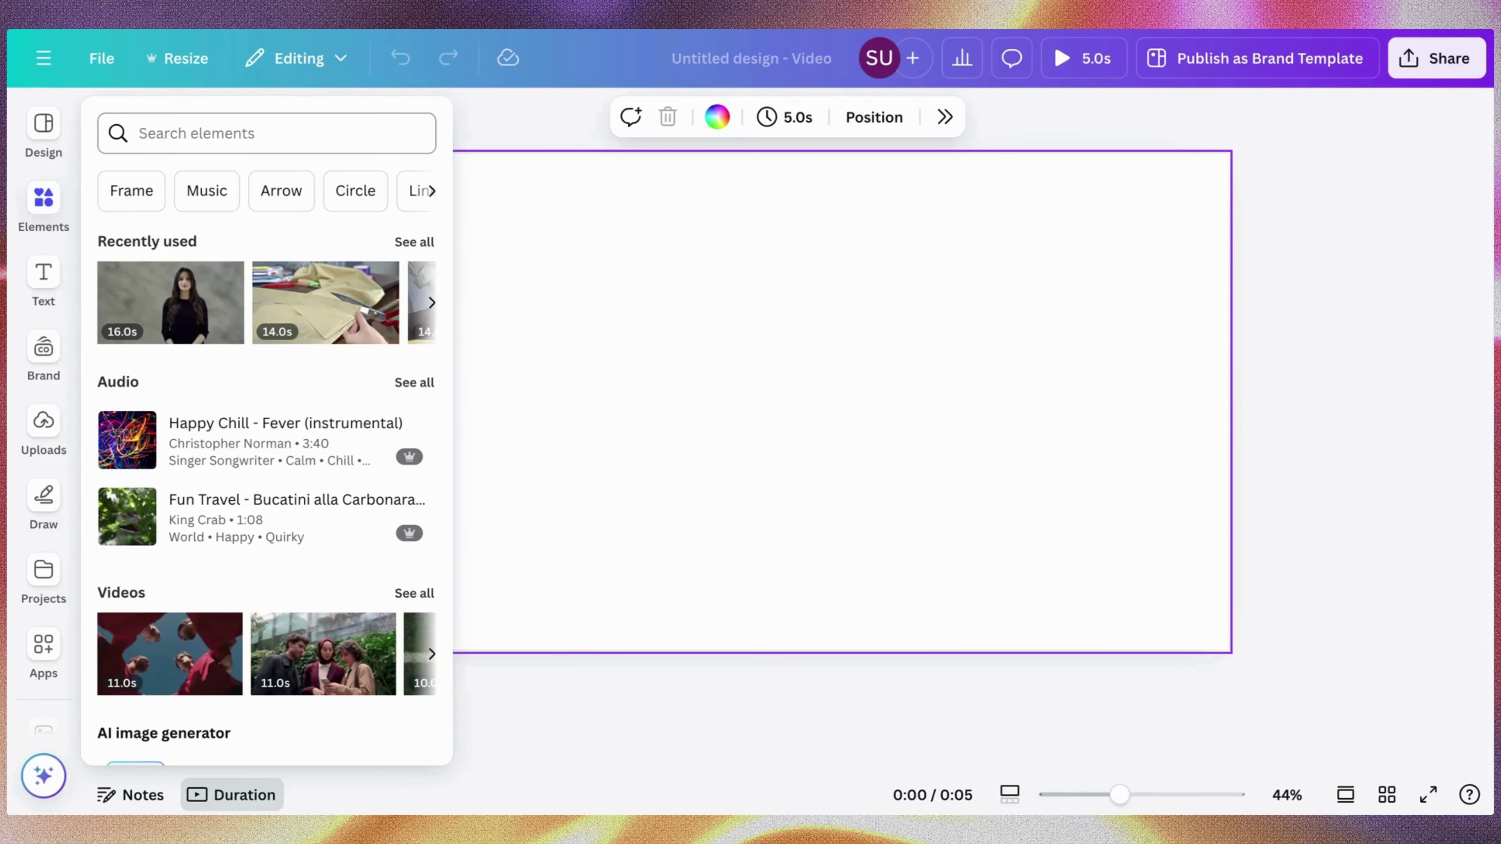
pyautogui.scroll(-1, 156, 429)
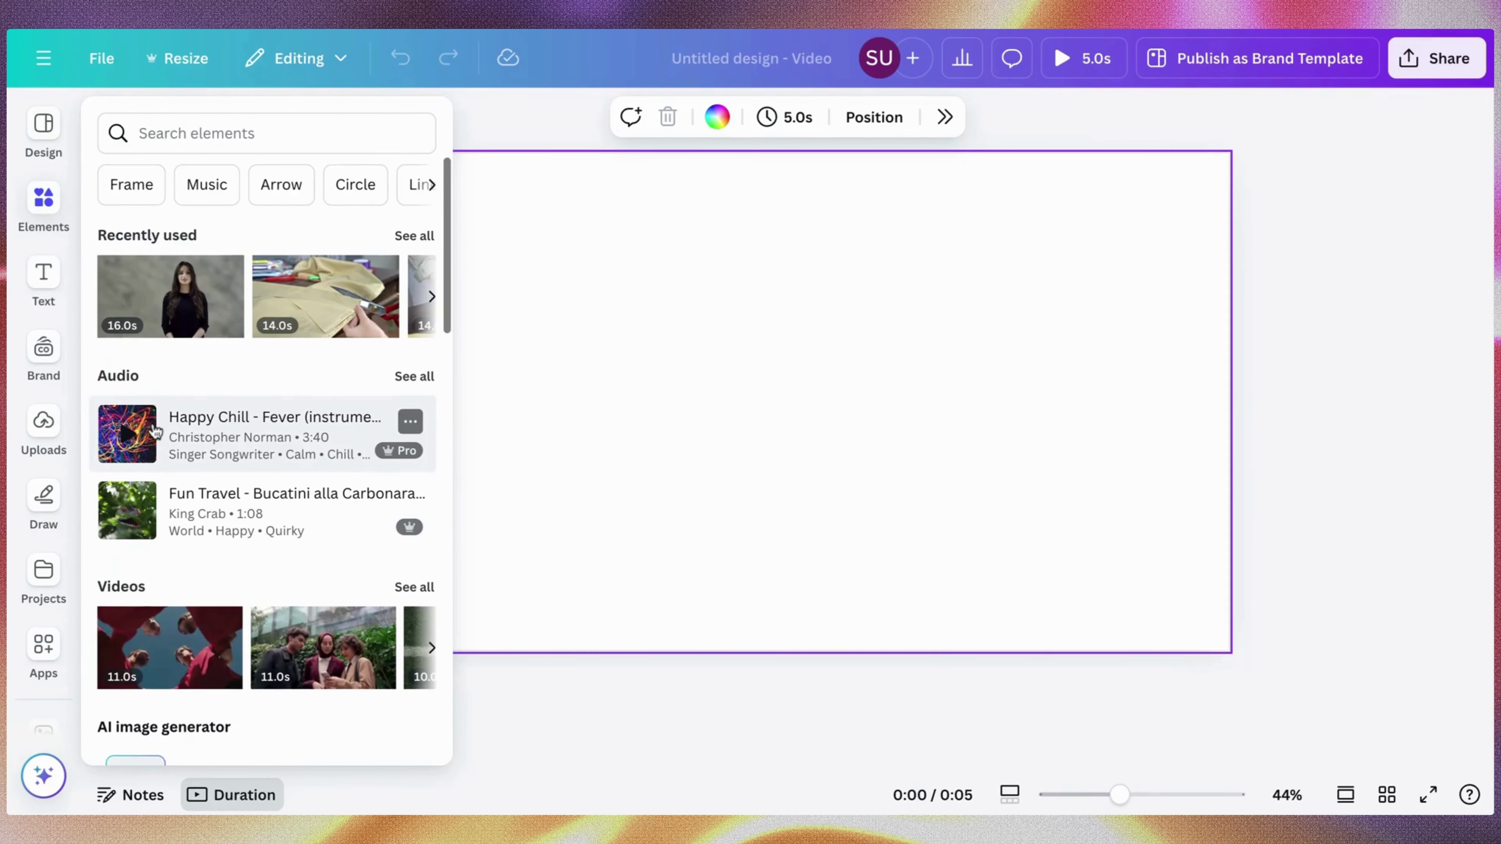
pyautogui.scroll(-8, 156, 421)
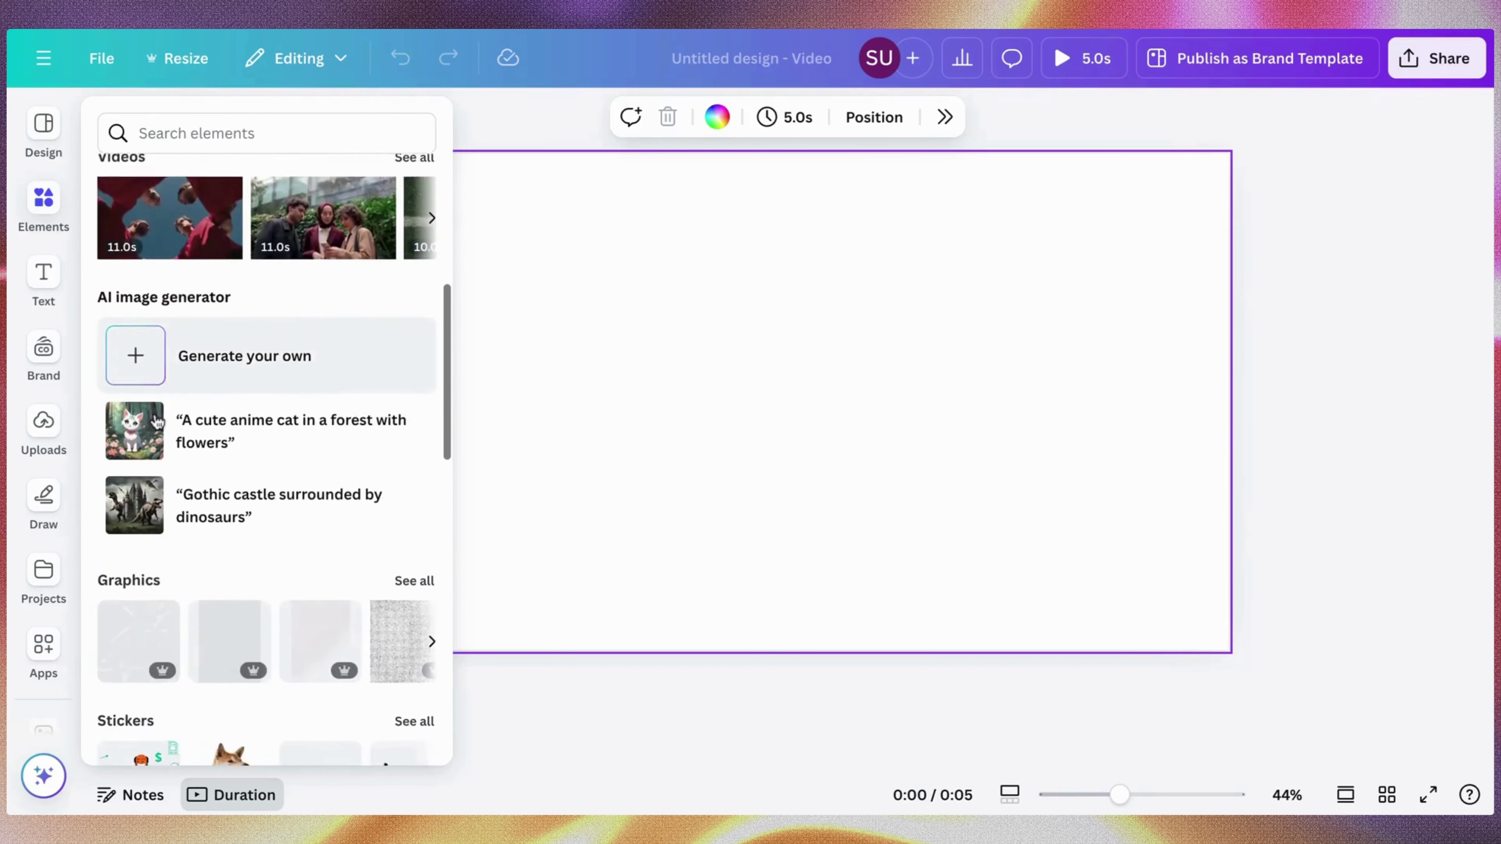
pyautogui.scroll(-5, 265, 461)
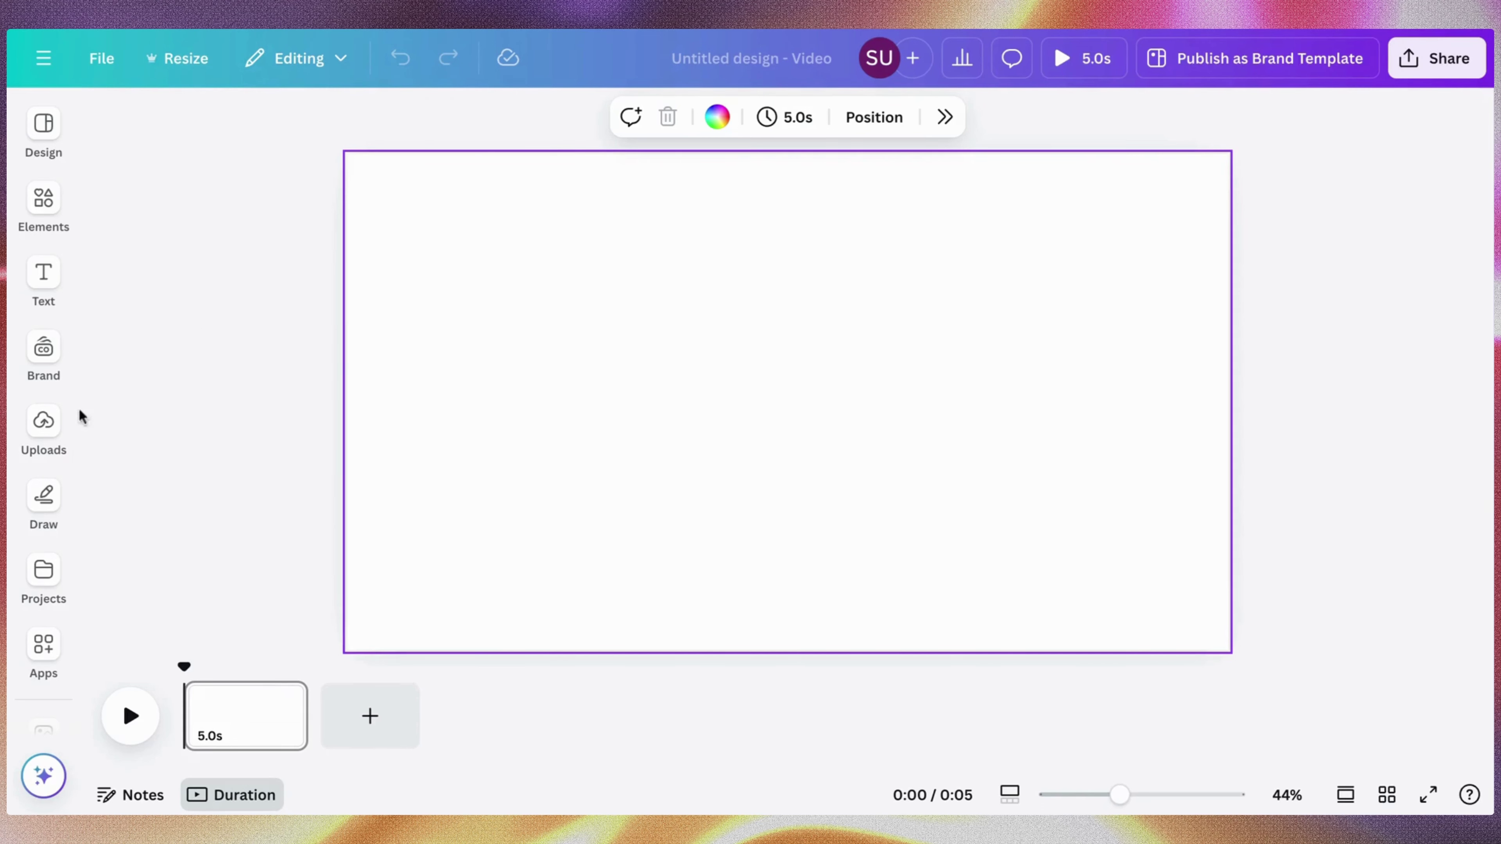
# Review the sources files can be imported from and show the videos among the uploads
pyautogui.click(33, 432)
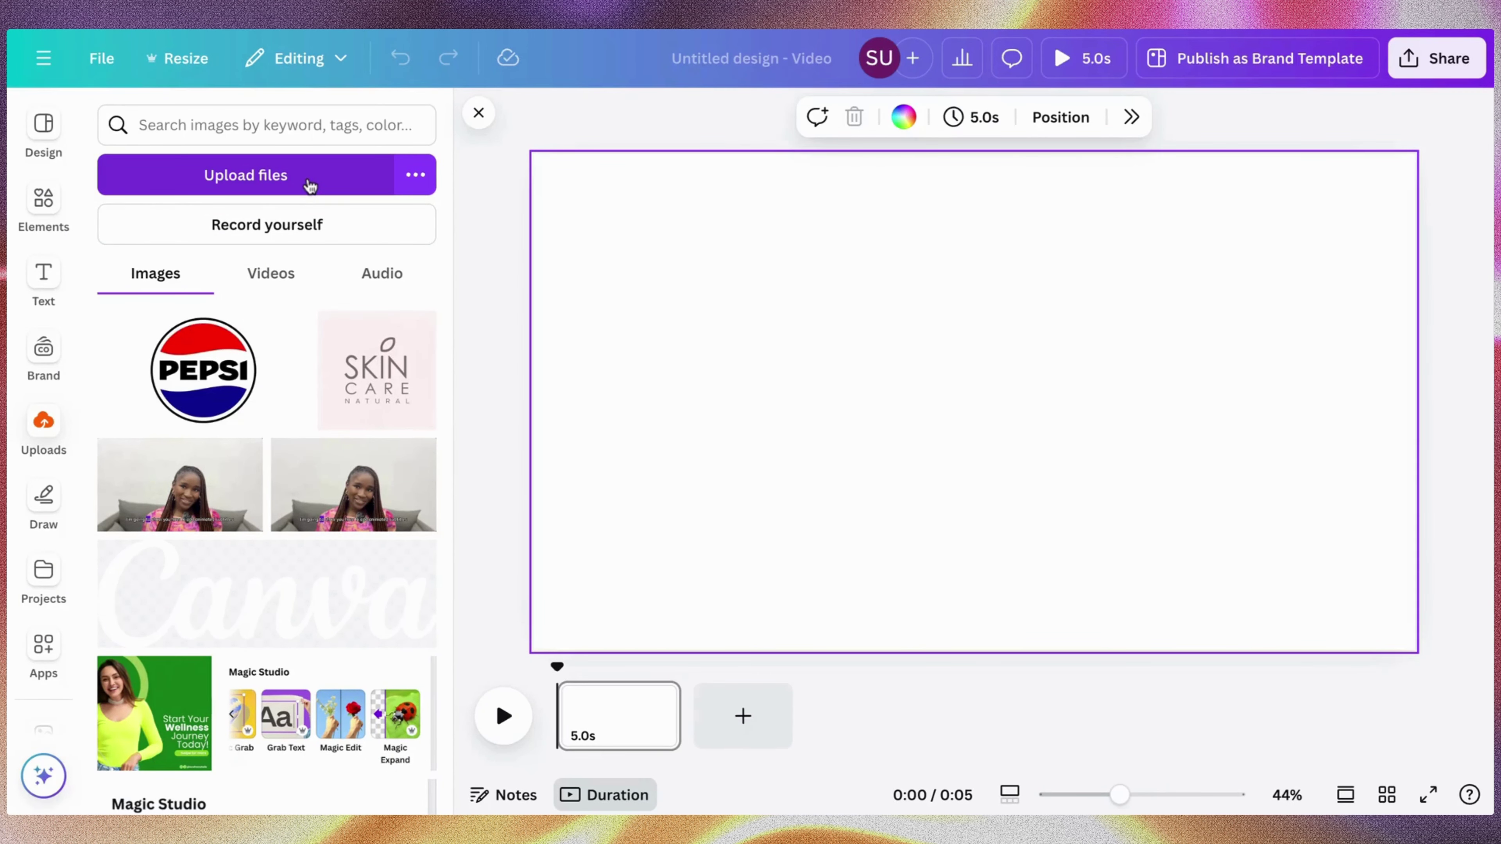
pyautogui.click(416, 176)
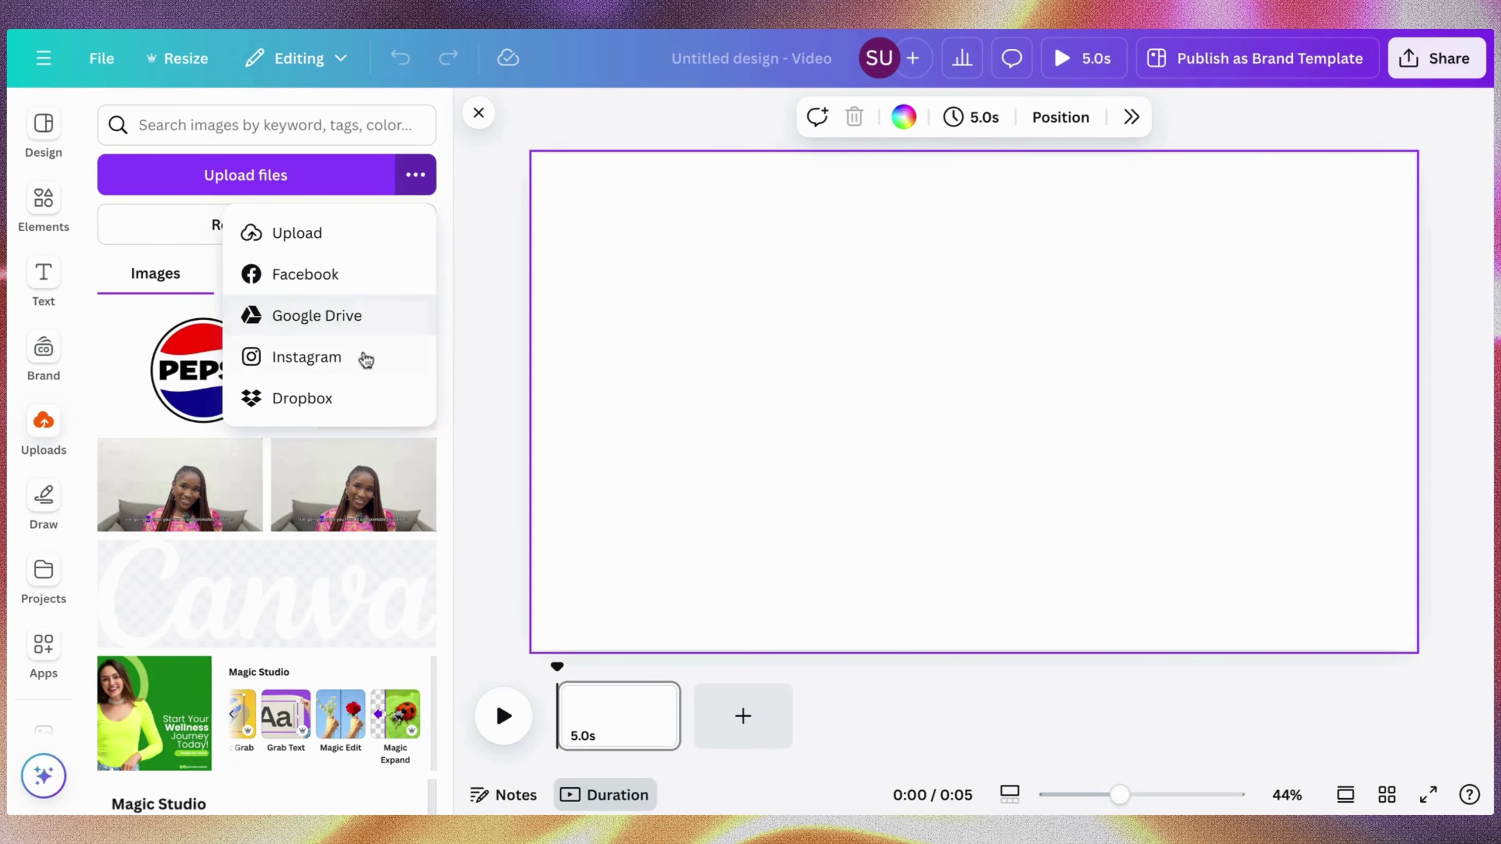
pyautogui.click(415, 176)
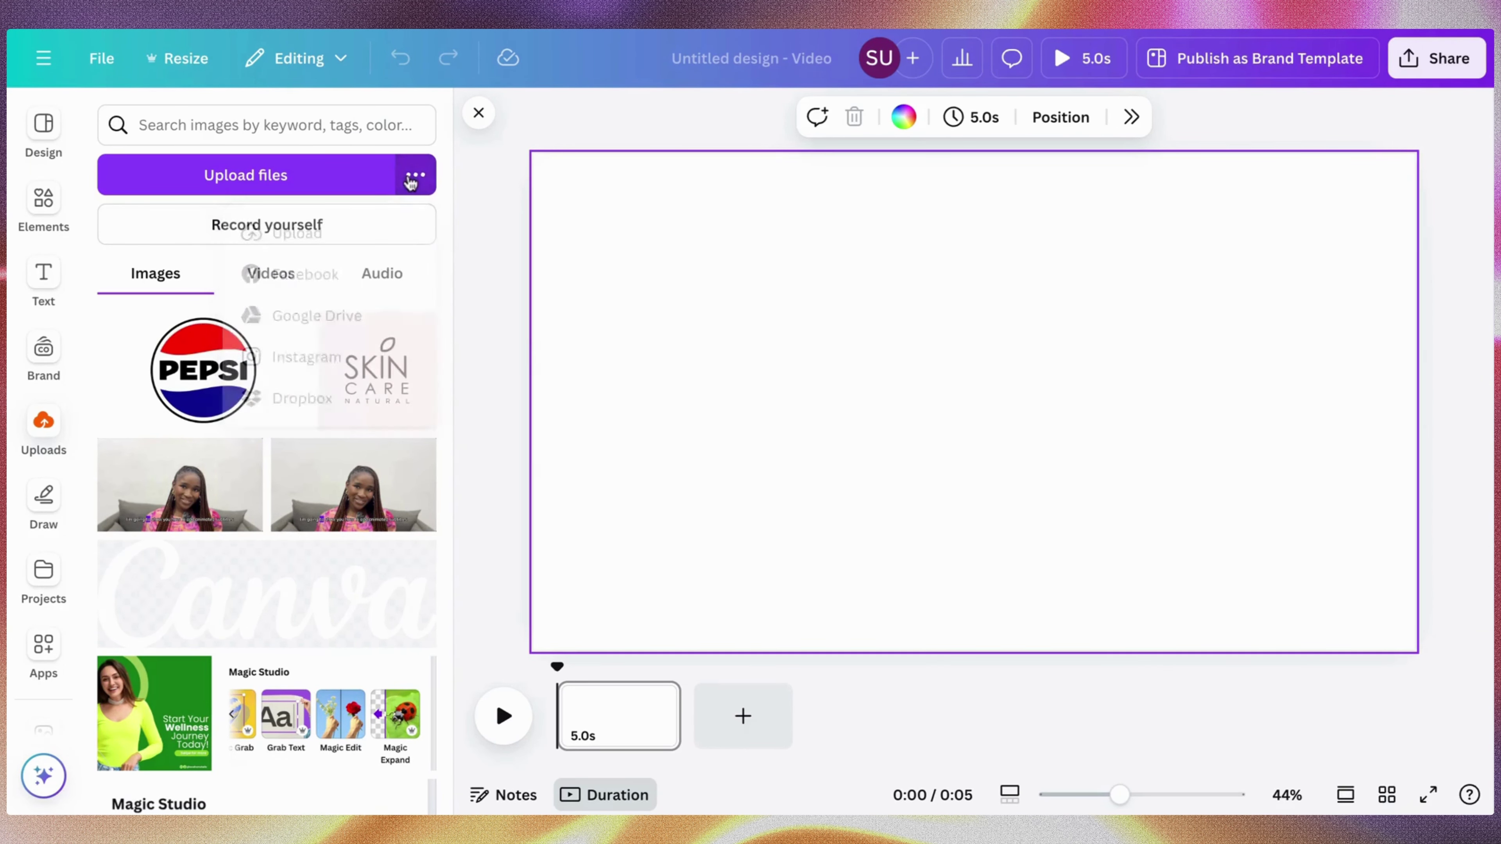
pyautogui.click(273, 277)
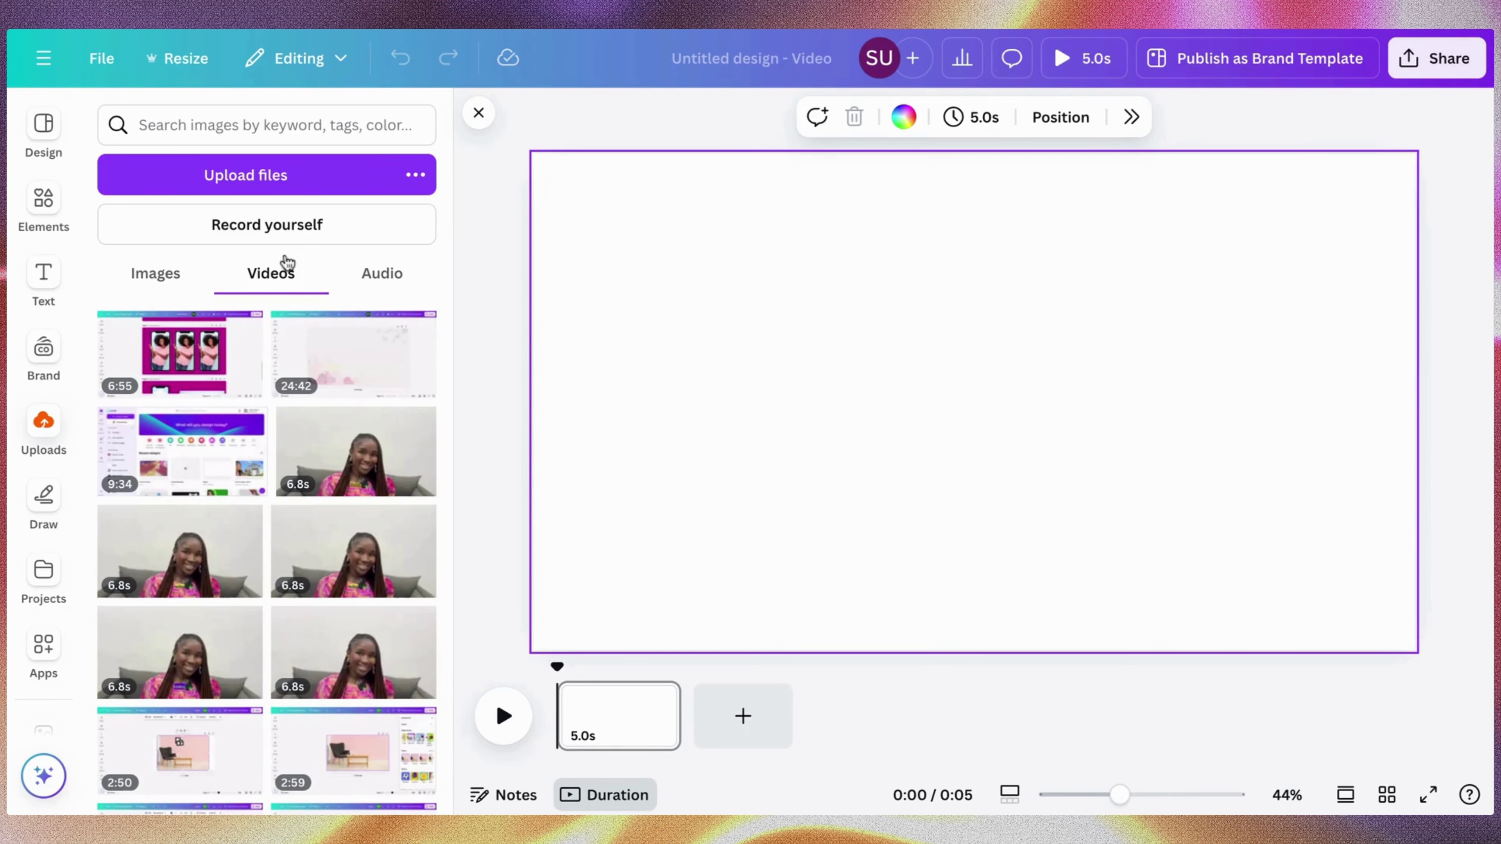
# Search the elements for fashion, limit the results to videos and add the "Fashionable Woman on A Photoshoot" clip to the page
pyautogui.click(52, 214)
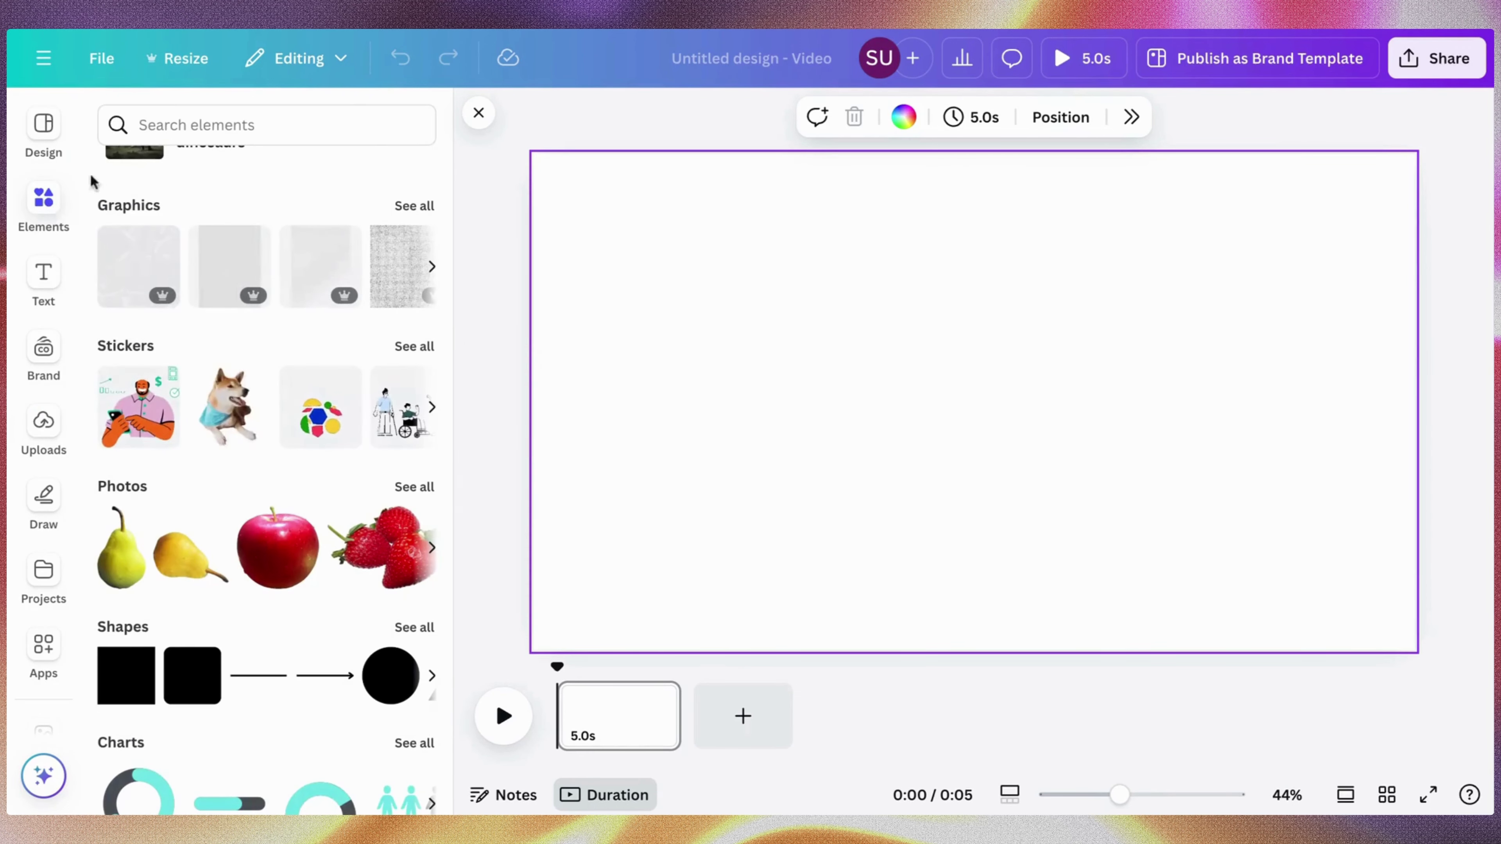
pyautogui.click(196, 131)
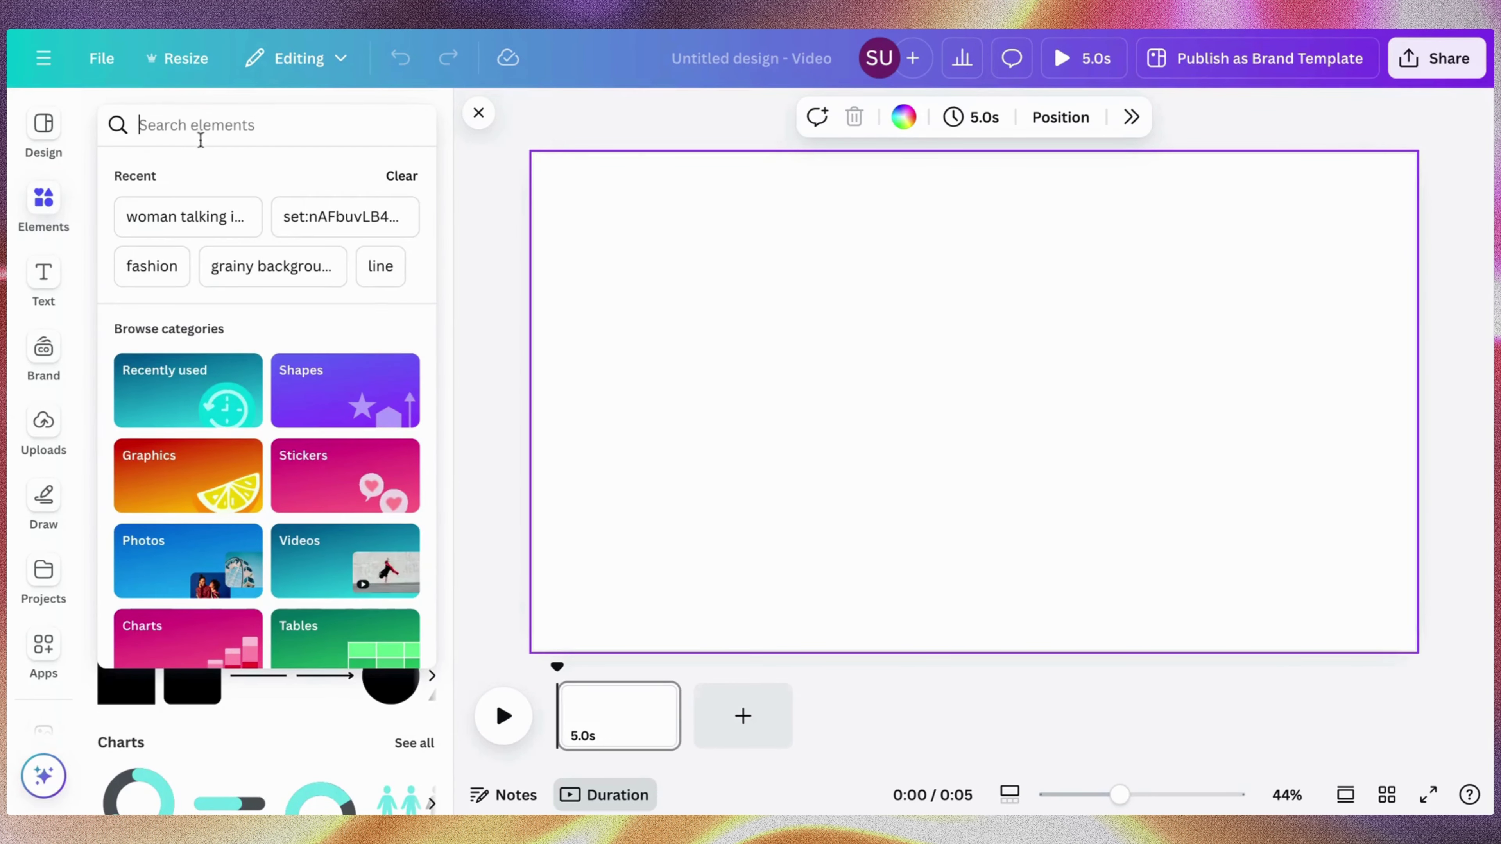
pyautogui.click(158, 266)
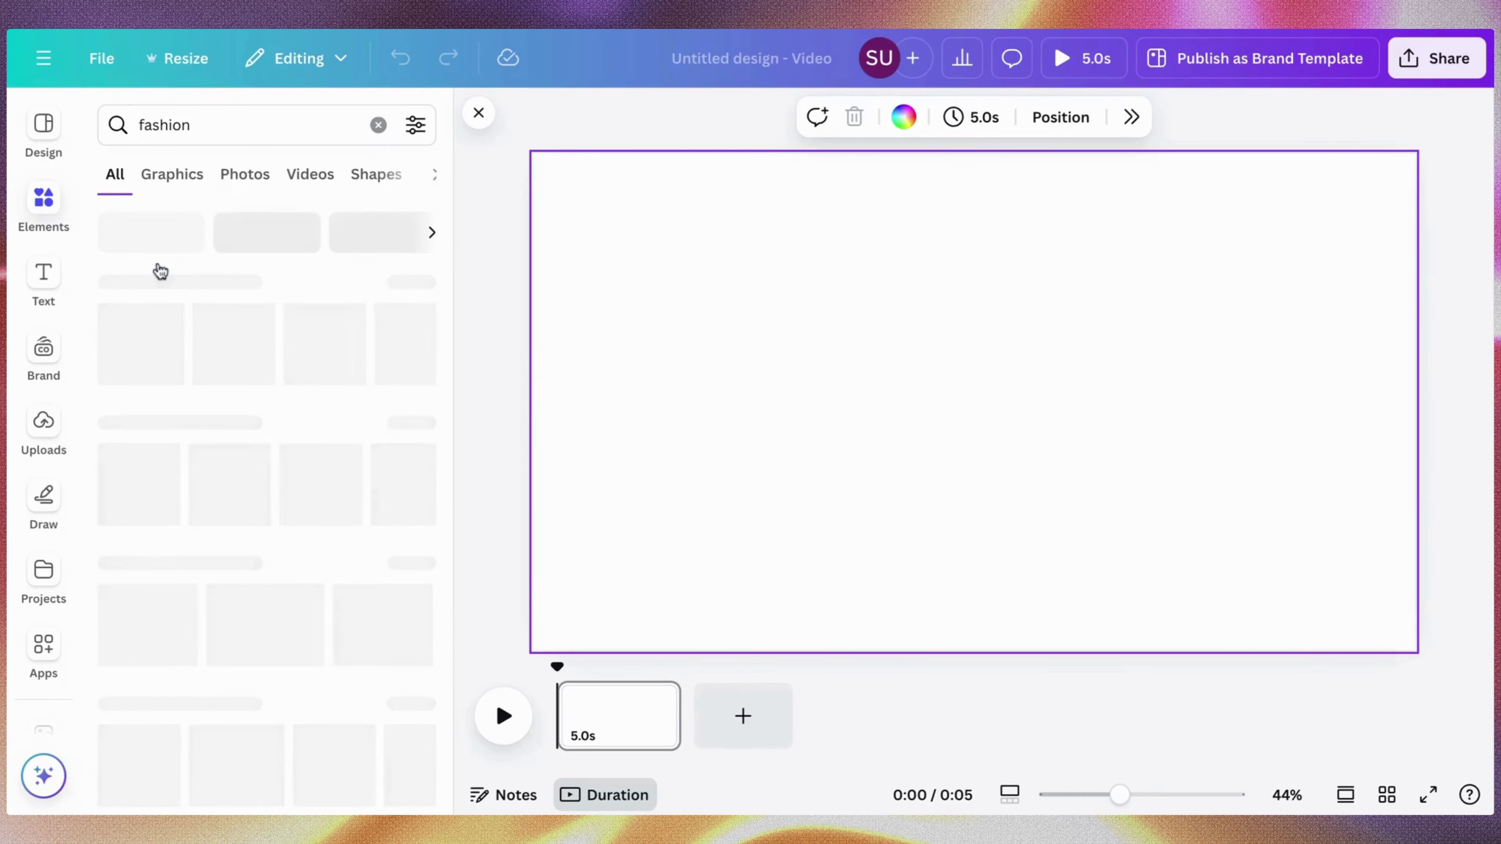
pyautogui.click(312, 180)
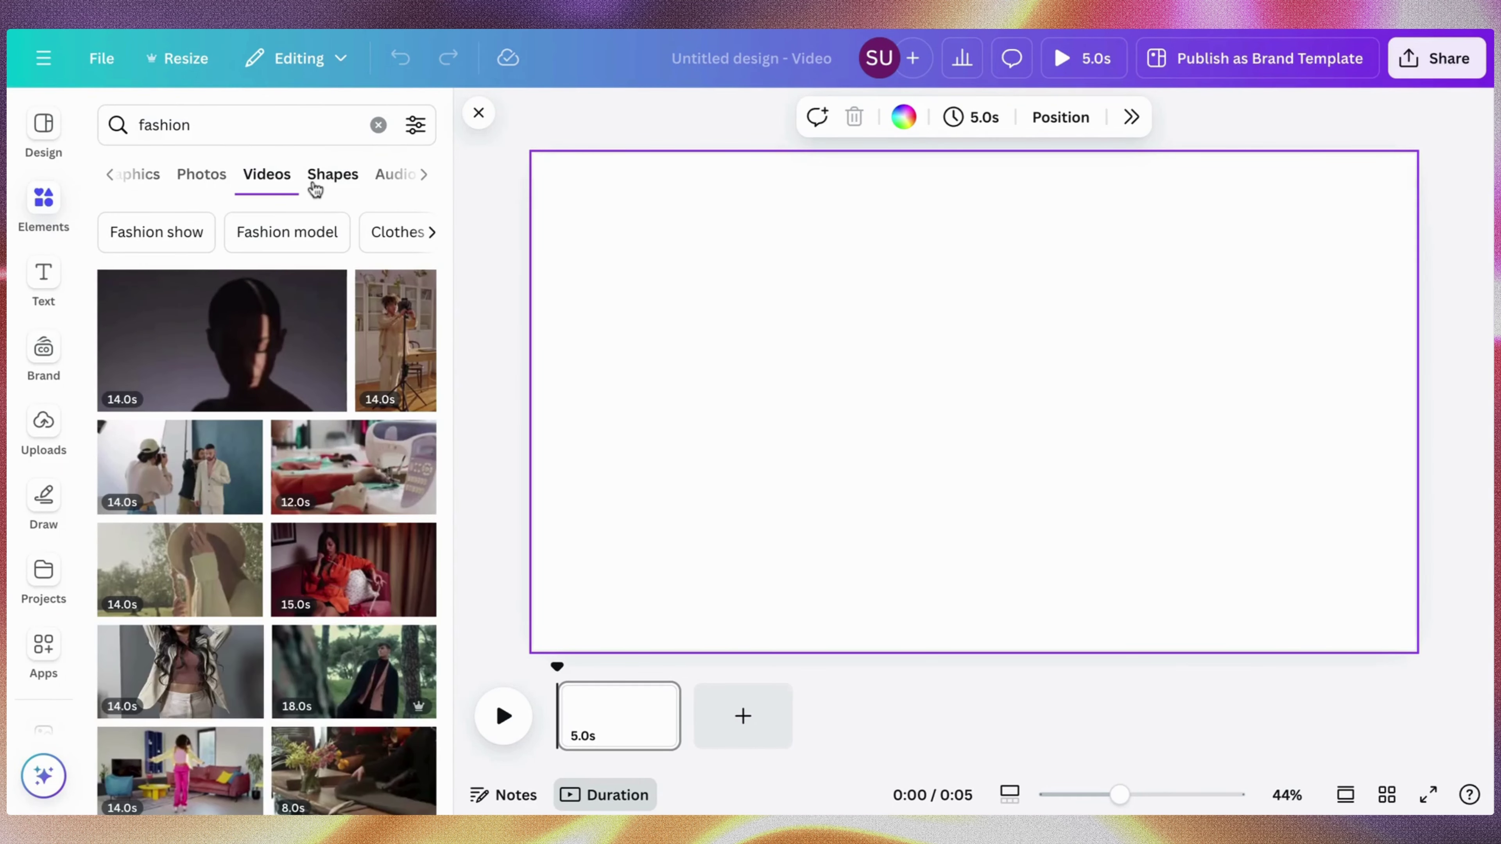
pyautogui.scroll(-2, 236, 402)
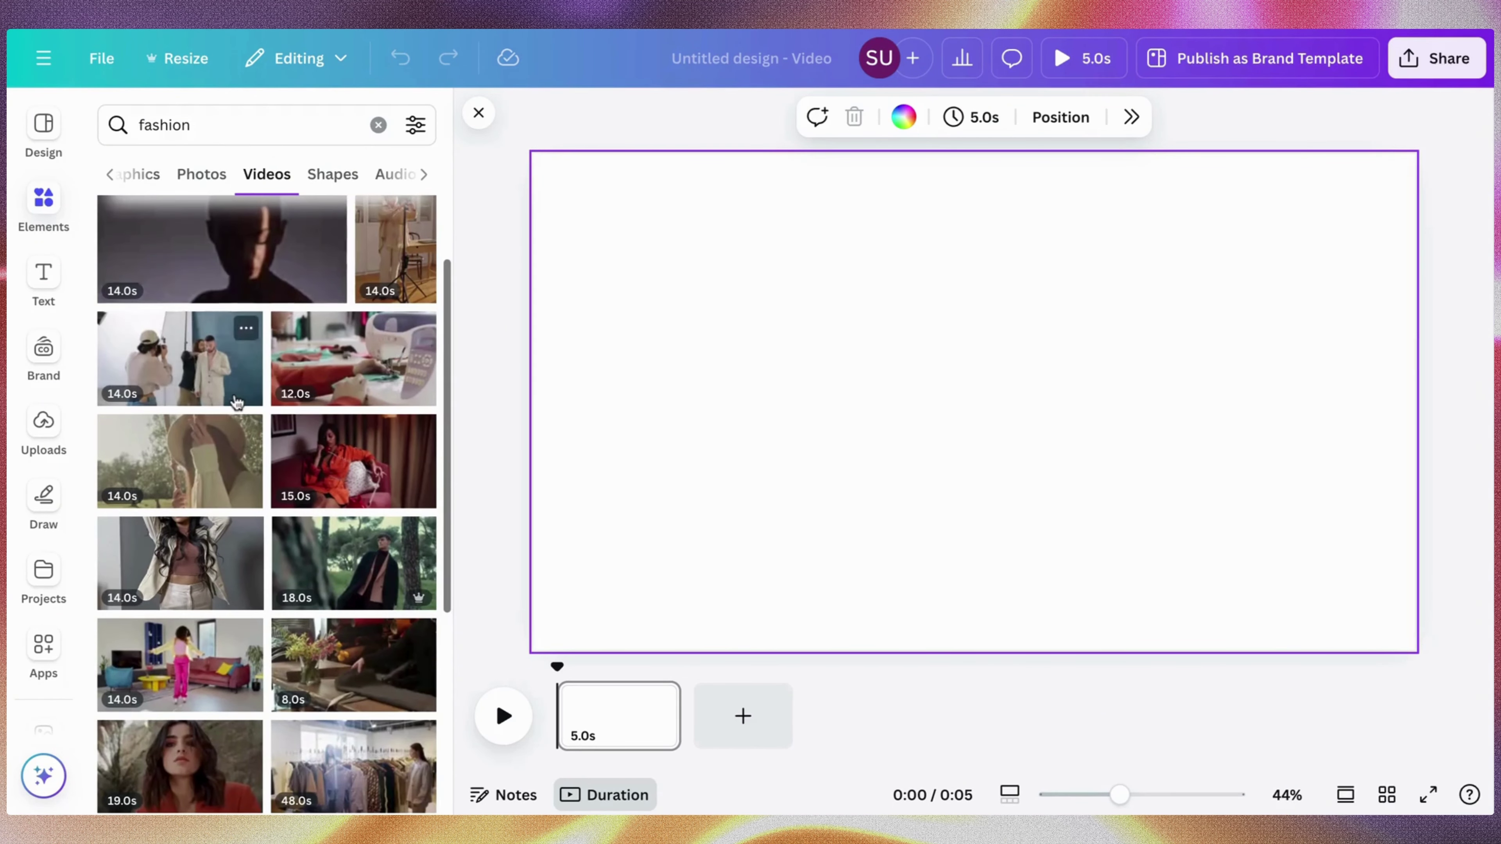
pyautogui.scroll(-2, 237, 402)
pyautogui.scroll(-2, 238, 402)
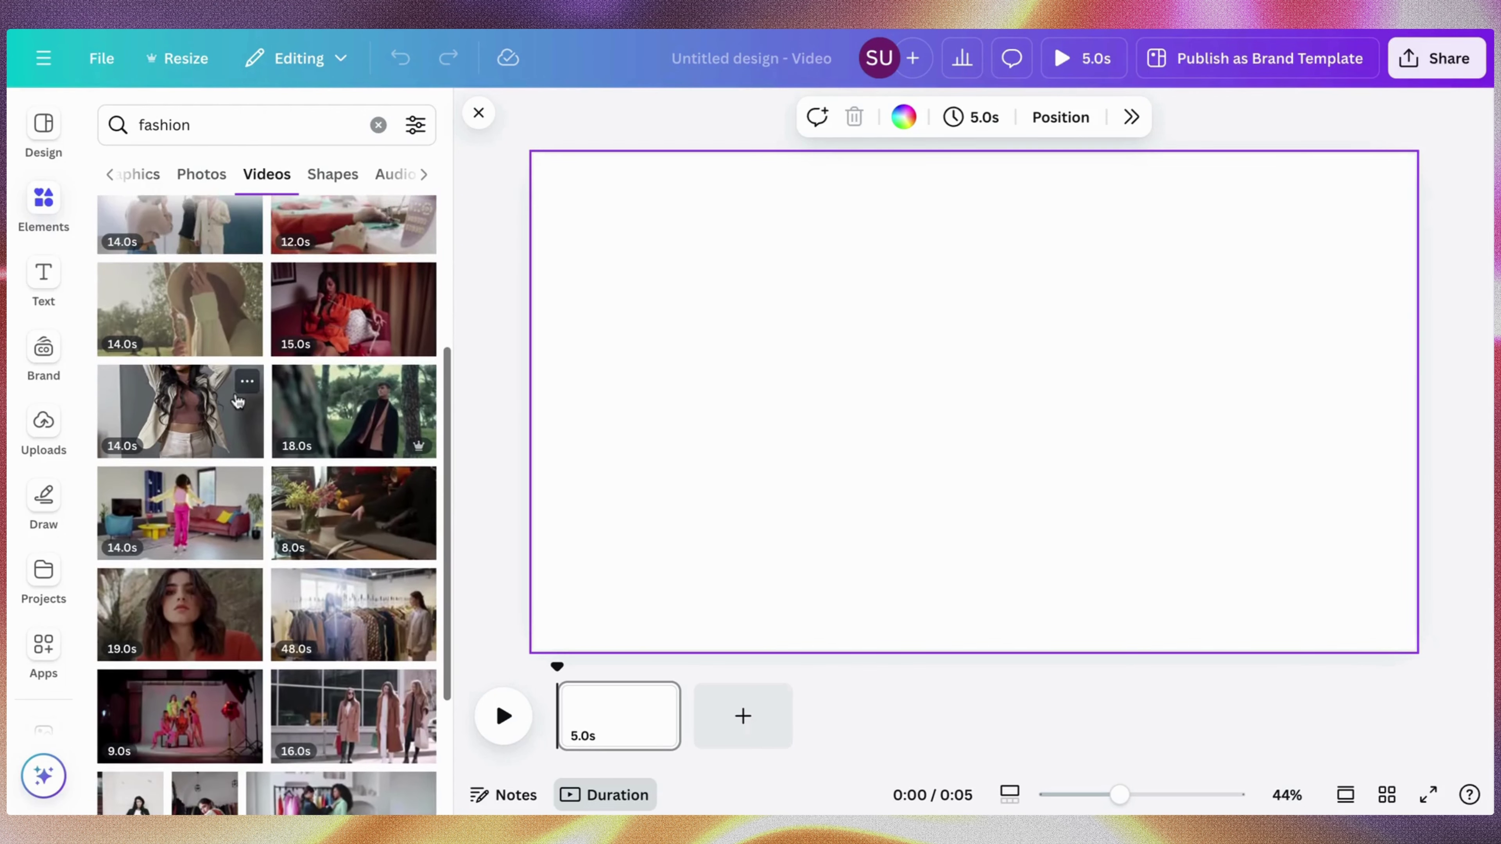
pyautogui.click(222, 368)
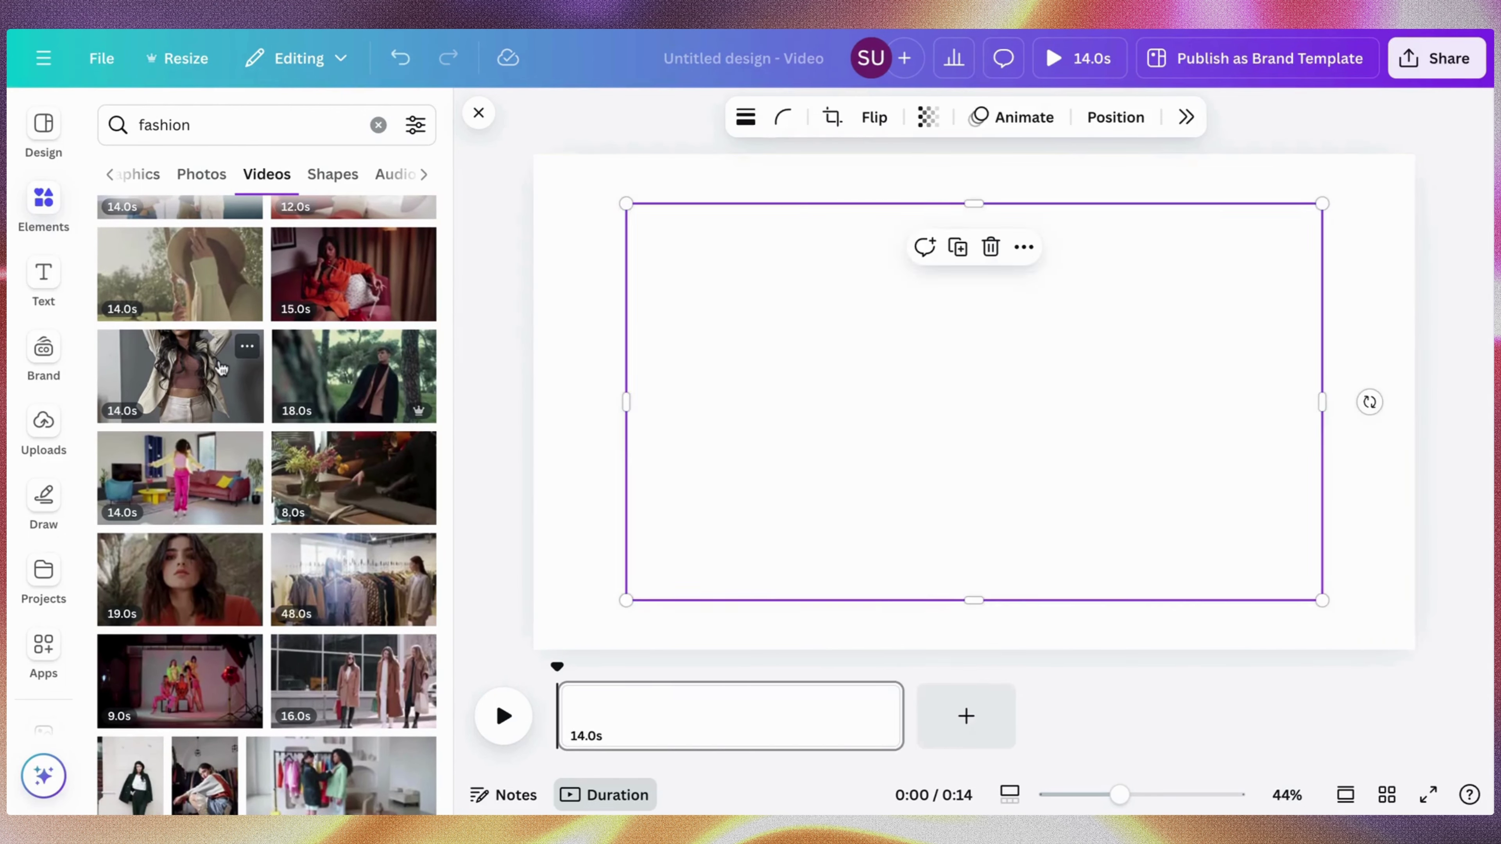
# Open the collection that the added fashion clip belongs to and examine the available search filters
pyautogui.click(247, 347)
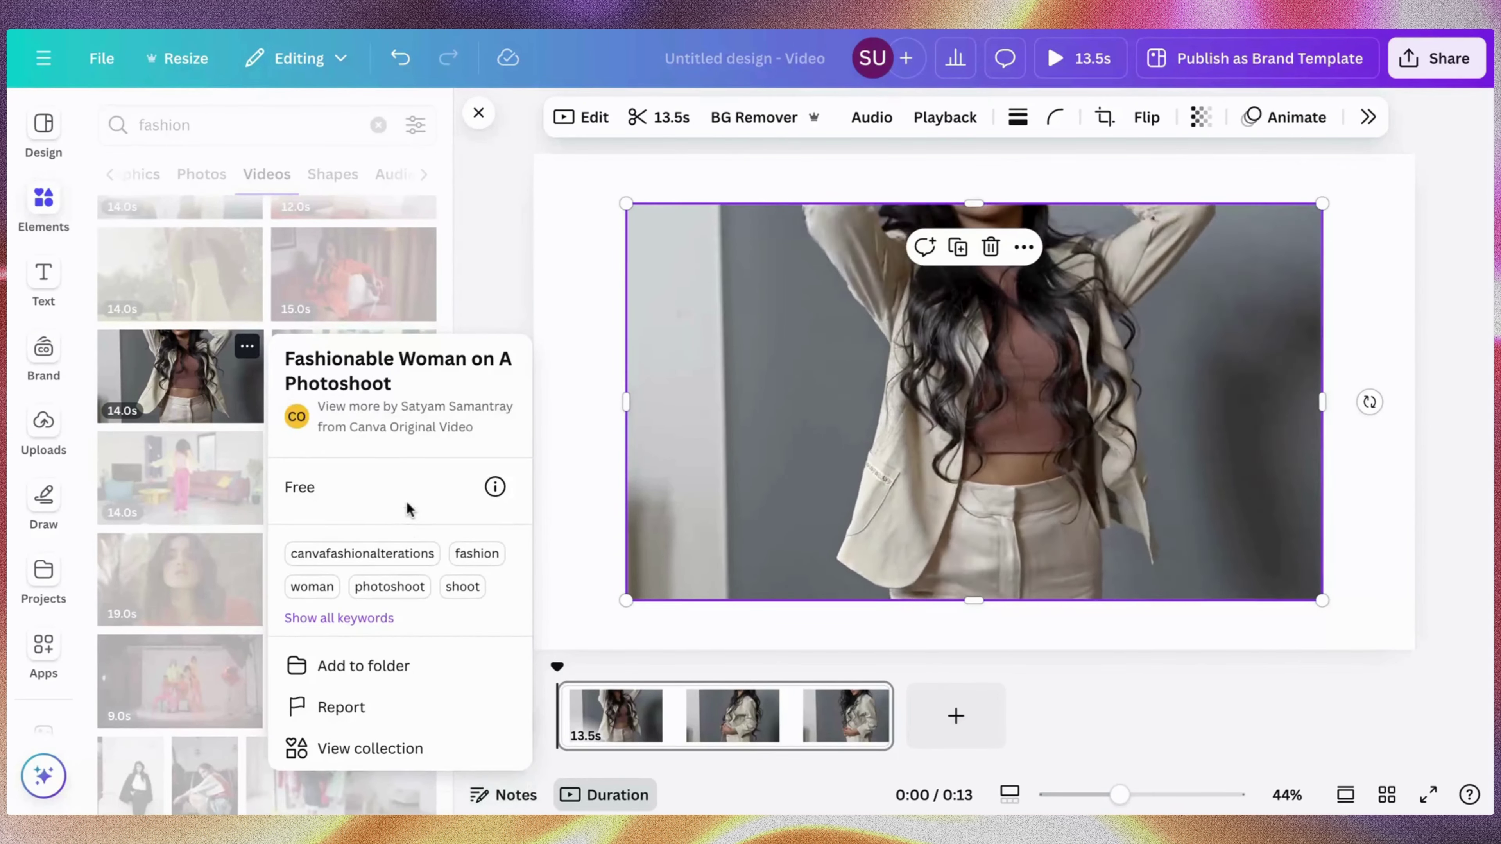
pyautogui.click(384, 747)
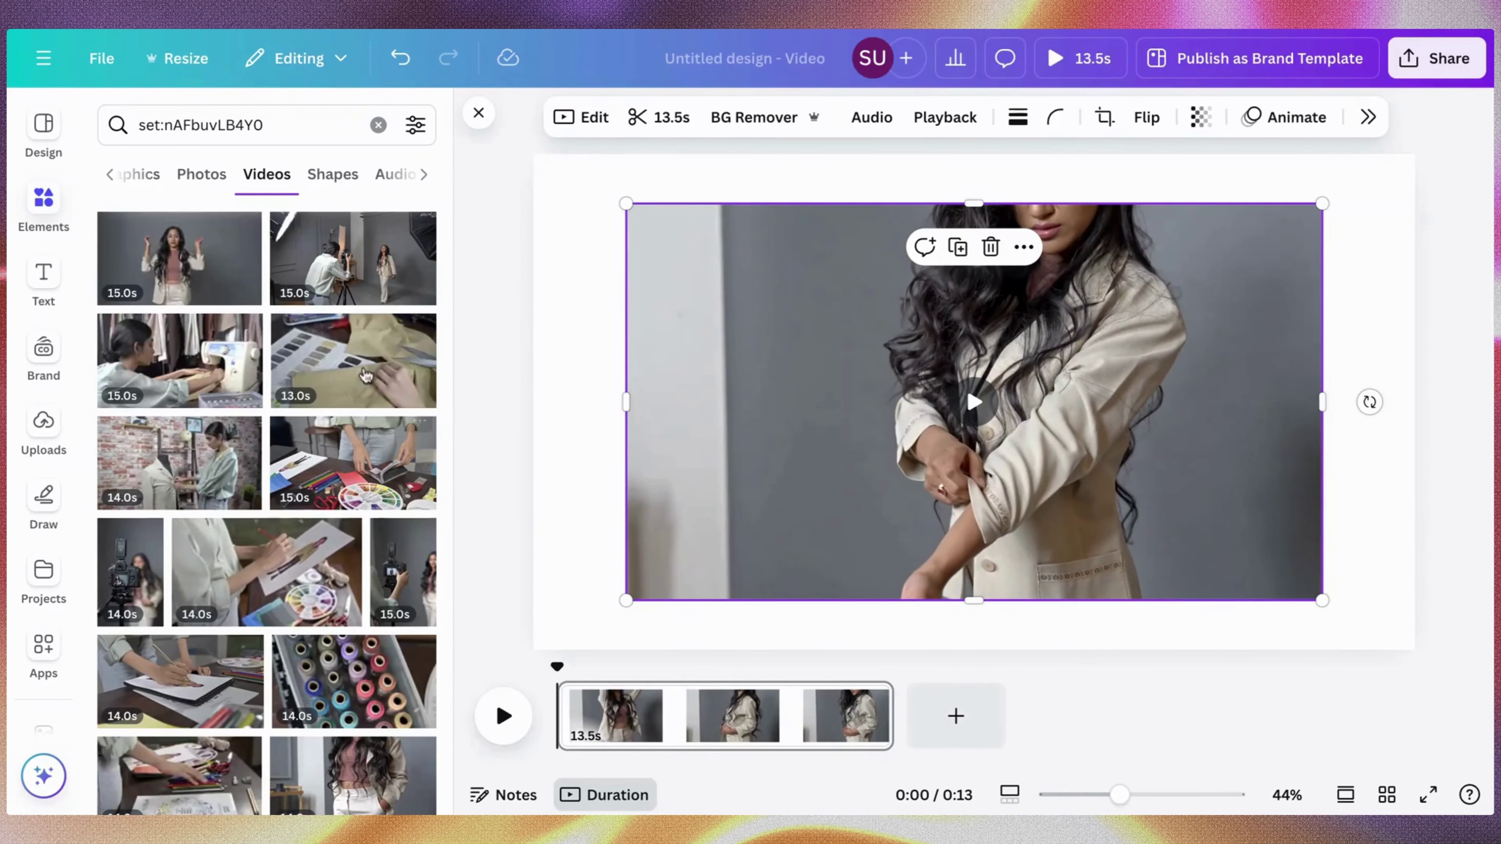
pyautogui.click(416, 125)
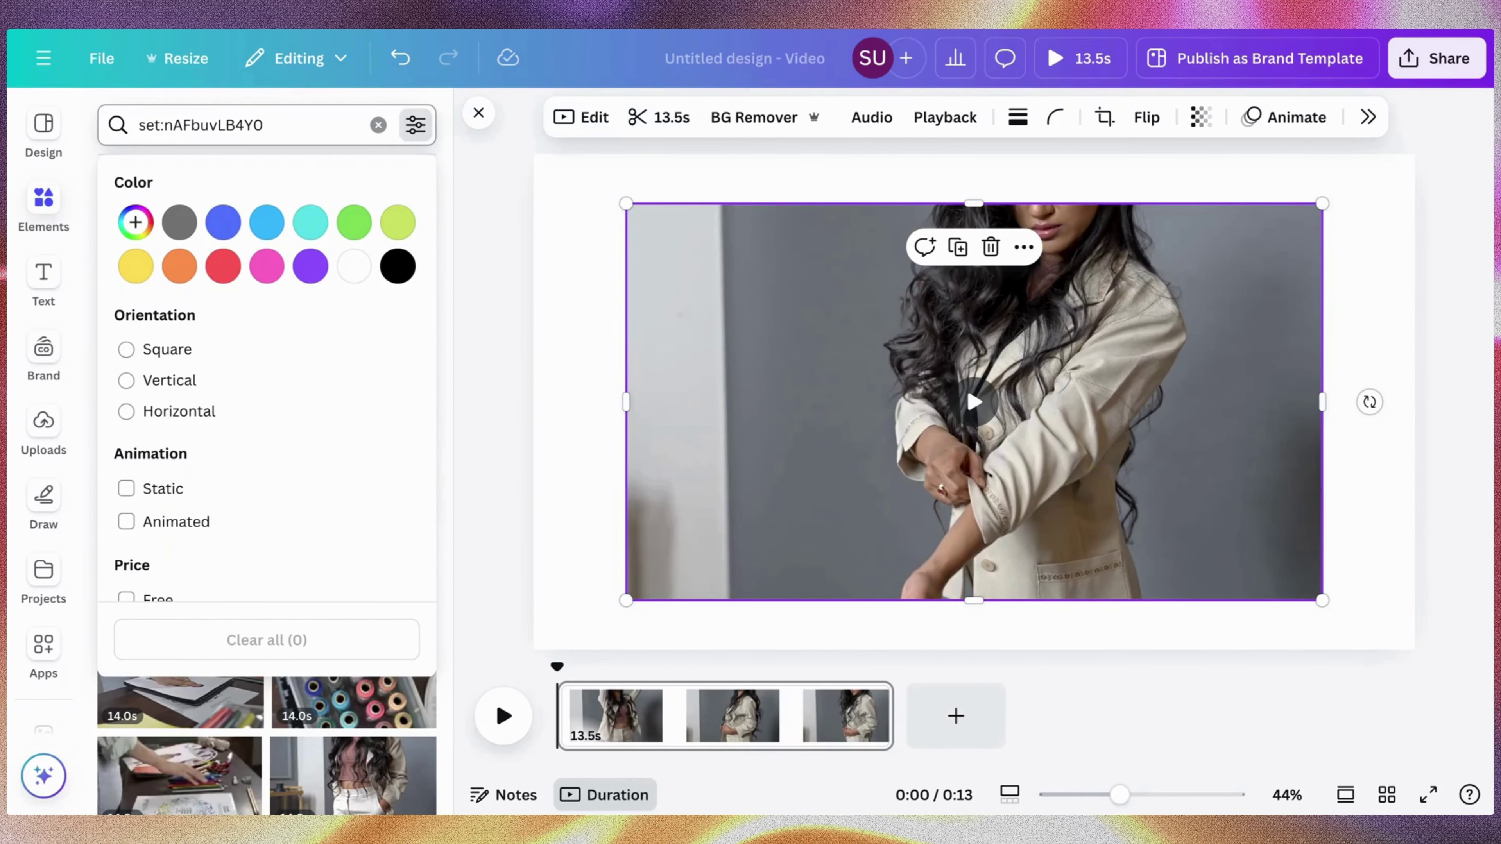
pyautogui.scroll(-3, 358, 290)
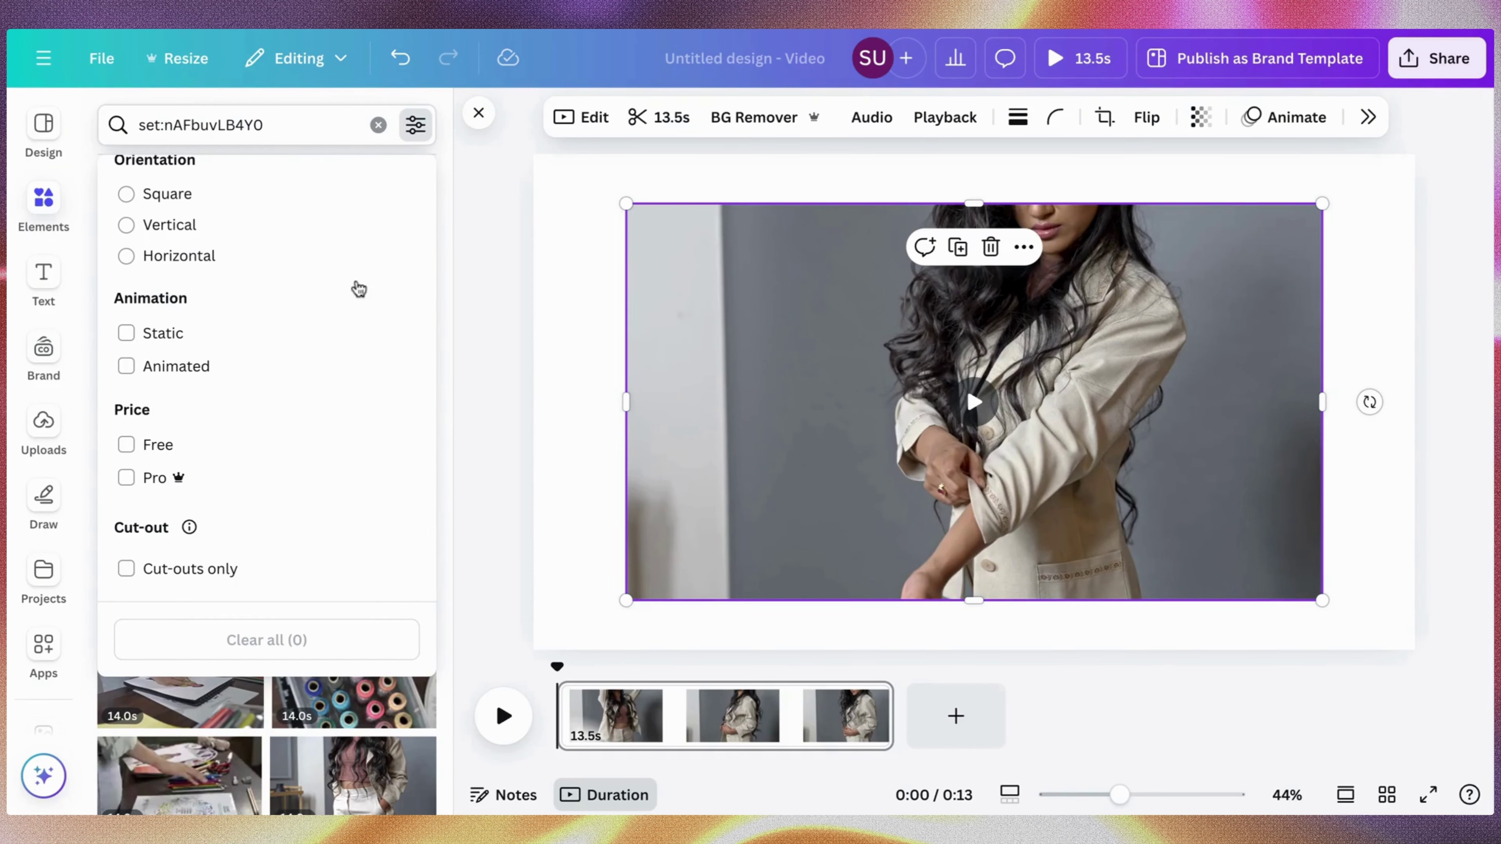
pyautogui.click(415, 125)
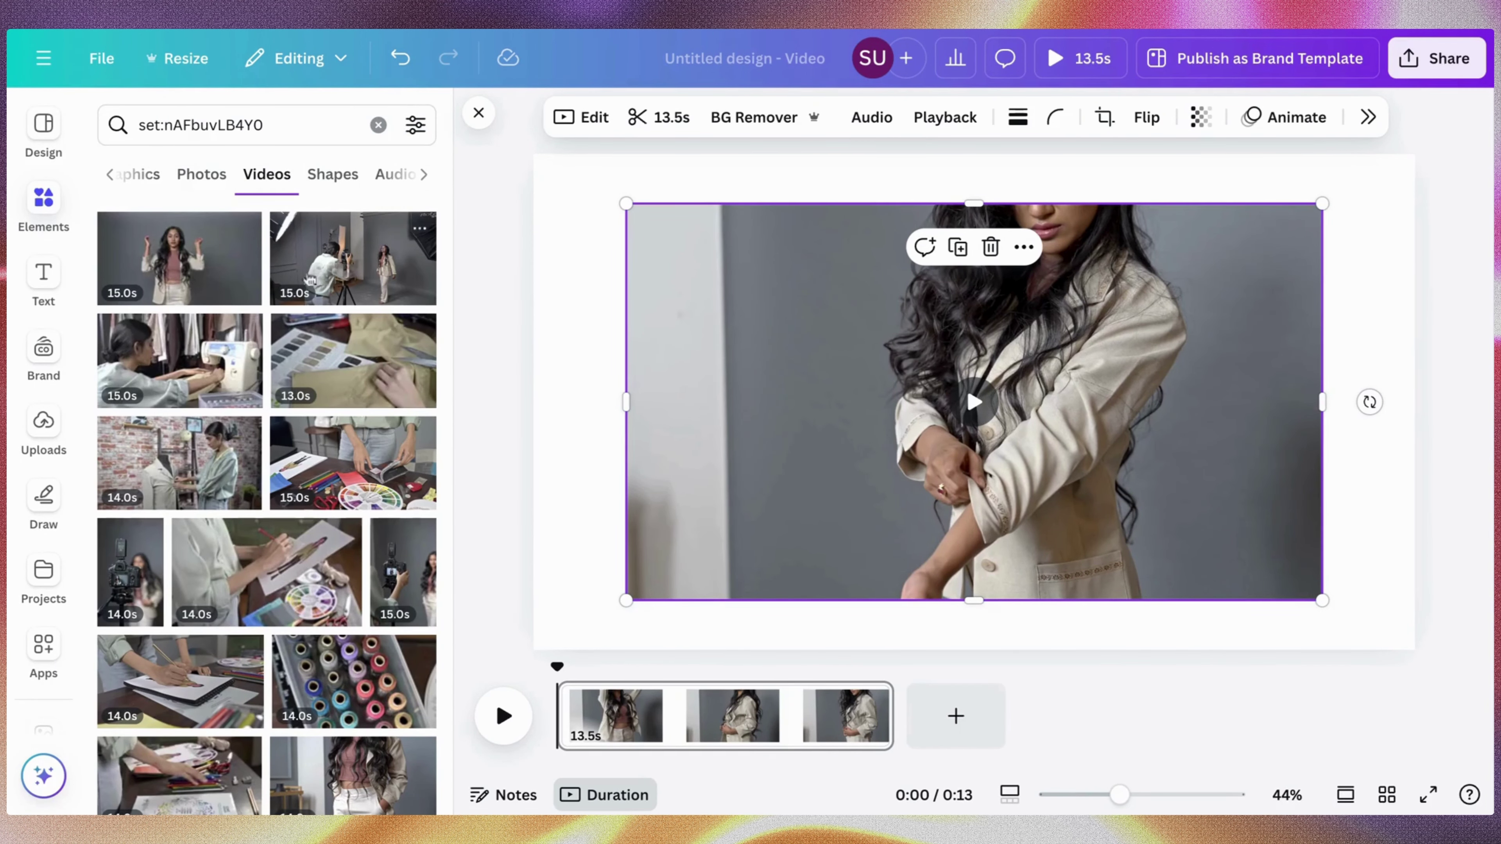
pyautogui.scroll(-3, 276, 566)
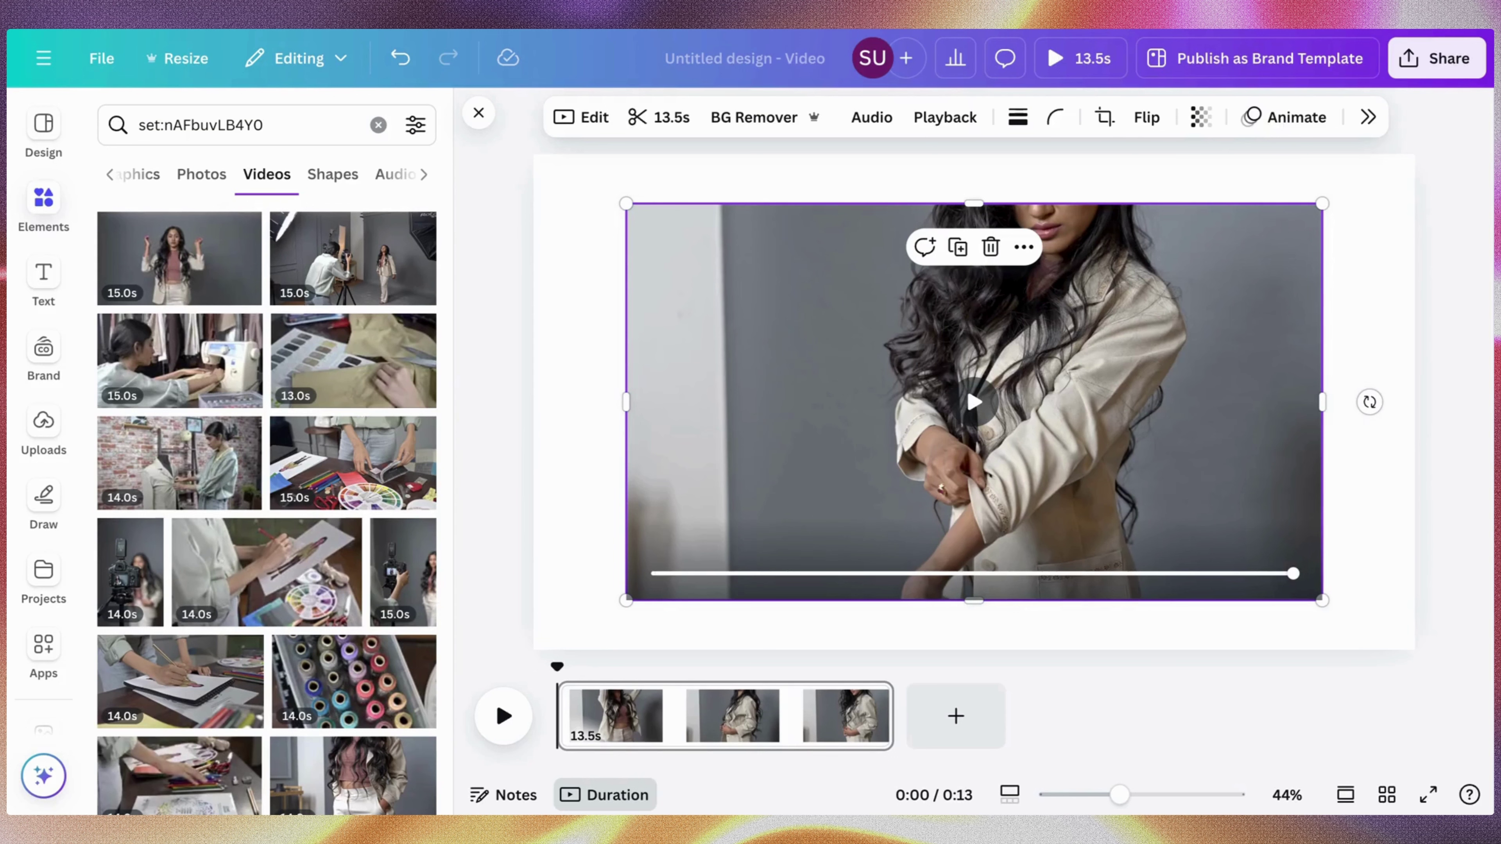
# Replace the photoshoot clip with the collection's close-up of a sewing machine stitching beige fabric and set it as the page background
pyautogui.press('Delete')
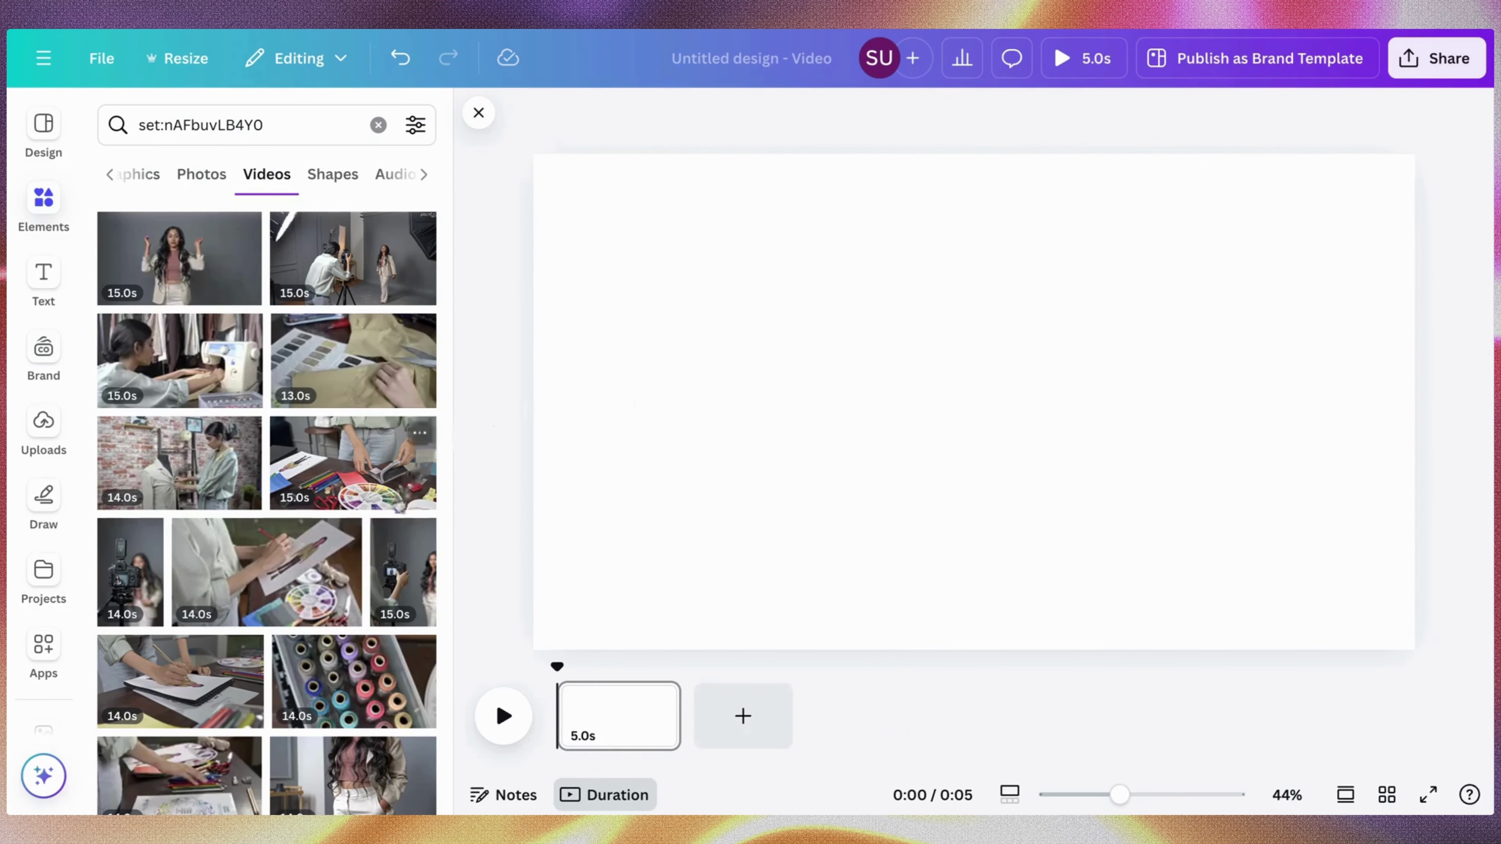
pyautogui.scroll(-2, 414, 467)
pyautogui.scroll(-2, 413, 490)
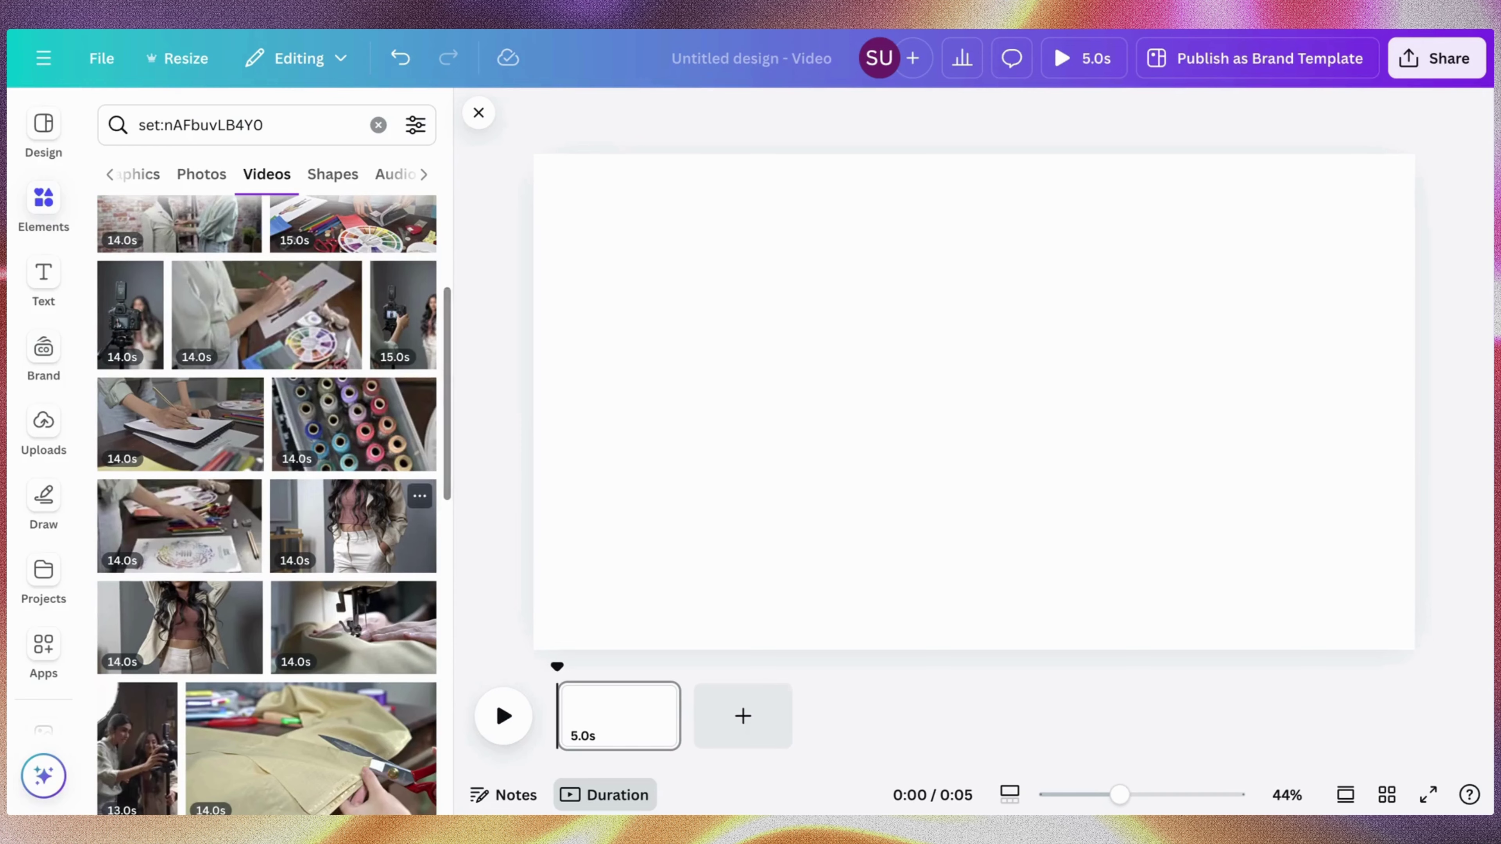
pyautogui.scroll(-1, 338, 526)
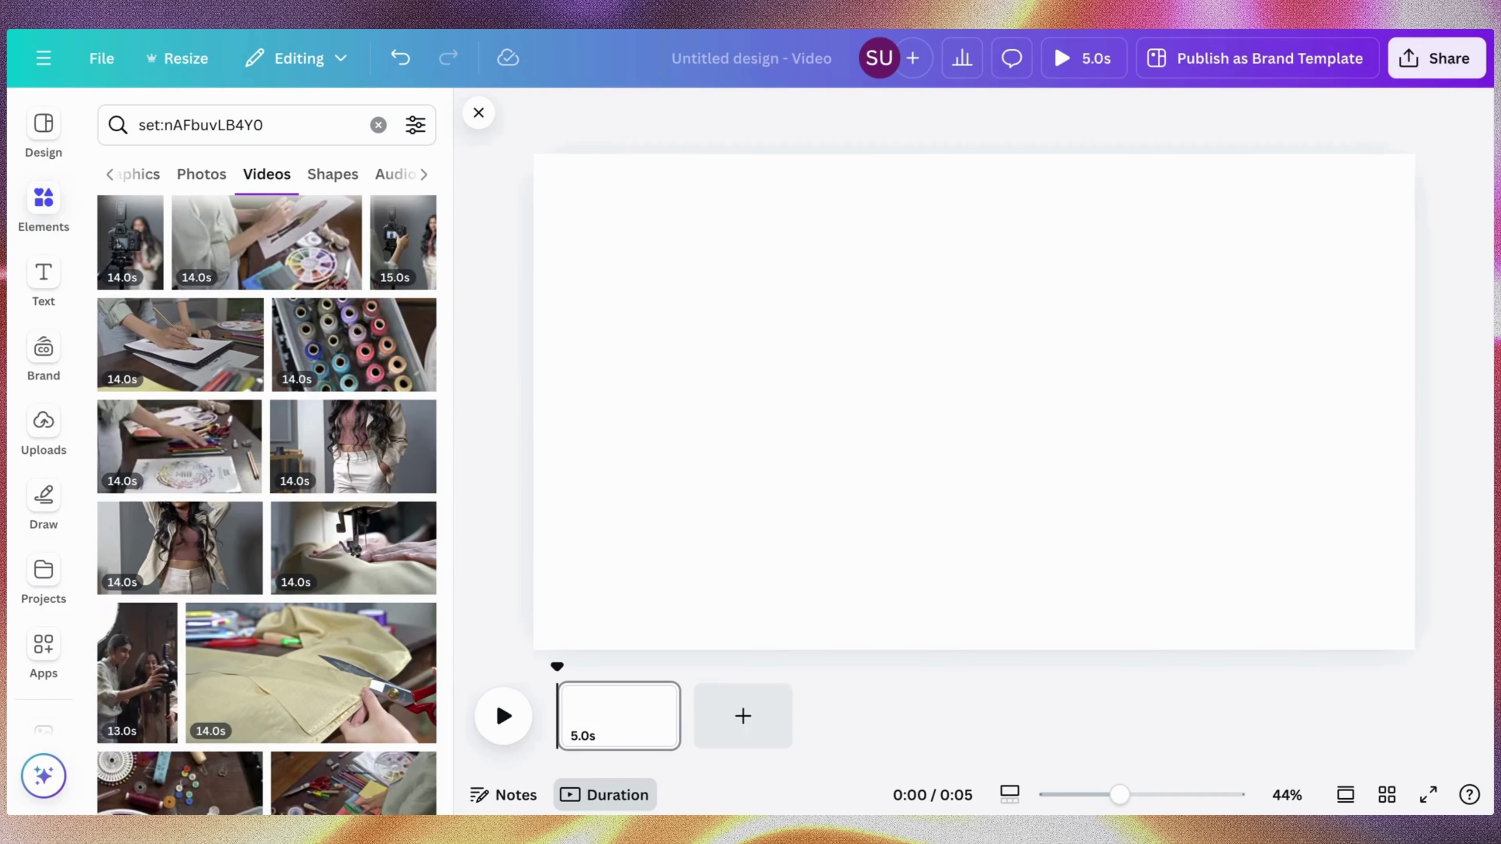
pyautogui.scroll(-5, 267, 506)
pyautogui.scroll(-1, 267, 505)
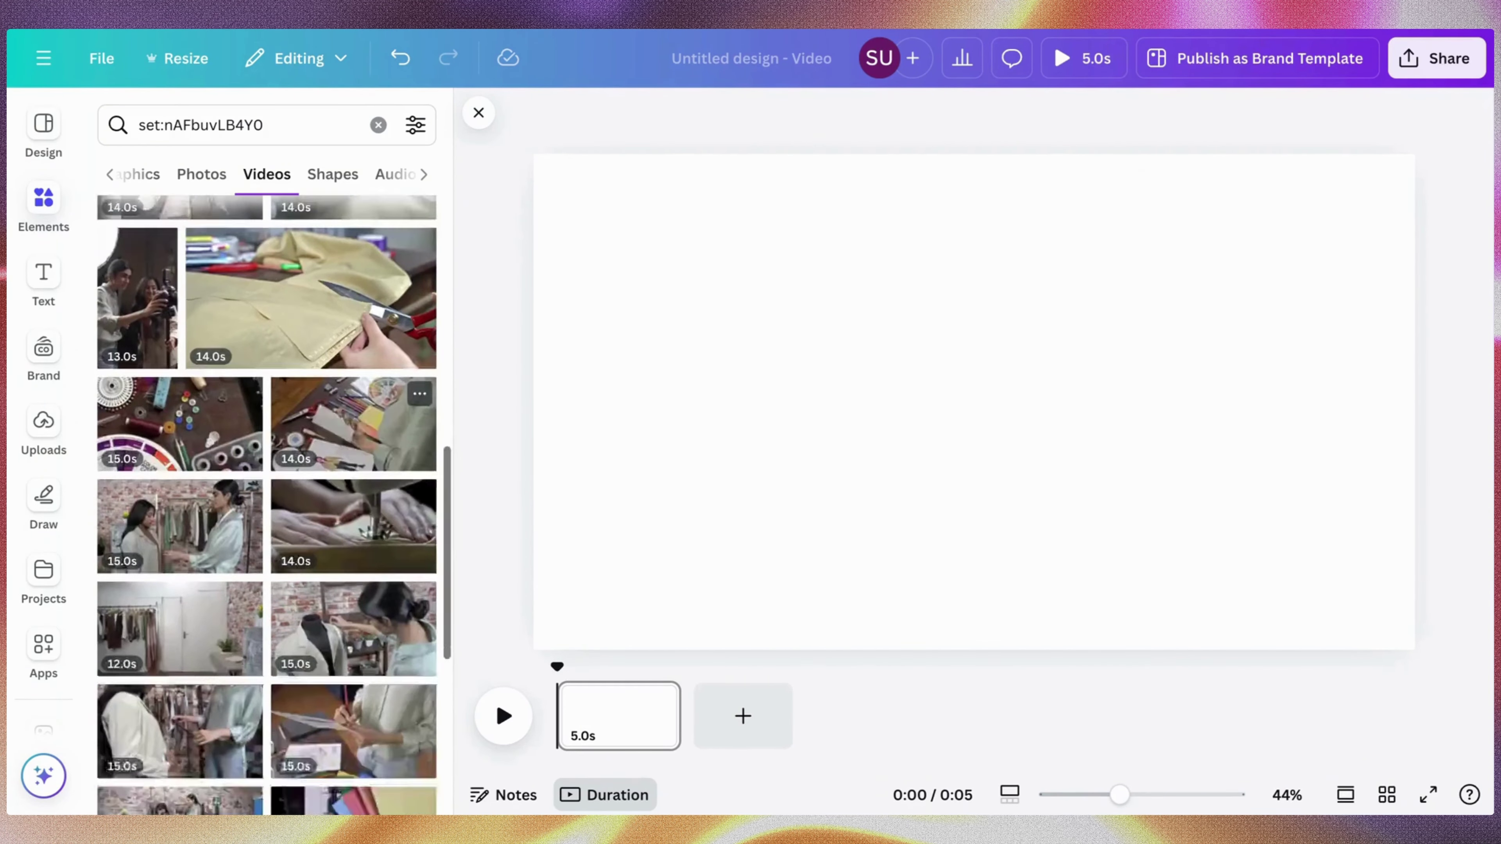
pyautogui.scroll(-2, 355, 449)
pyautogui.scroll(3, 355, 449)
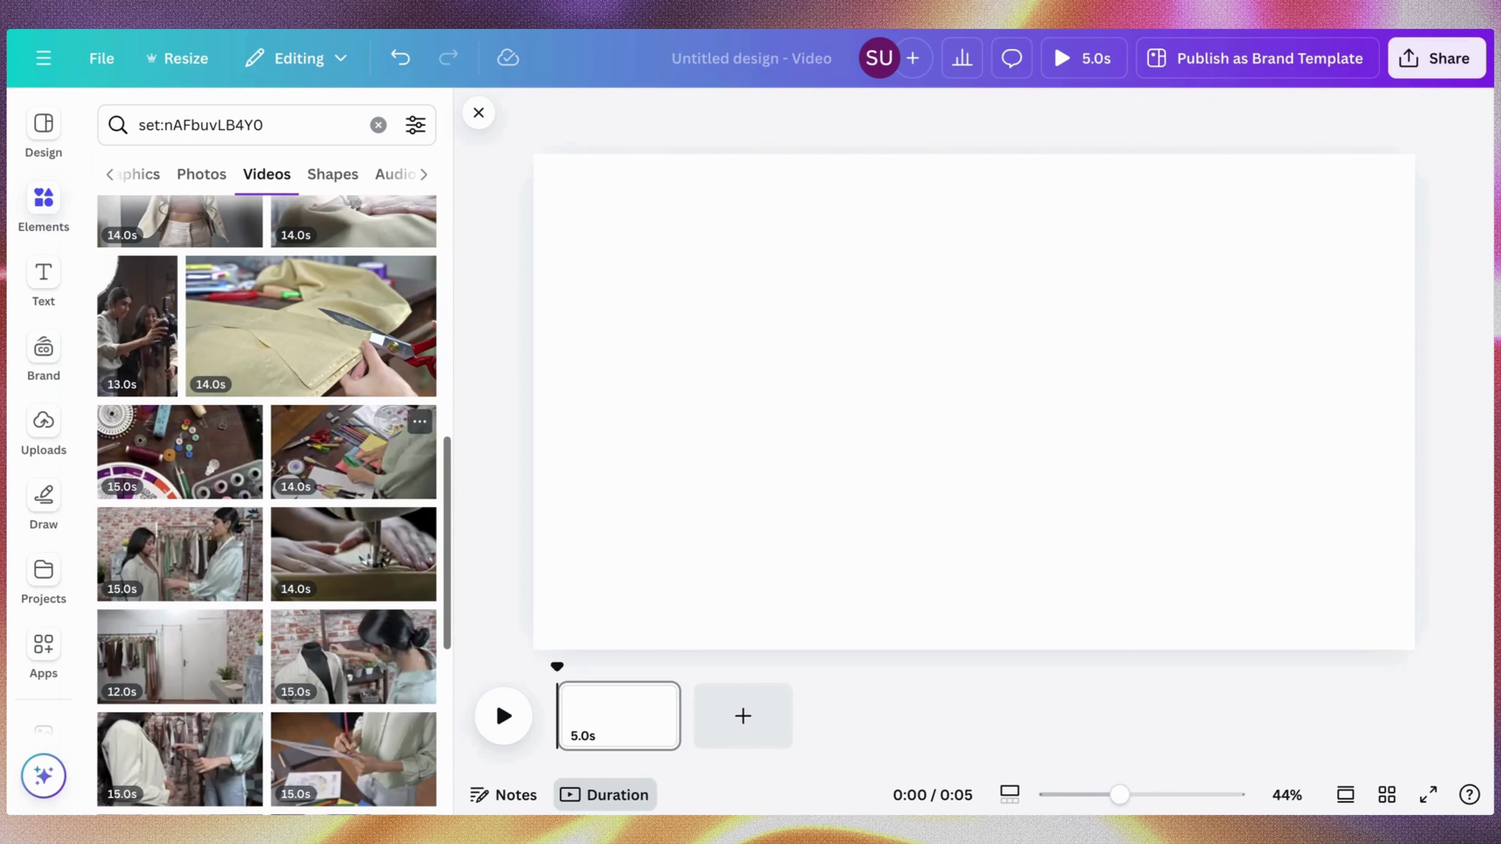
pyautogui.scroll(2, 357, 432)
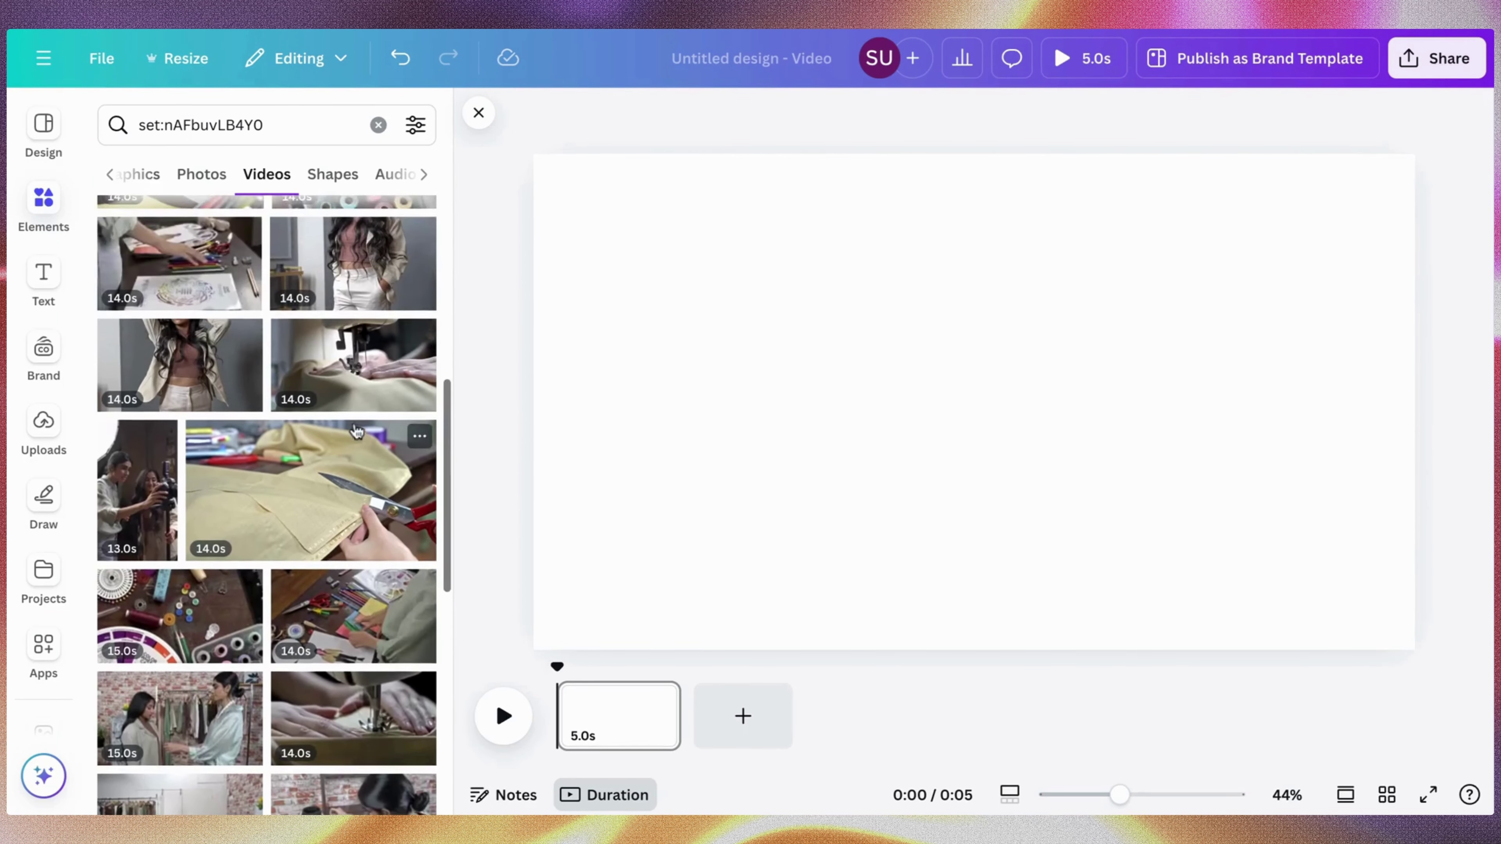
pyautogui.click(358, 372)
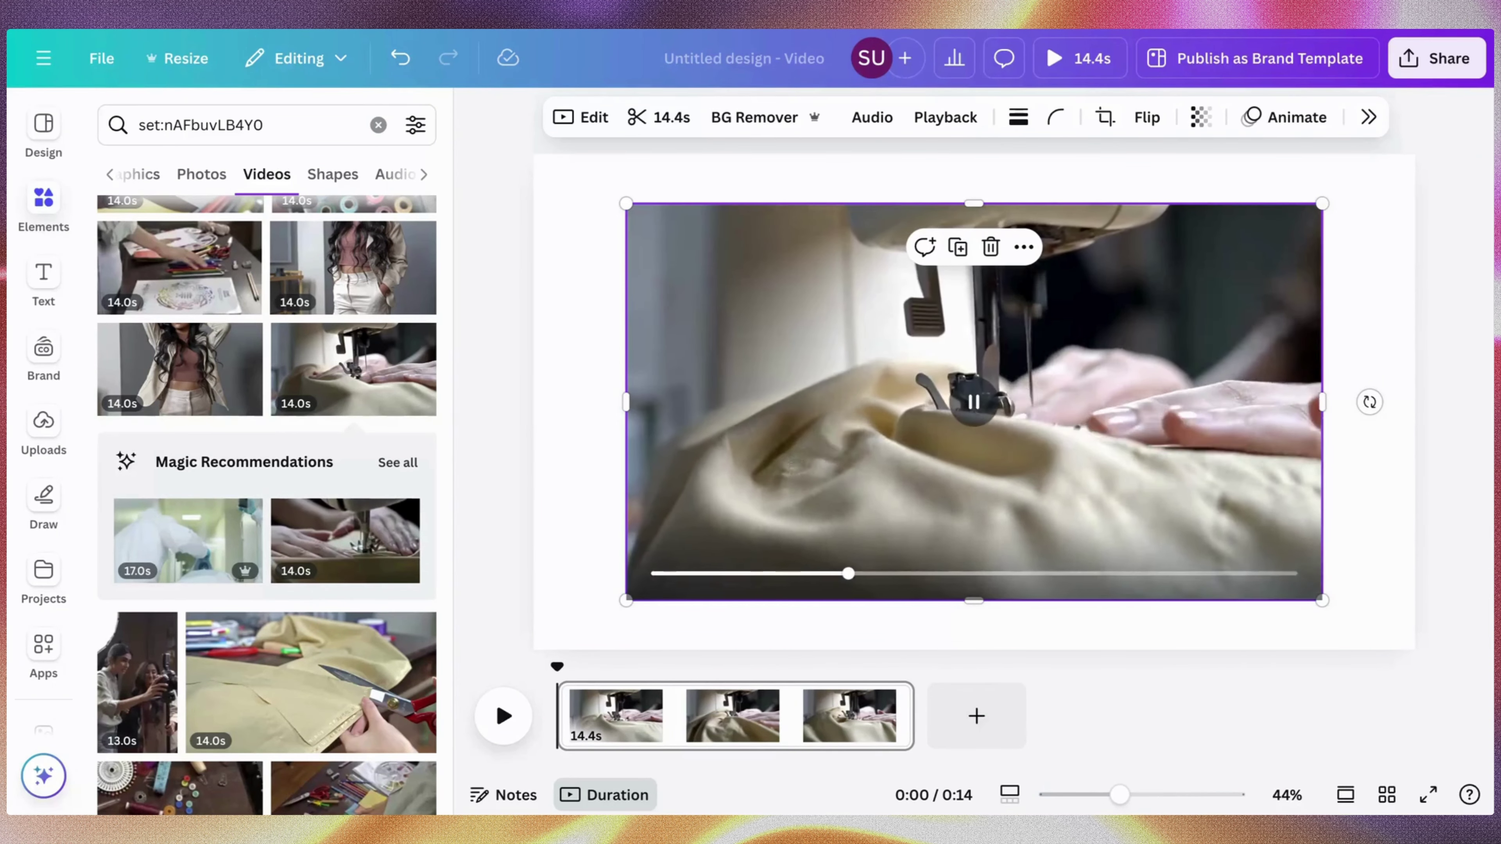
pyautogui.click(1024, 248)
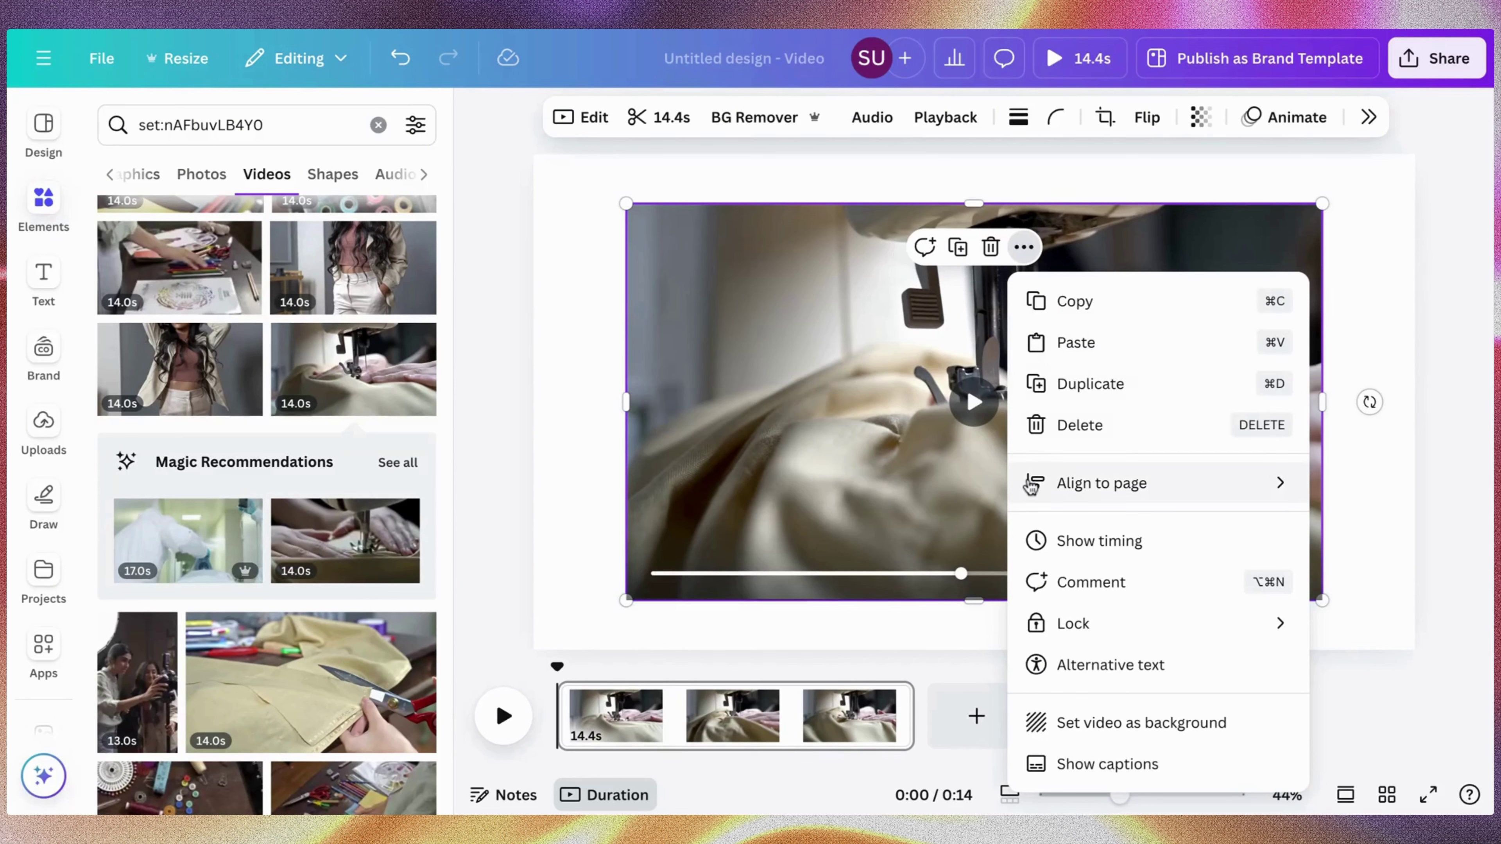
pyautogui.click(1081, 727)
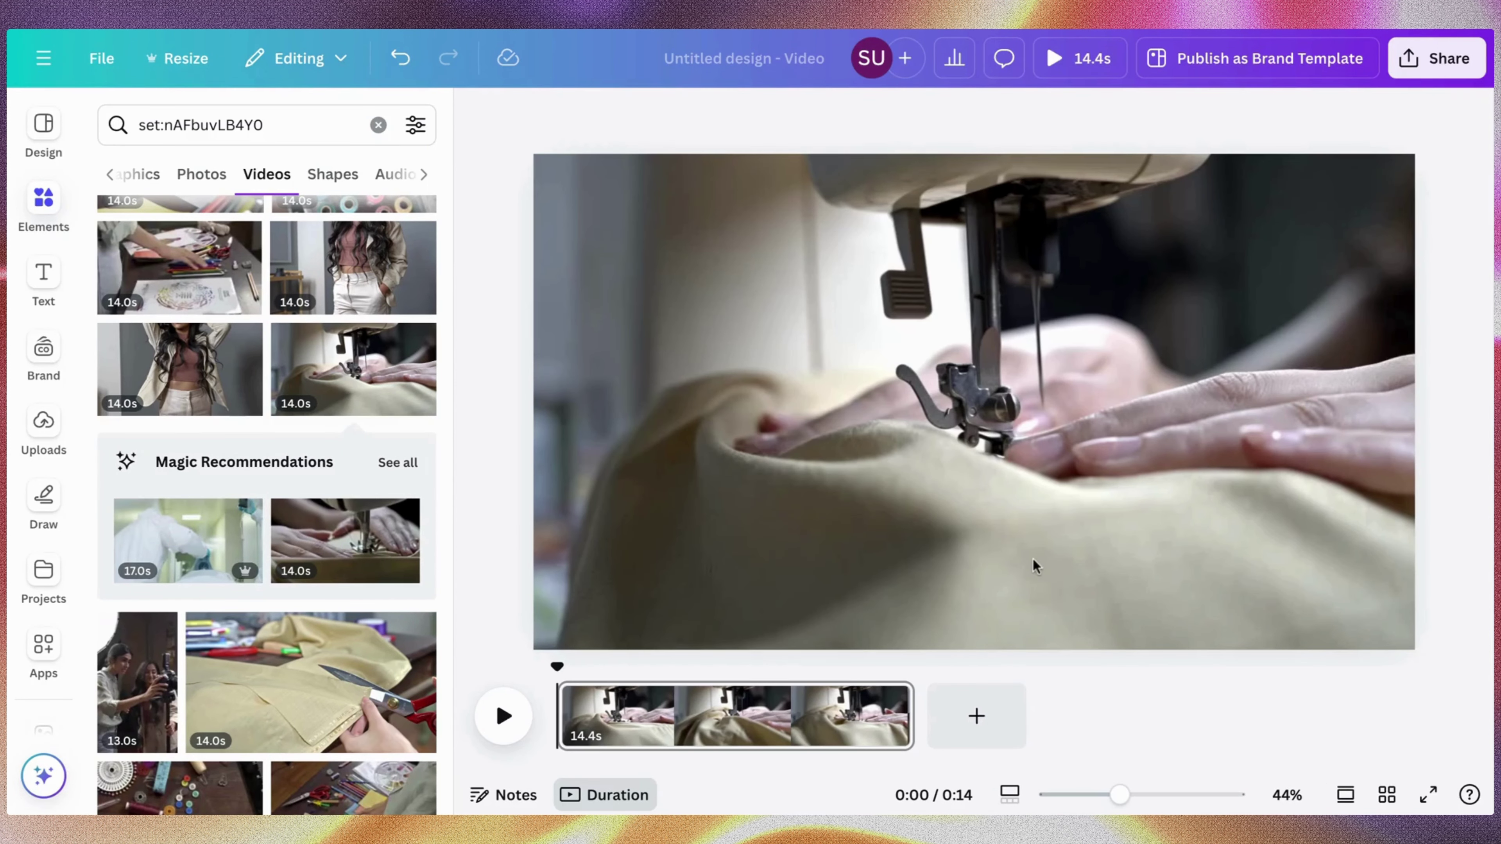
# Examine the background clip's editing options, including its white balance and light adjustments
pyautogui.click(1041, 529)
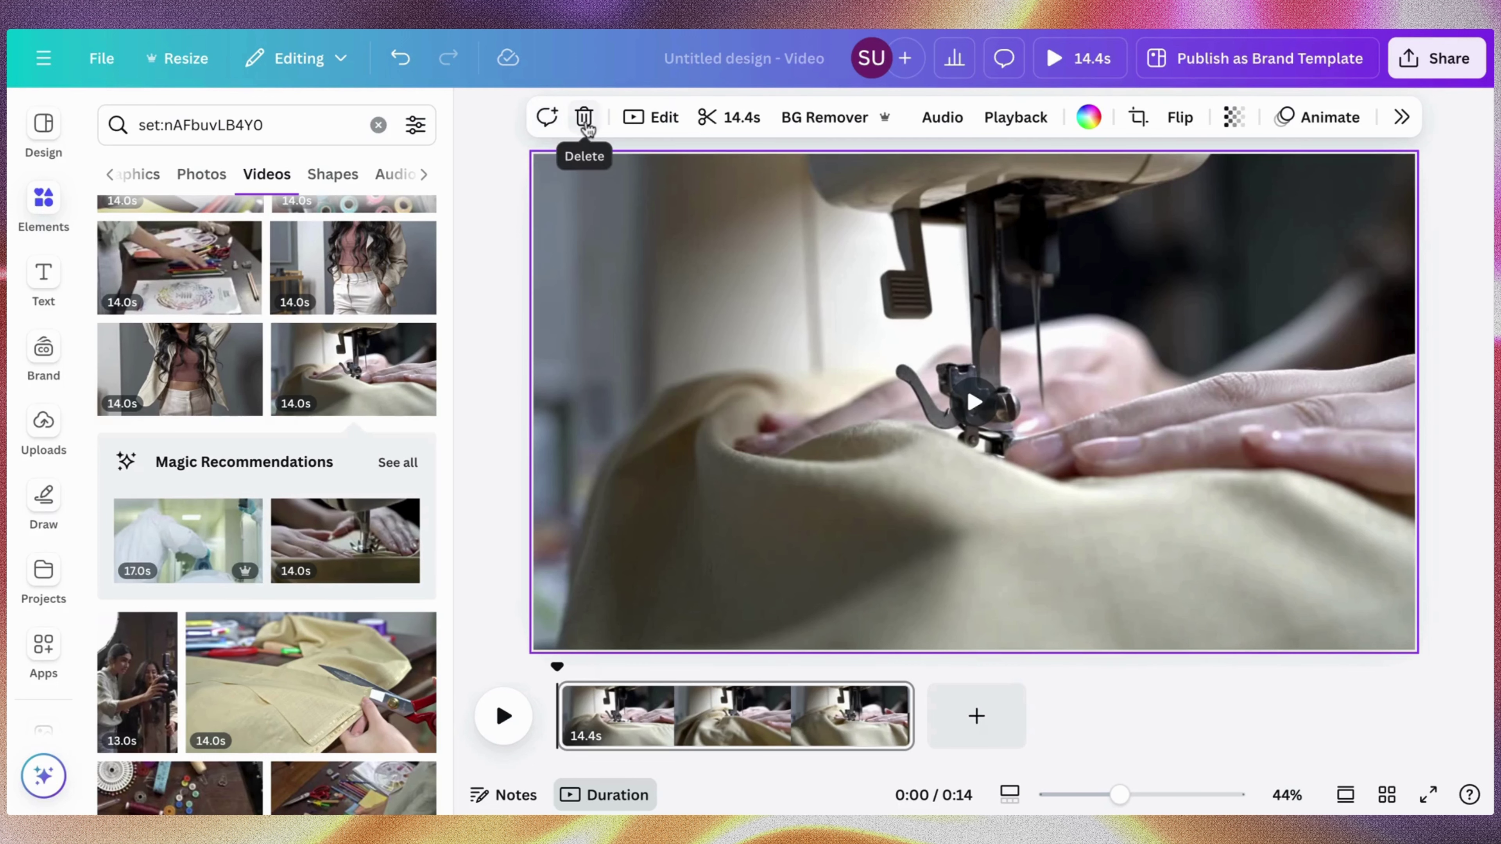
pyautogui.click(638, 116)
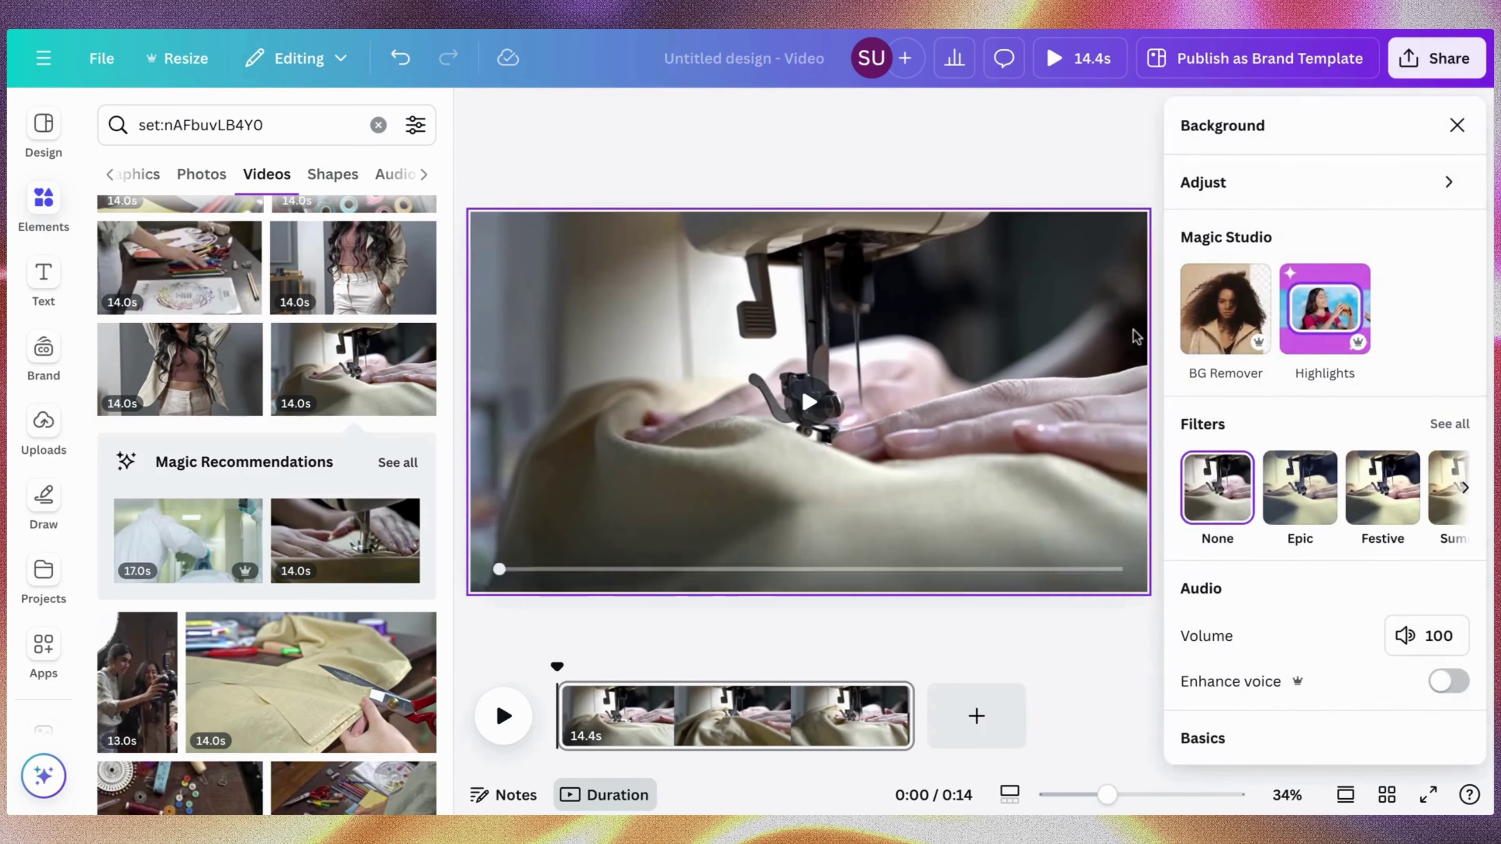
pyautogui.click(1253, 188)
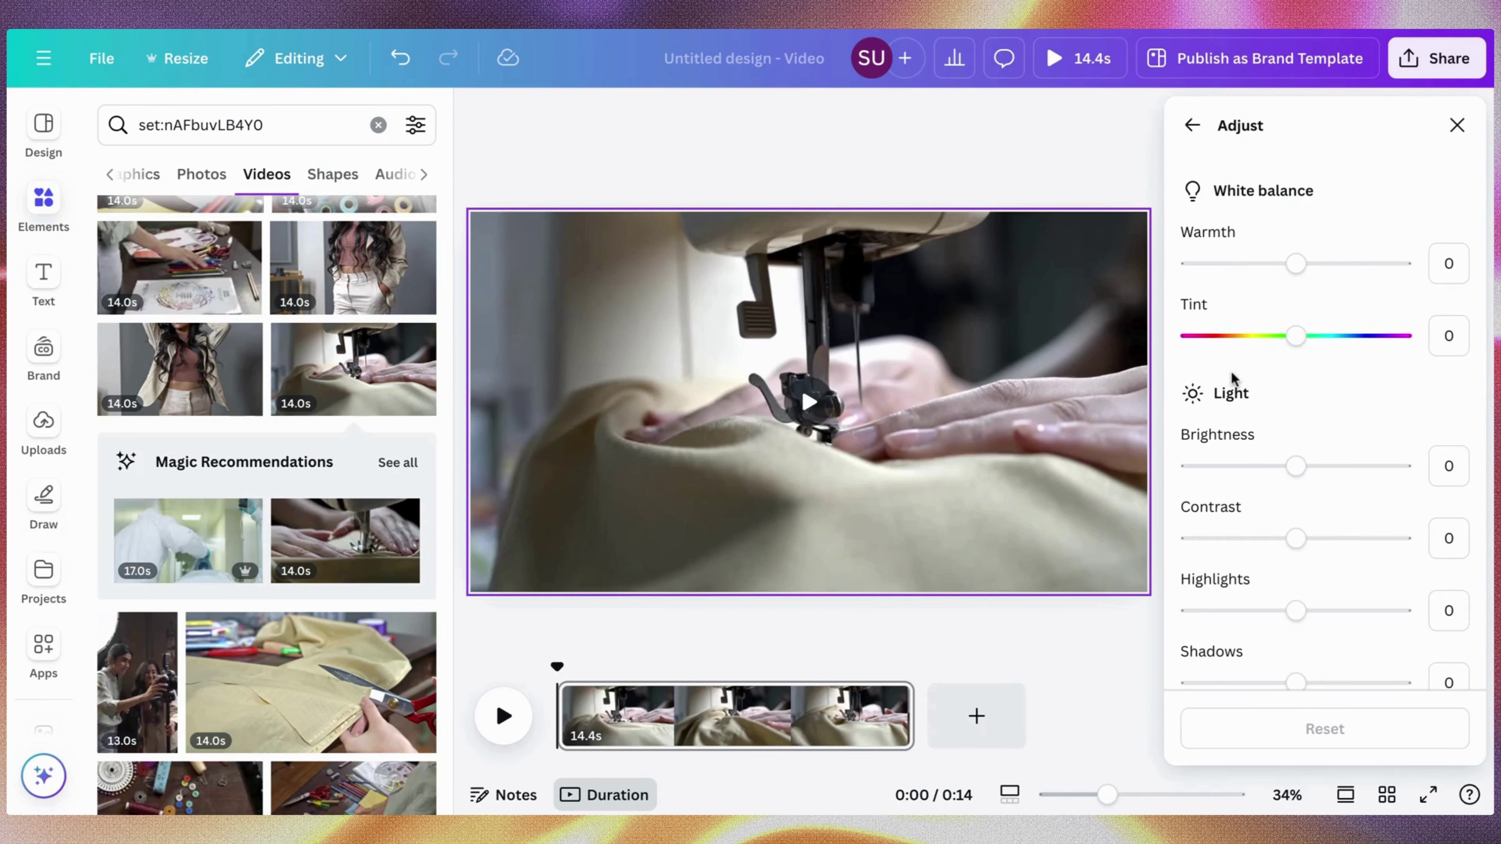
pyautogui.click(1193, 125)
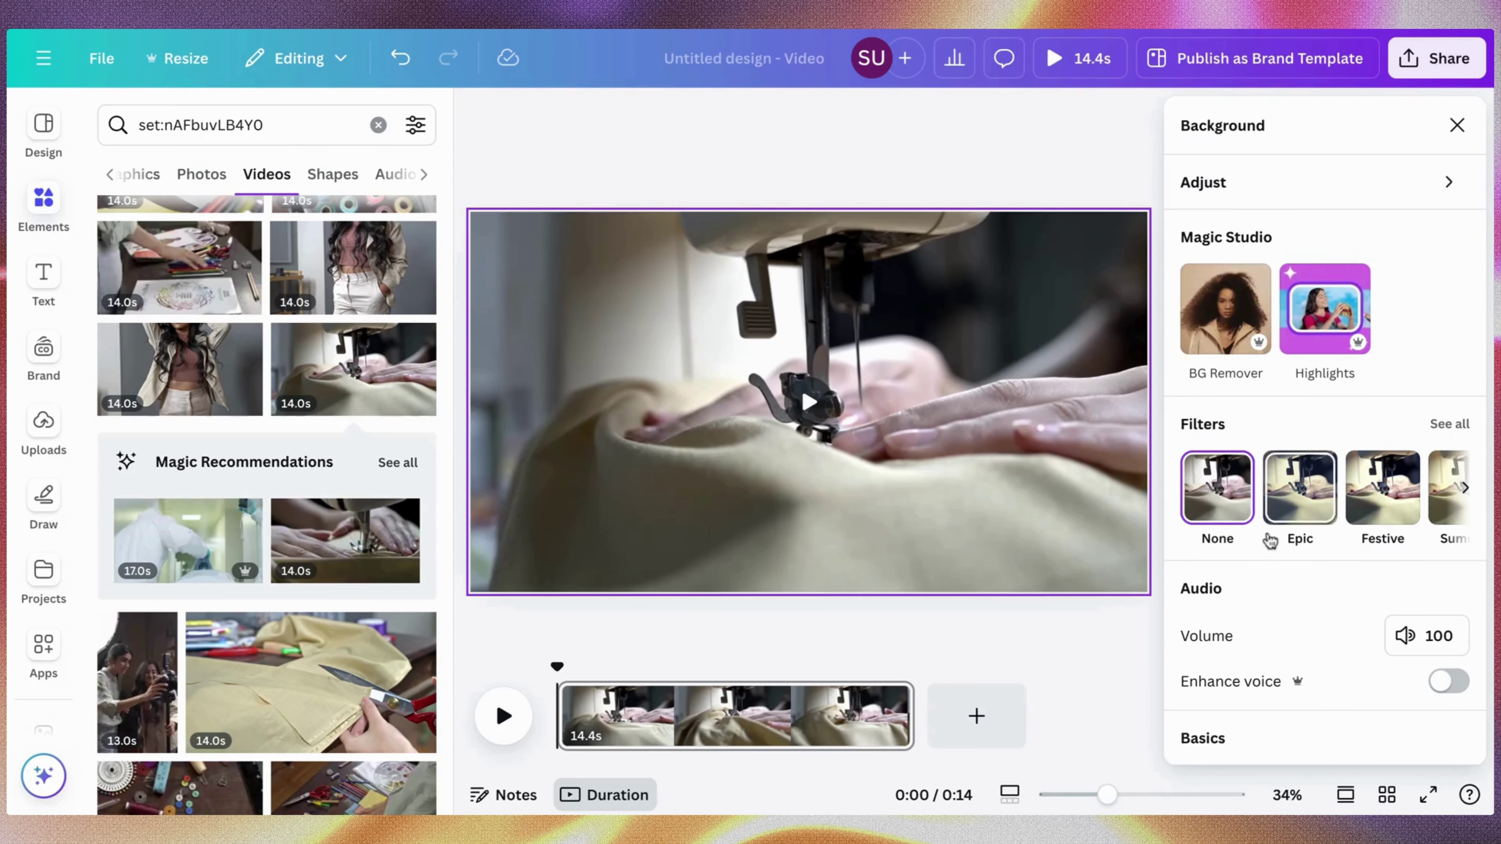
pyautogui.click(1455, 126)
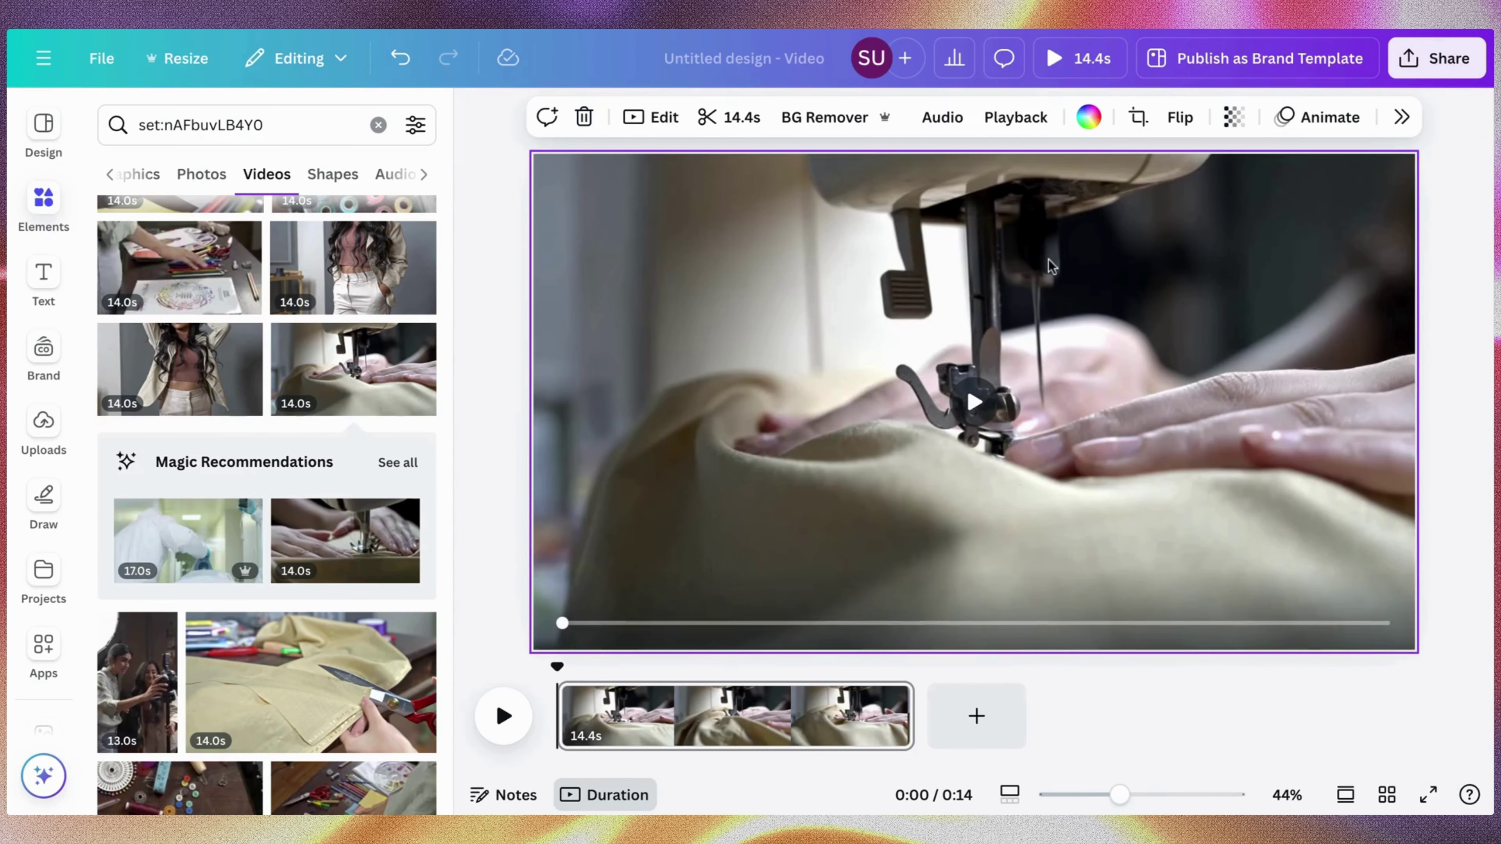
# Try trimming the end of the sewing machine clip and restore its full 14.4-second length
pyautogui.click(717, 132)
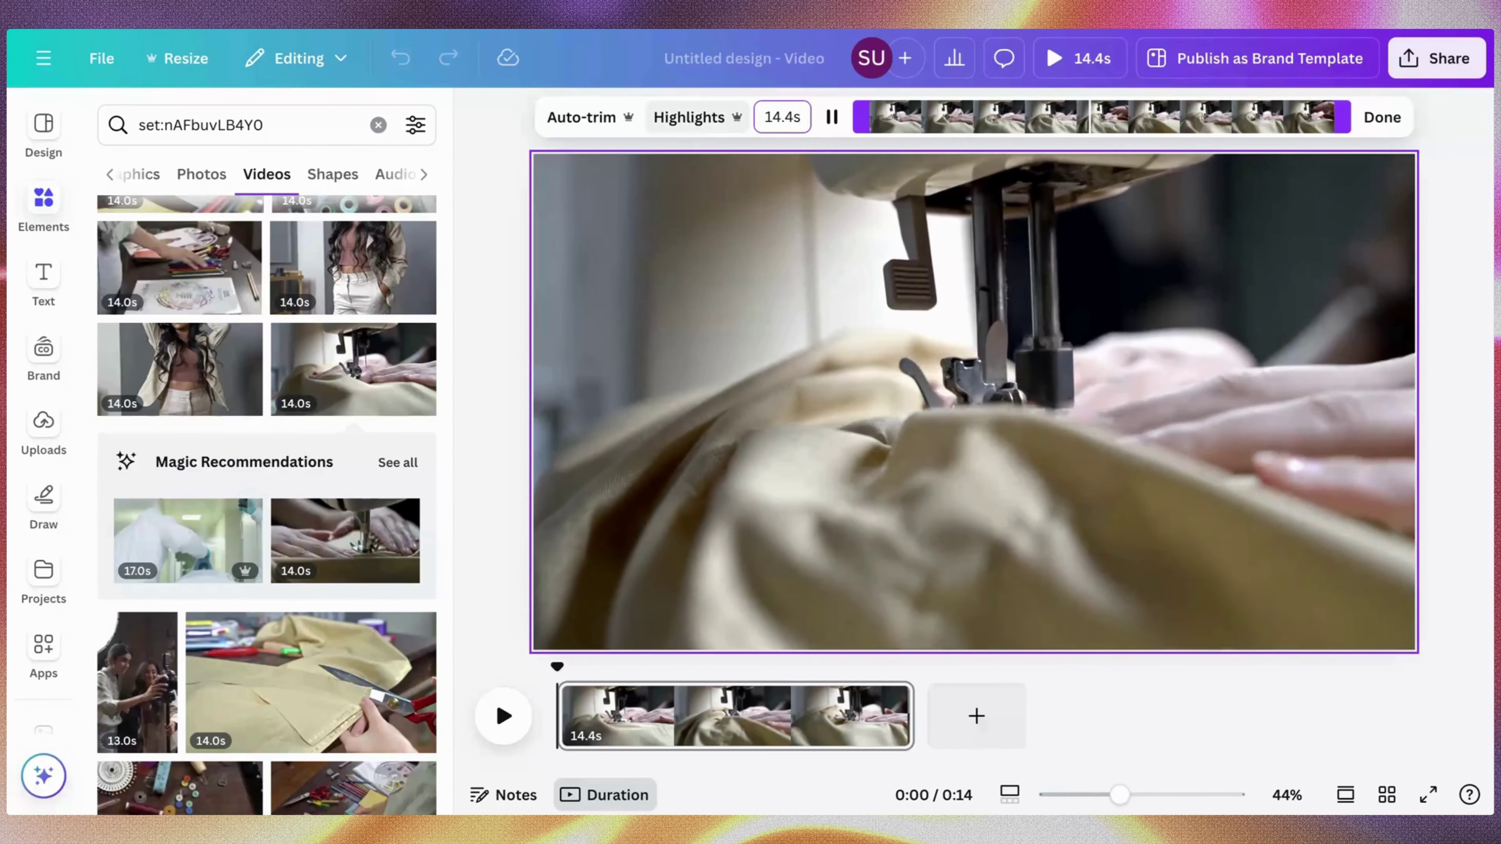
pyautogui.click(801, 117)
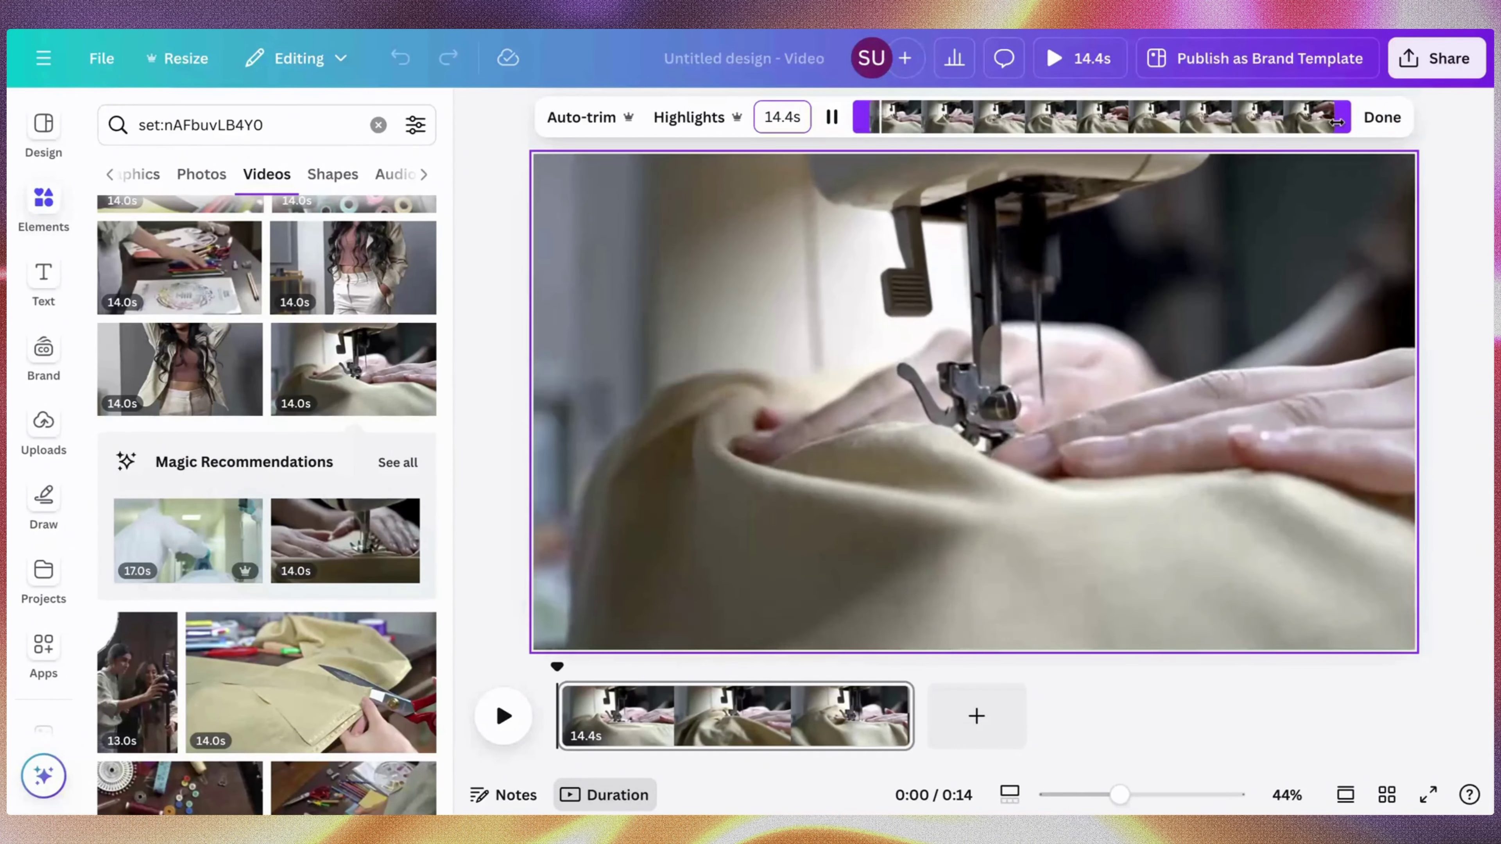
pyautogui.moveTo(1343, 116)
pyautogui.mouseDown()
pyautogui.moveTo(1049, 118)
pyautogui.moveTo(1016, 152)
pyautogui.moveTo(1337, 119)
pyautogui.mouseUp()
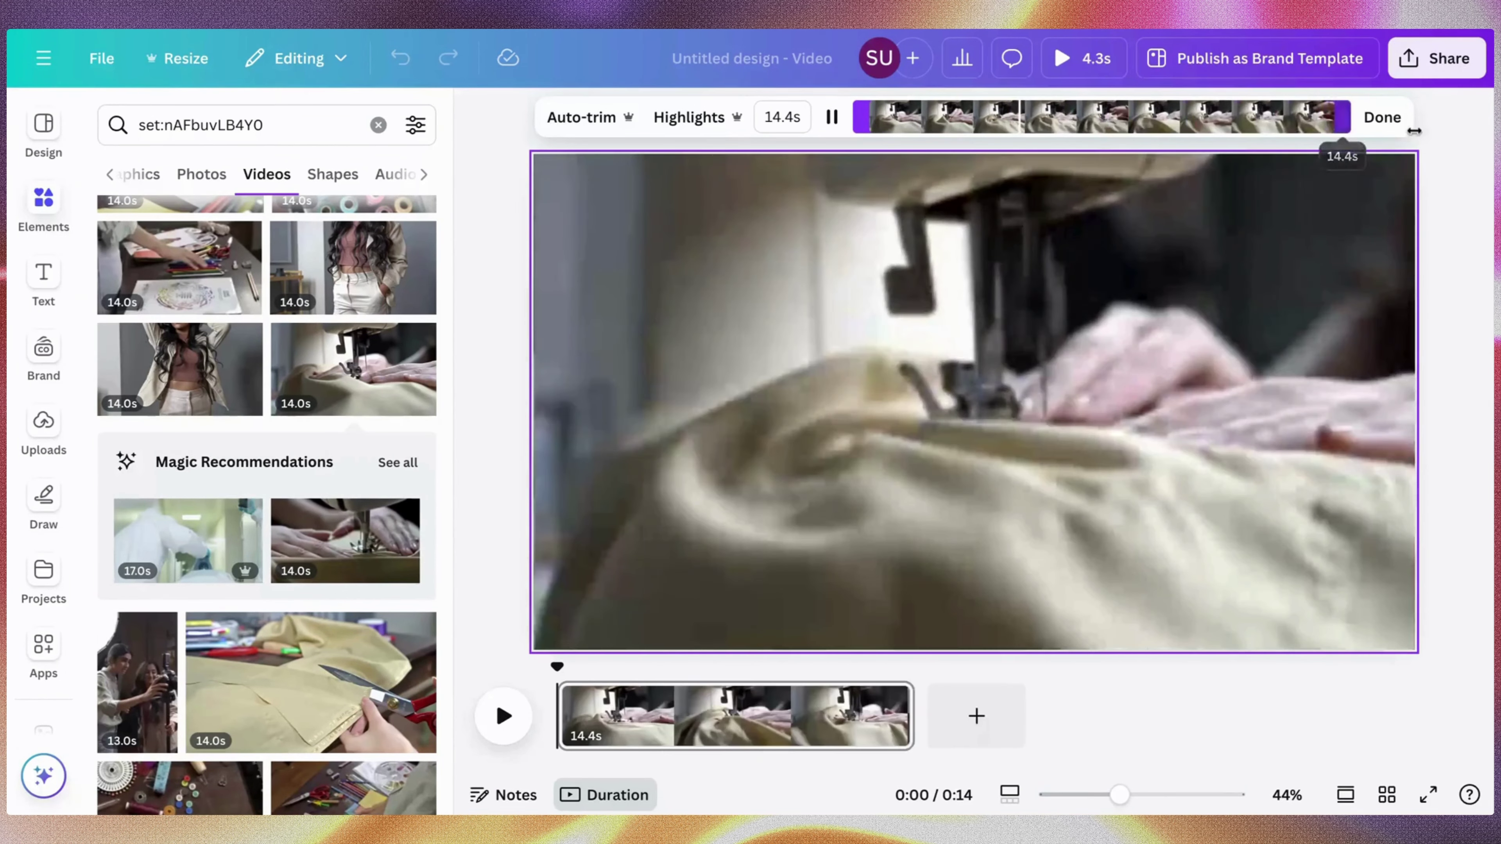
pyautogui.click(1382, 117)
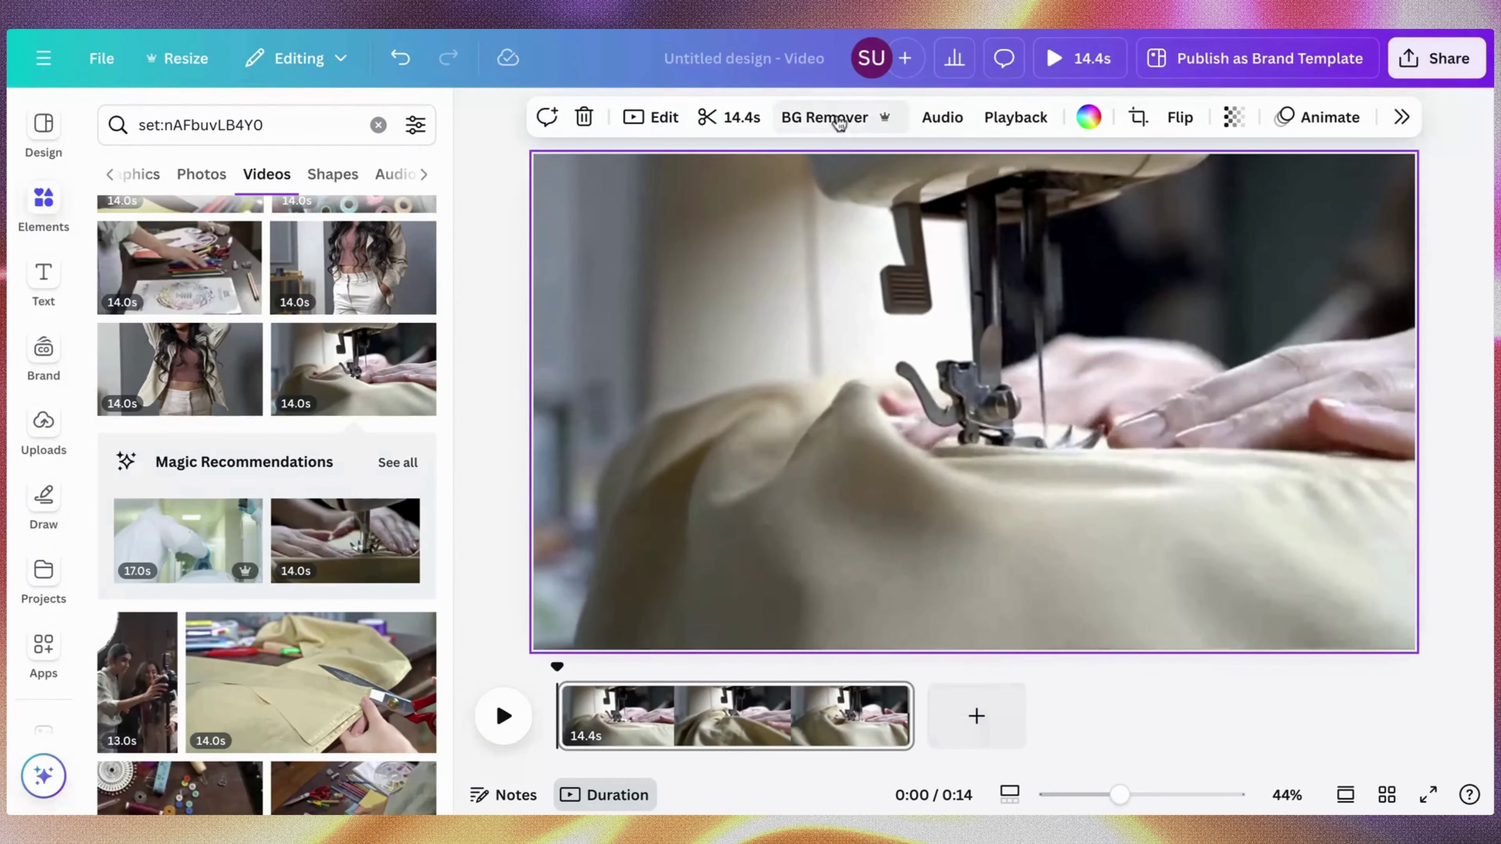
# Mute the sewing machine clip's audio and review its playback speed and repeat settings
pyautogui.moveTo(810, 245)
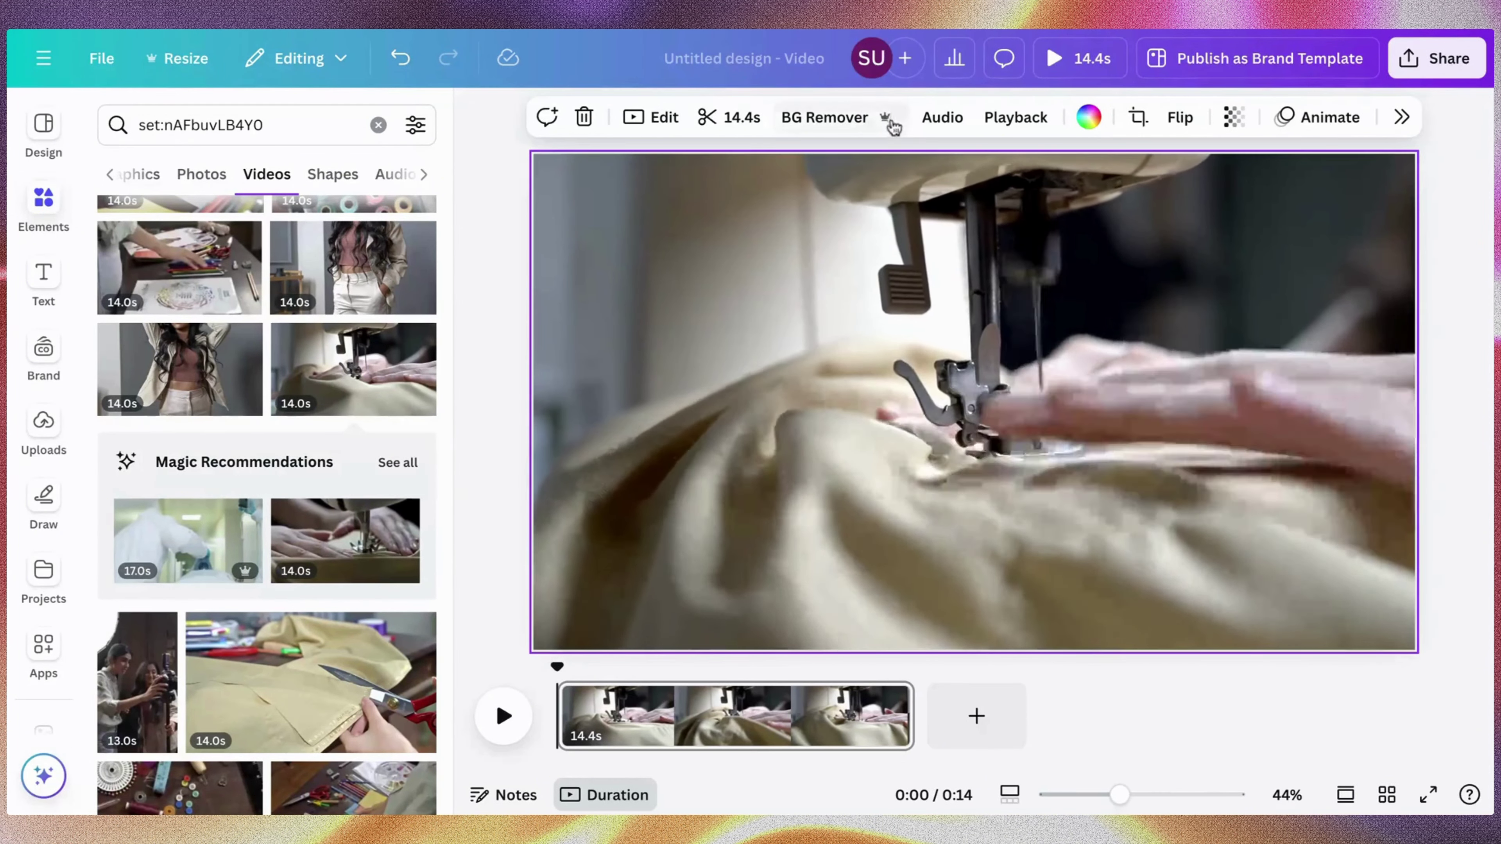
pyautogui.click(952, 121)
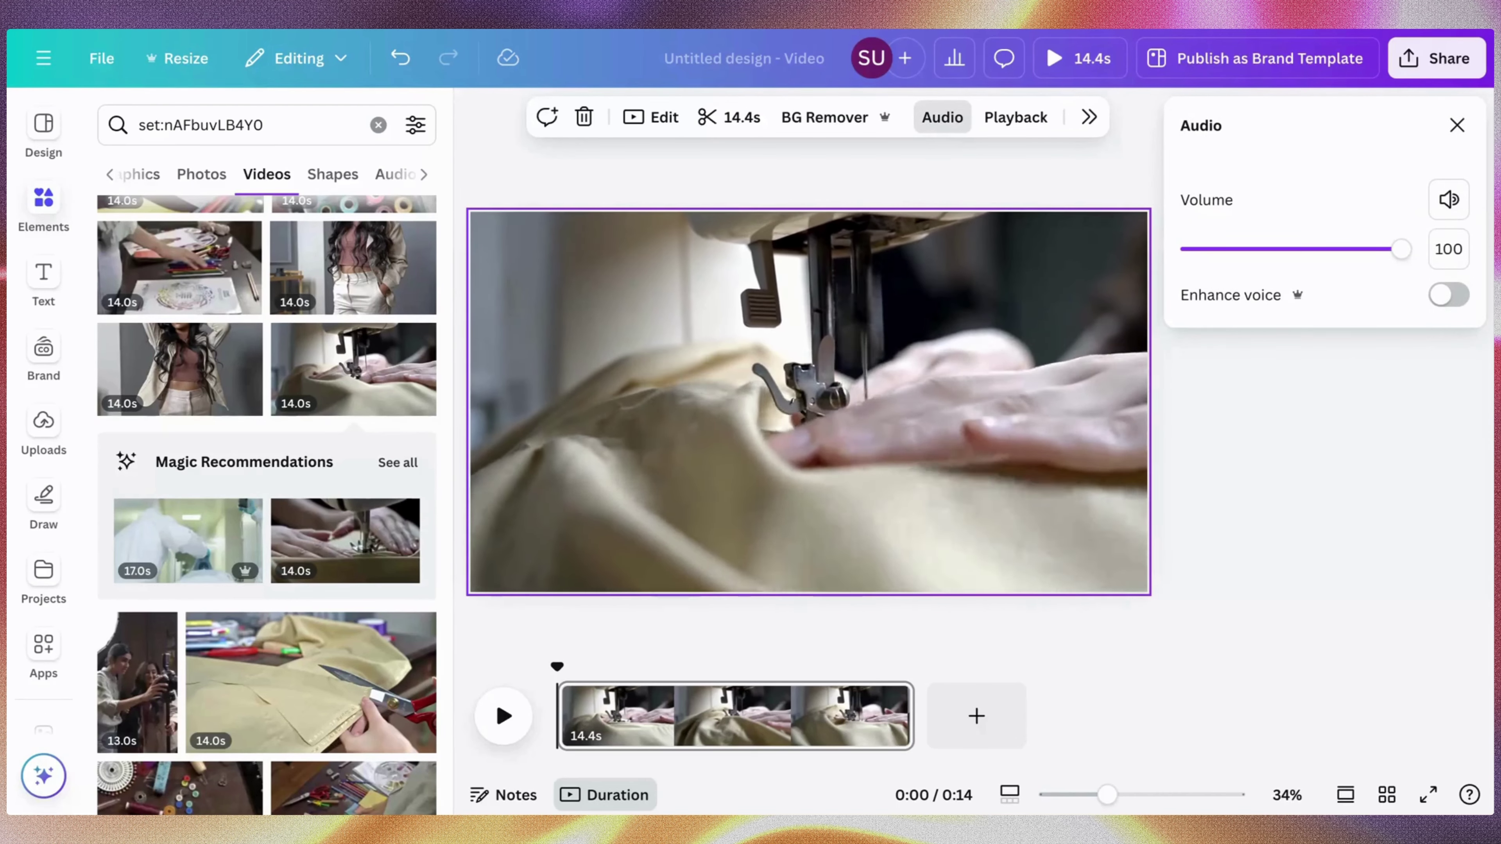
pyautogui.click(1449, 204)
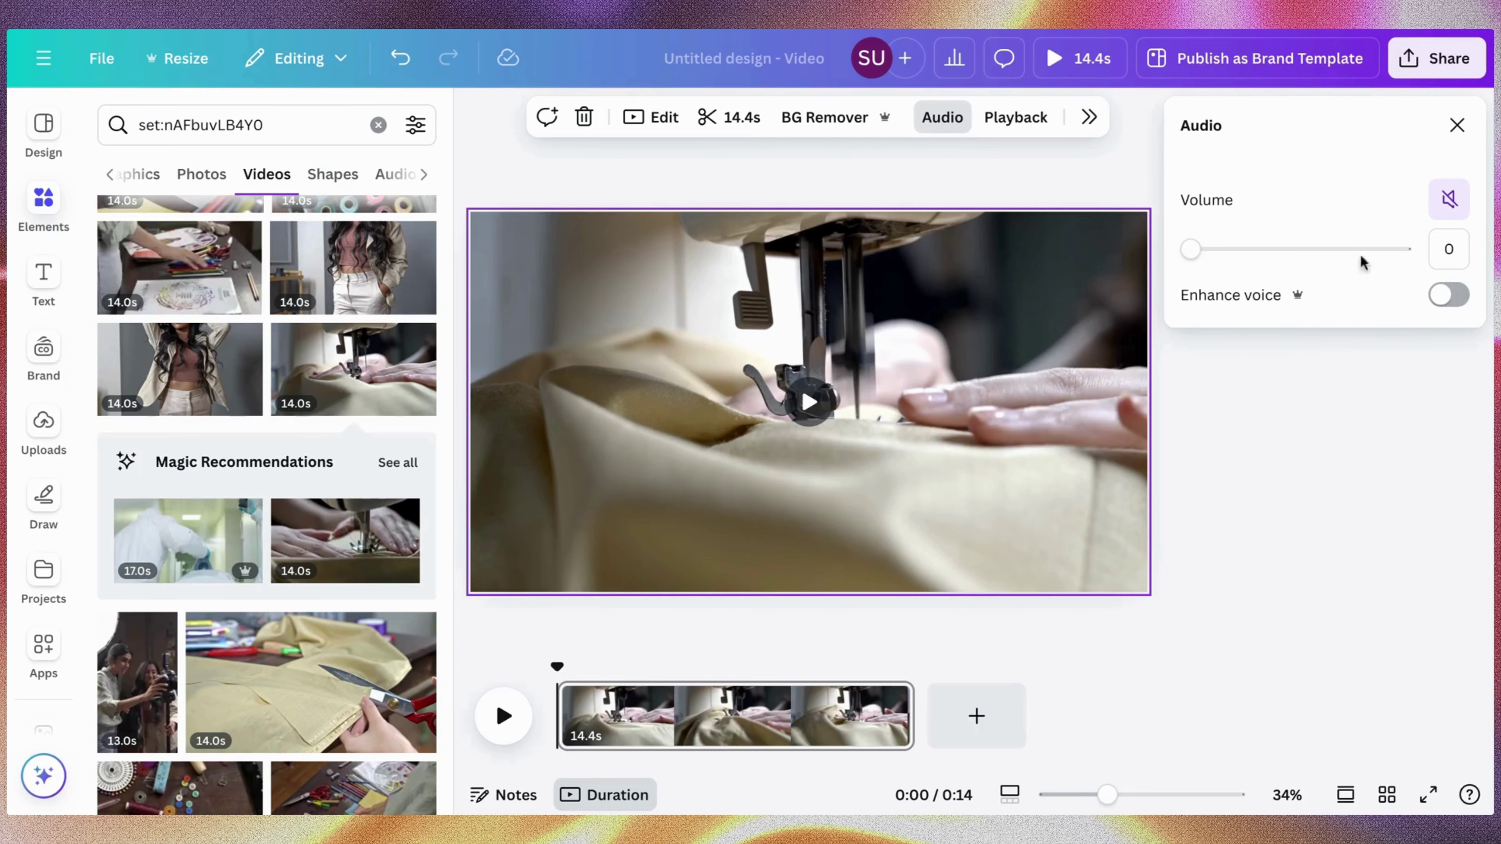
pyautogui.click(1457, 125)
pyautogui.click(1015, 117)
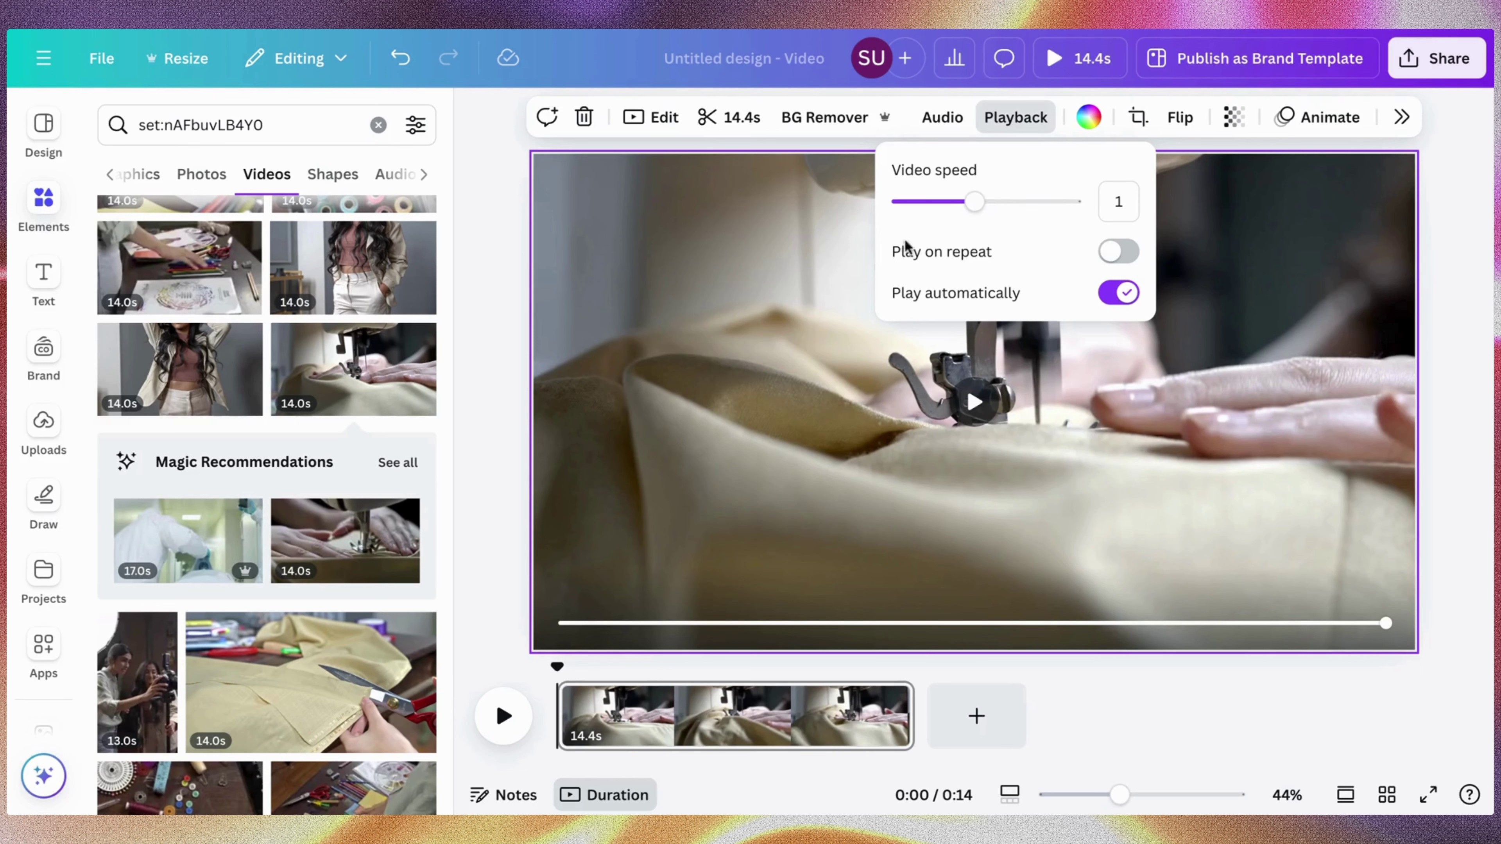
pyautogui.click(1210, 222)
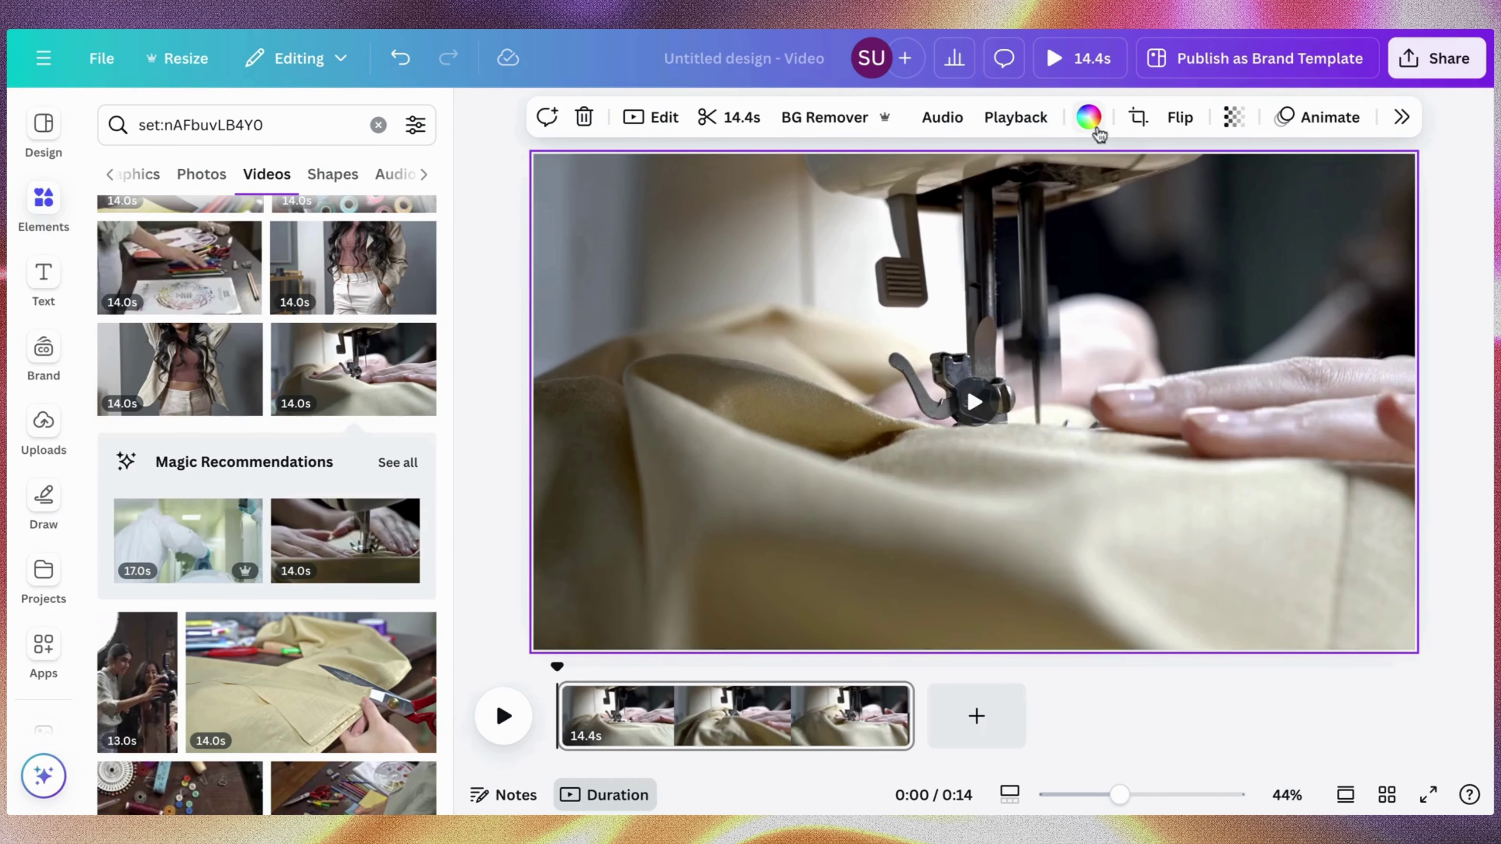
# Try solid black as the page's background color and undo the color change
pyautogui.click(1088, 116)
pyautogui.click(1202, 522)
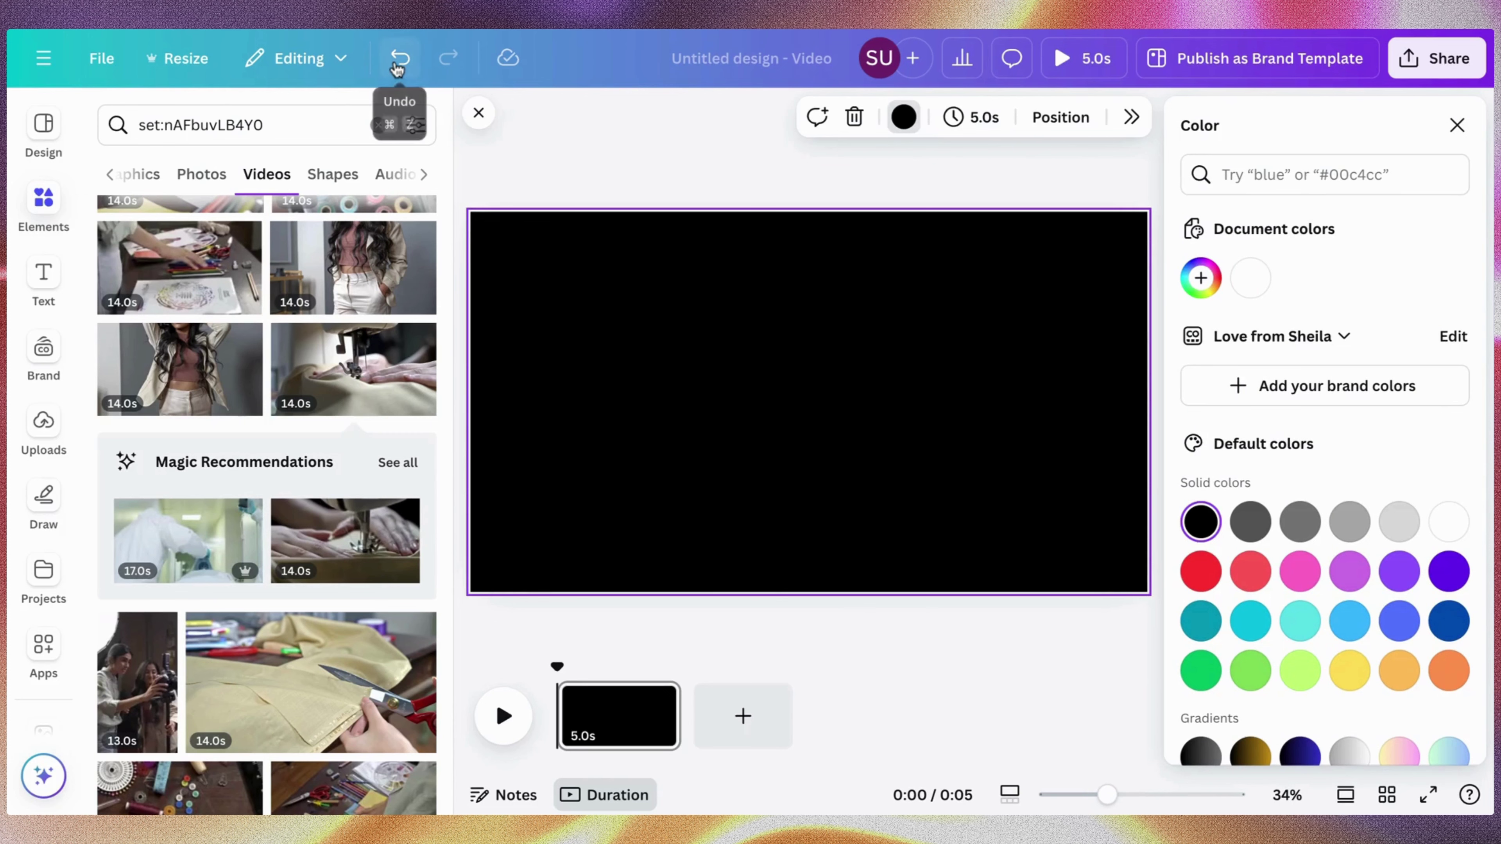
pyautogui.click(397, 66)
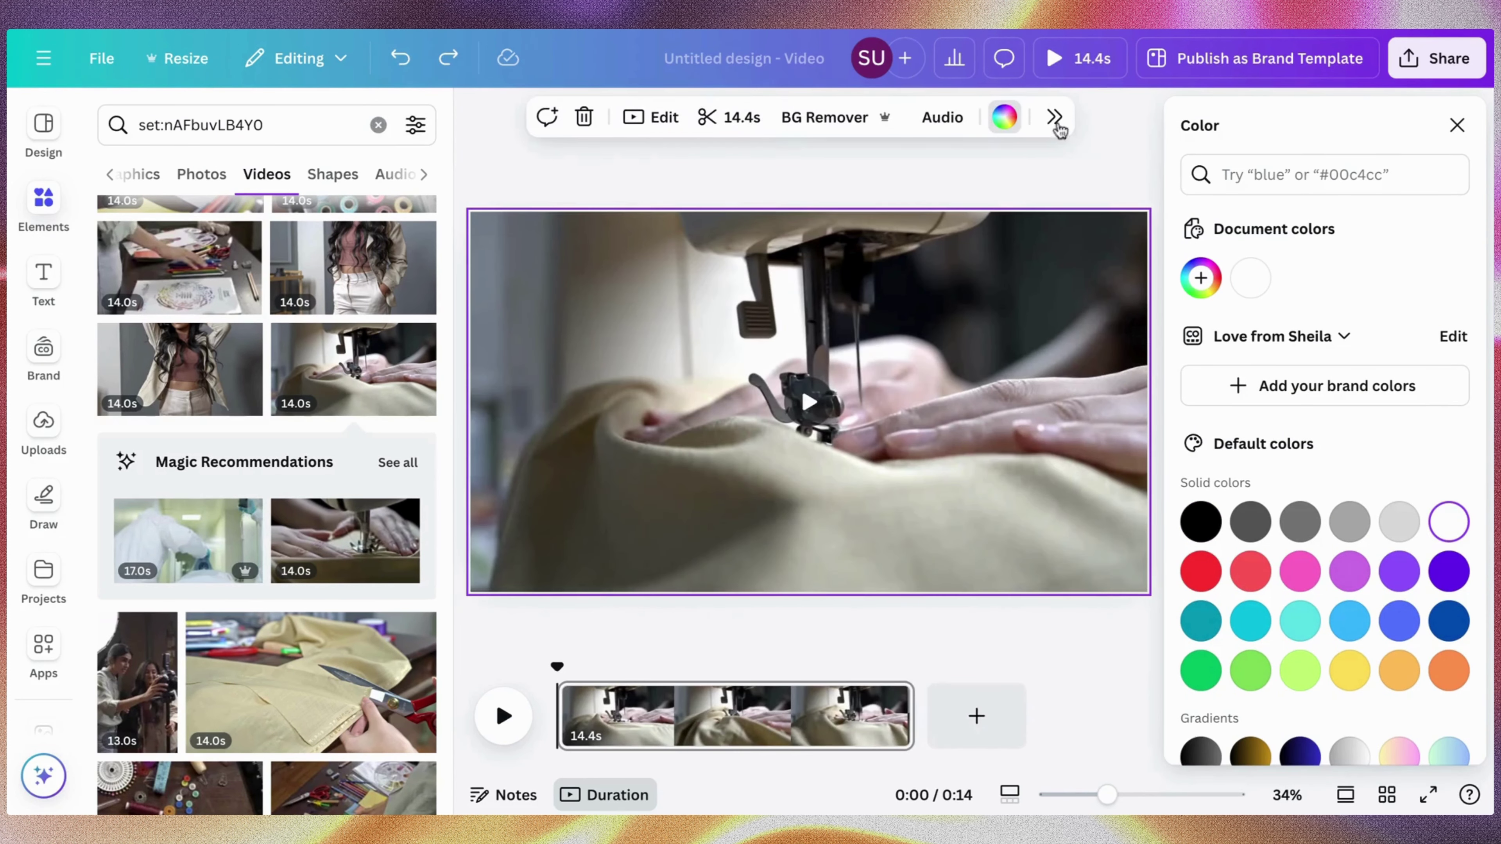
pyautogui.click(1055, 118)
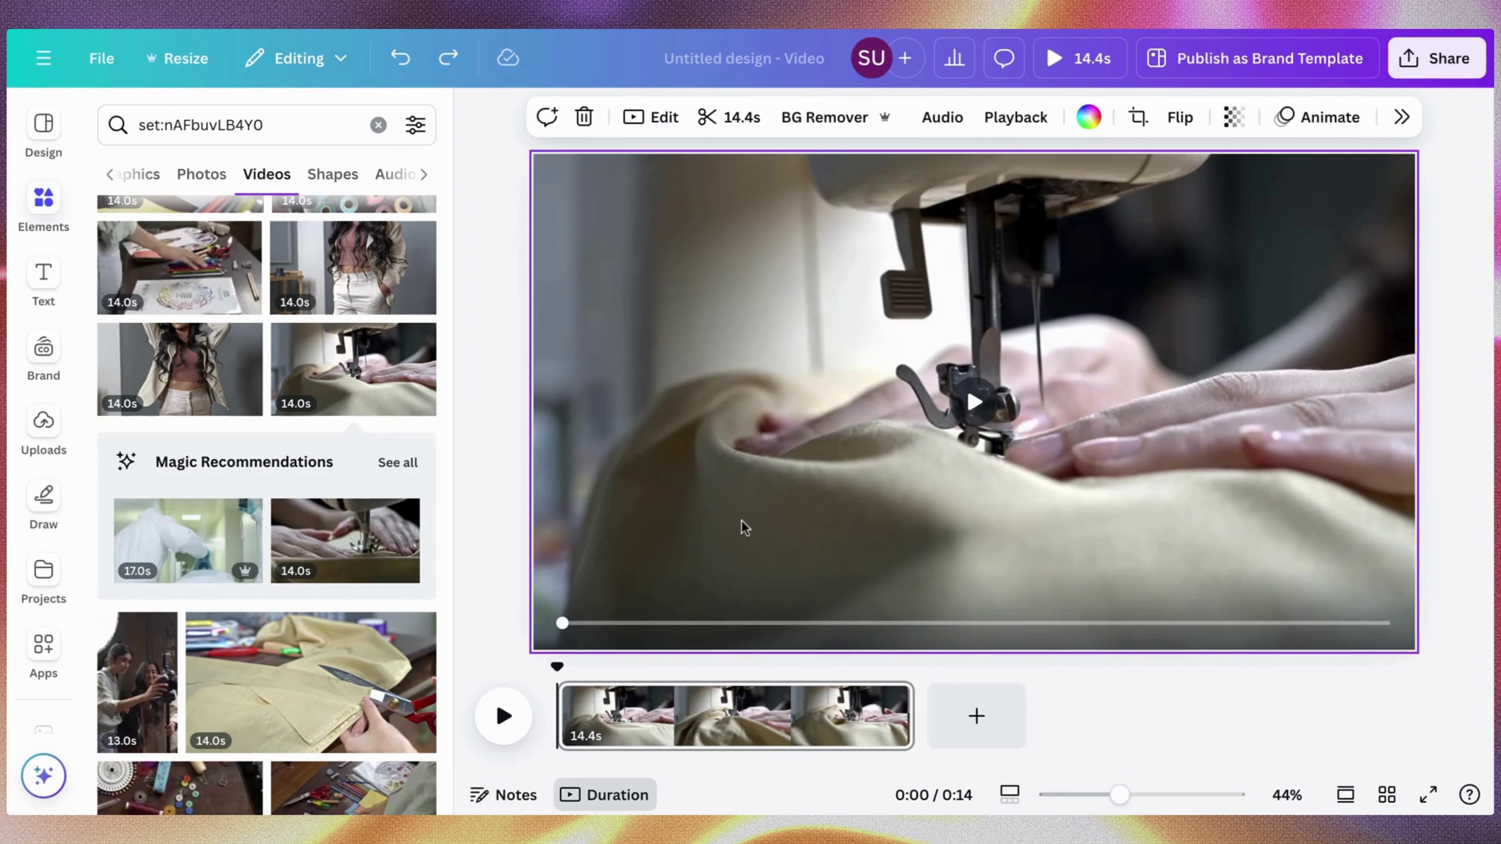
pyautogui.click(498, 272)
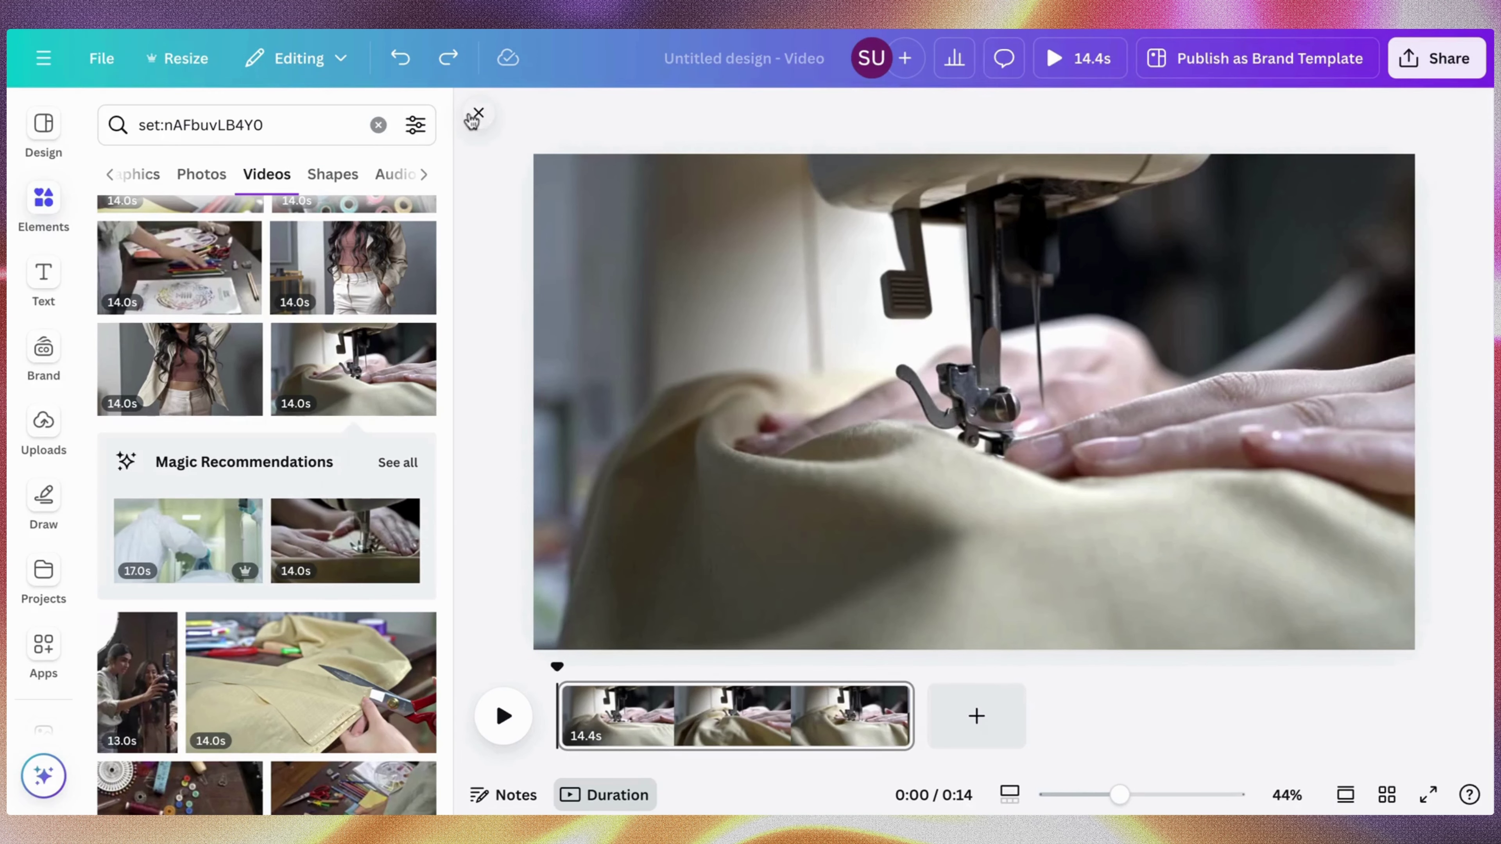
pyautogui.click(472, 121)
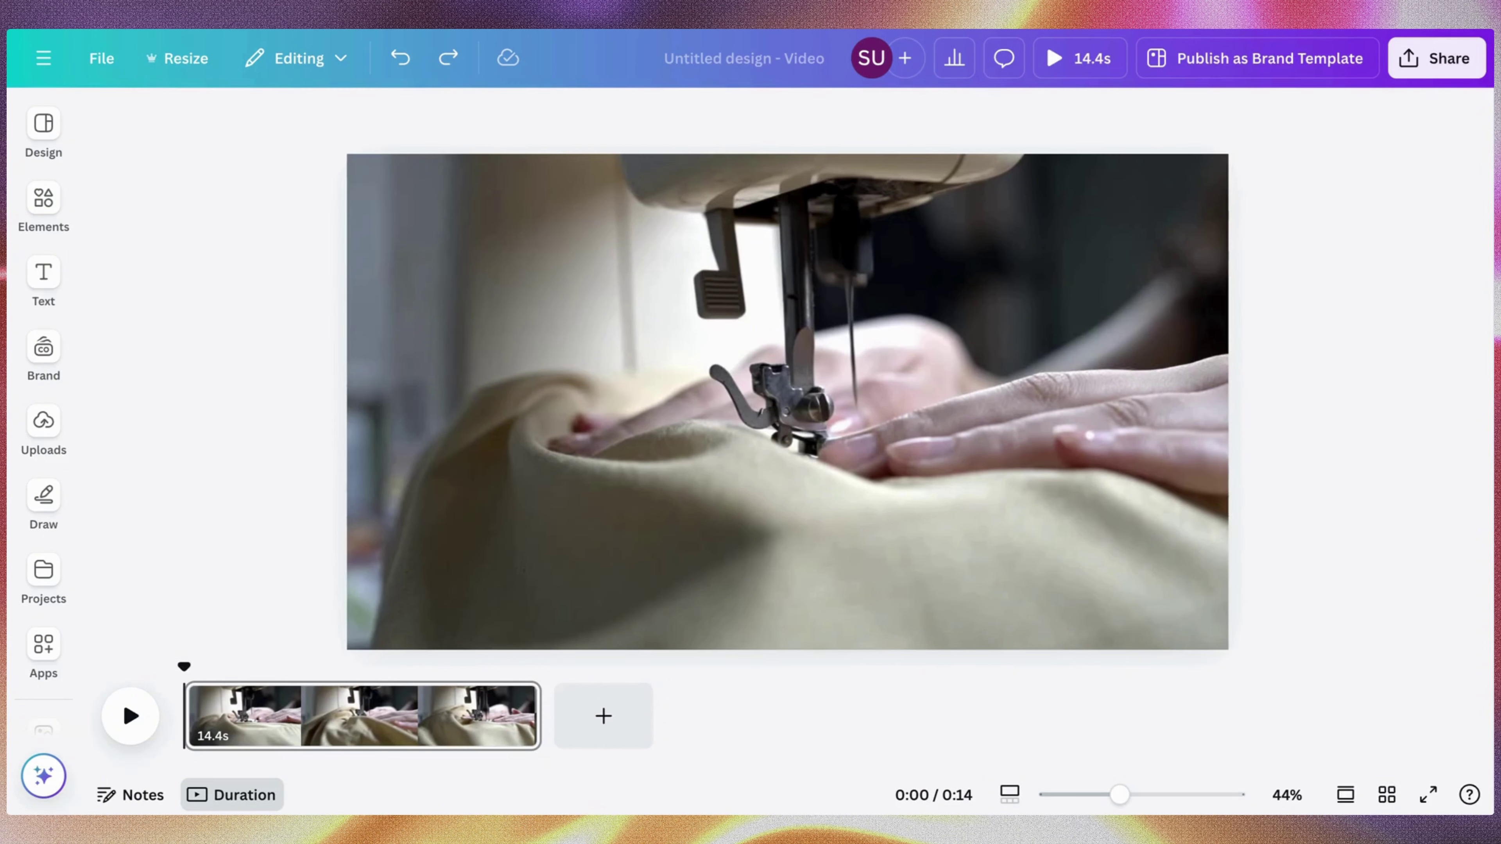
# Look through the text styles and font combinations and add the brand kit's Title text to the page
pyautogui.click(50, 284)
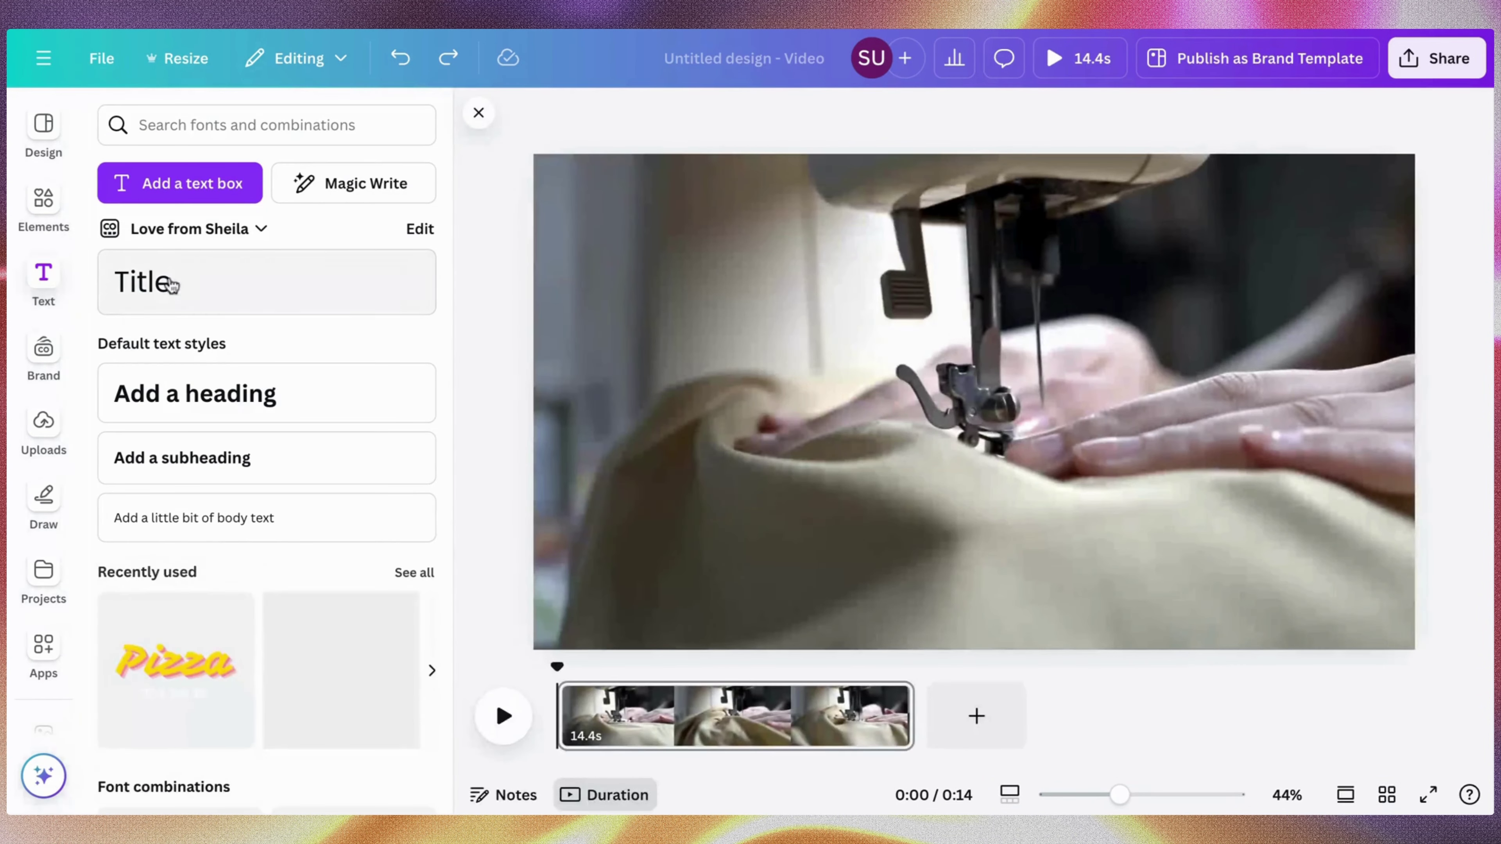
pyautogui.scroll(-3, 266, 427)
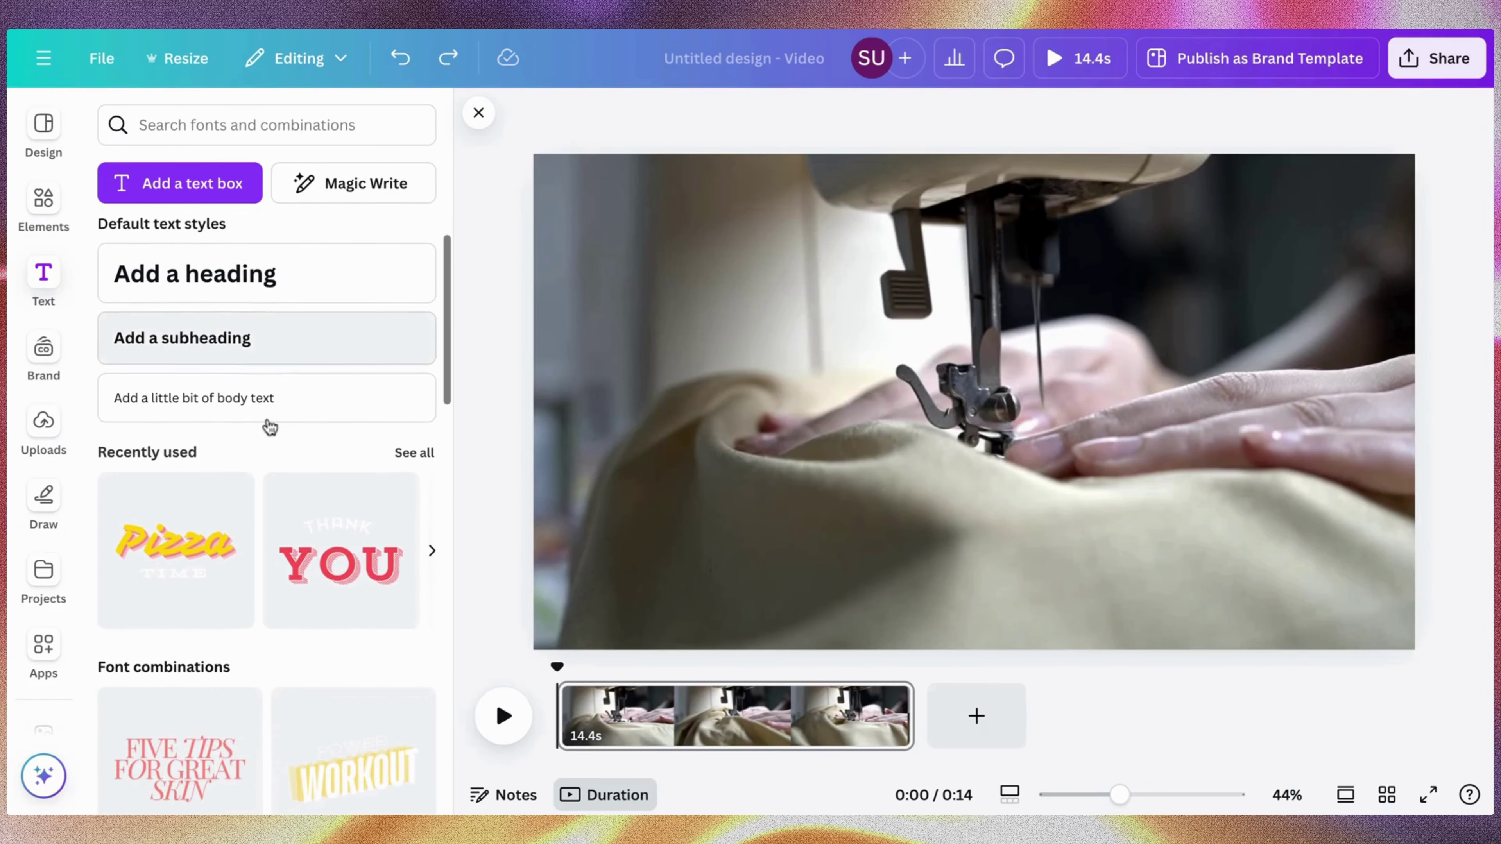
pyautogui.scroll(-3, 270, 427)
pyautogui.scroll(-6, 270, 427)
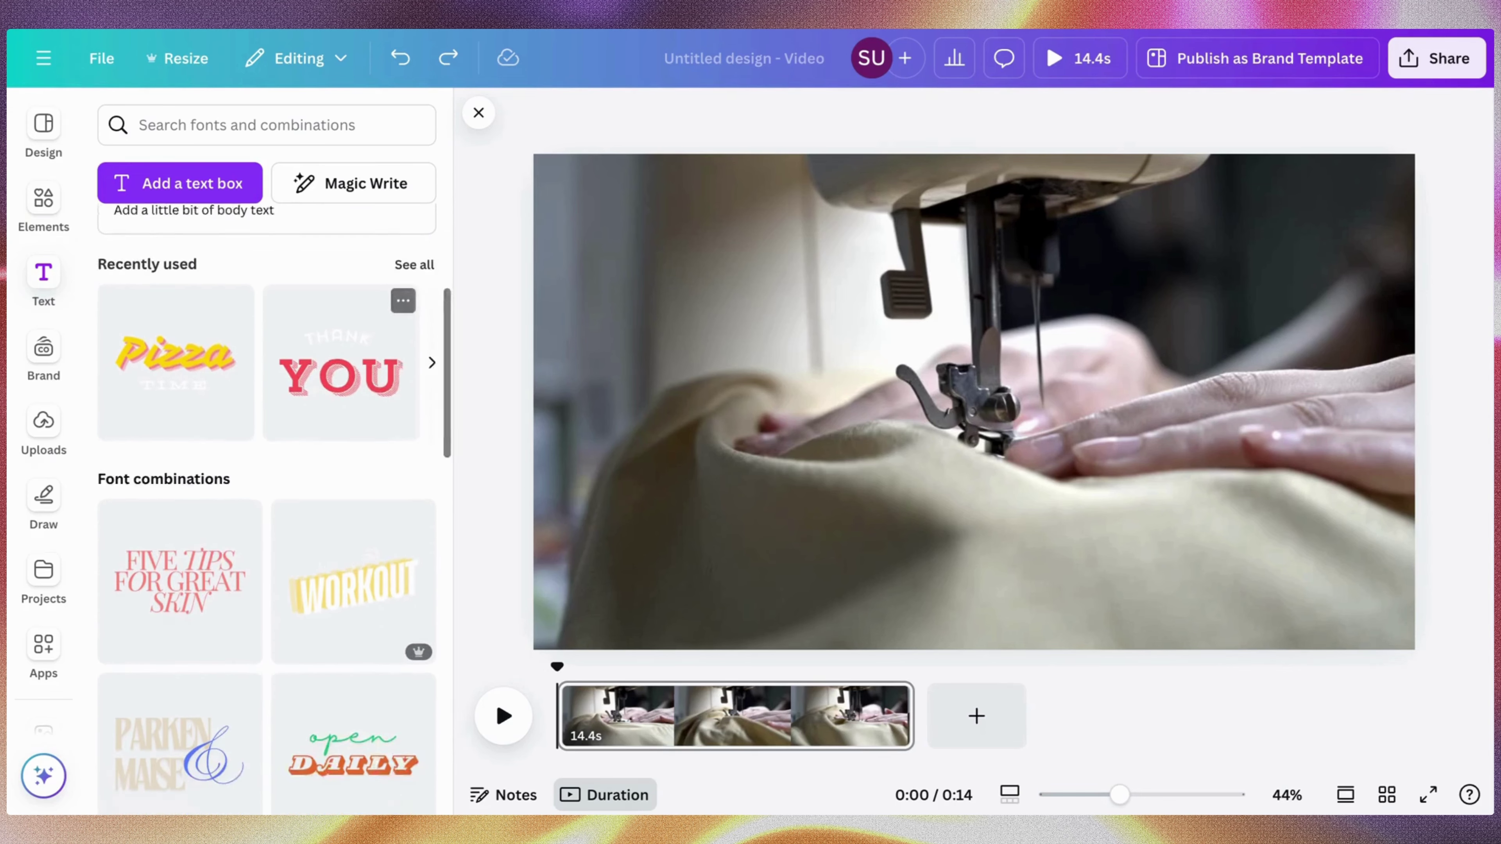
pyautogui.scroll(-12, 270, 426)
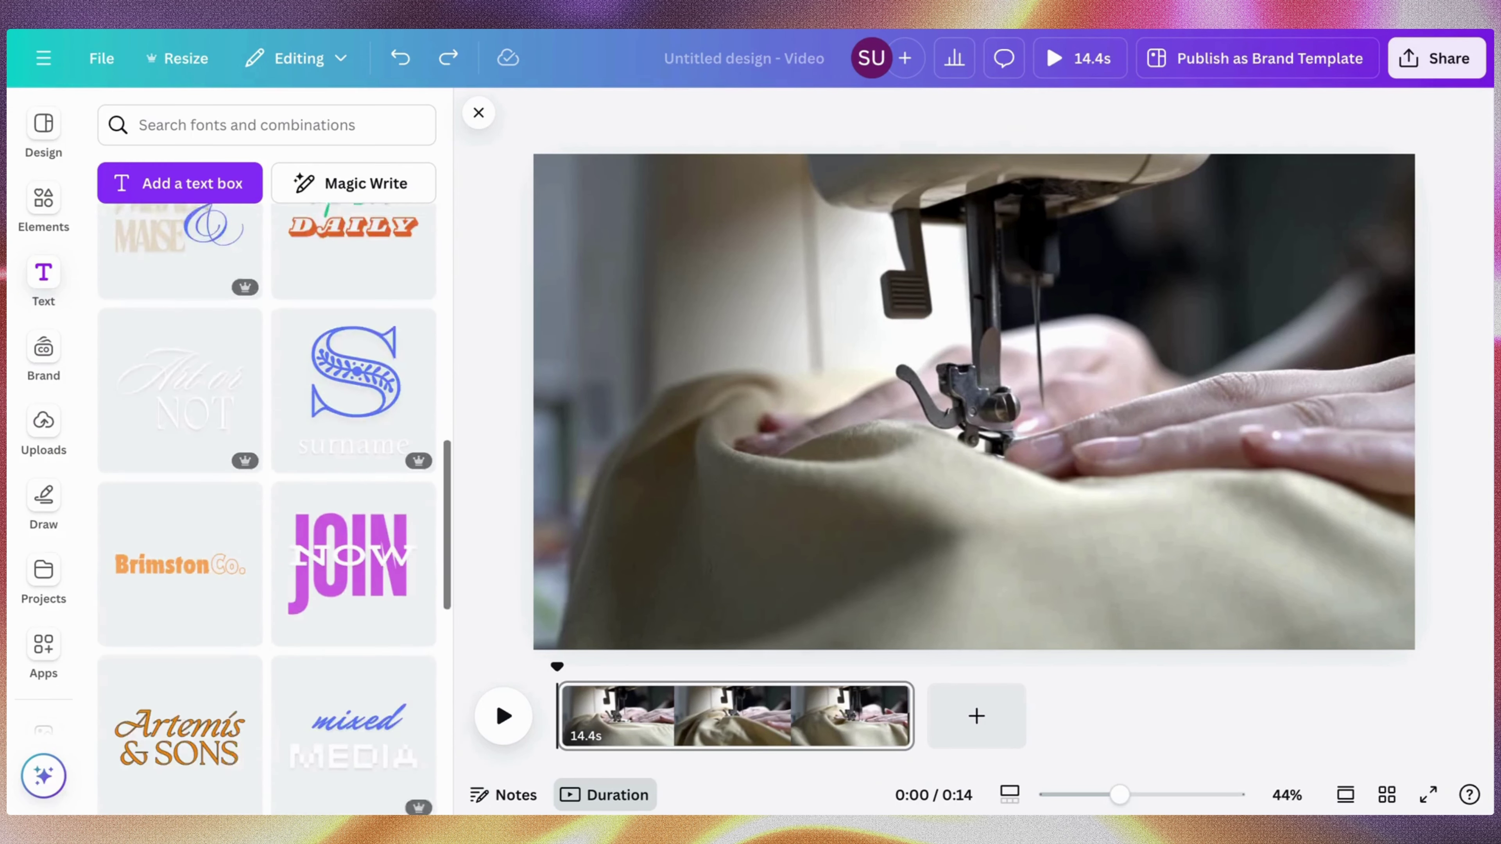
pyautogui.scroll(-6, 270, 427)
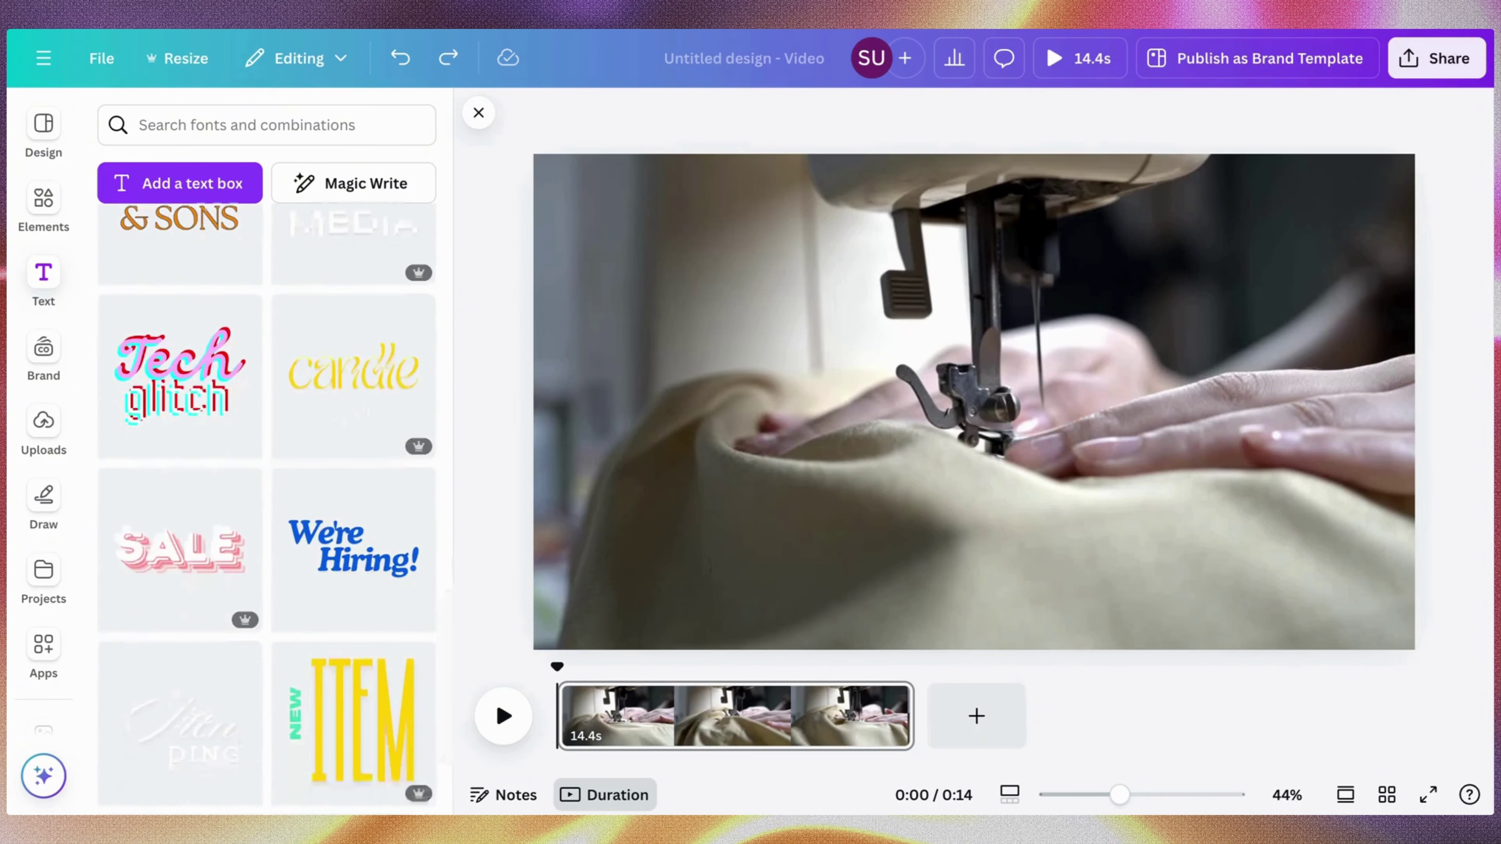
pyautogui.scroll(20, 264, 396)
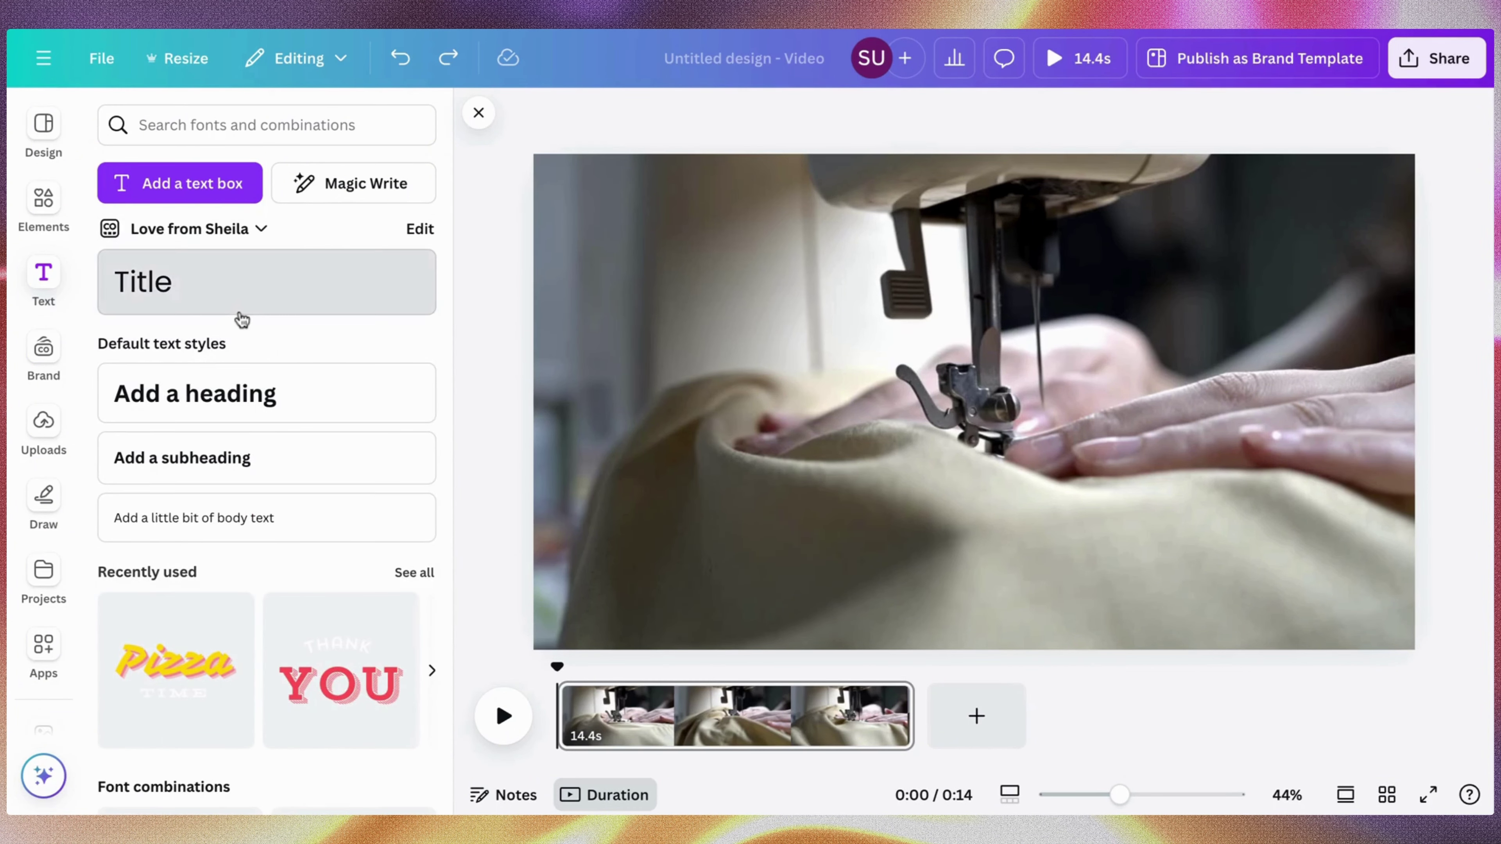
pyautogui.click(241, 319)
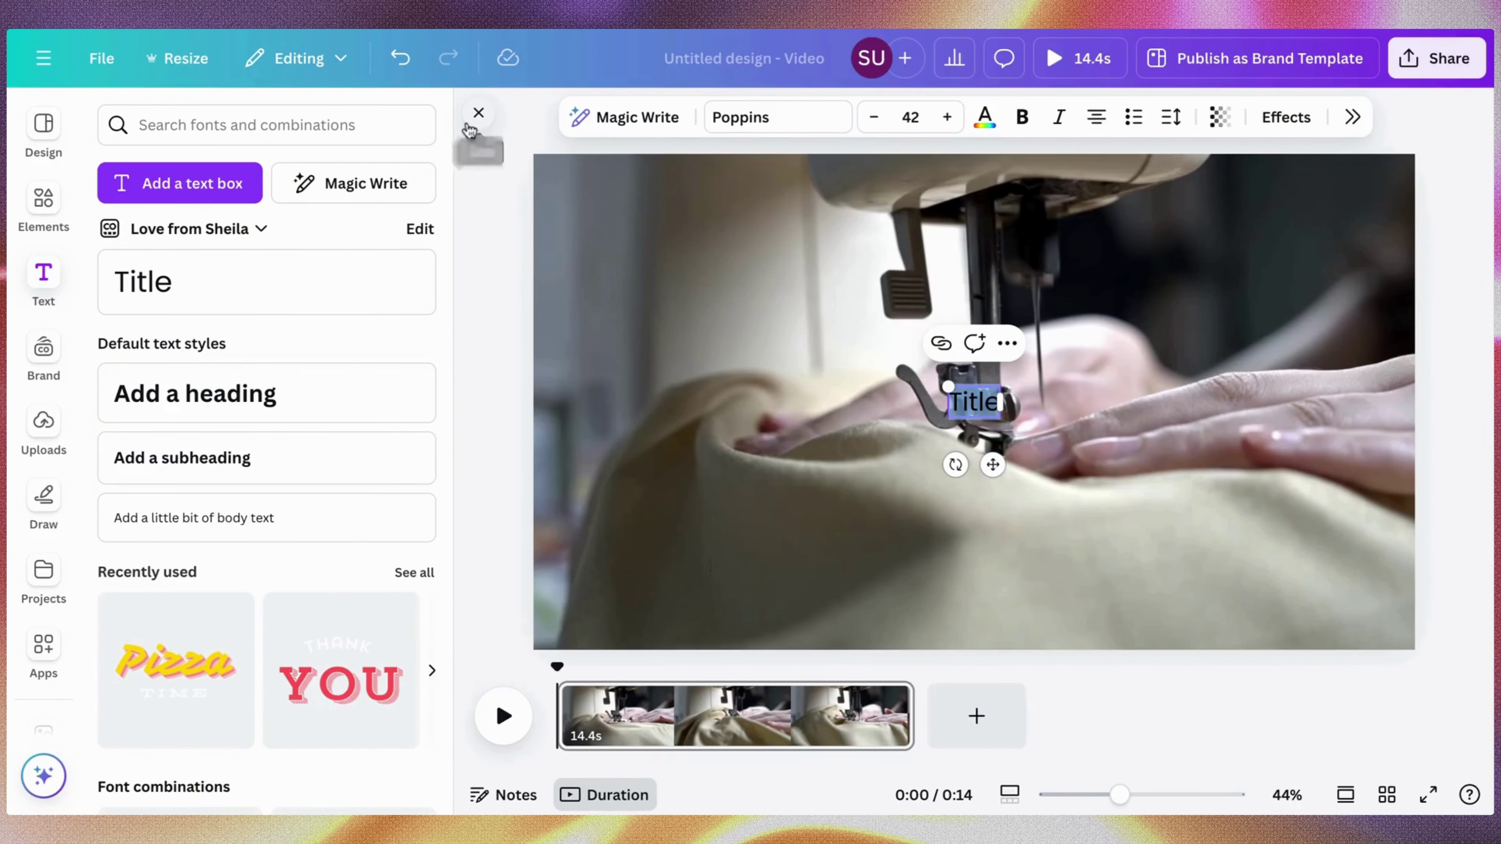
# Enlarge the Title text to size 142 and replace its wording with "the"
pyautogui.click(478, 112)
pyautogui.moveTo(762, 387); pyautogui.dragTo(627, 331)
pyautogui.click(519, 446)
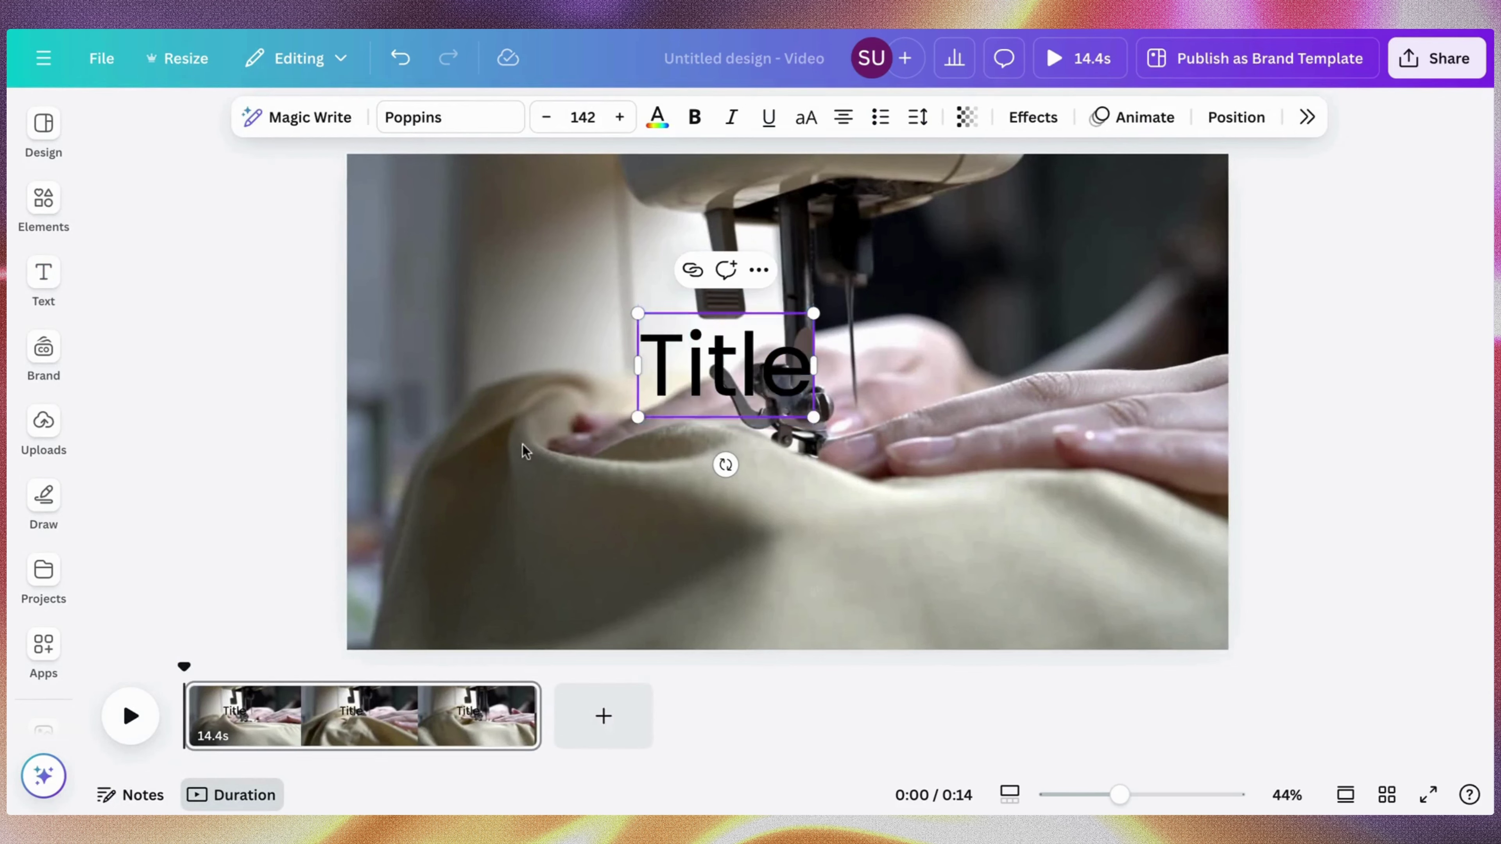
pyautogui.click(711, 367)
pyautogui.doubleClick(711, 367)
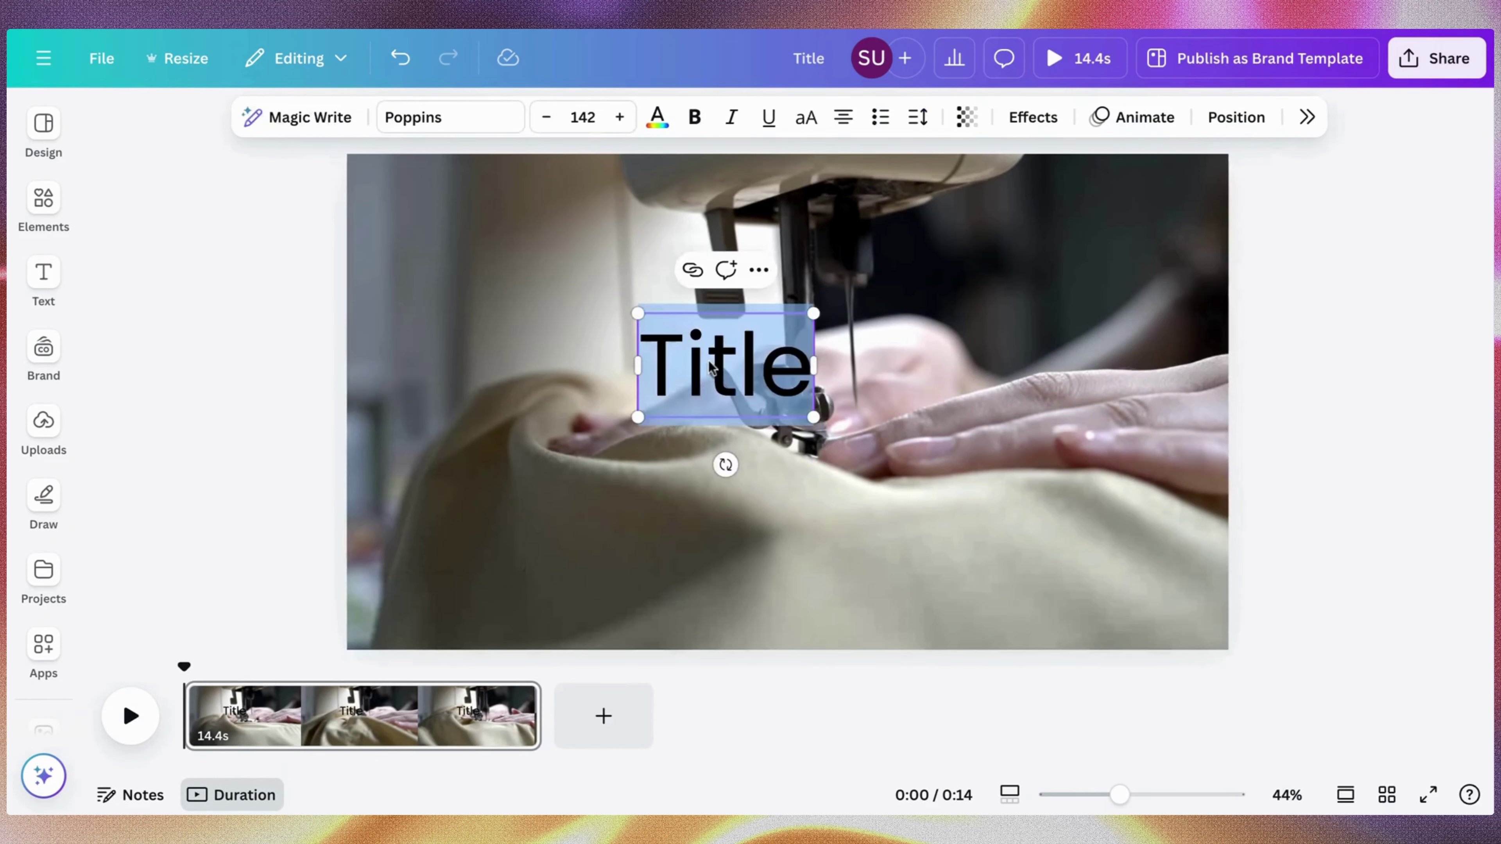
pyautogui.write('the')
pyautogui.click(964, 347)
# Color the "the" text yellow from the default solid colors
pyautogui.click(785, 376)
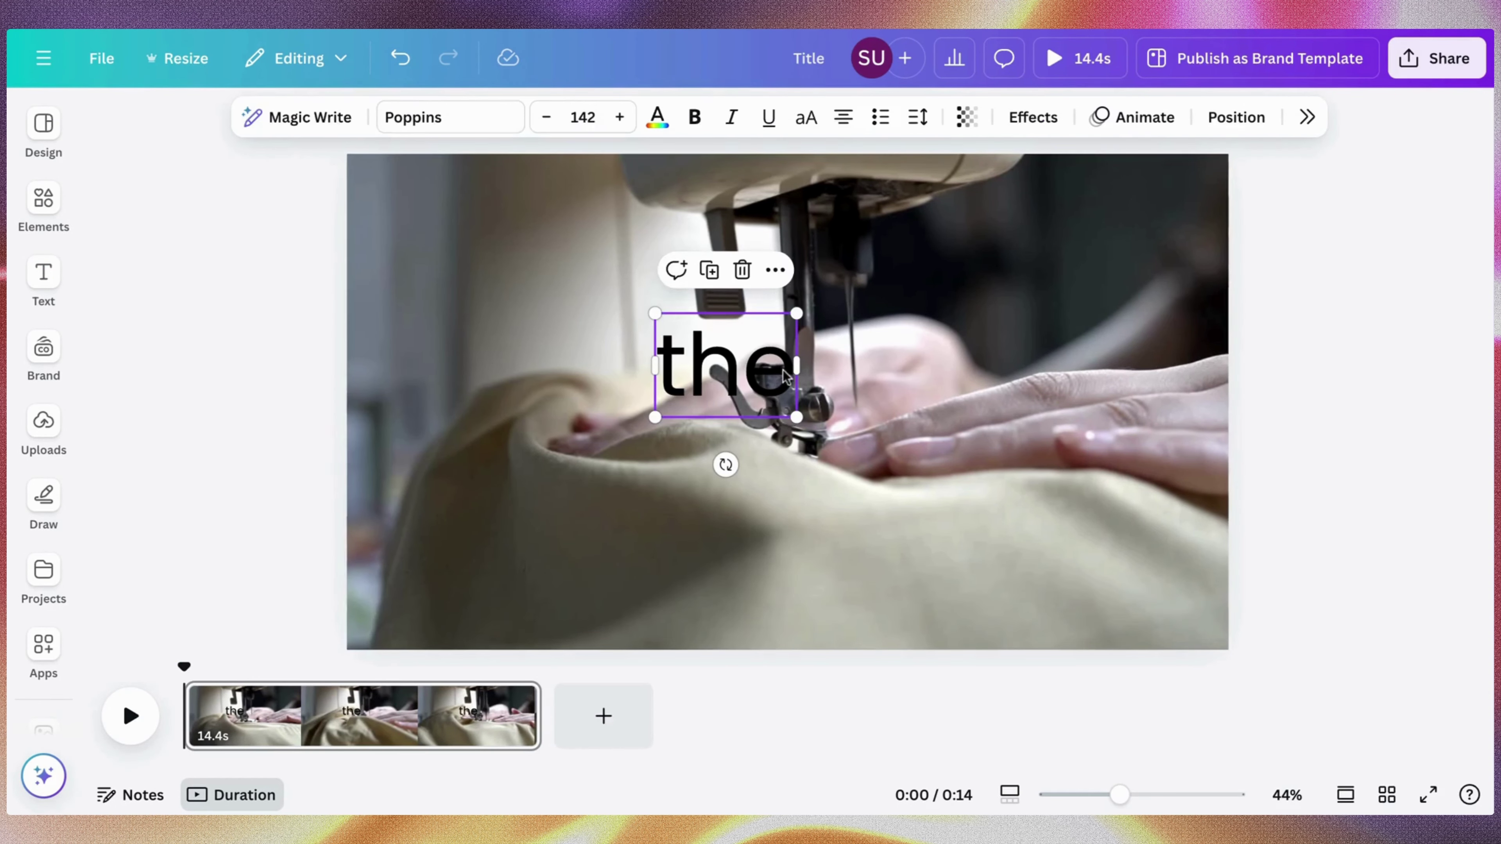
pyautogui.click(672, 122)
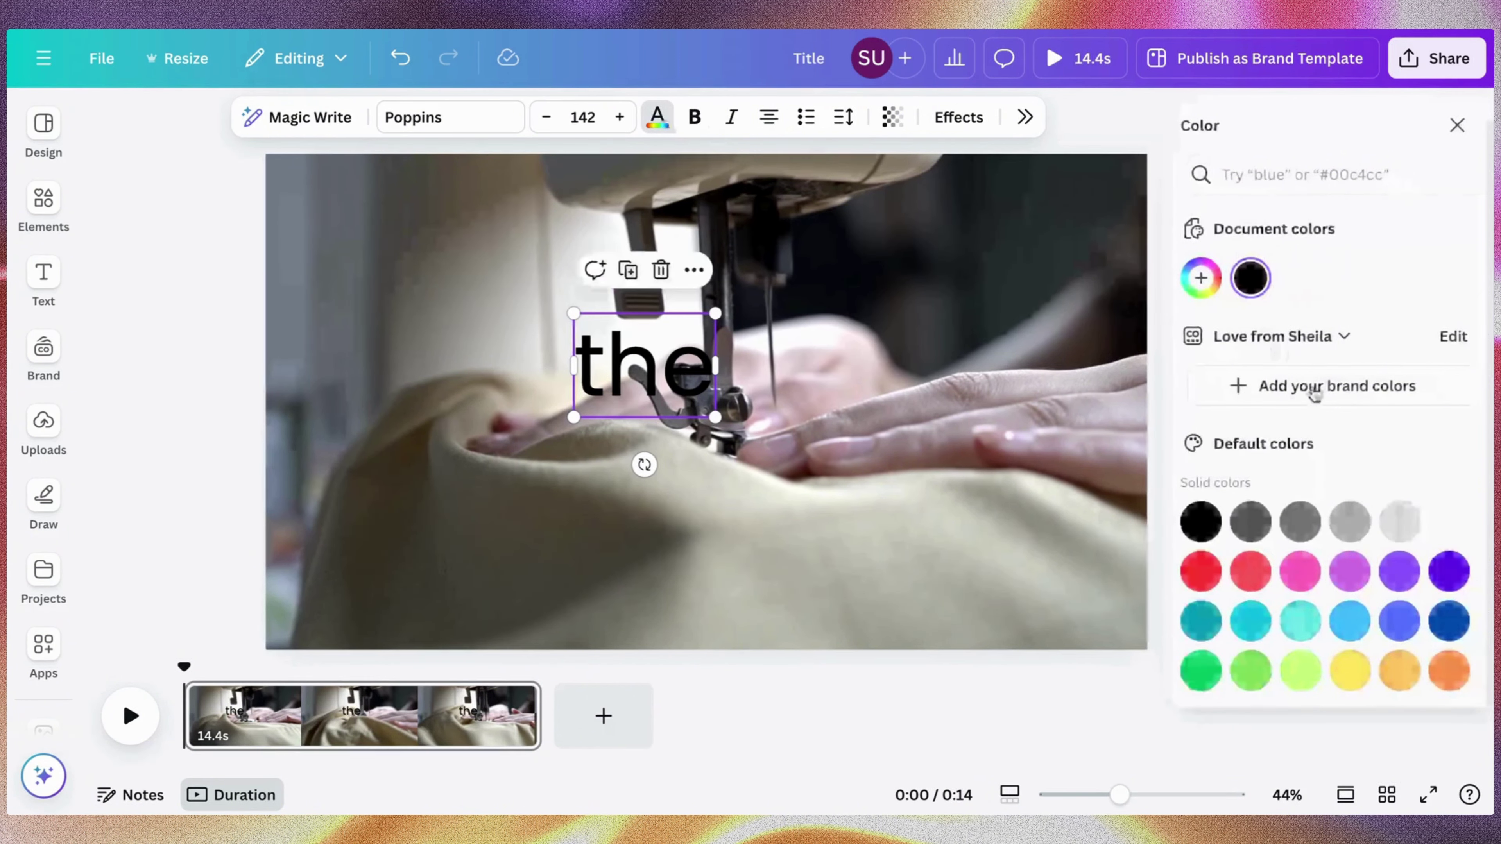
pyautogui.click(1350, 671)
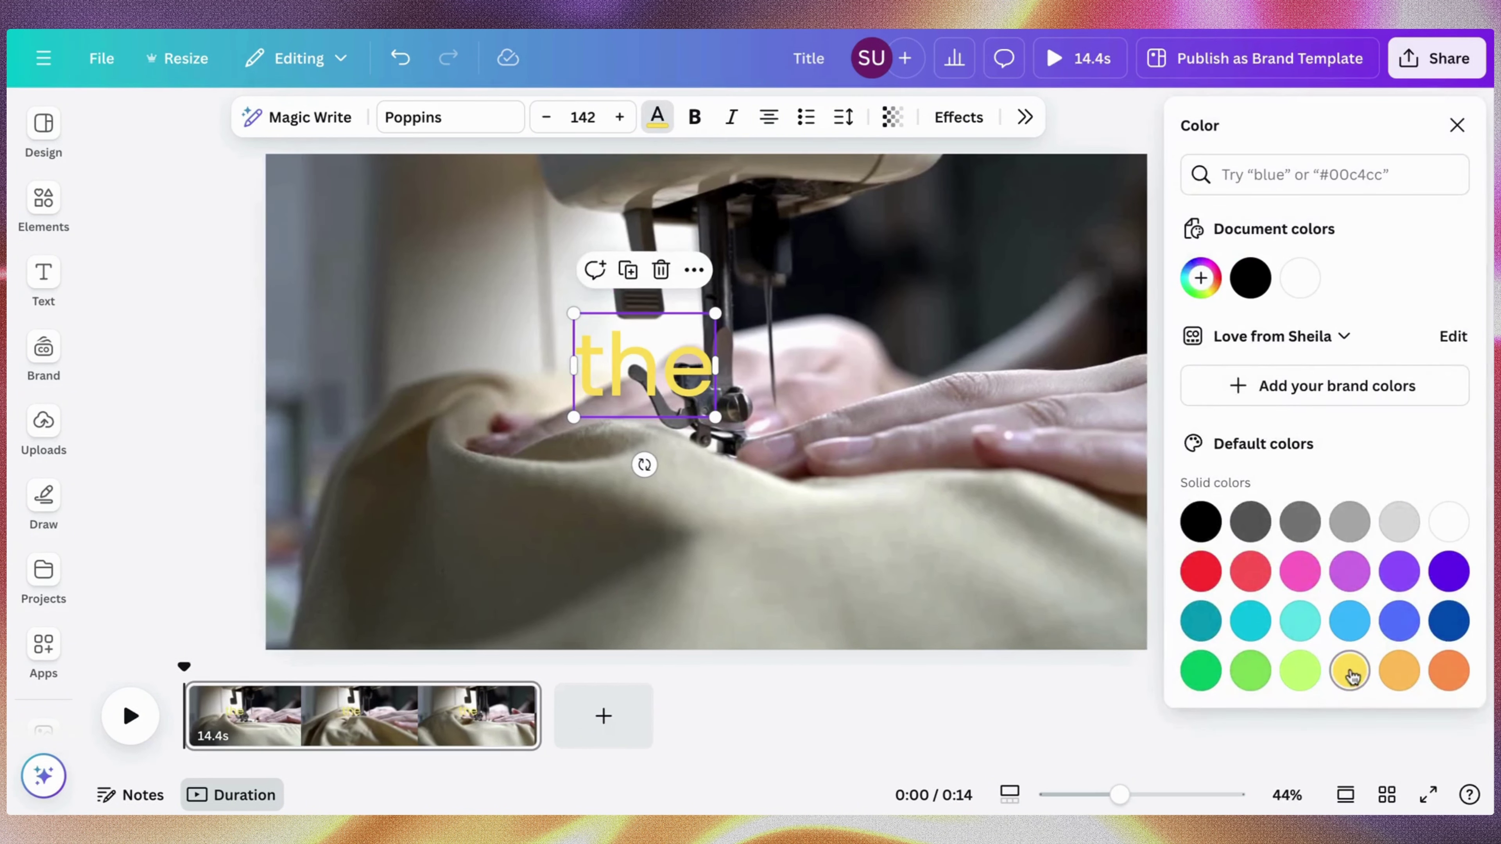
pyautogui.click(716, 475)
# Change the font of "the" to Sloop Script Pro and move the text to the center of the page
pyautogui.click(692, 371)
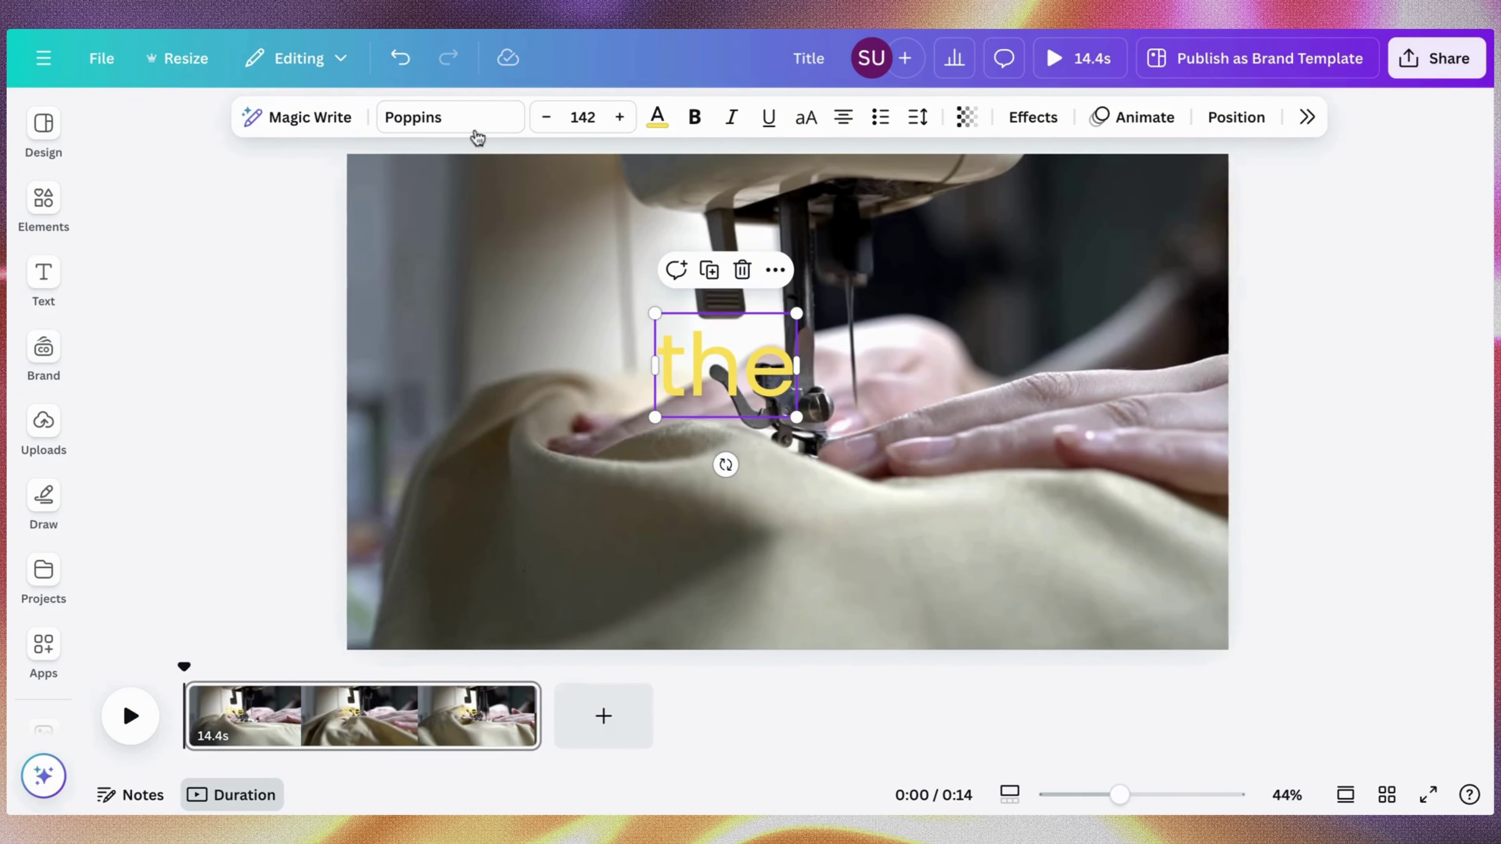
pyautogui.click(477, 131)
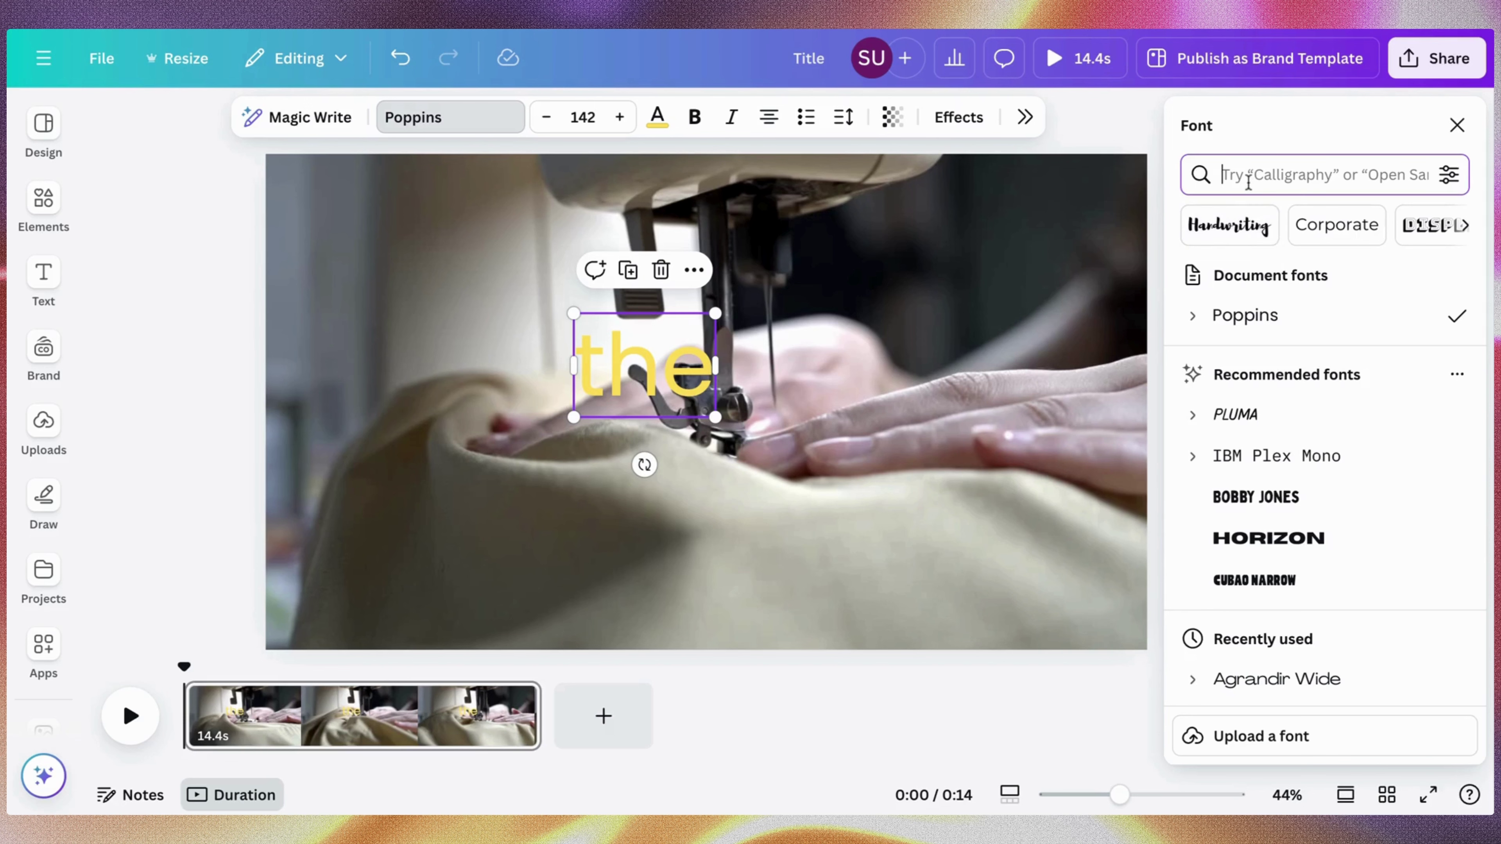
pyautogui.click(1248, 181)
pyautogui.write('sloop')
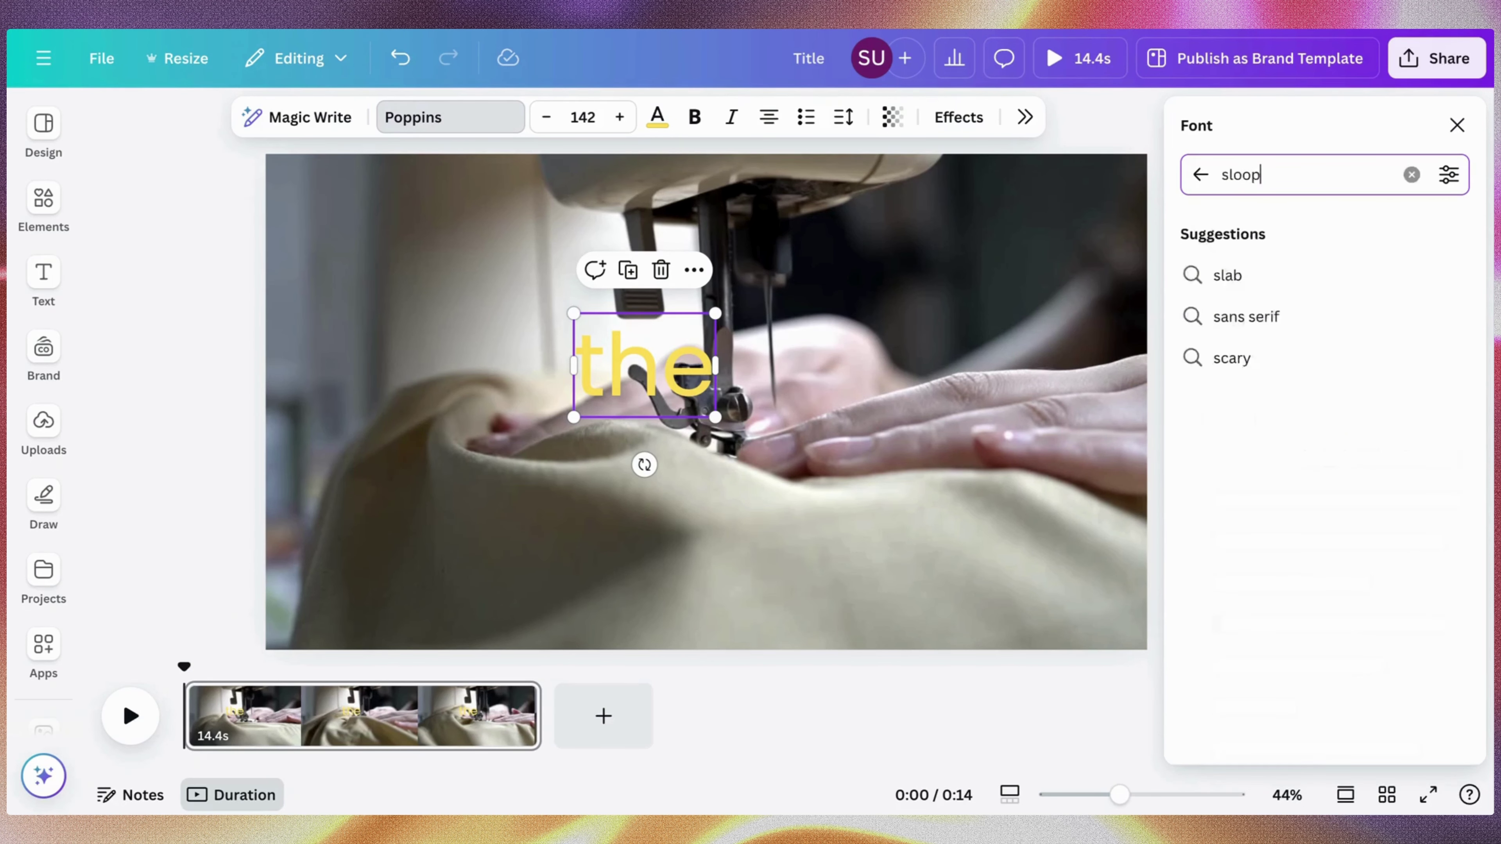
pyautogui.click(1304, 276)
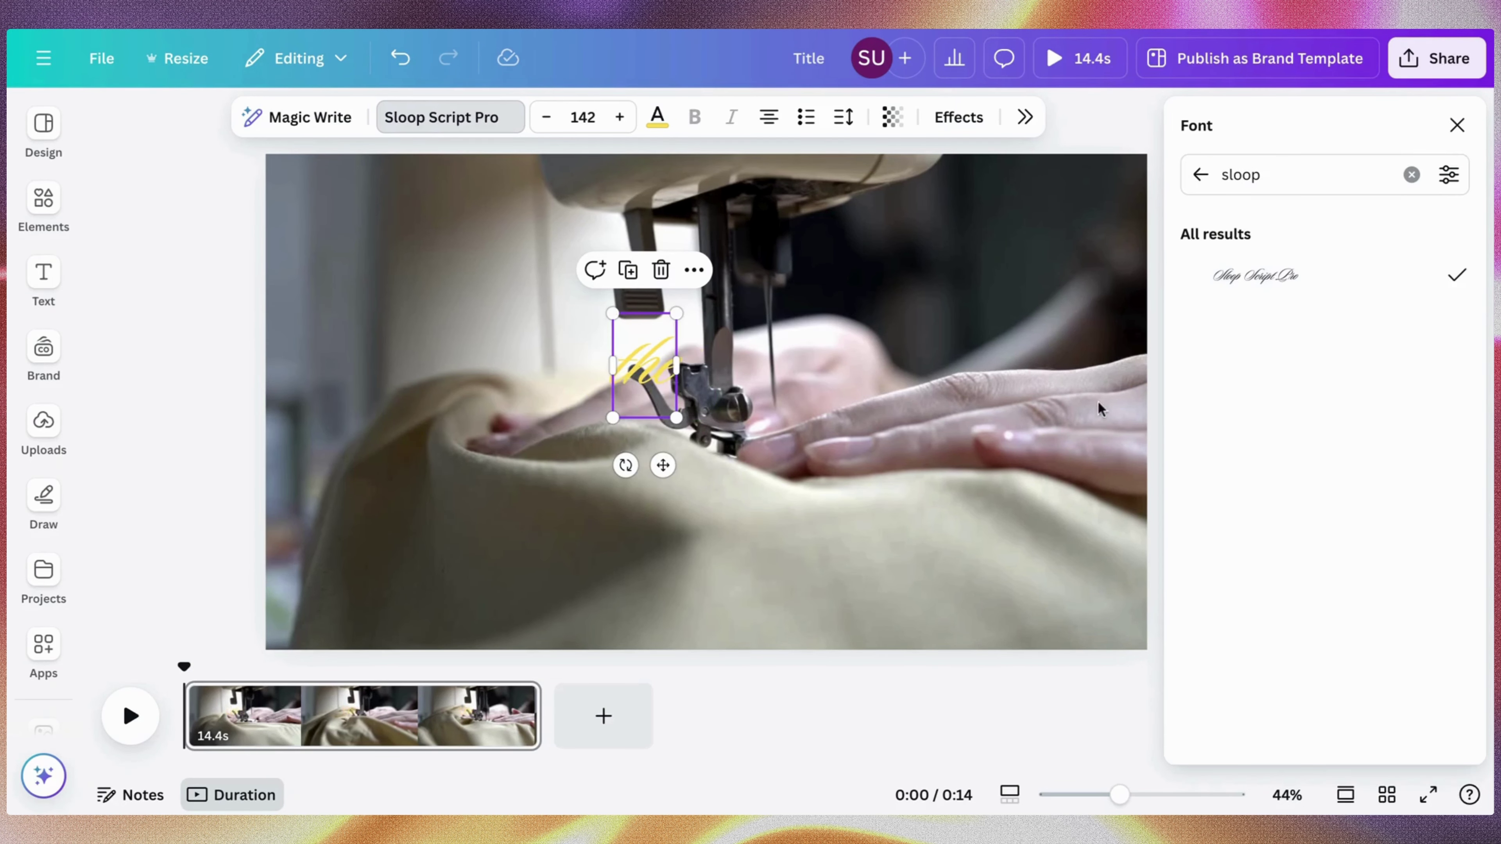
pyautogui.click(1082, 441)
pyautogui.click(733, 369)
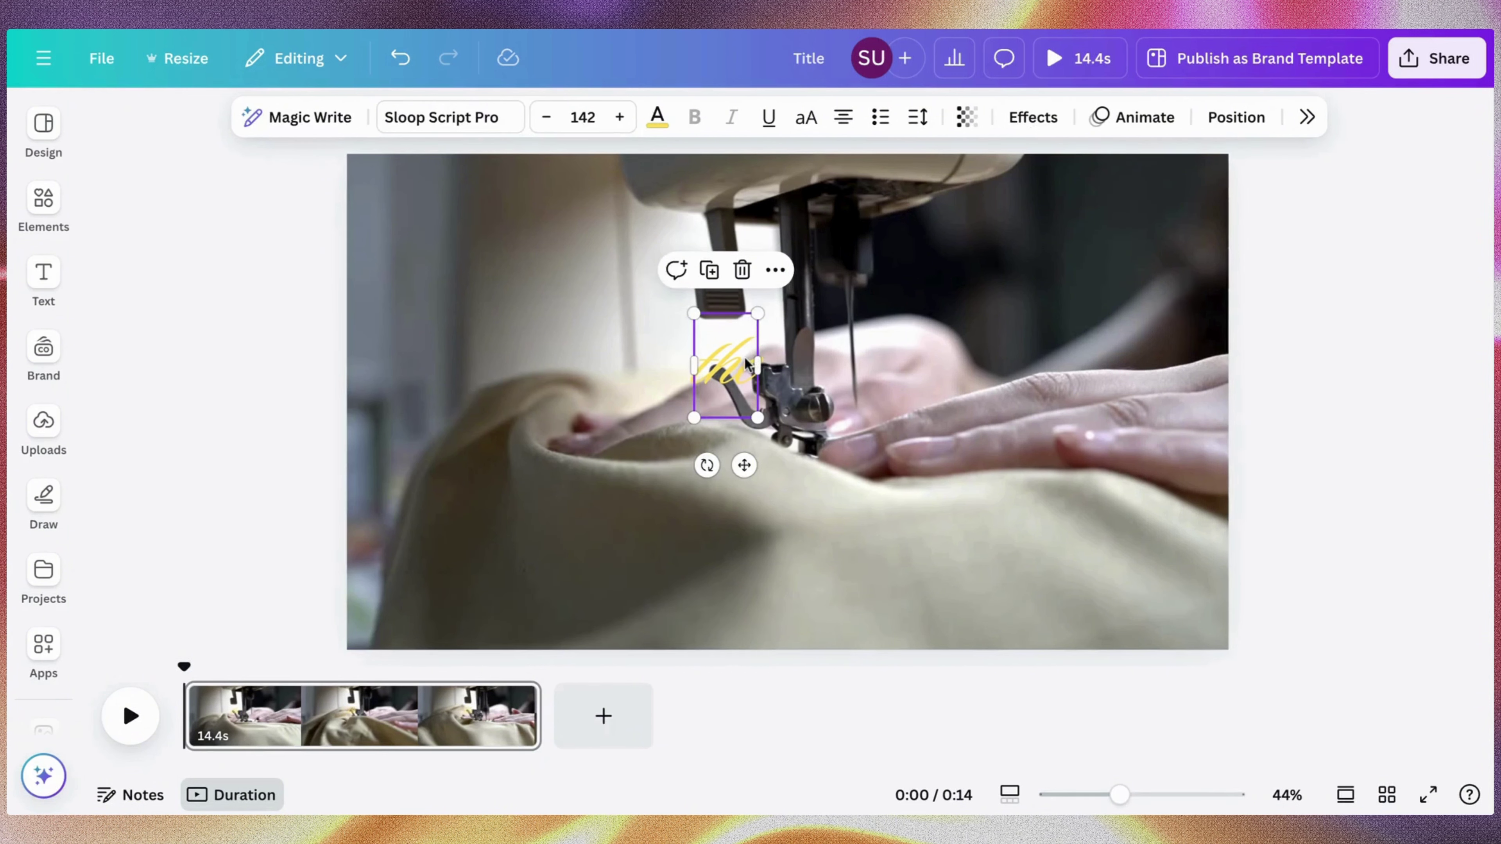
pyautogui.moveTo(748, 363); pyautogui.dragTo(807, 390)
# Add a second text box reading "style lab" and place it below "the"
pyautogui.click(886, 363)
pyautogui.press('t')
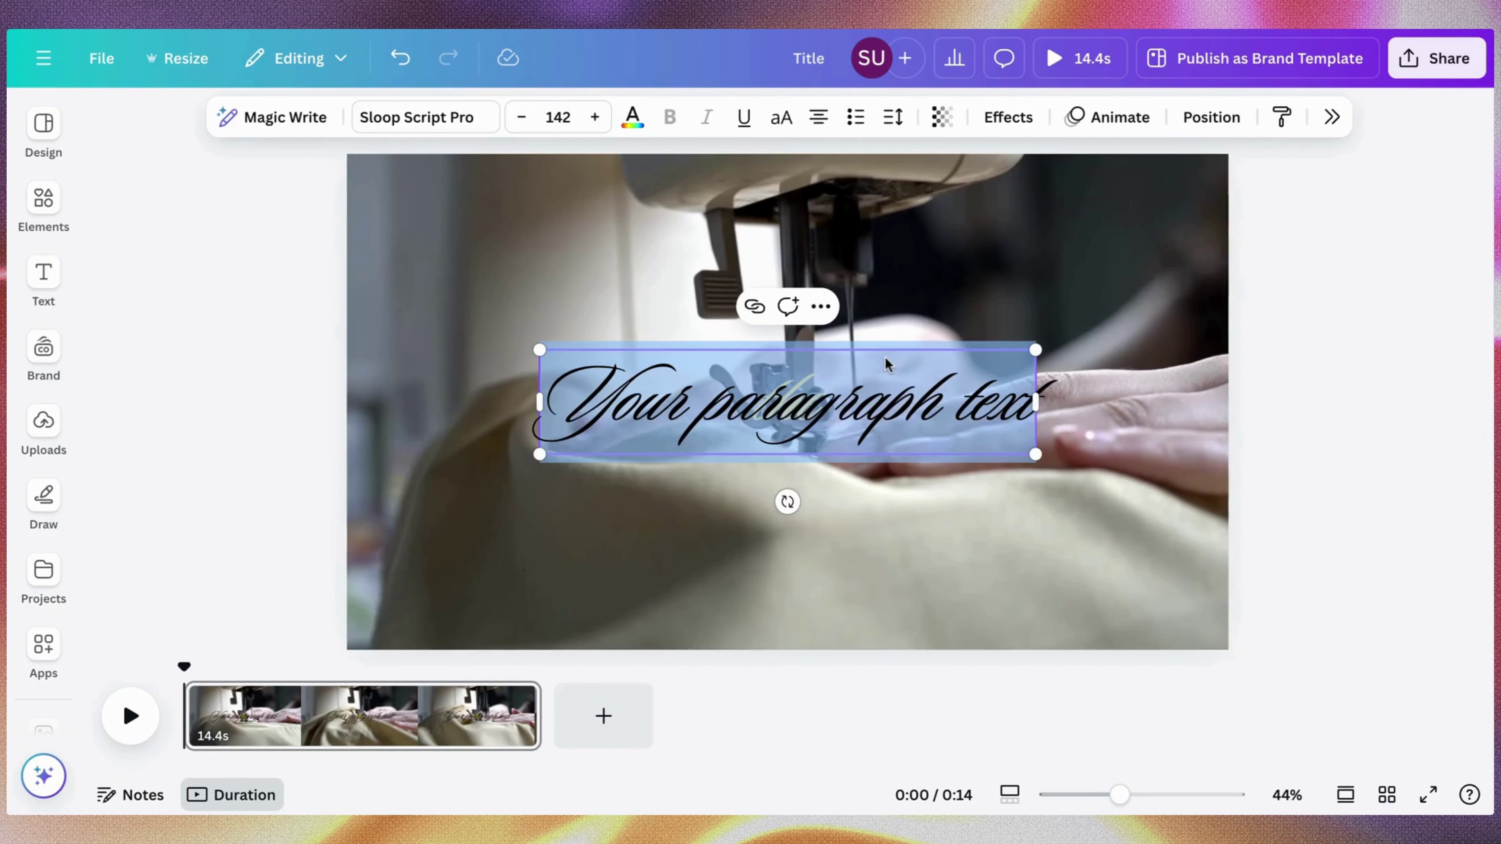
pyautogui.write('stylelab')
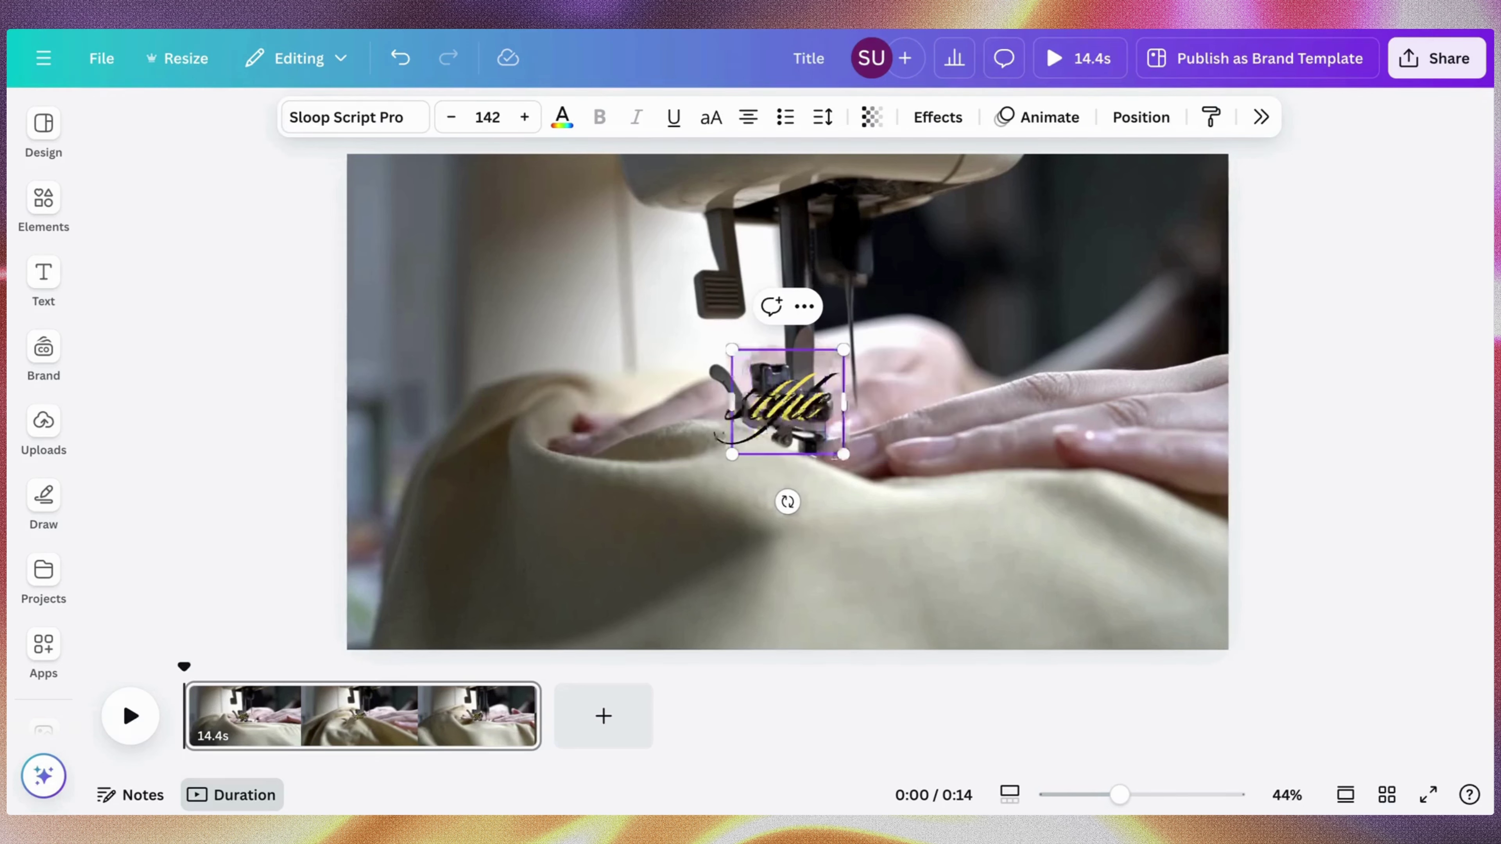
pyautogui.click(956, 416)
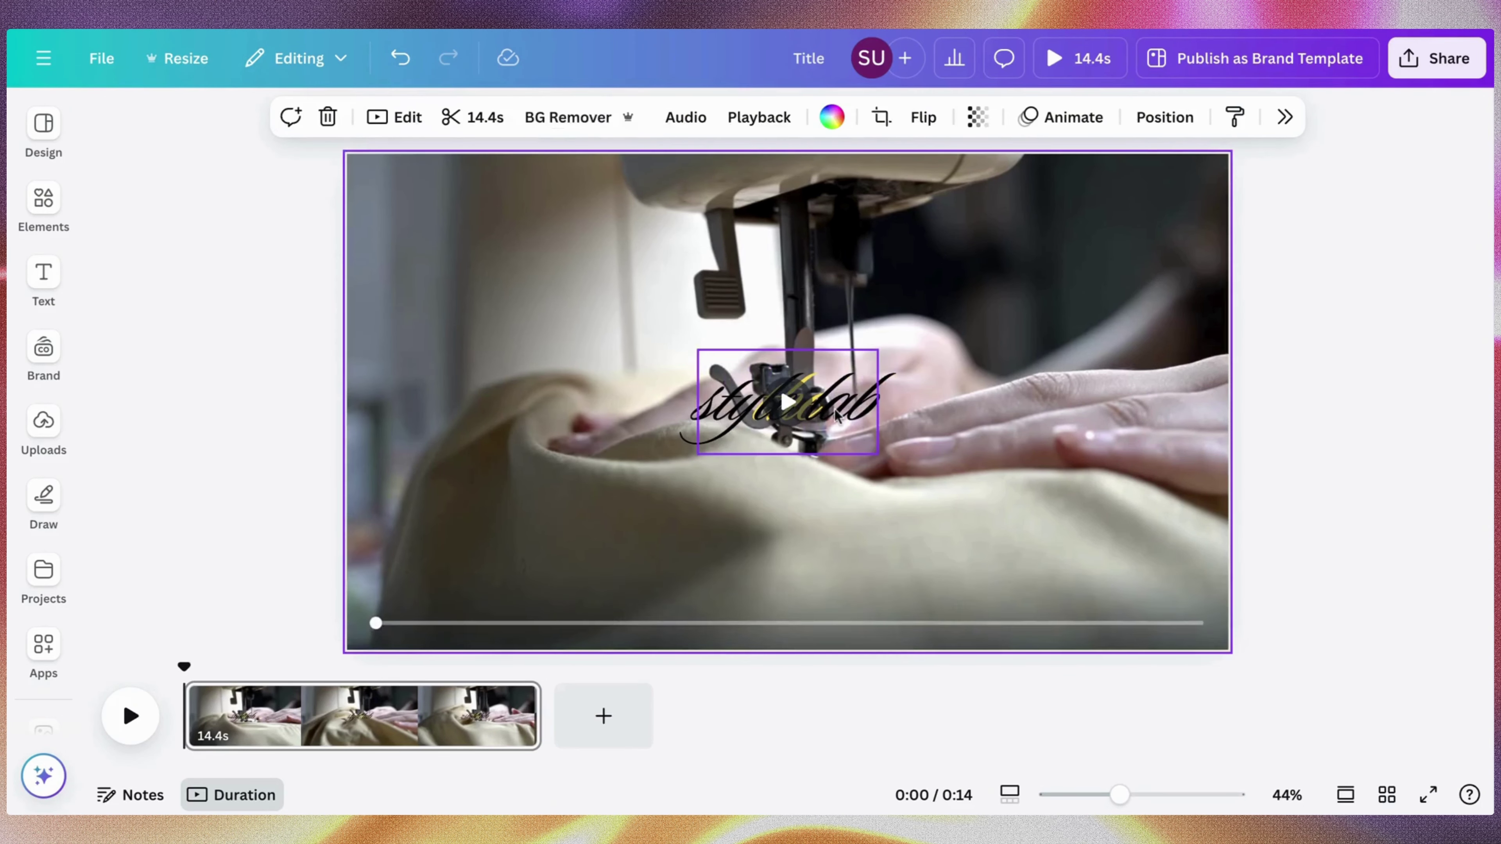
pyautogui.moveTo(839, 402); pyautogui.dragTo(839, 505)
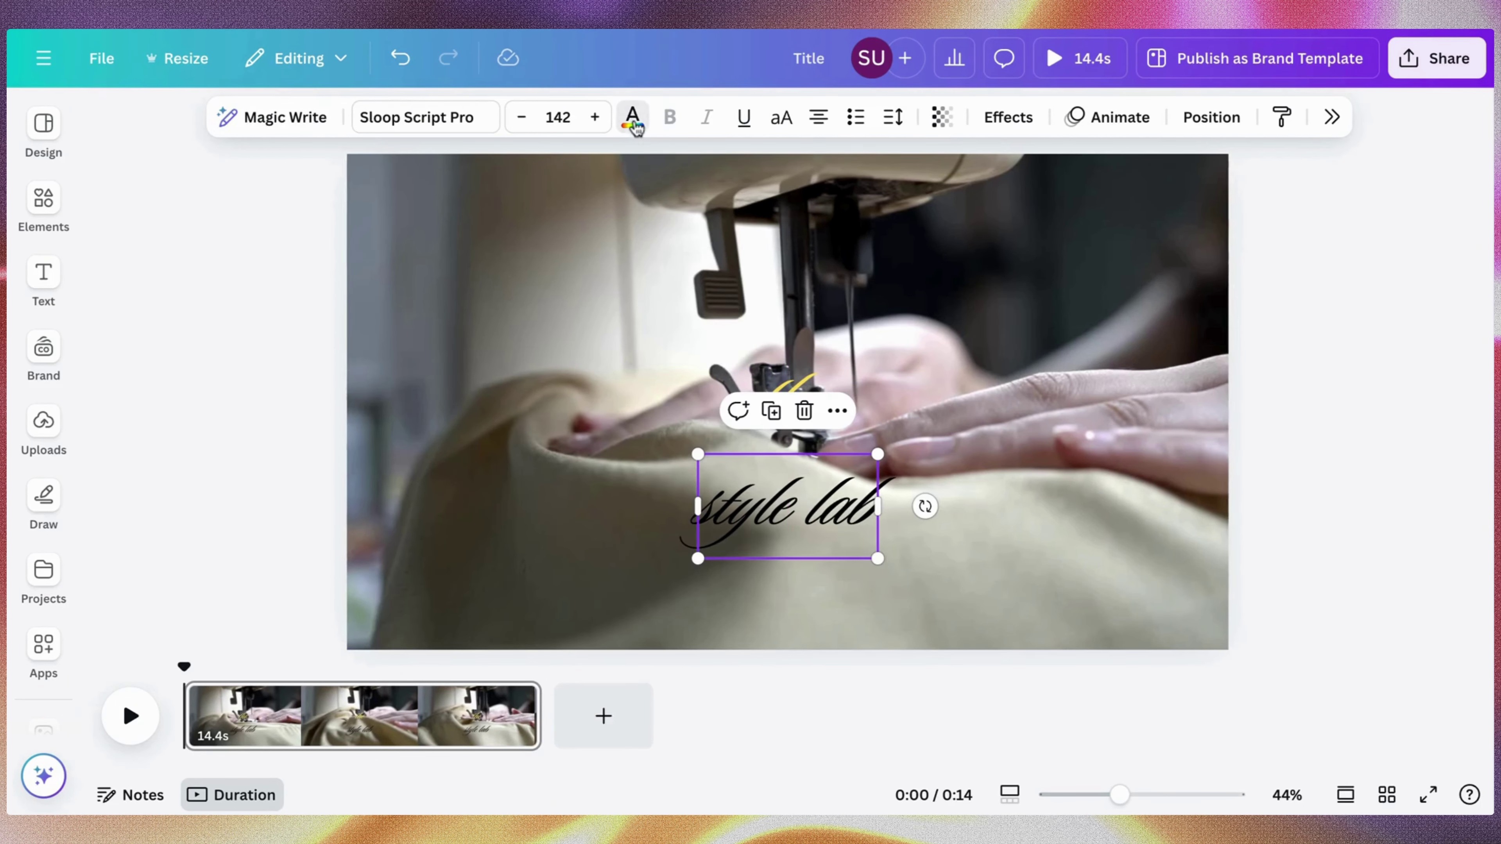
# Color the "style lab" text the same yellow as "the", using the document colors
pyautogui.click(633, 118)
pyautogui.click(1299, 278)
pyautogui.click(1005, 429)
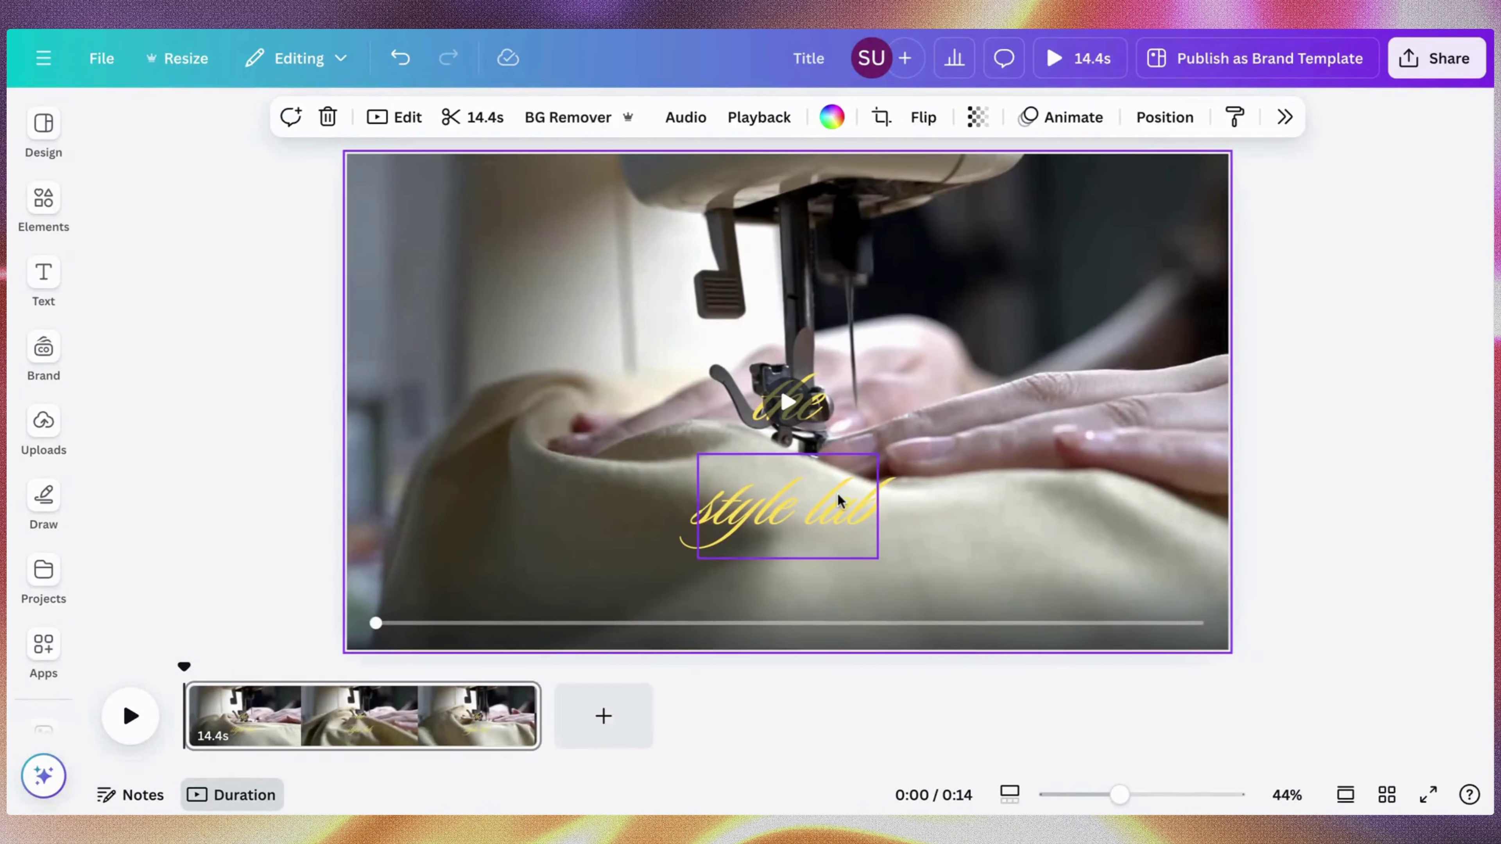
# Change the font of "style lab" to Tek Tall Arabic from the recently used fonts
pyautogui.click(786, 509)
pyautogui.click(449, 121)
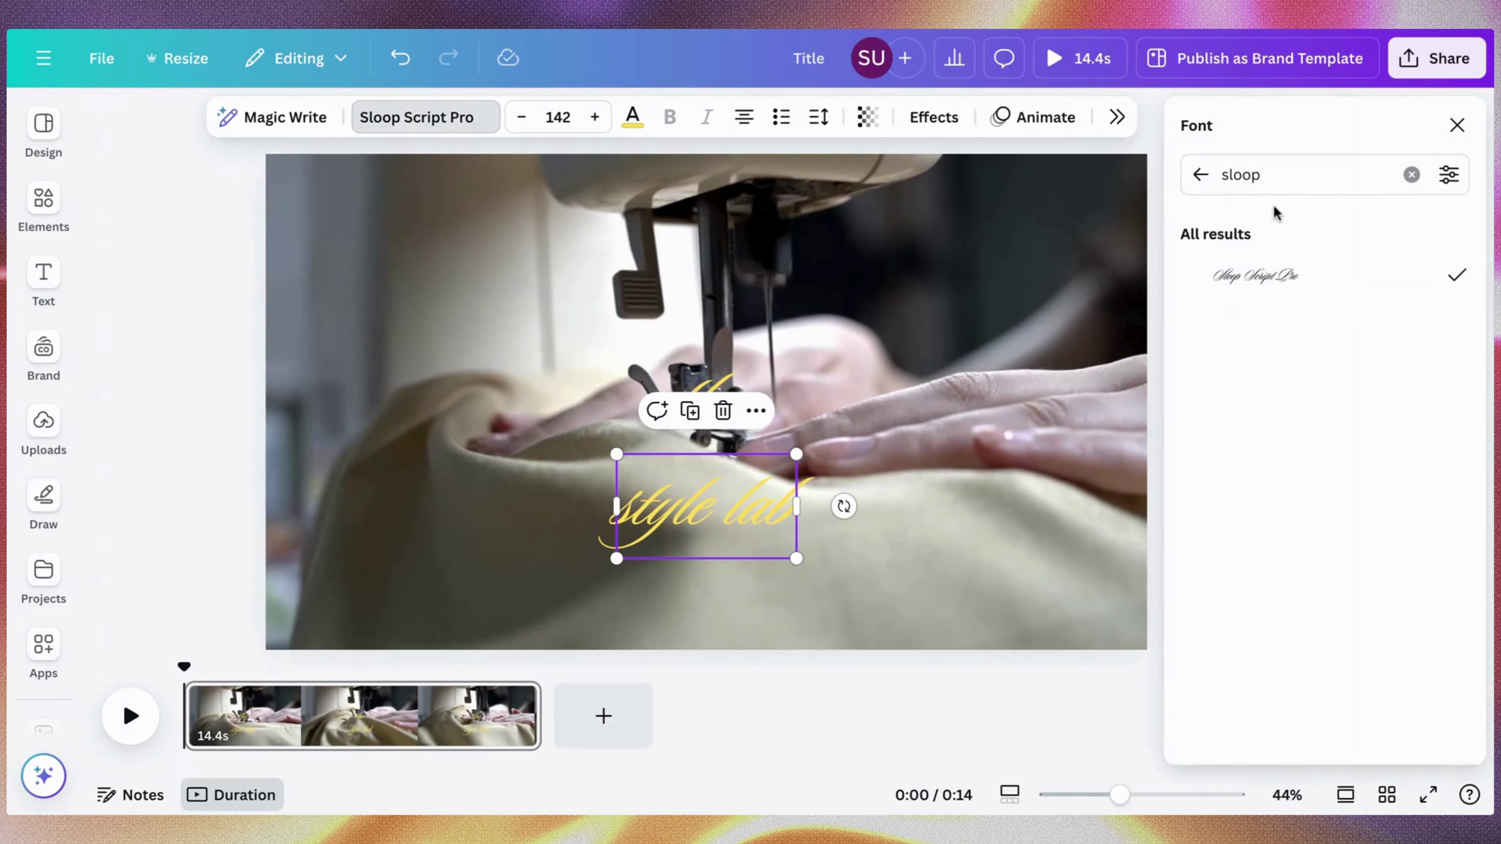
pyautogui.click(1200, 174)
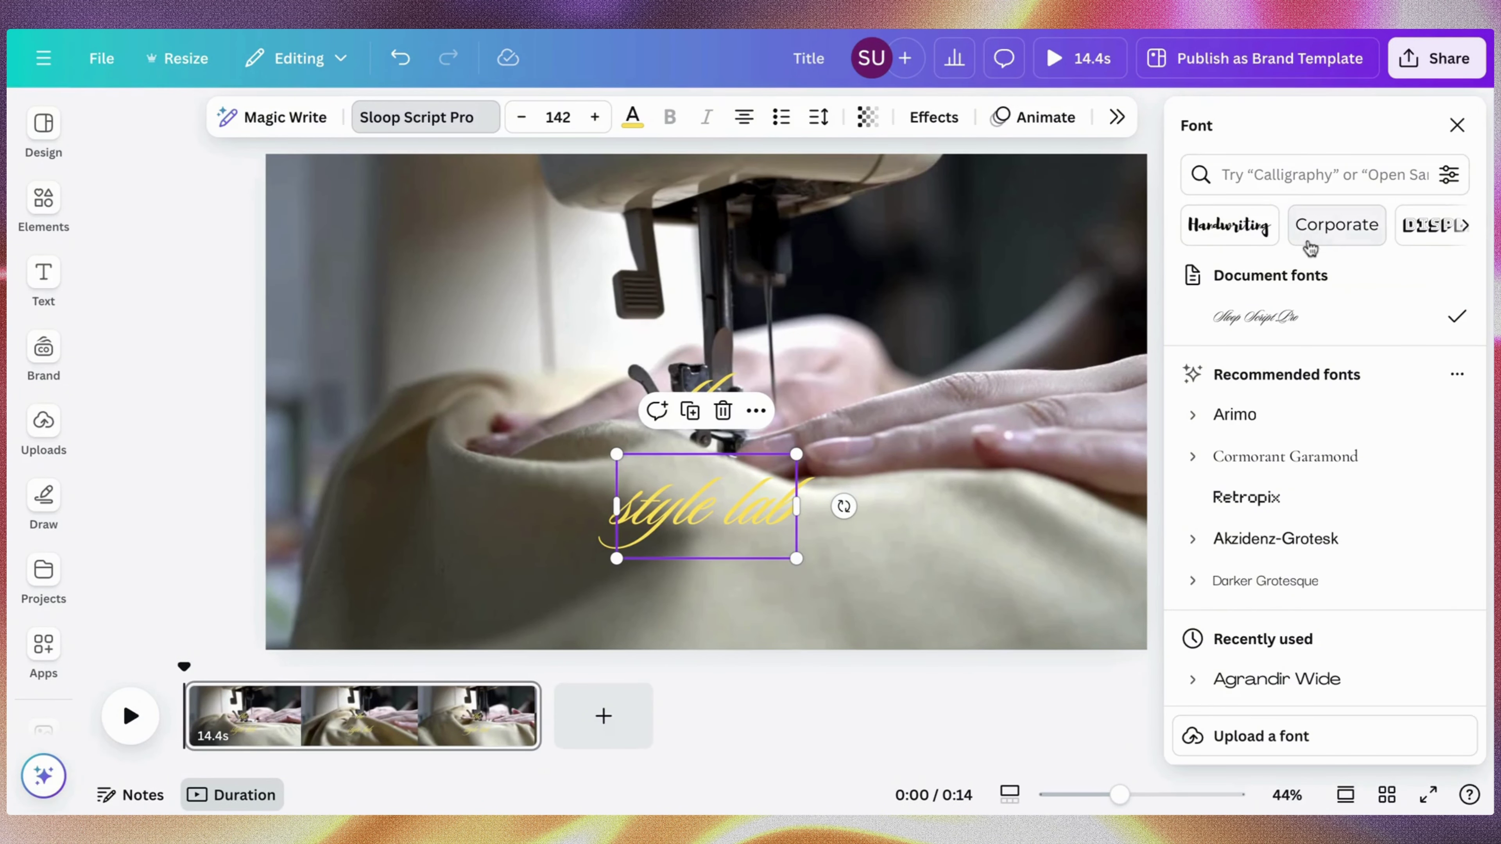
pyautogui.scroll(-2, 1303, 378)
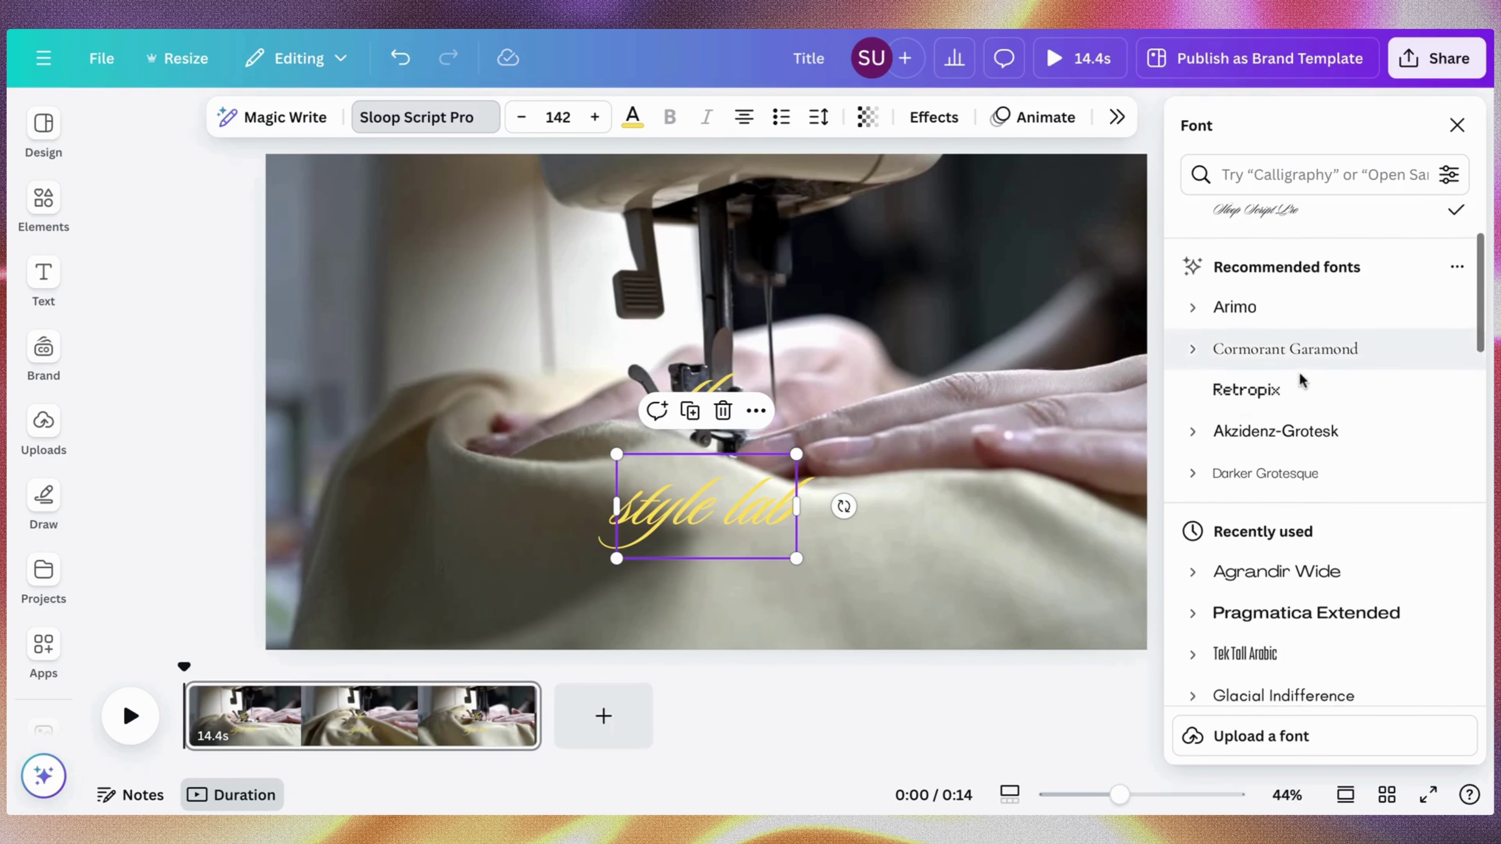
pyautogui.scroll(-3, 1309, 437)
pyautogui.click(1313, 479)
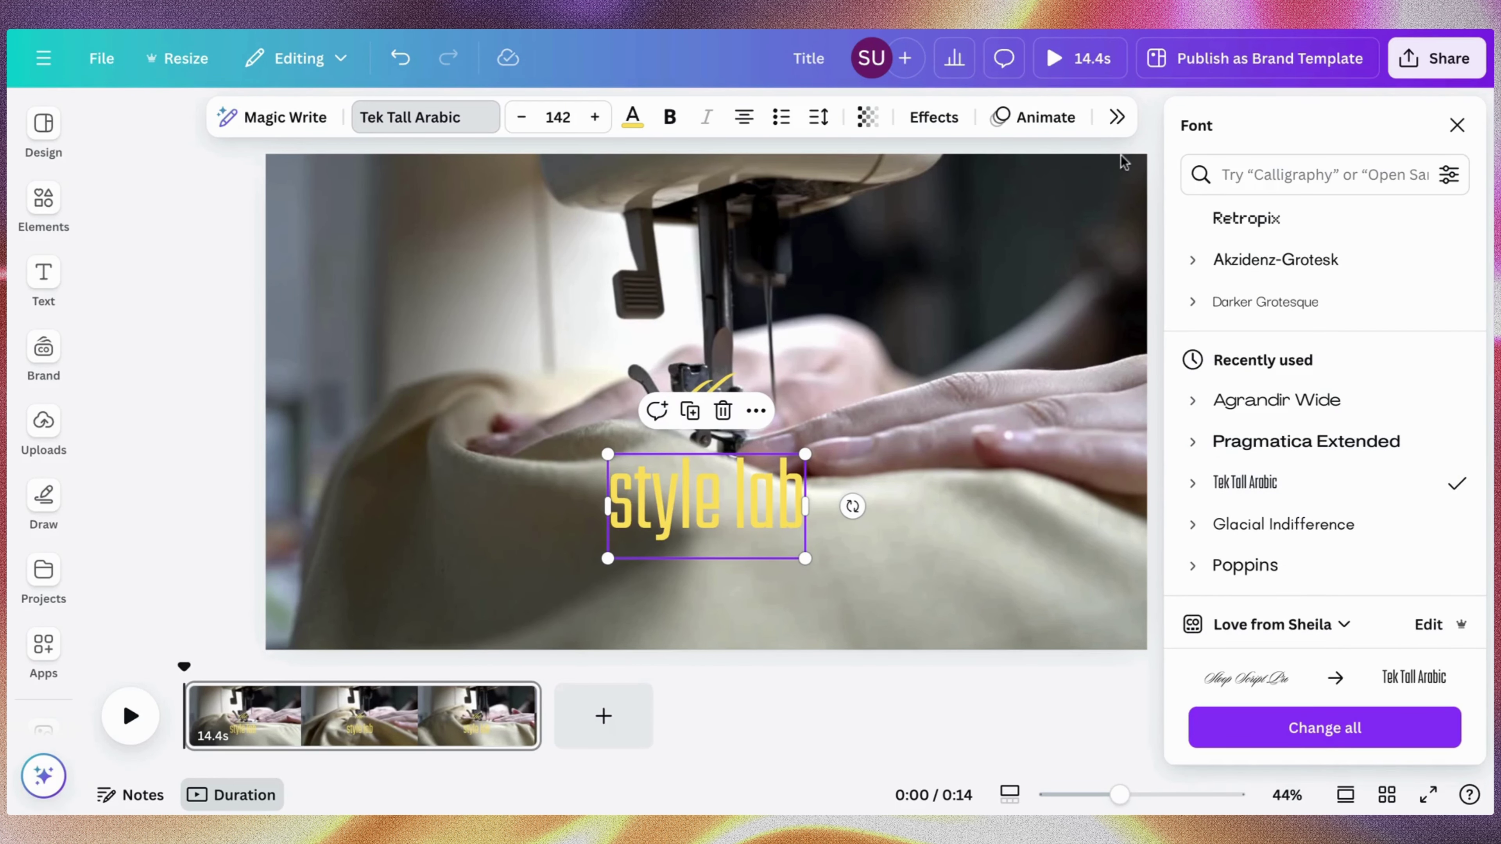
# Set the "style lab" text in uppercase and widen its text box
pyautogui.click(1117, 119)
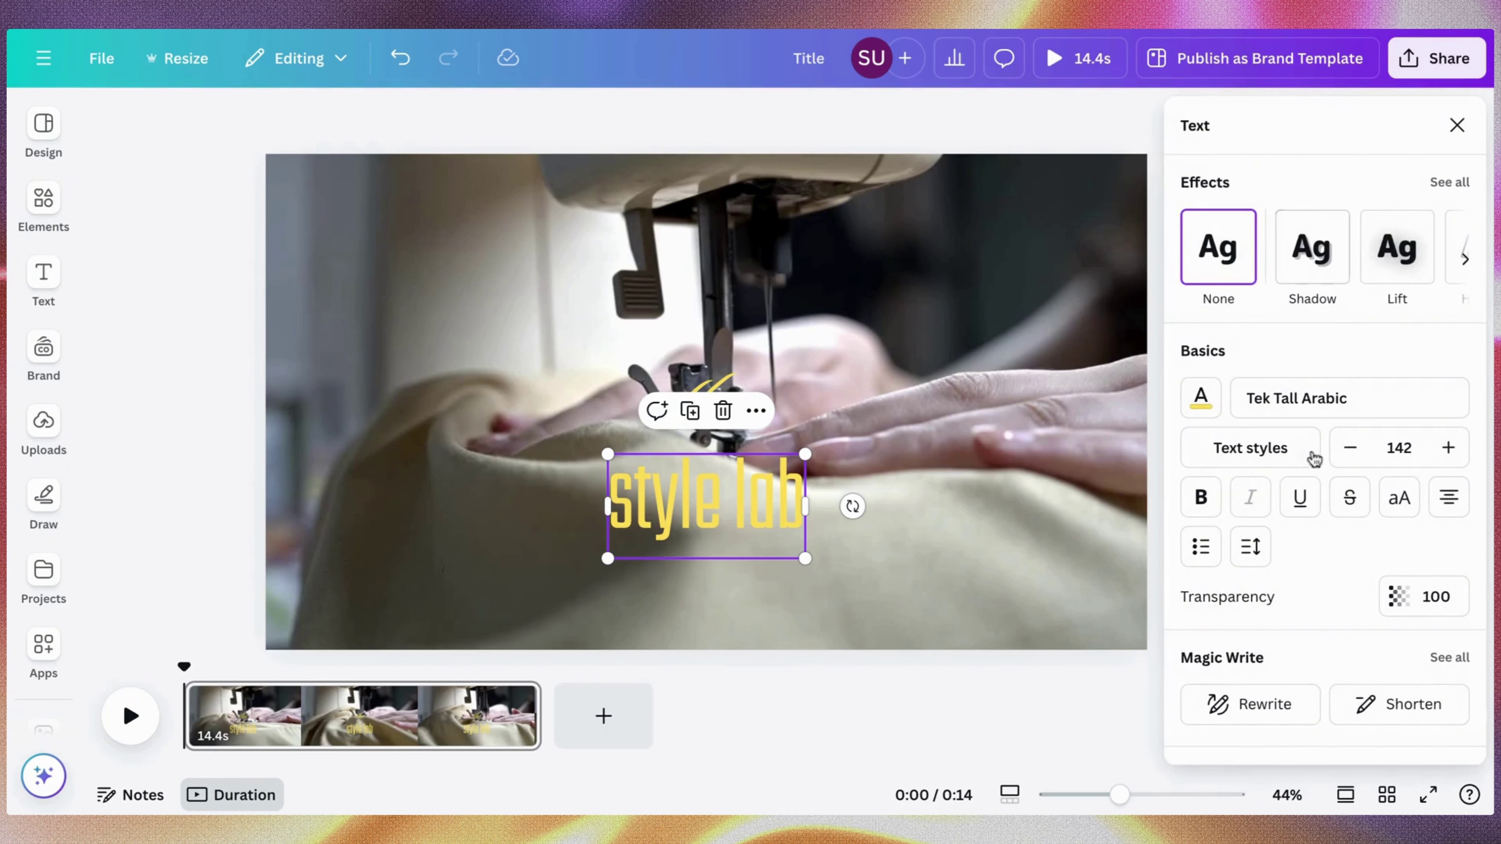
pyautogui.scroll(-1, 1311, 461)
pyautogui.scroll(-1, 1307, 470)
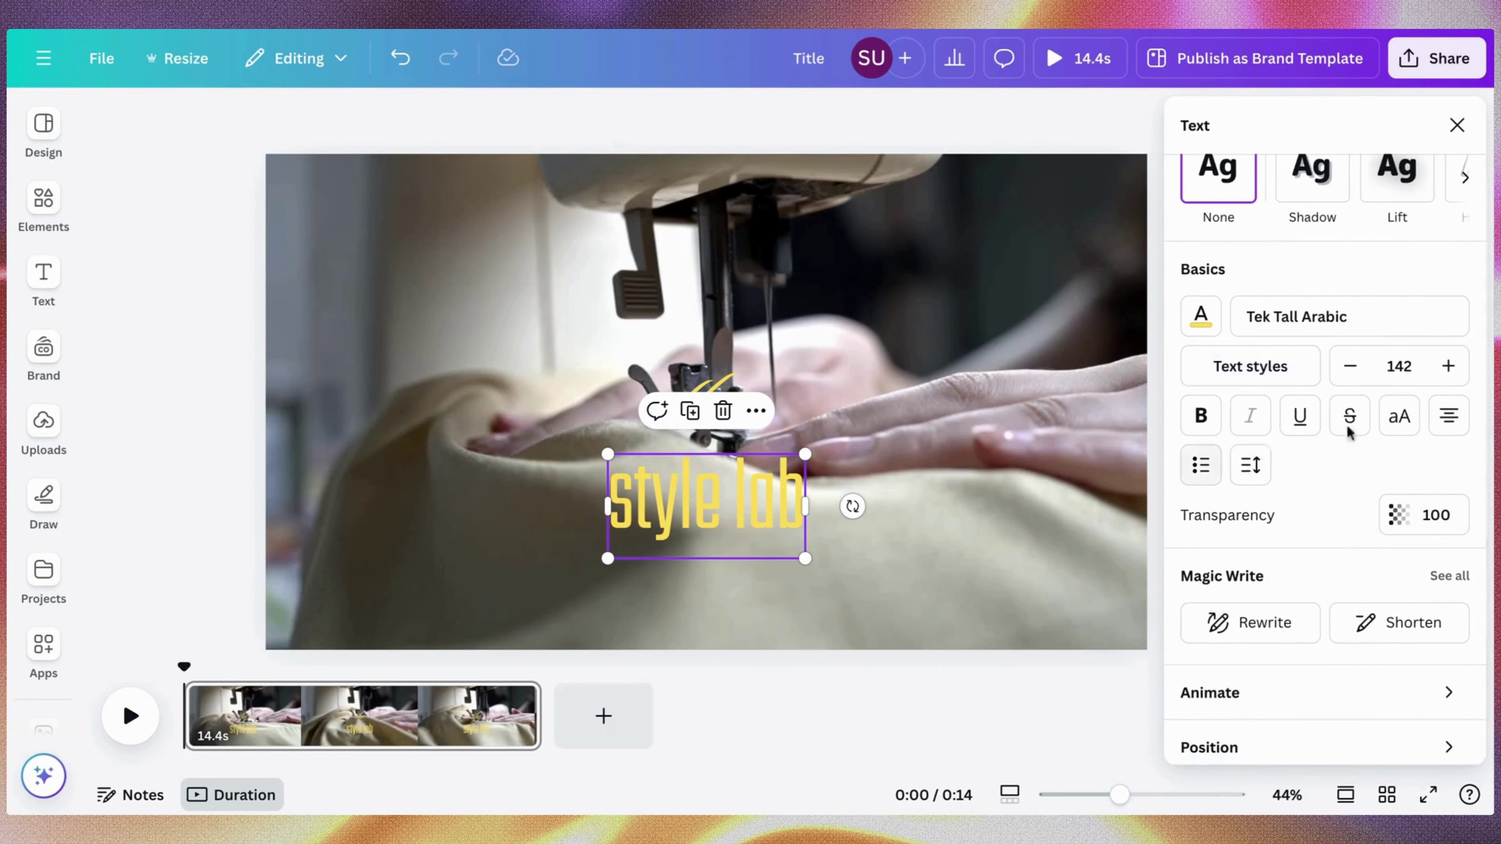
pyautogui.click(1401, 421)
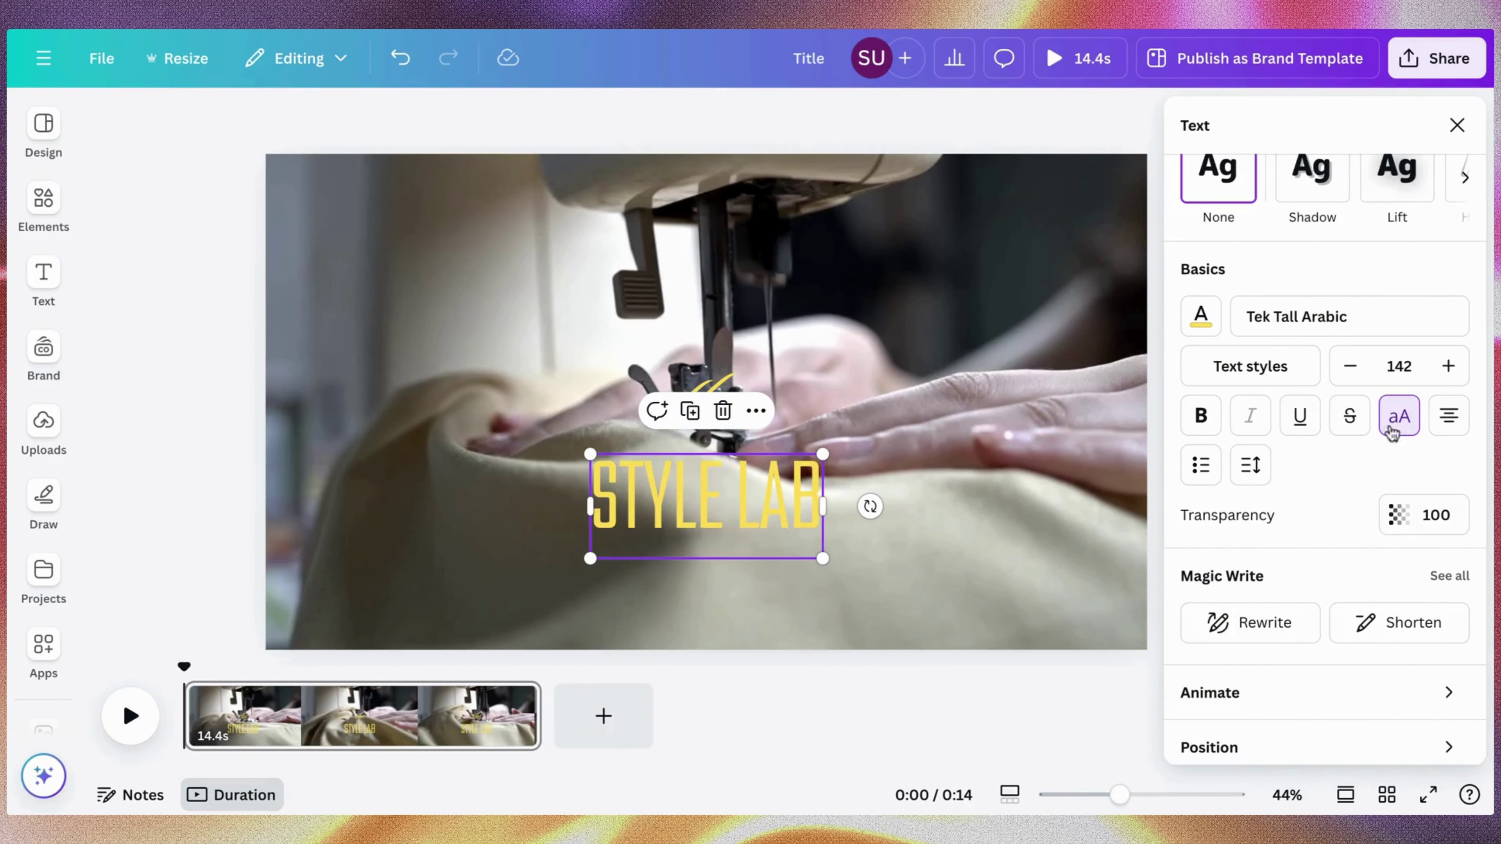
pyautogui.moveTo(826, 490); pyautogui.dragTo(908, 503)
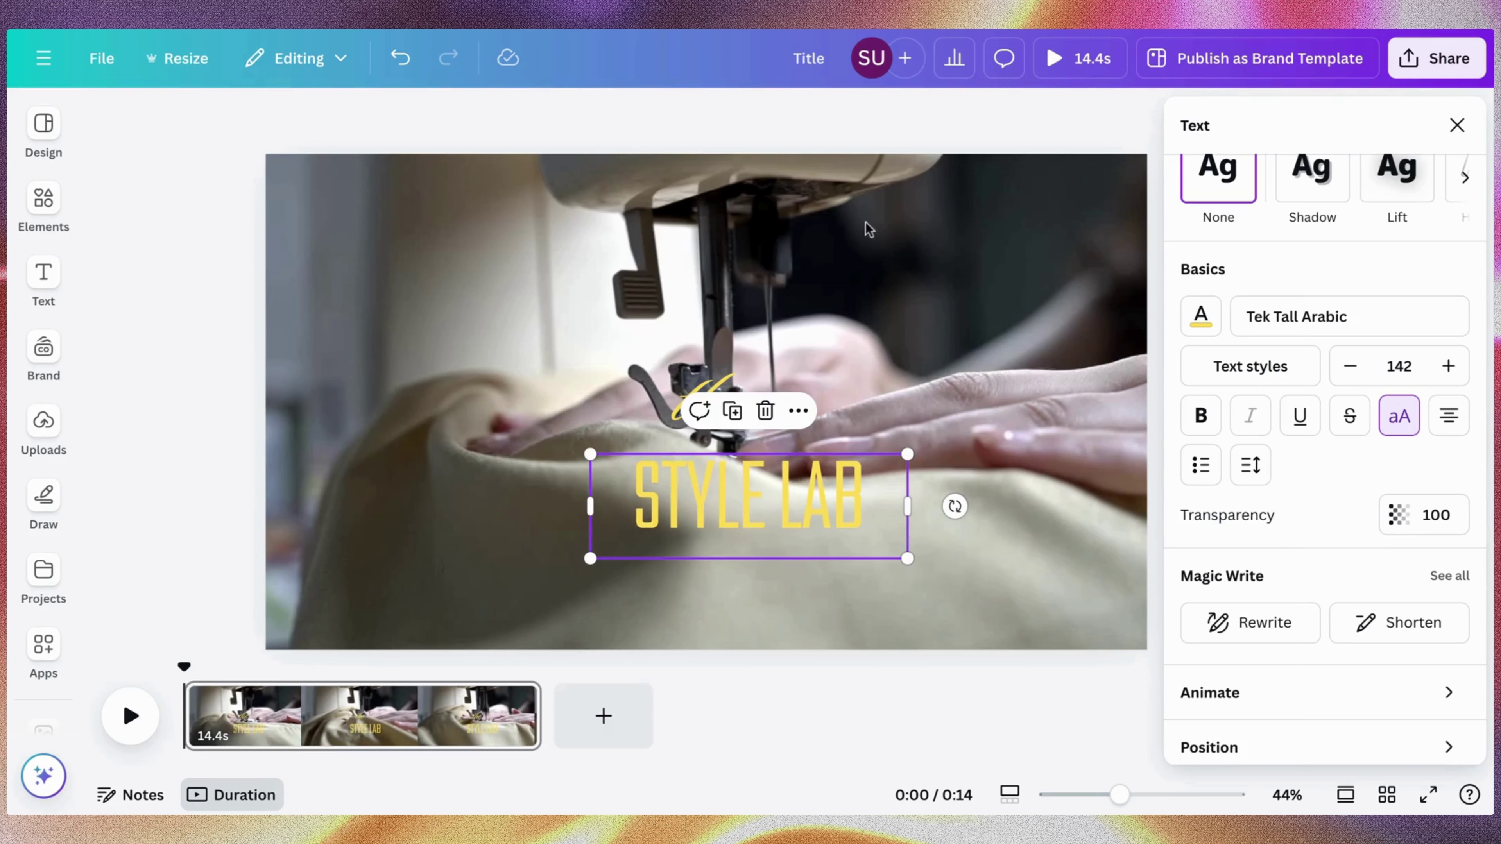
pyautogui.click(877, 163)
# Make the "STYLE LAB" text bold and move it up and to the left, over "the"
pyautogui.click(886, 478)
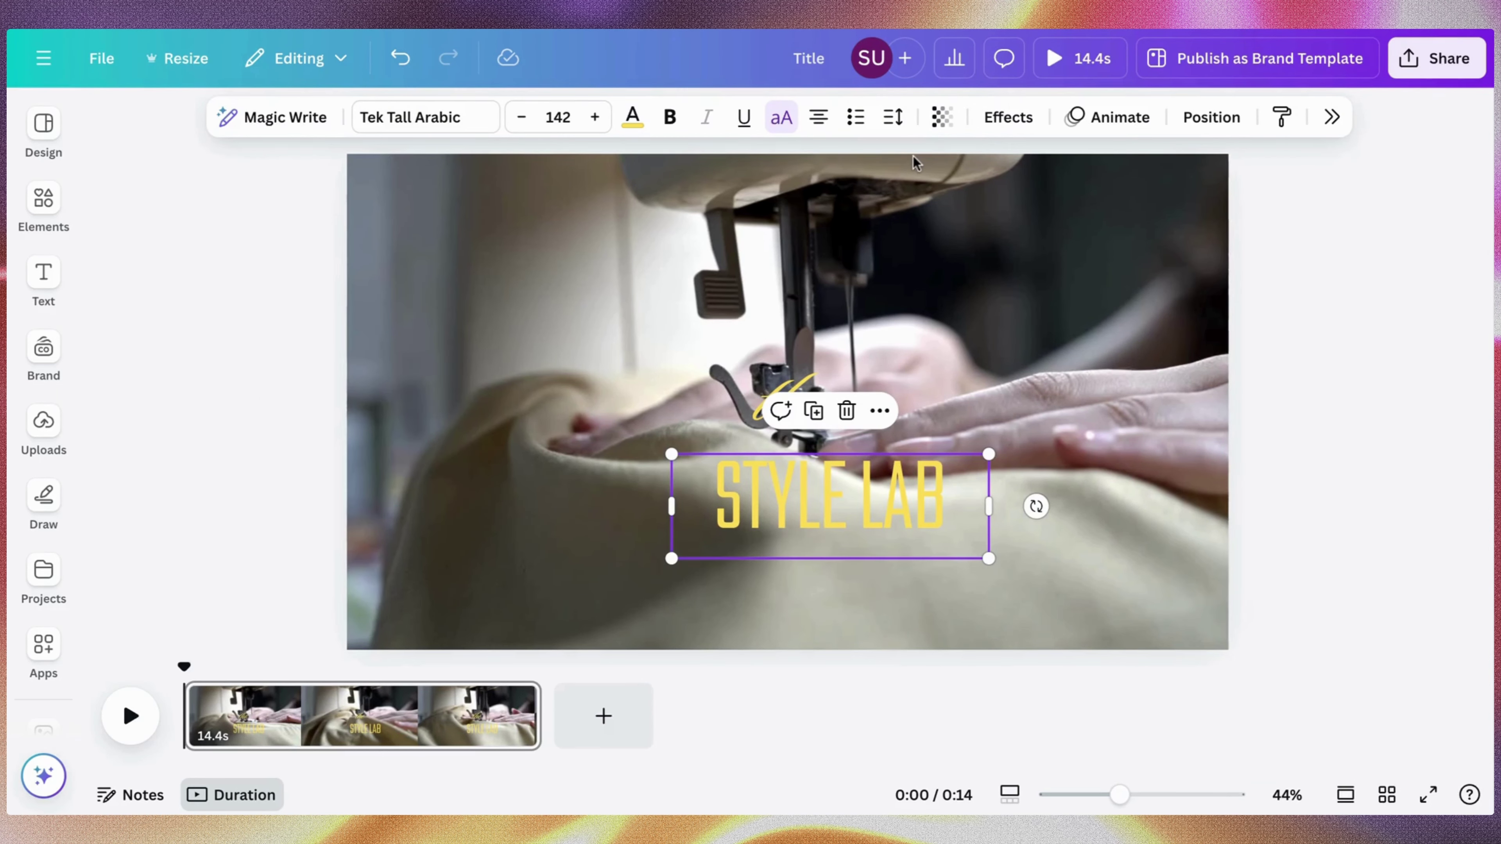
pyautogui.click(668, 117)
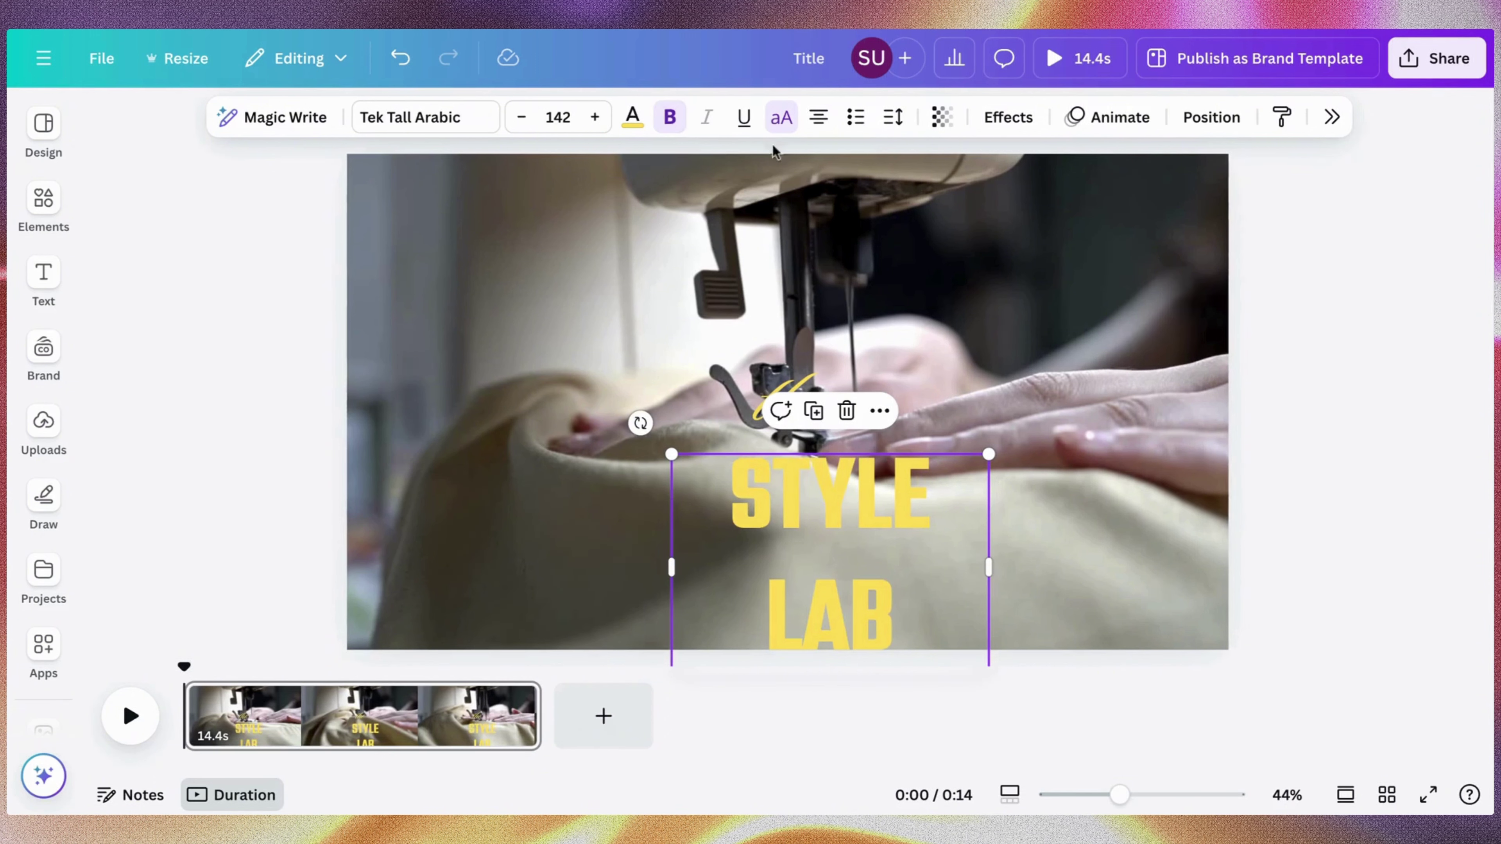
pyautogui.moveTo(798, 522); pyautogui.dragTo(729, 421)
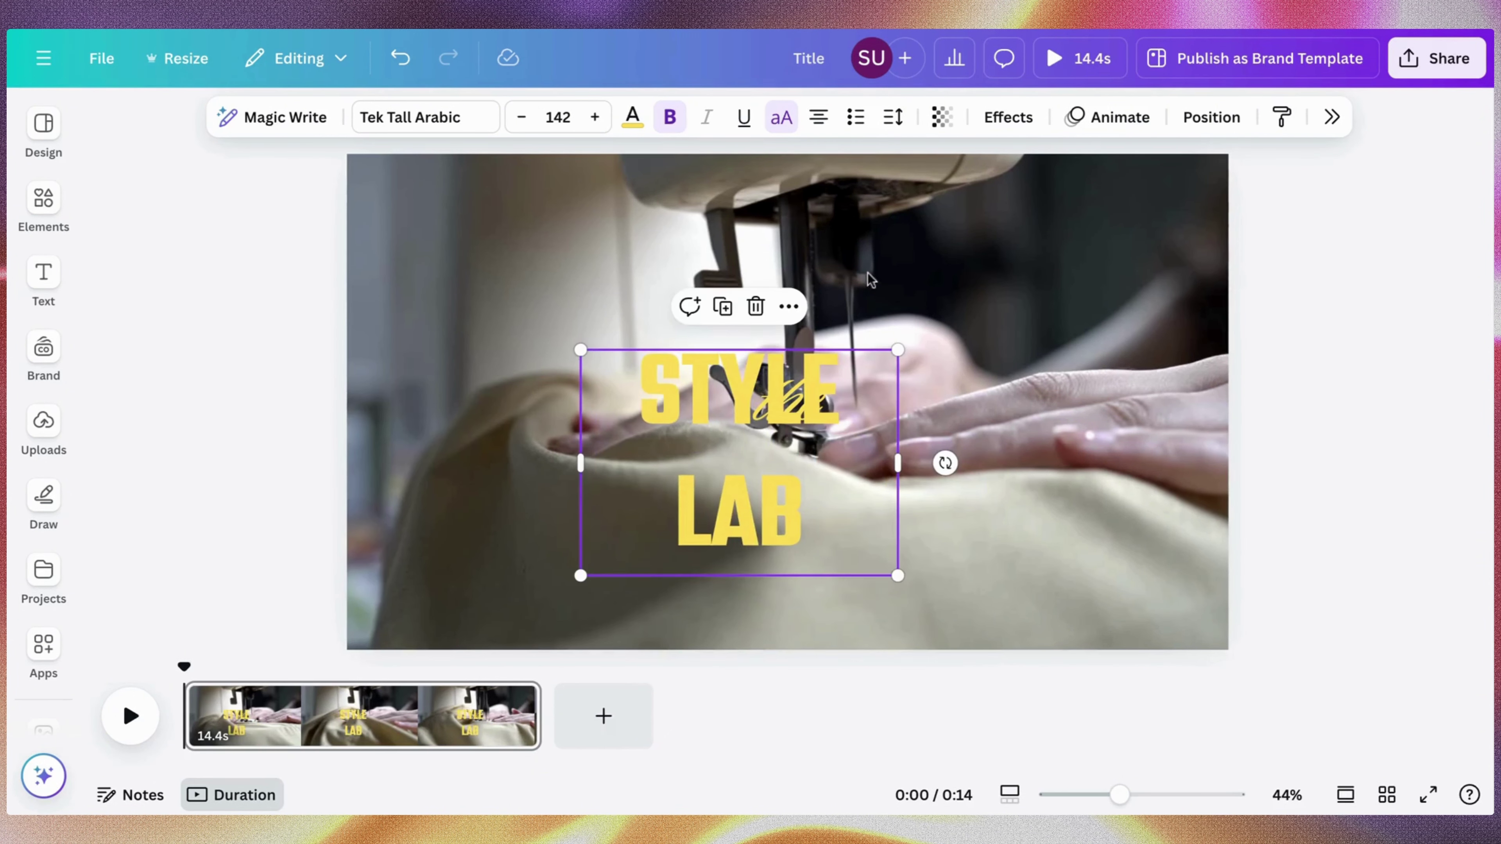
# Set the letter spacing of "STYLE LAB" to 62 and widen its text box to fit the words on one line
pyautogui.click(892, 117)
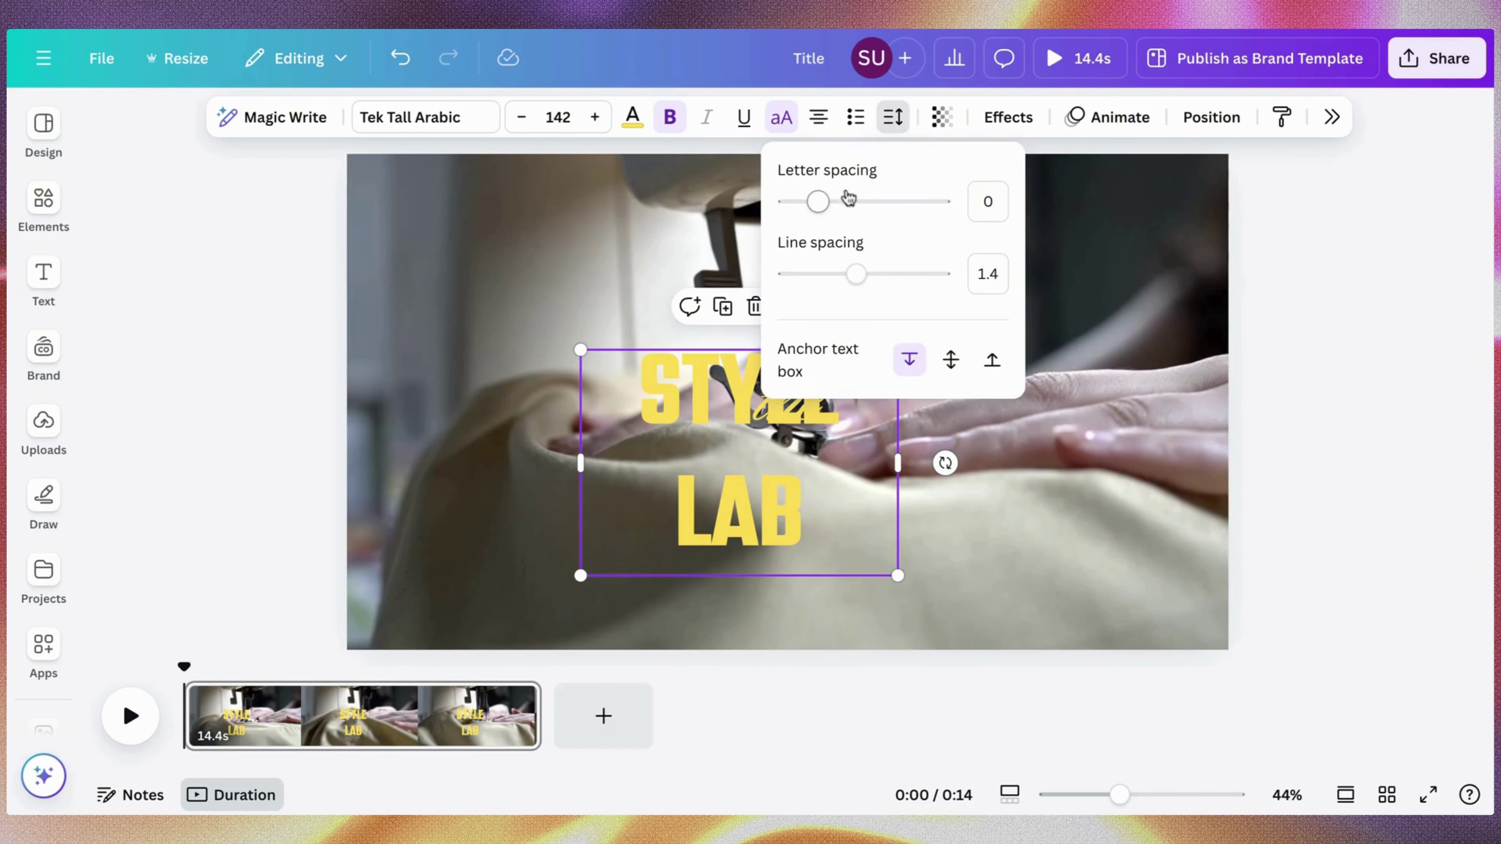
pyautogui.moveTo(825, 203); pyautogui.dragTo(828, 203)
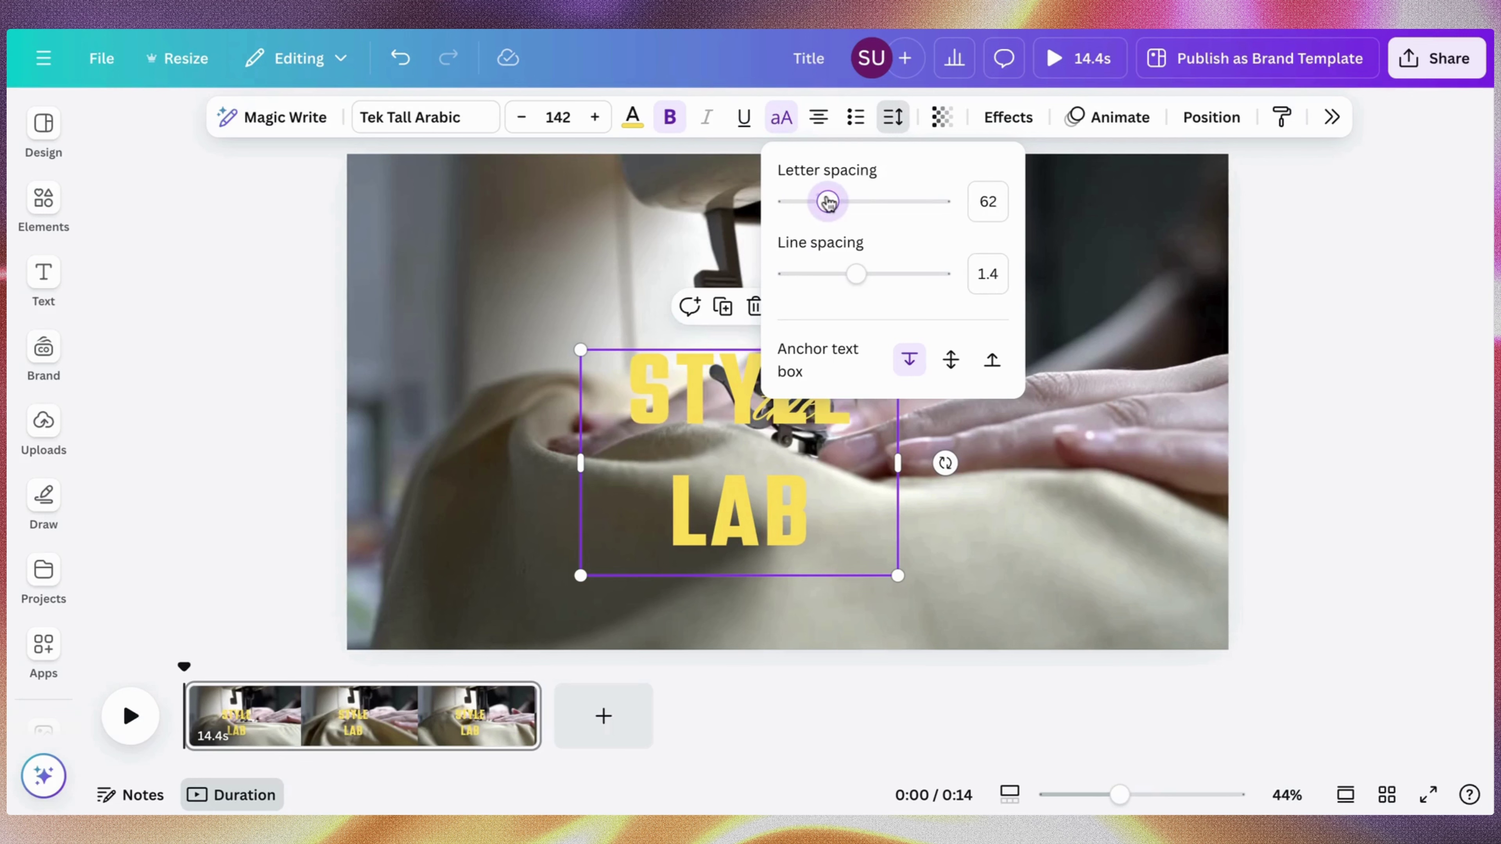
pyautogui.click(1139, 301)
pyautogui.click(892, 474)
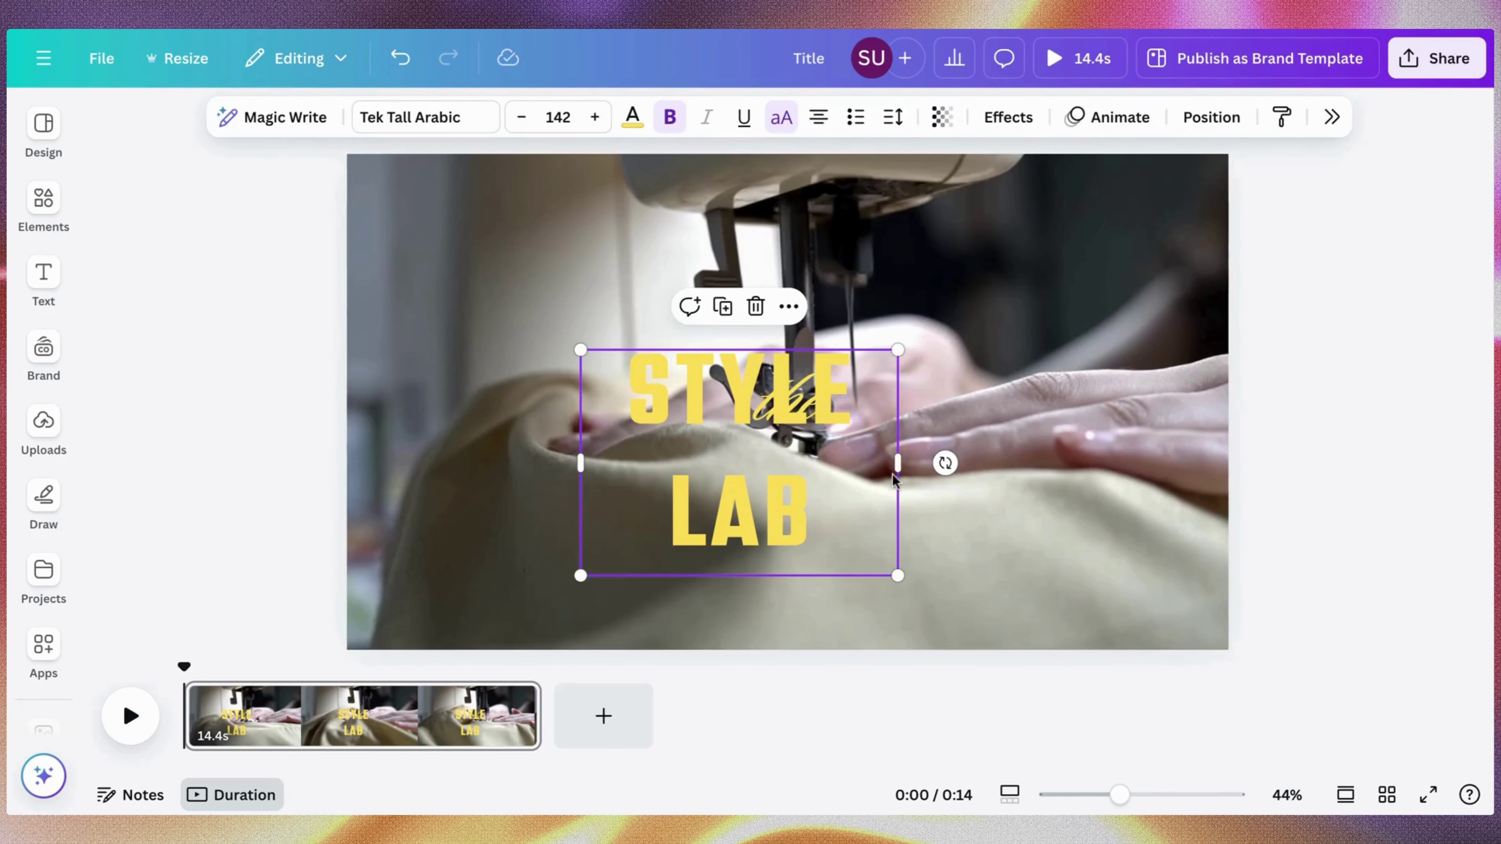
pyautogui.moveTo(899, 464); pyautogui.dragTo(1139, 442)
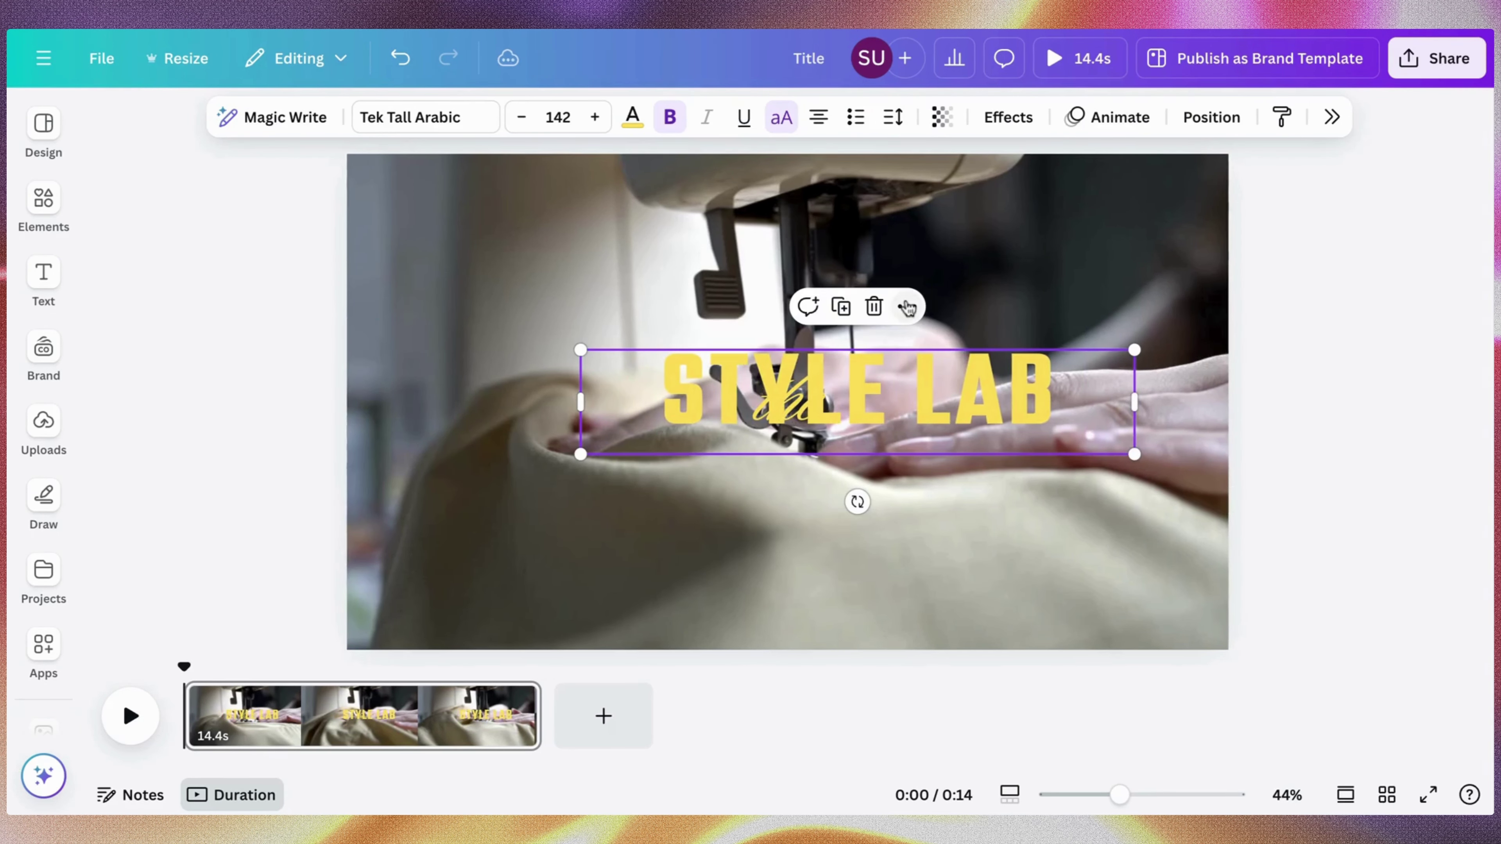
# Set the font size of the "STYLE LAB" text to 215
pyautogui.click(412, 369)
pyautogui.click(657, 384)
pyautogui.click(546, 118)
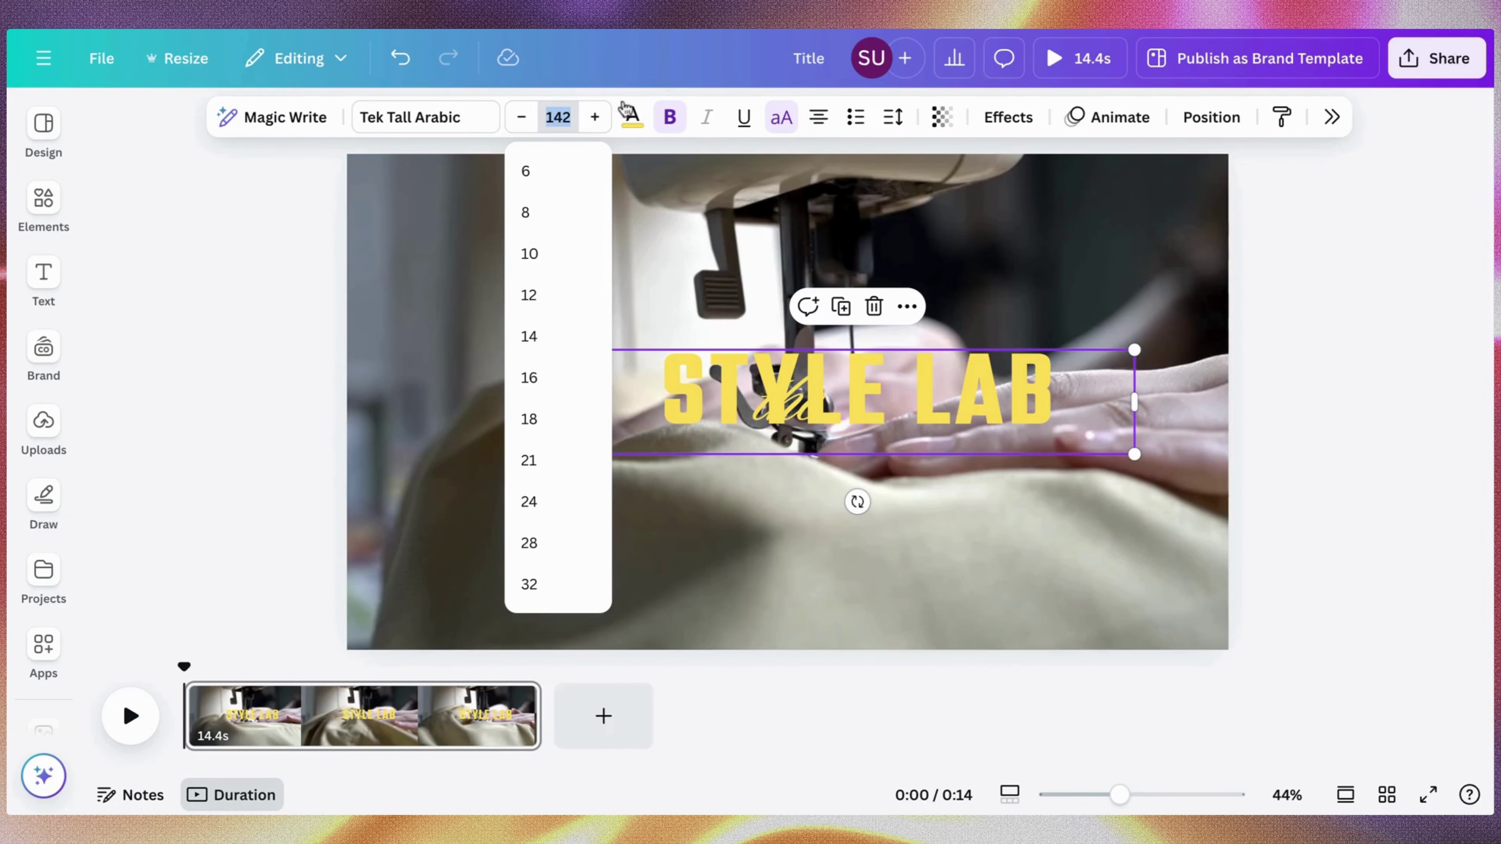
pyautogui.press('Return')
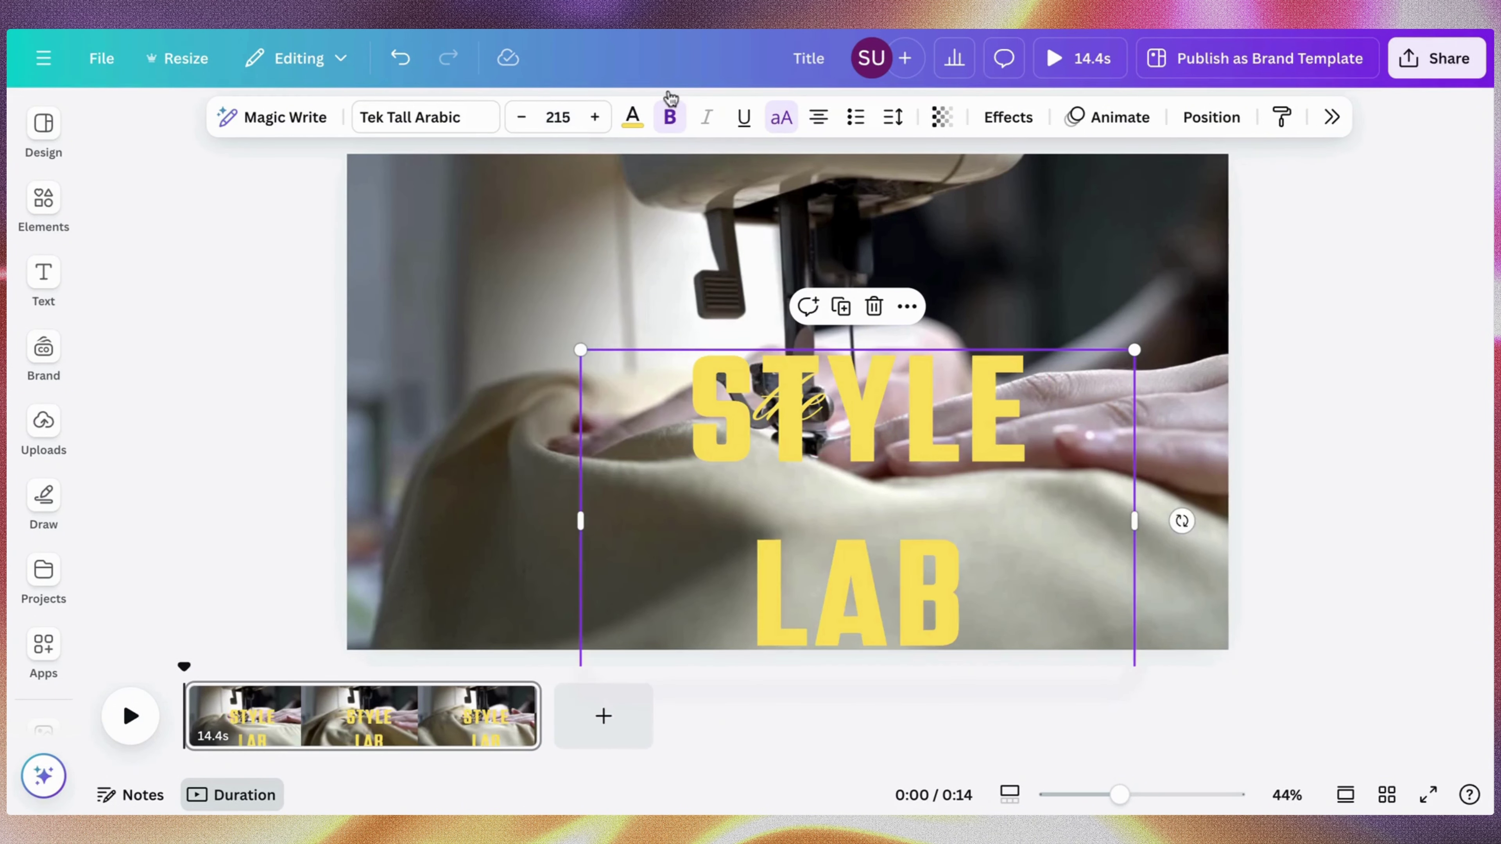
# Reset the letter spacing of the "STYLE LAB" text to 0
pyautogui.click(744, 284)
pyautogui.click(720, 470)
pyautogui.click(893, 117)
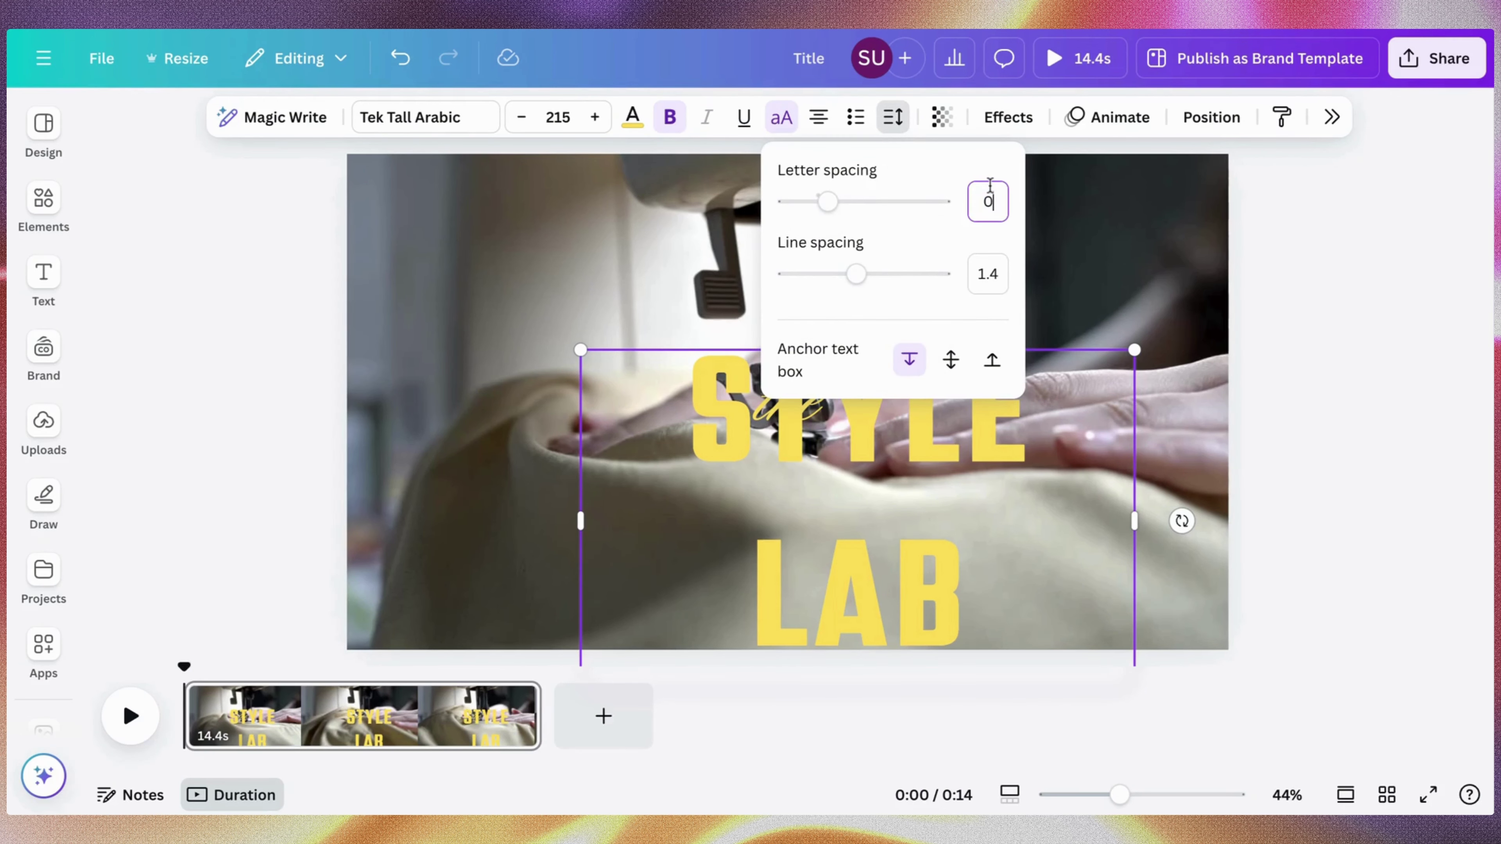
pyautogui.press('Return')
# Move the "STYLE LAB" text to the horizontal center of the page below "the", and select the "the" text
pyautogui.click(777, 612)
pyautogui.click(775, 608)
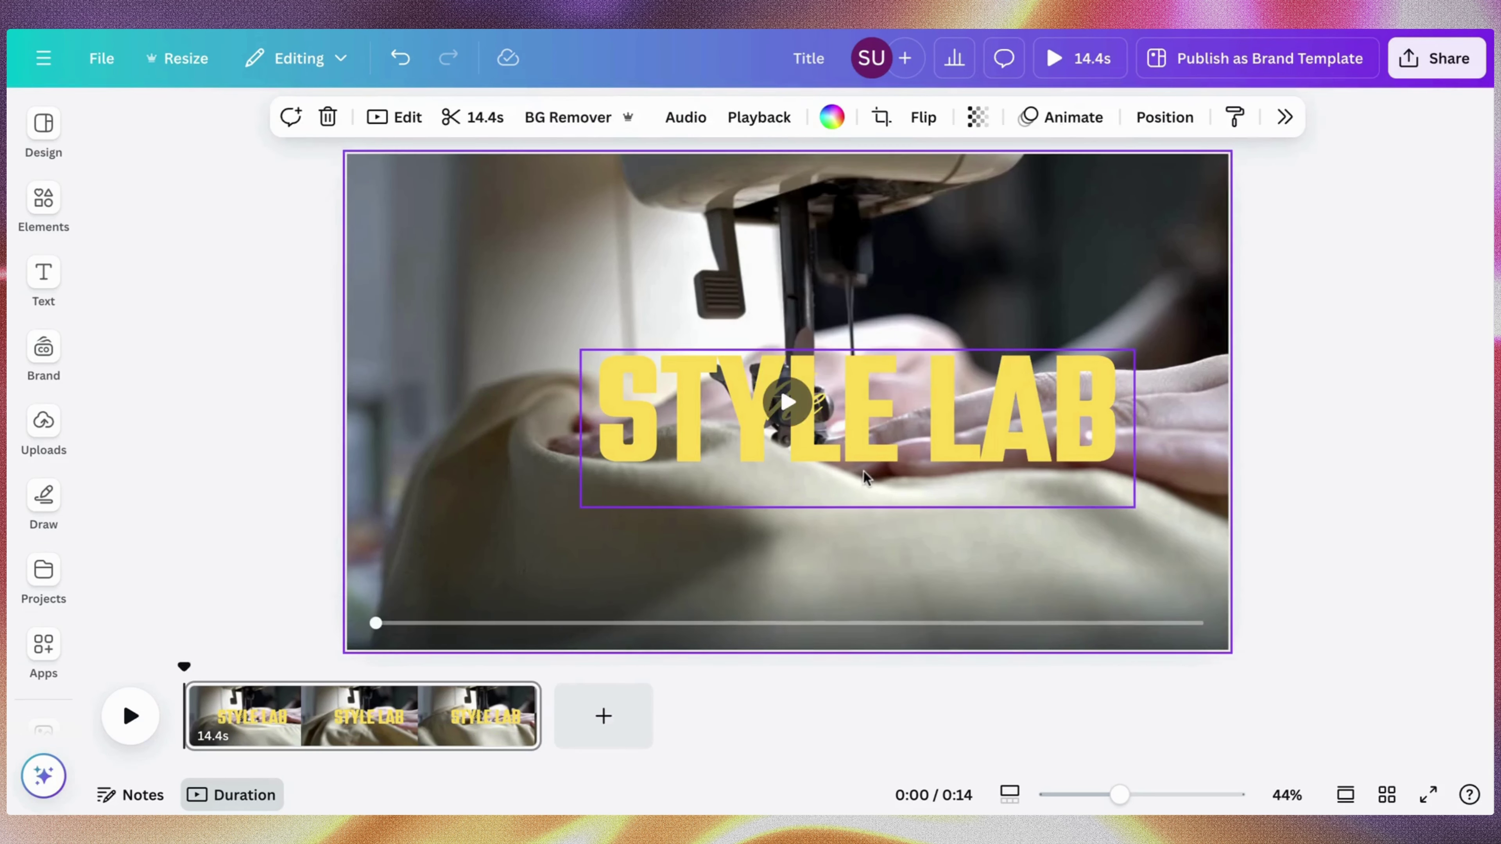
pyautogui.moveTo(862, 465); pyautogui.dragTo(797, 536)
pyautogui.click(792, 410)
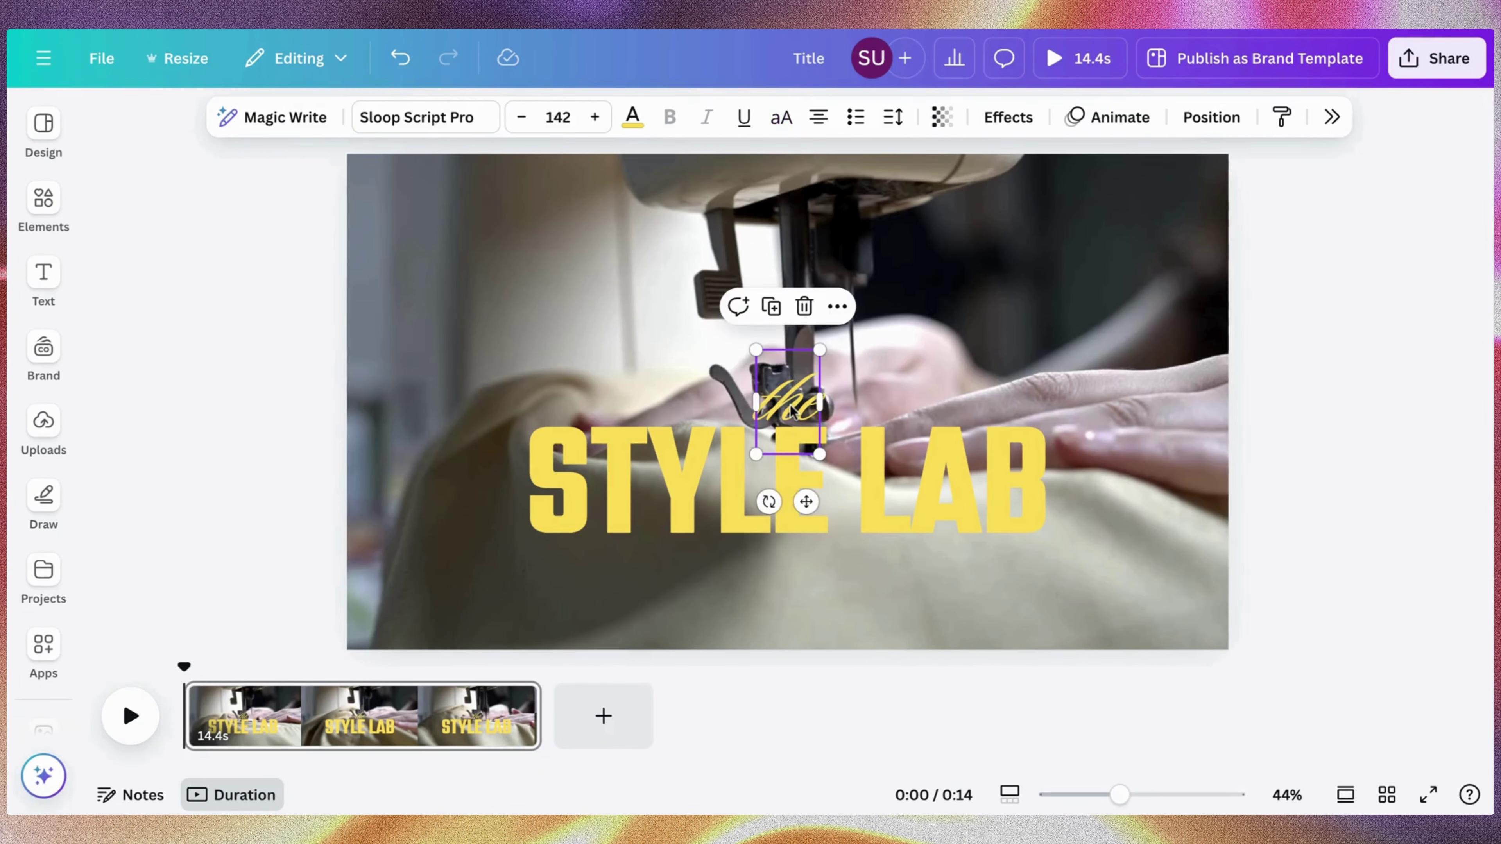
# Move the "the" text and the "STYLE LAB" text slightly up the page, keeping both horizontally centered
pyautogui.moveTo(791, 409)
pyautogui.mouseDown()
pyautogui.moveTo(792, 387)
pyautogui.moveTo(878, 384)
pyautogui.moveTo(799, 388)
pyautogui.mouseUp()
pyautogui.click(780, 480)
pyautogui.moveTo(885, 470); pyautogui.dragTo(886, 451)
pyautogui.click(909, 377)
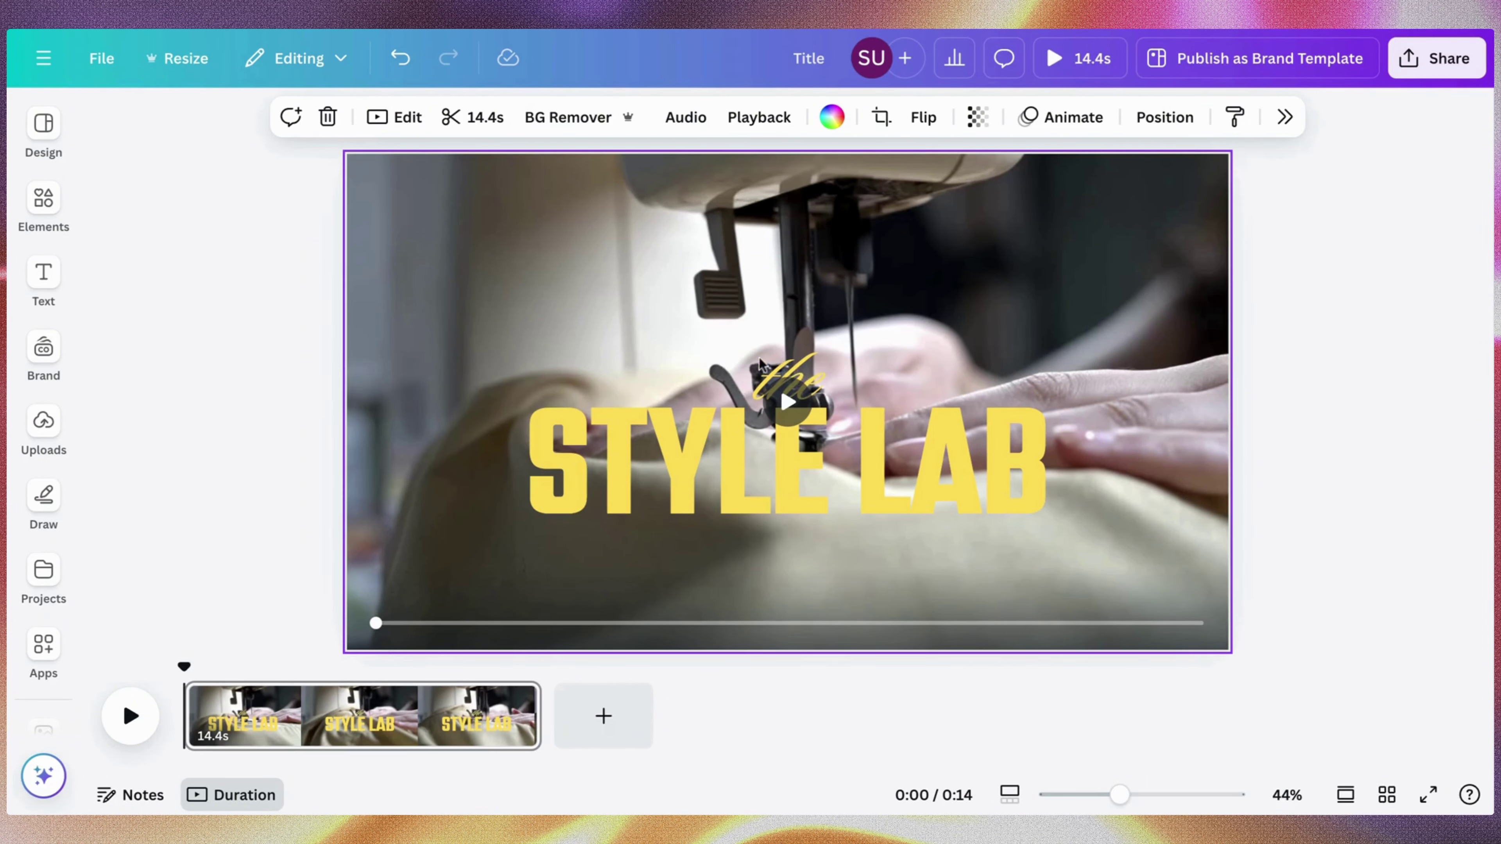
pyautogui.click(1256, 241)
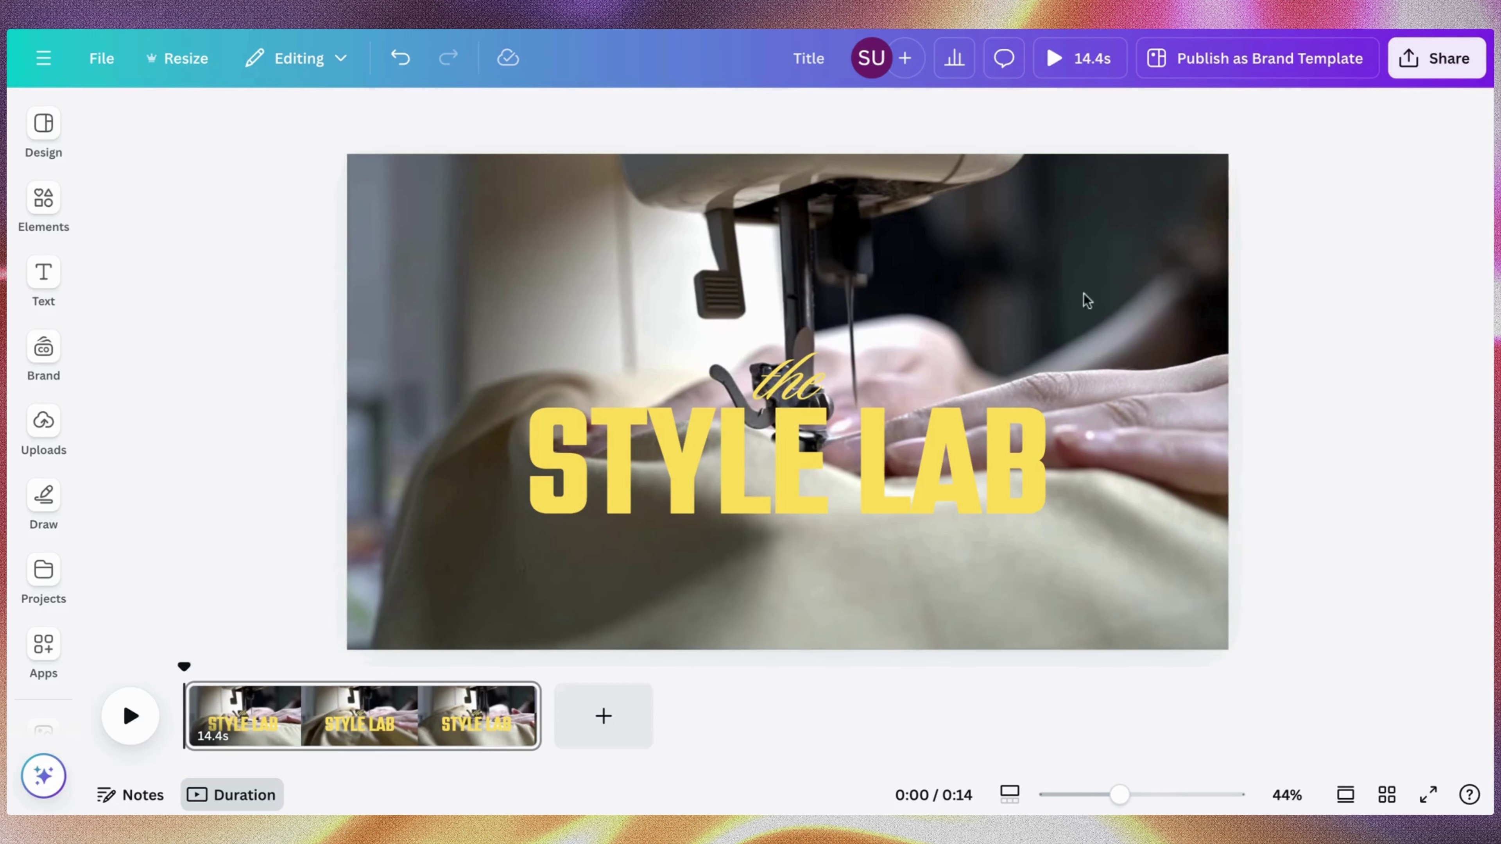
# Duplicate the "the" text and replace the copy's wording with "presents"
pyautogui.click(819, 369)
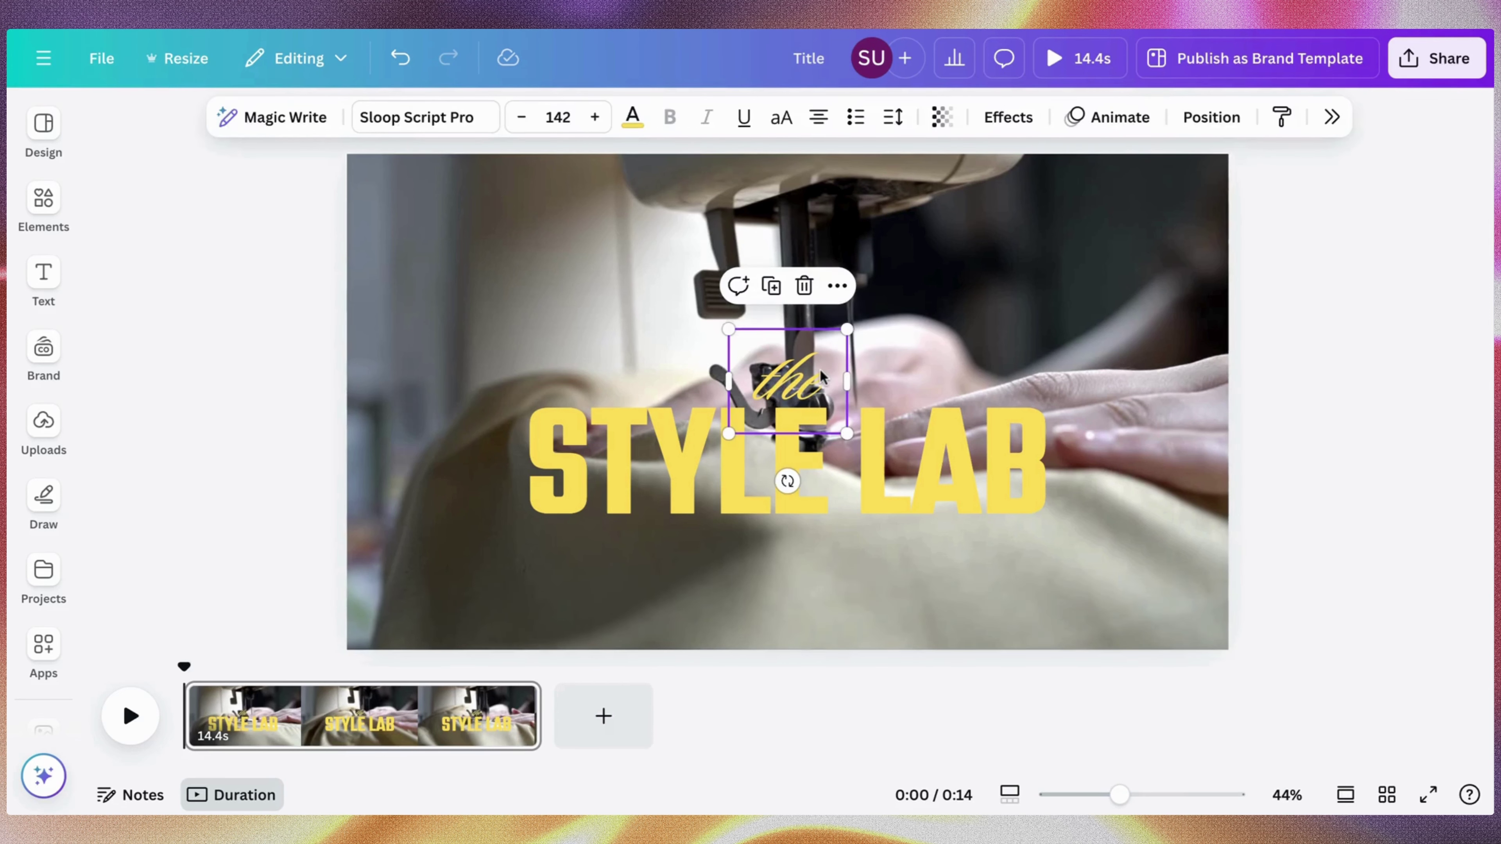
pyautogui.click(779, 294)
pyautogui.doubleClick(803, 393)
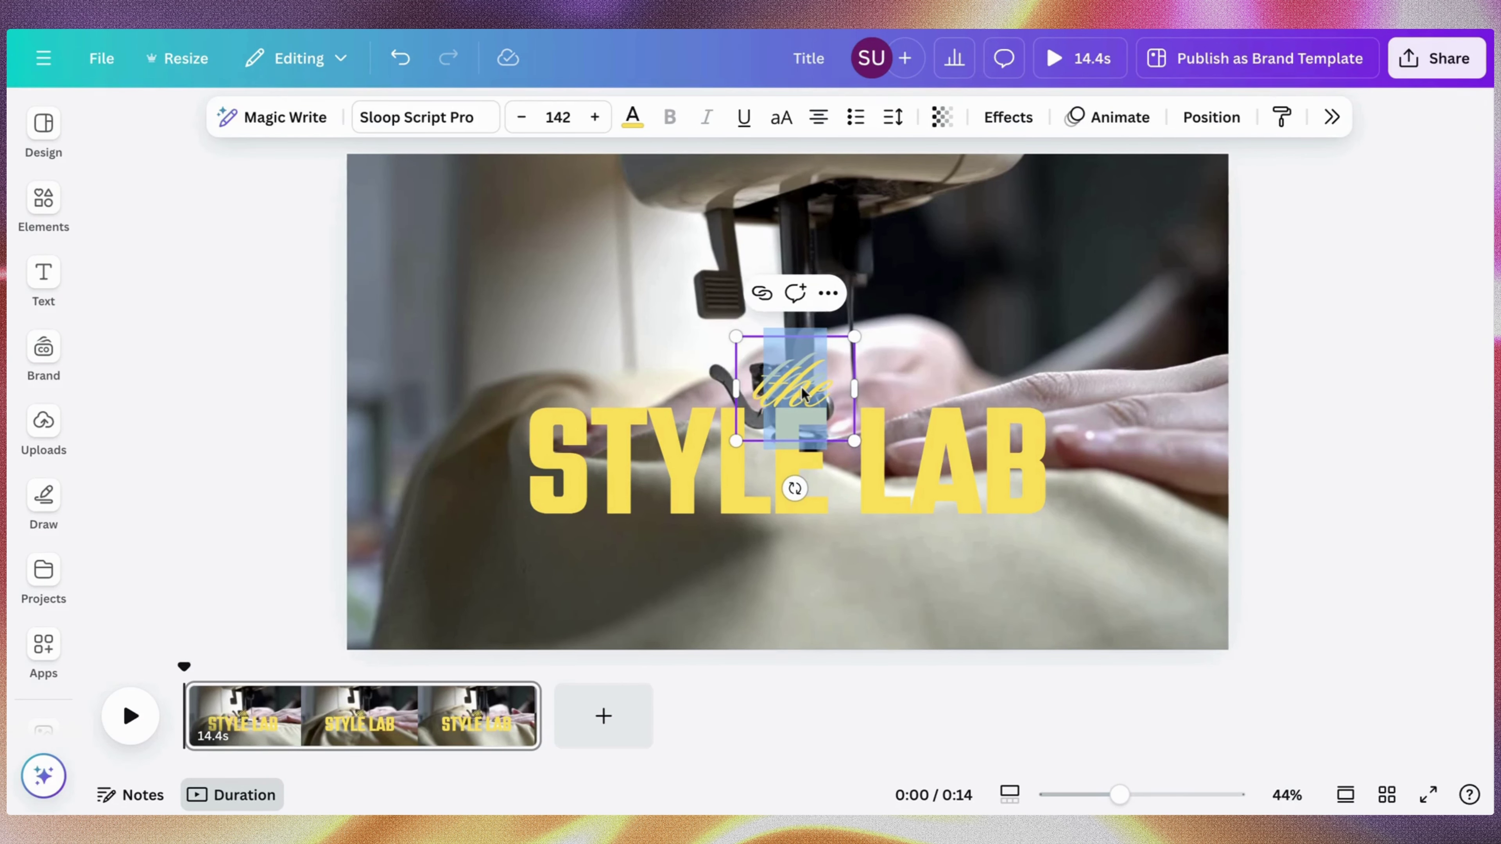
pyautogui.write('these han')
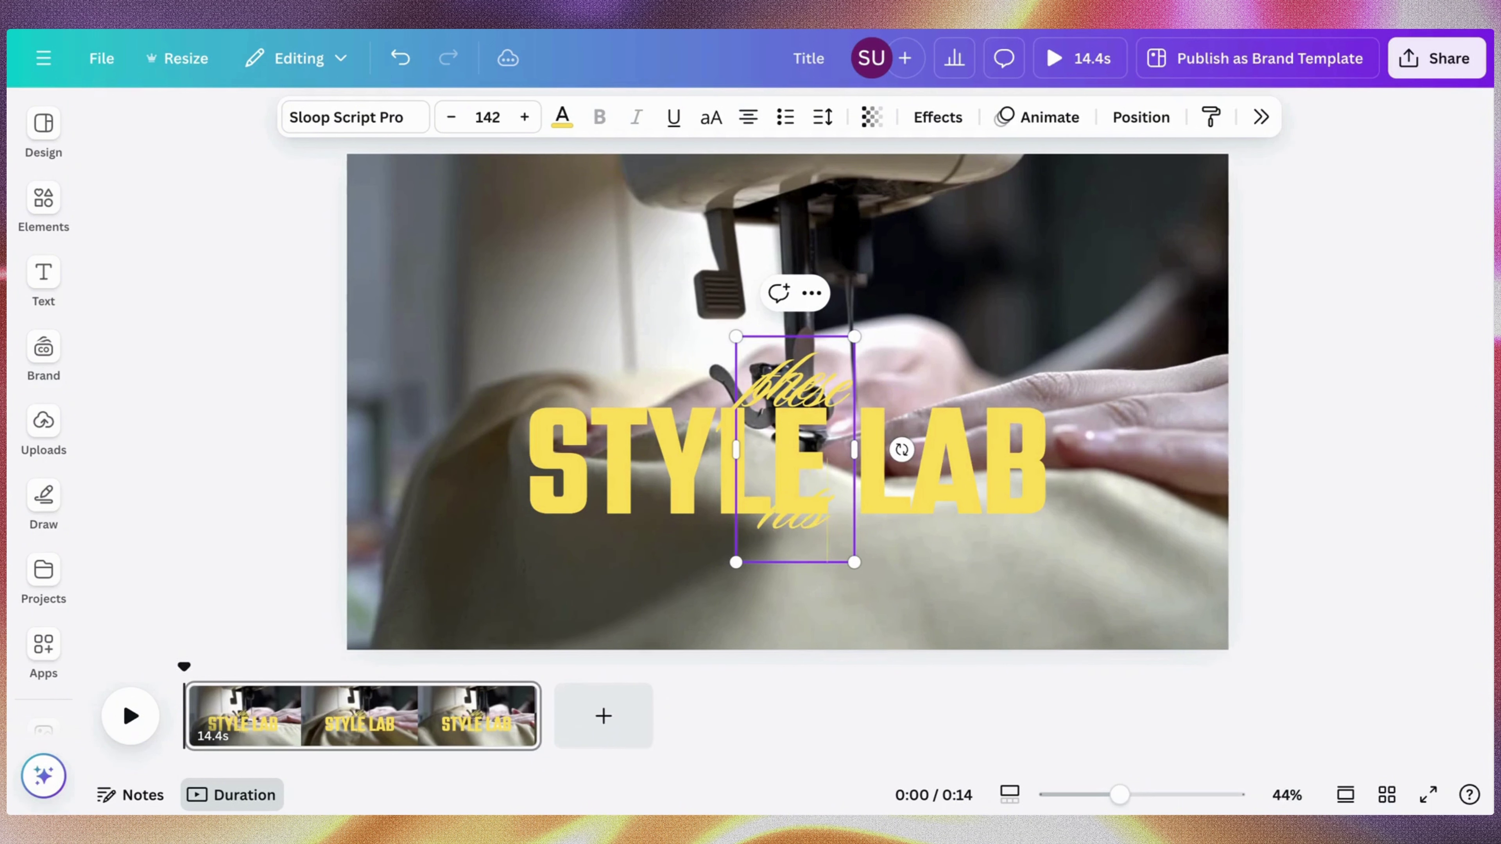
pyautogui.click(1062, 310)
# Widen the "presents" text box to fit the word on one line and place it centered directly below "STYLE LAB"
pyautogui.click(814, 453)
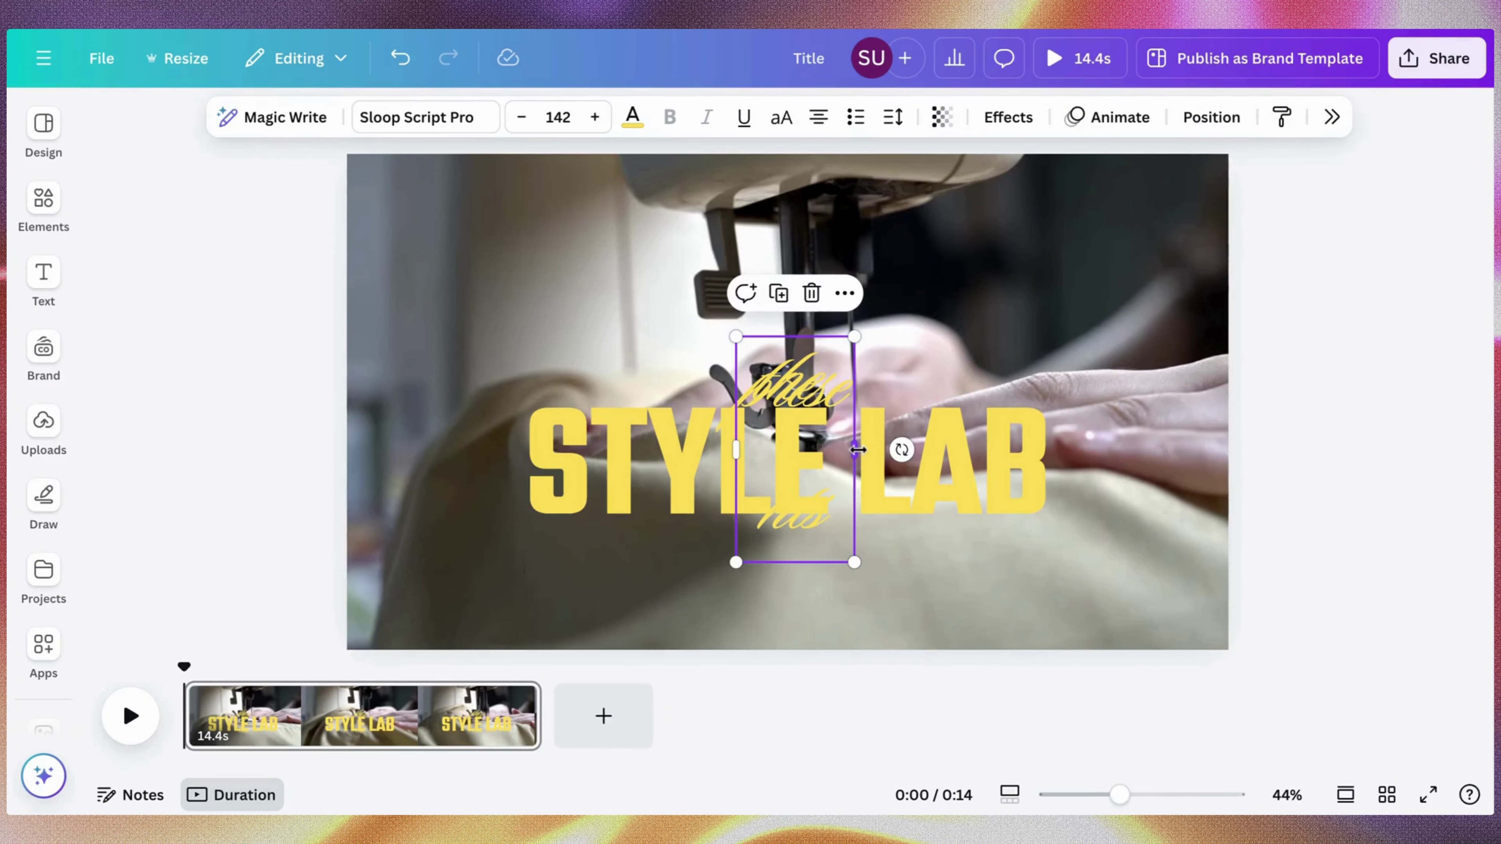
pyautogui.moveTo(854, 451); pyautogui.dragTo(888, 535)
pyautogui.click(1209, 346)
pyautogui.click(997, 542)
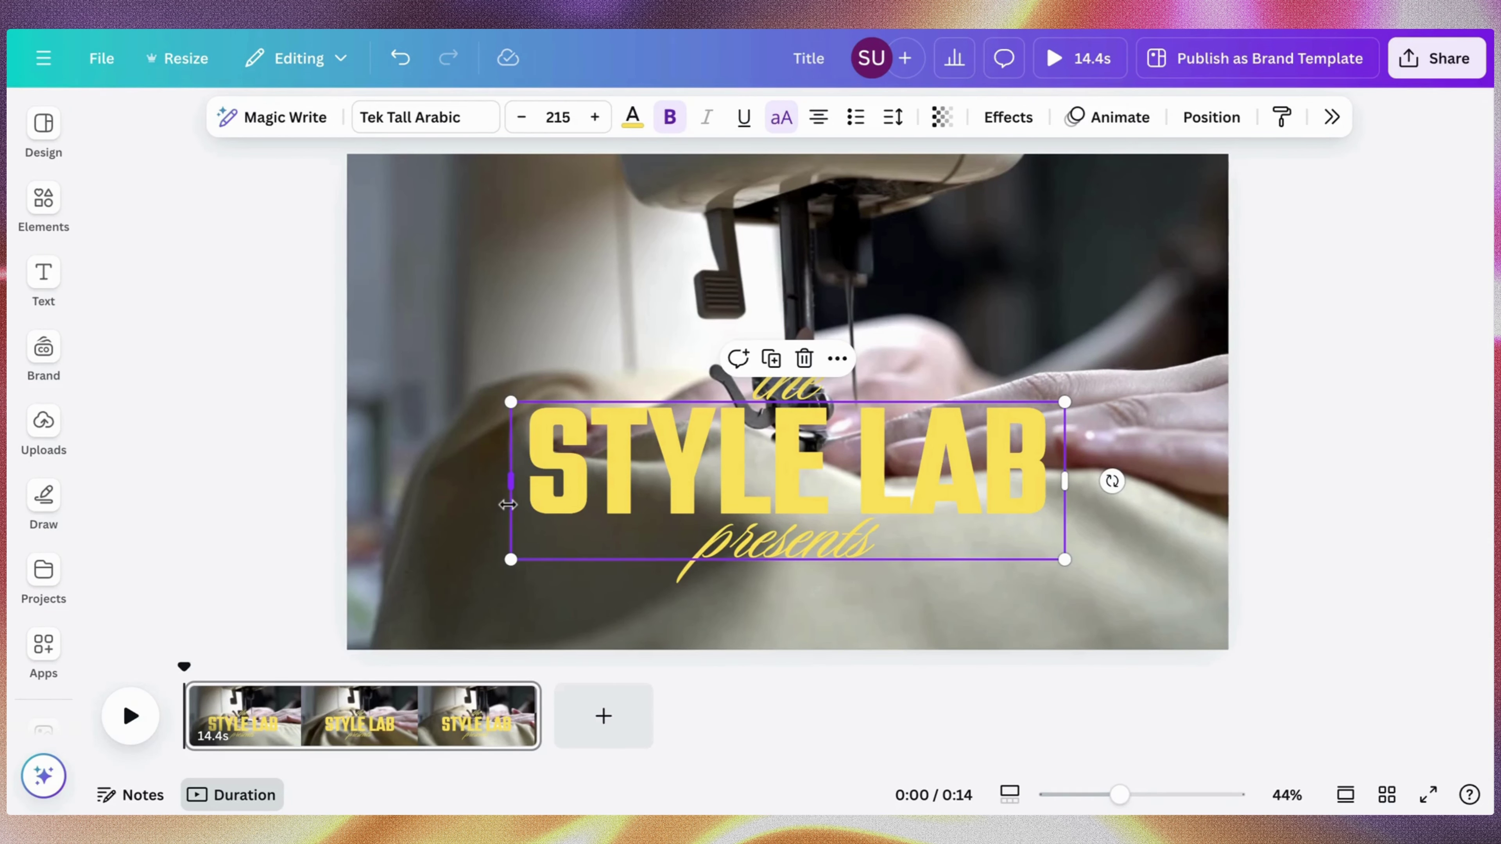
# Widen the "STYLE LAB" text box and move it back to the horizontal center of the page
pyautogui.moveTo(507, 504); pyautogui.dragTo(409, 505)
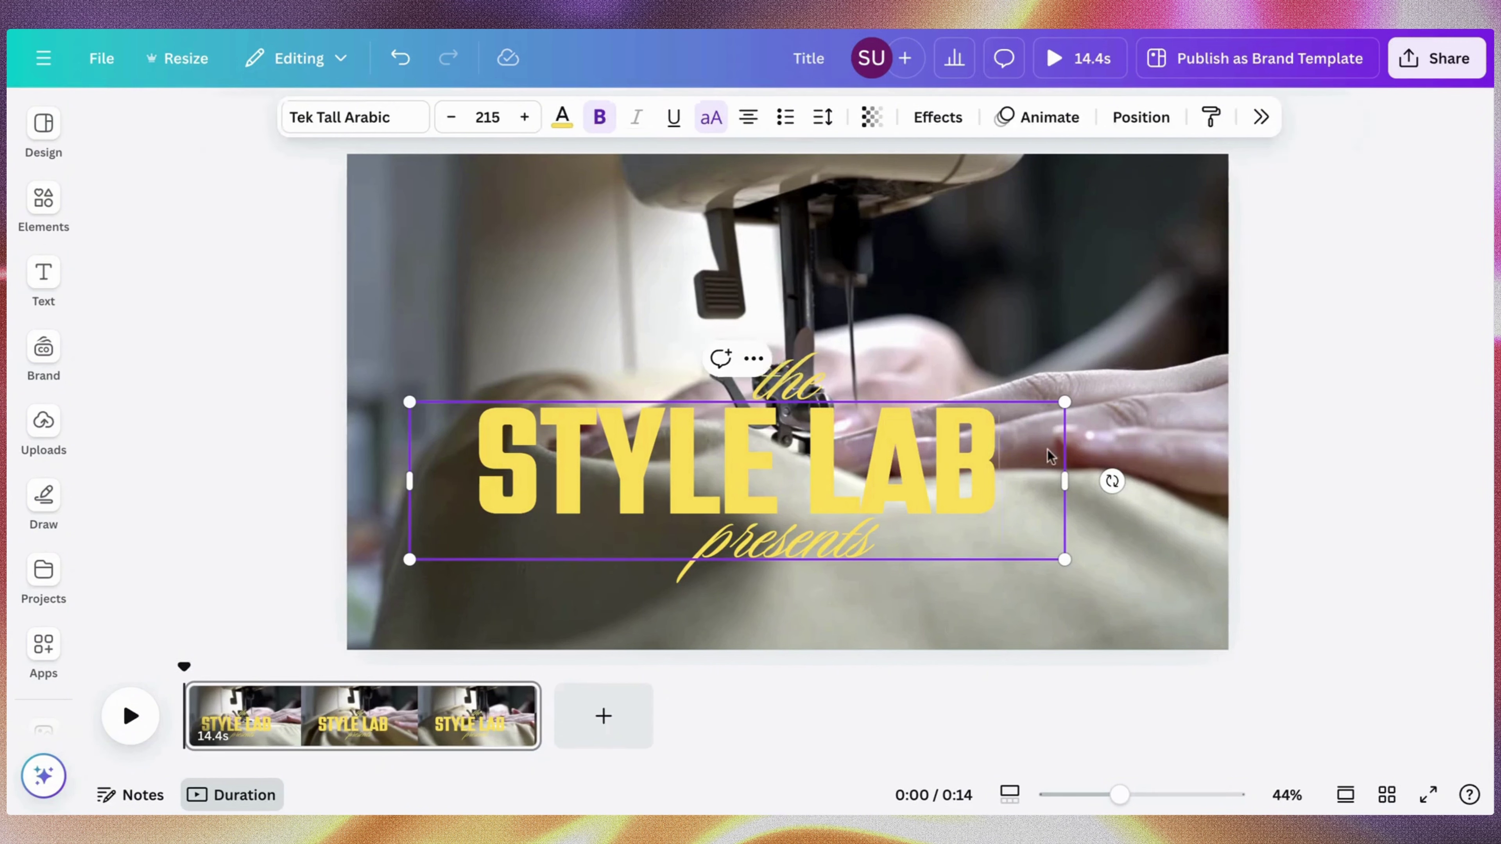
pyautogui.click(995, 328)
pyautogui.moveTo(833, 427); pyautogui.dragTo(885, 426)
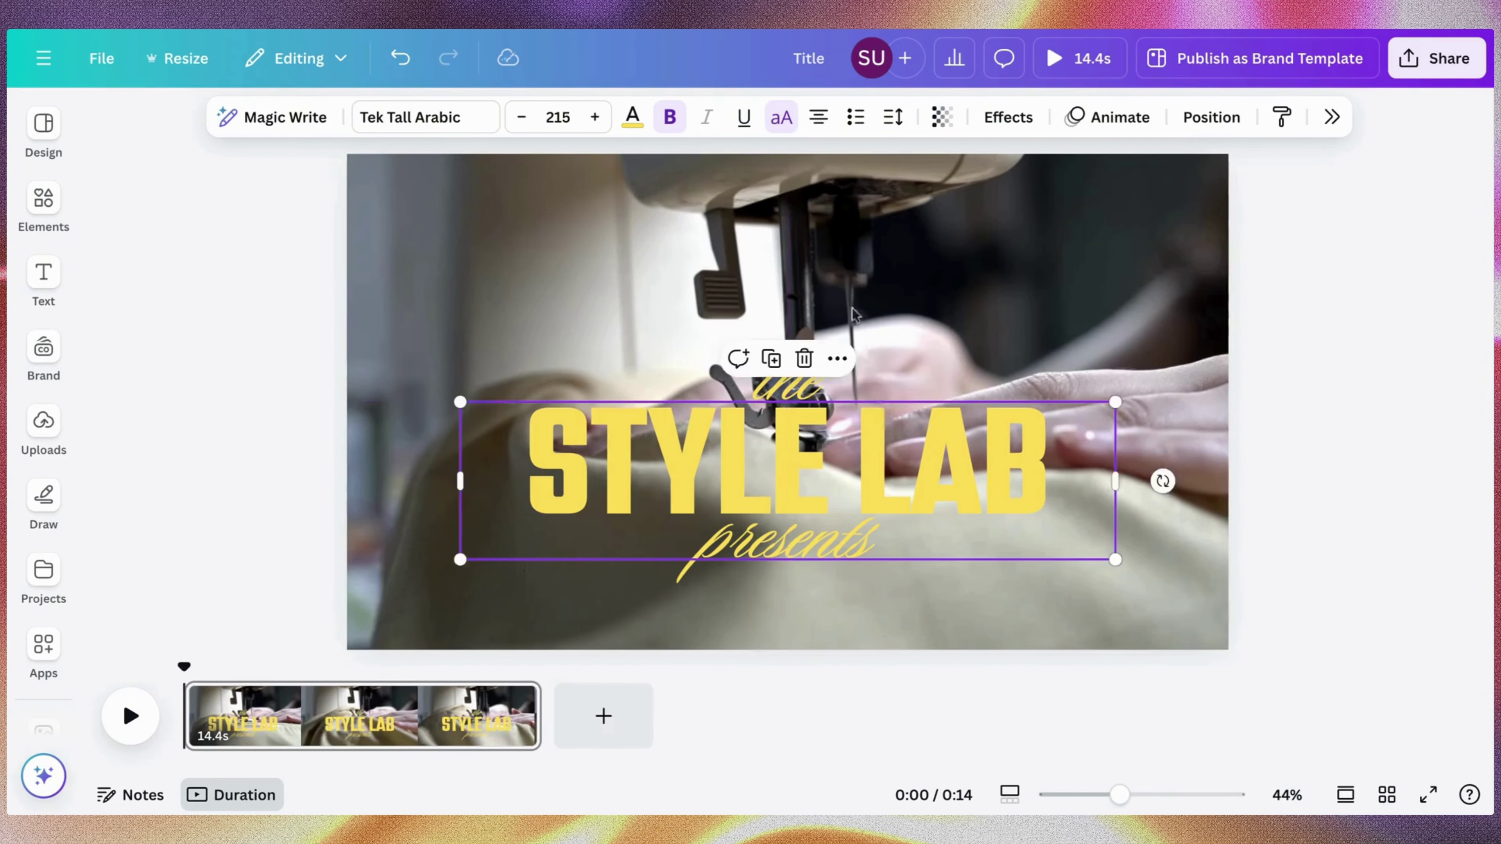
pyautogui.click(854, 314)
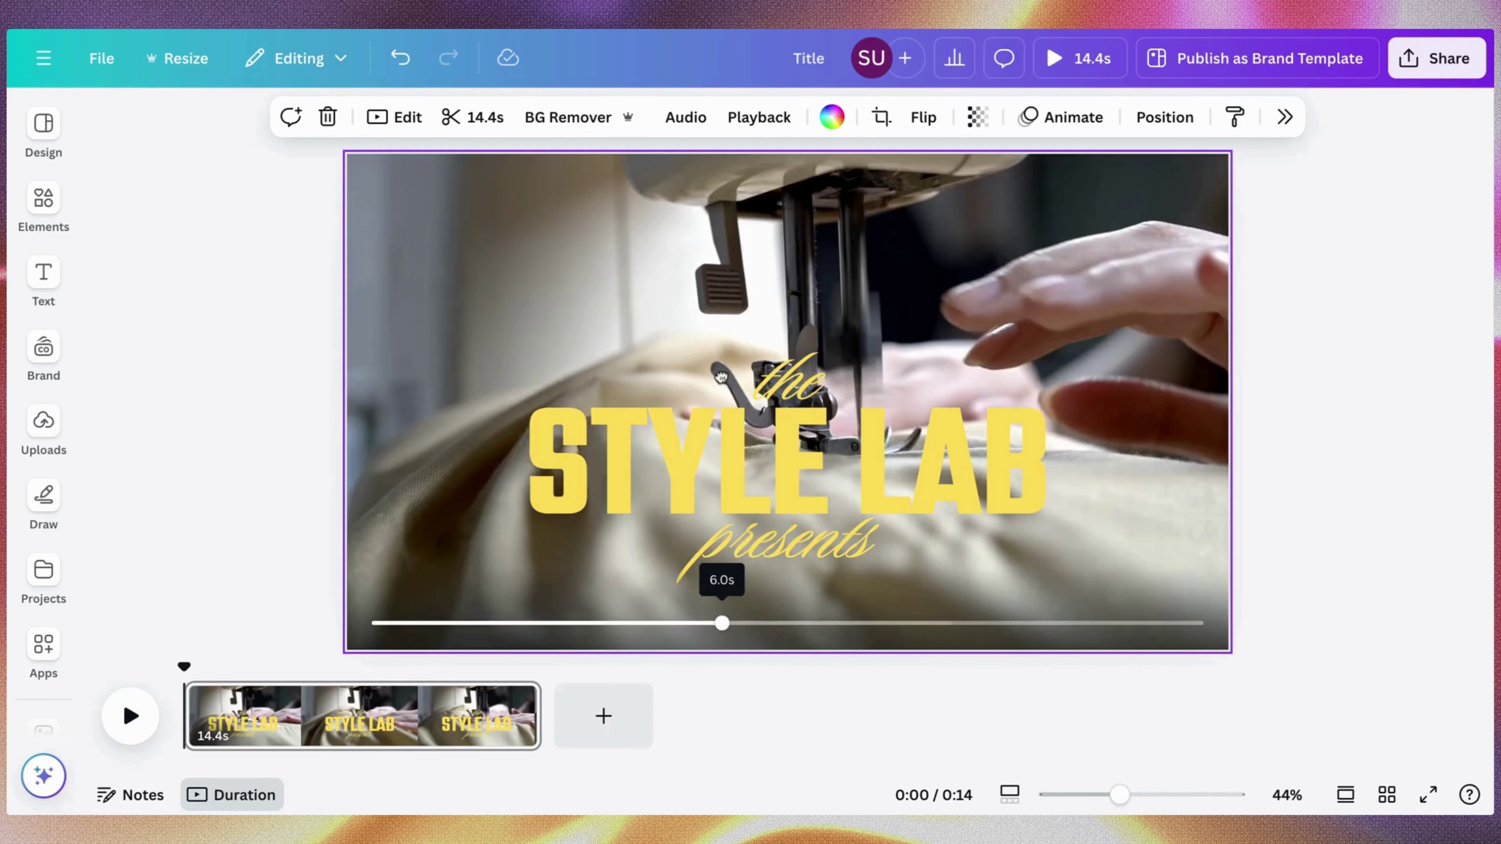
# Move the three title texts together up to the vertical center of the page and play a full-screen preview
pyautogui.click(810, 535)
pyautogui.moveTo(810, 535); pyautogui.dragTo(810, 462)
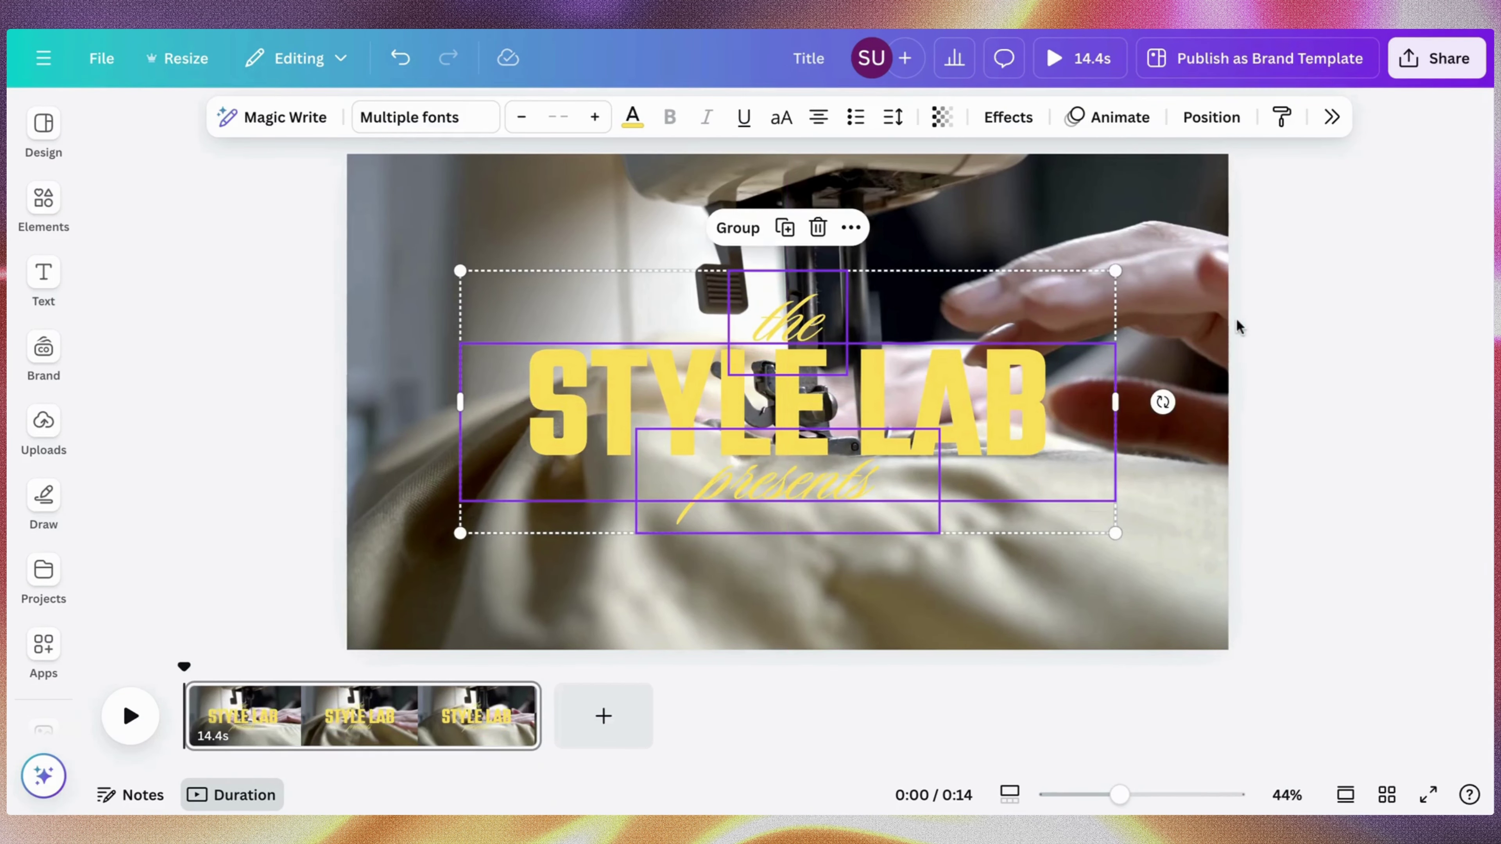
pyautogui.click(1236, 319)
pyautogui.click(1091, 326)
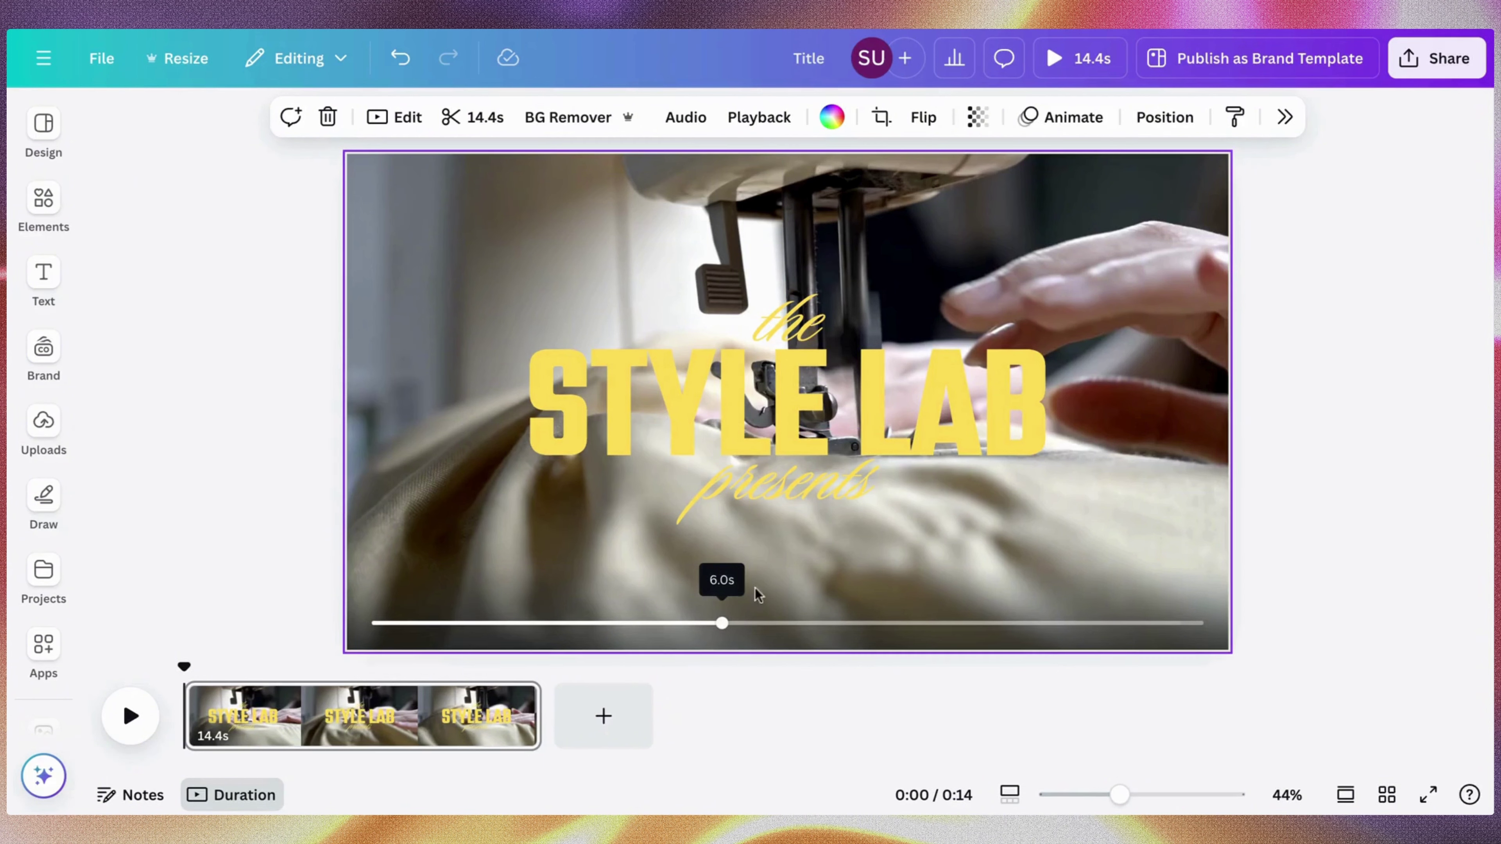
pyautogui.click(1049, 77)
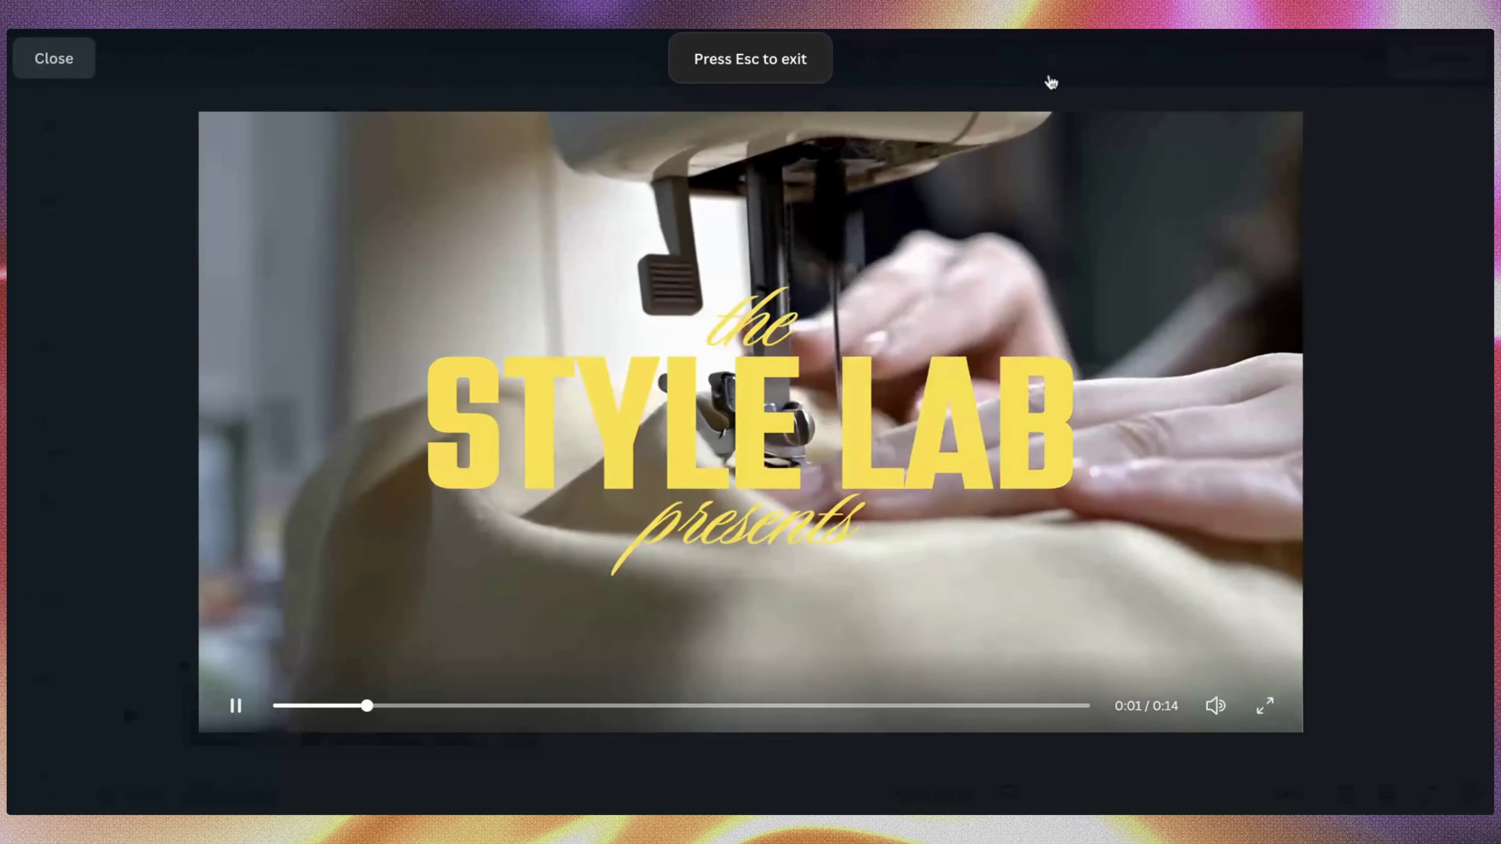
pyautogui.press('Escape')
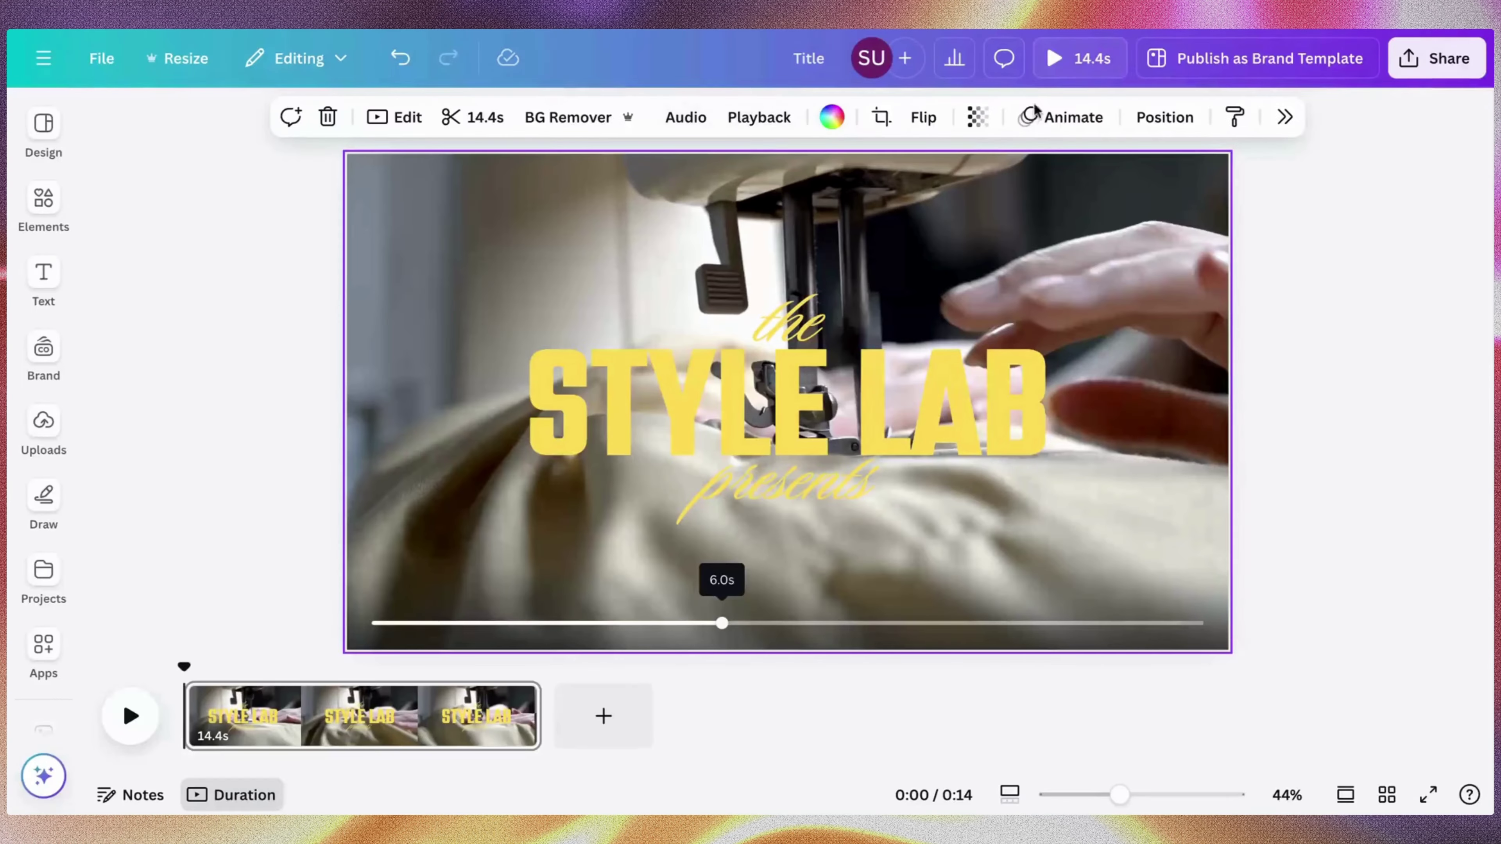
# Try fading the background video over a black background color, and undo these changes
pyautogui.click(978, 117)
pyautogui.moveTo(1013, 201); pyautogui.dragTo(946, 268)
pyautogui.click(833, 118)
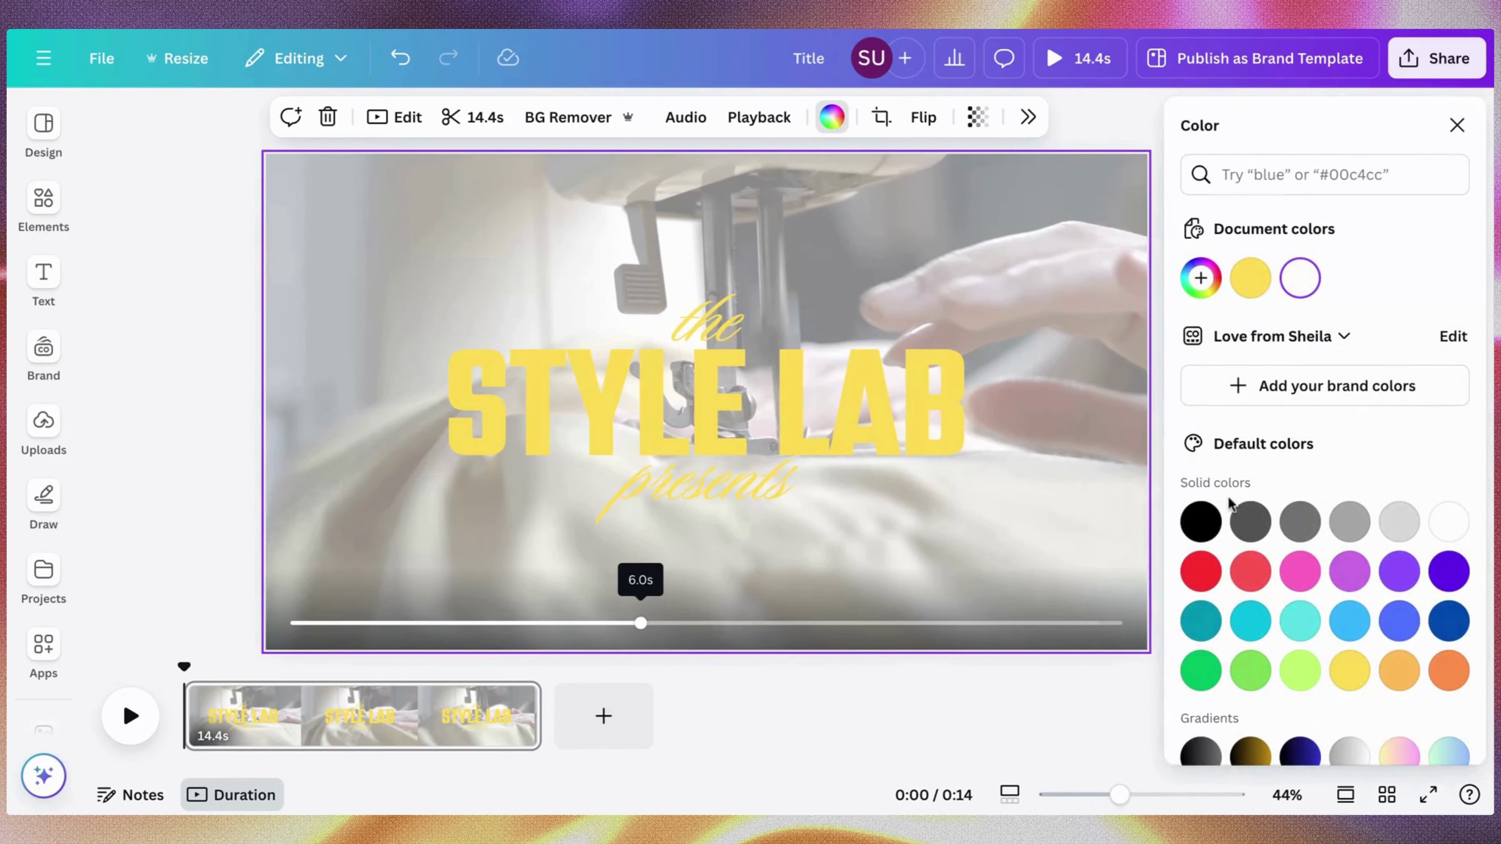
pyautogui.click(1199, 523)
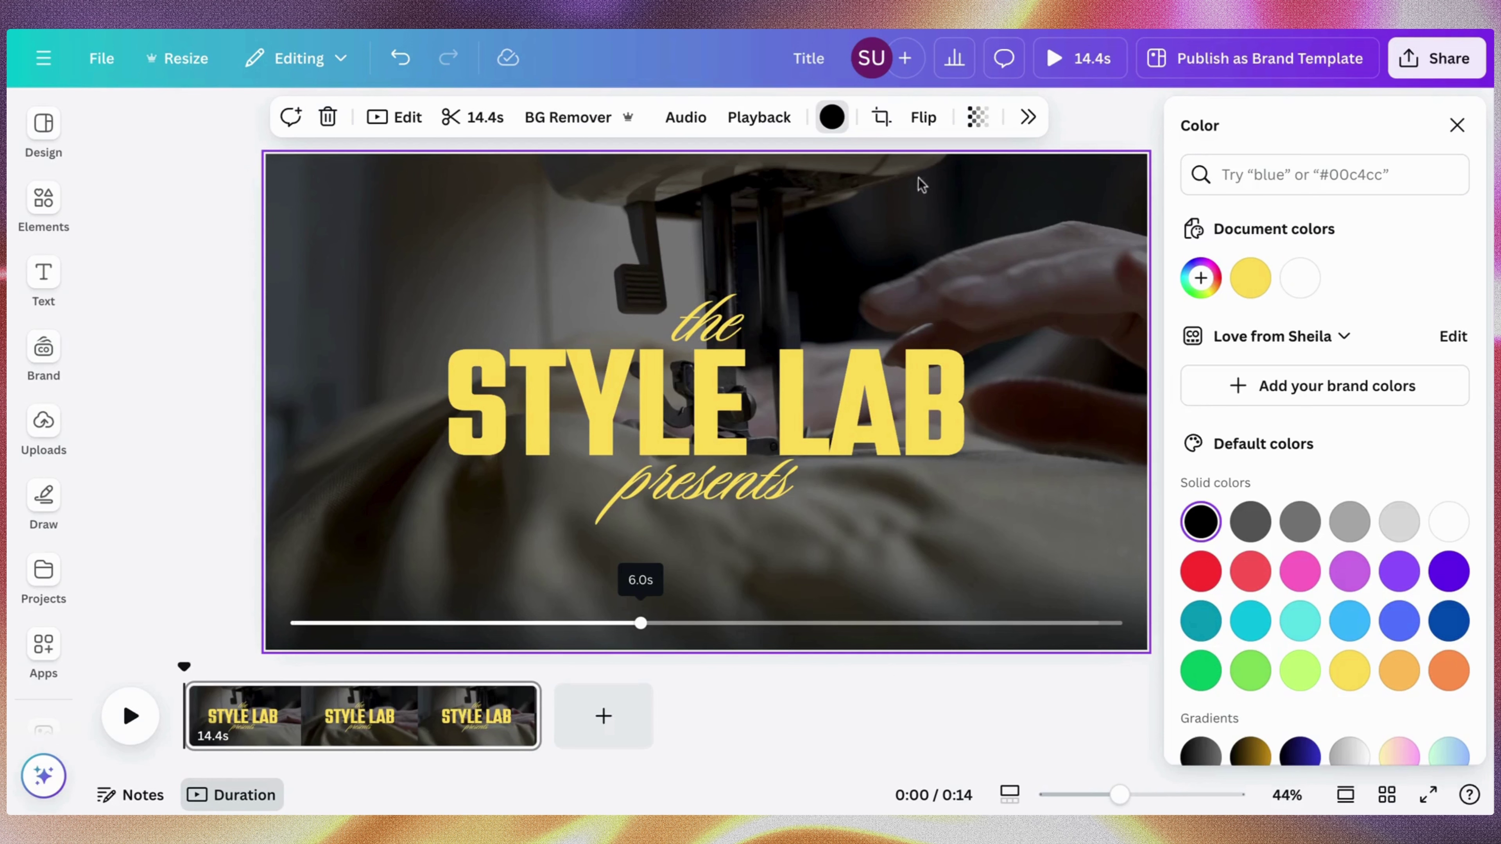
pyautogui.click(400, 58)
pyautogui.click(238, 264)
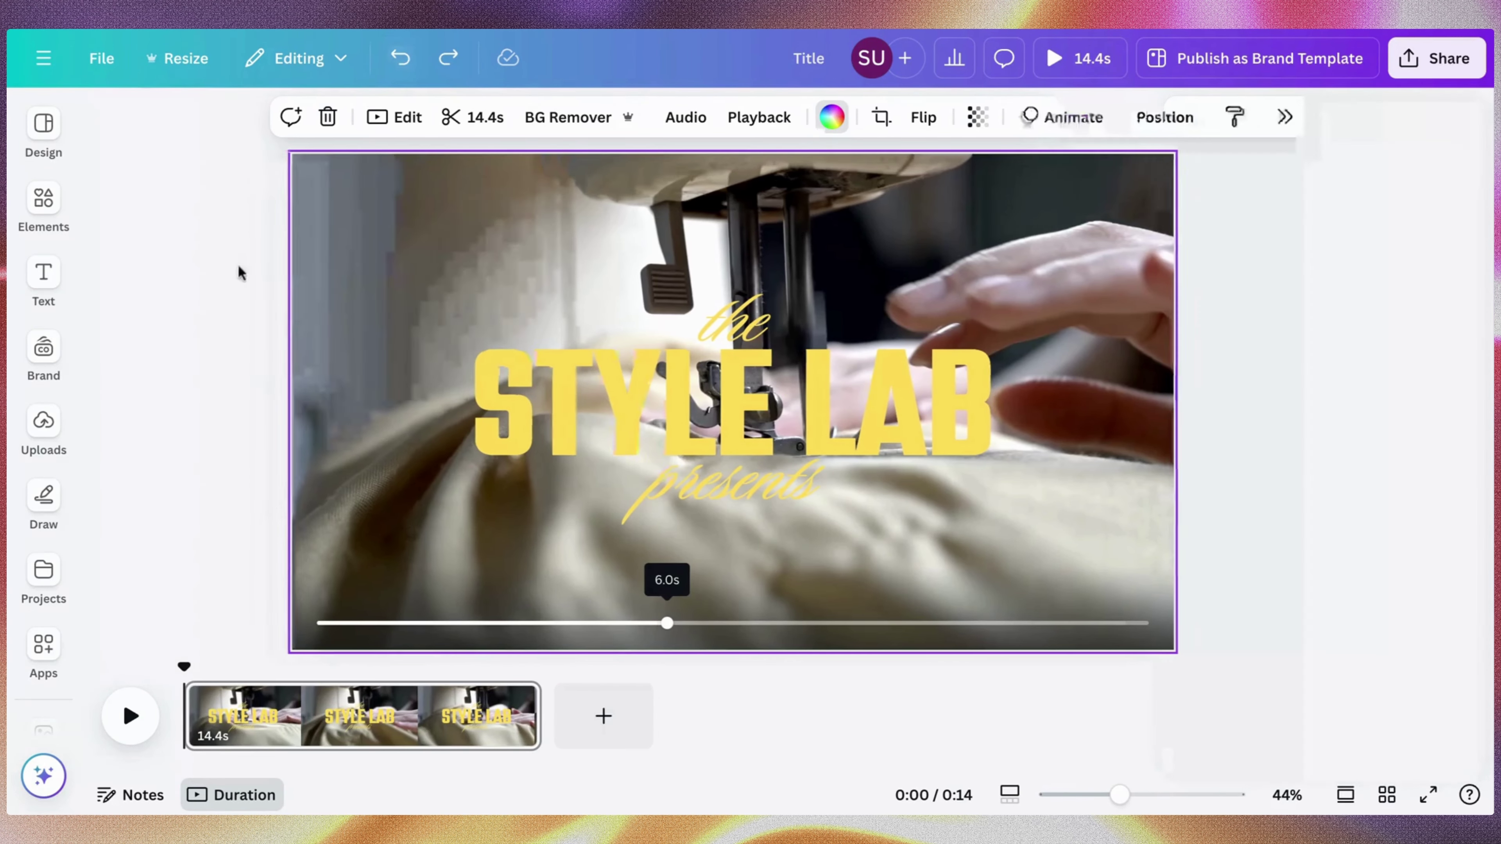
# Trim the end of the sewing machine clip on the title page to a duration of 3.0 seconds
pyautogui.click(719, 321)
pyautogui.click(529, 715)
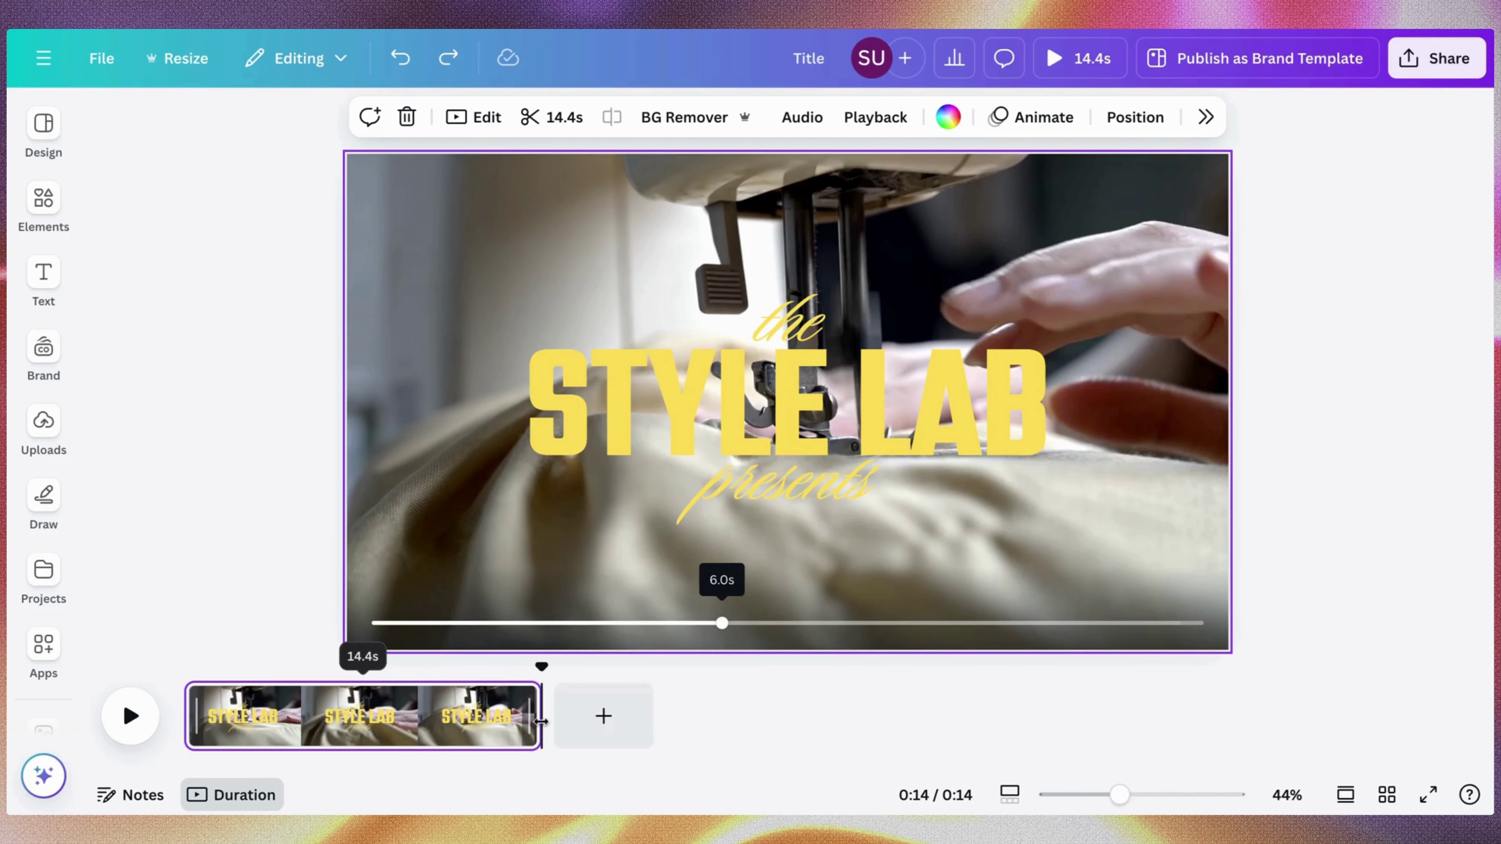
pyautogui.moveTo(534, 719); pyautogui.dragTo(252, 705)
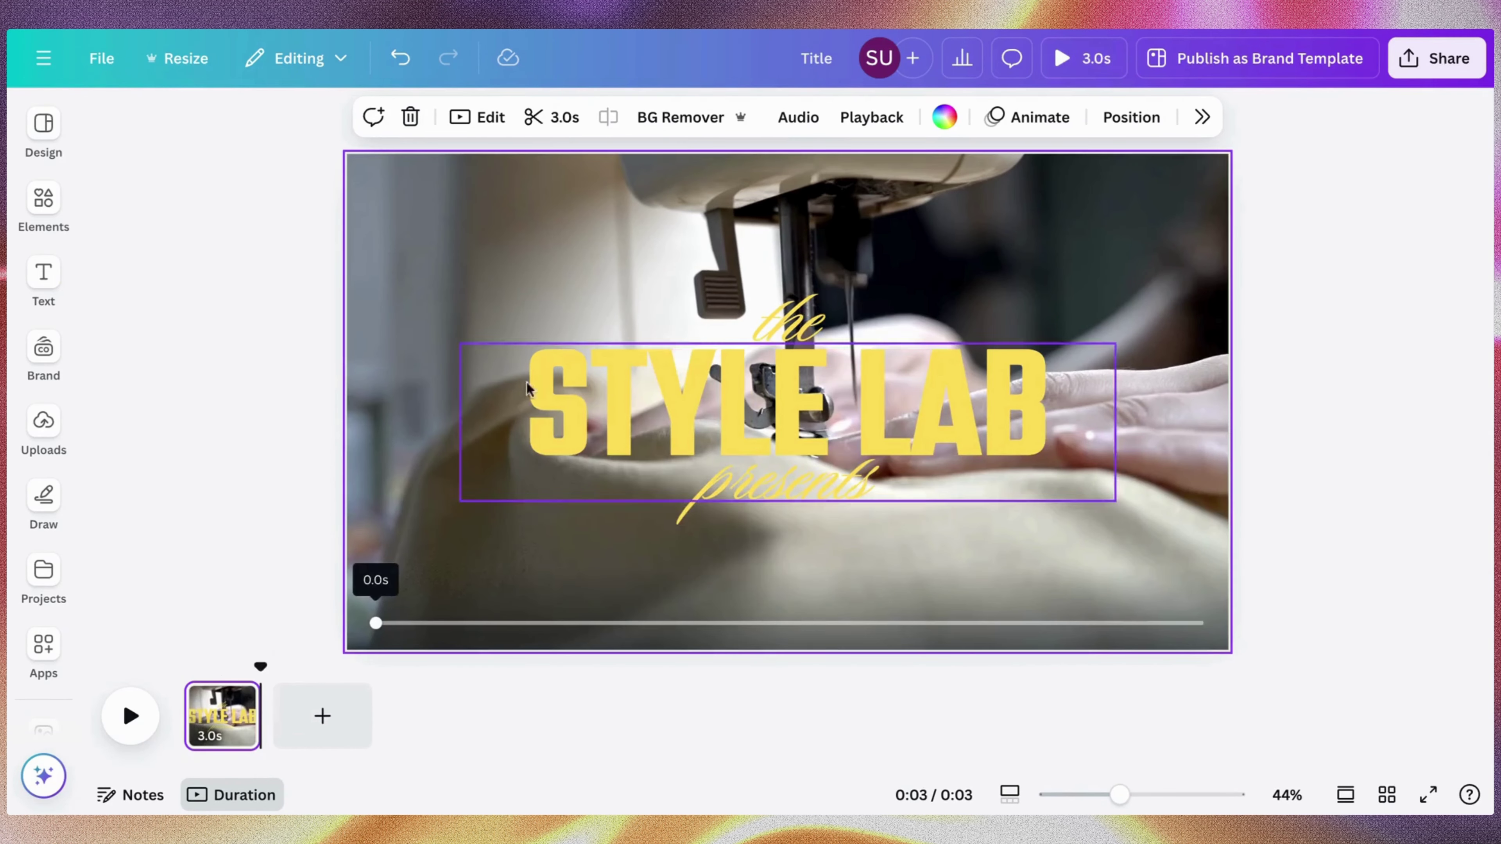
pyautogui.click(518, 258)
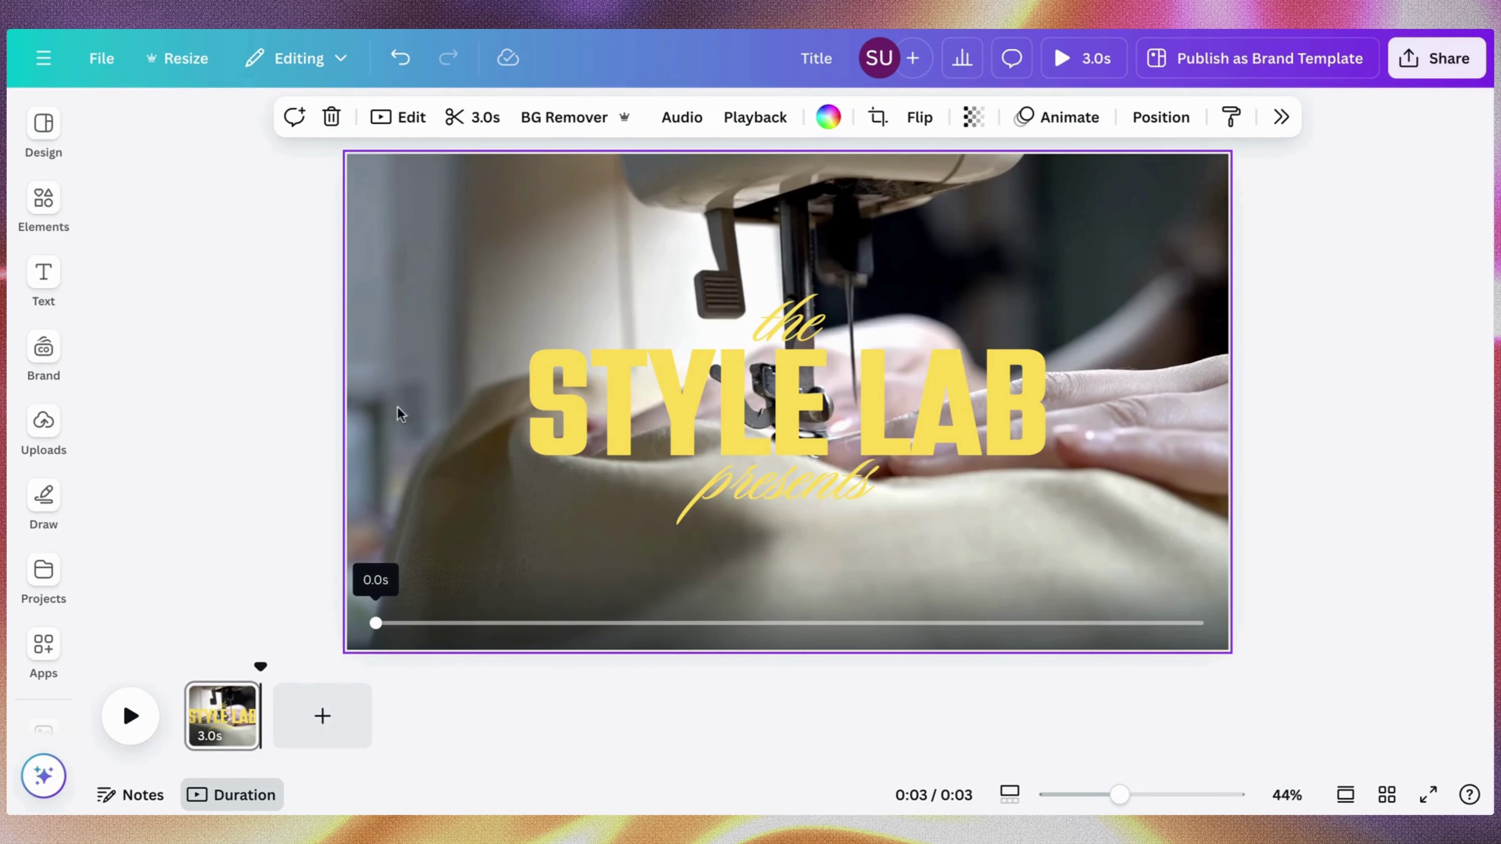
# Add a blank second page and insert the stock clip of the woman in a cream jacket with raised arms
pyautogui.click(322, 715)
pyautogui.click(224, 709)
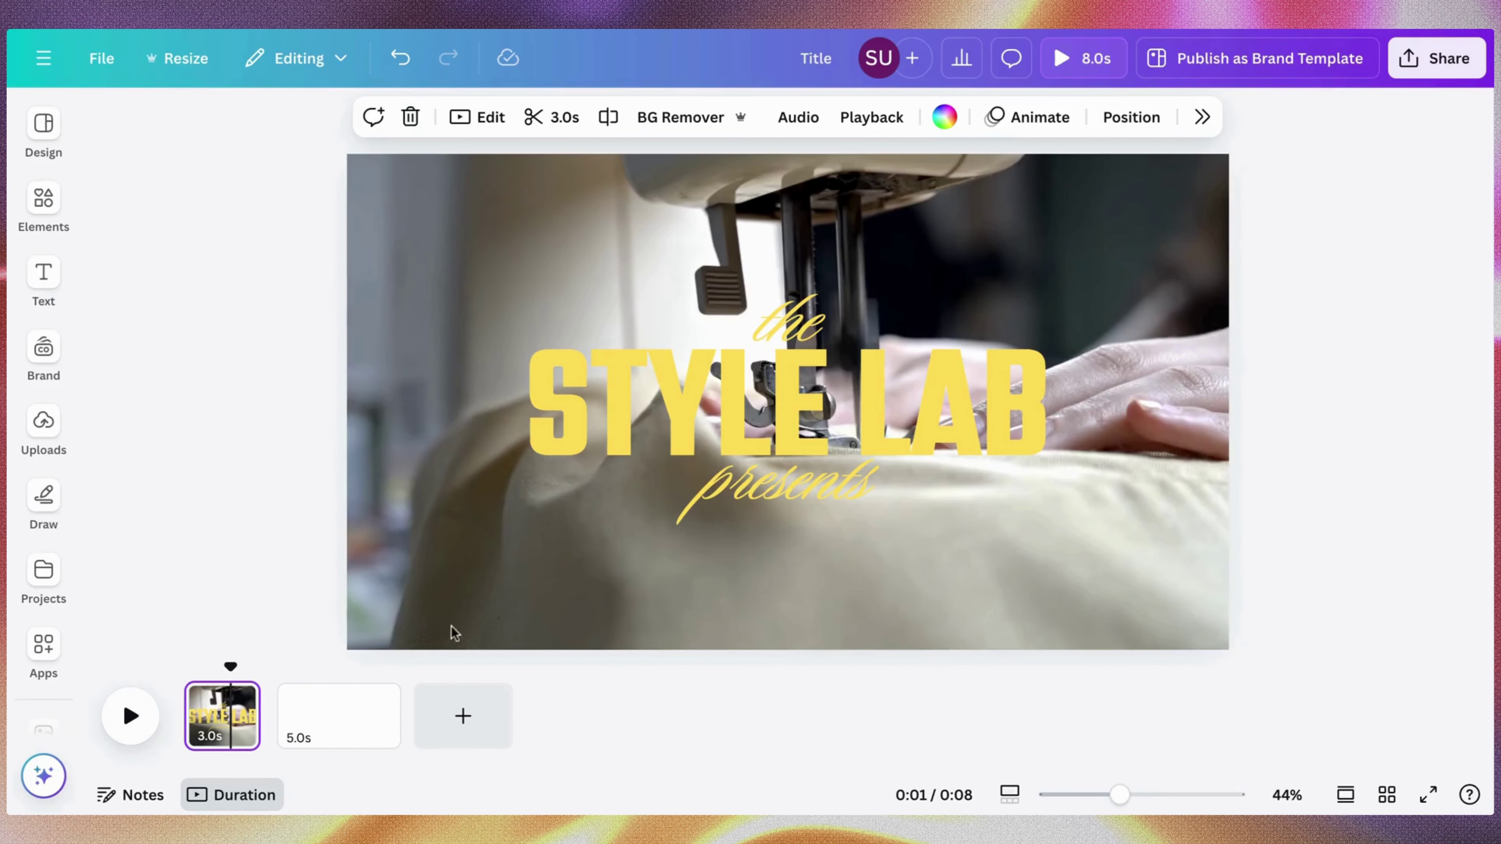
pyautogui.click(328, 709)
pyautogui.click(44, 204)
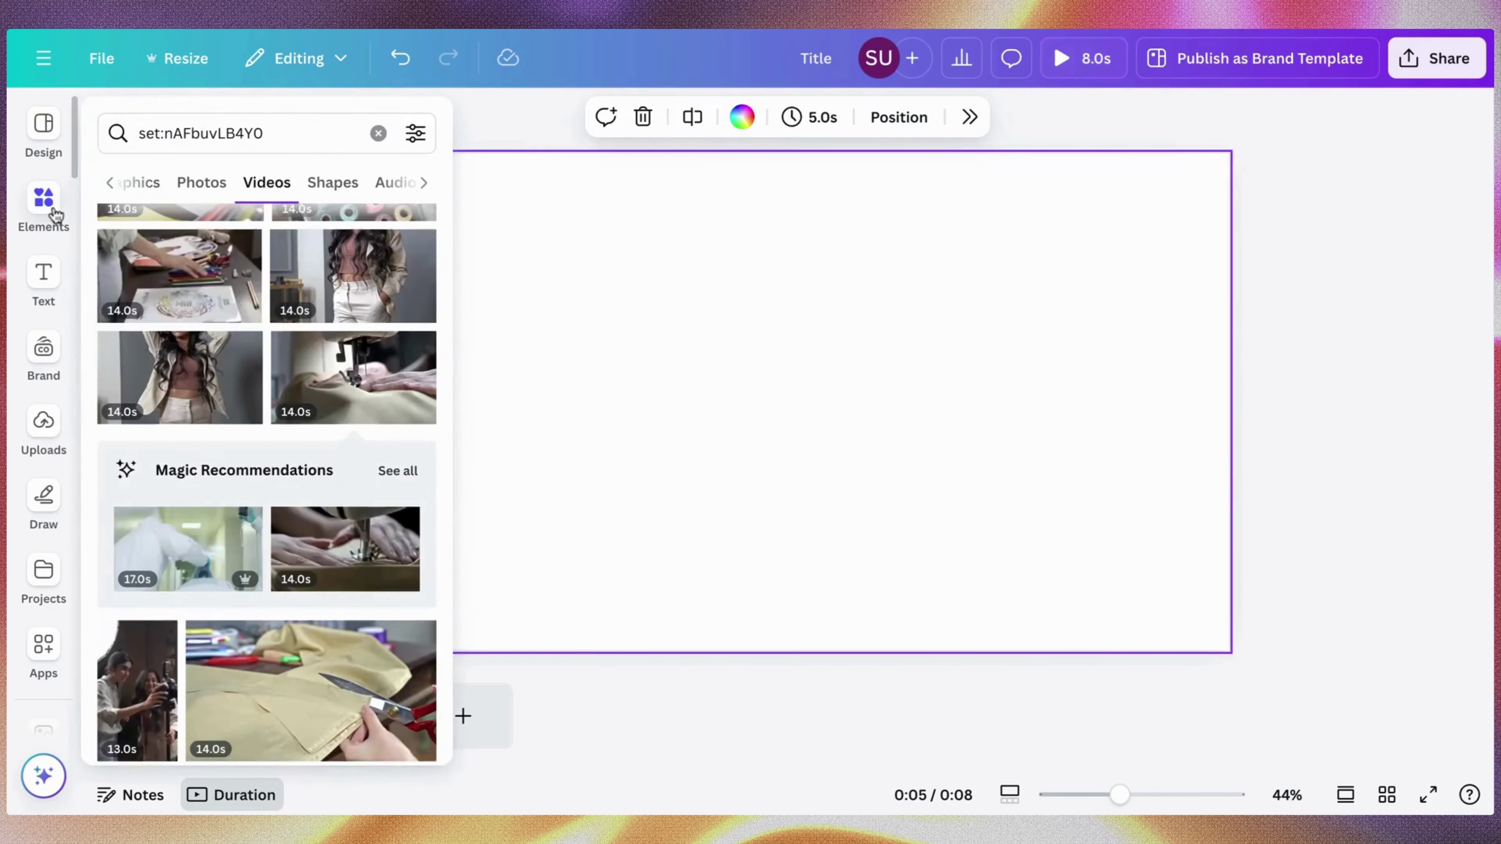
pyautogui.scroll(-2, 290, 424)
pyautogui.scroll(2, 290, 424)
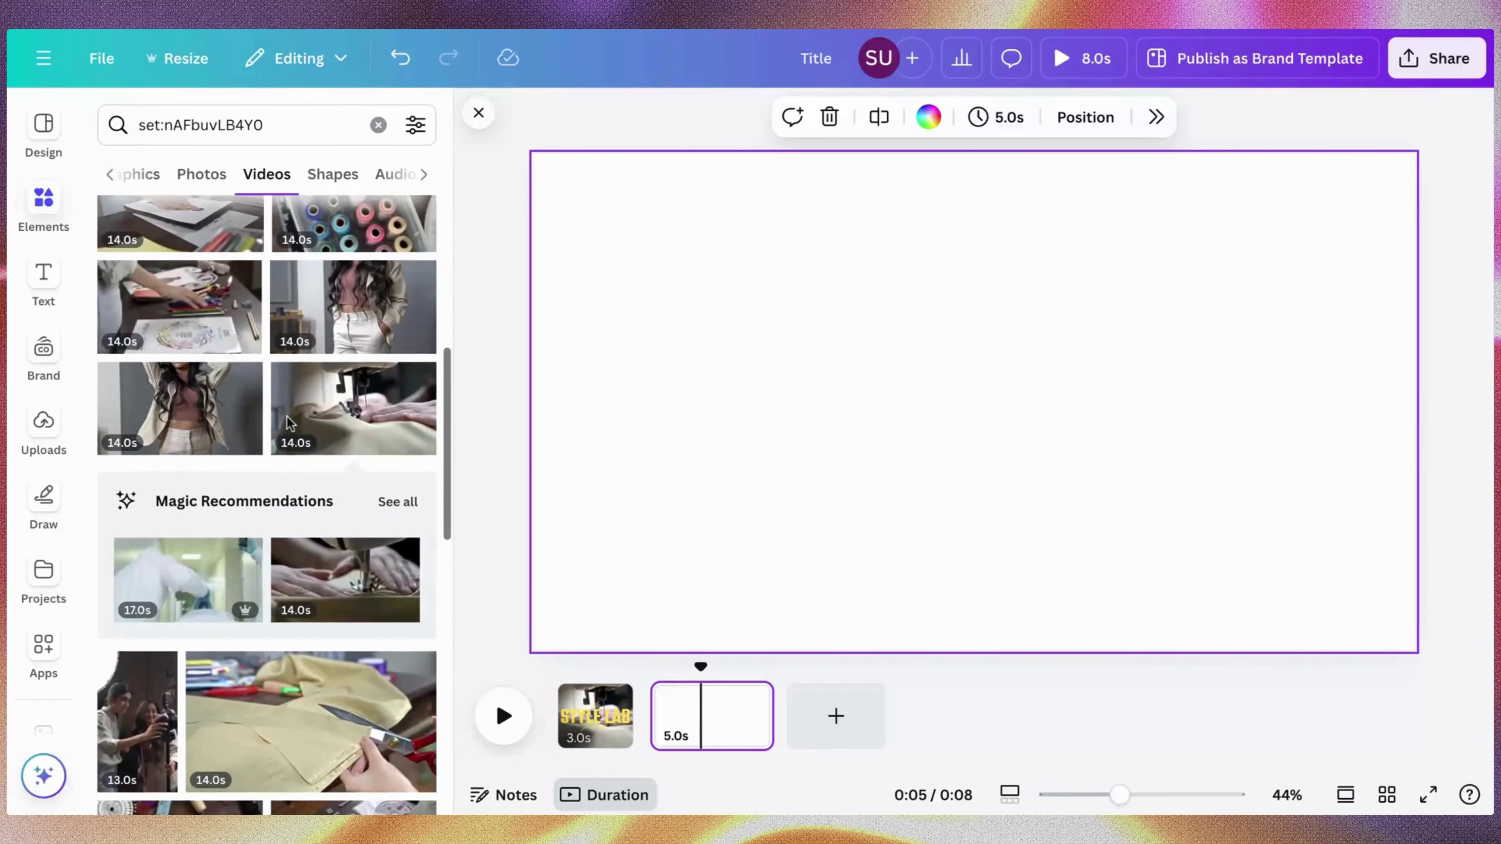
pyautogui.scroll(3, 289, 421)
pyautogui.scroll(3, 288, 421)
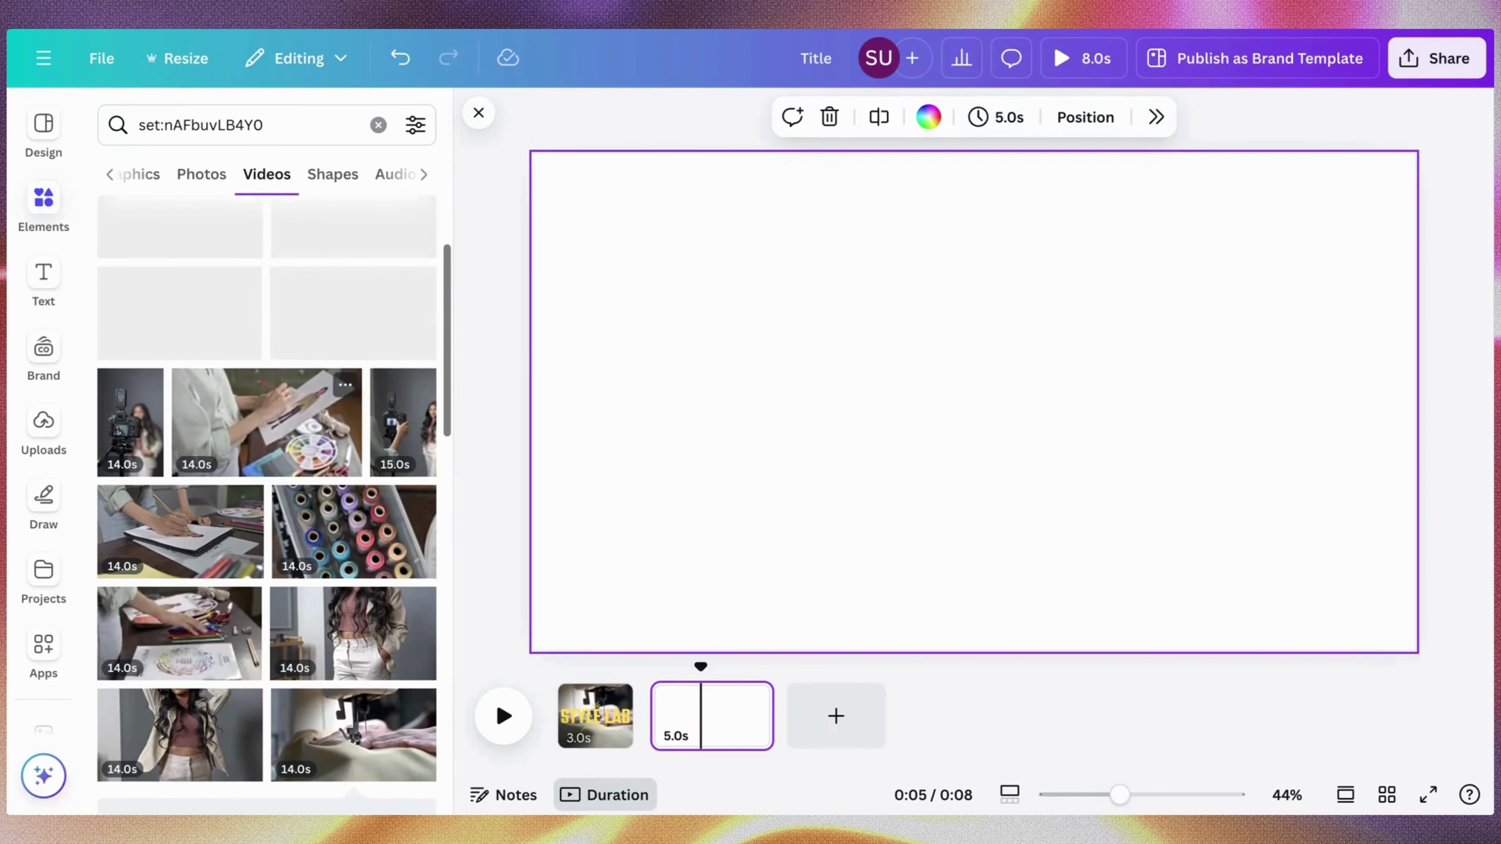
pyautogui.scroll(1, 289, 421)
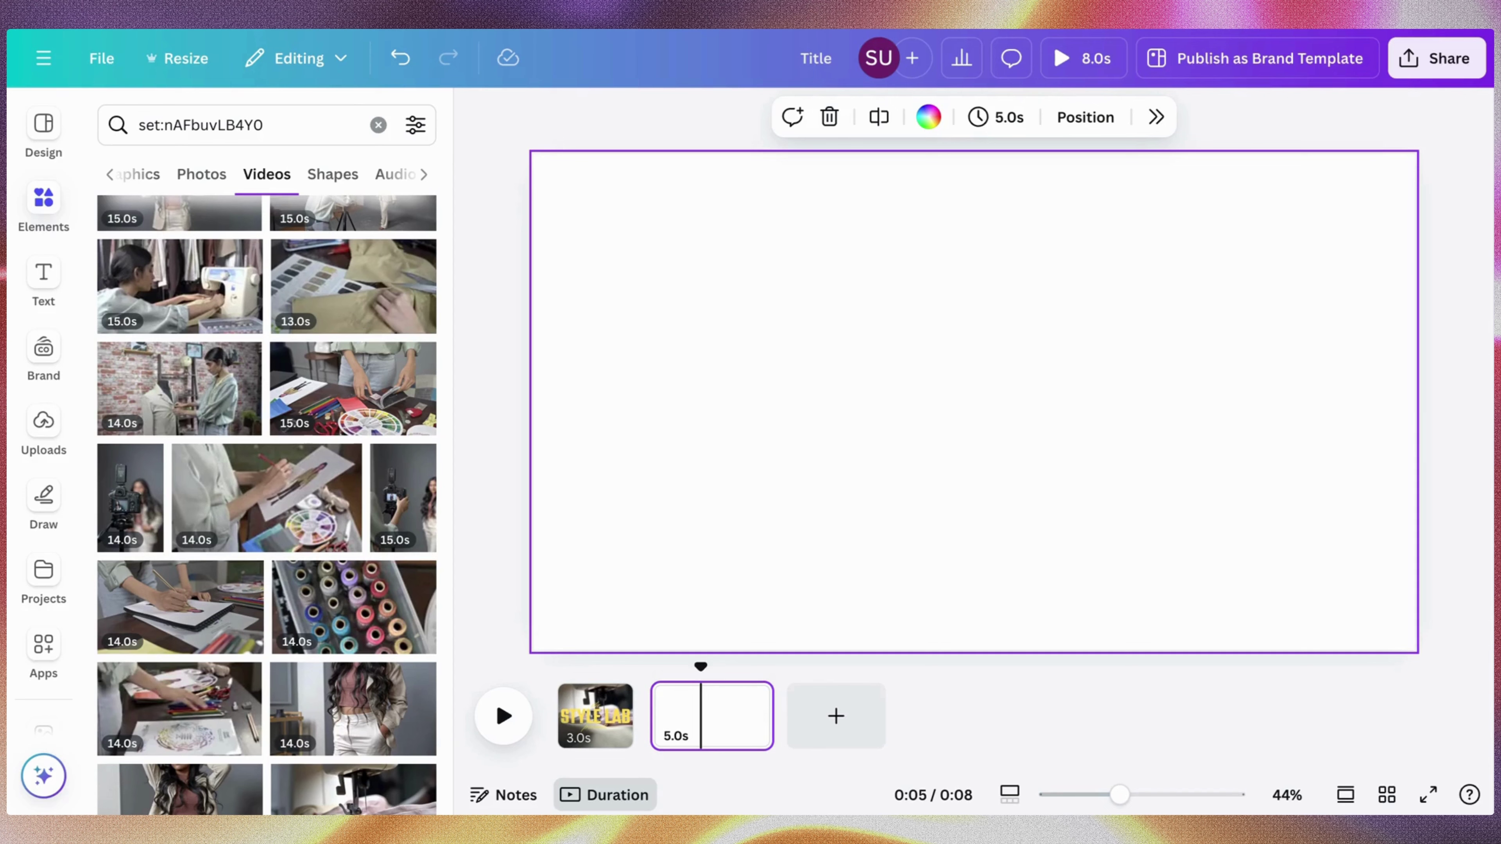
pyautogui.scroll(-4, 160, 553)
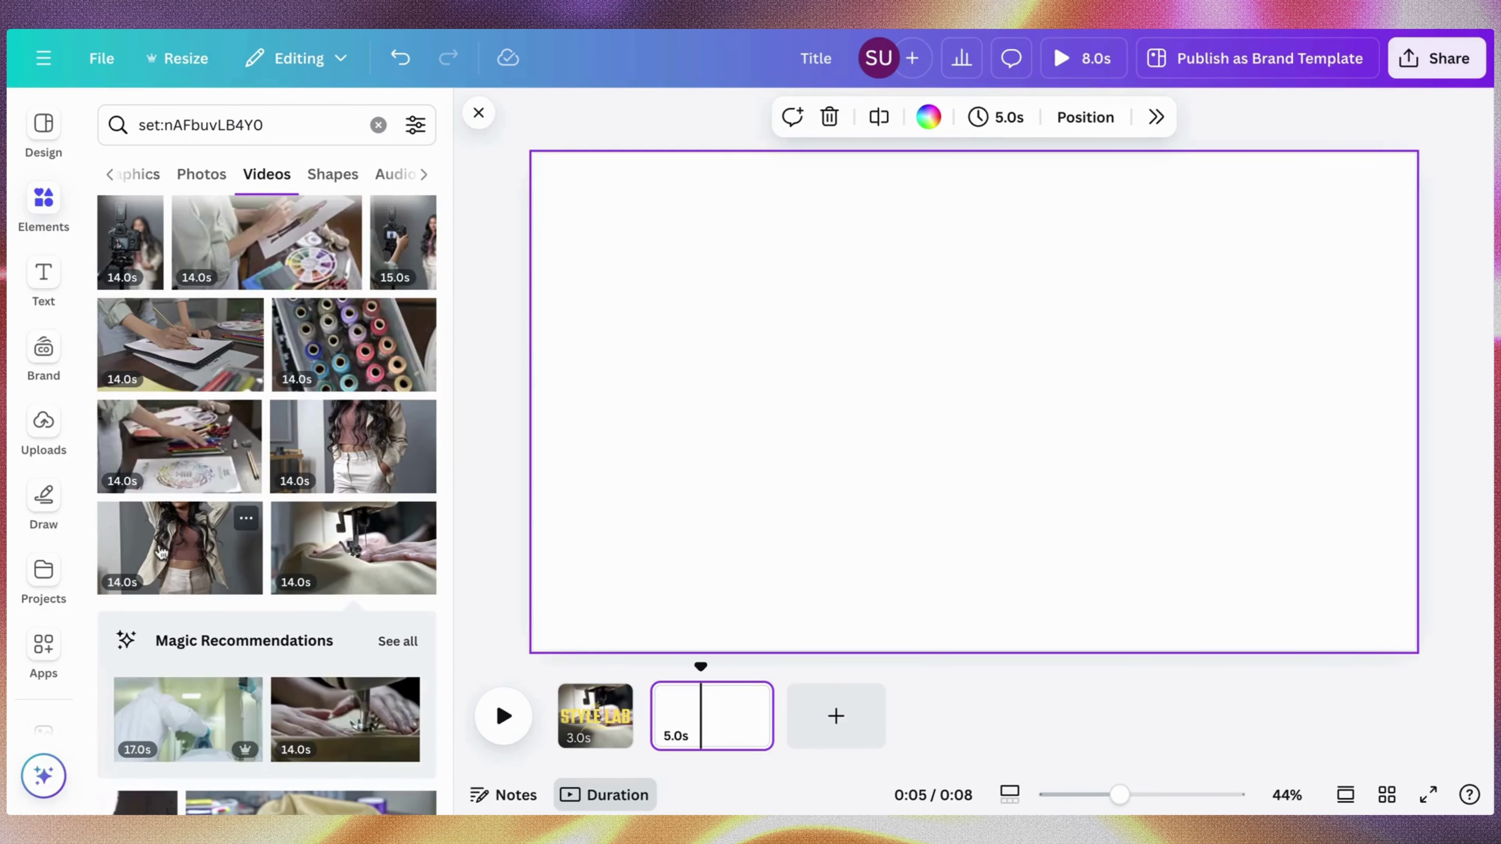
pyautogui.click(179, 541)
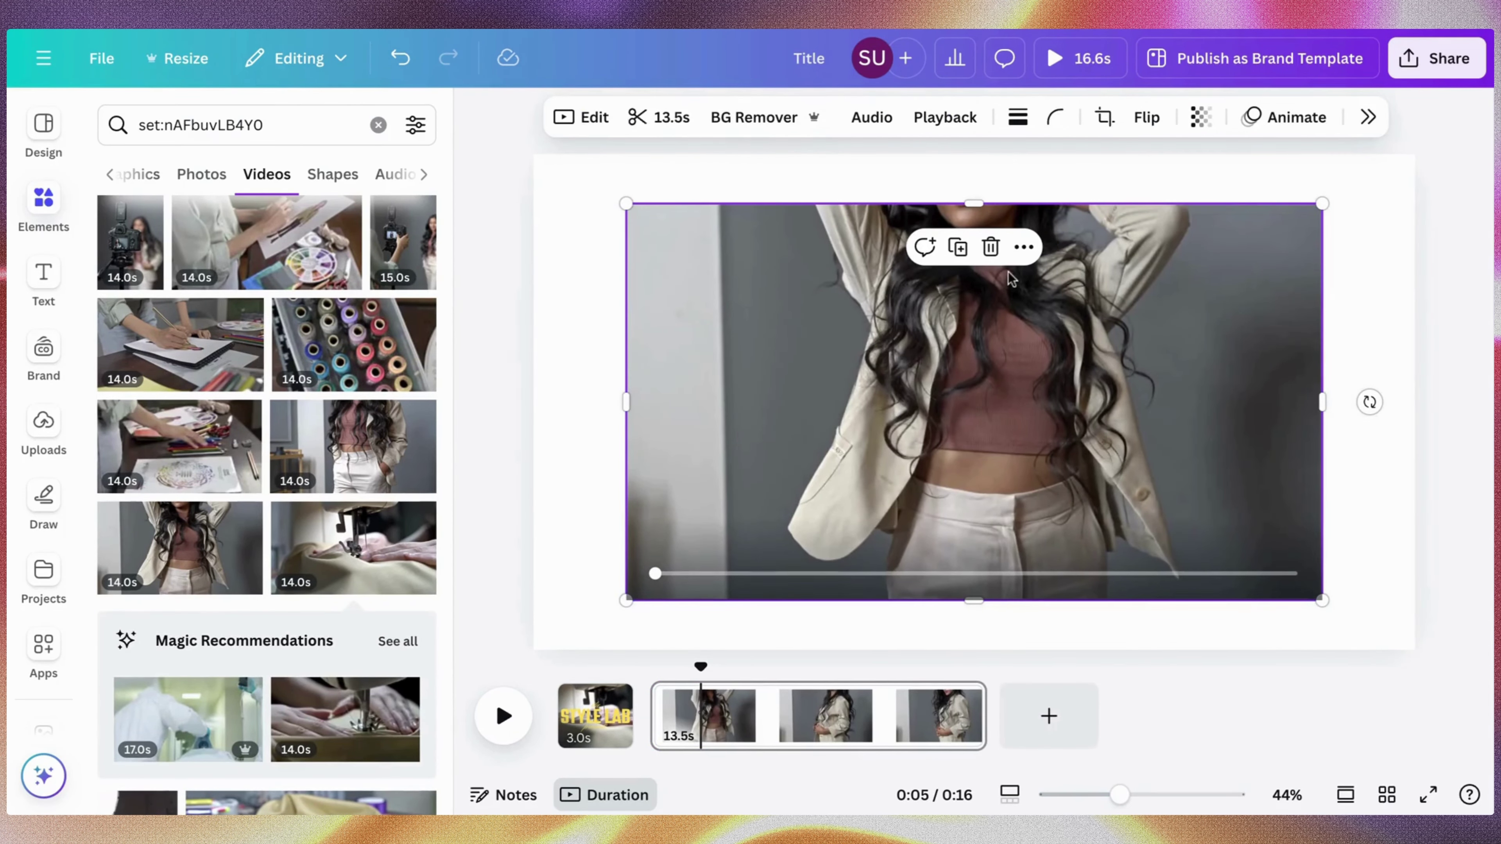
# Set the inserted jacket clip as the second page's background and close the media library
pyautogui.click(1018, 254)
pyautogui.click(1140, 767)
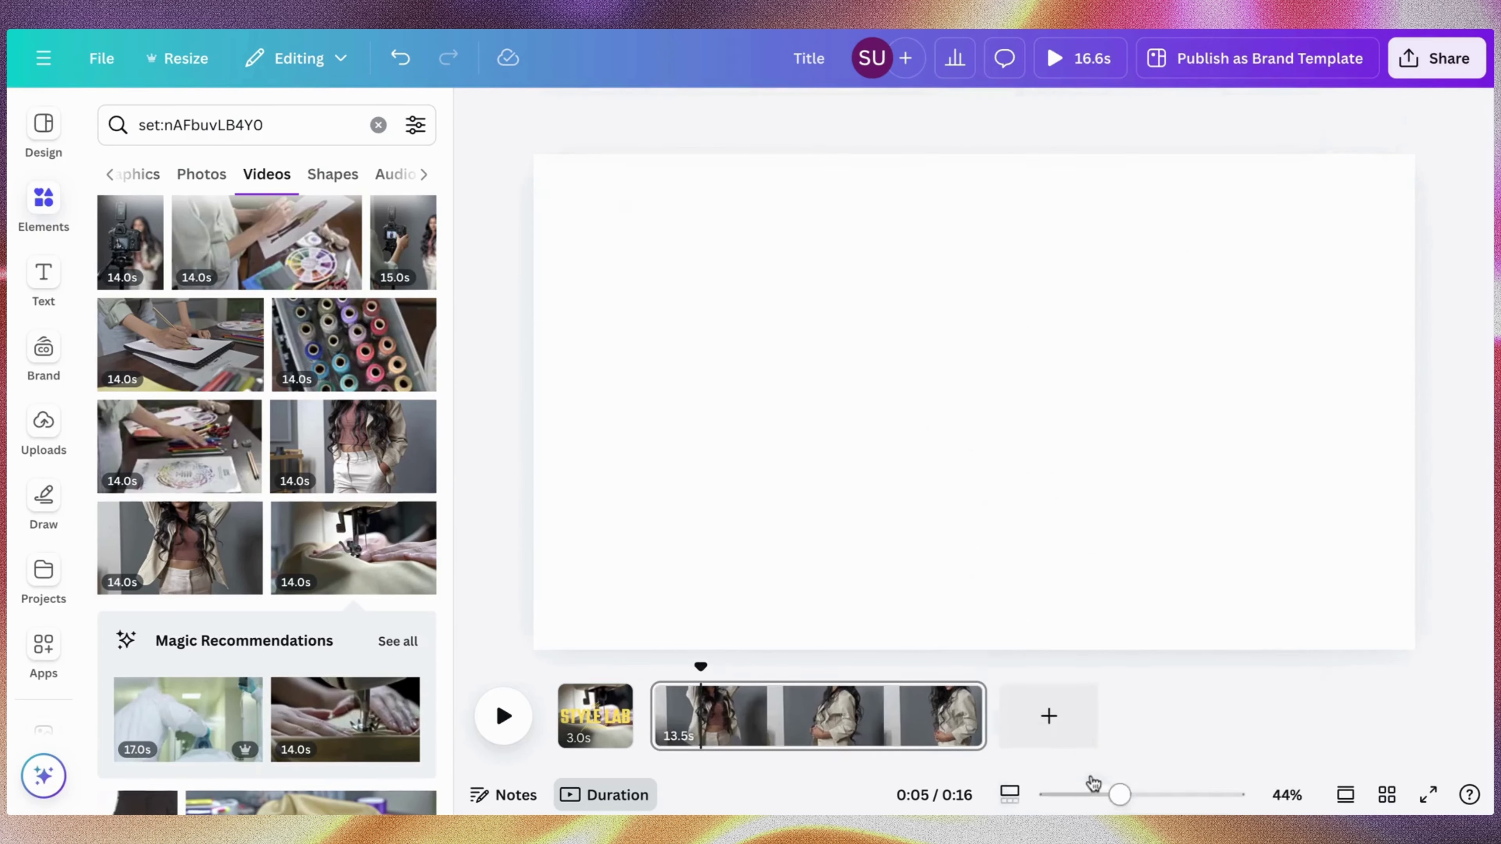
pyautogui.click(928, 467)
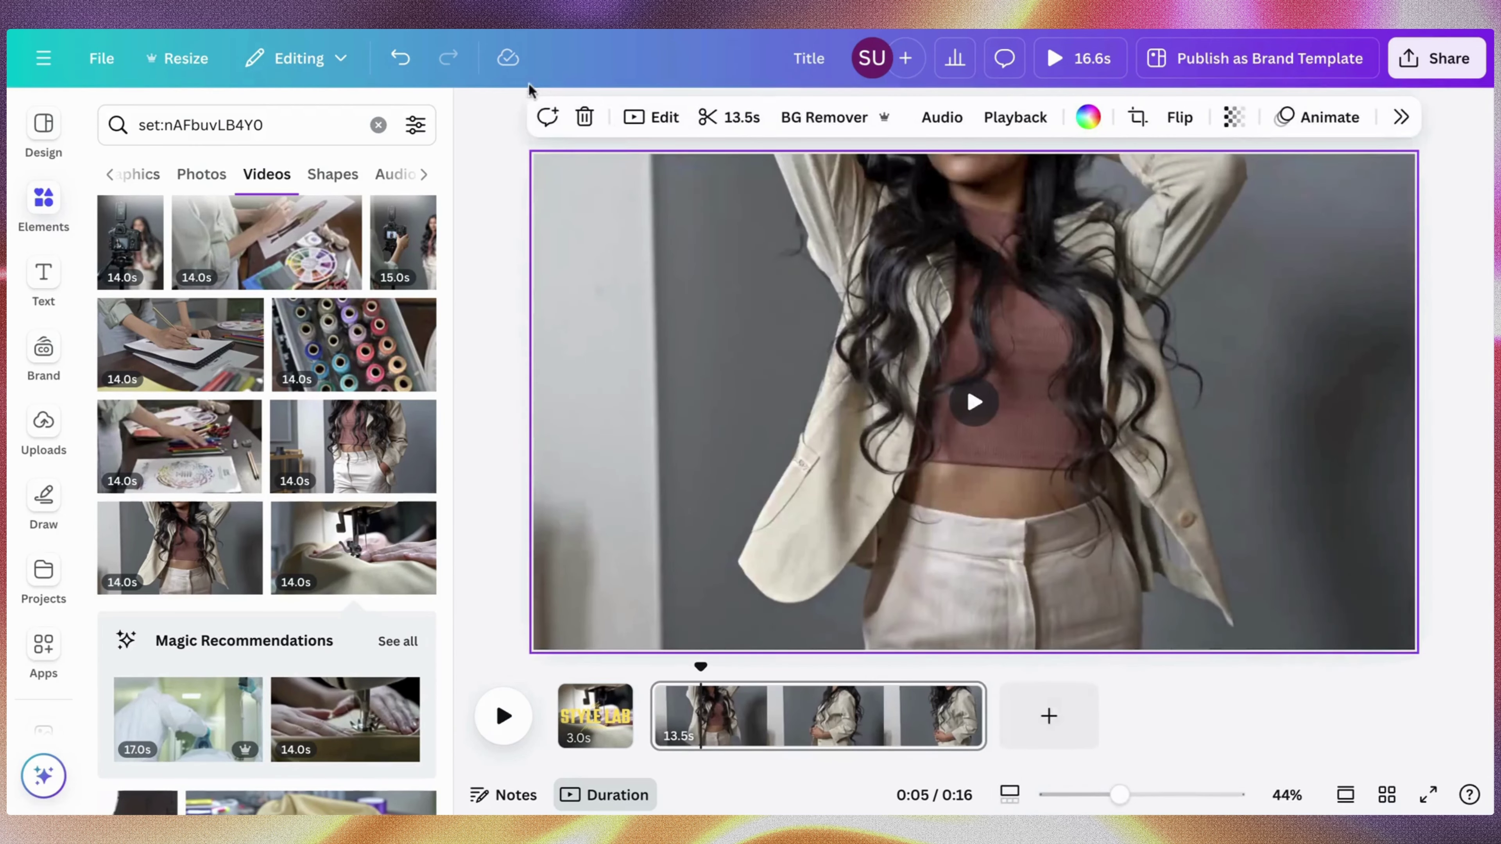
pyautogui.click(479, 115)
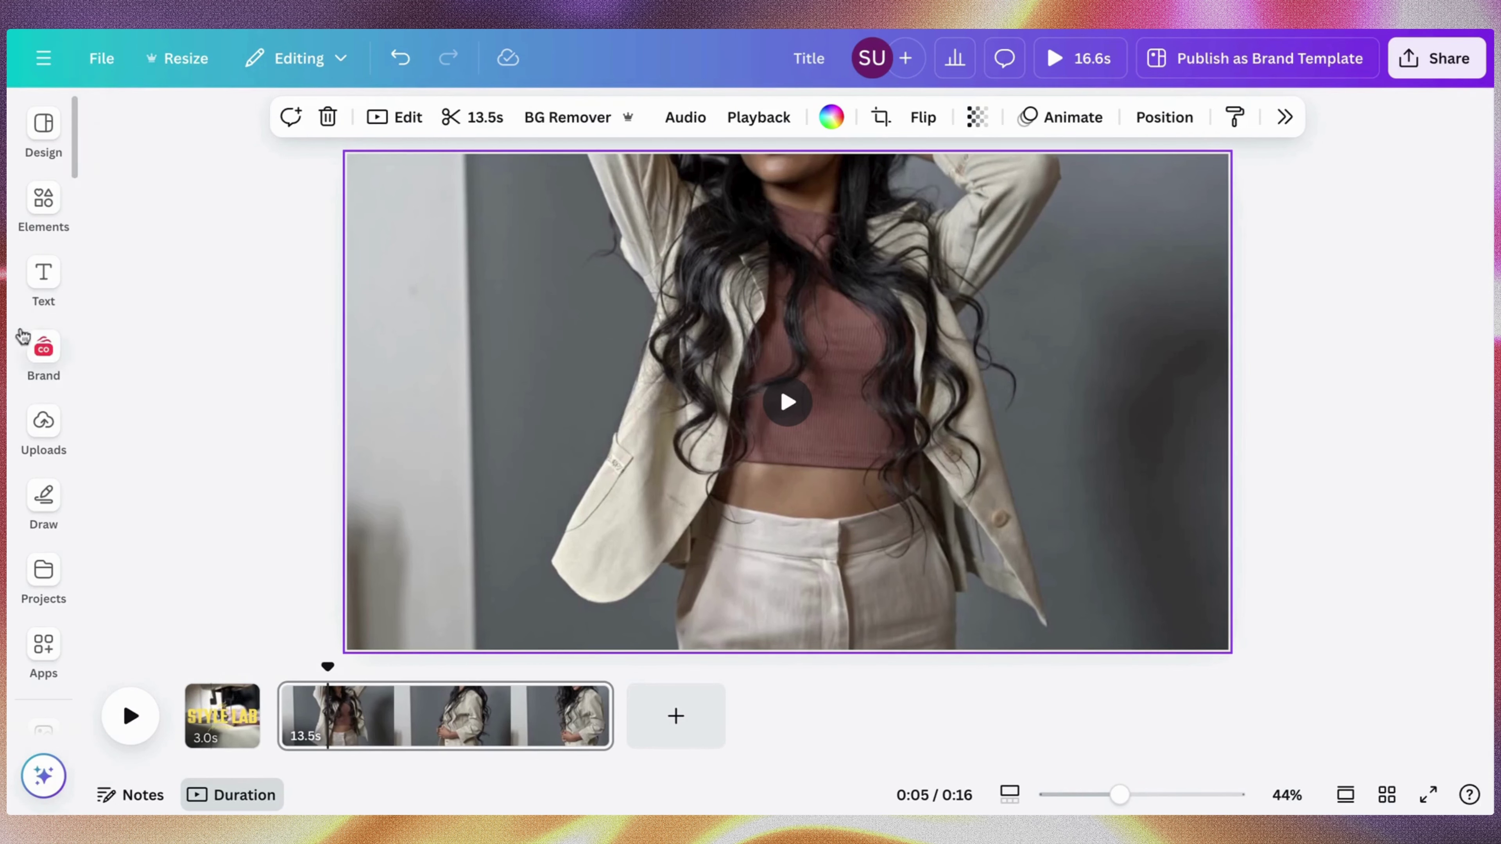
# Copy the STYLE LAB title from the first page and paste it onto the page with the jacket clip
pyautogui.click(42, 277)
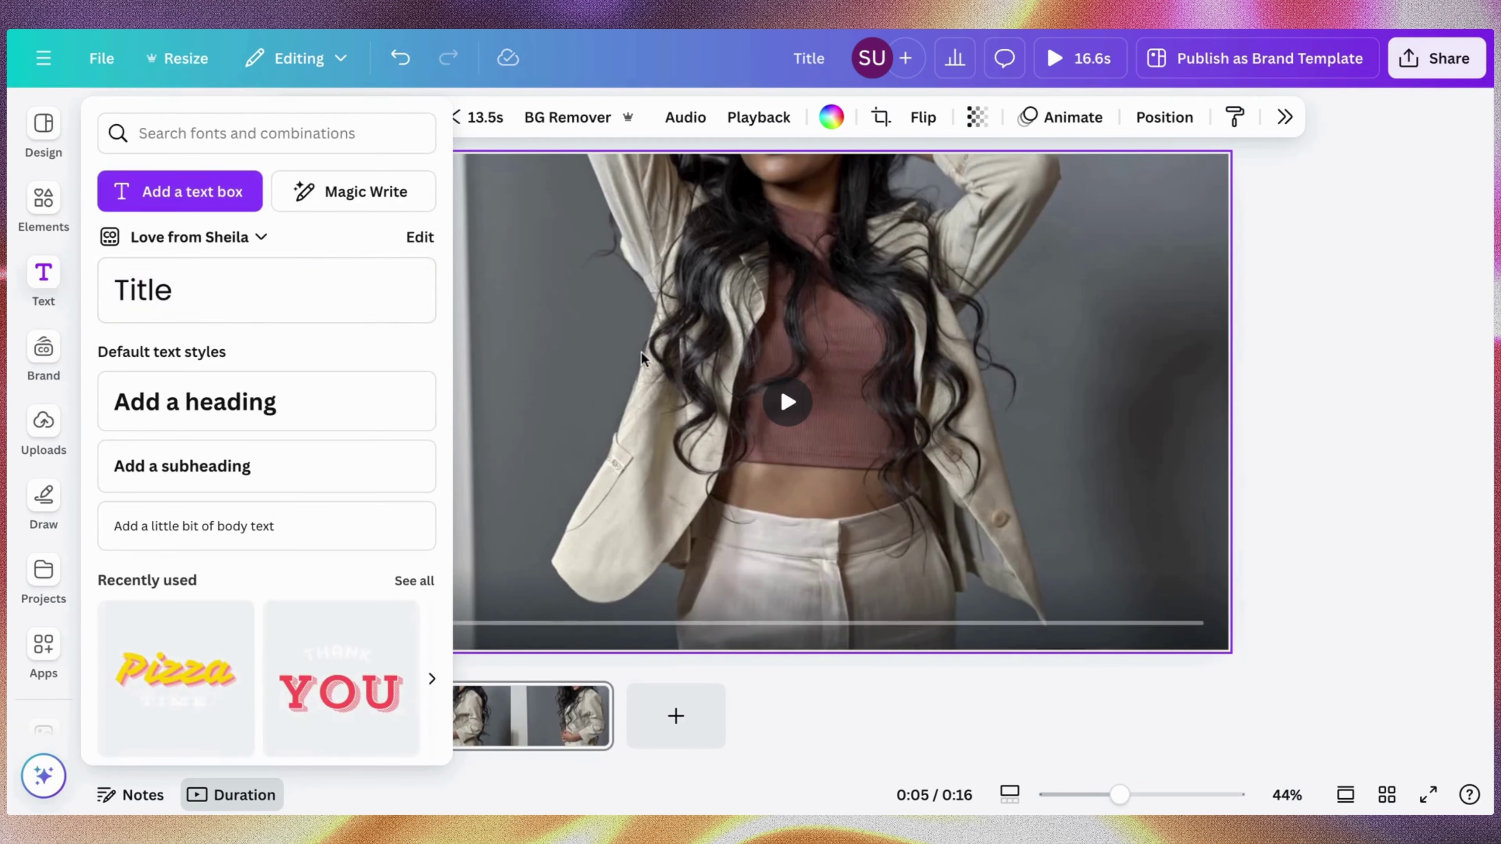
pyautogui.click(43, 278)
pyautogui.click(231, 719)
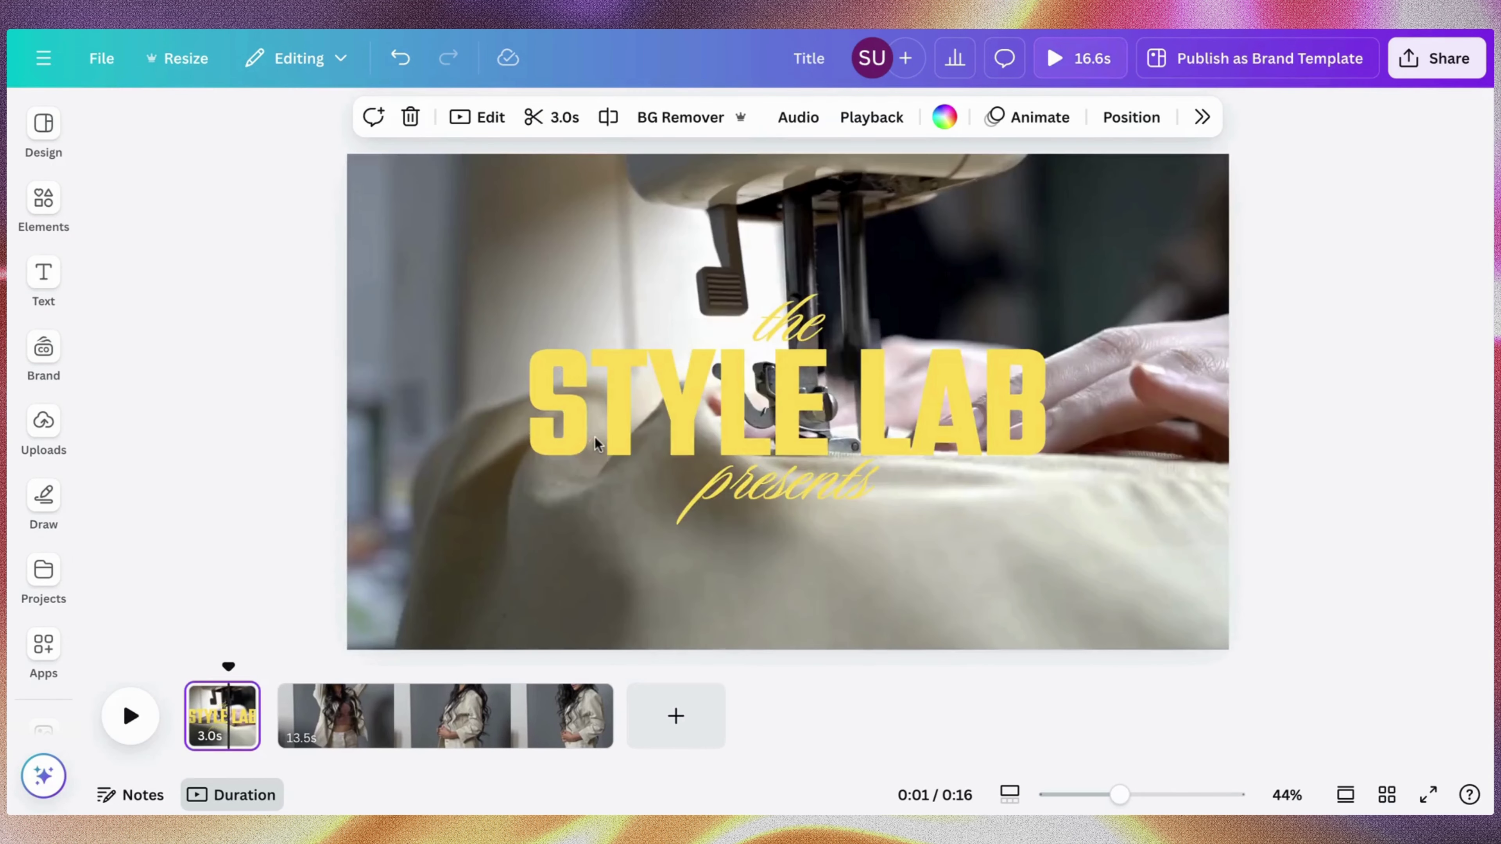
pyautogui.click(599, 438)
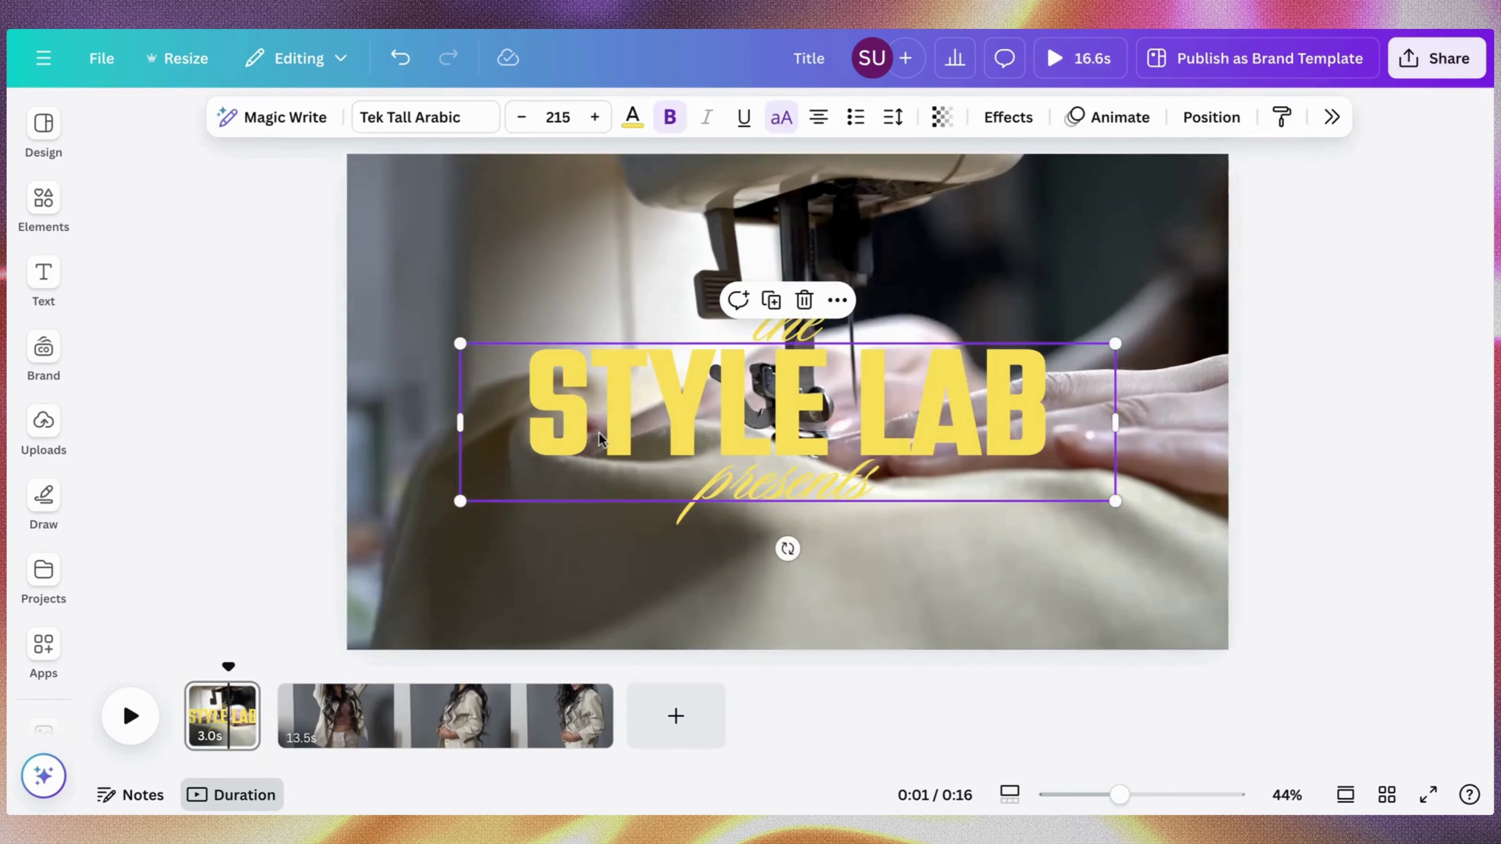
pyautogui.click(837, 300)
pyautogui.click(881, 349)
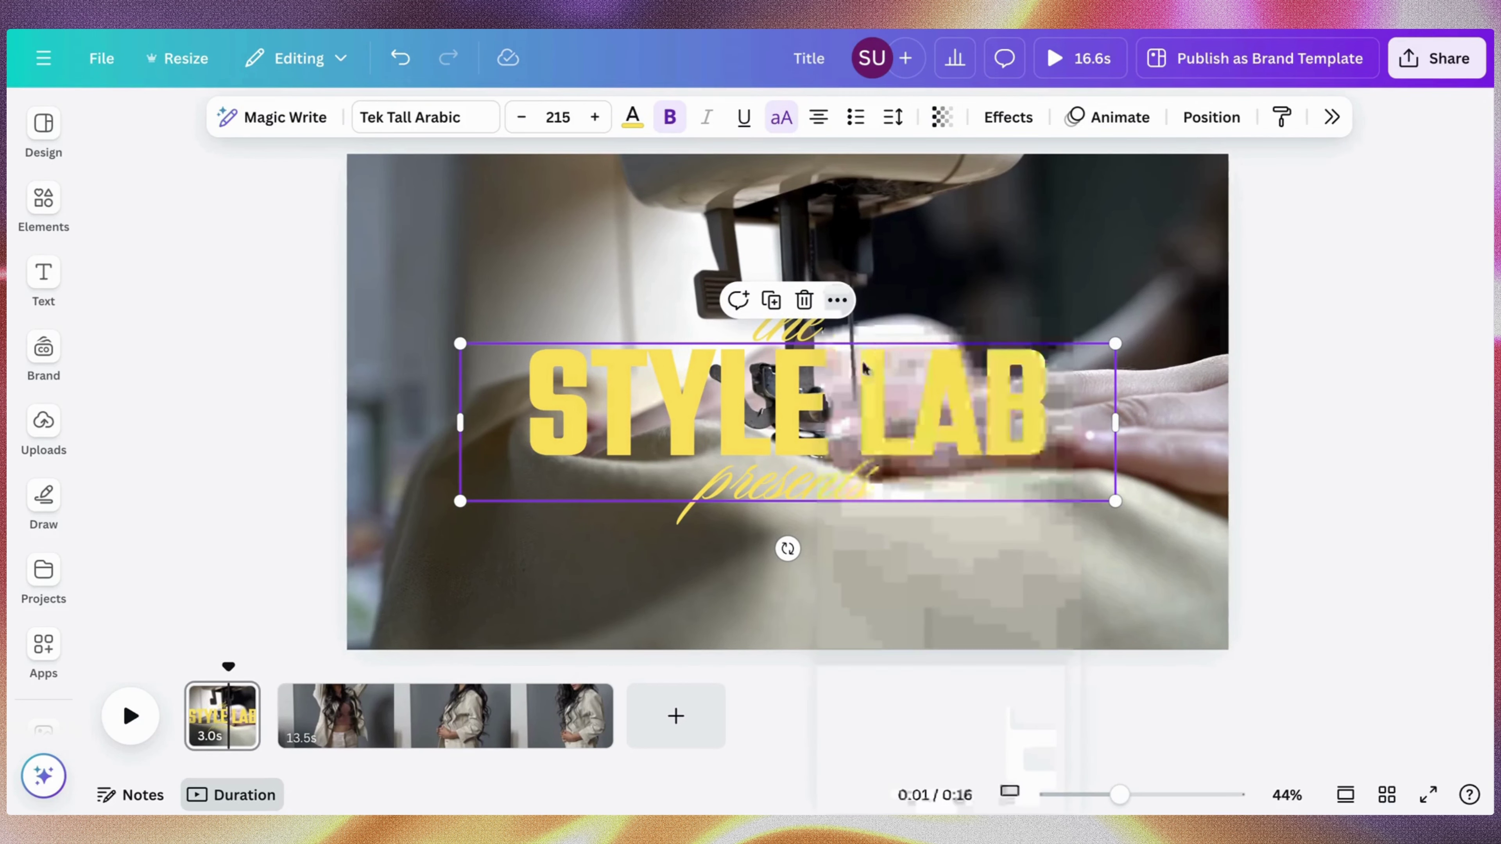
pyautogui.click(390, 715)
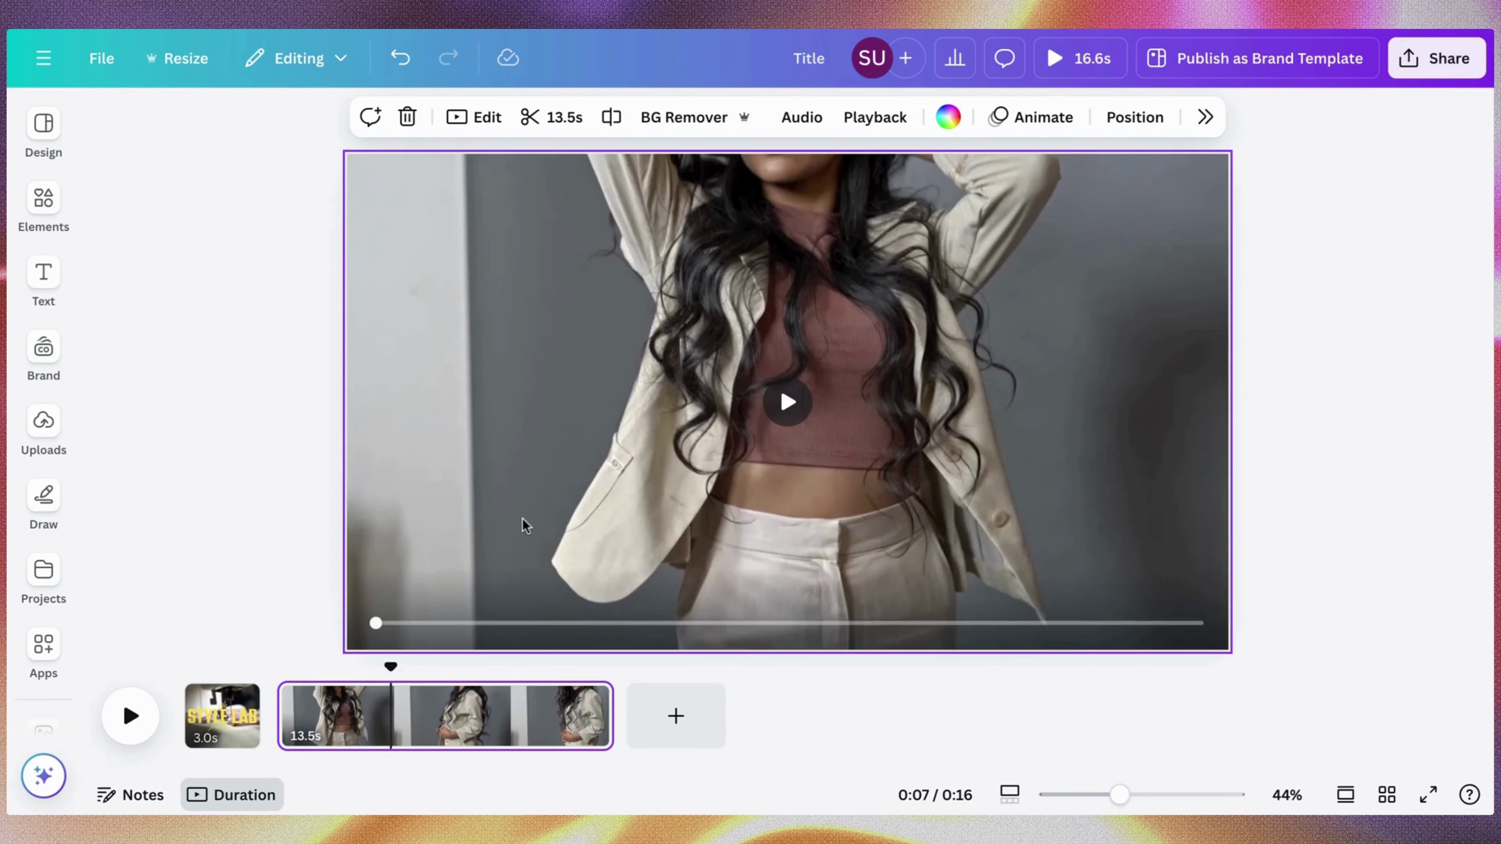
pyautogui.hotkey('ctrl', 'v')
# Replace the pasted title's text on the second page with SERAPHINA
pyautogui.doubleClick(597, 467)
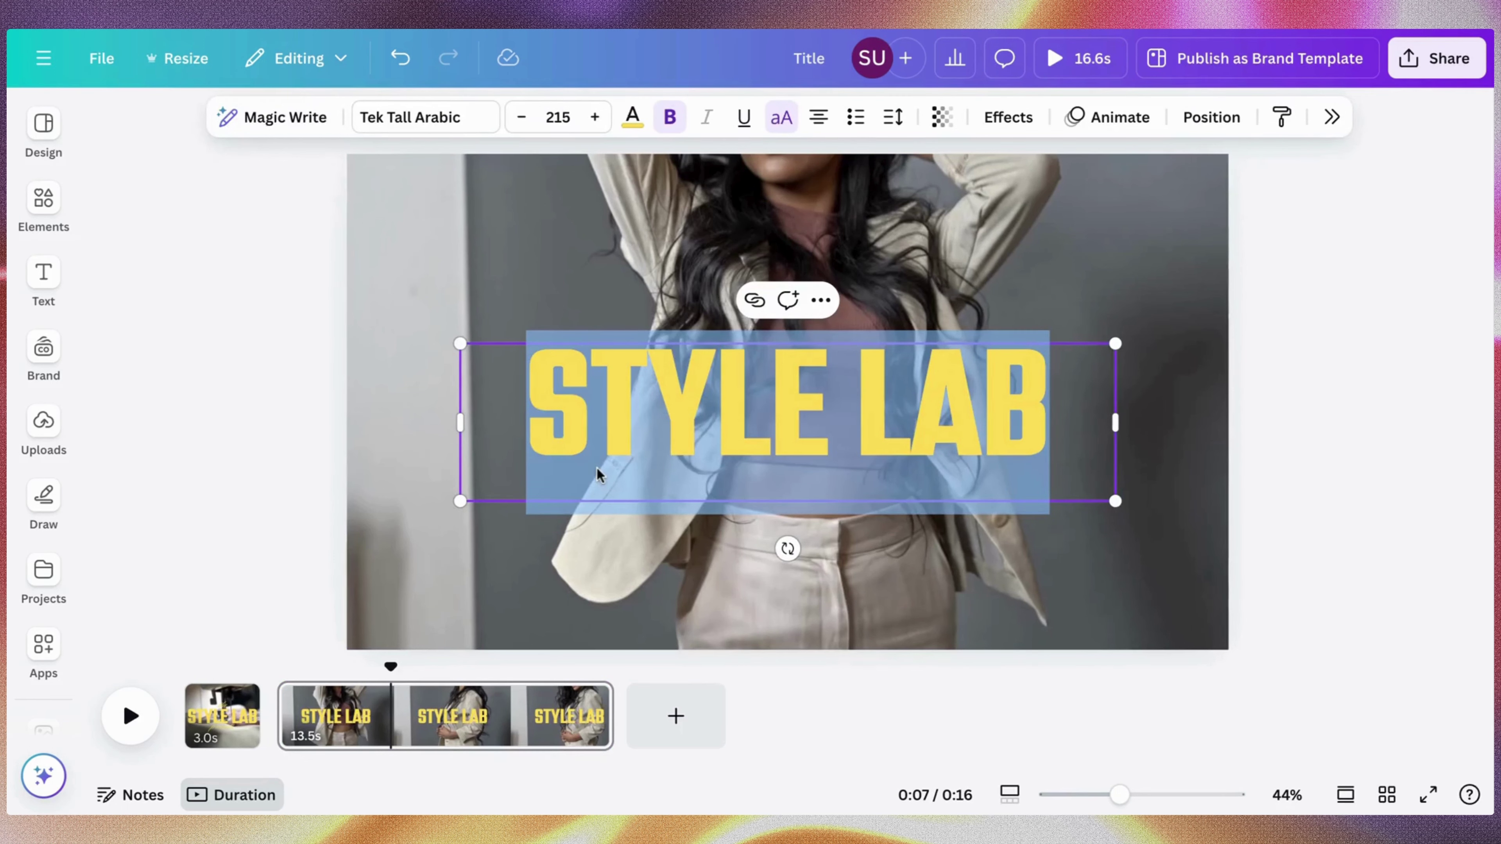
pyautogui.write('SE')
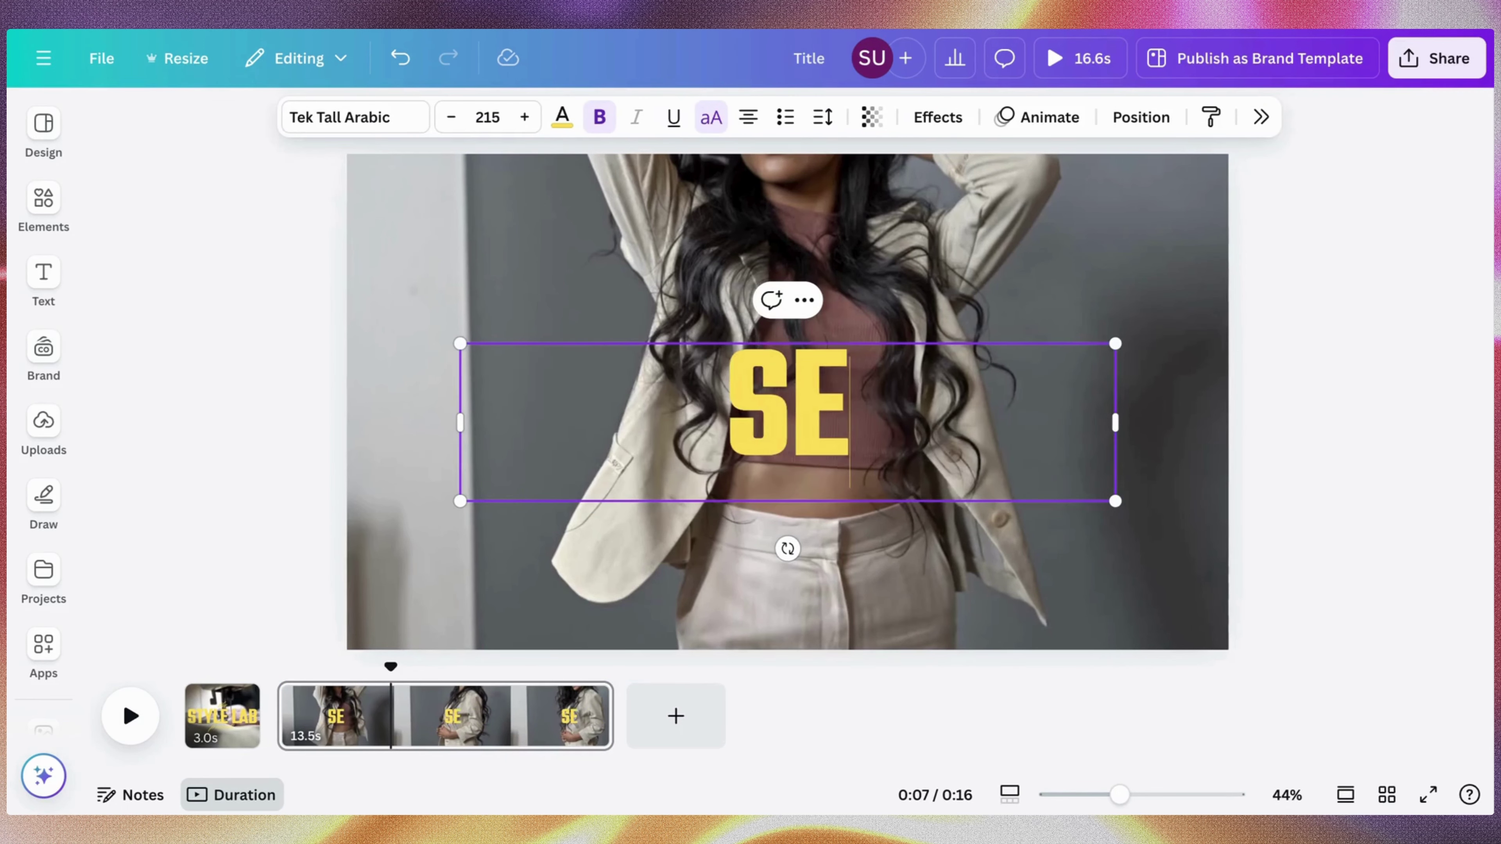
pyautogui.write('RAPHINA')
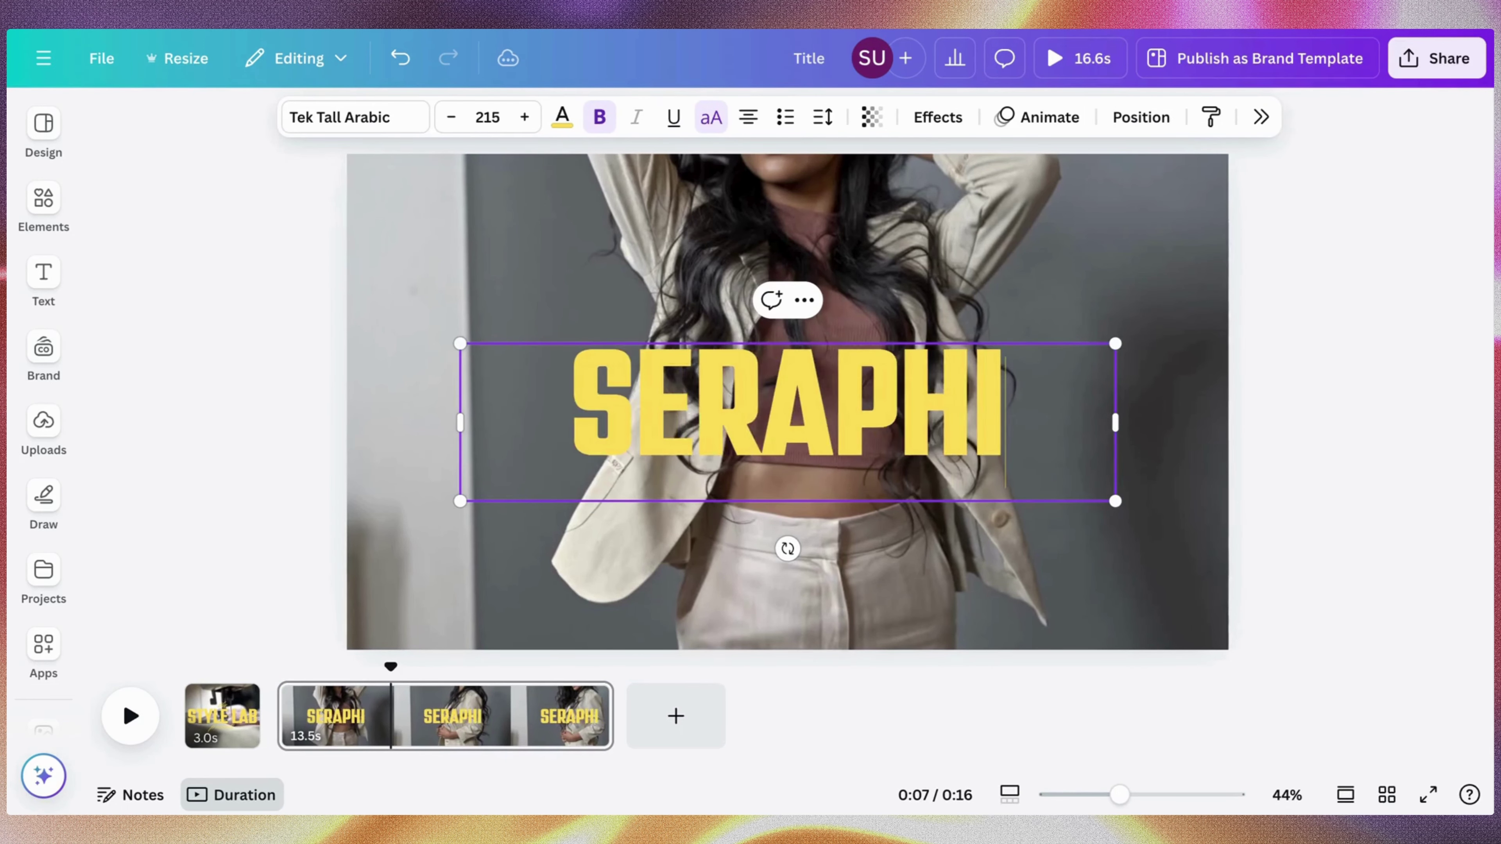
pyautogui.click(1115, 294)
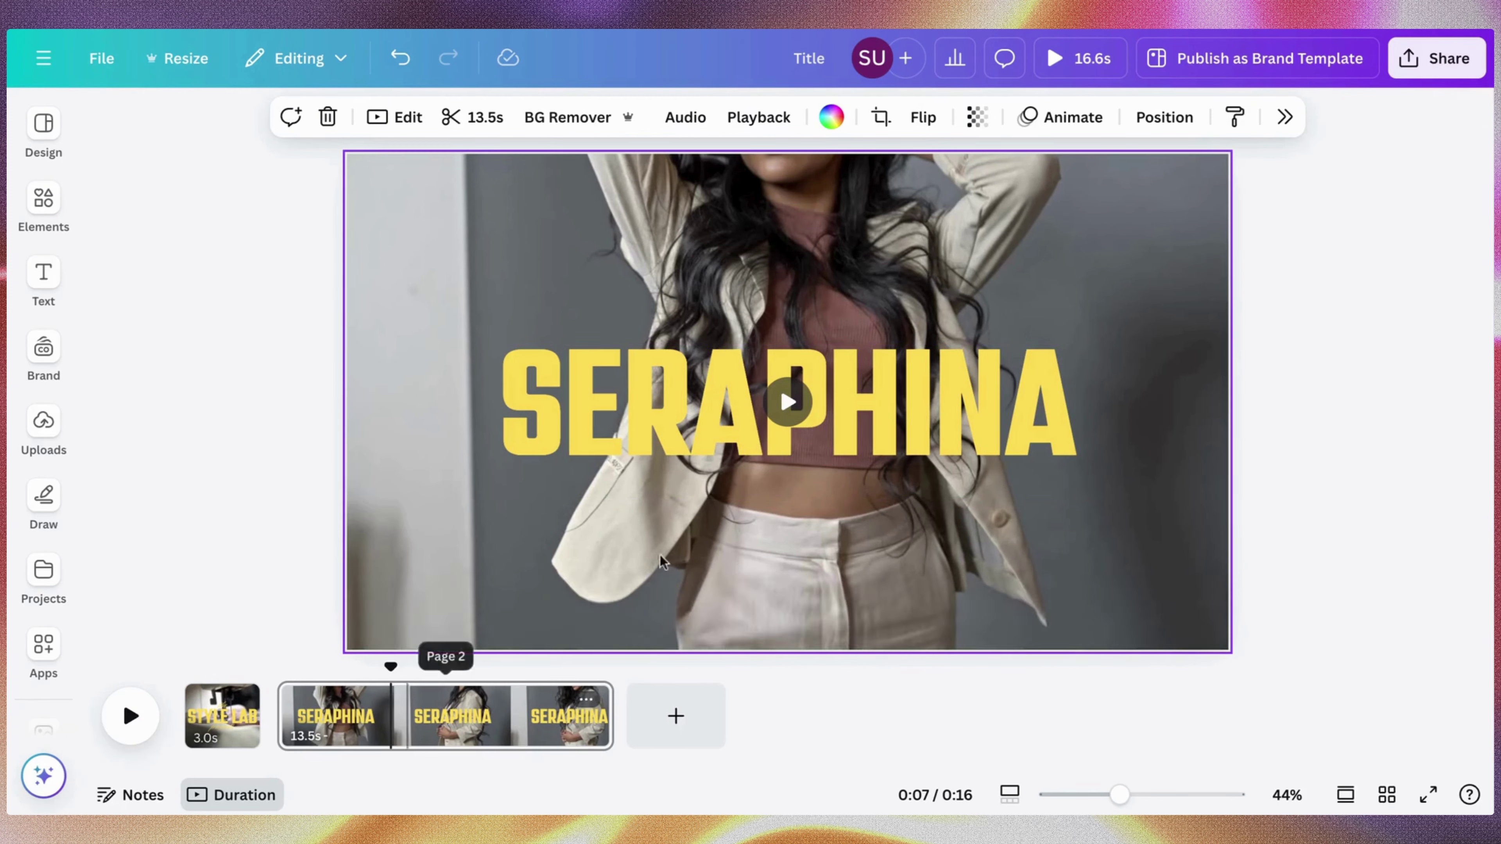
pyautogui.click(785, 444)
# Copy the script text "presents" from the first page onto the second page, beneath the SERAPHINA title
pyautogui.click(220, 713)
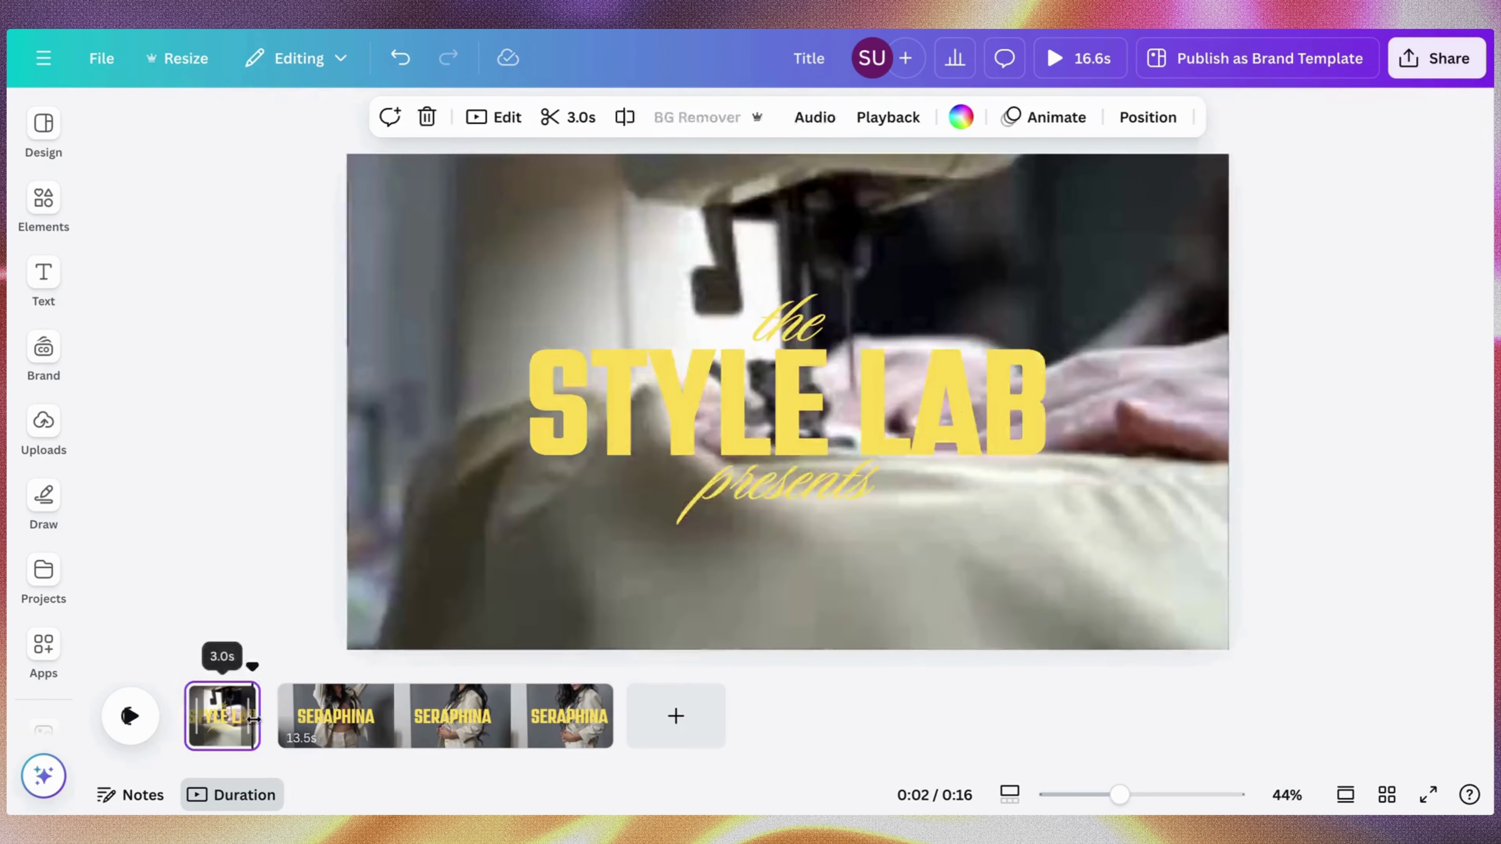
pyautogui.click(731, 497)
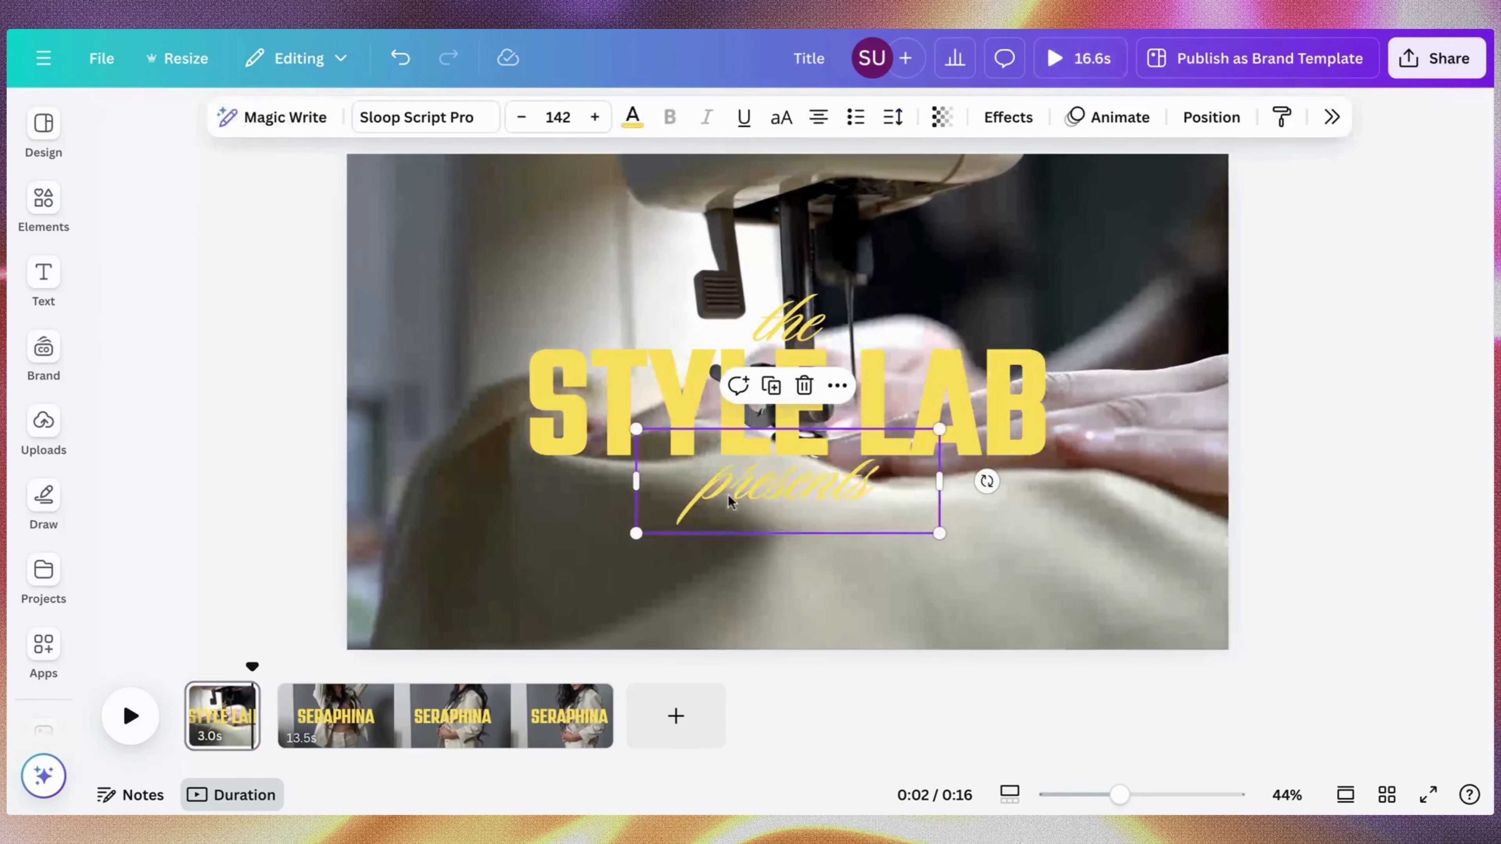
pyautogui.click(449, 733)
pyautogui.click(711, 547)
pyautogui.click(712, 551)
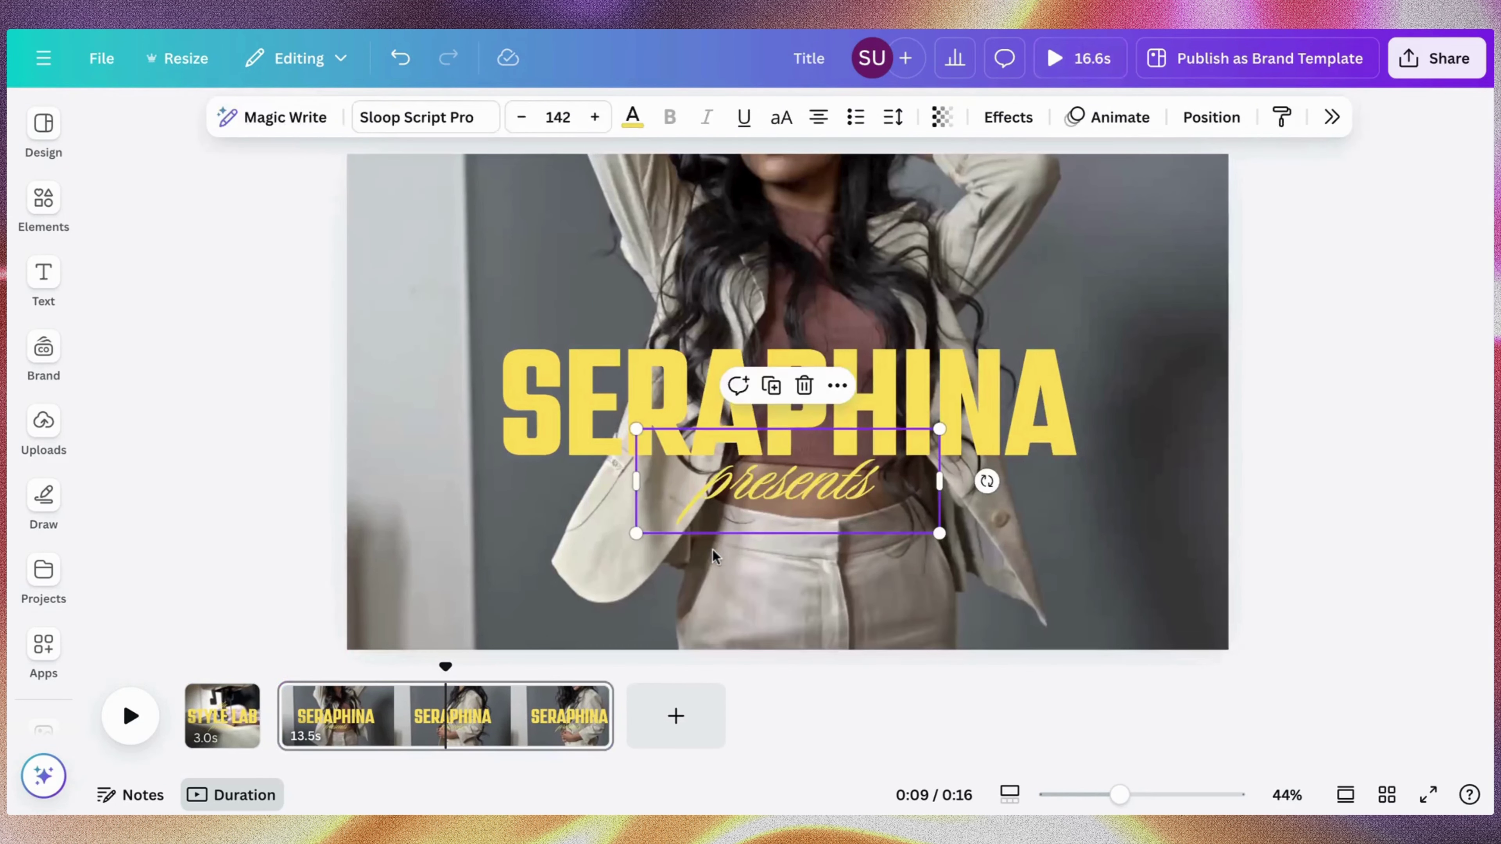
# Change the copied script text on the second page to "collection"
pyautogui.doubleClick(742, 501)
pyautogui.write('coll')
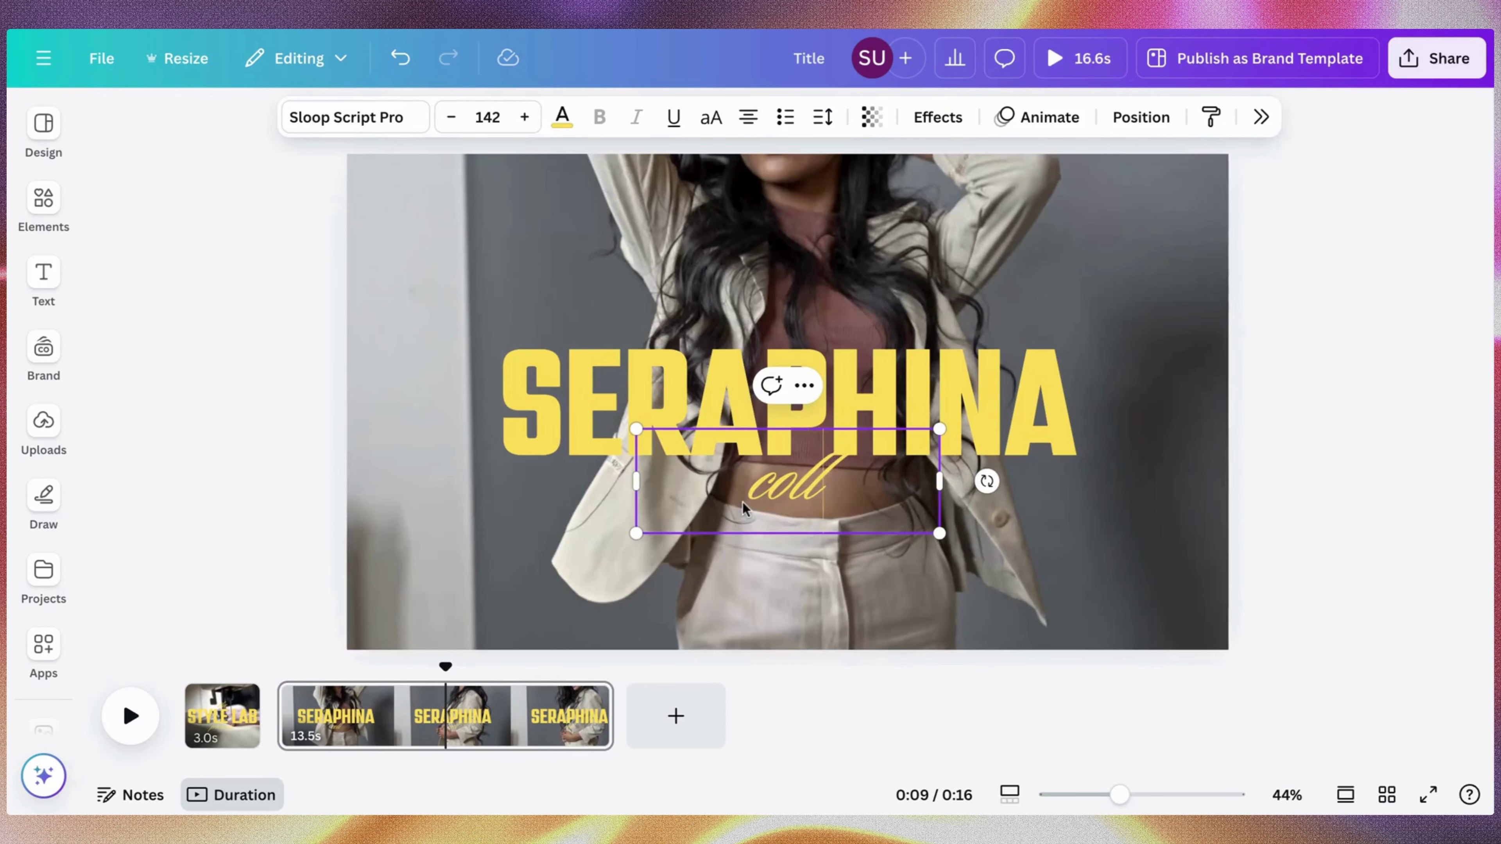
pyautogui.write('ection')
pyautogui.click(1043, 472)
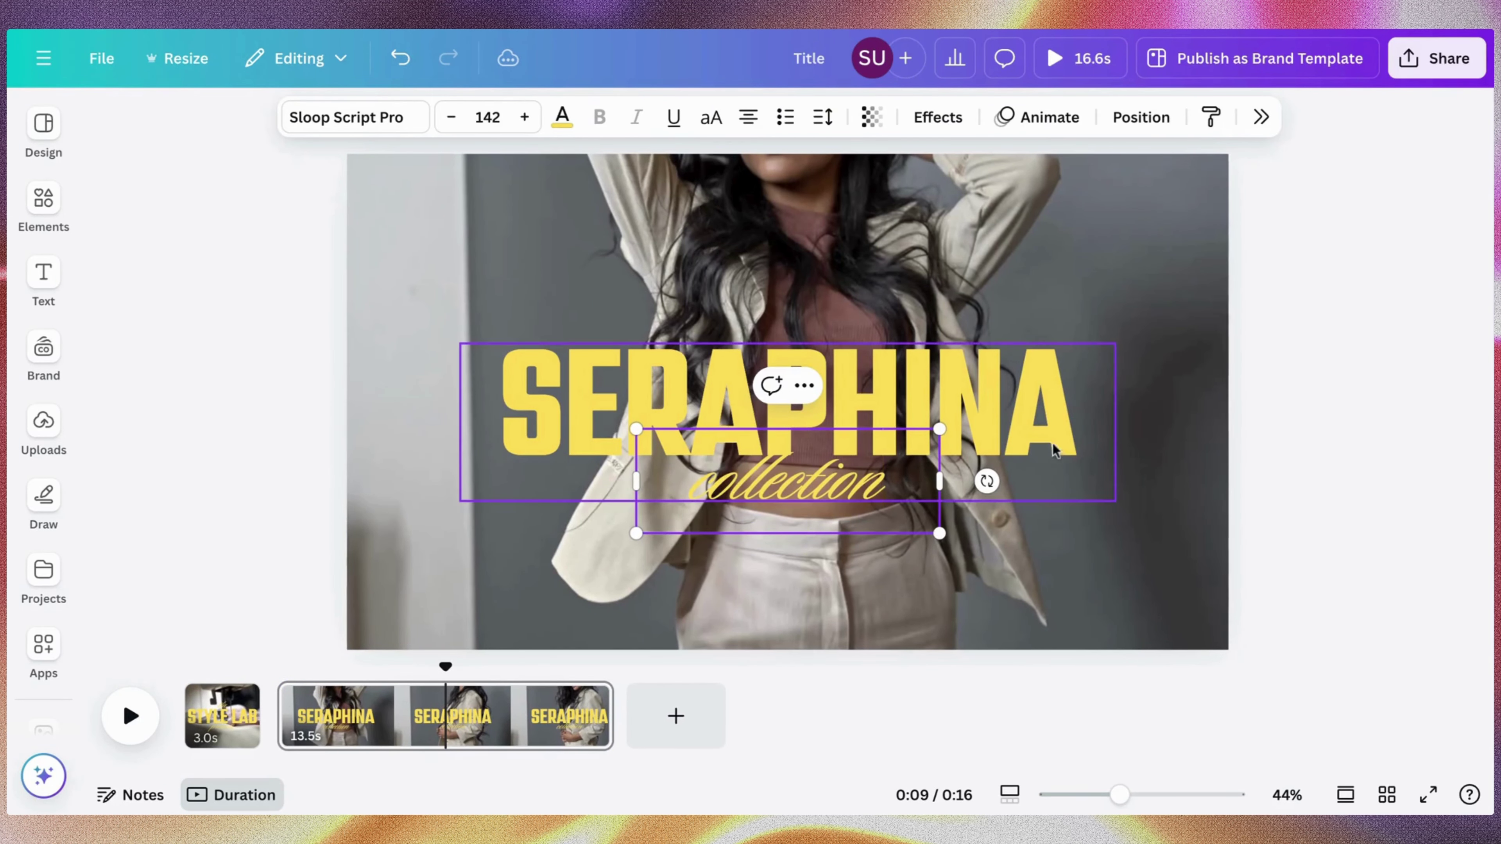
pyautogui.click(934, 503)
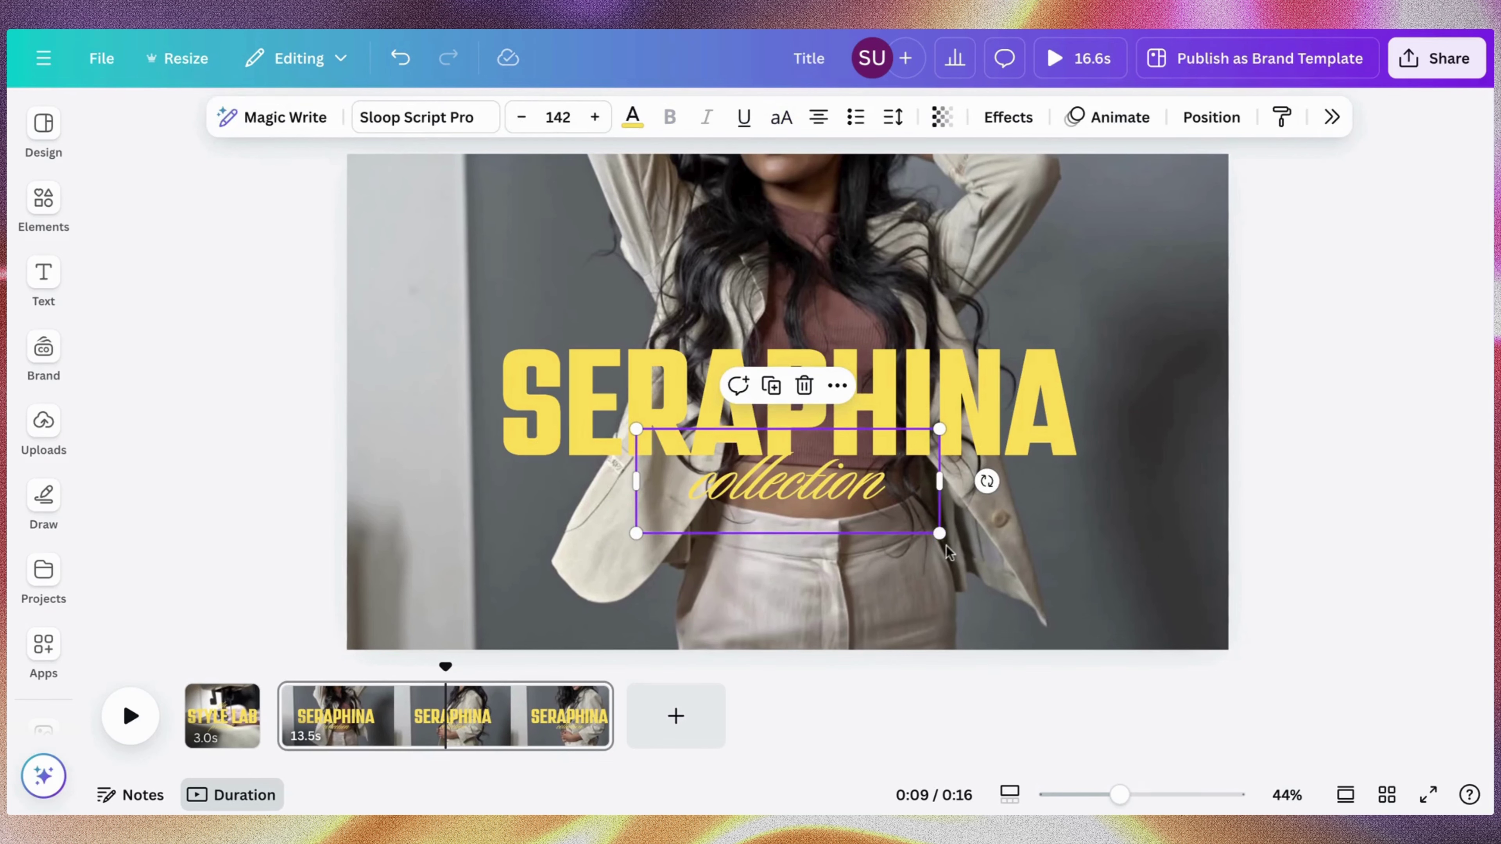
# Enlarge the "collection" script text, keeping it centered just beneath the SERAPHINA title
pyautogui.click(946, 545)
pyautogui.click(919, 517)
pyautogui.moveTo(941, 532); pyautogui.dragTo(896, 494)
pyautogui.click(1212, 371)
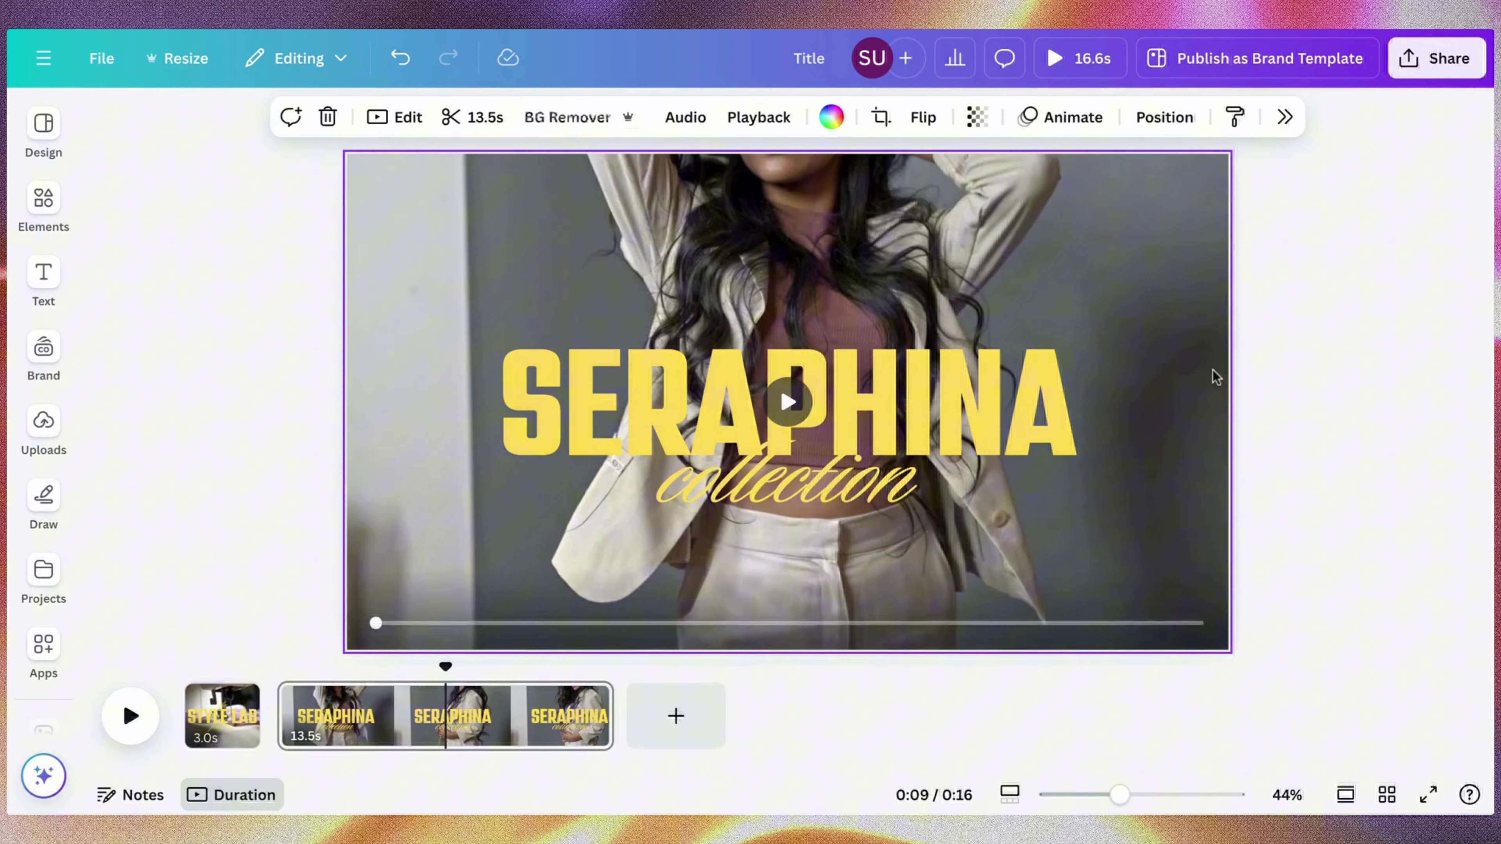
# Slightly widen the letter spacing of the SERAPHINA title and play a preview of the video
pyautogui.click(1025, 419)
pyautogui.click(906, 124)
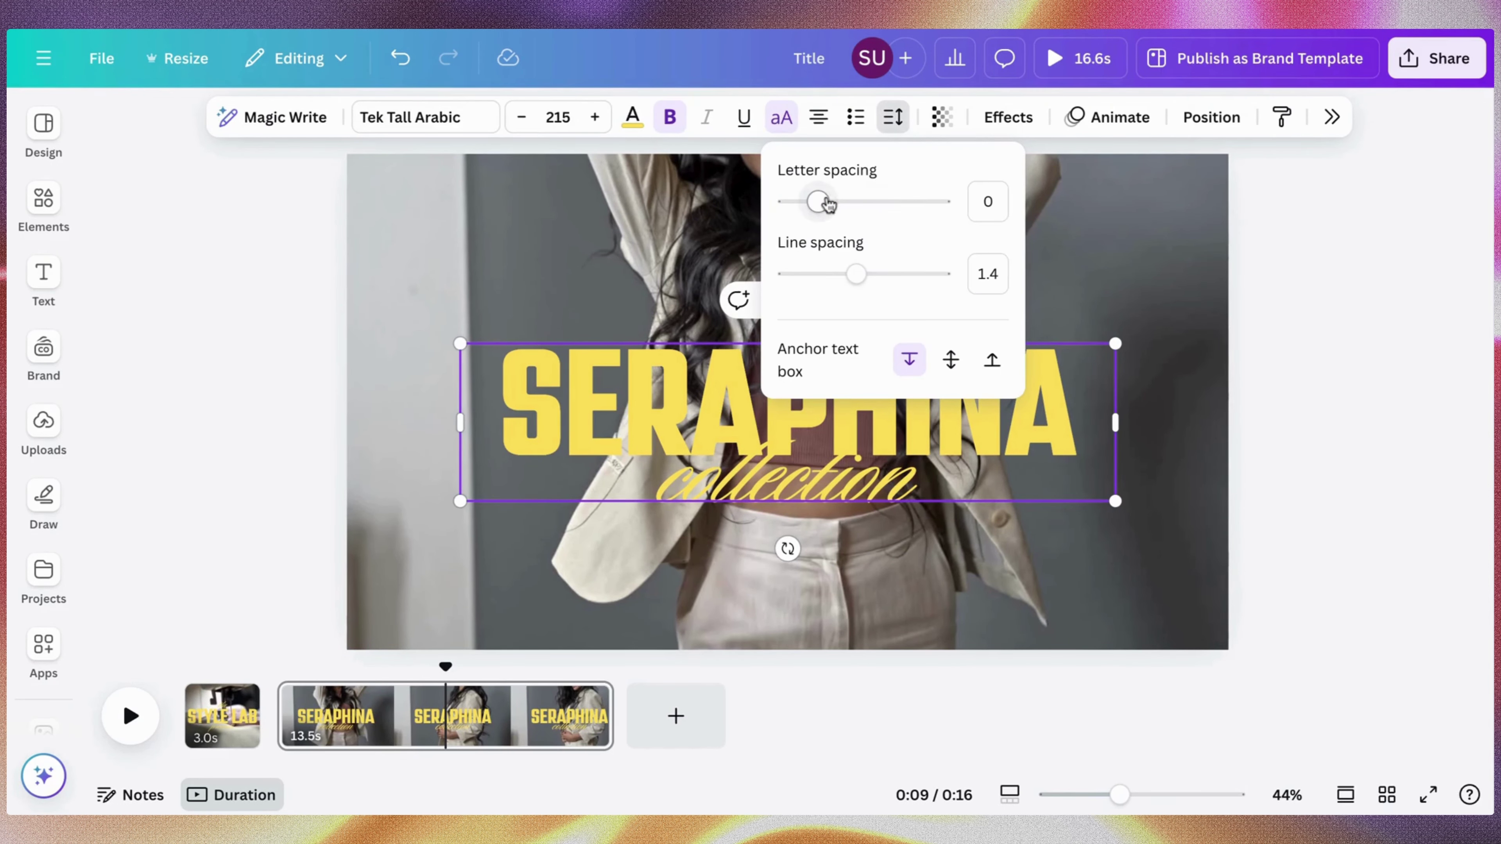
pyautogui.moveTo(828, 204); pyautogui.dragTo(824, 204)
pyautogui.moveTo(823, 204); pyautogui.dragTo(822, 204)
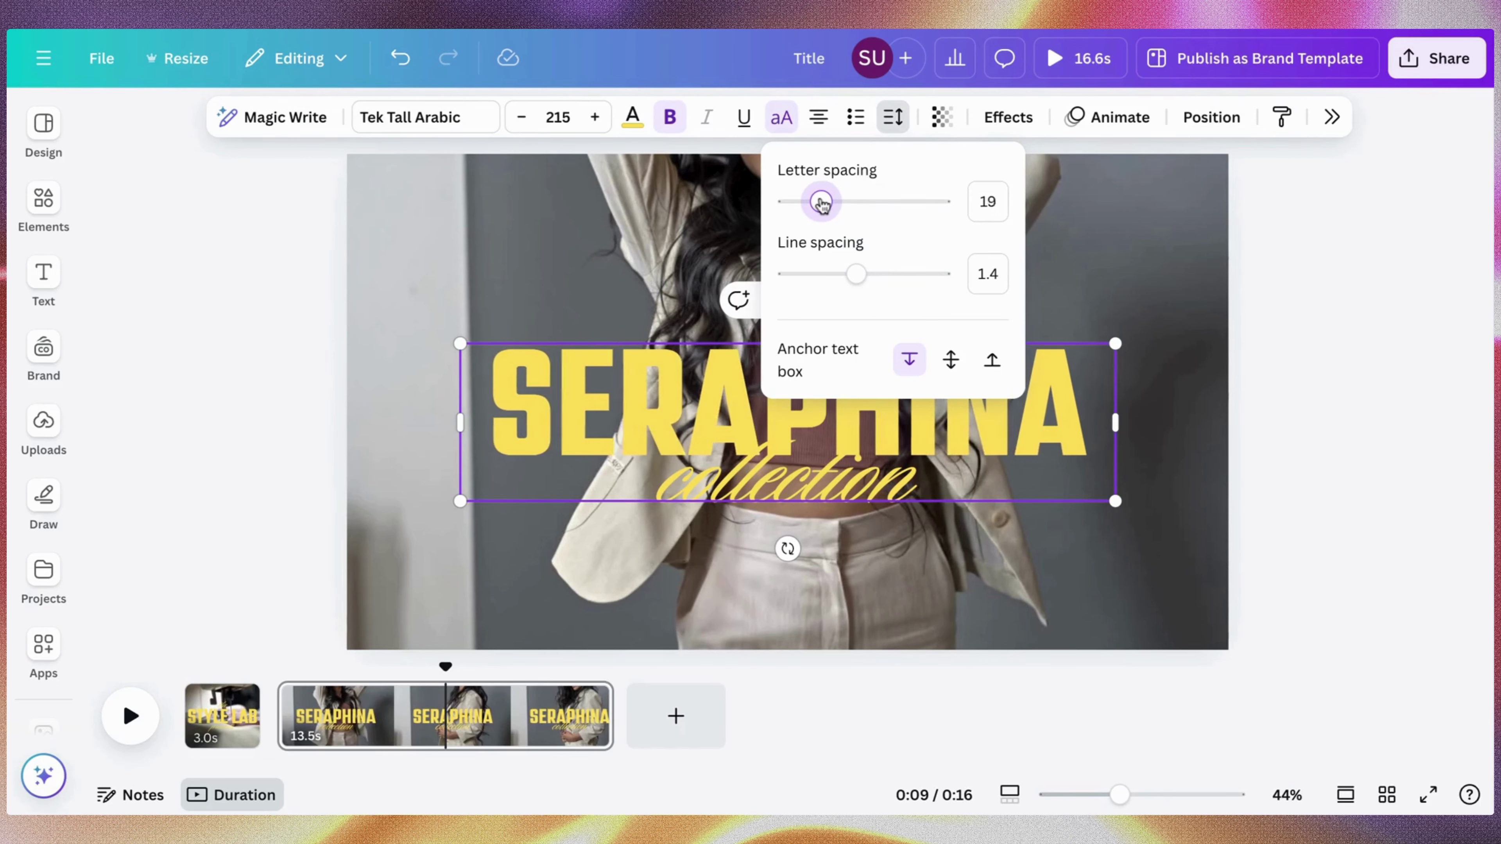
pyautogui.click(1211, 299)
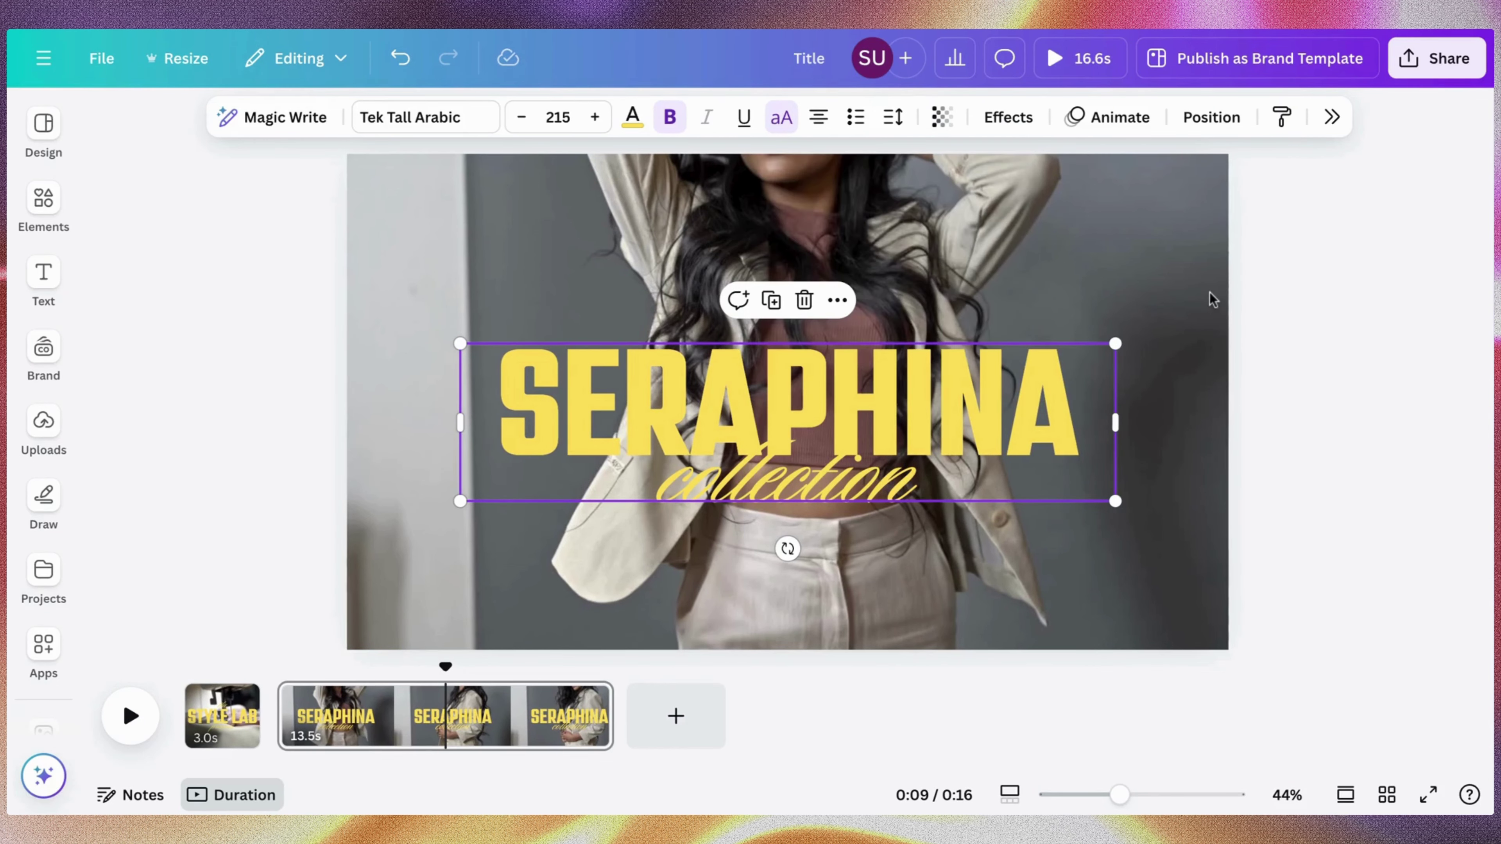
pyautogui.click(1203, 225)
pyautogui.click(1091, 53)
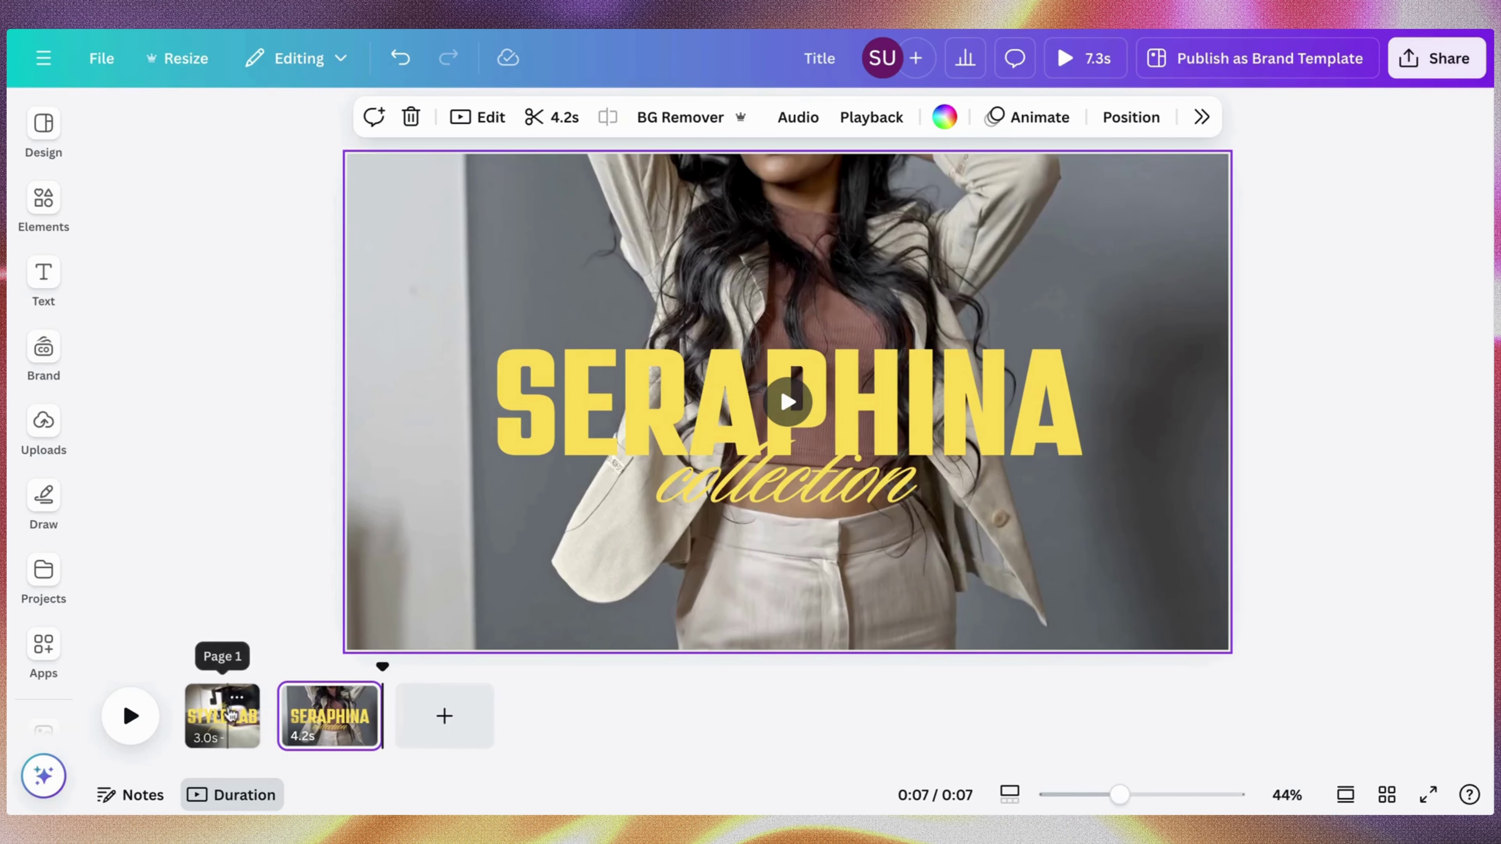
# Add a Flow transition between the STYLE LAB page and the SERAPHINA page
pyautogui.click(239, 722)
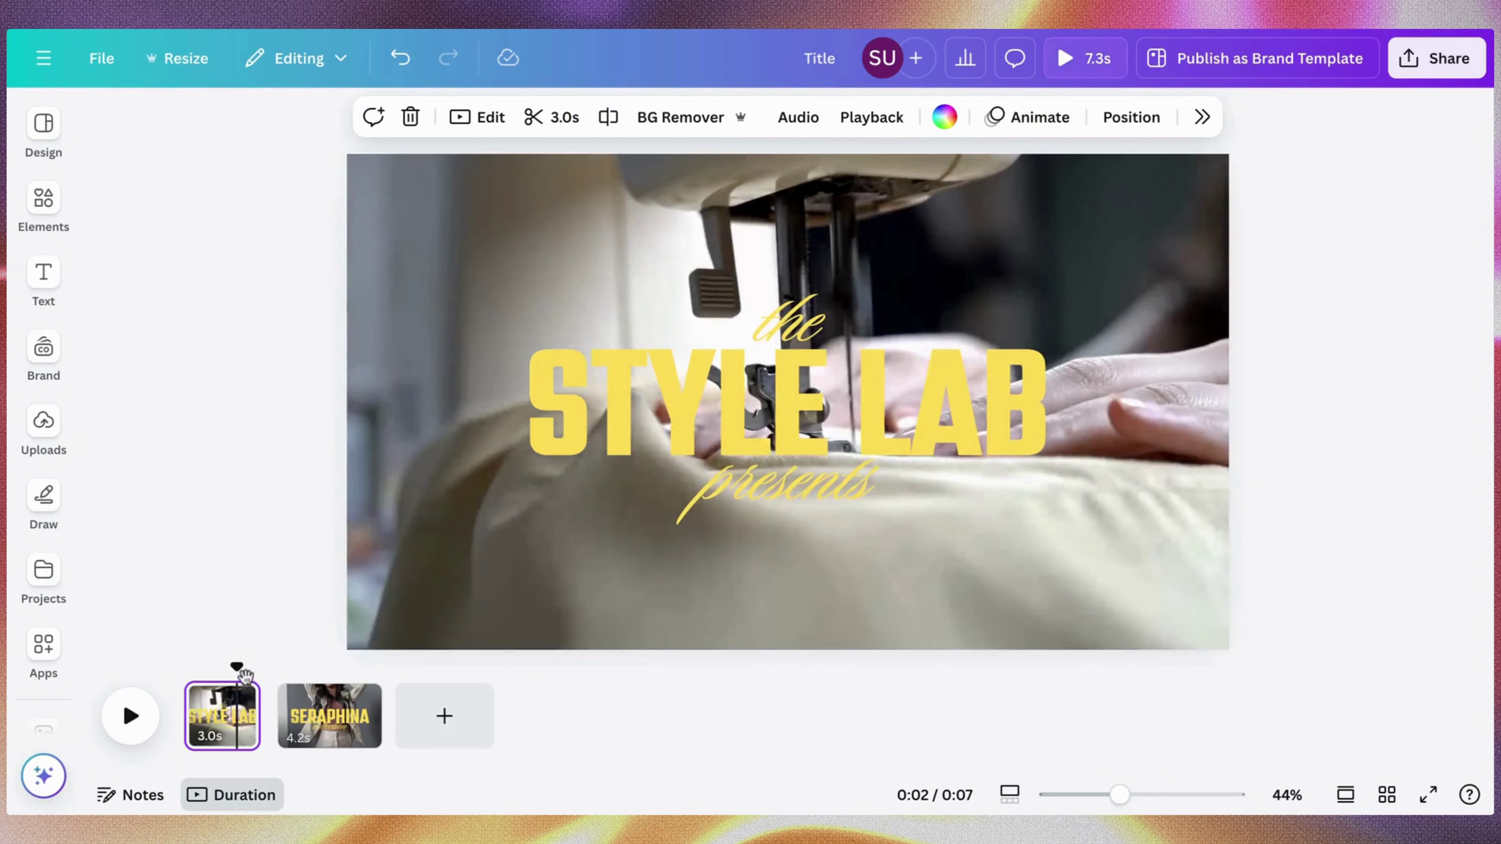
pyautogui.moveTo(242, 673)
pyautogui.mouseDown()
pyautogui.moveTo(188, 673)
pyautogui.moveTo(269, 673)
pyautogui.mouseUp()
pyautogui.click(328, 728)
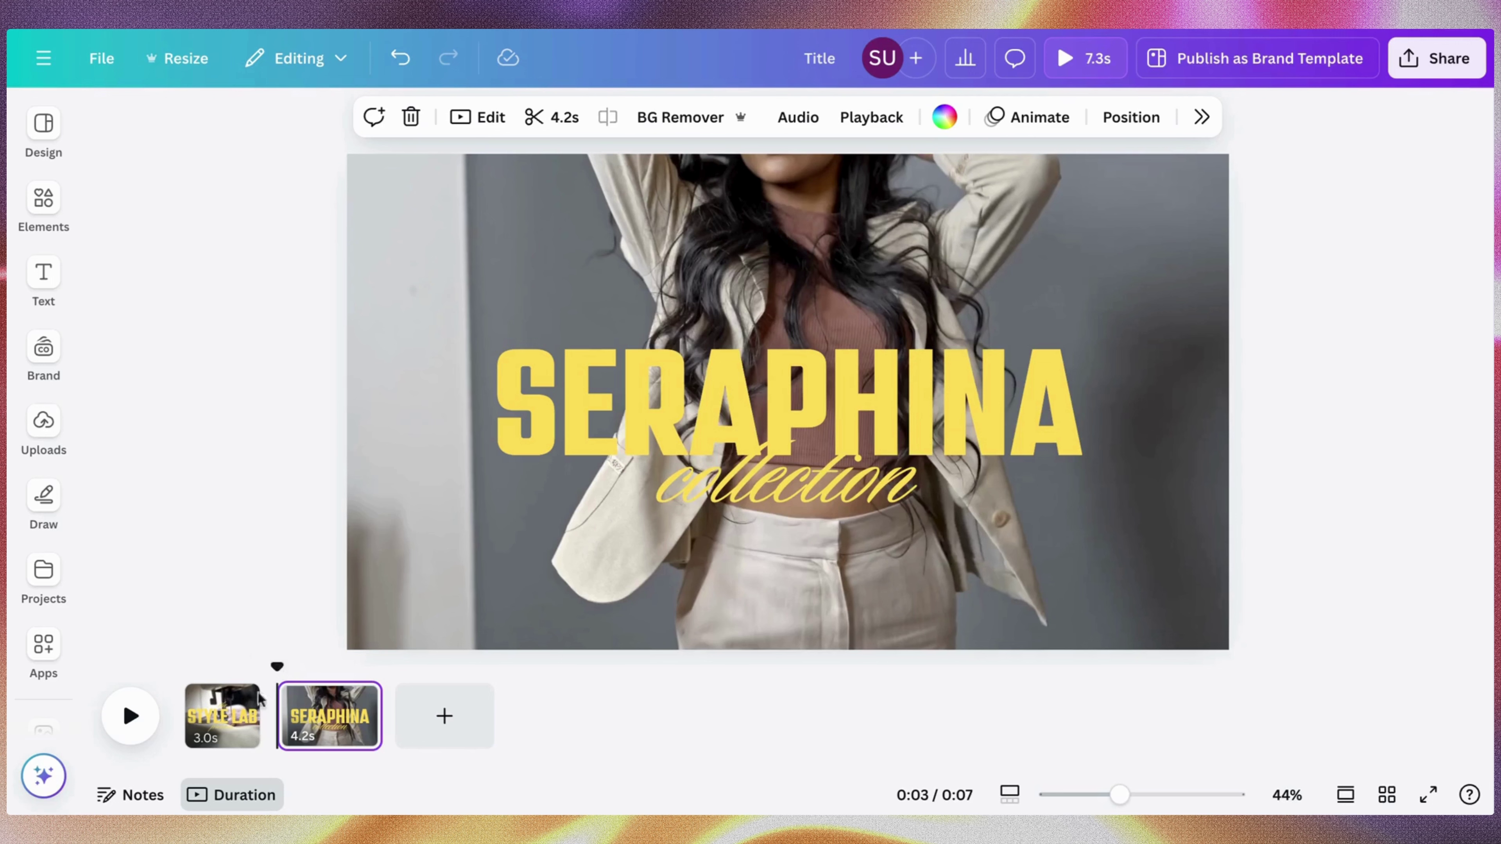
pyautogui.click(230, 734)
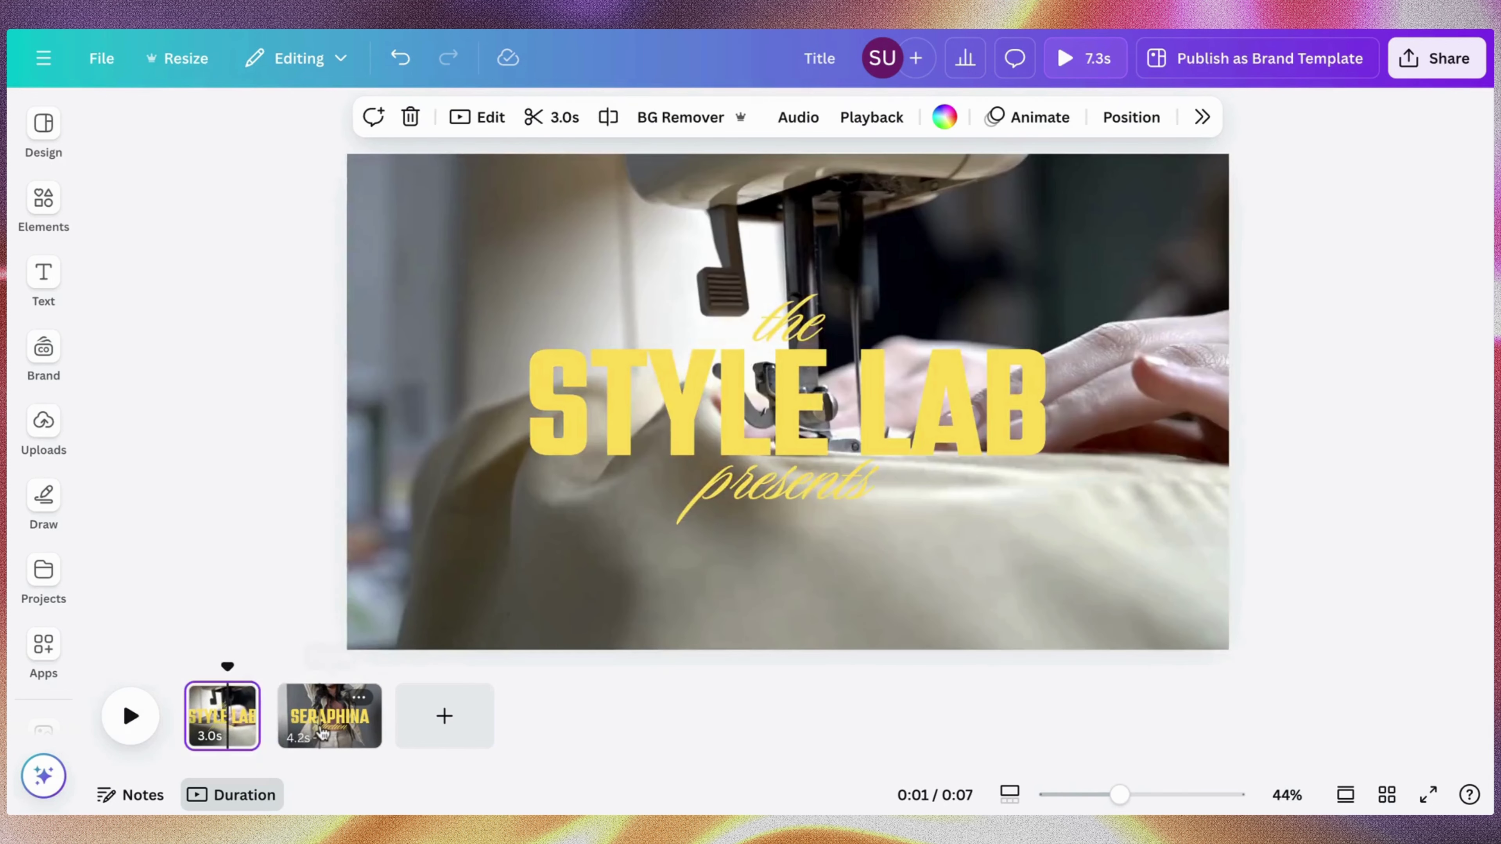
pyautogui.click(320, 733)
pyautogui.moveTo(267, 708)
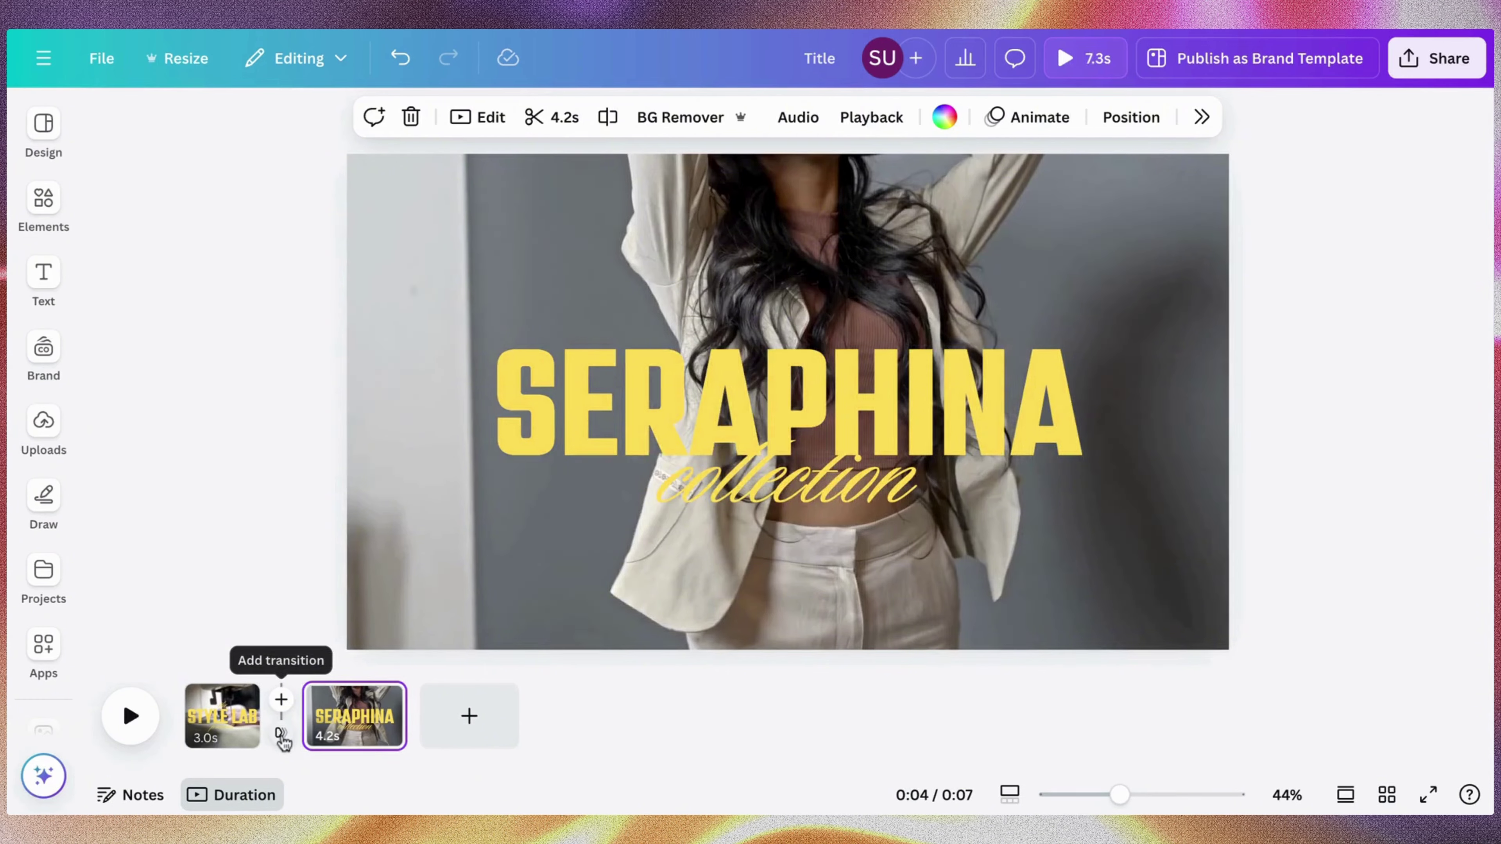
pyautogui.click(282, 734)
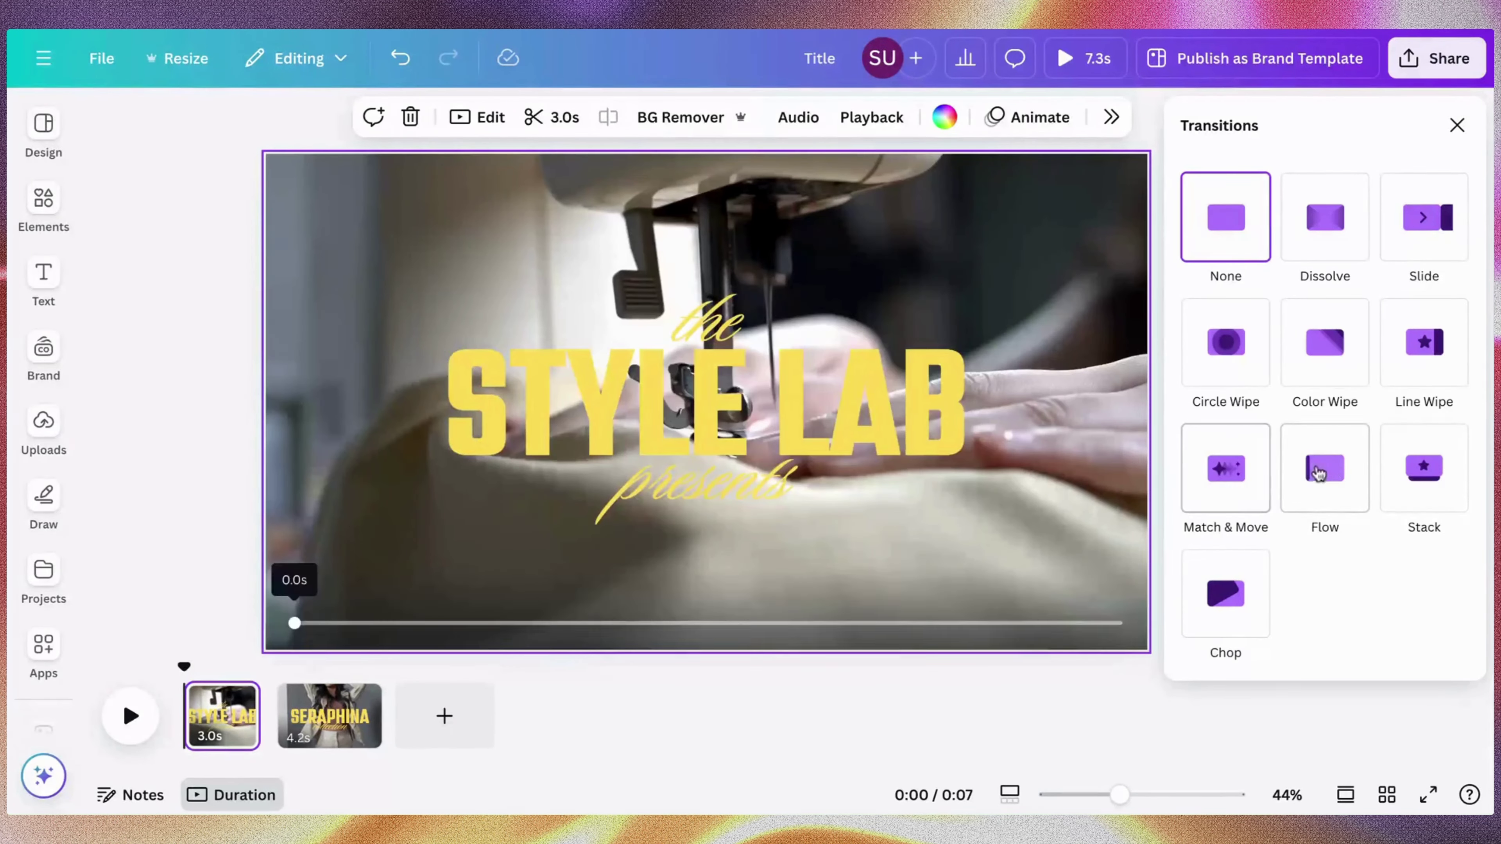
pyautogui.click(1336, 467)
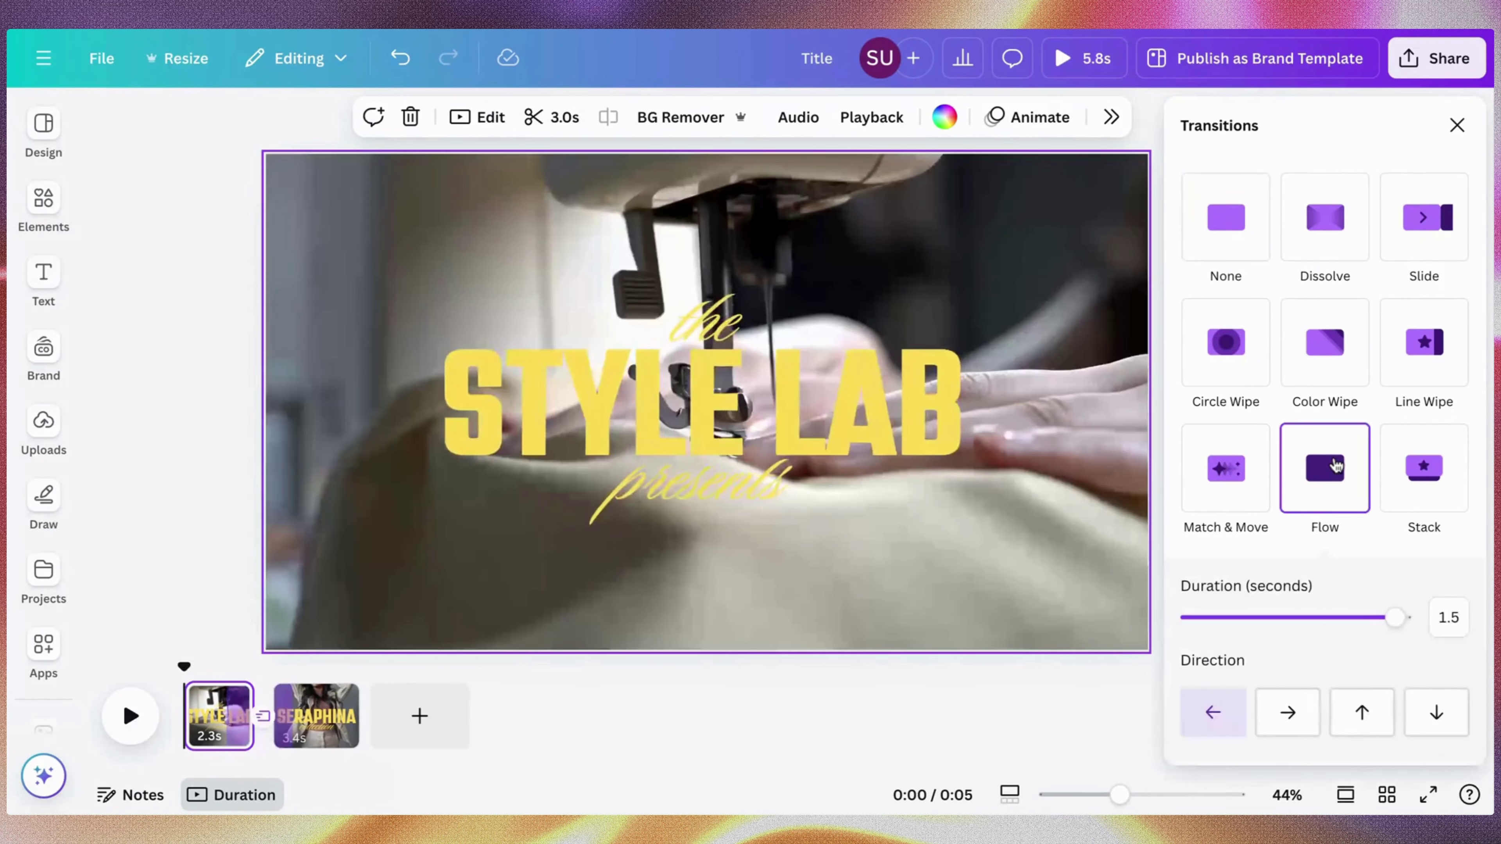
# Preview the full video to check the transition between the two pages, and close the transition options
pyautogui.click(1119, 66)
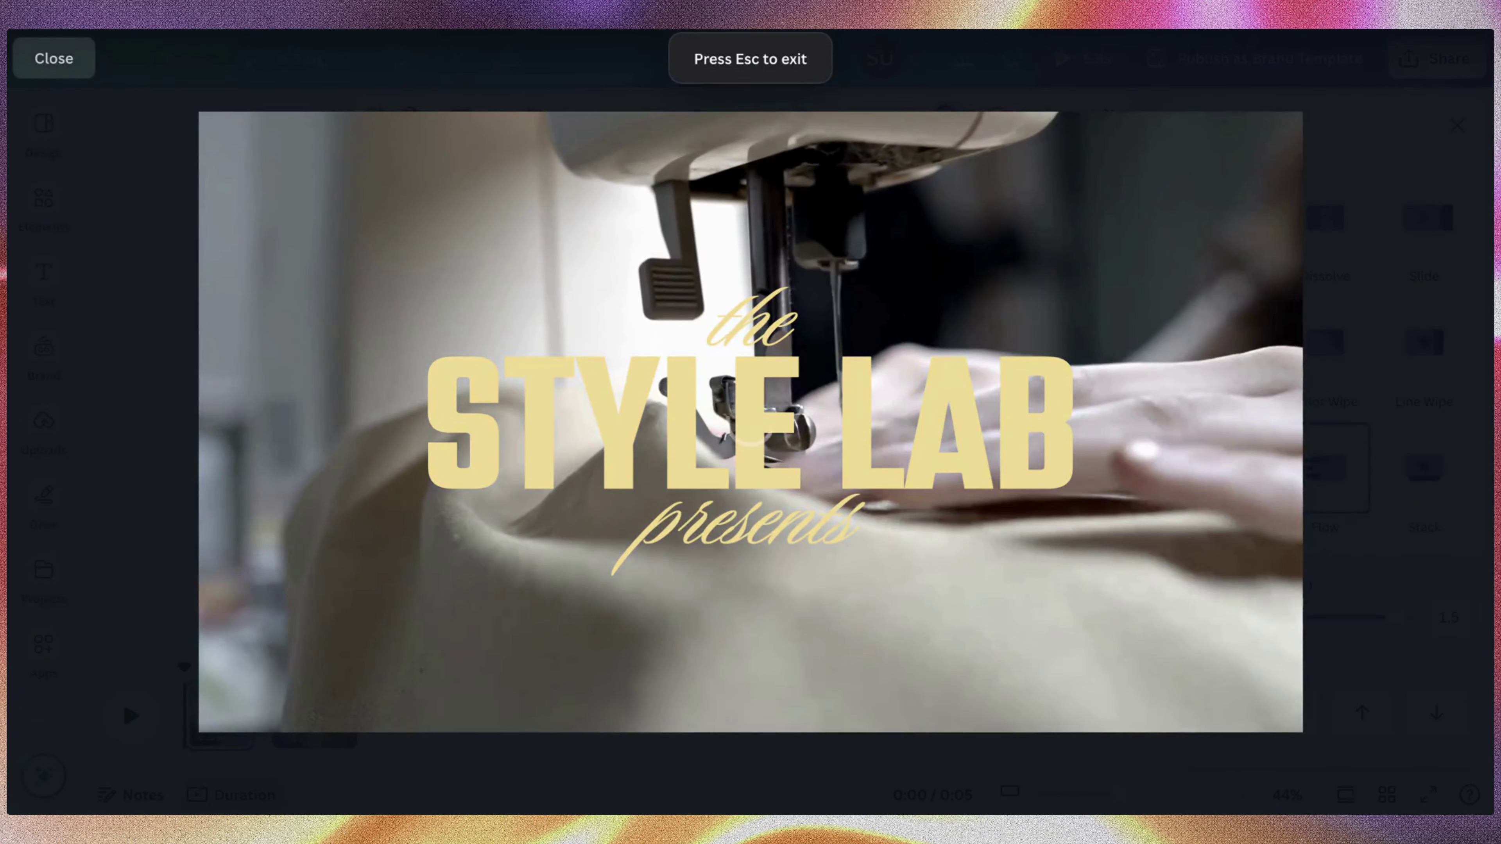
pyautogui.moveTo(964, 262)
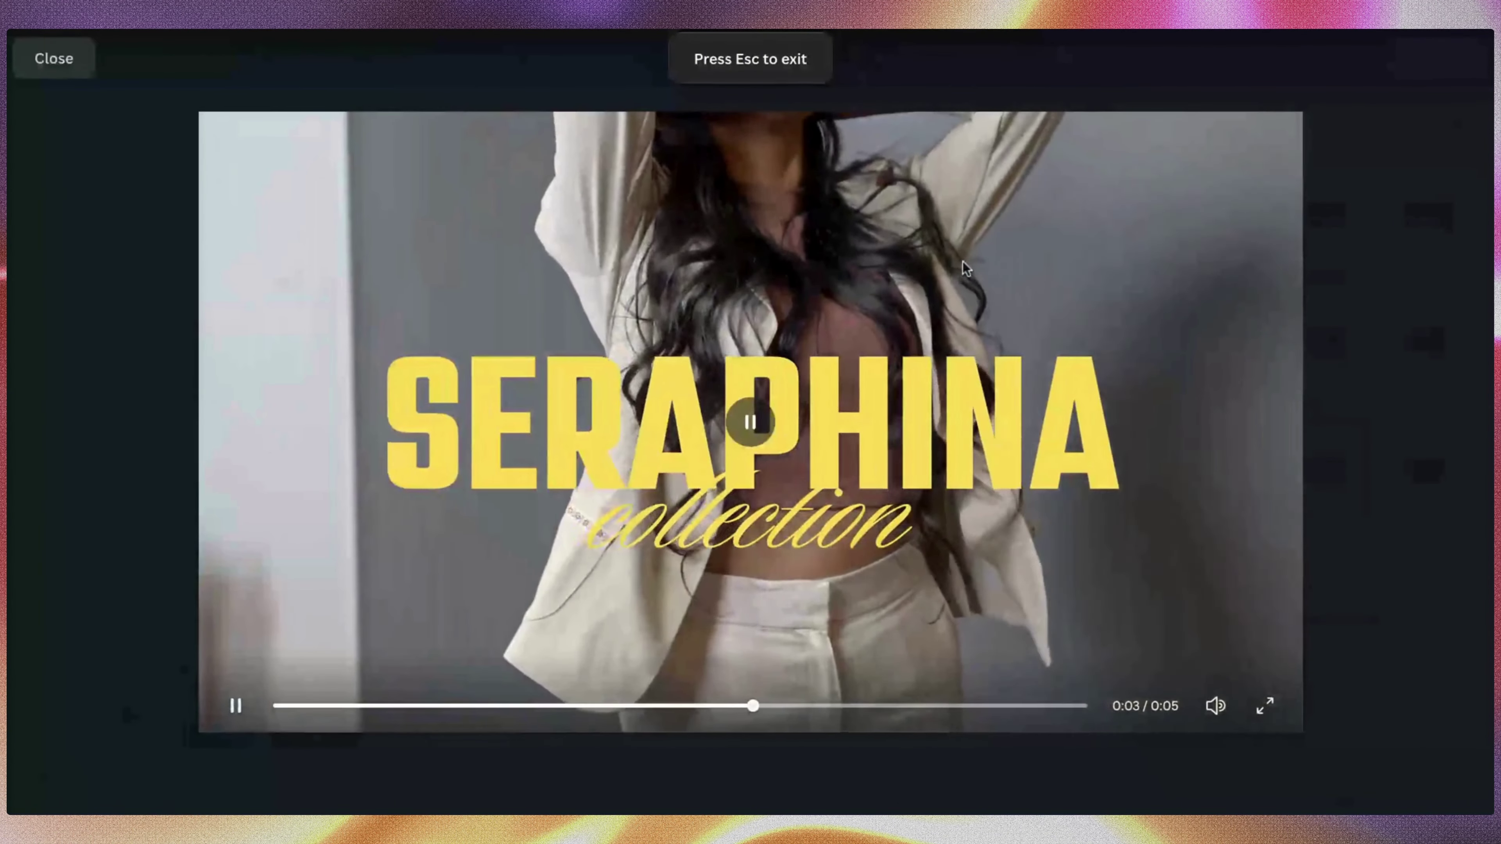
pyautogui.press('Escape')
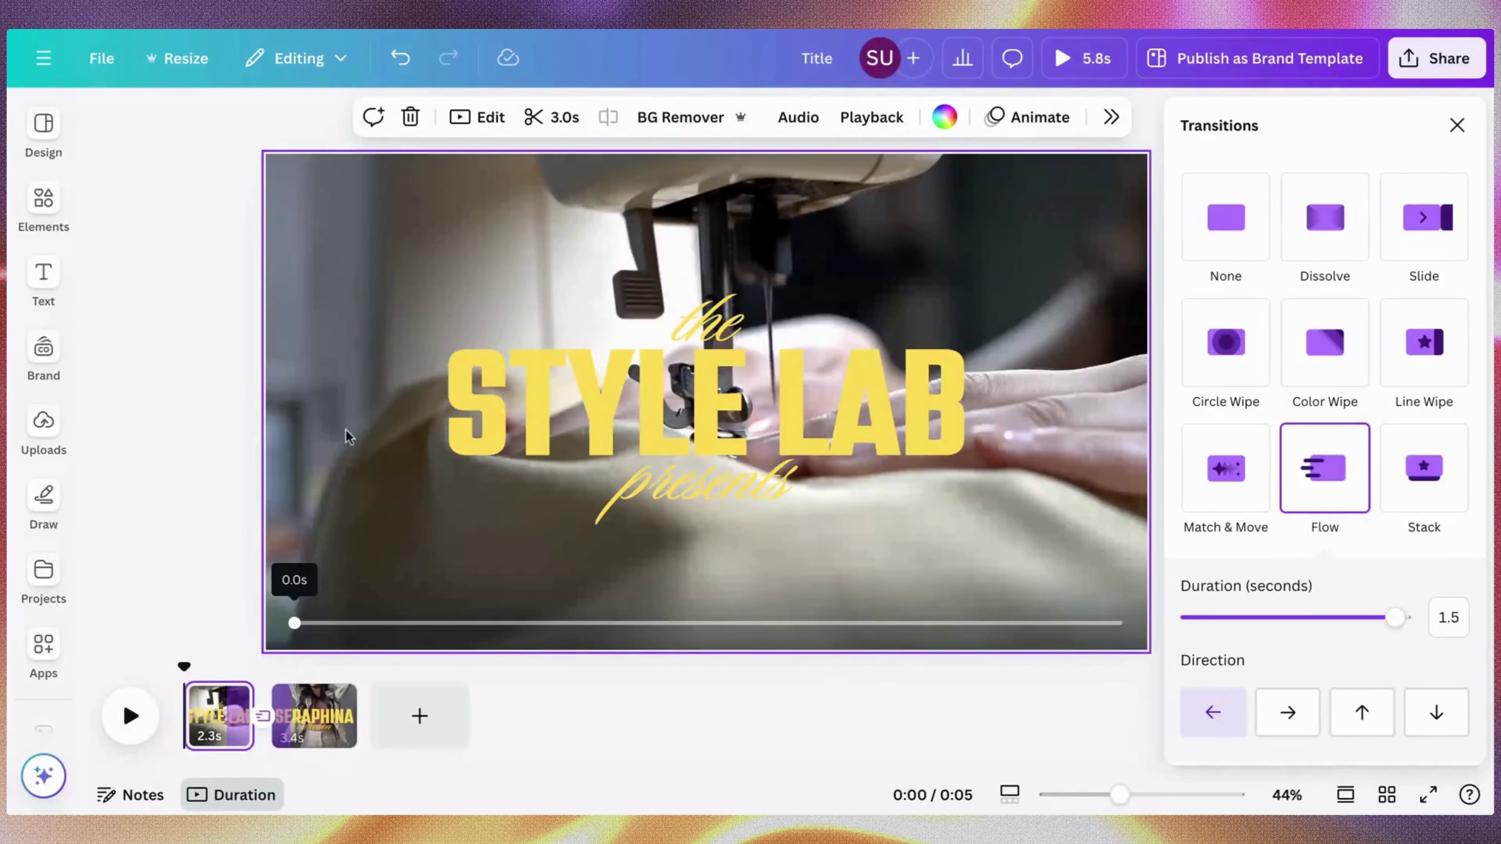
pyautogui.click(248, 484)
# Apply the Blur animation to the STYLE LAB title on the first page
pyautogui.click(231, 716)
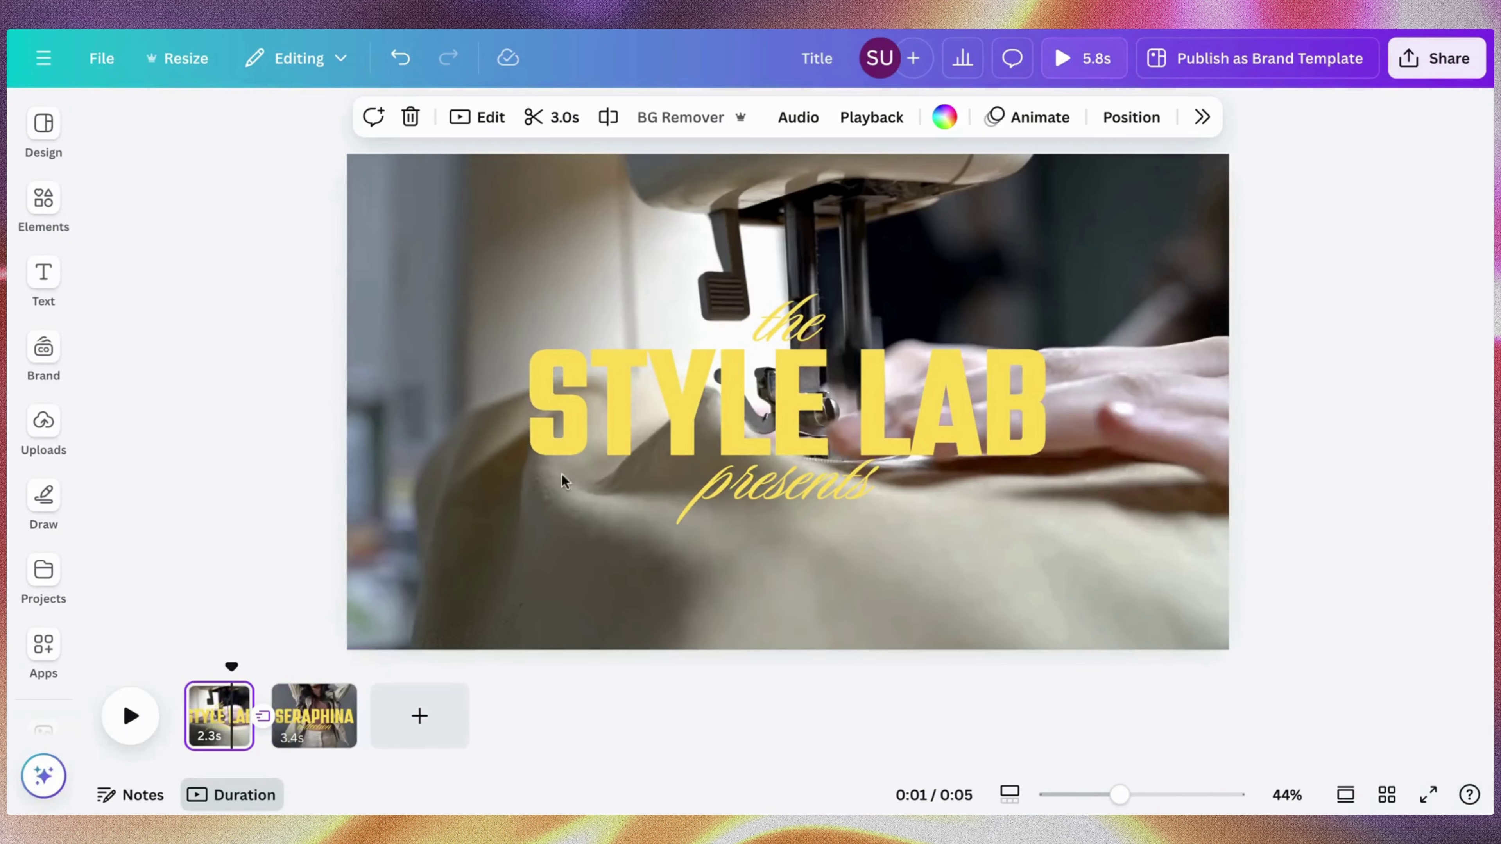
pyautogui.click(654, 405)
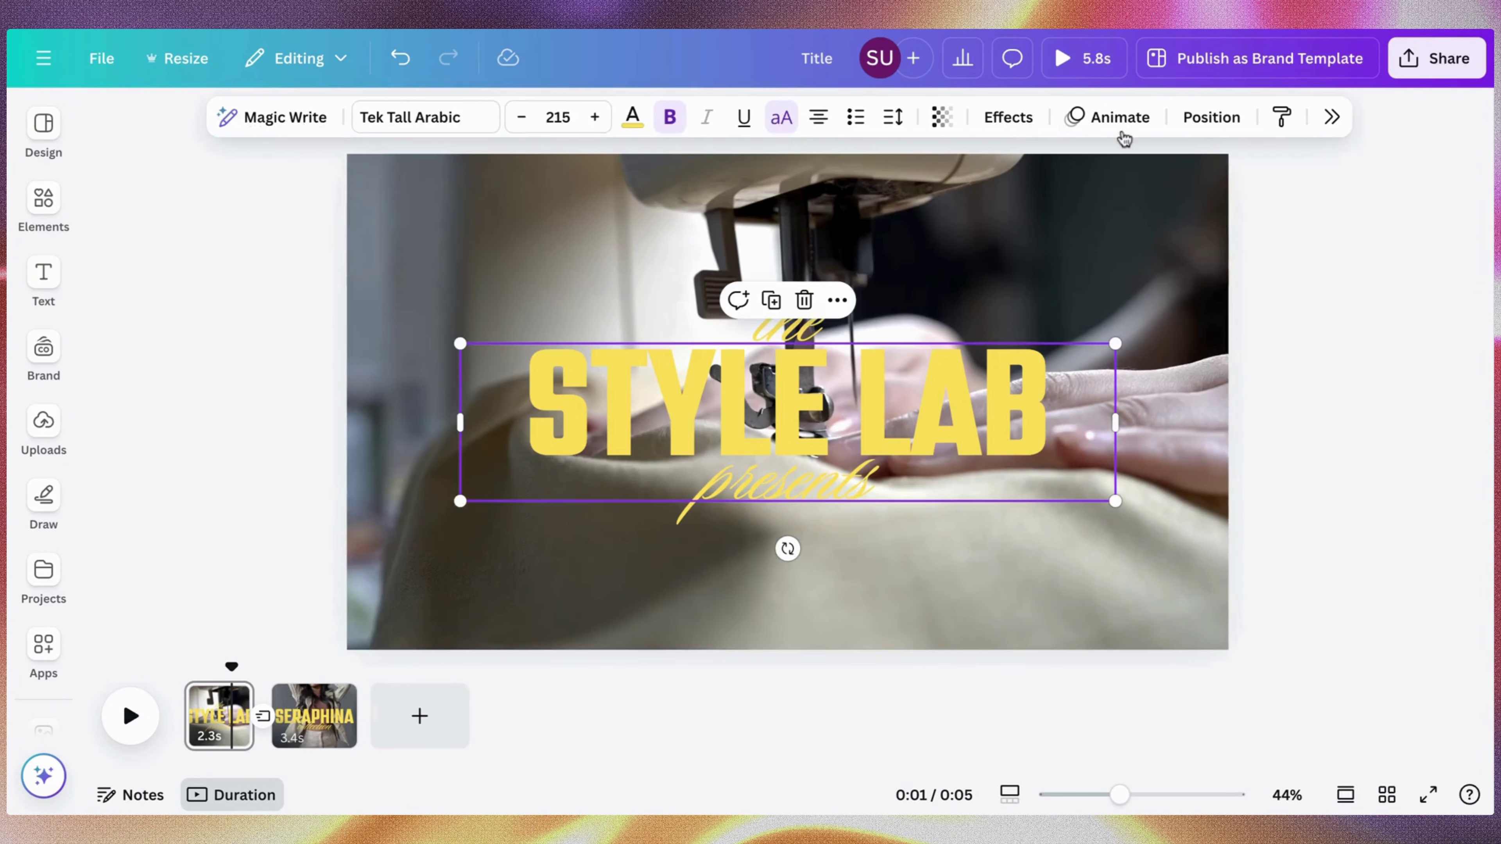
pyautogui.click(1119, 117)
pyautogui.scroll(-1, 1323, 472)
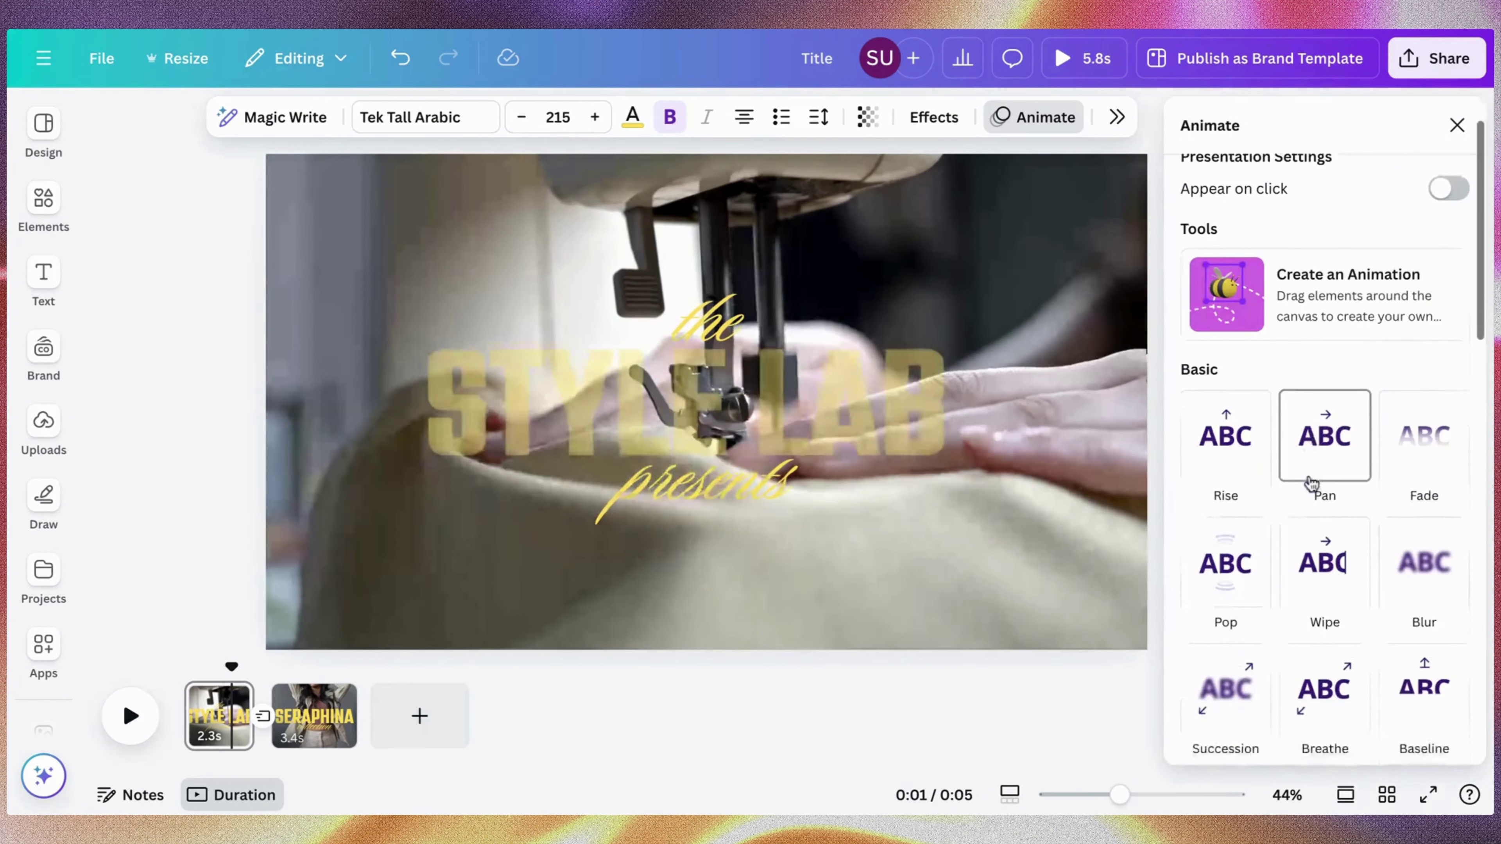
pyautogui.click(1325, 435)
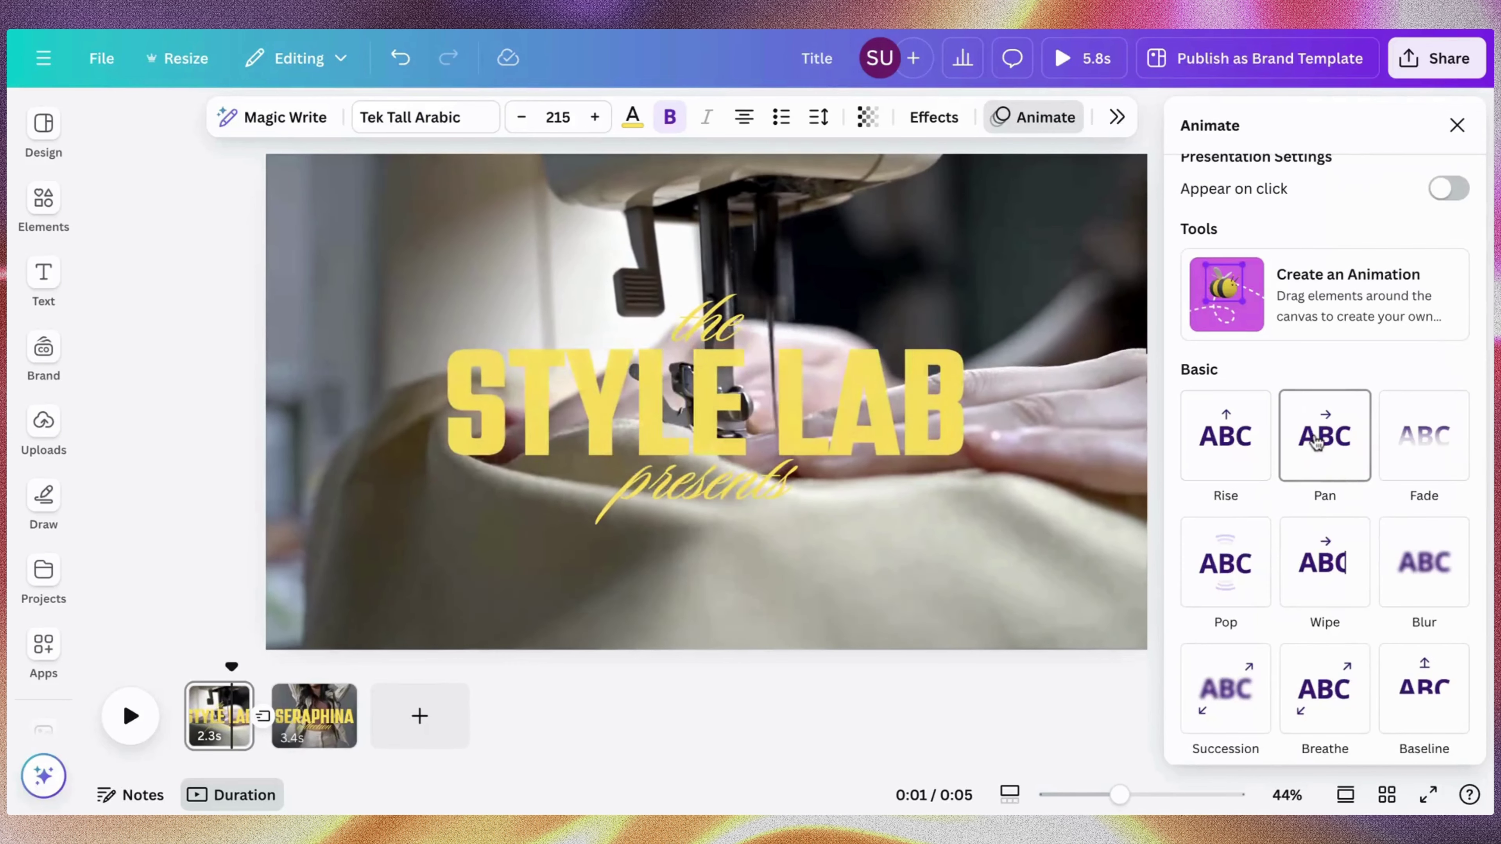
pyautogui.click(1427, 460)
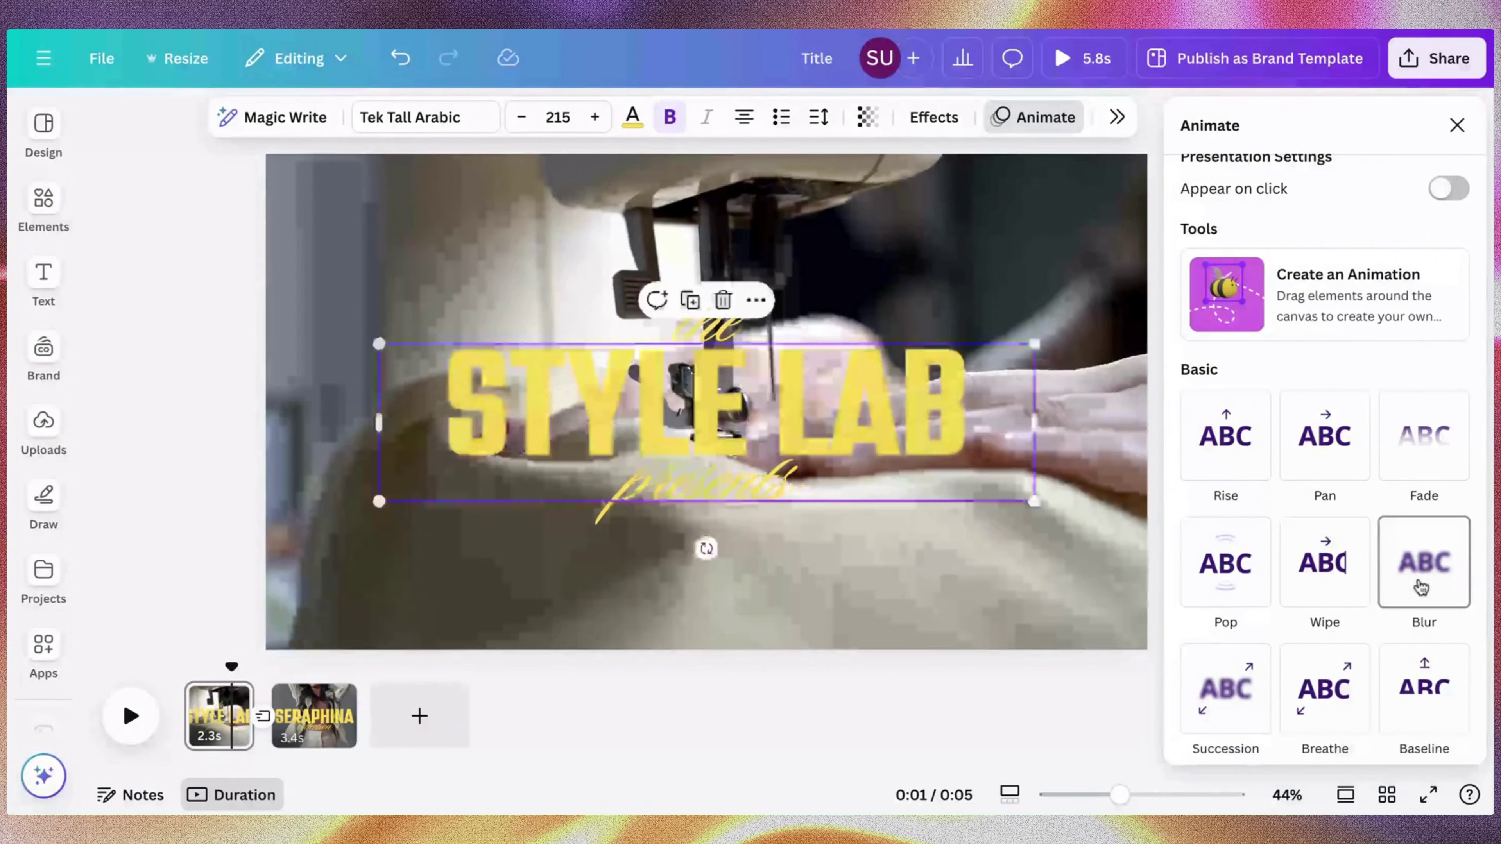
pyautogui.click(1422, 583)
pyautogui.scroll(-3, 1406, 588)
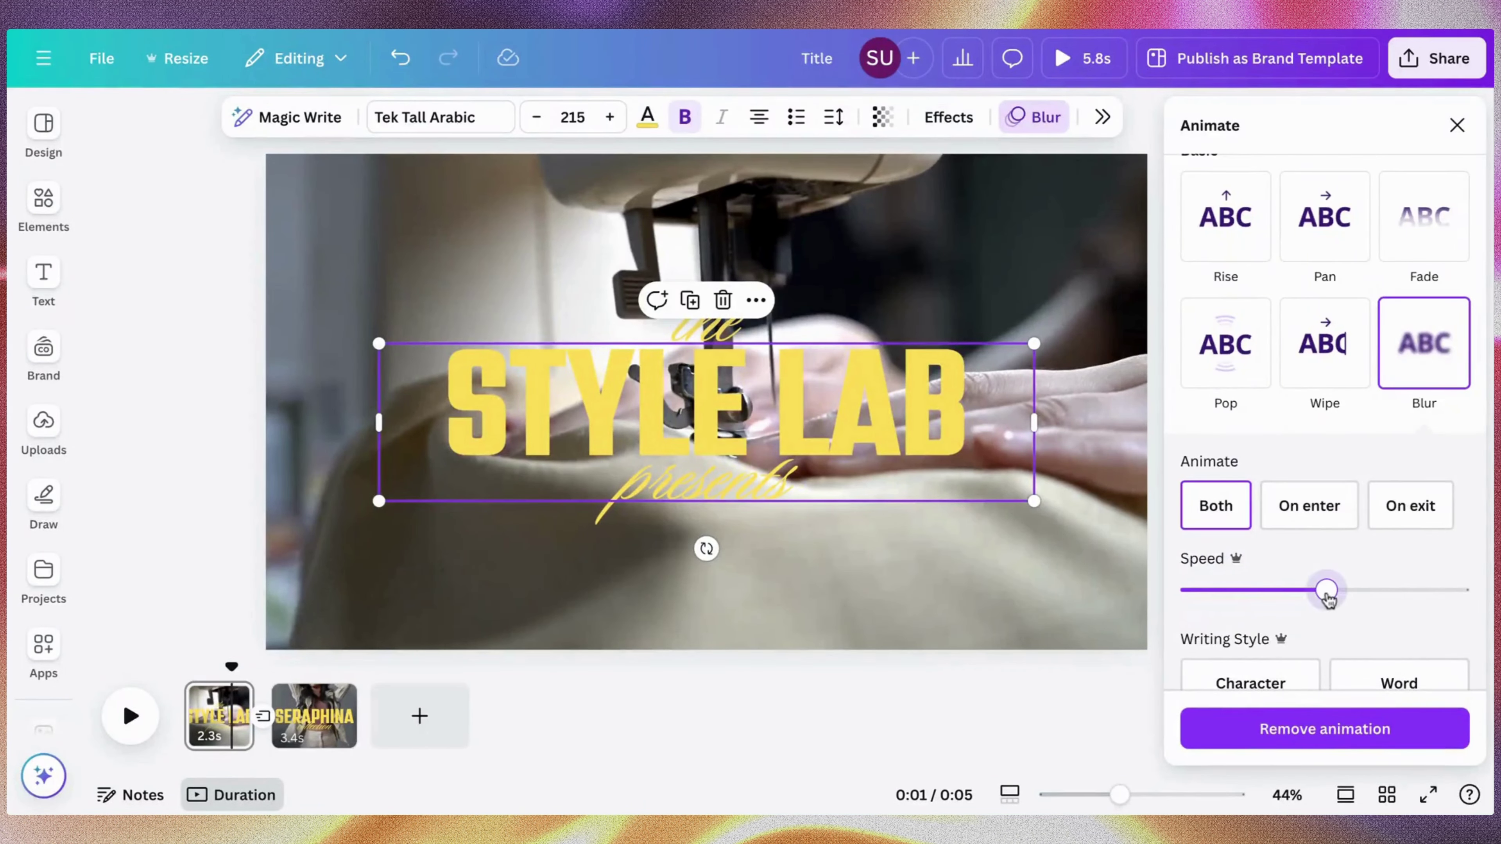
# Increase the speed of the STYLE LAB title's Blur animation and preview the video
pyautogui.moveTo(1395, 597); pyautogui.dragTo(1405, 592)
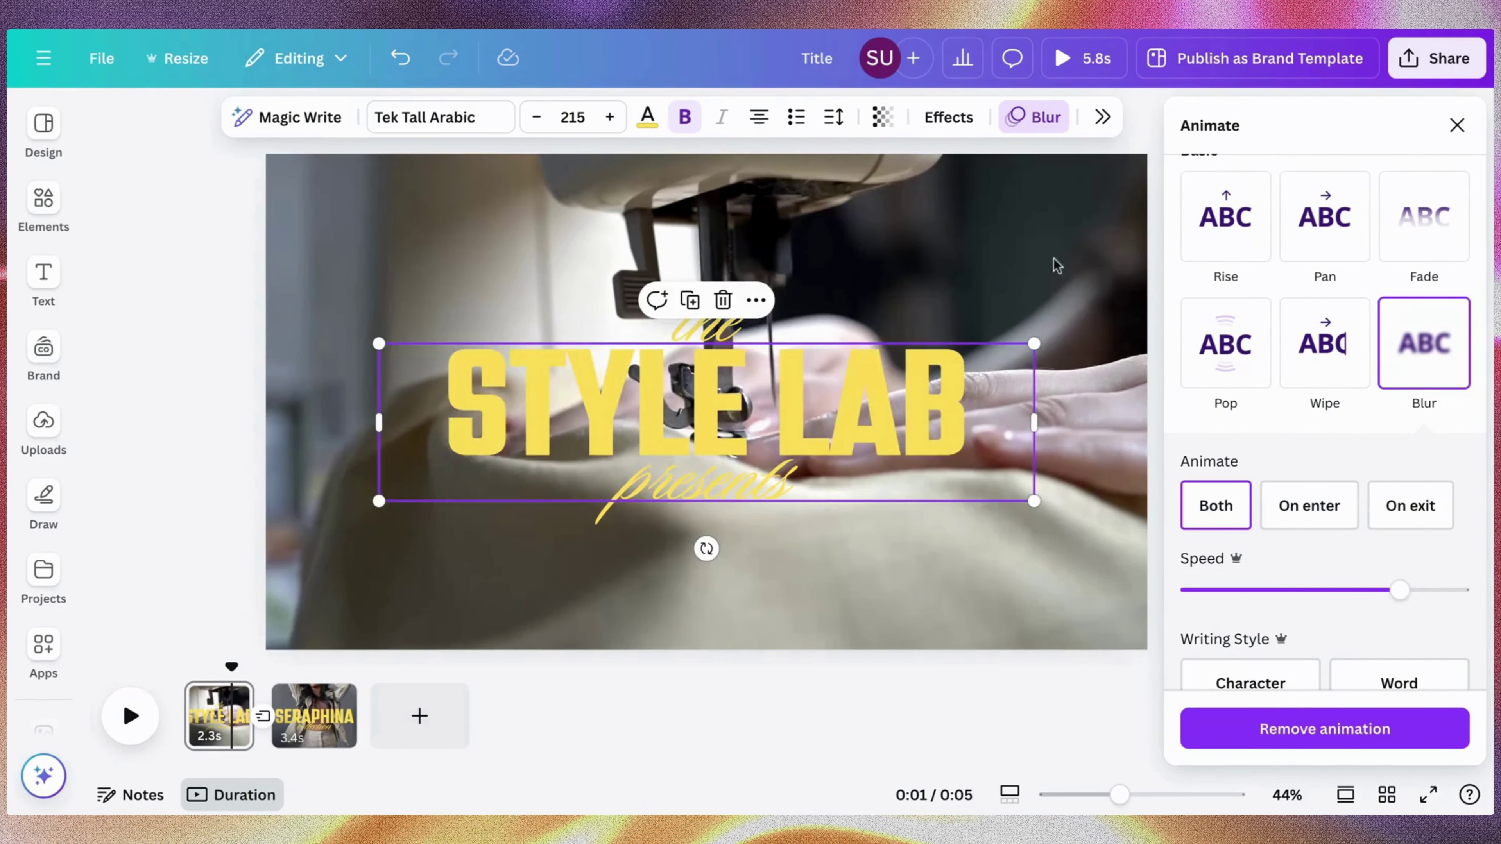
pyautogui.click(1076, 74)
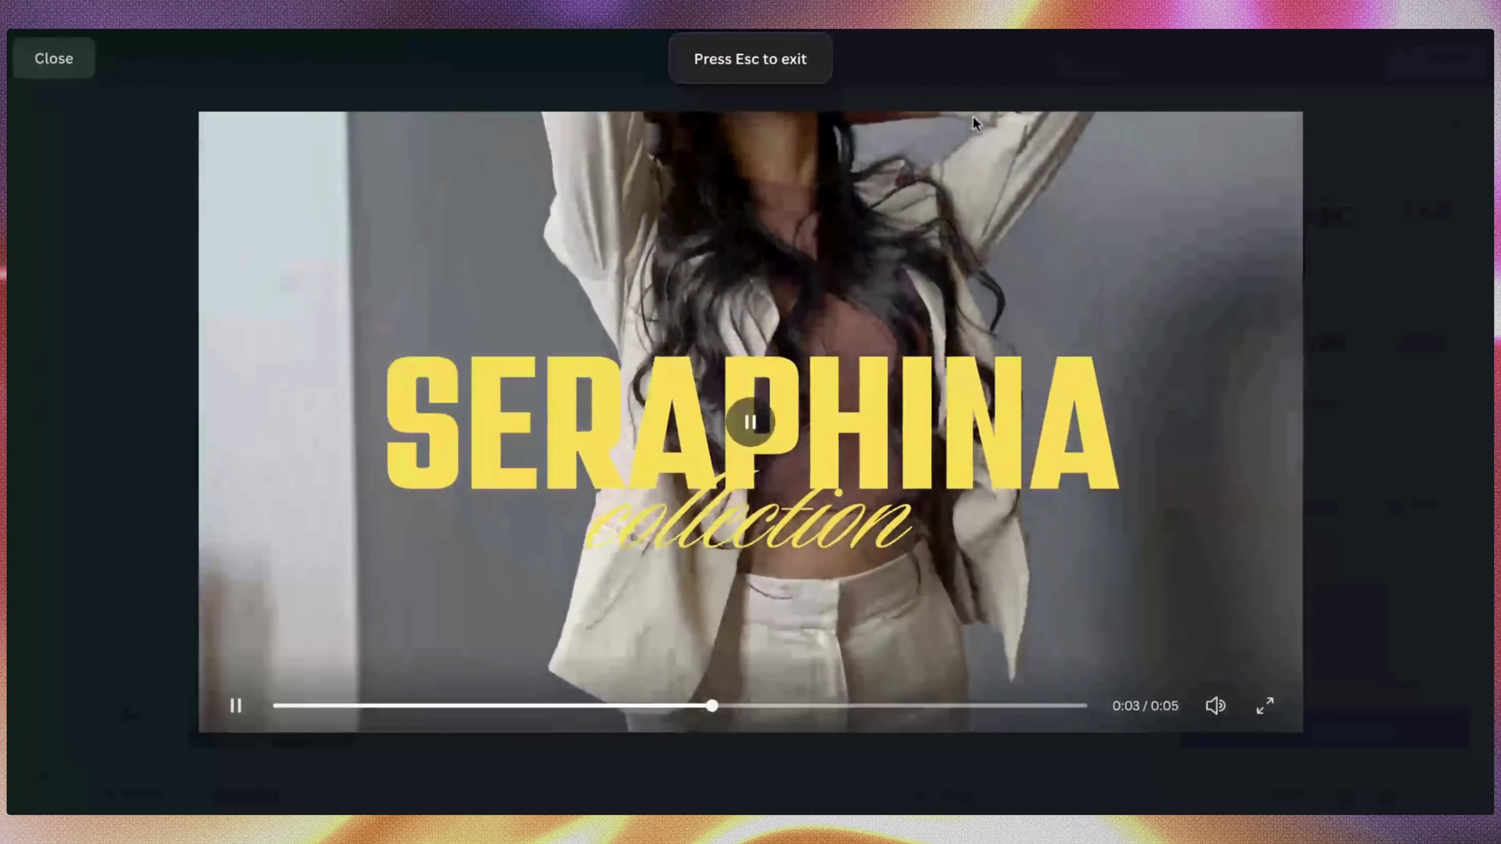
pyautogui.press('Escape')
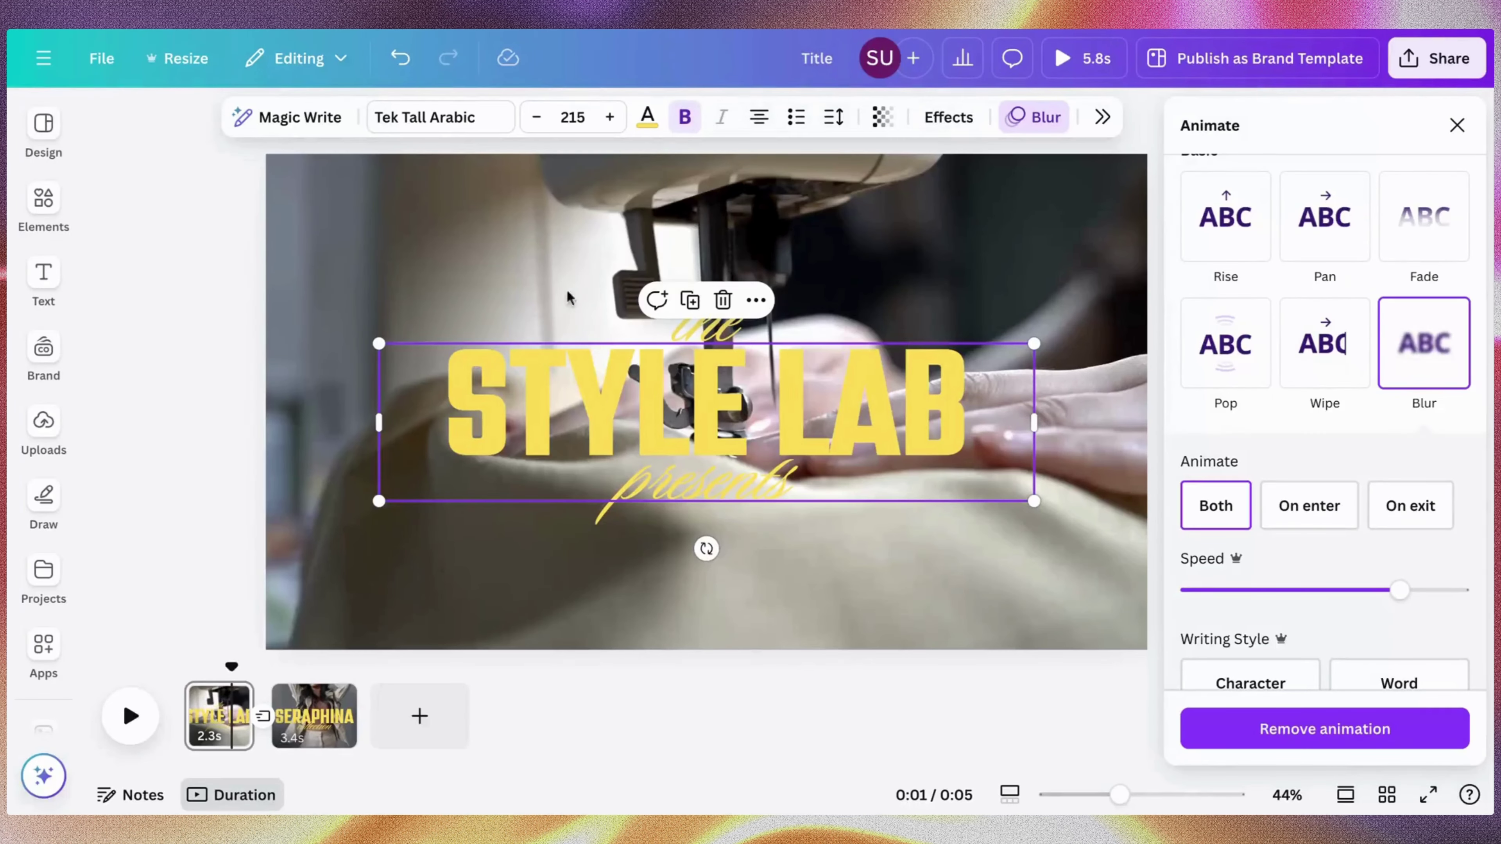
# Apply the Breathe animation to the word "the" and the Pan animation to the word "presents" on the first page
pyautogui.click(701, 330)
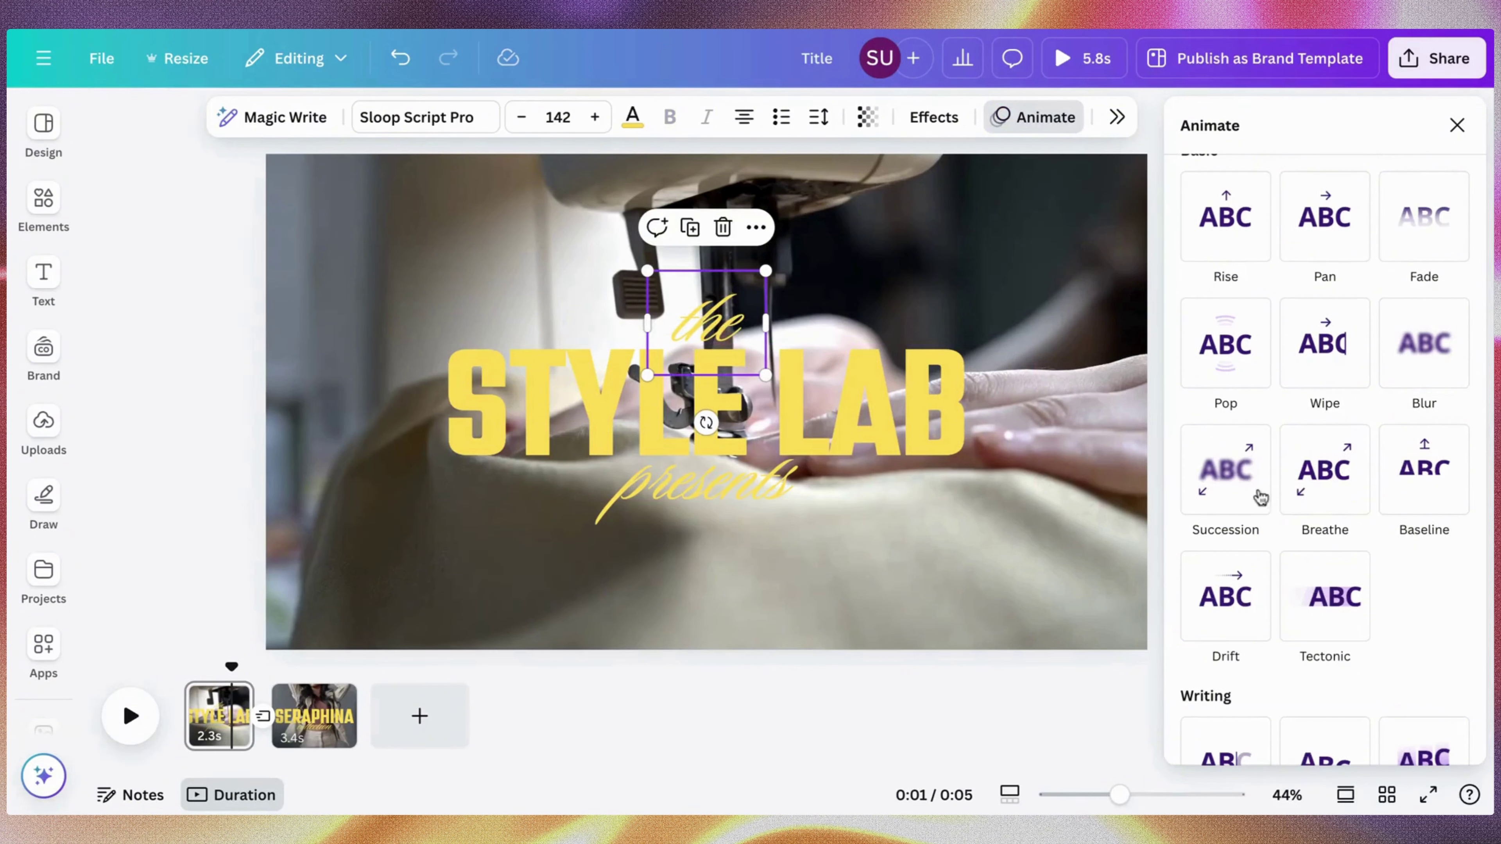
pyautogui.click(1322, 506)
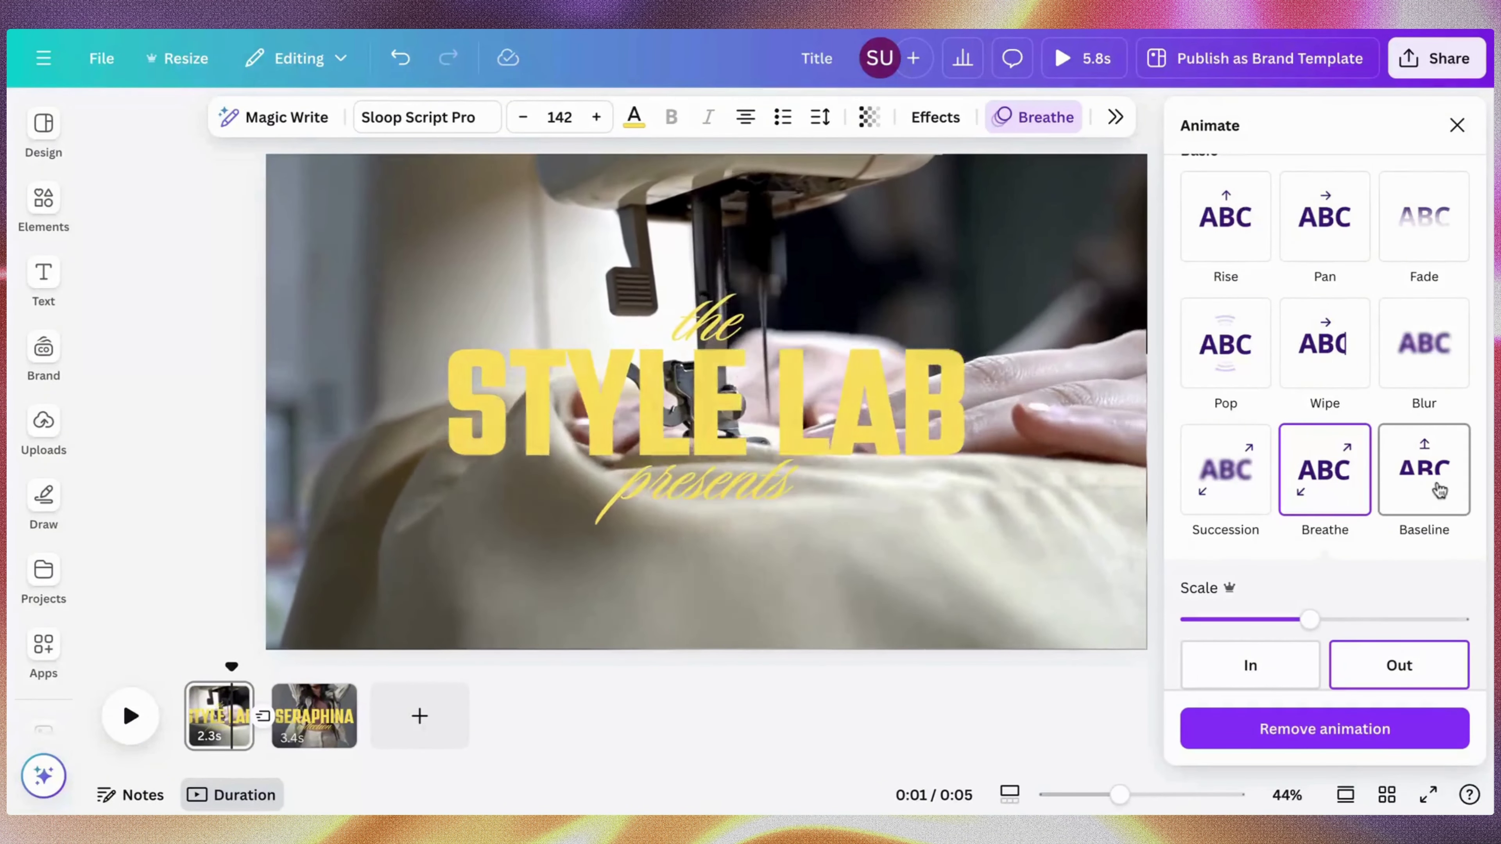
pyautogui.click(787, 501)
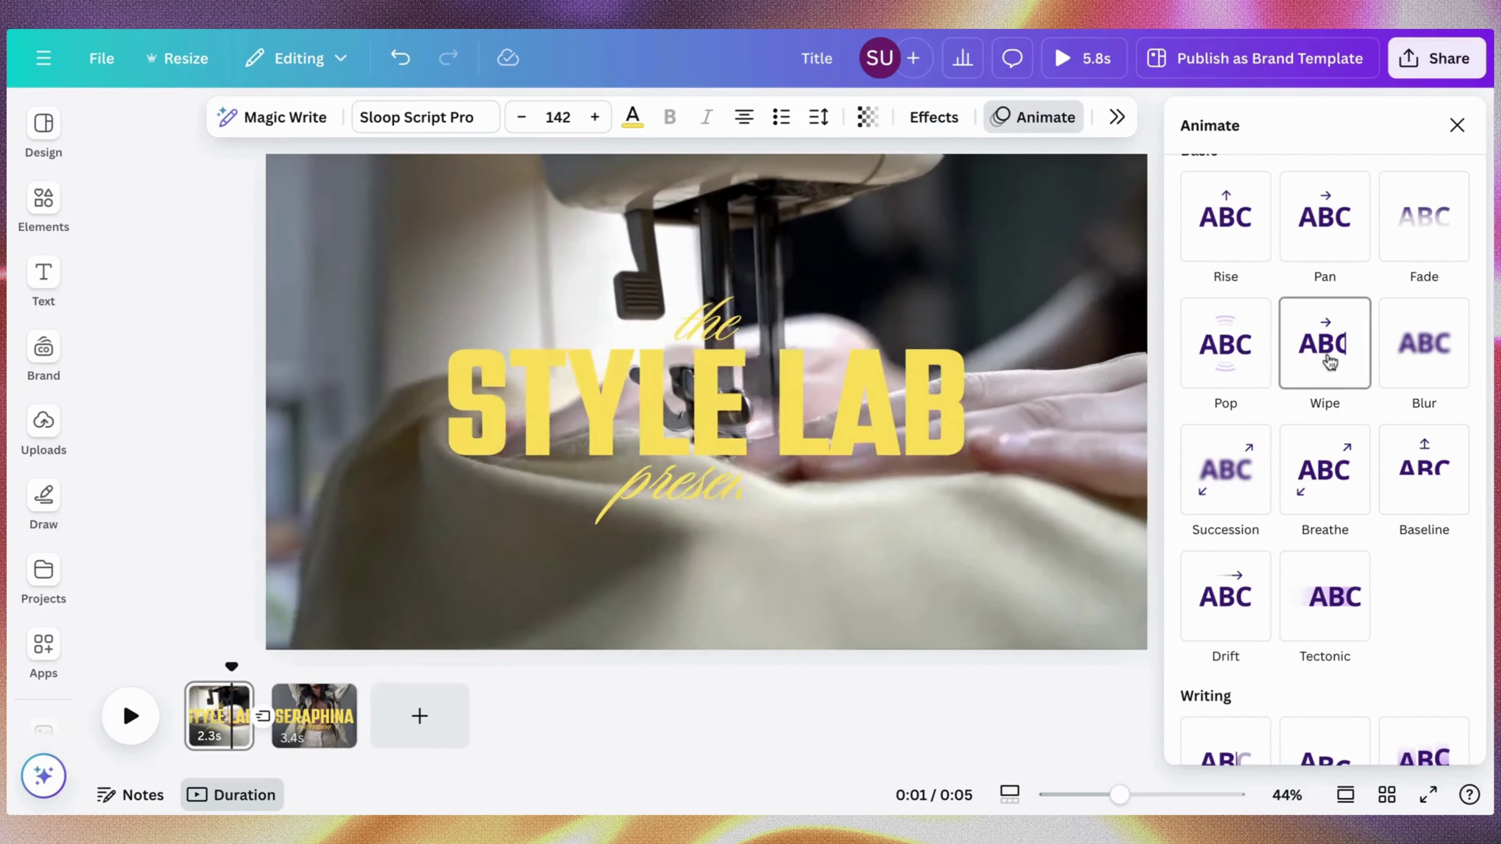
pyautogui.scroll(1, 1329, 361)
pyautogui.scroll(2, 1329, 361)
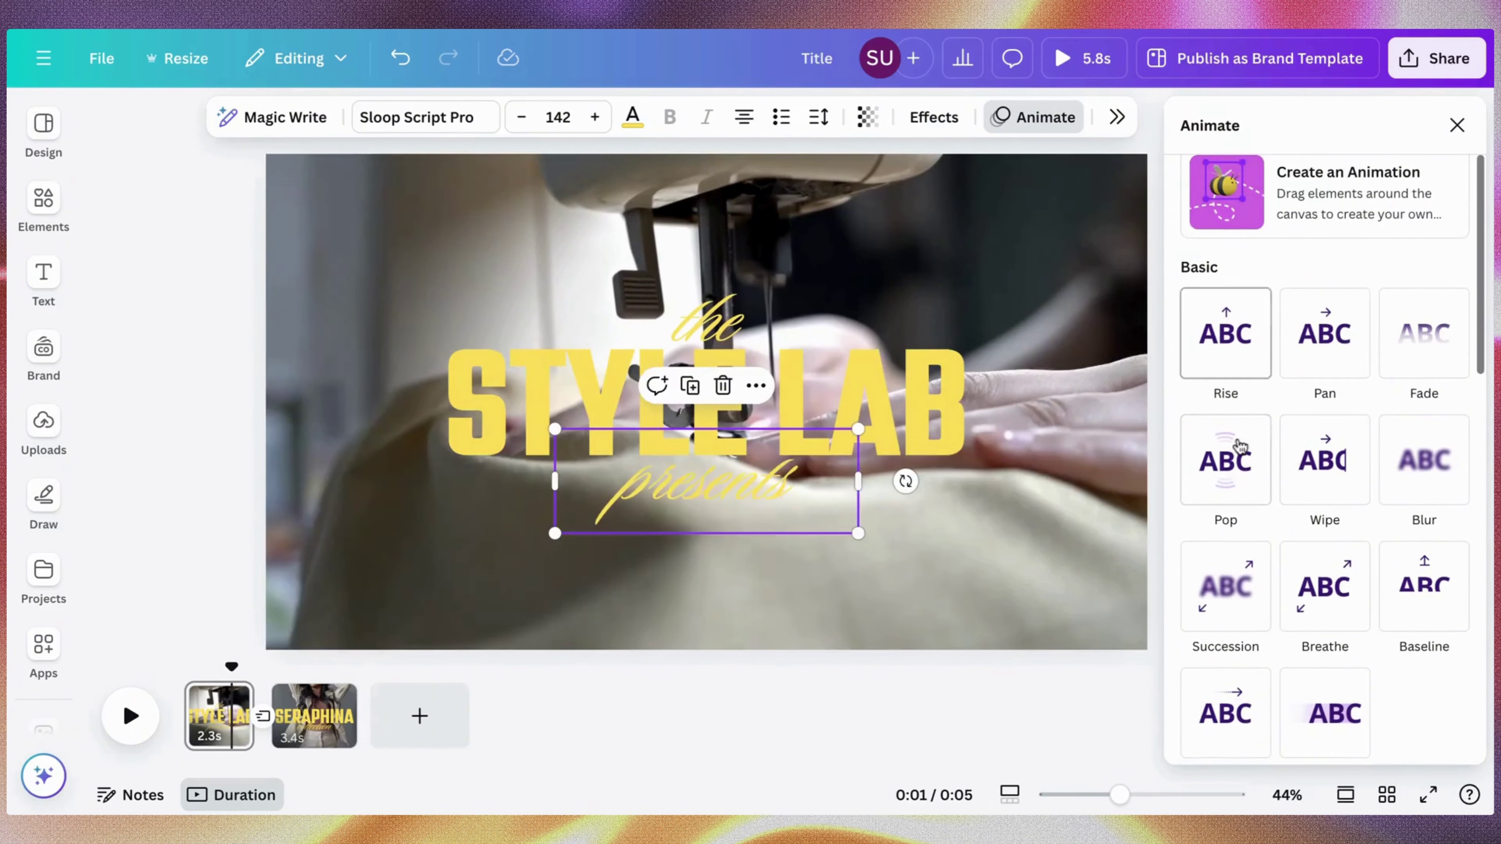
pyautogui.click(1310, 356)
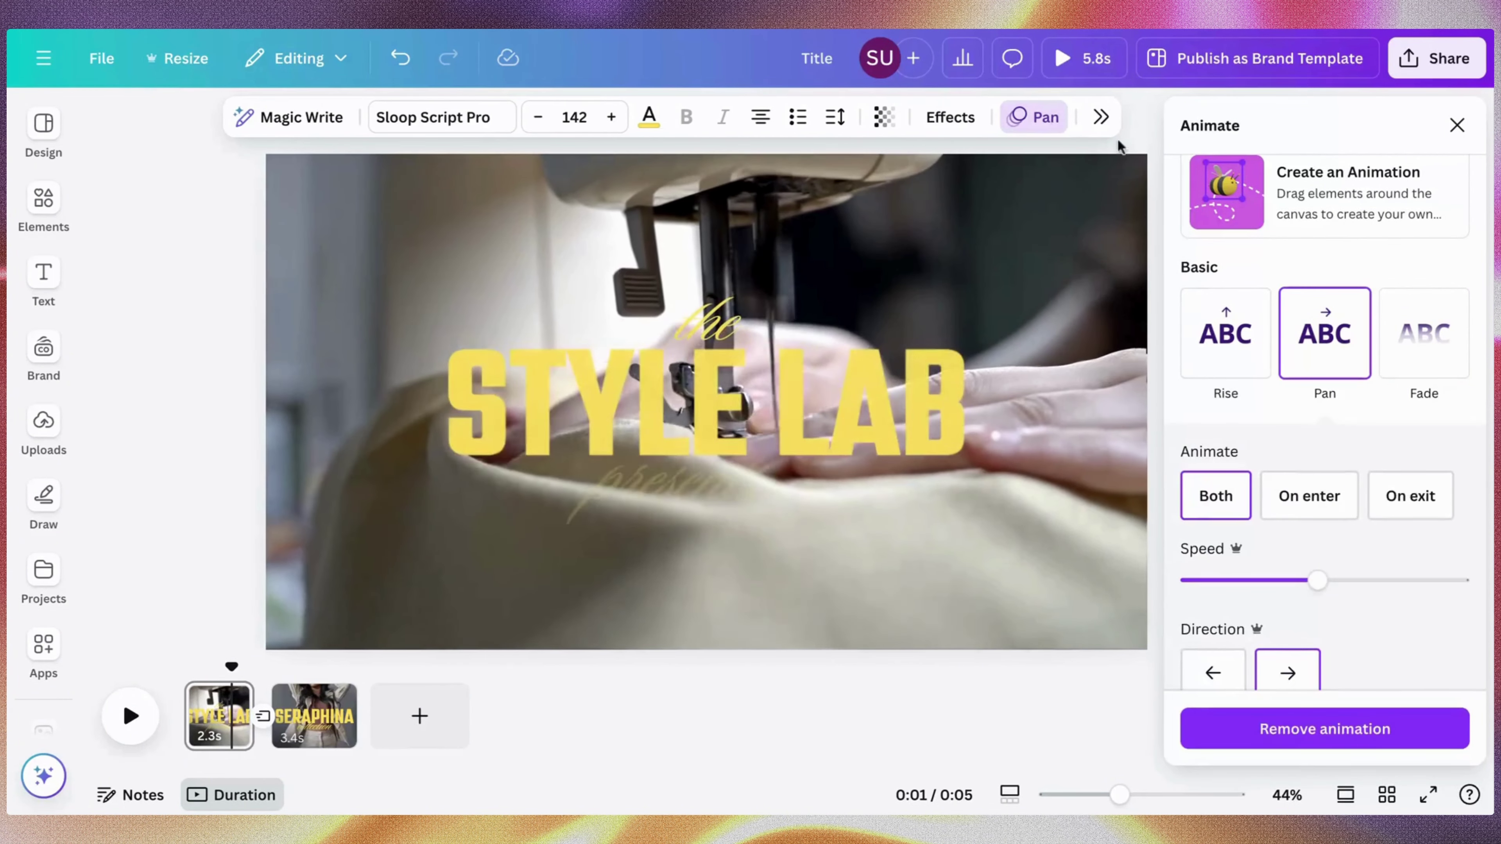
# Preview the full video to check the first page's text animations, and close the animation options
pyautogui.click(1098, 71)
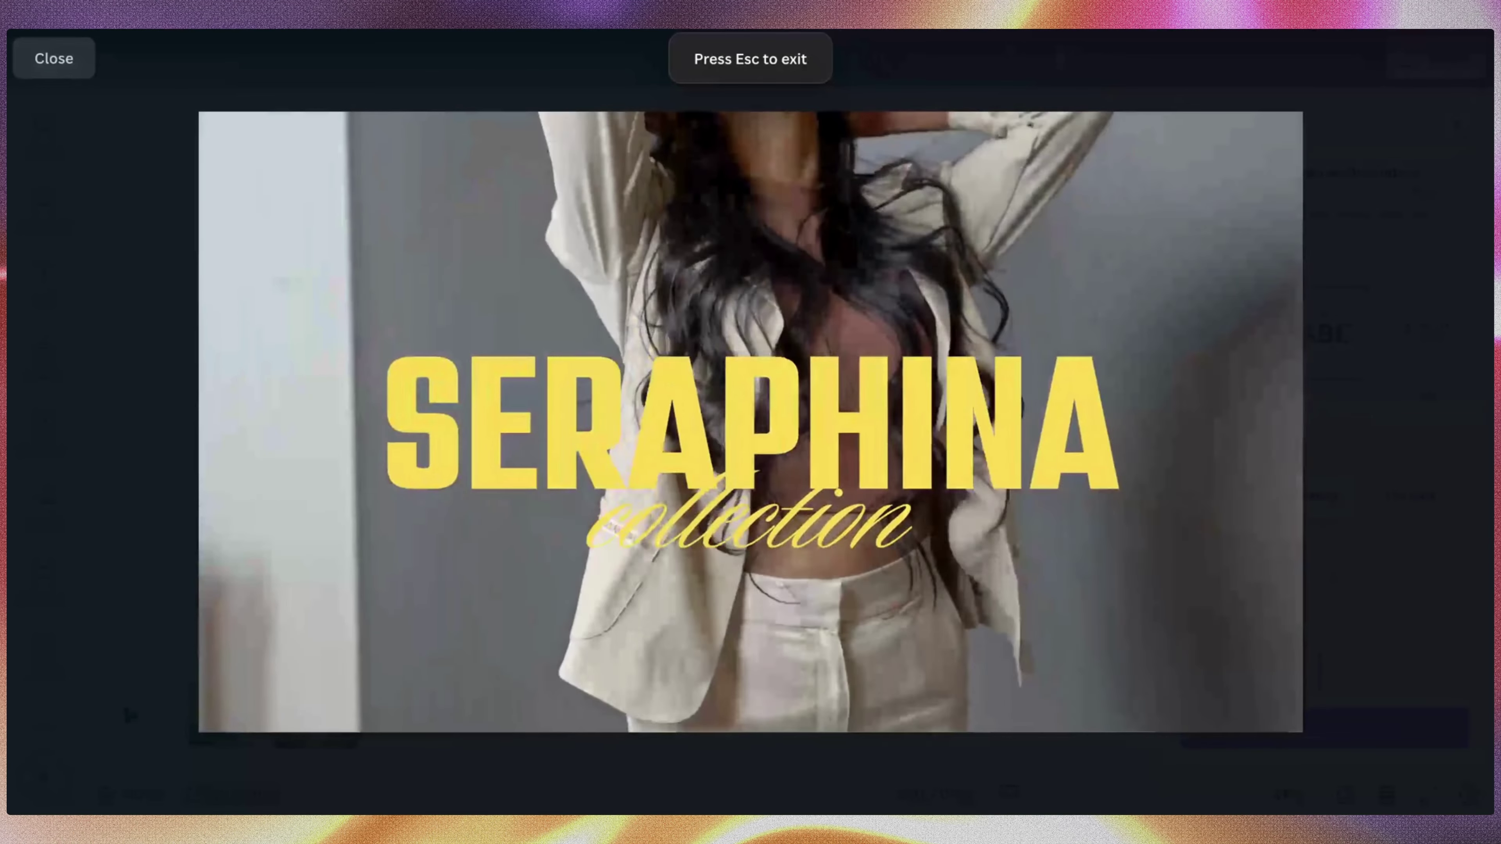
pyautogui.press('Escape')
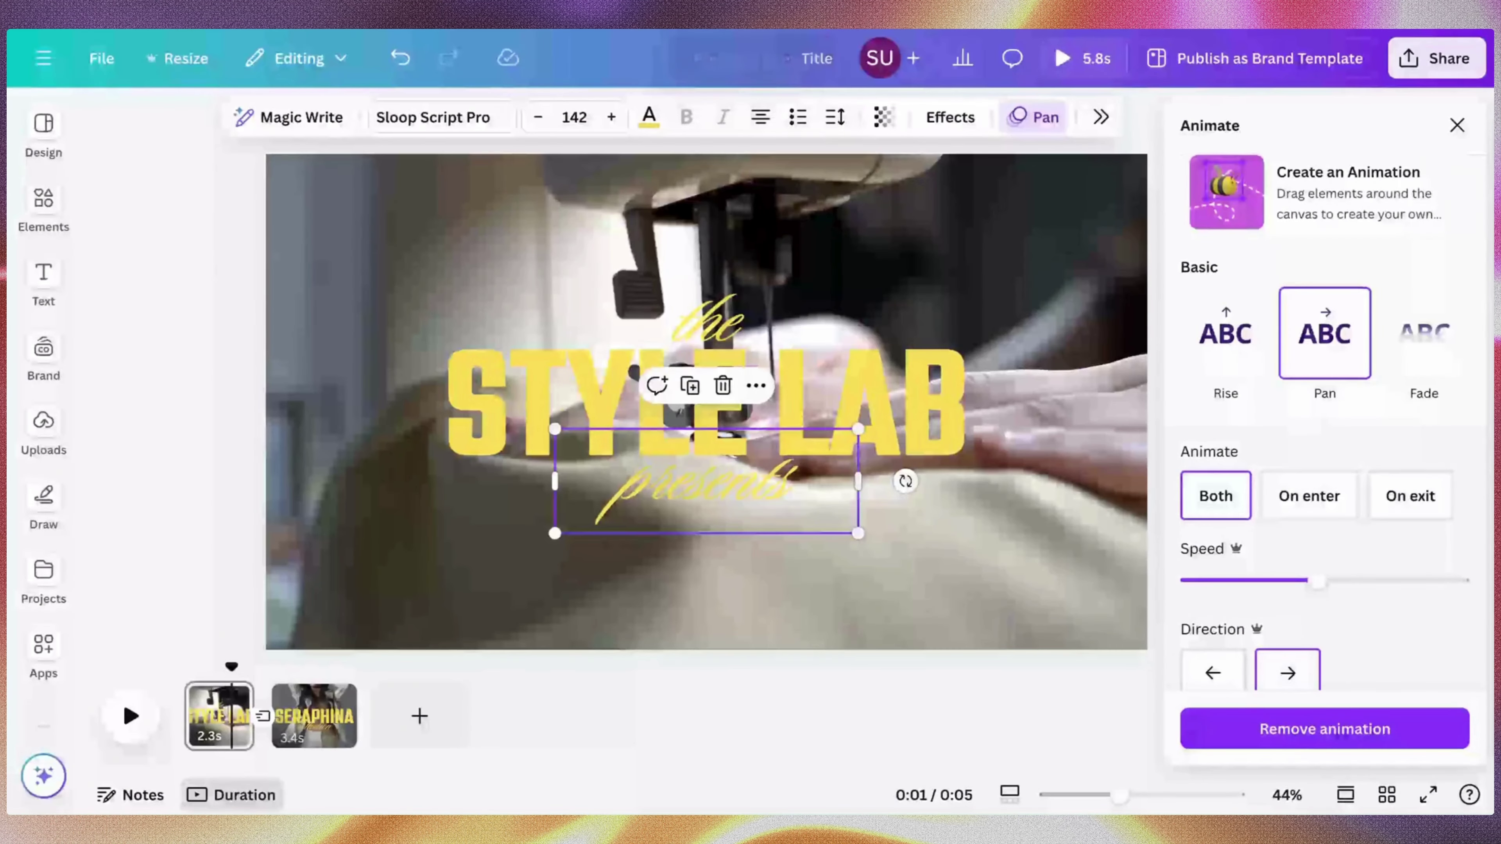
pyautogui.click(1457, 125)
pyautogui.click(1382, 280)
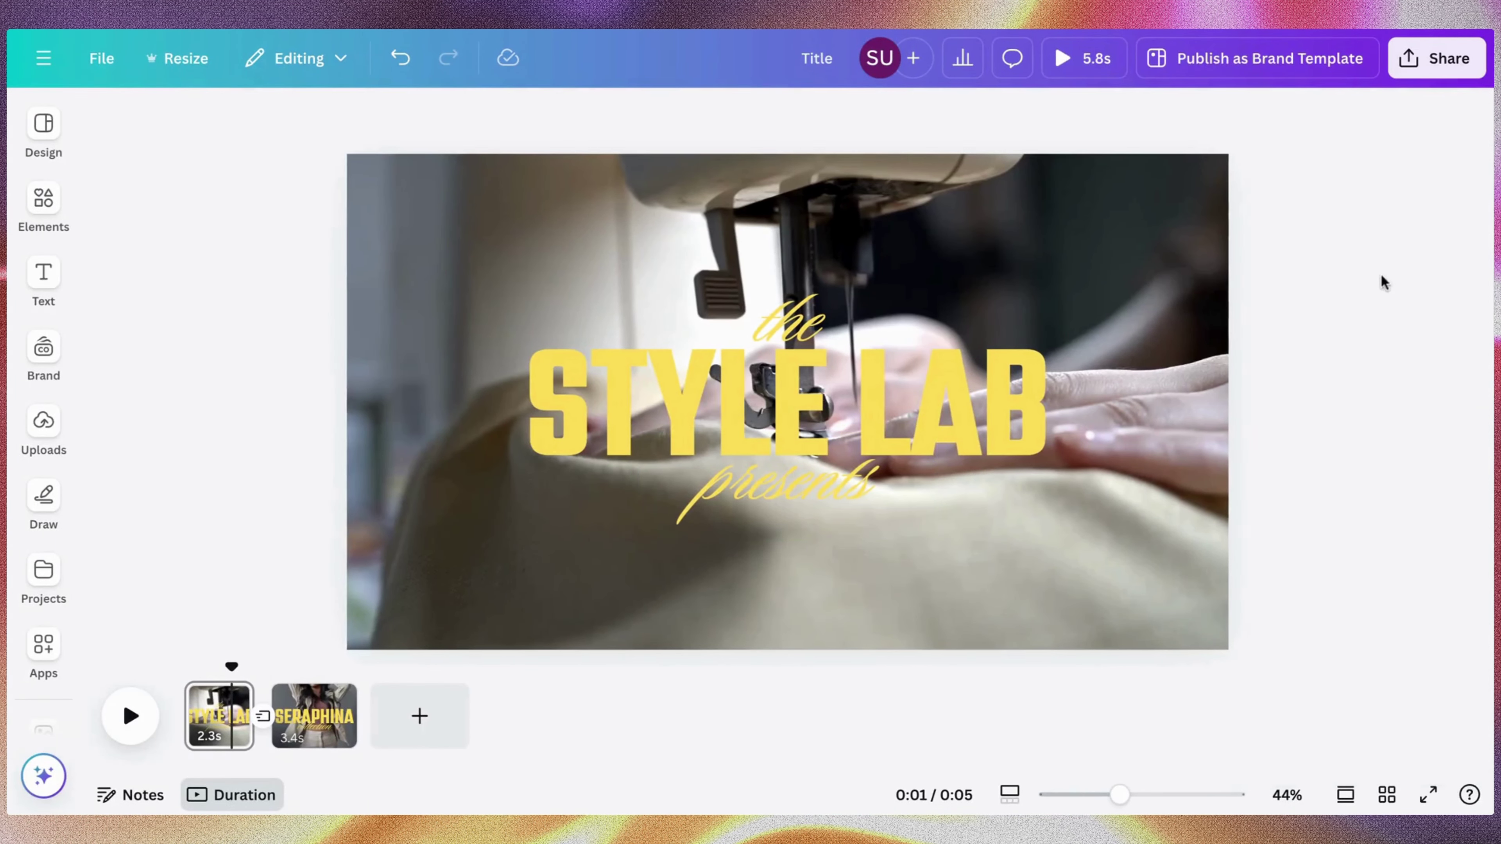
# Add a blank third page after the SERAPHINA page and browse the fashion video set for a clip
pyautogui.click(435, 705)
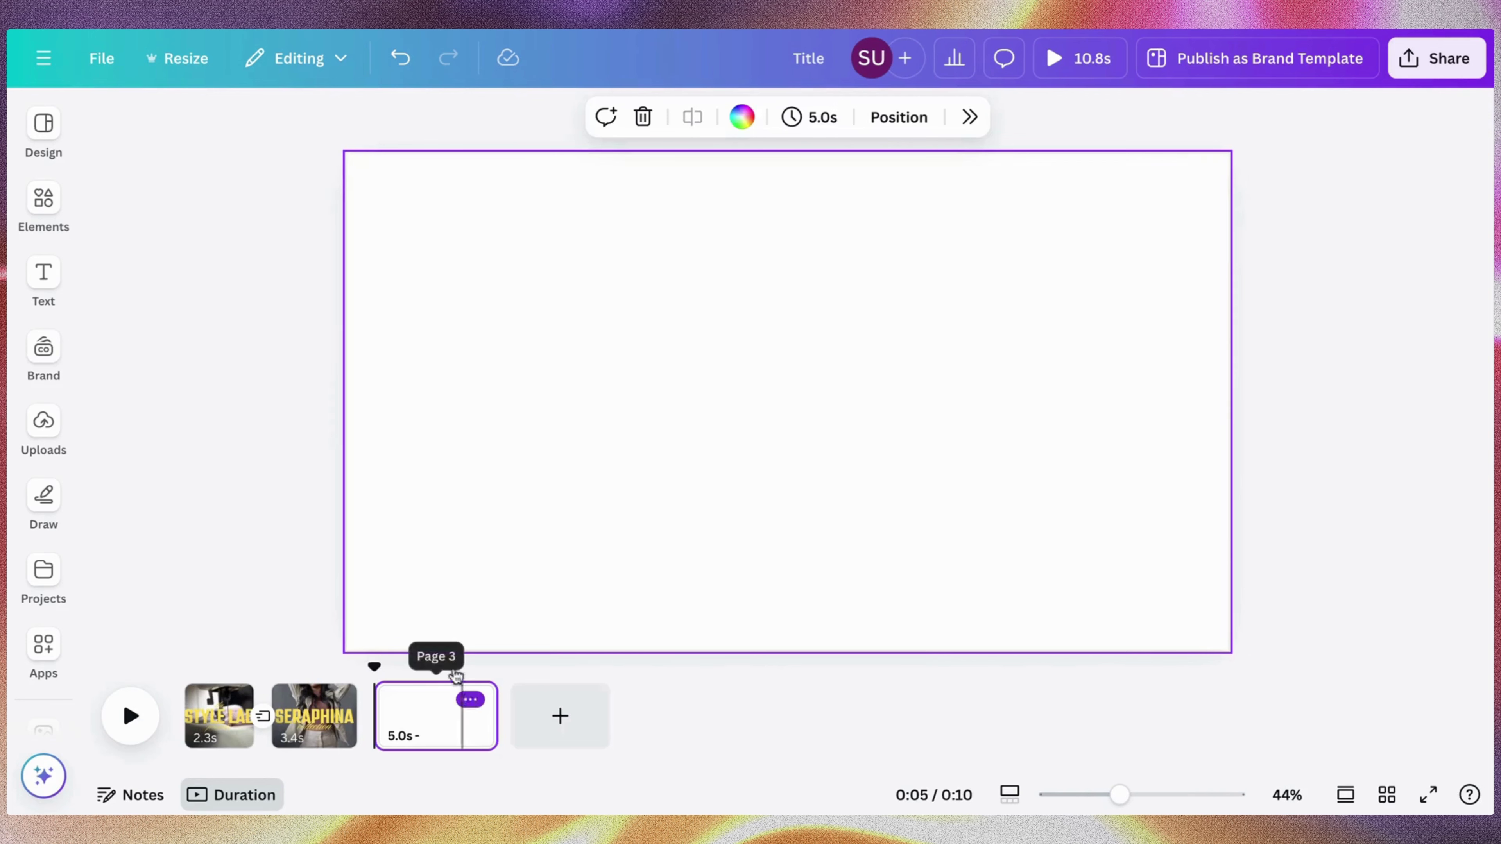
pyautogui.click(43, 201)
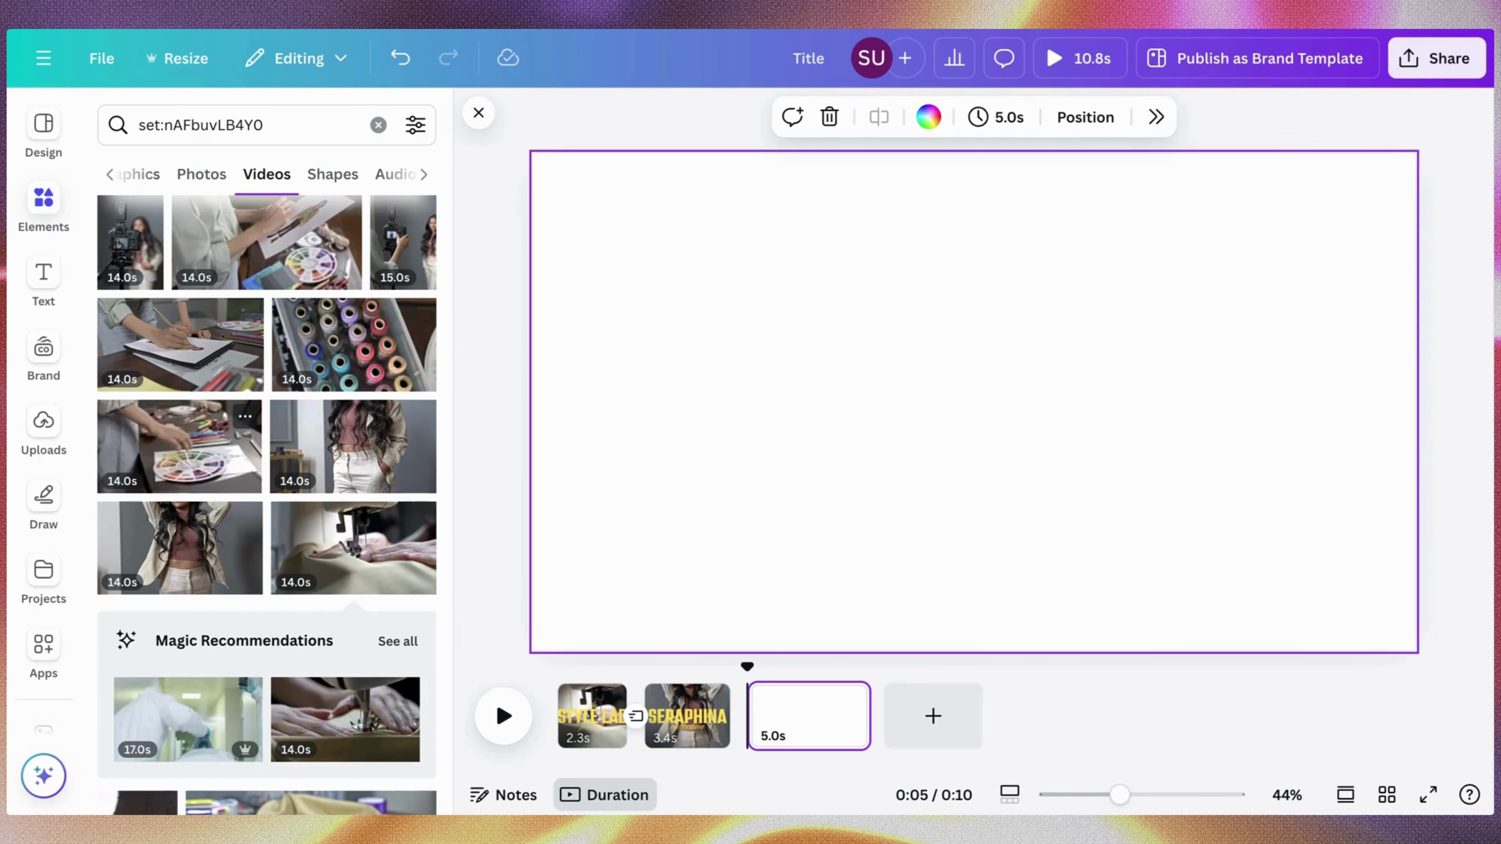
pyautogui.scroll(5, 205, 400)
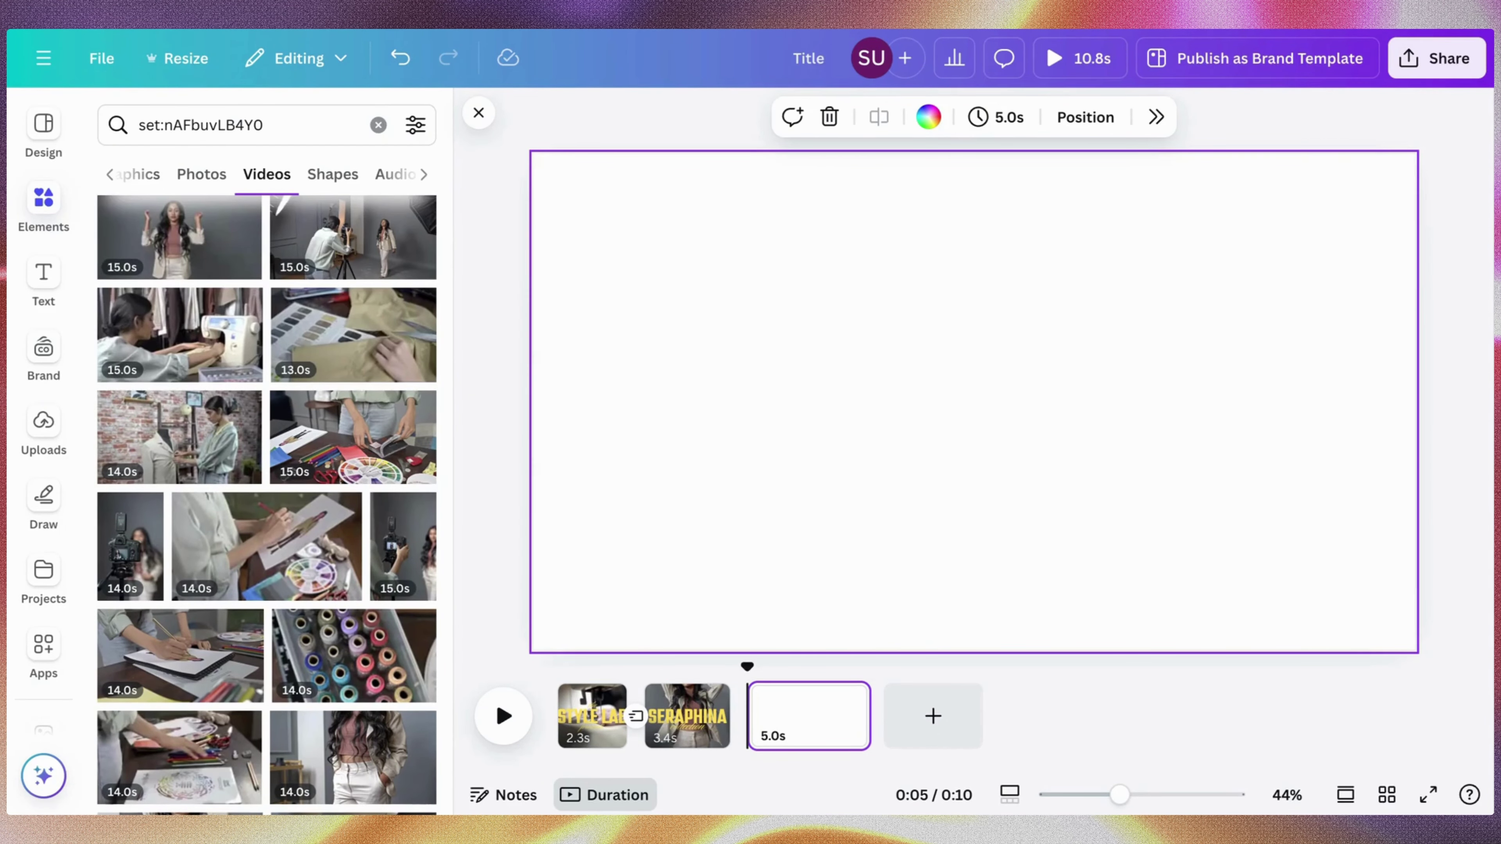
pyautogui.scroll(1, 267, 506)
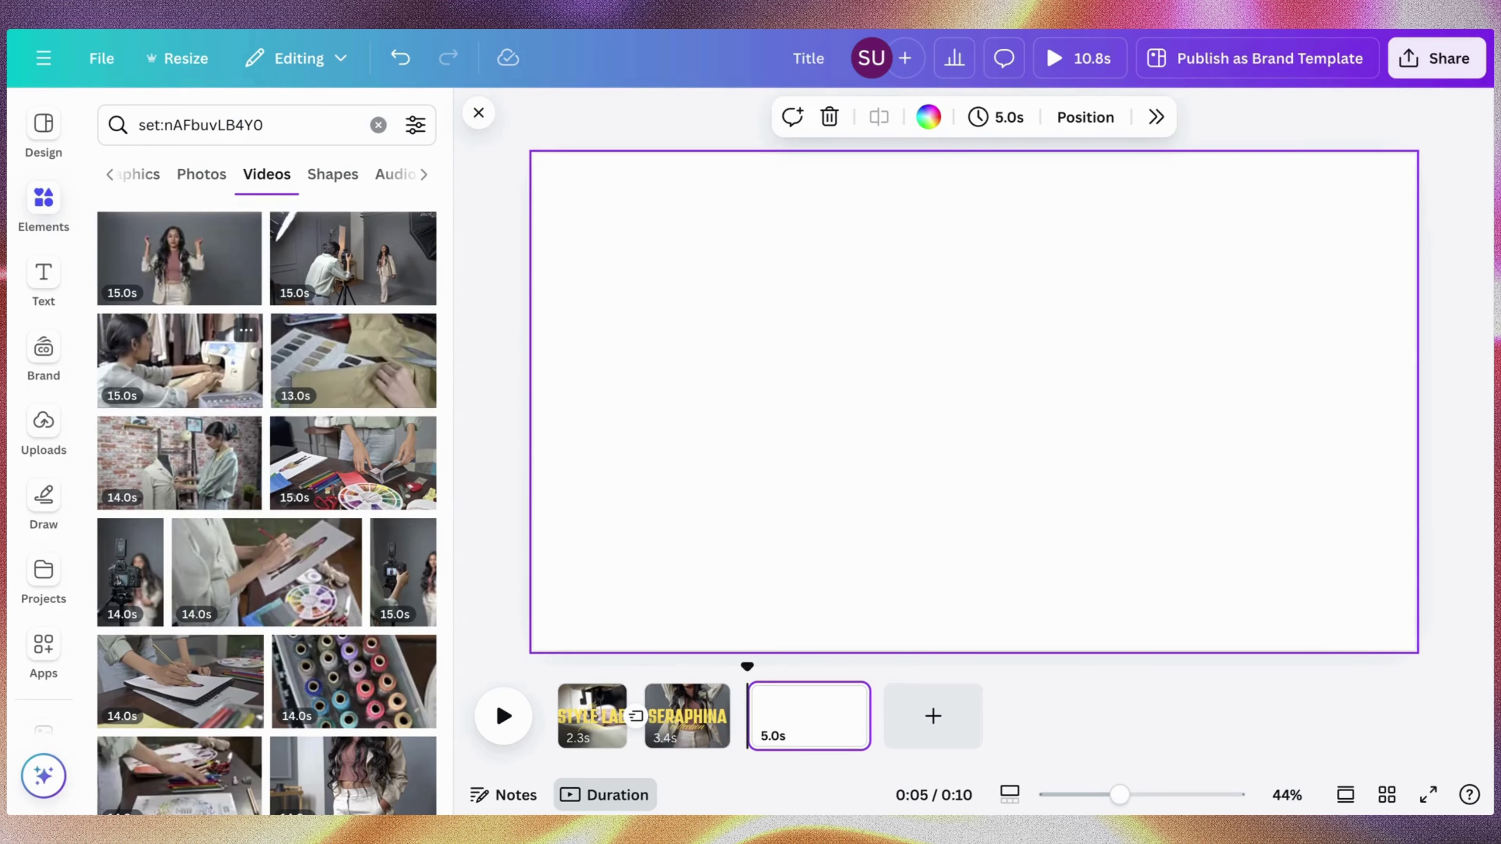
pyautogui.scroll(-10, 266, 506)
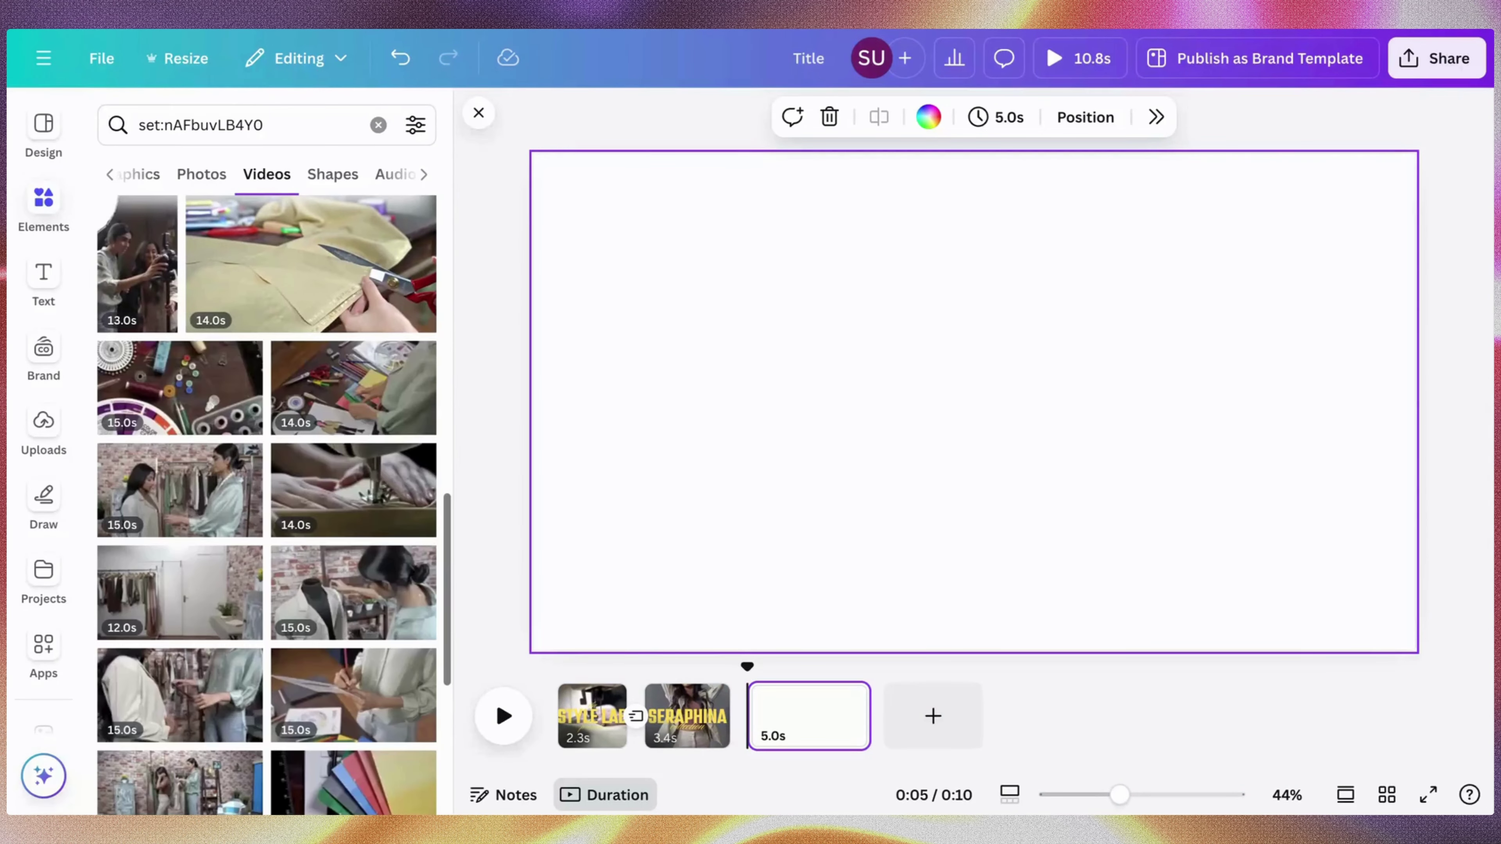
pyautogui.scroll(-3, 203, 417)
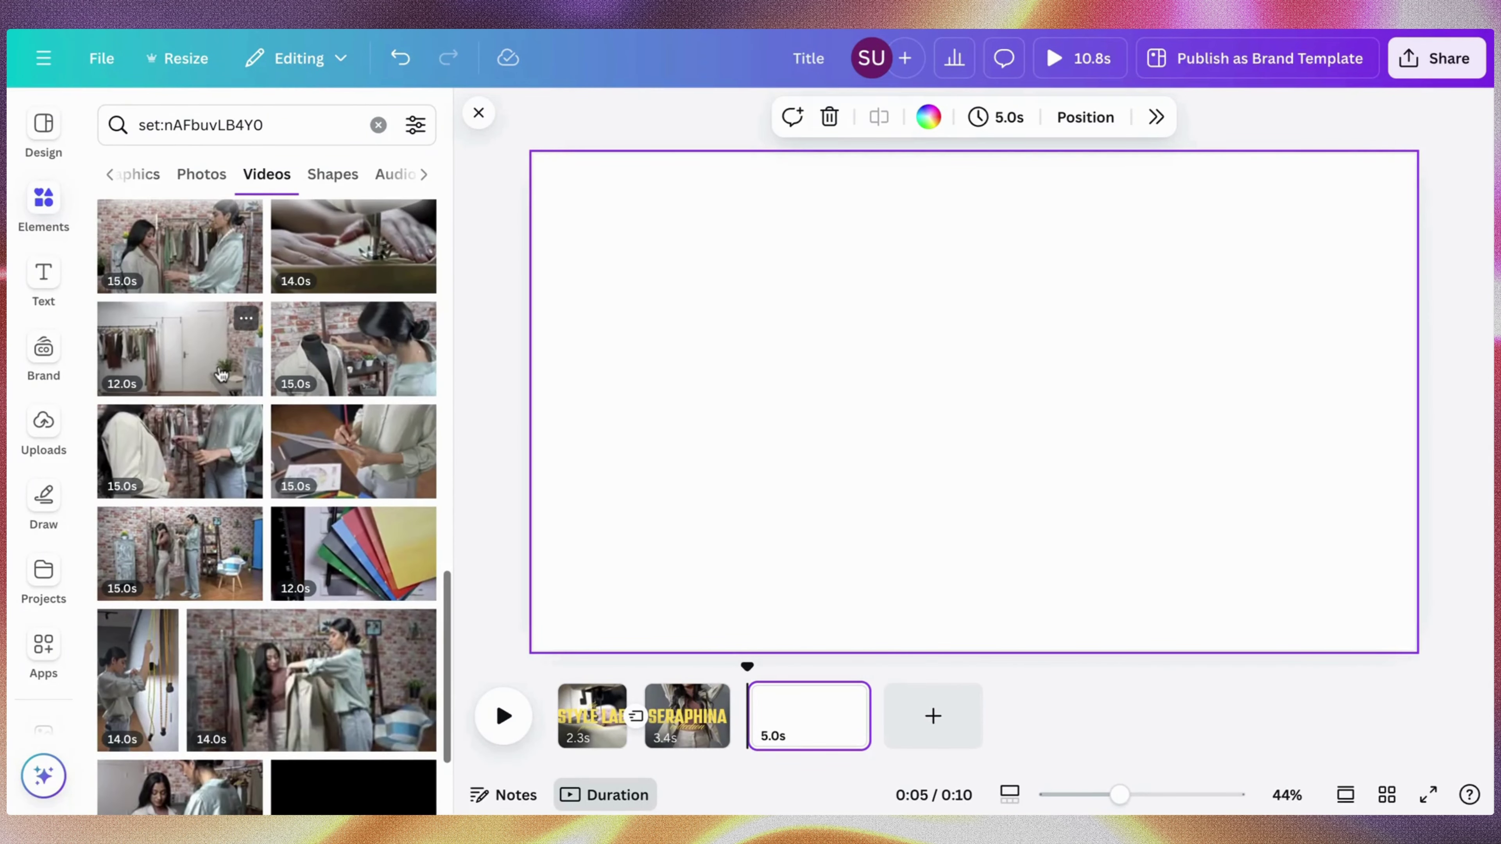
pyautogui.scroll(5, 203, 417)
pyautogui.scroll(5, 203, 418)
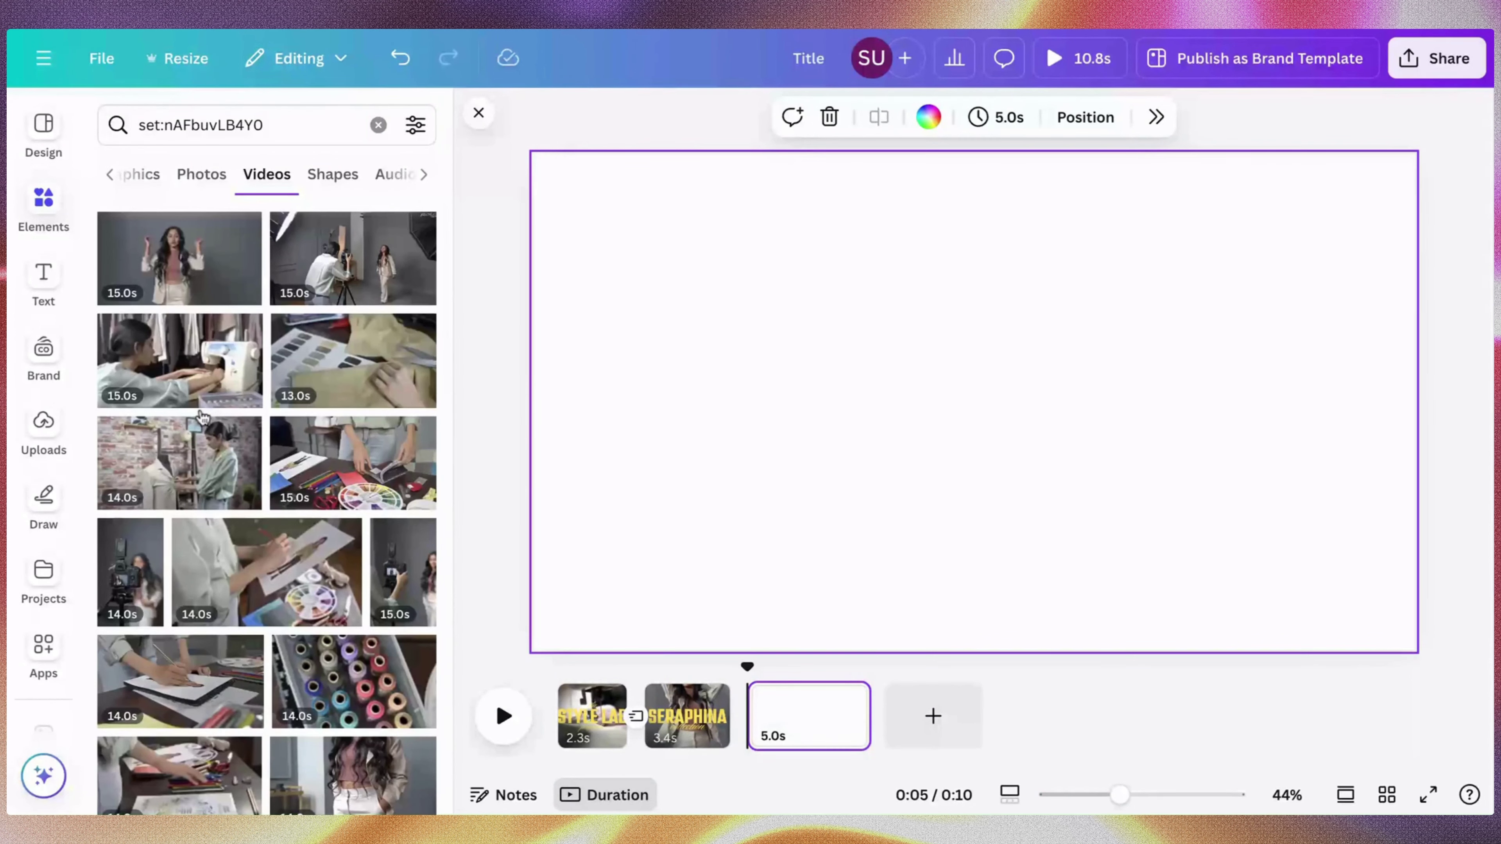
# Try the portrait clip of a camera filming a model as the third page's background, and delete it
pyautogui.click(126, 617)
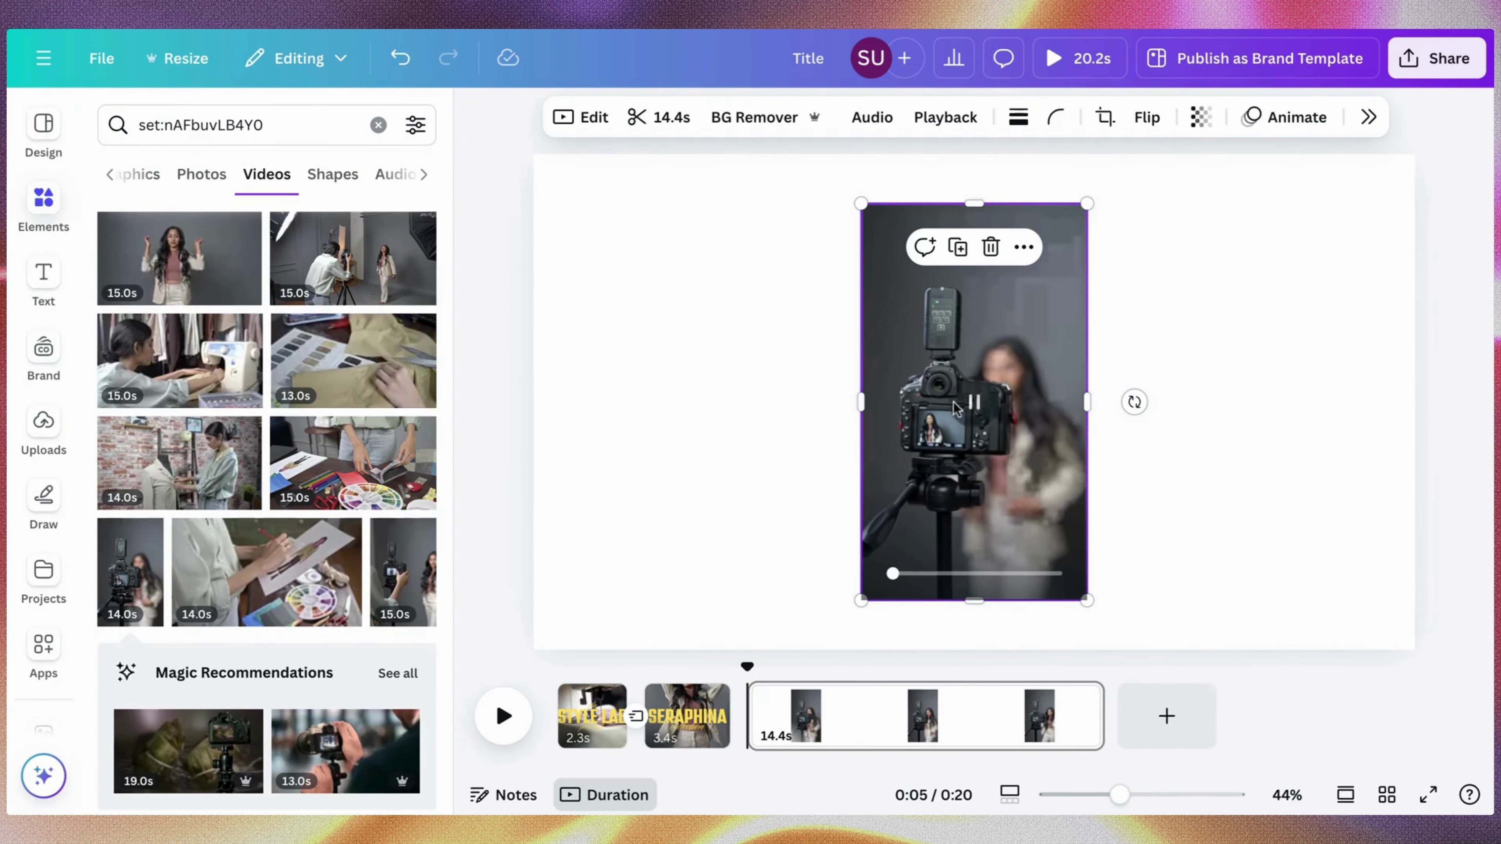
pyautogui.rightClick(956, 408)
pyautogui.click(1012, 737)
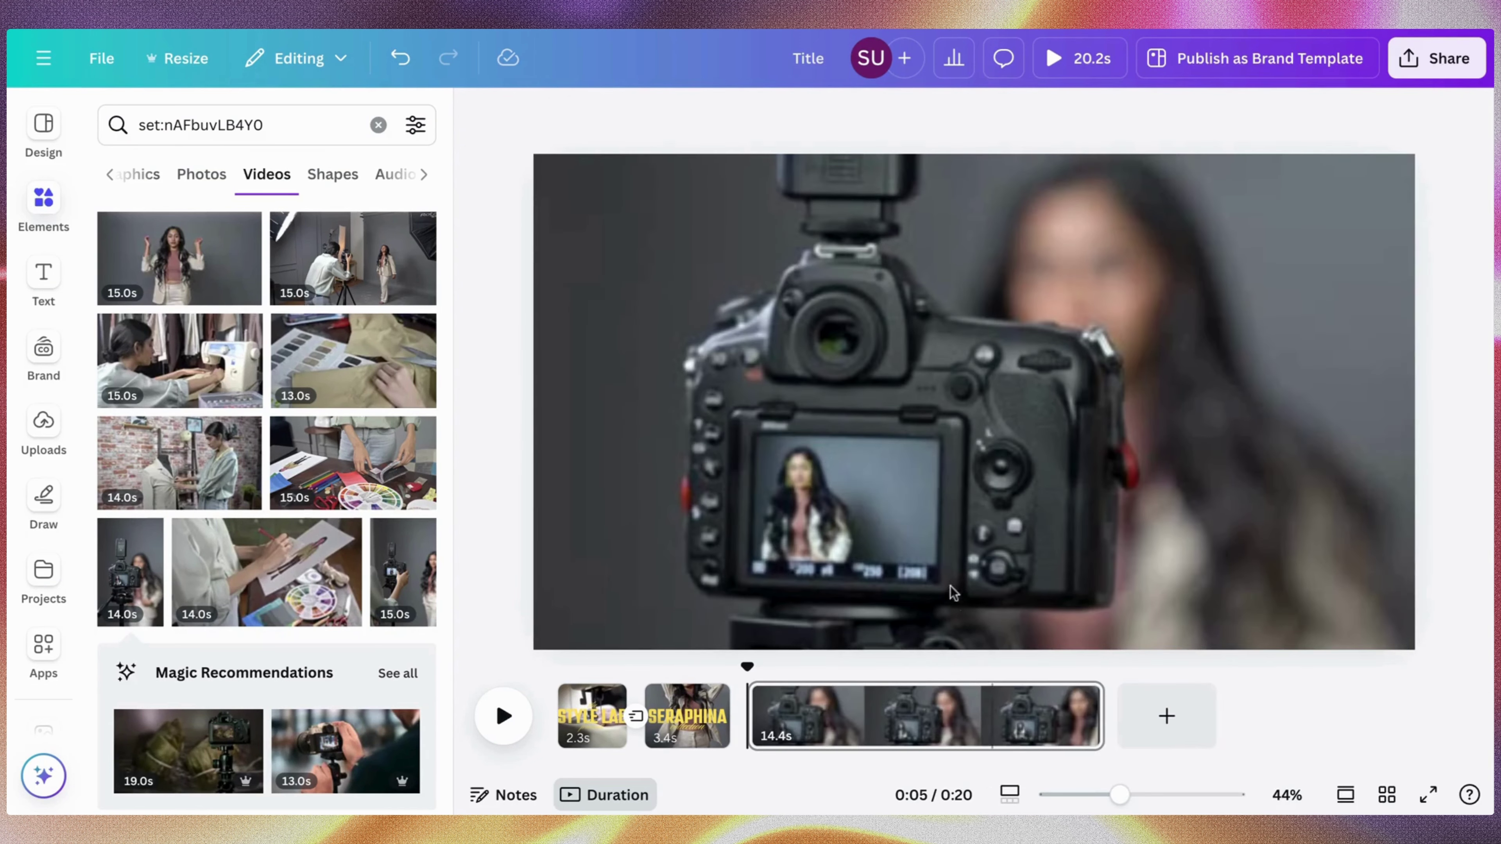
pyautogui.click(943, 560)
pyautogui.press('Delete')
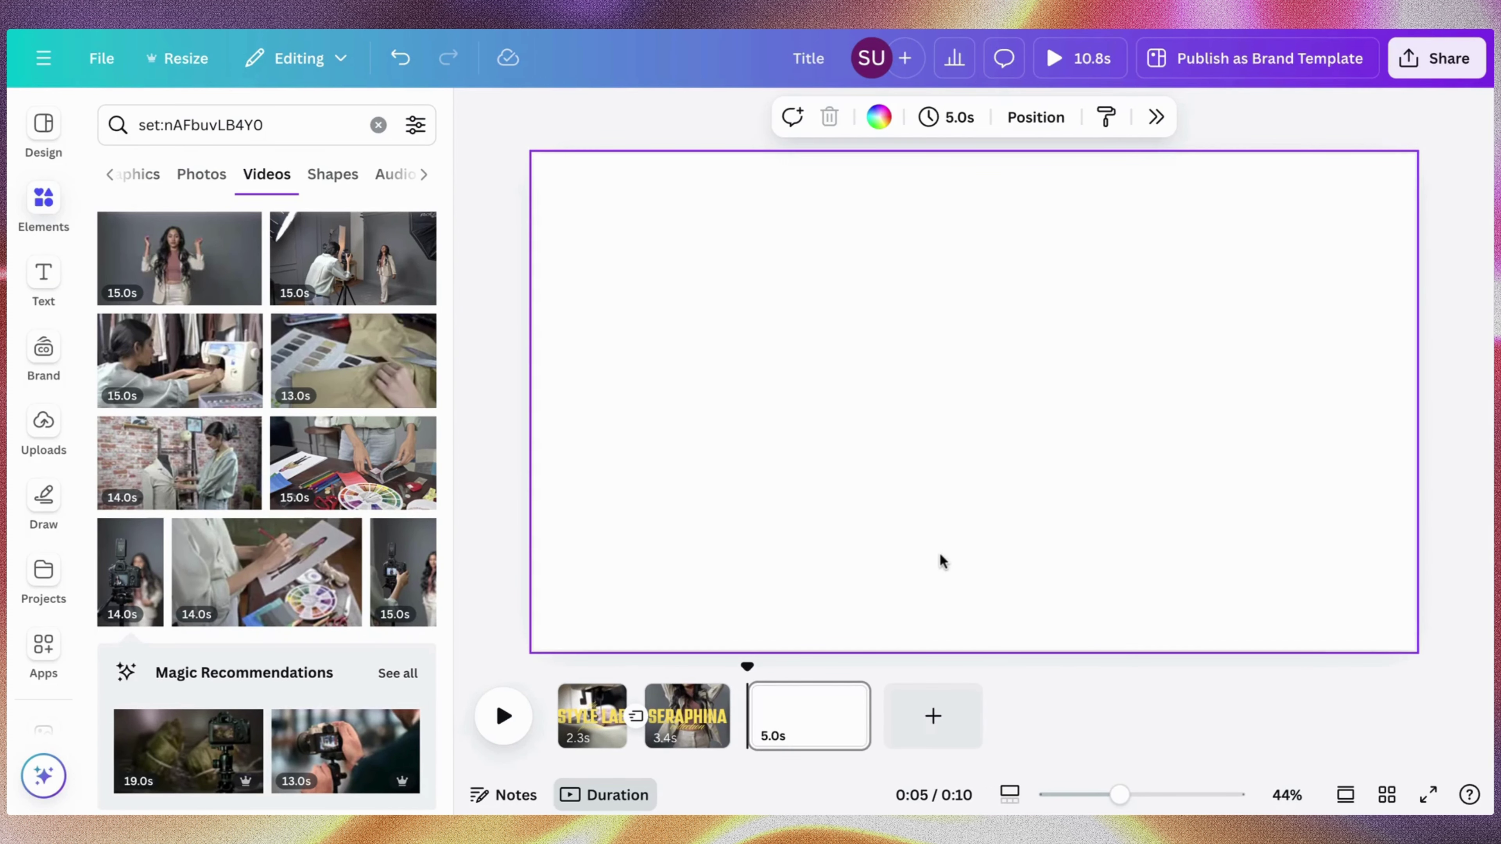
# Clear the element search and insert the recently used clip of the woman in a black top on the third page
pyautogui.scroll(-6, 365, 379)
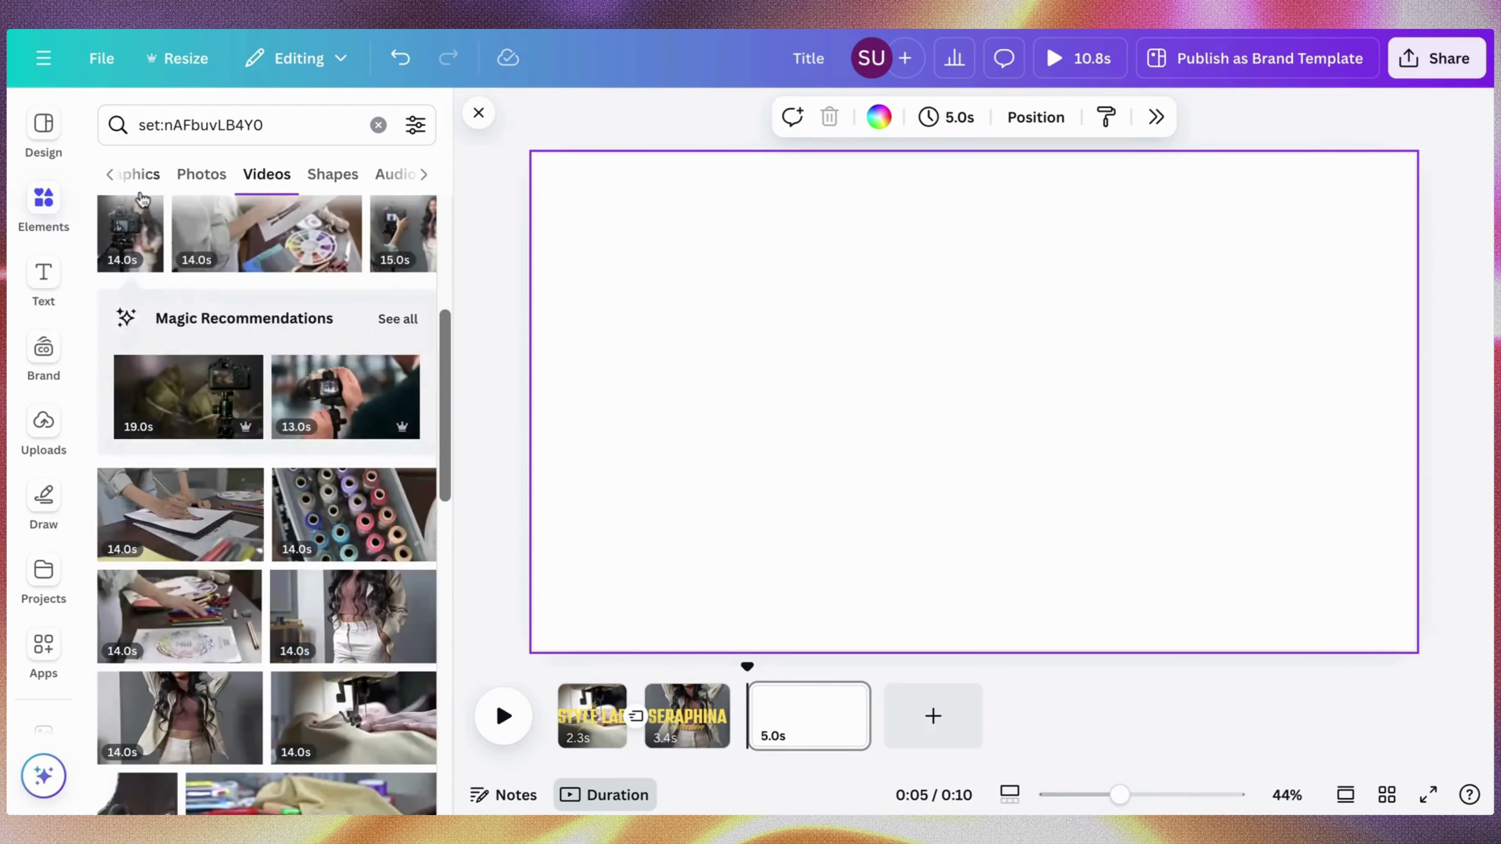
pyautogui.click(379, 126)
pyautogui.scroll(10, 221, 178)
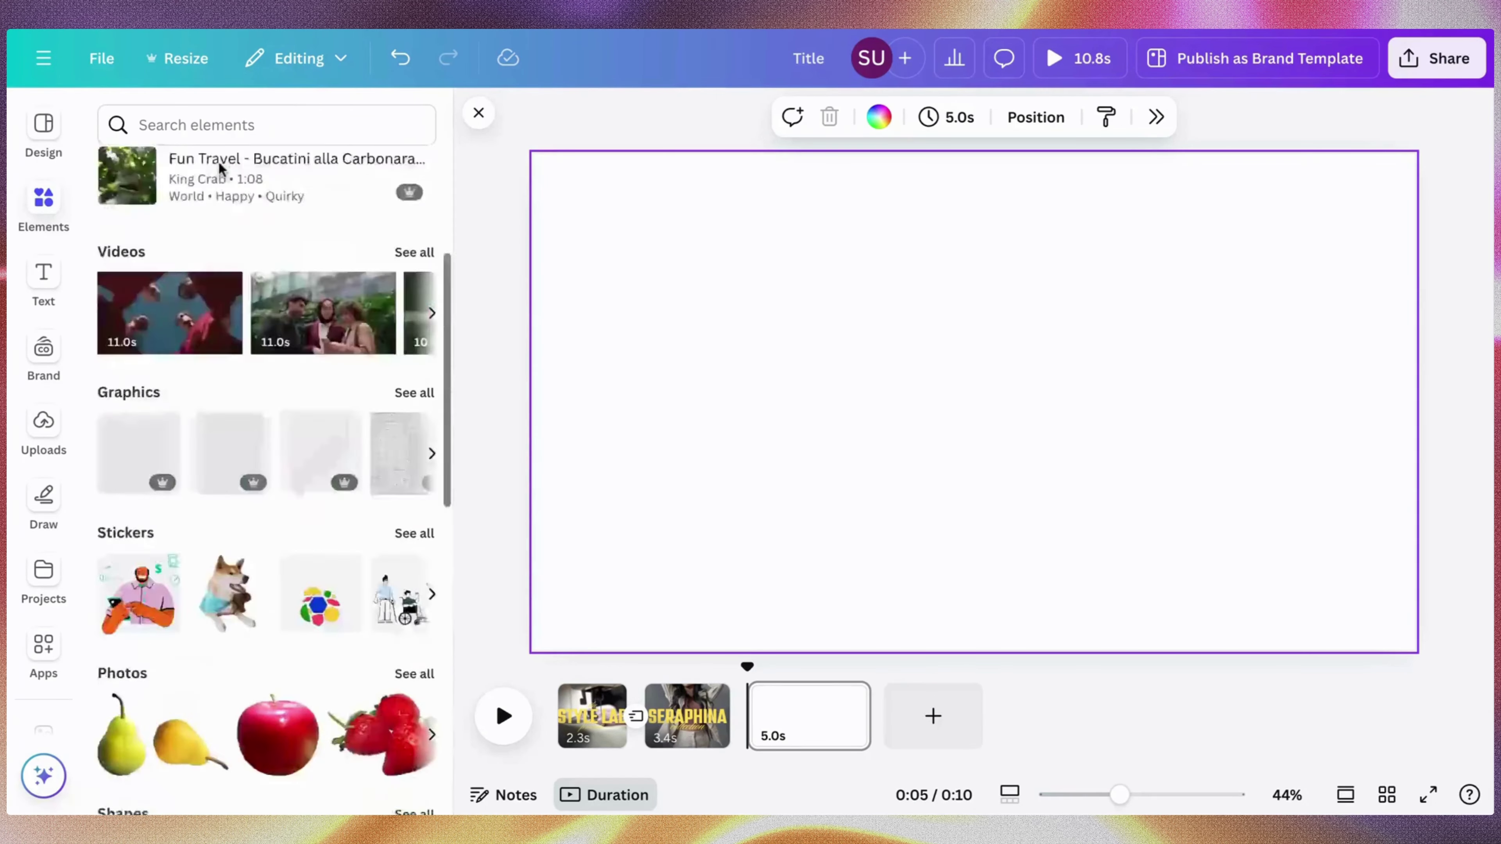
pyautogui.click(413, 177)
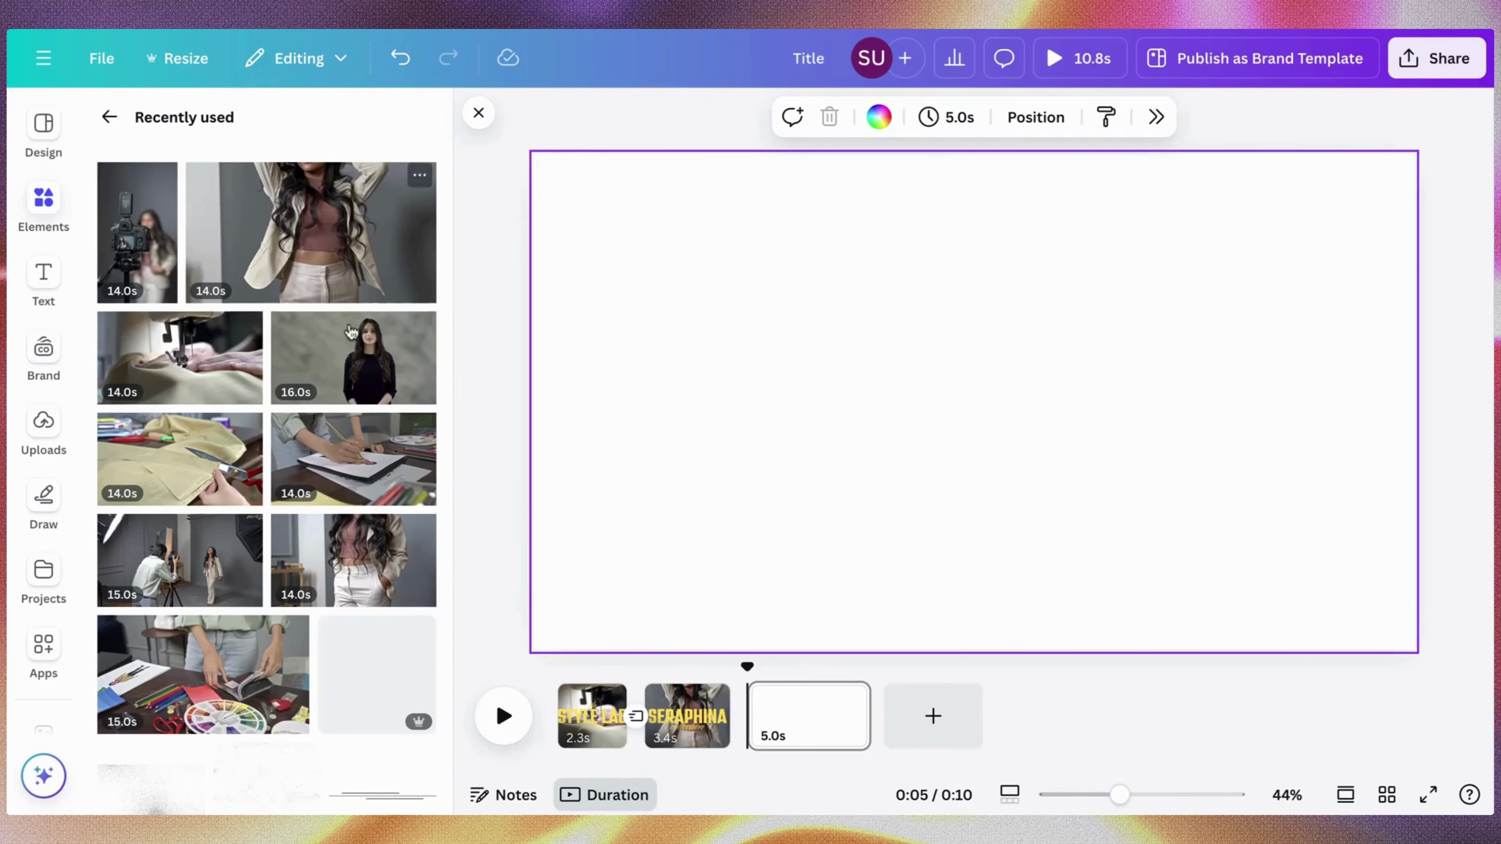
pyautogui.click(351, 332)
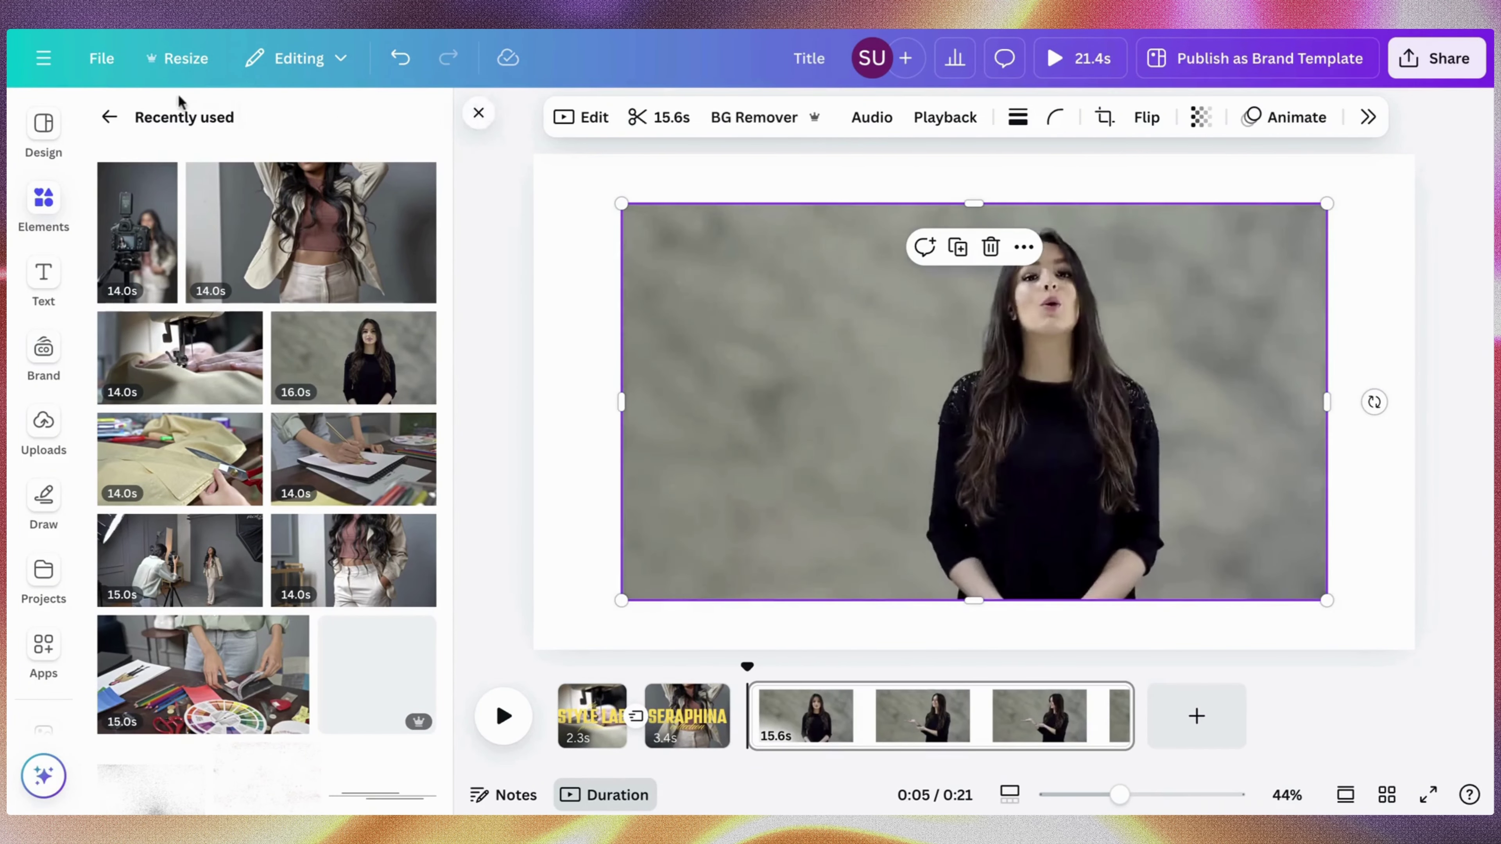
pyautogui.click(109, 116)
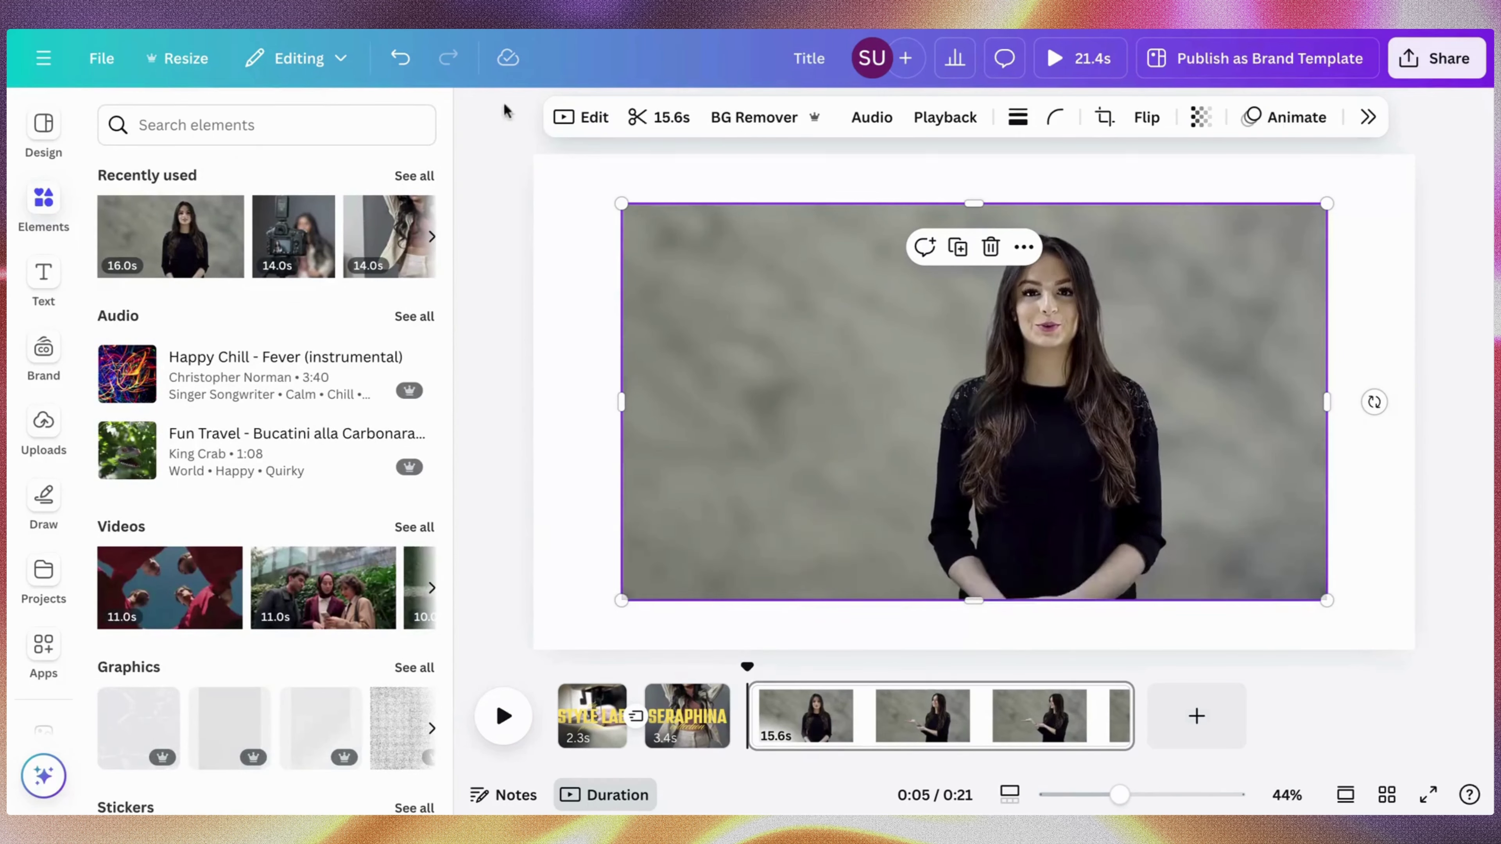
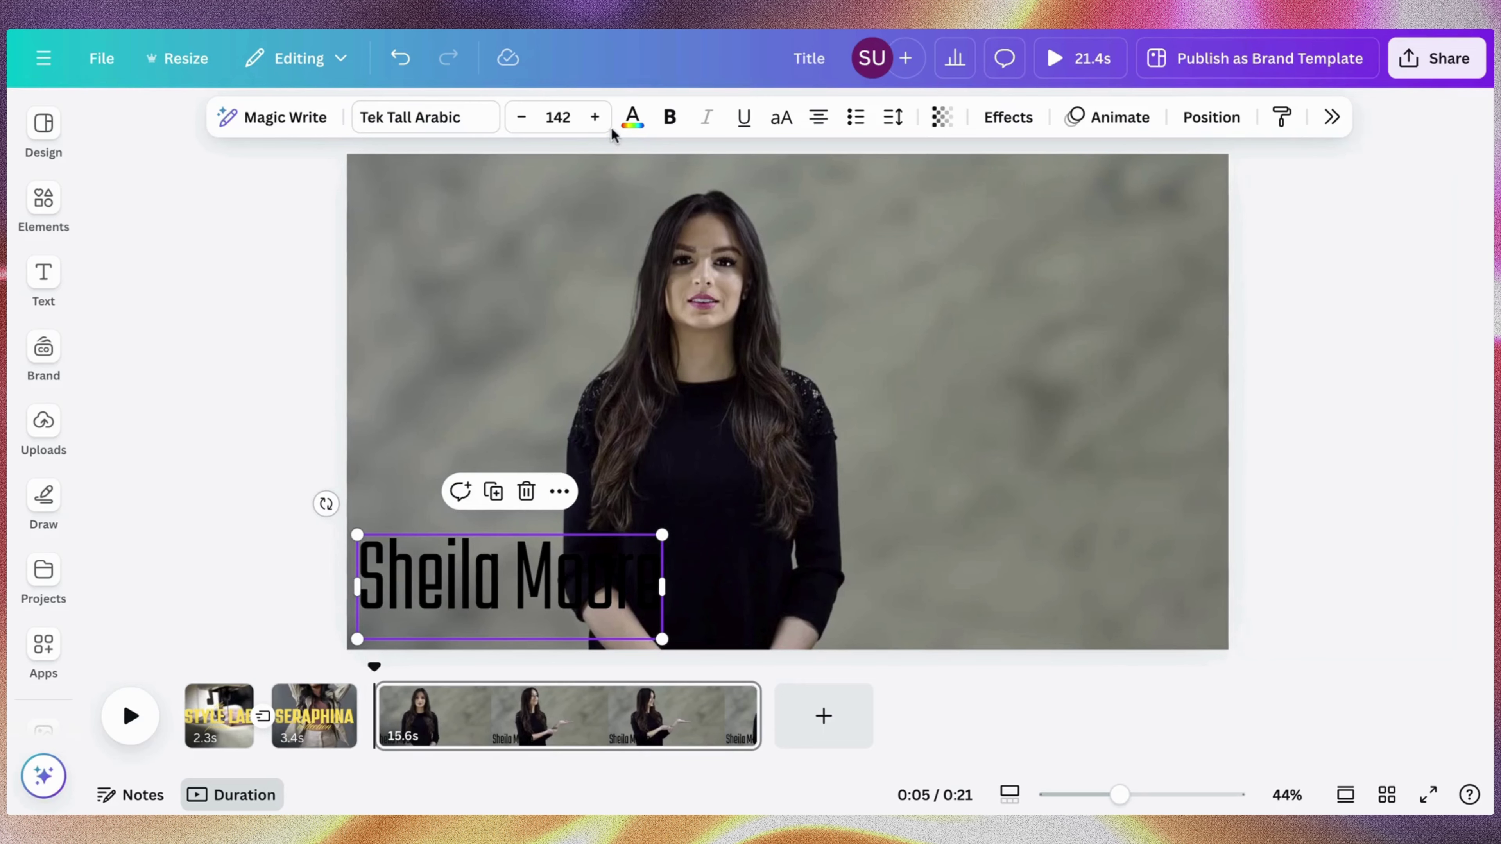
# Recolor the name caption on the third page with the document's yellow
pyautogui.click(631, 118)
pyautogui.click(1300, 276)
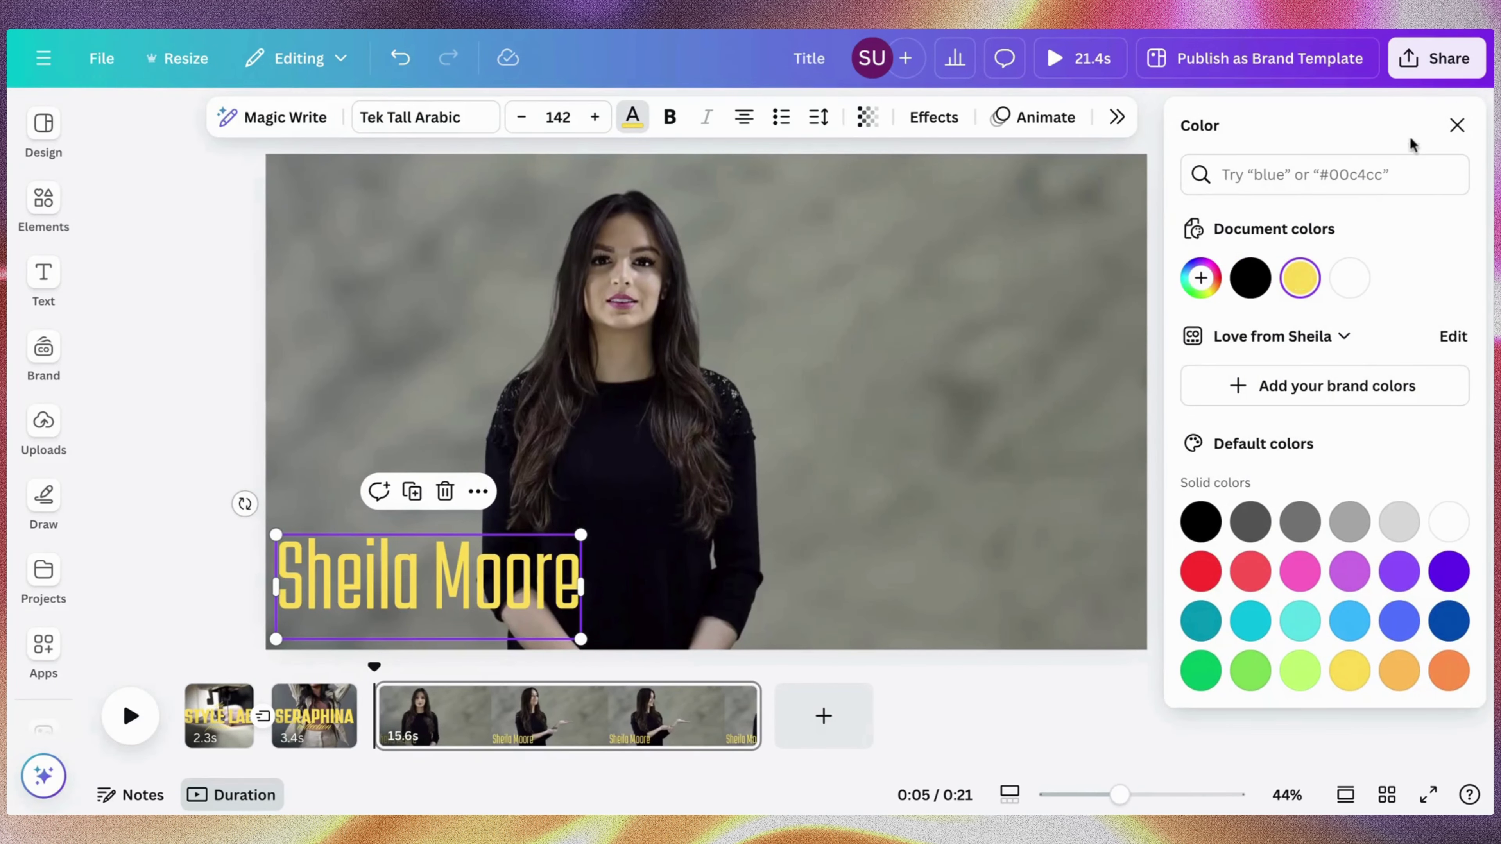
pyautogui.click(1456, 124)
# Flip the third page's background video horizontally
pyautogui.click(975, 335)
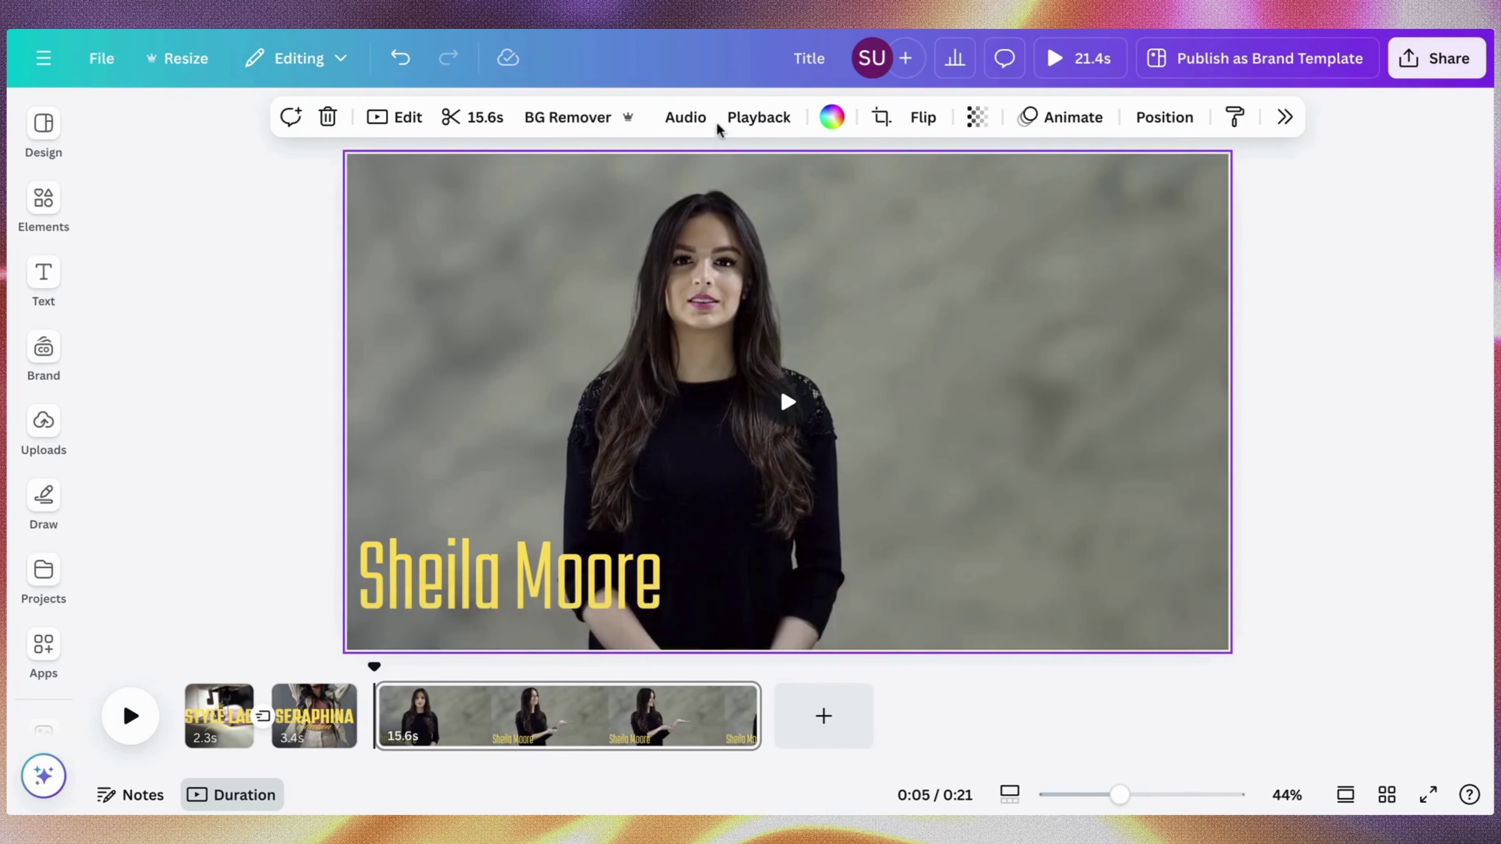
pyautogui.click(923, 117)
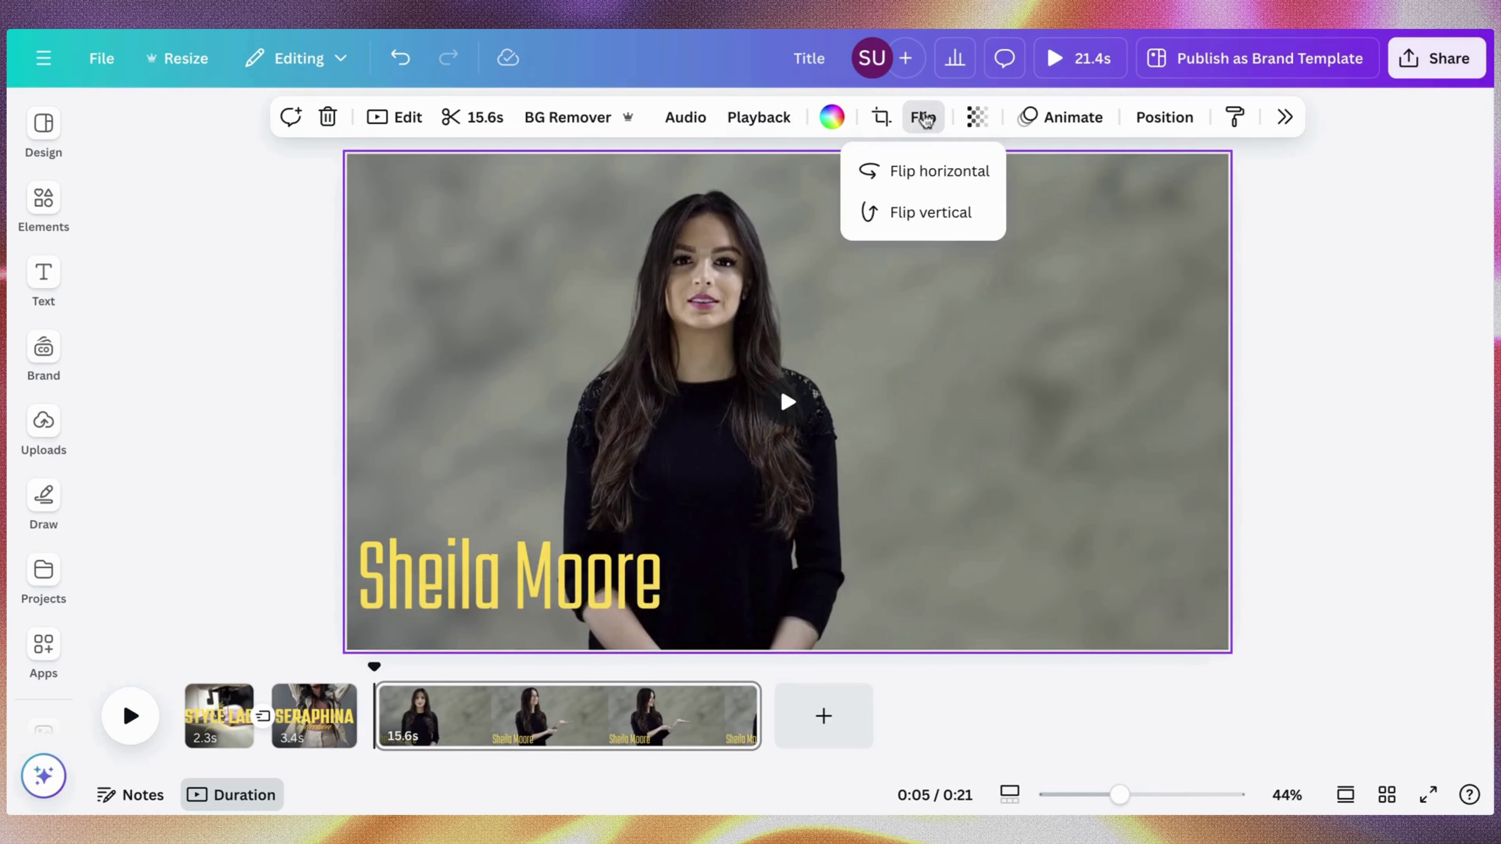
pyautogui.click(941, 171)
# Shrink the name caption to font size 69.1 and place it near the lower-left corner of the frame
pyautogui.click(603, 567)
pyautogui.moveTo(604, 568); pyautogui.dragTo(543, 580)
pyautogui.click(485, 599)
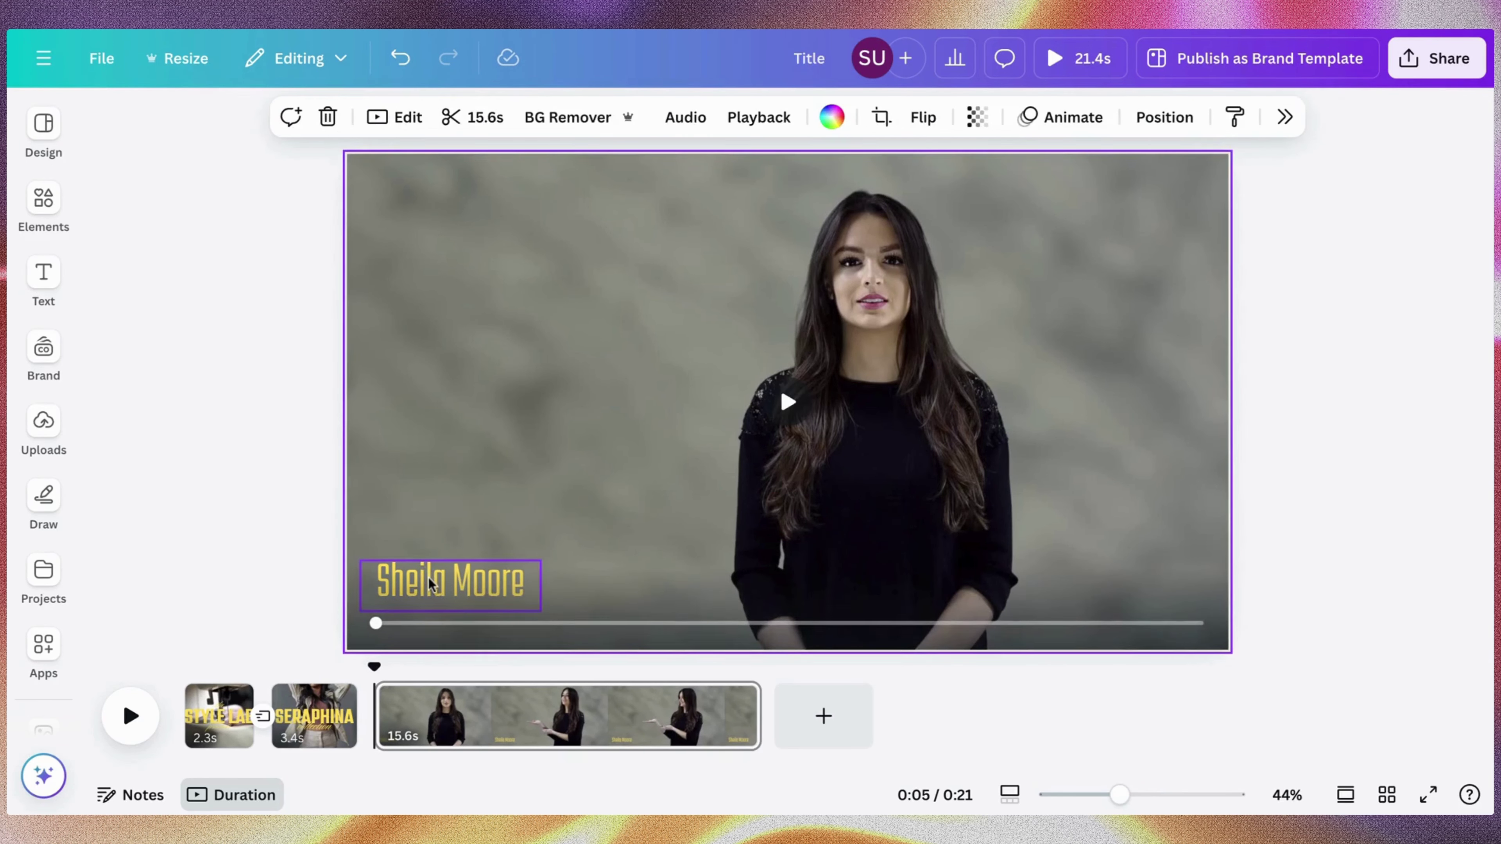
pyautogui.click(438, 568)
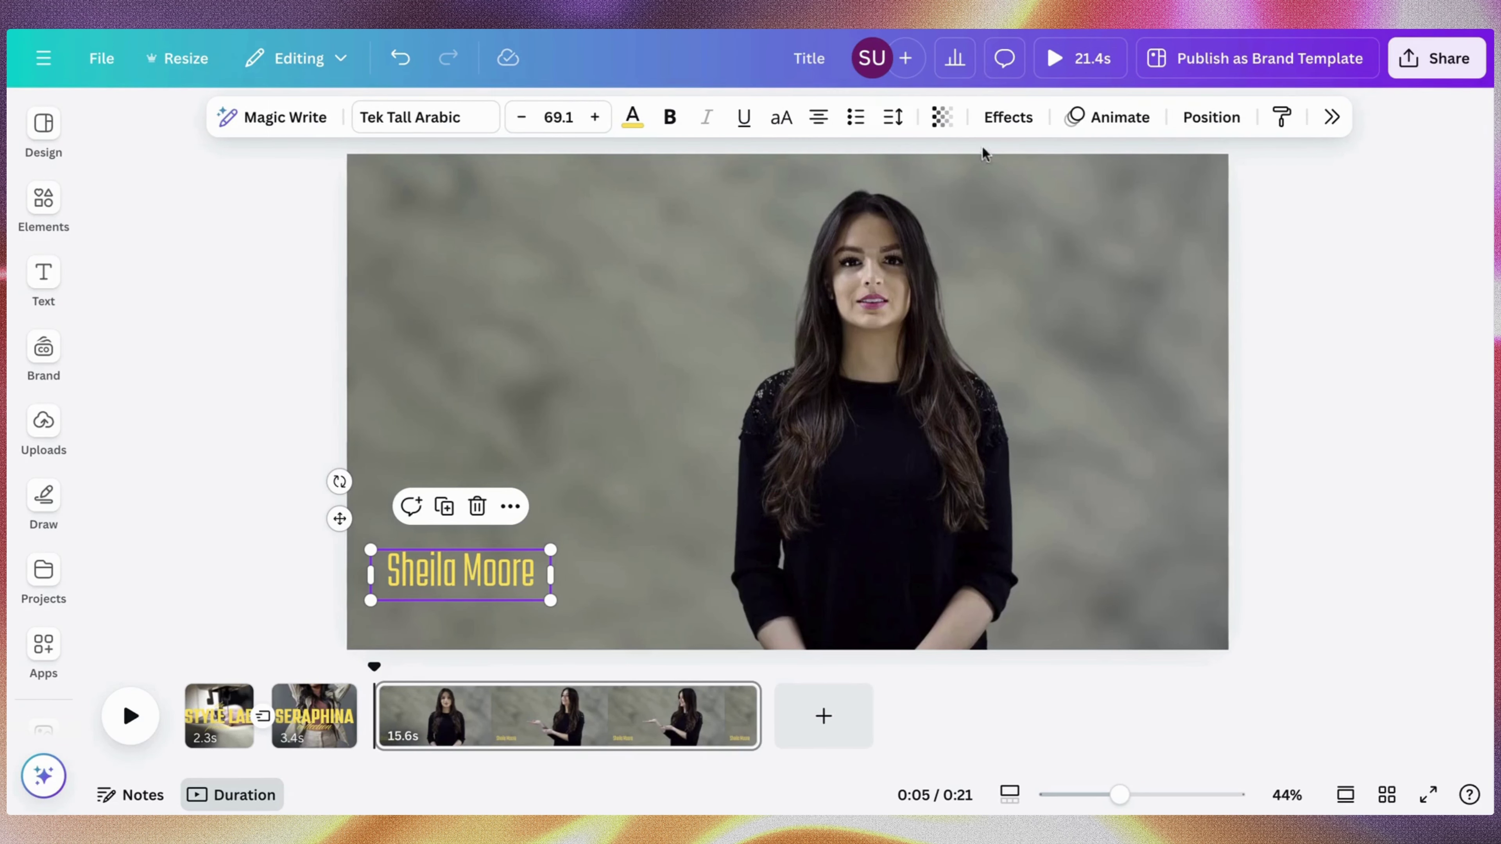
# Apply the Pan animation to the name caption on enter
pyautogui.click(1111, 117)
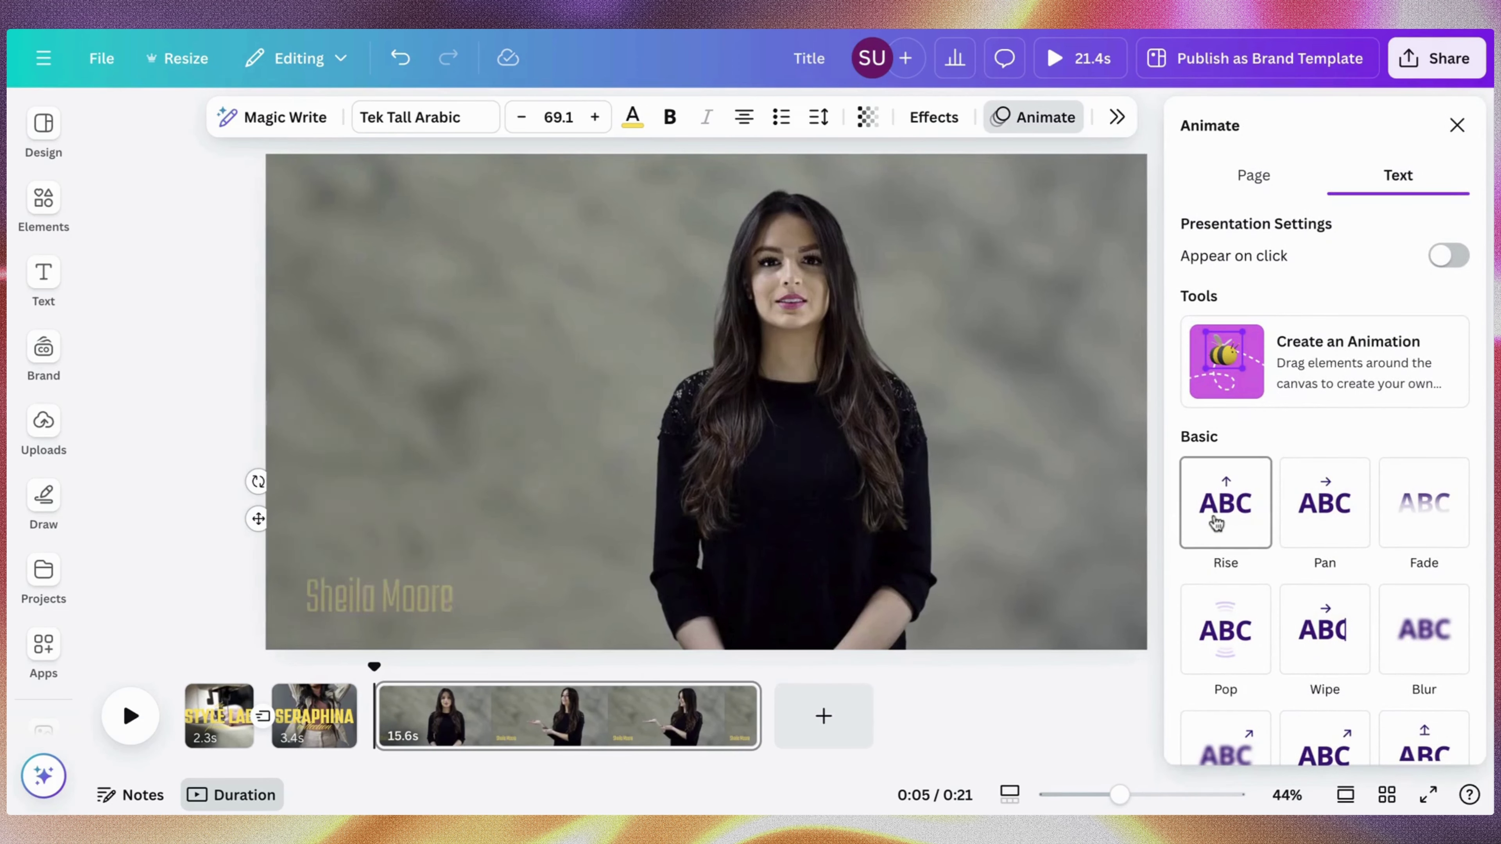
pyautogui.scroll(-2, 1216, 523)
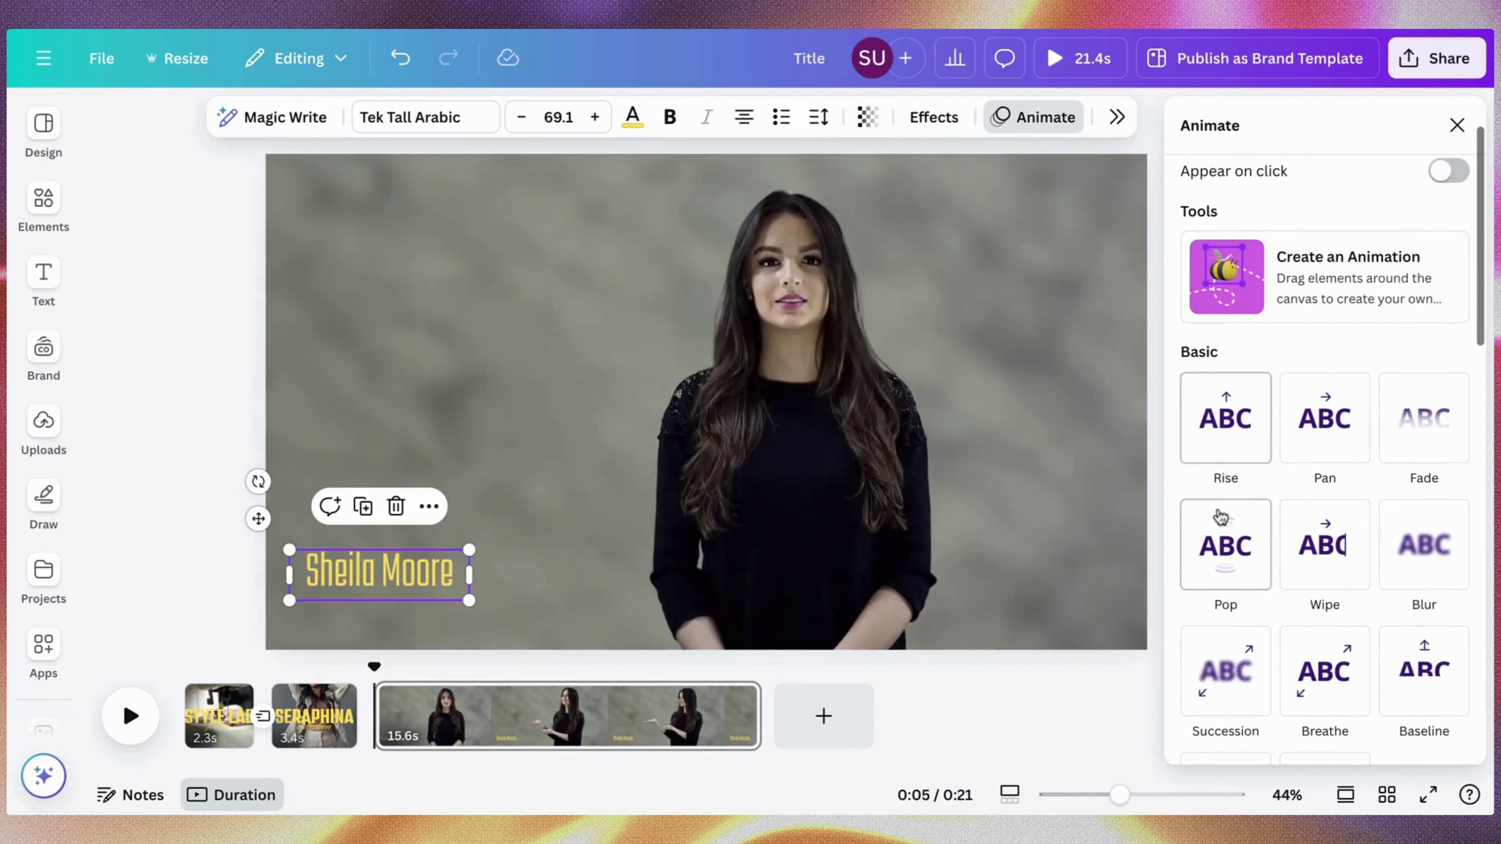
pyautogui.click(1325, 414)
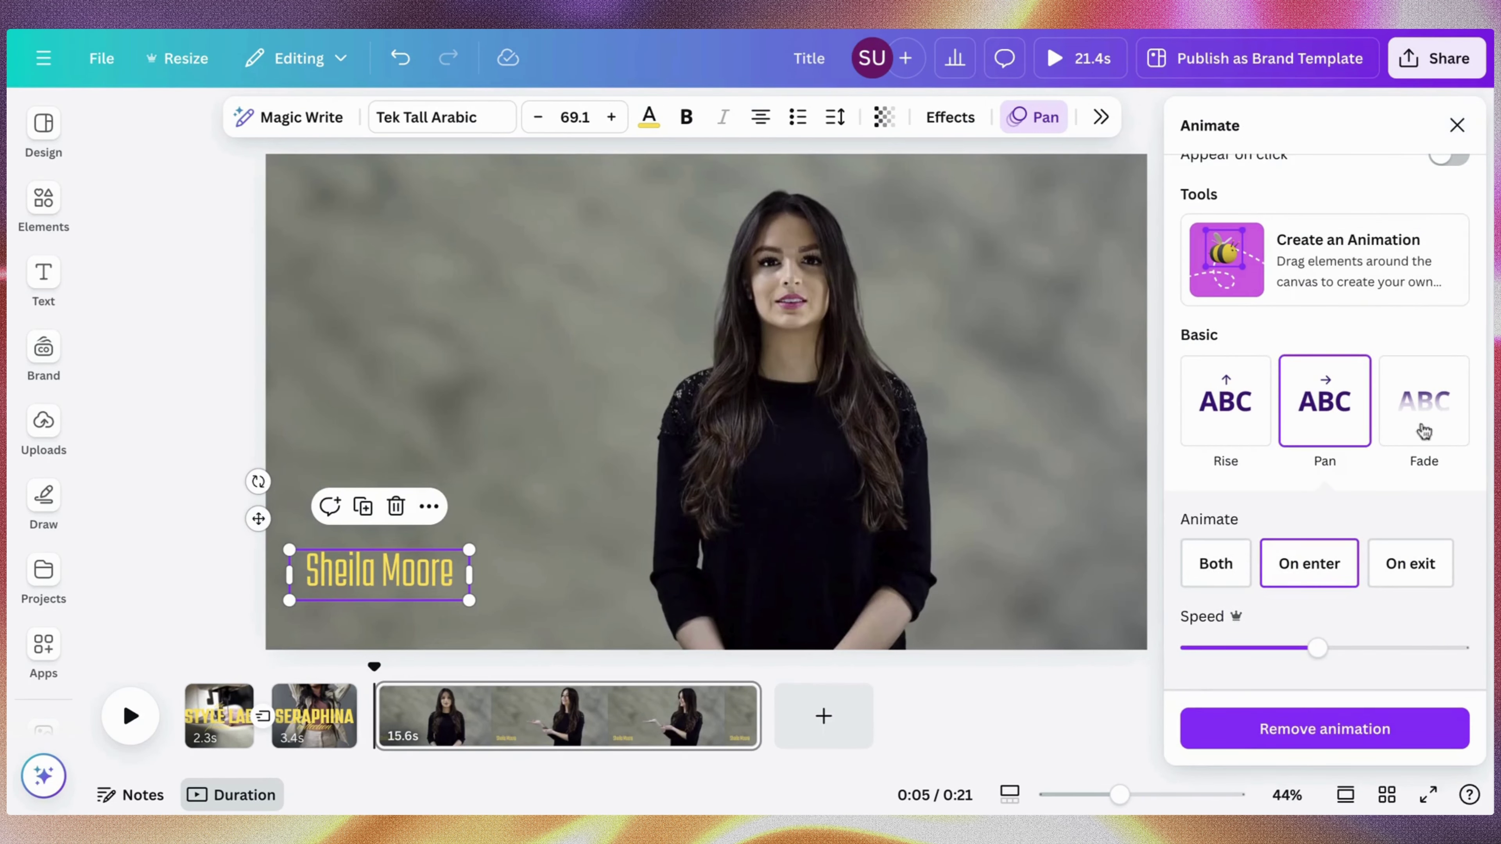
# Try the leftward direction for the name caption's Pan animation and set it back to rightward
pyautogui.scroll(-3, 1424, 431)
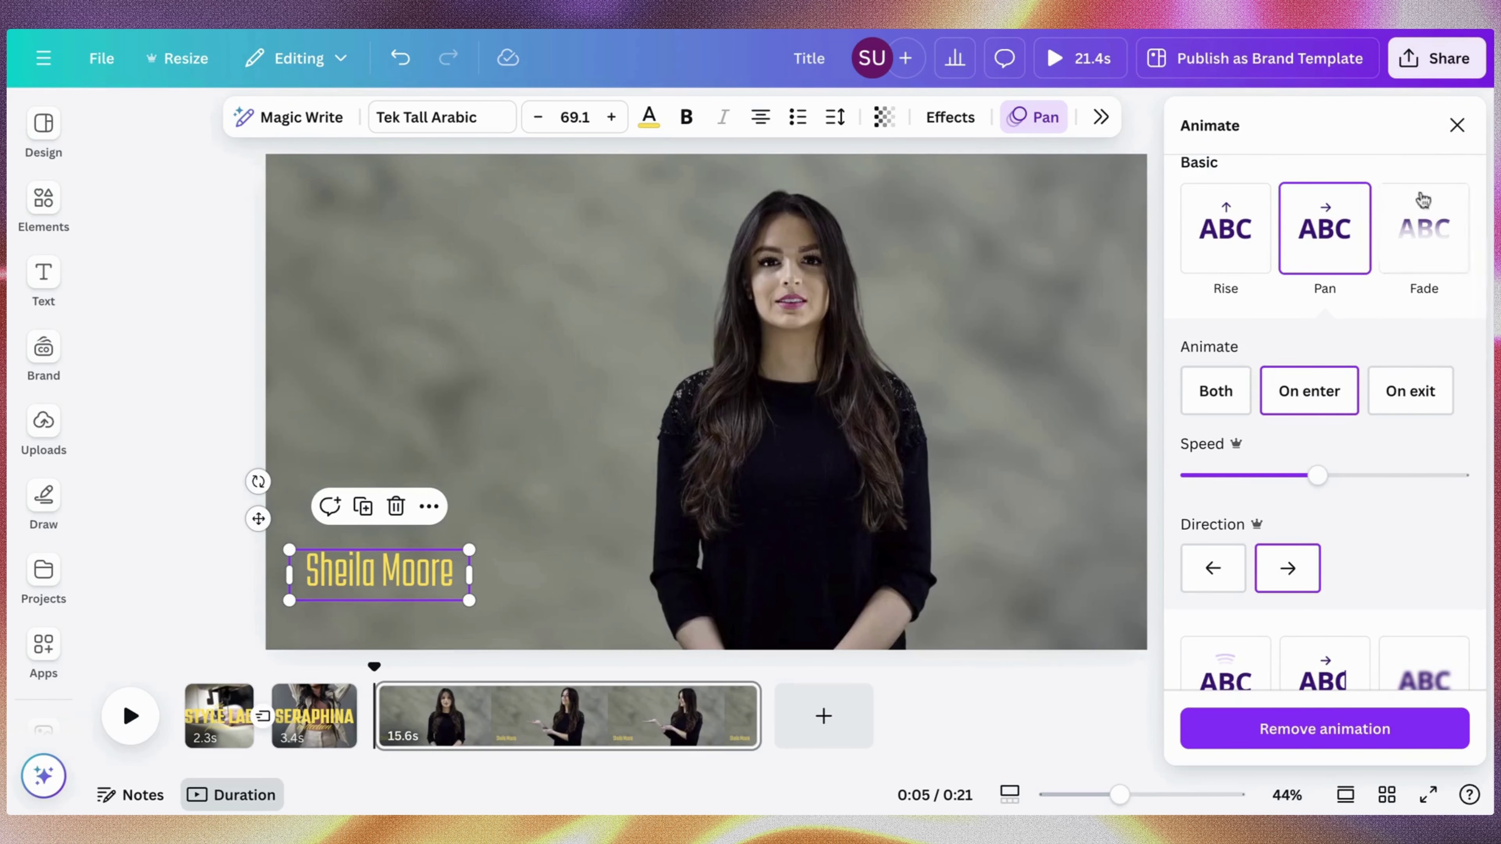
pyautogui.click(1216, 568)
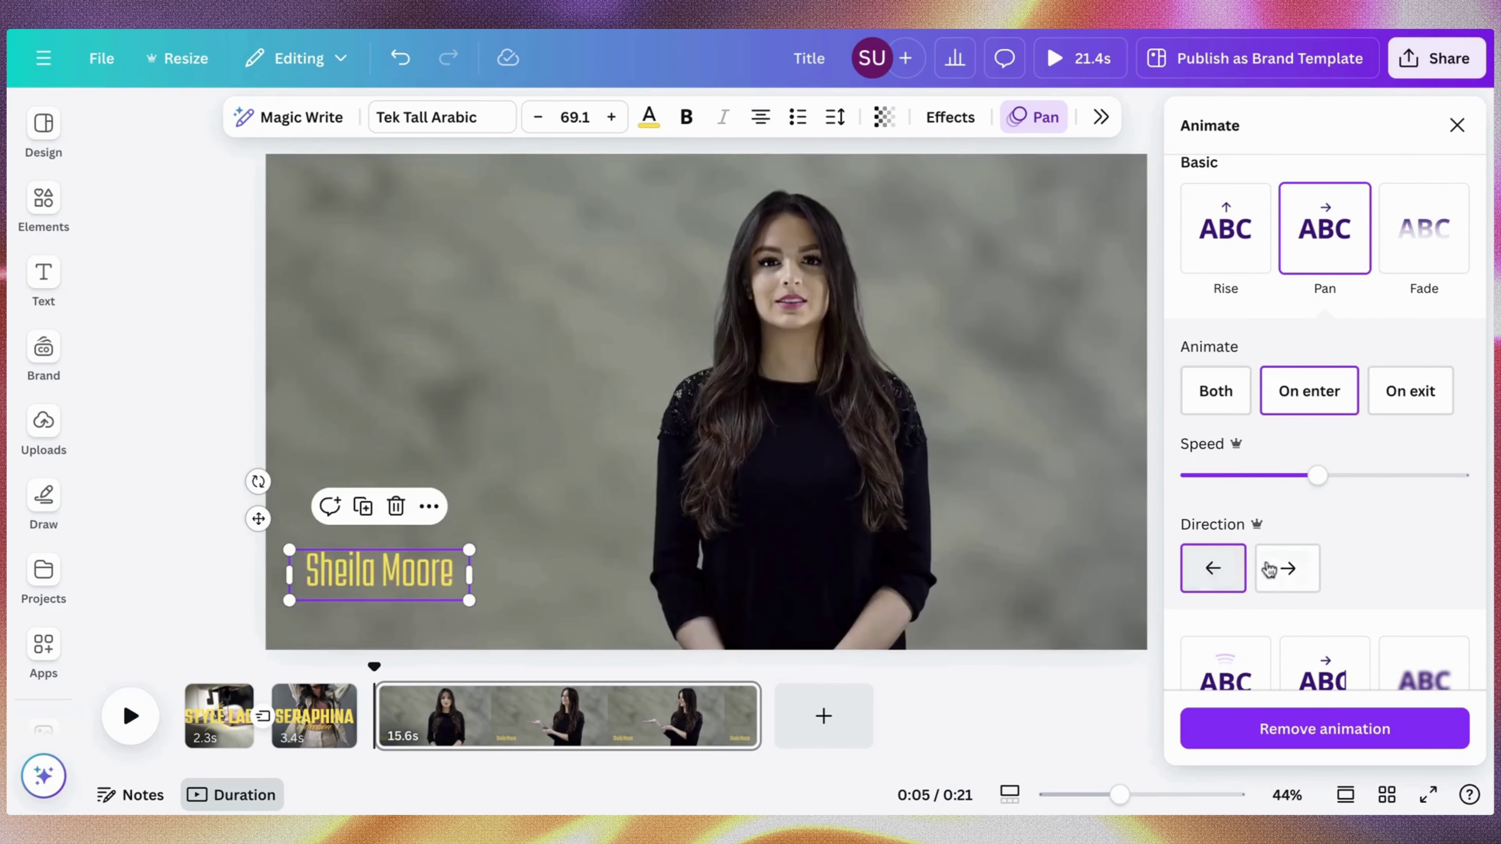
pyautogui.click(1291, 570)
pyautogui.click(1456, 124)
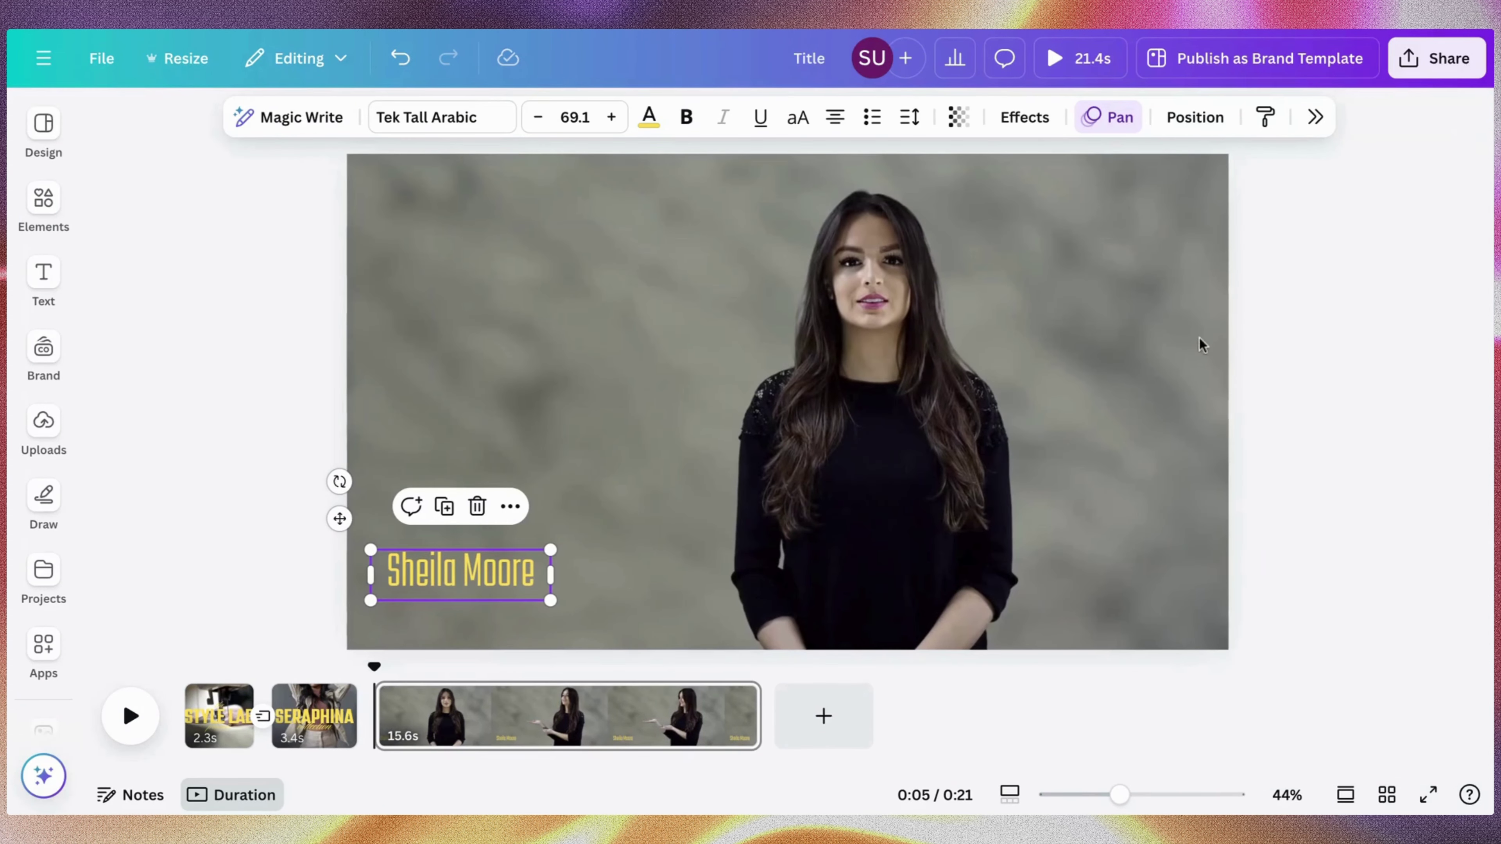
# Try the Background text effect on the name caption and return its style to None
pyautogui.click(1025, 120)
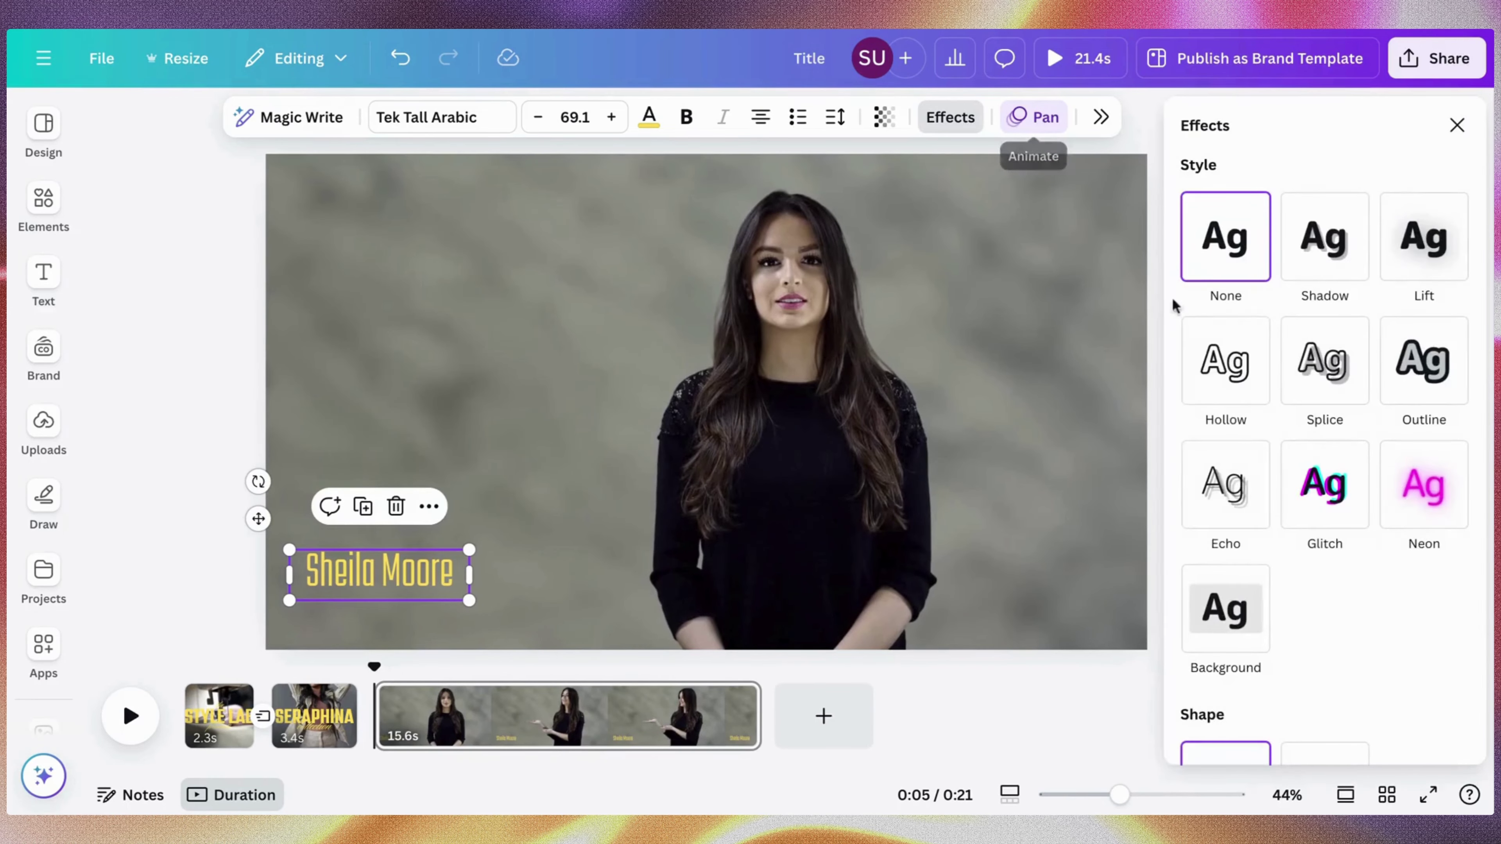
pyautogui.scroll(-1, 1244, 510)
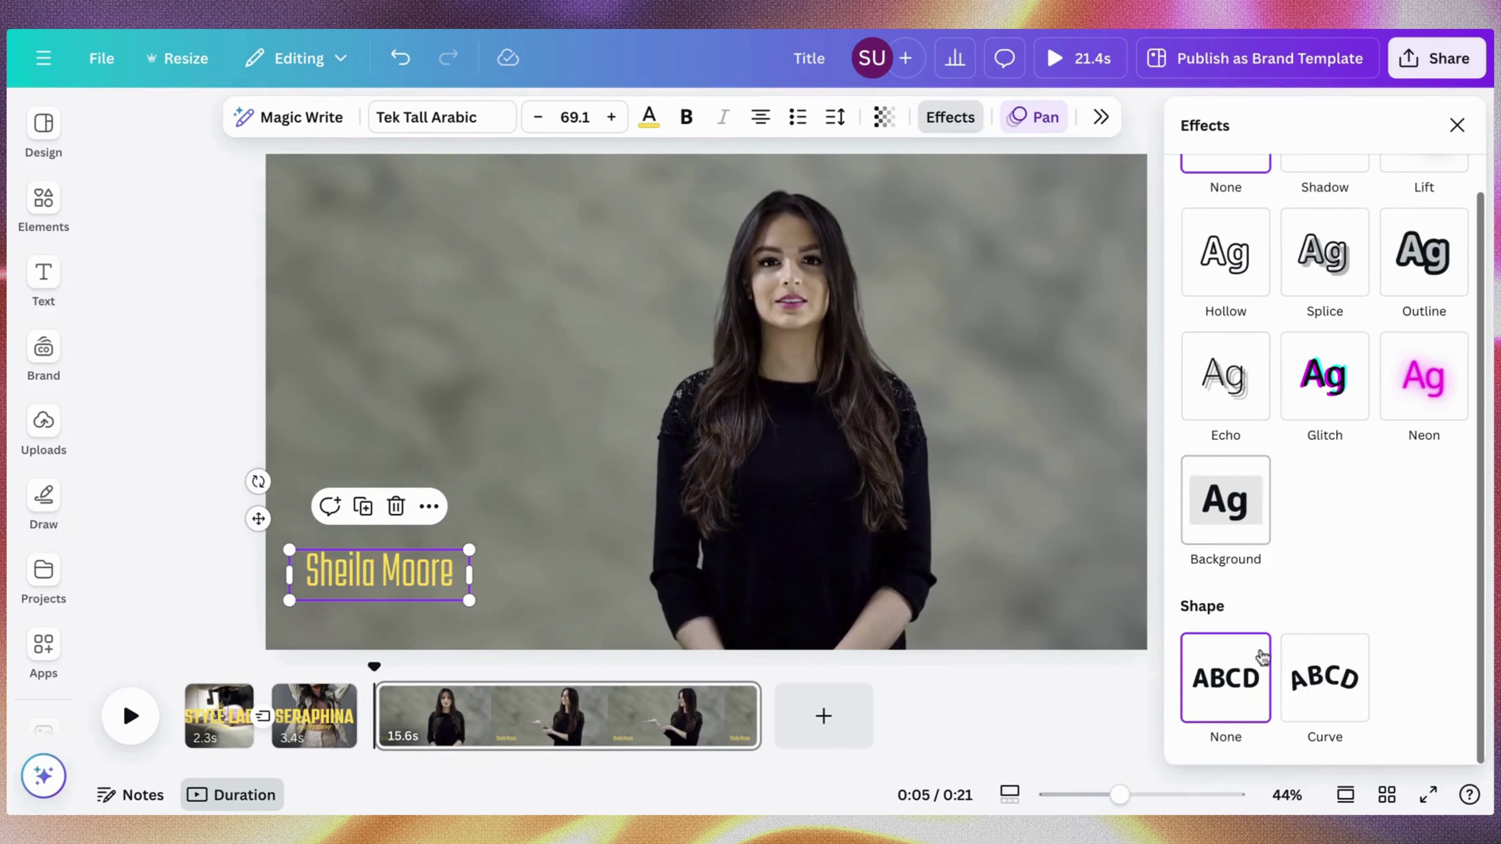
pyautogui.click(1218, 537)
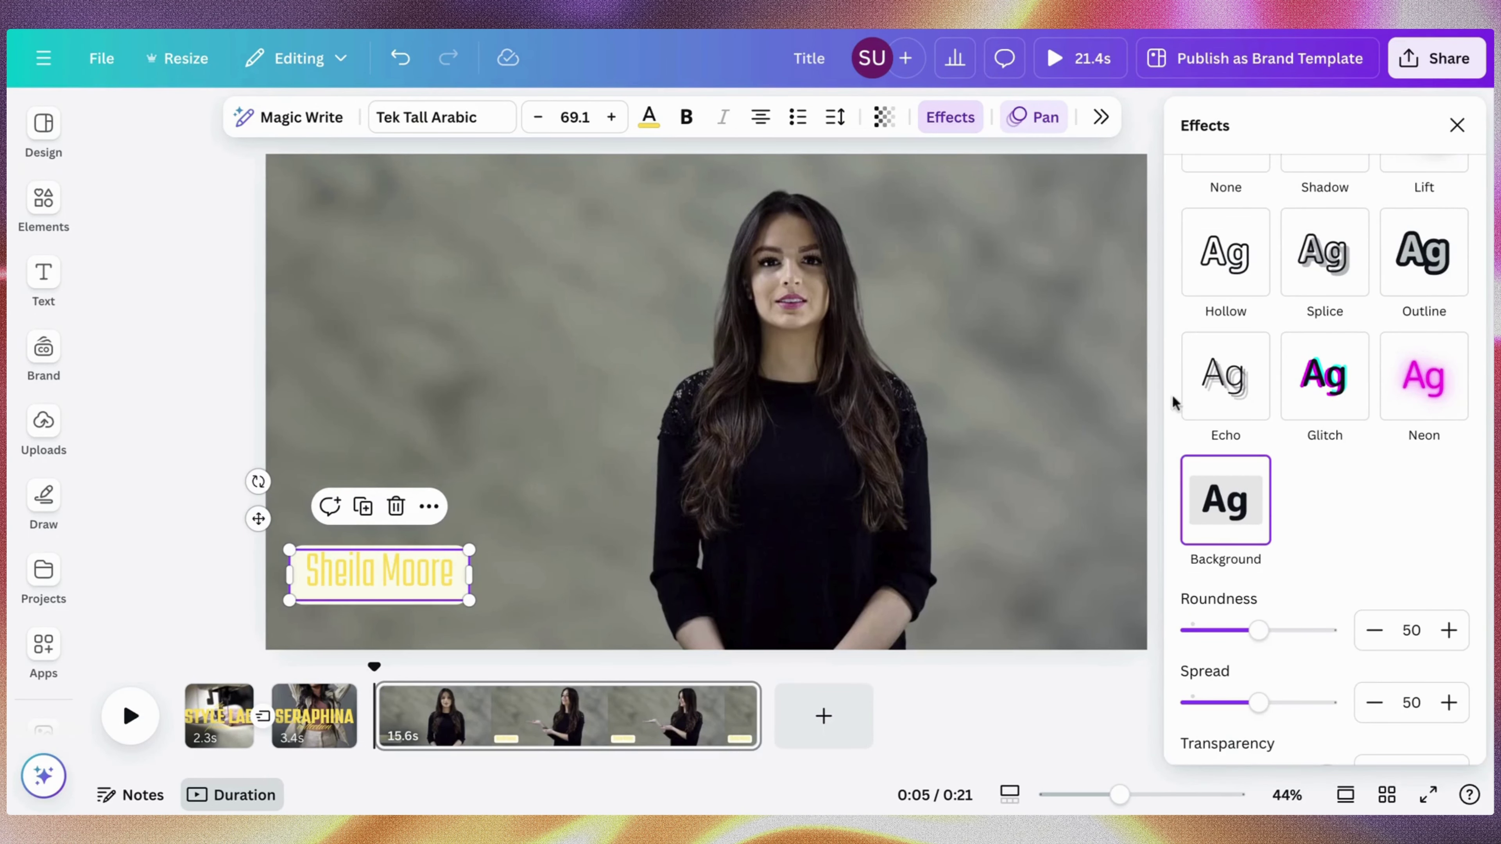
pyautogui.scroll(3, 1235, 266)
pyautogui.click(1223, 240)
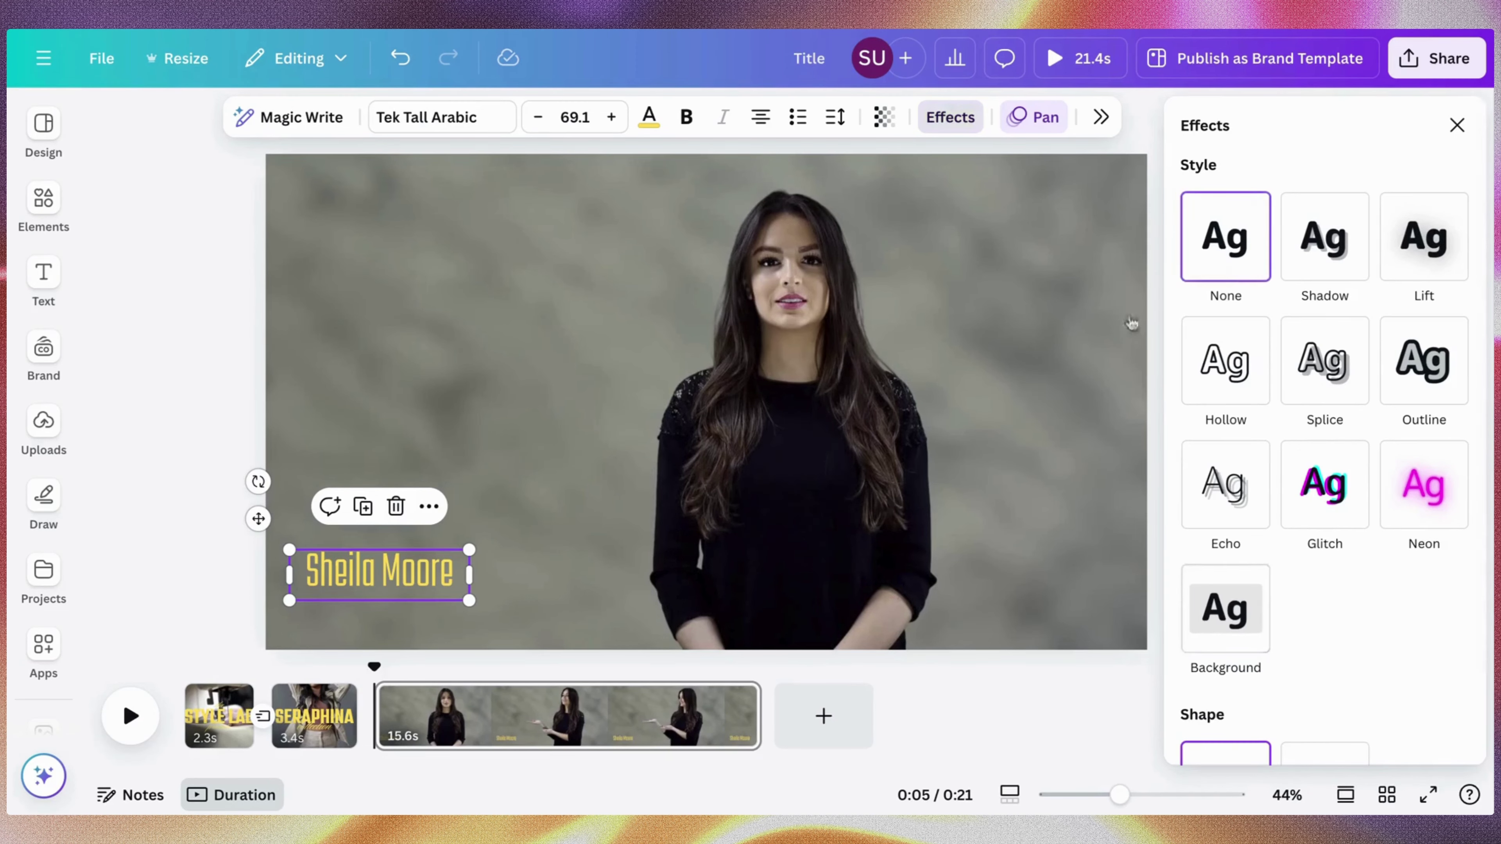
# Nudge the name caption slightly up and to the right, keeping it near the frame's lower-left corner
pyautogui.click(760, 446)
pyautogui.click(781, 406)
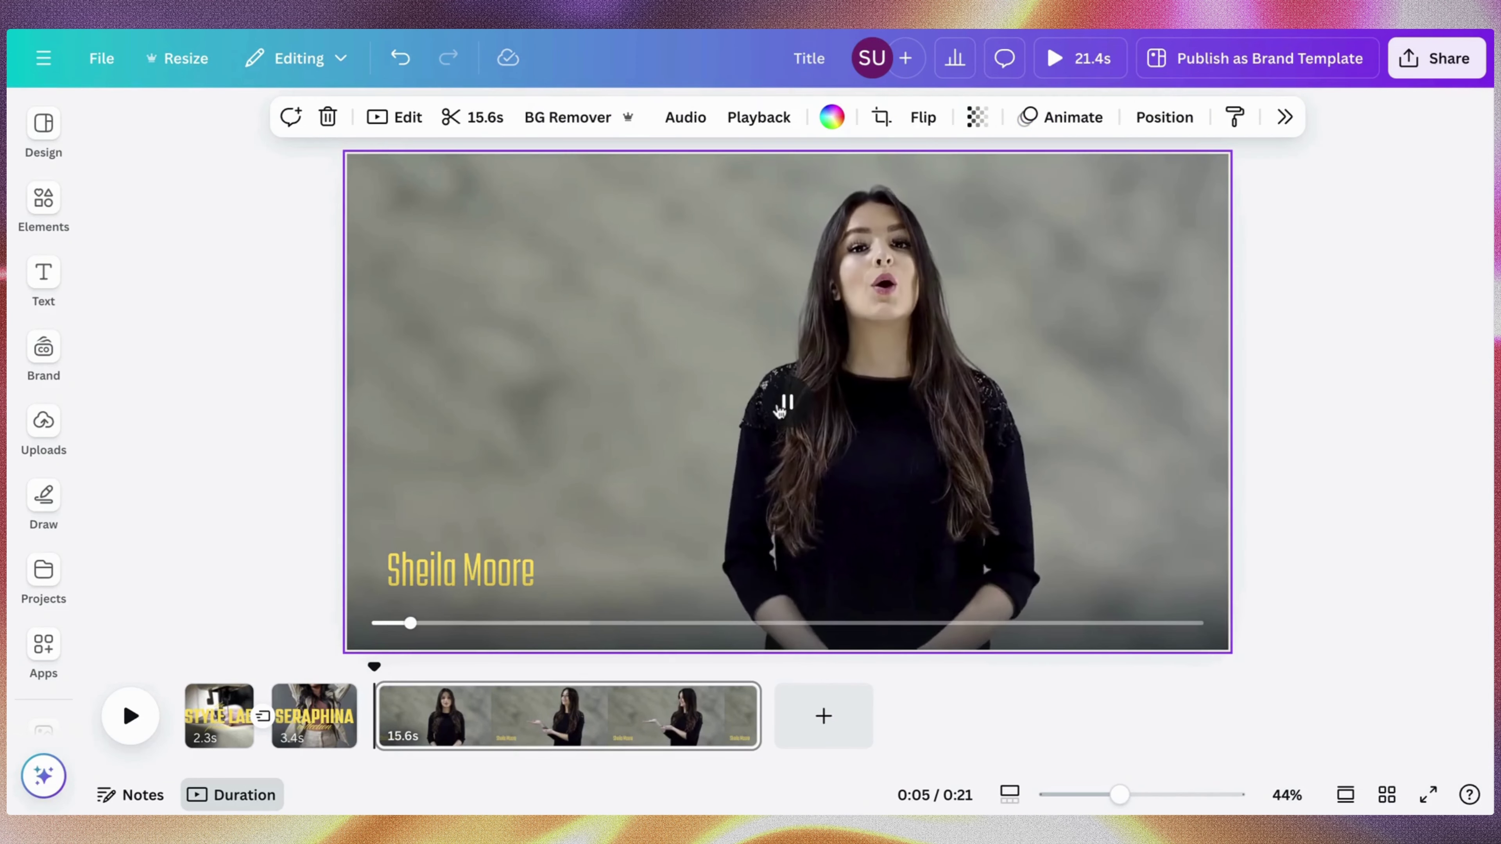
pyautogui.click(493, 567)
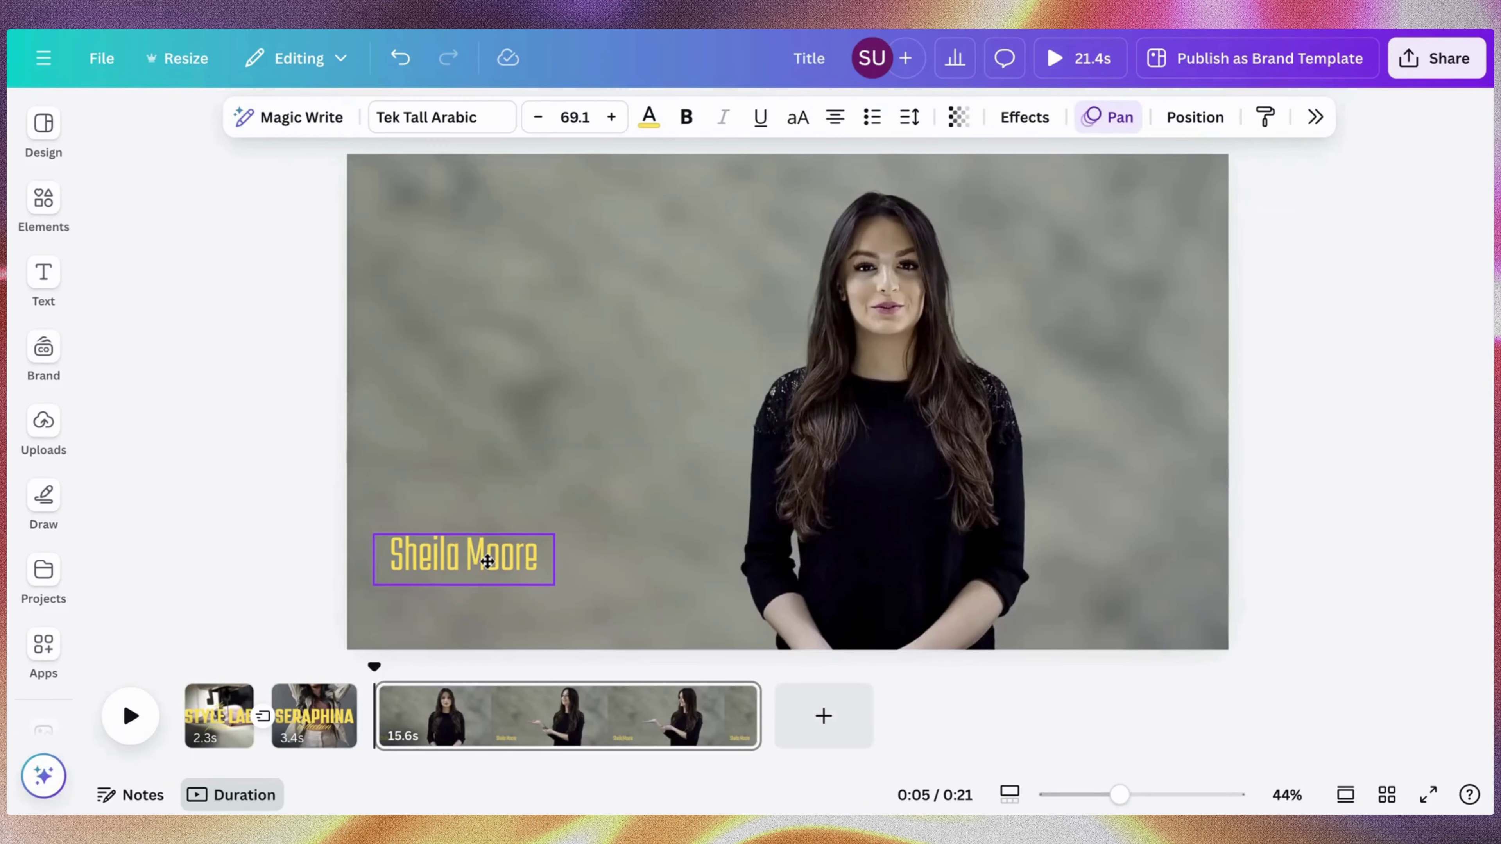
pyautogui.moveTo(492, 566); pyautogui.dragTo(494, 569)
pyautogui.click(703, 465)
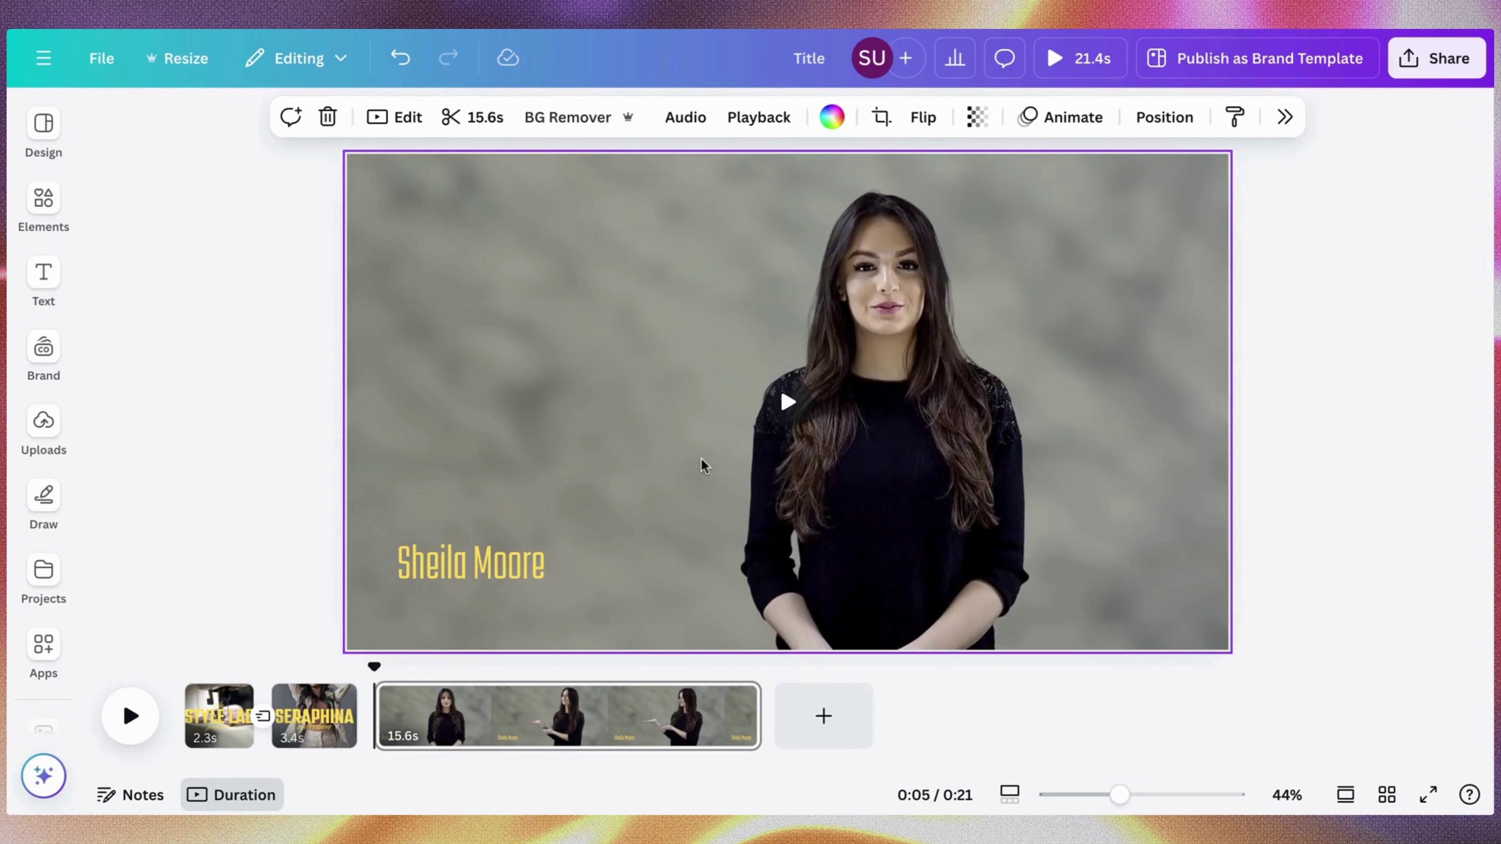
# Left-align the name caption's text and preview the third page's background video
pyautogui.click(550, 568)
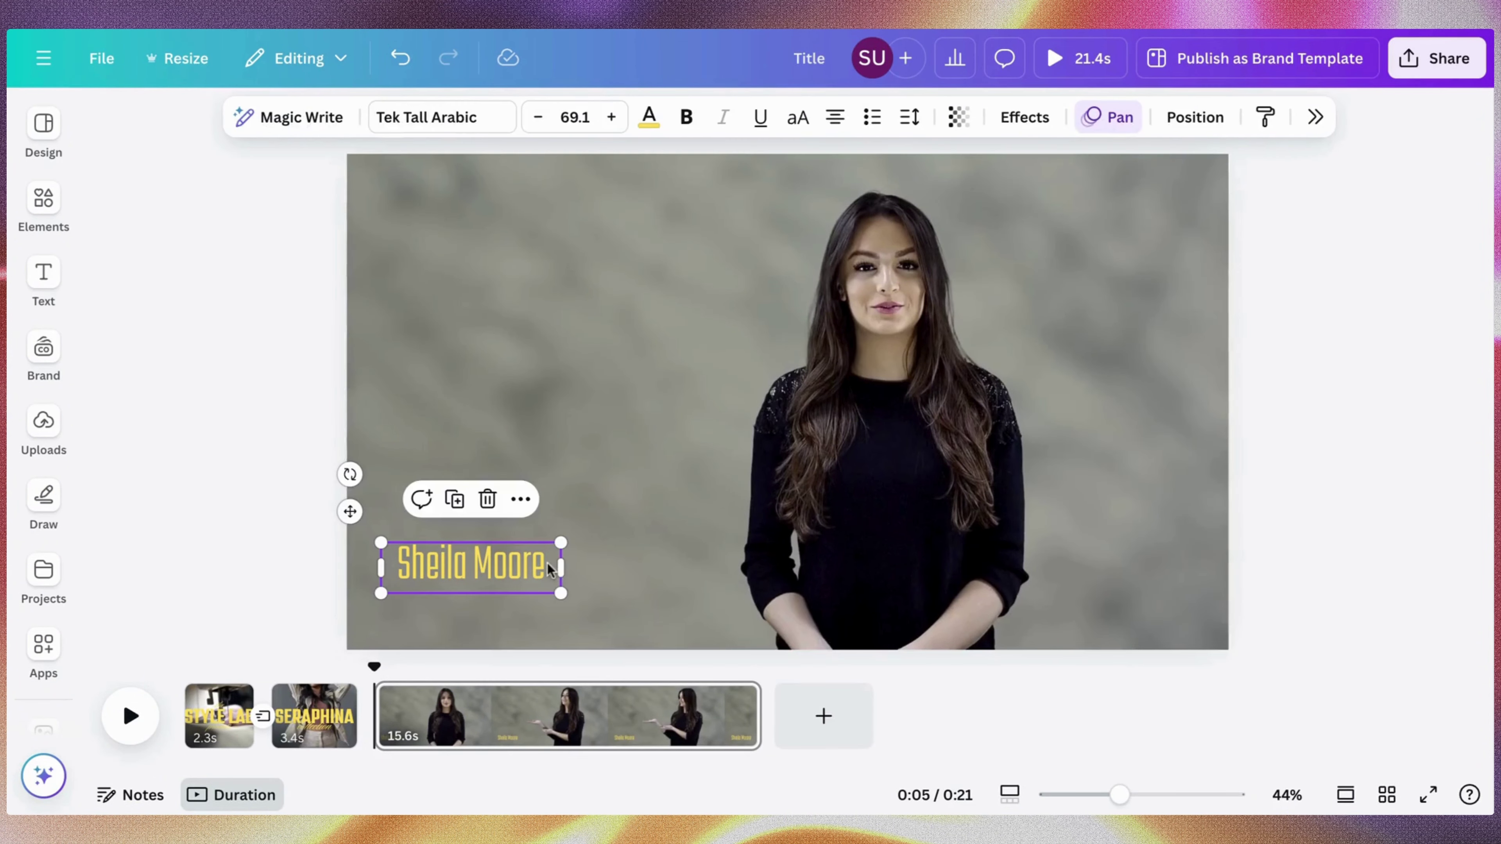
pyautogui.click(834, 118)
pyautogui.click(342, 414)
pyautogui.click(530, 426)
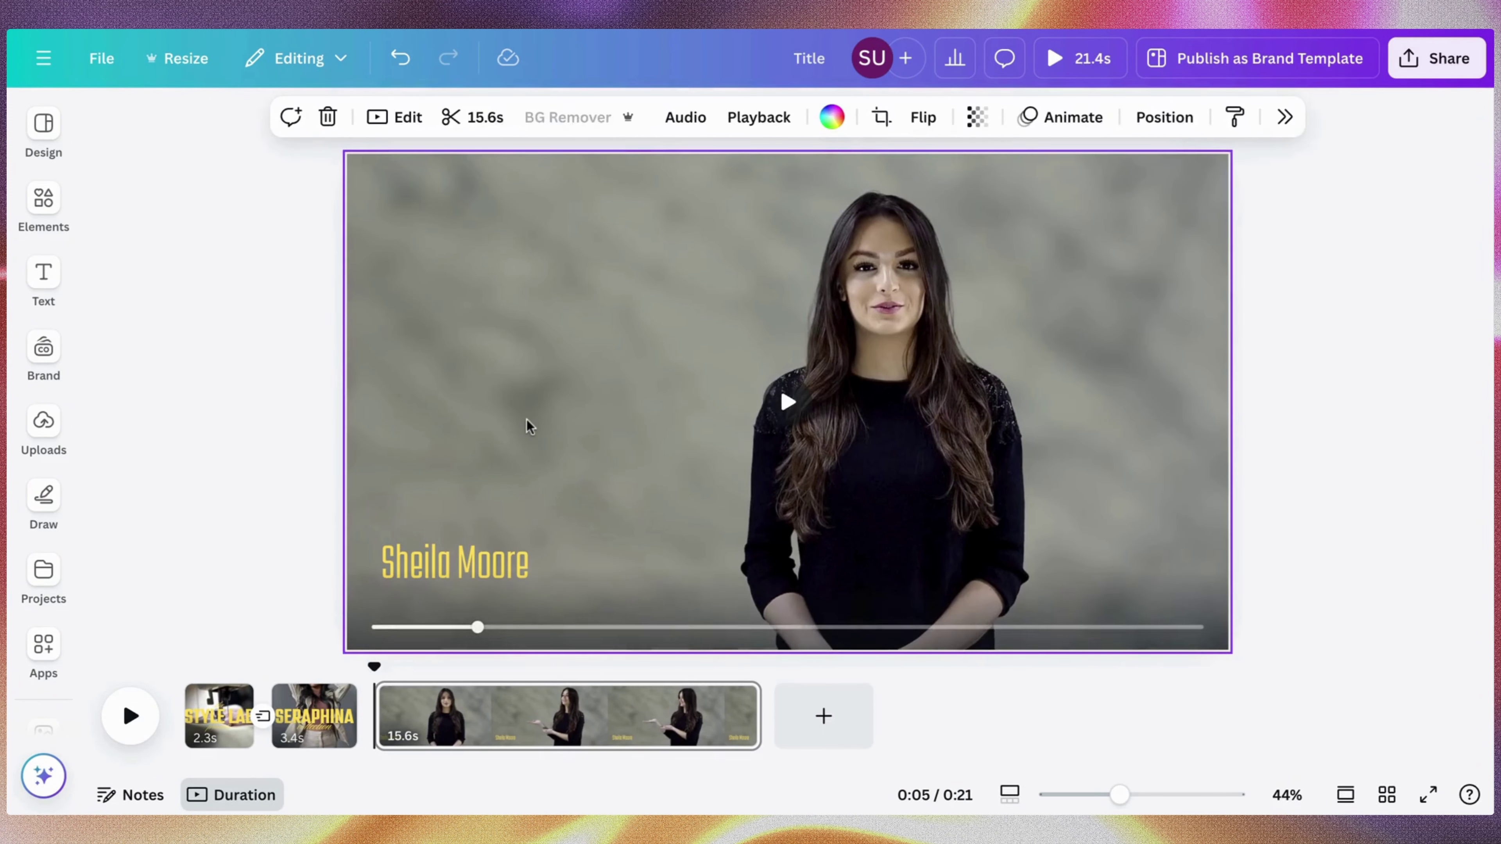
pyautogui.click(775, 423)
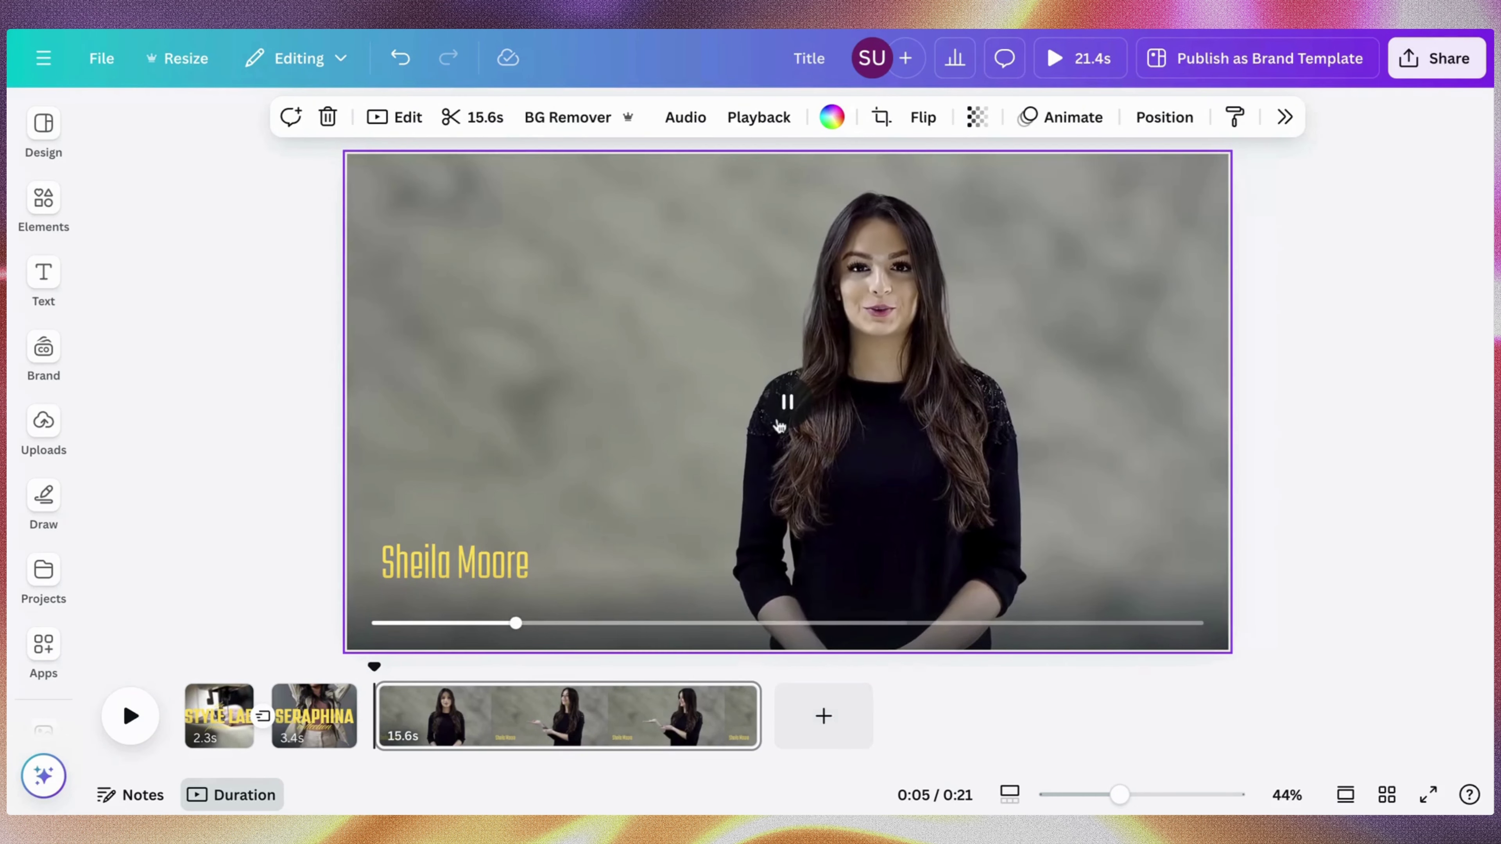
pyautogui.click(630, 509)
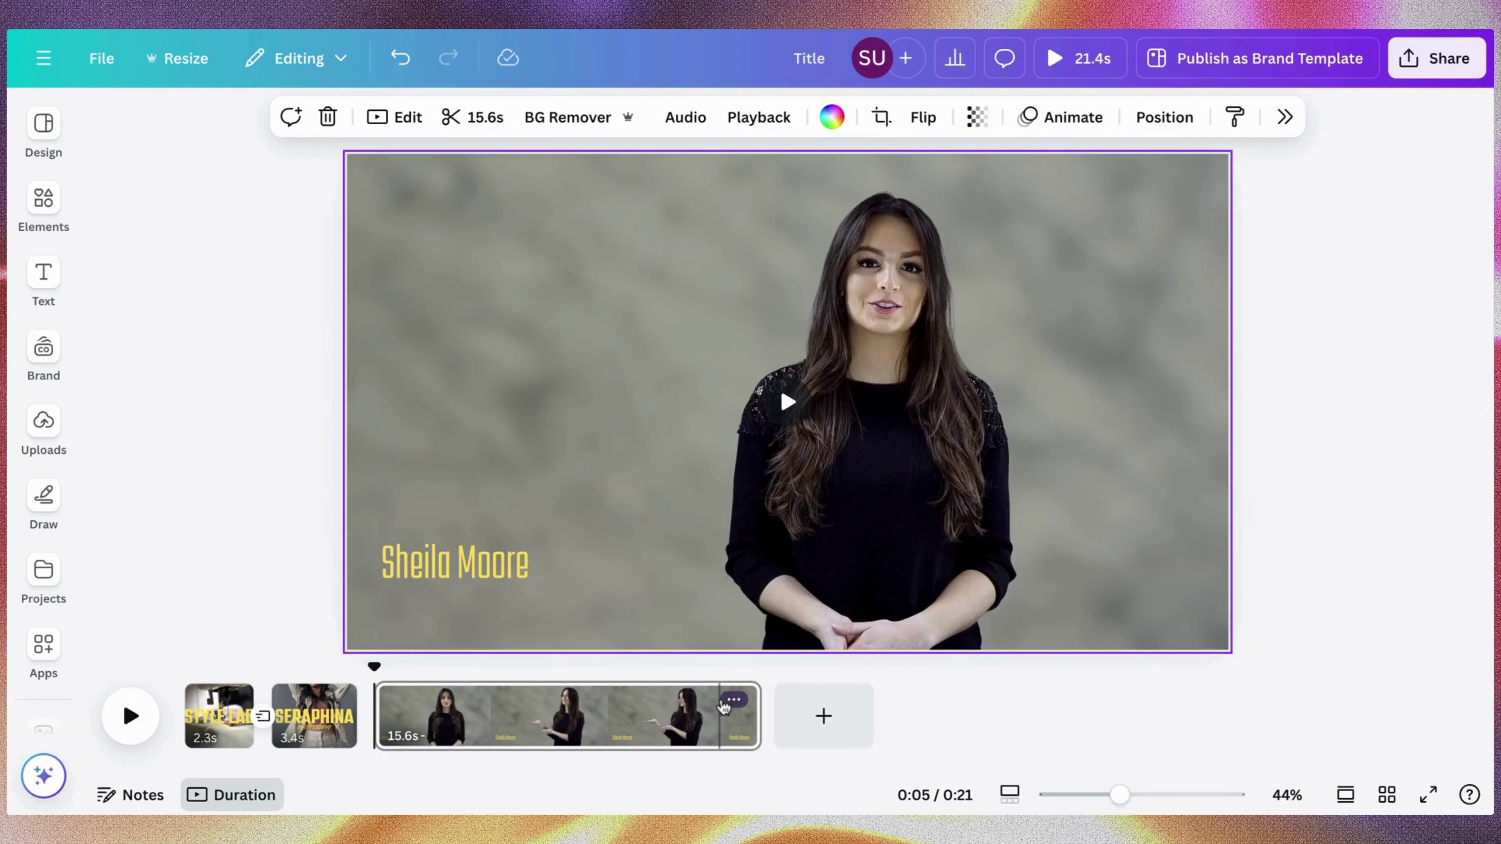
# Trim the third page's video clip to 5.1 seconds and rewind its preview to the start
pyautogui.click(734, 701)
pyautogui.click(729, 713)
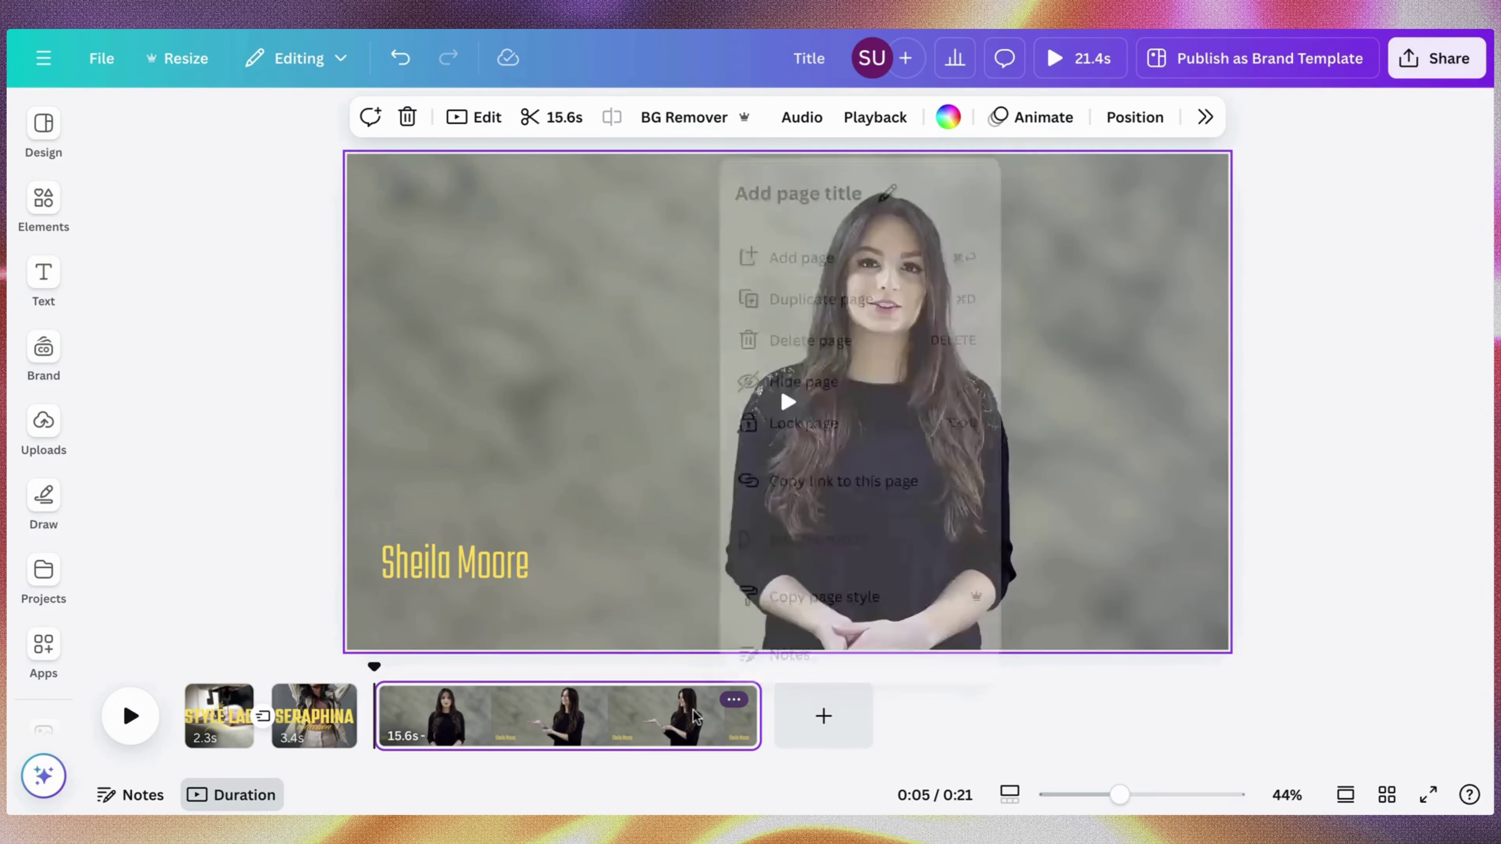
pyautogui.moveTo(747, 722); pyautogui.dragTo(446, 733)
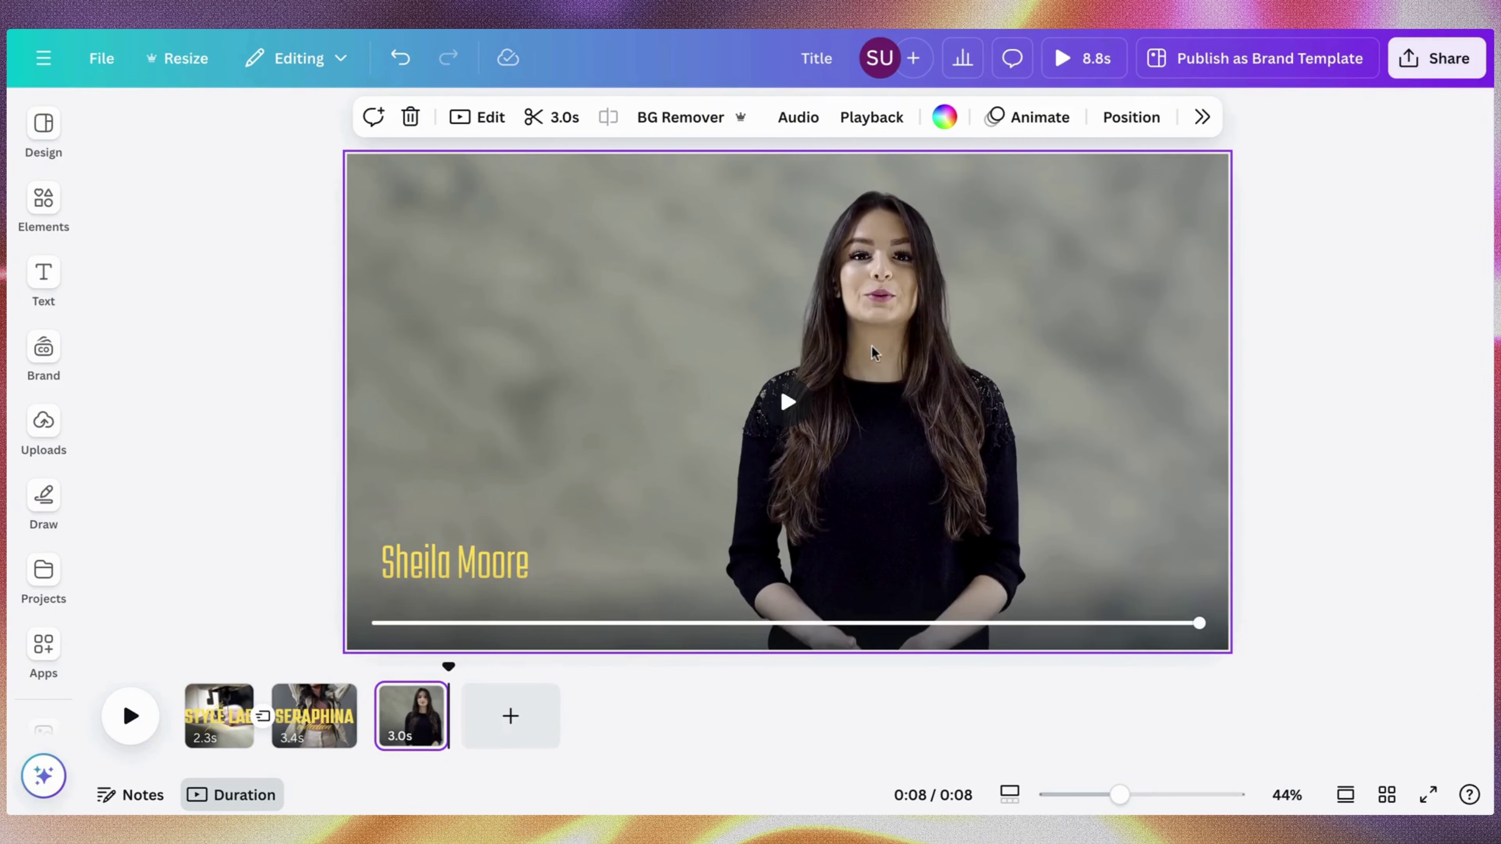
pyautogui.click(789, 402)
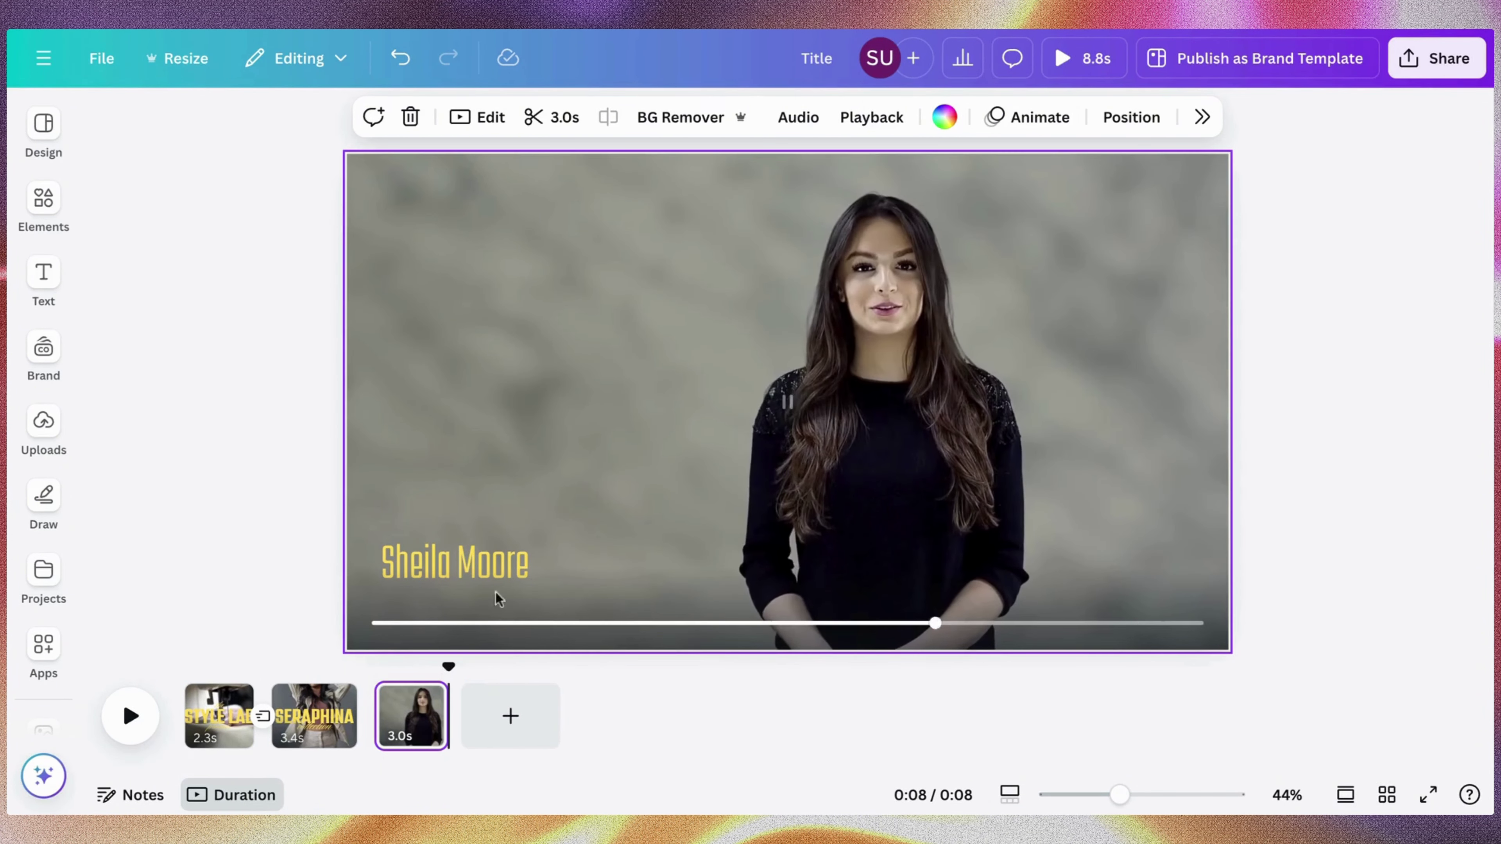
pyautogui.moveTo(448, 708)
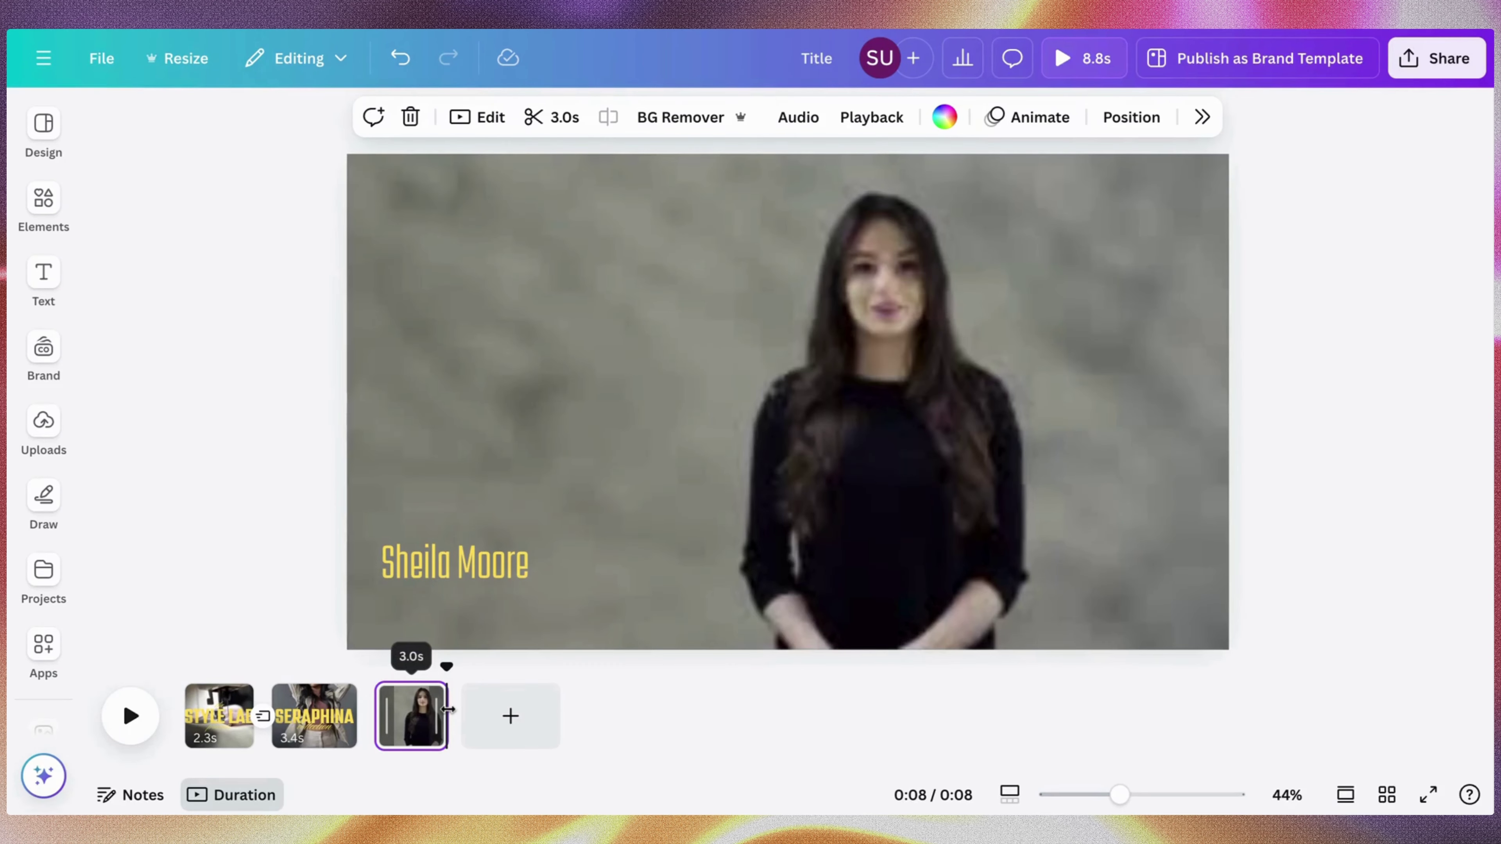
pyautogui.moveTo(448, 709); pyautogui.dragTo(500, 718)
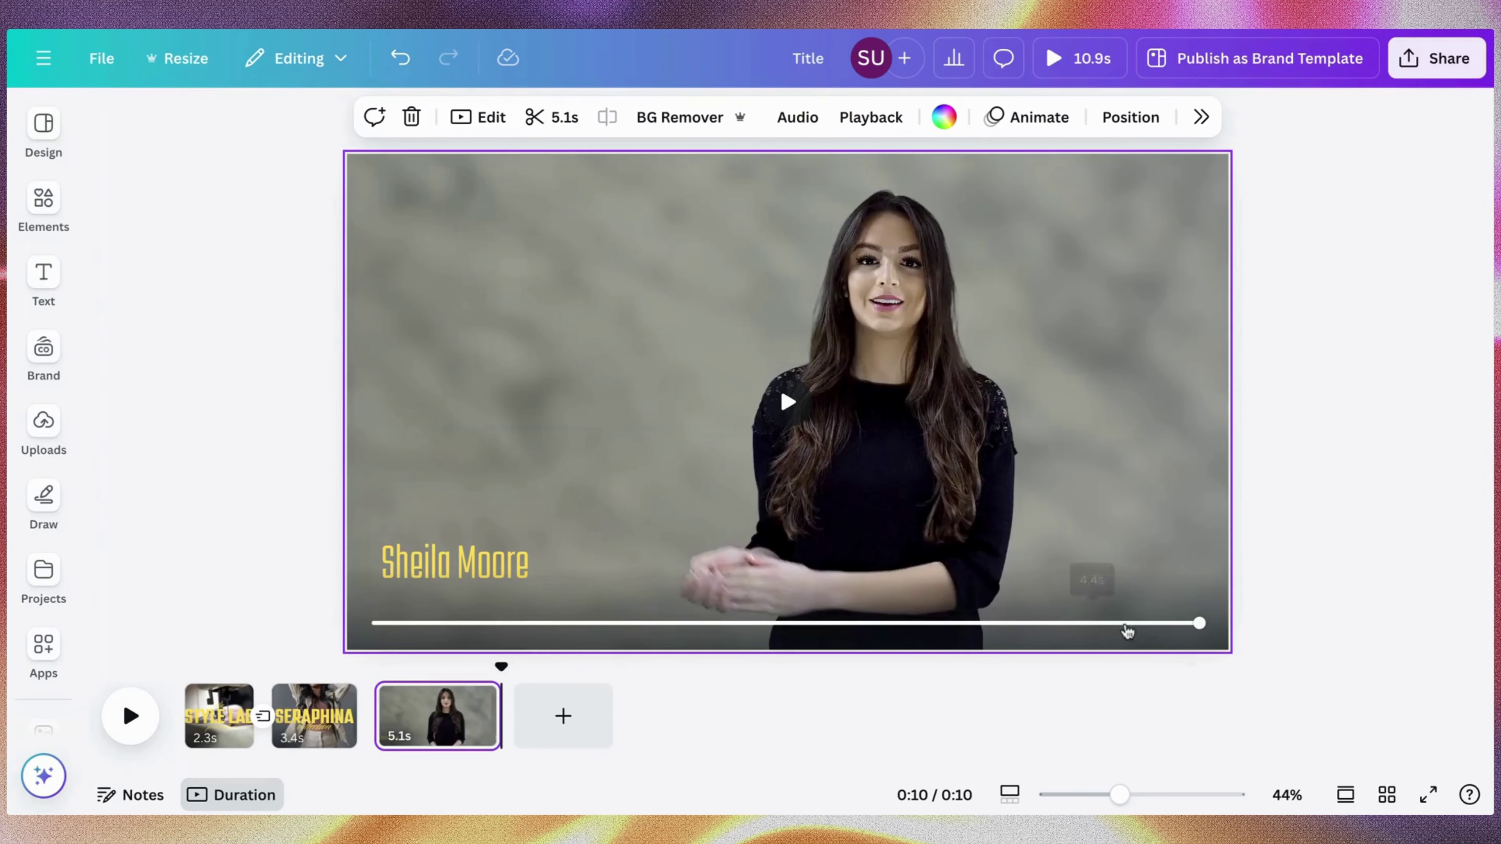
pyautogui.moveTo(1199, 624); pyautogui.dragTo(361, 557)
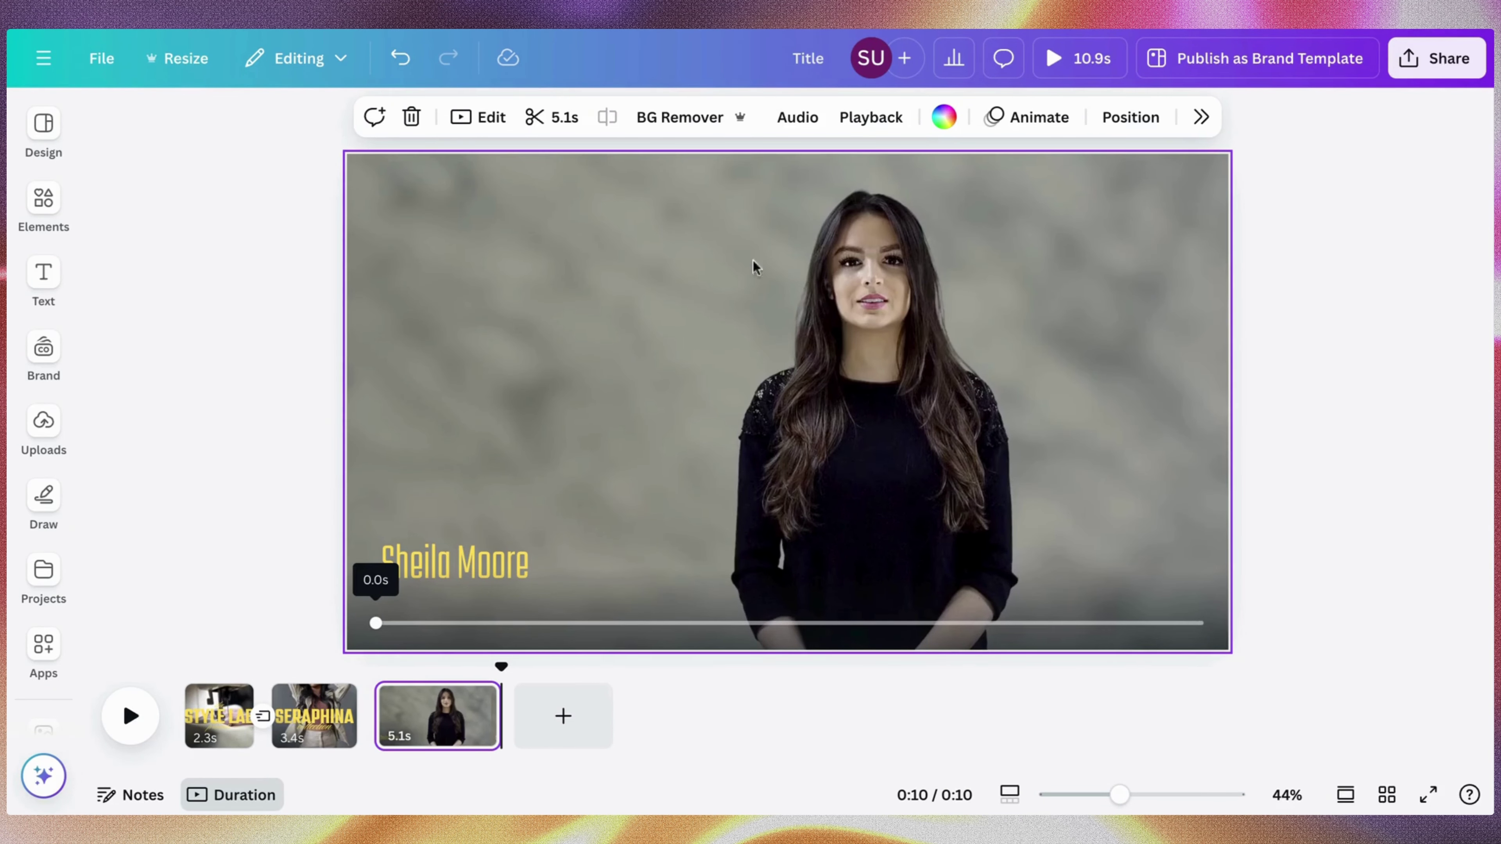
# Examine the third page video's volume and voice settings, page and background options, and playback speed settings
pyautogui.click(797, 117)
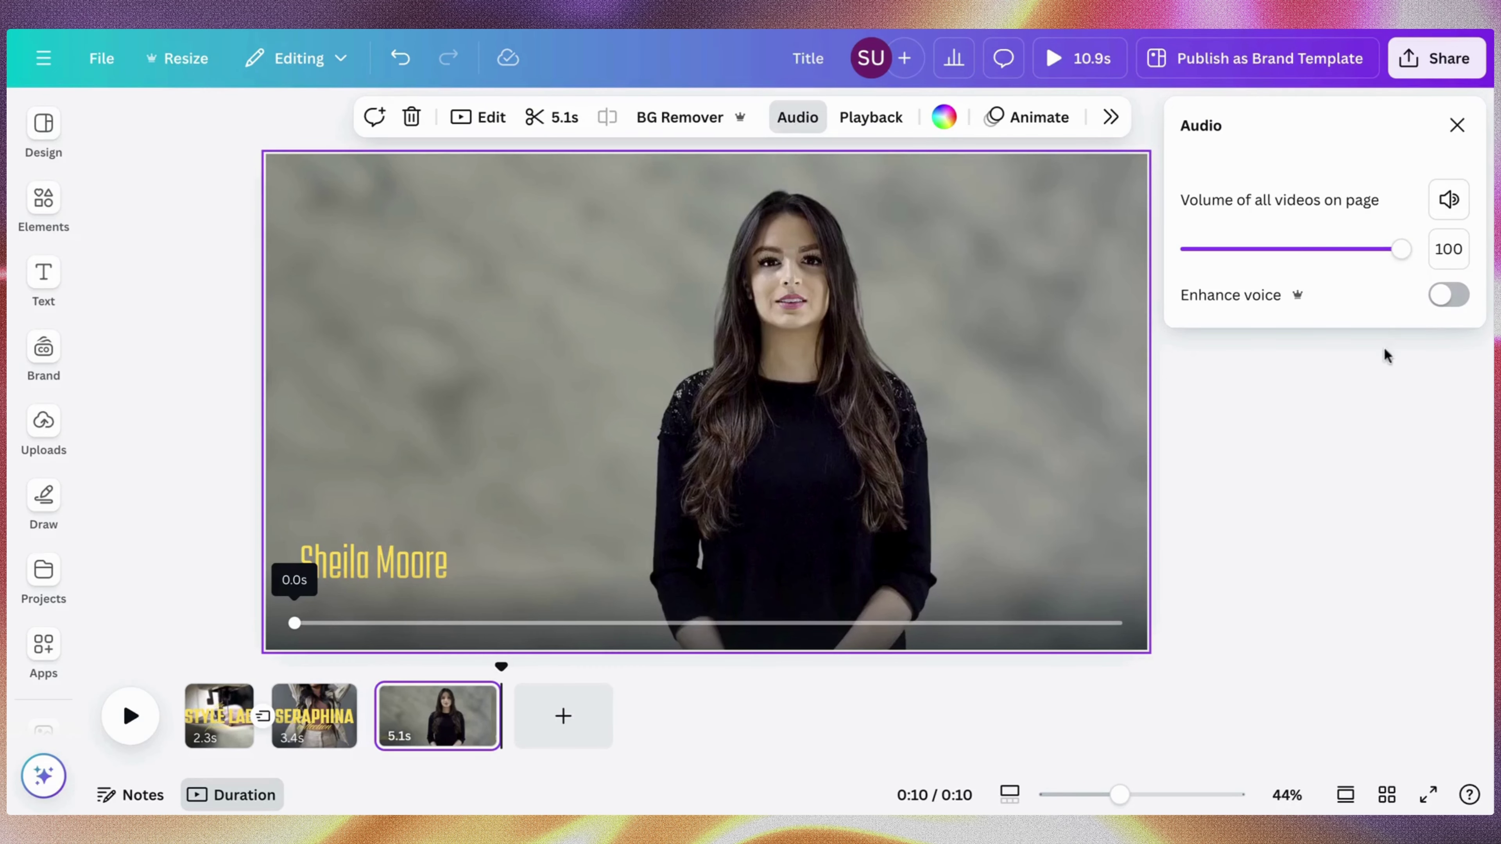
pyautogui.press('Escape')
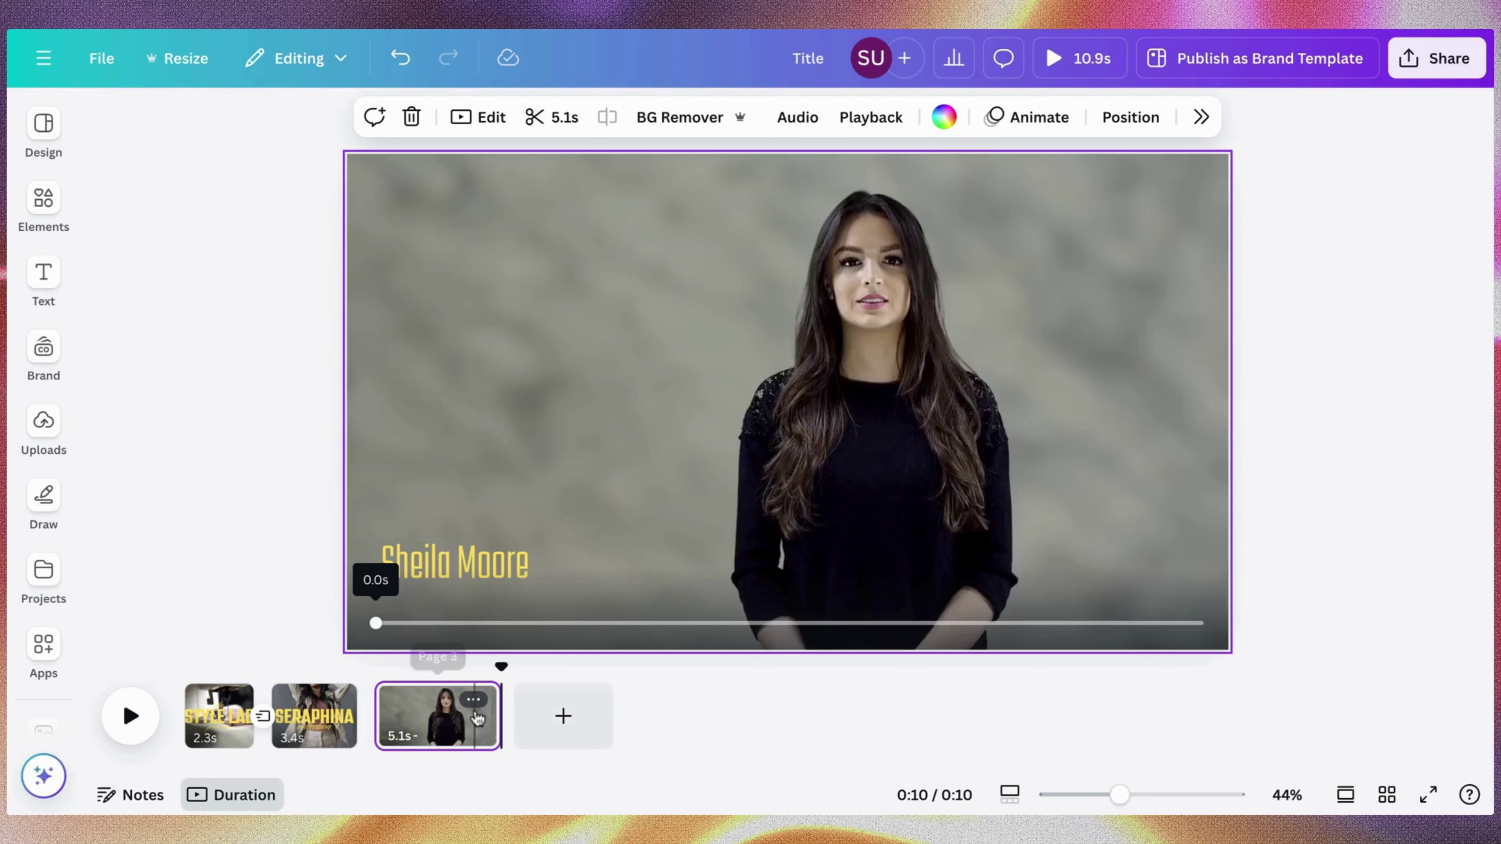
pyautogui.click(475, 701)
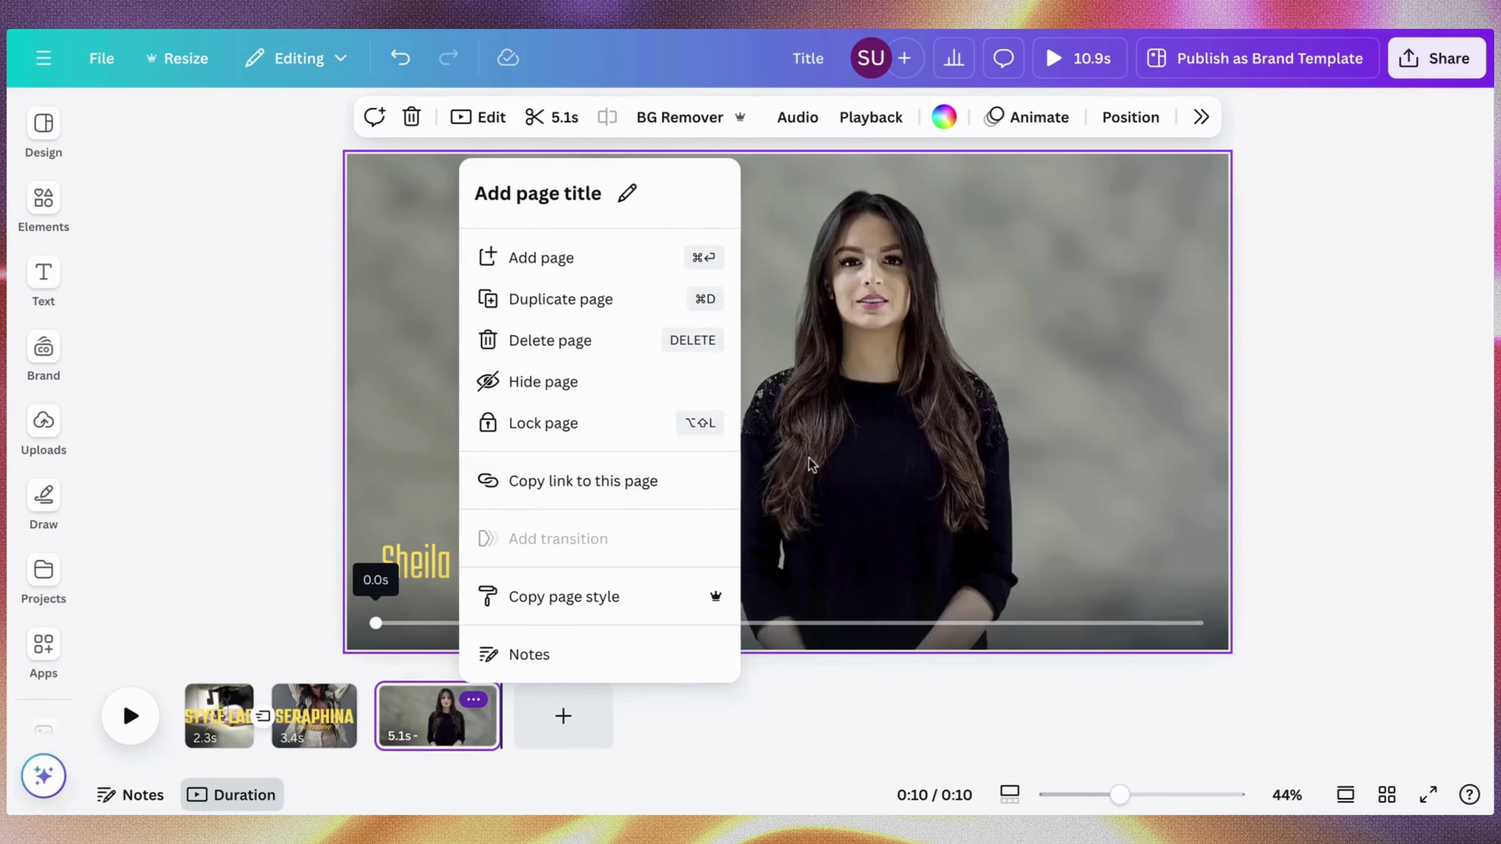
pyautogui.click(792, 464)
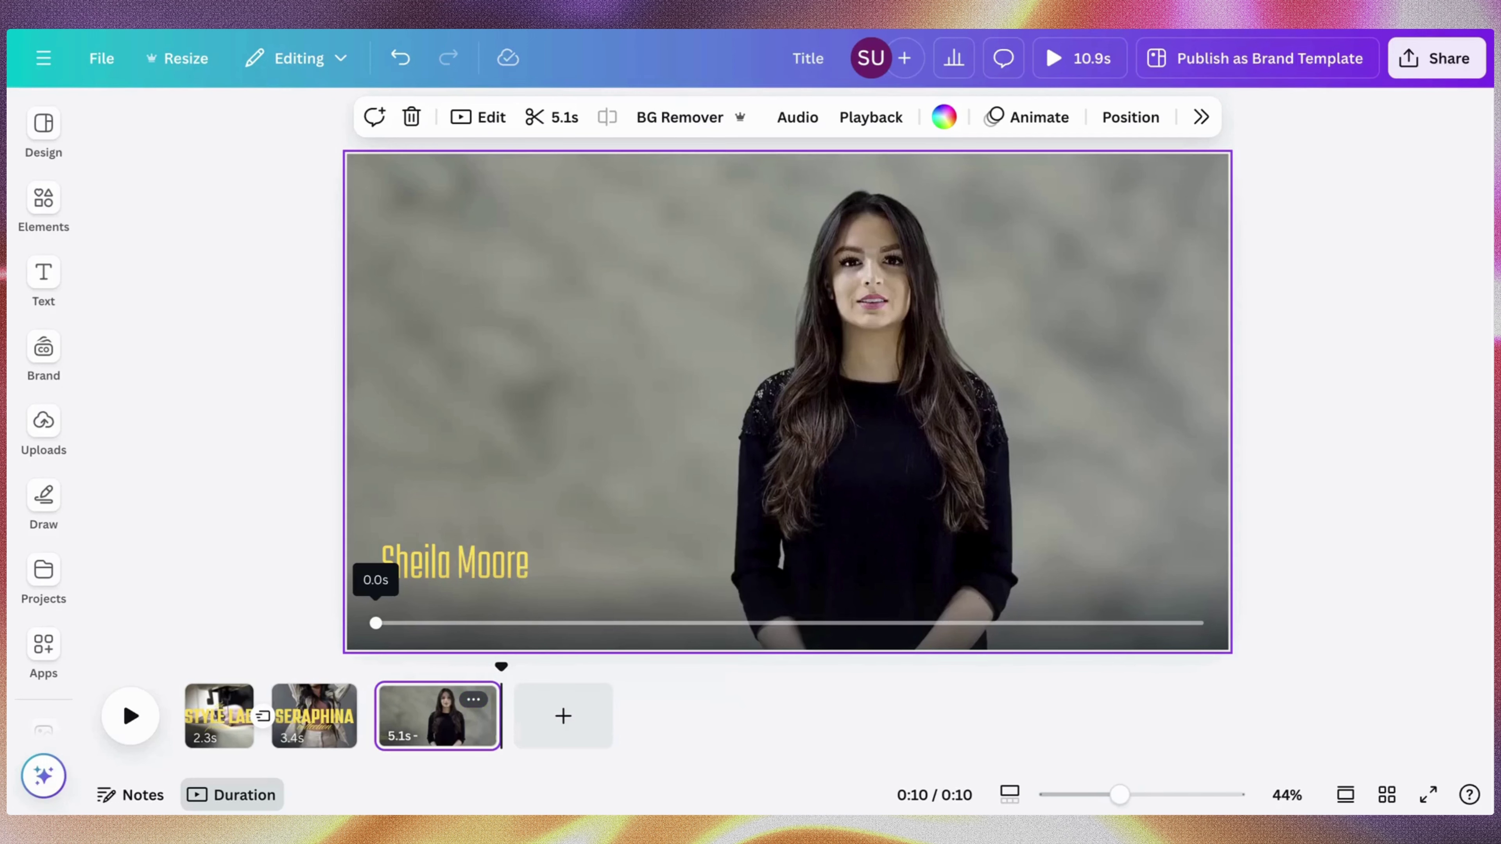
pyautogui.rightClick(810, 349)
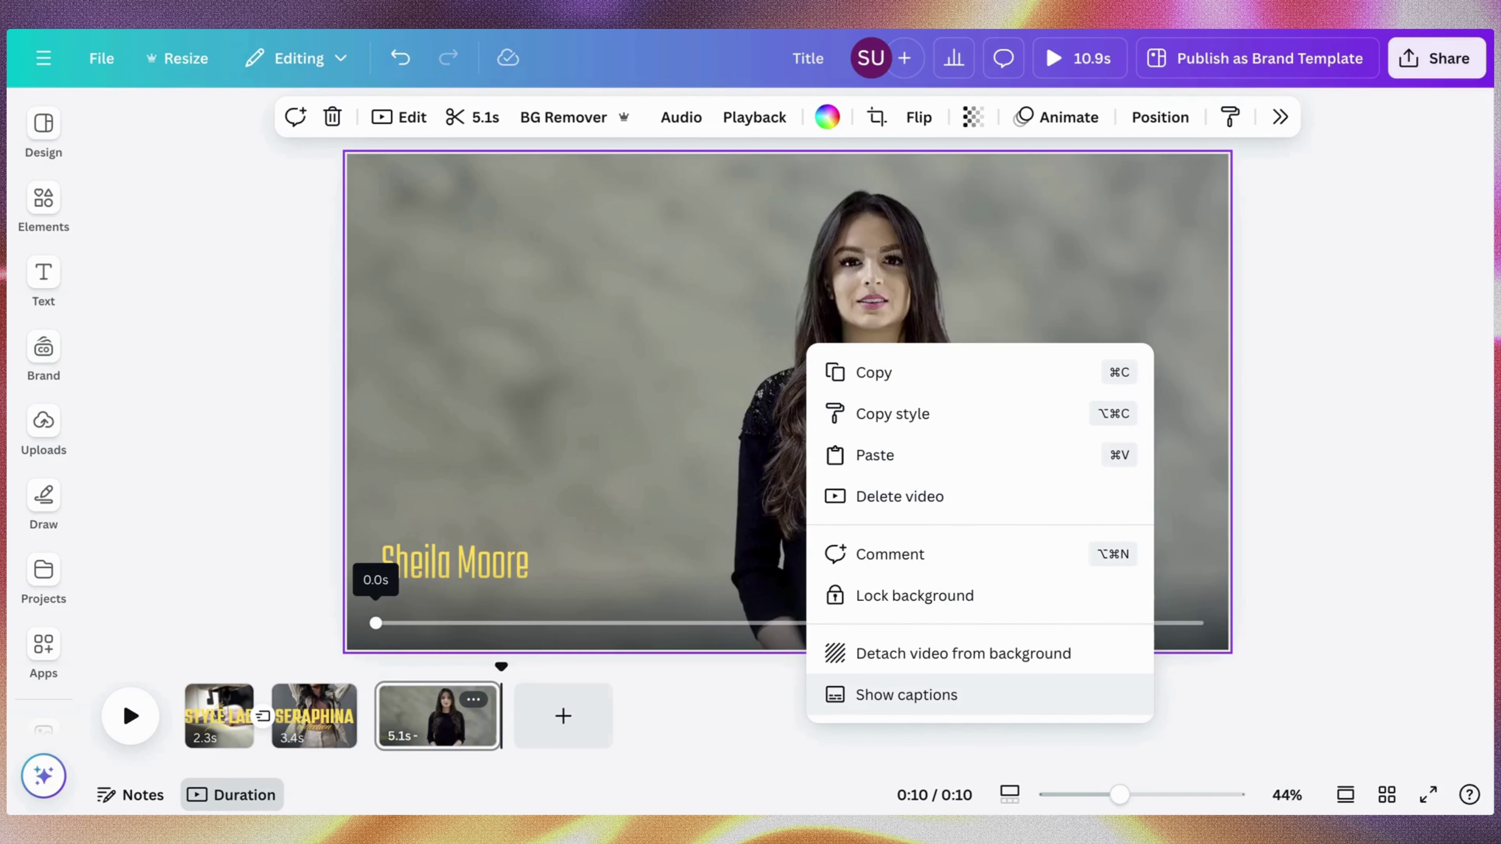
pyautogui.click(673, 406)
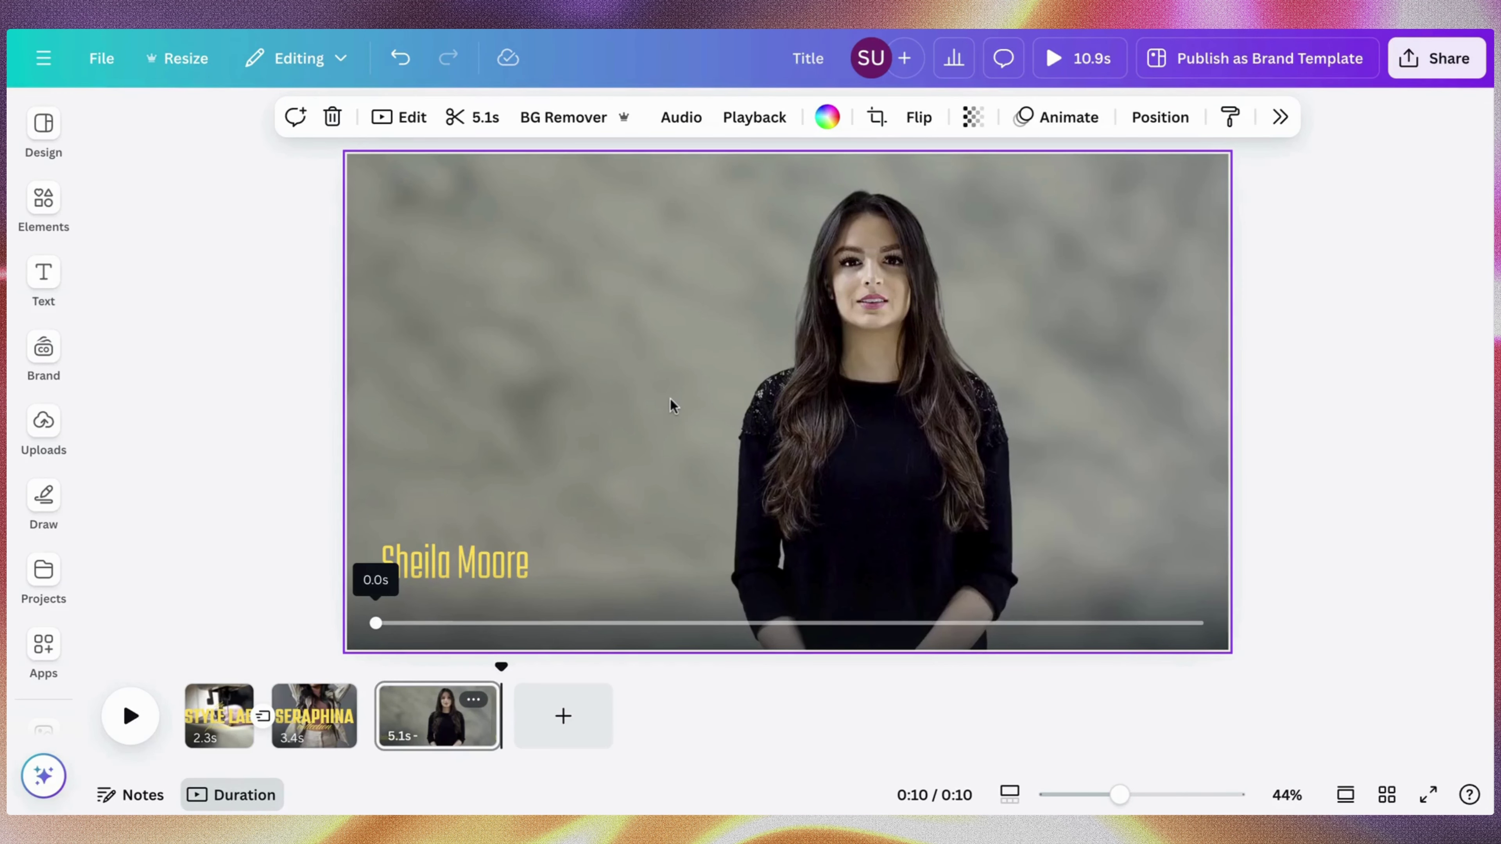
pyautogui.click(747, 120)
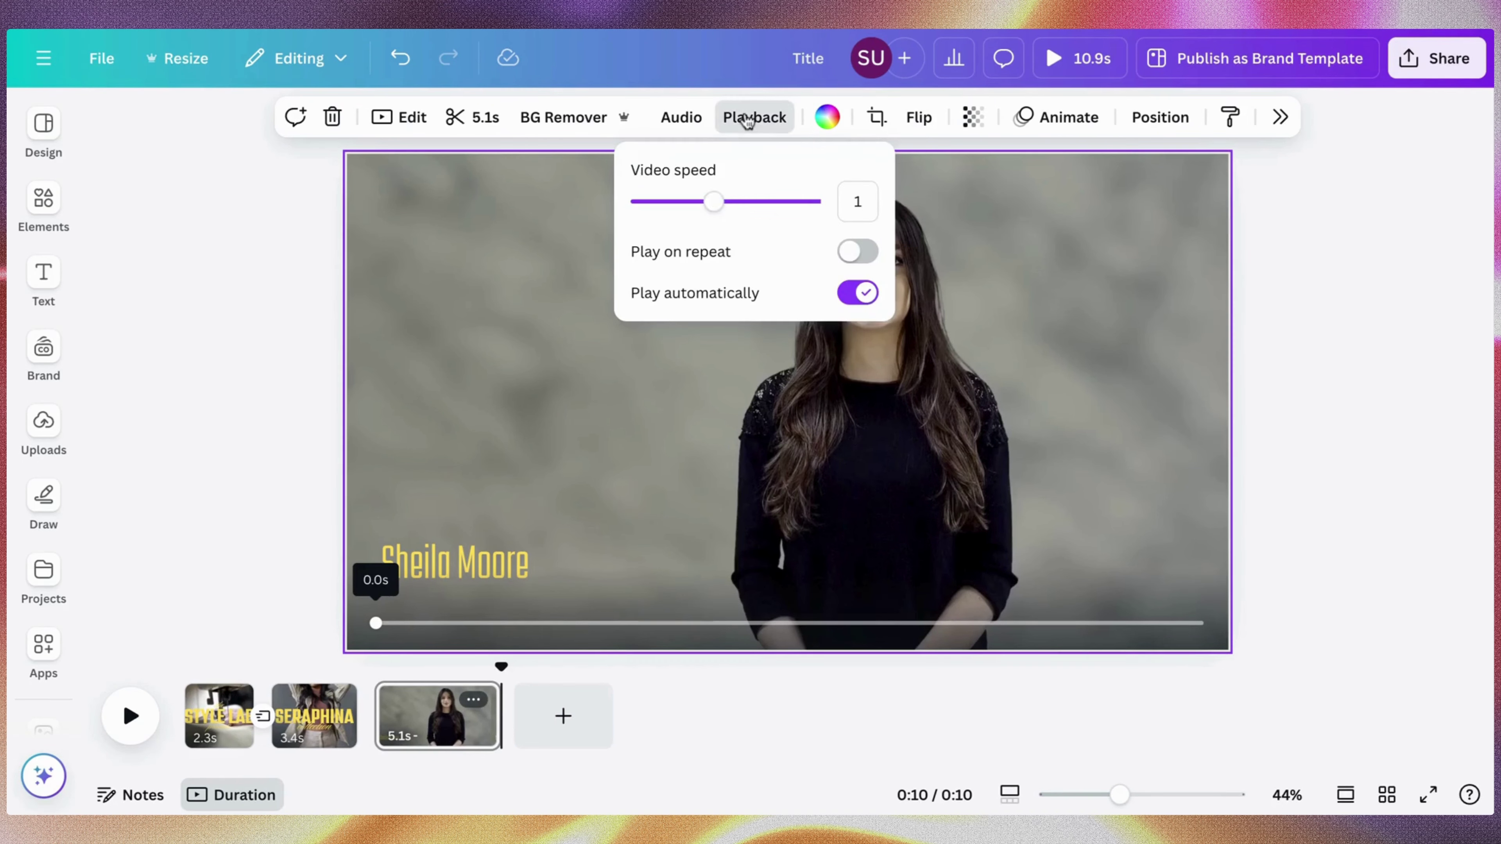
pyautogui.moveTo(712, 204)
pyautogui.mouseDown()
pyautogui.moveTo(794, 212)
pyautogui.moveTo(717, 208)
pyautogui.mouseUp()
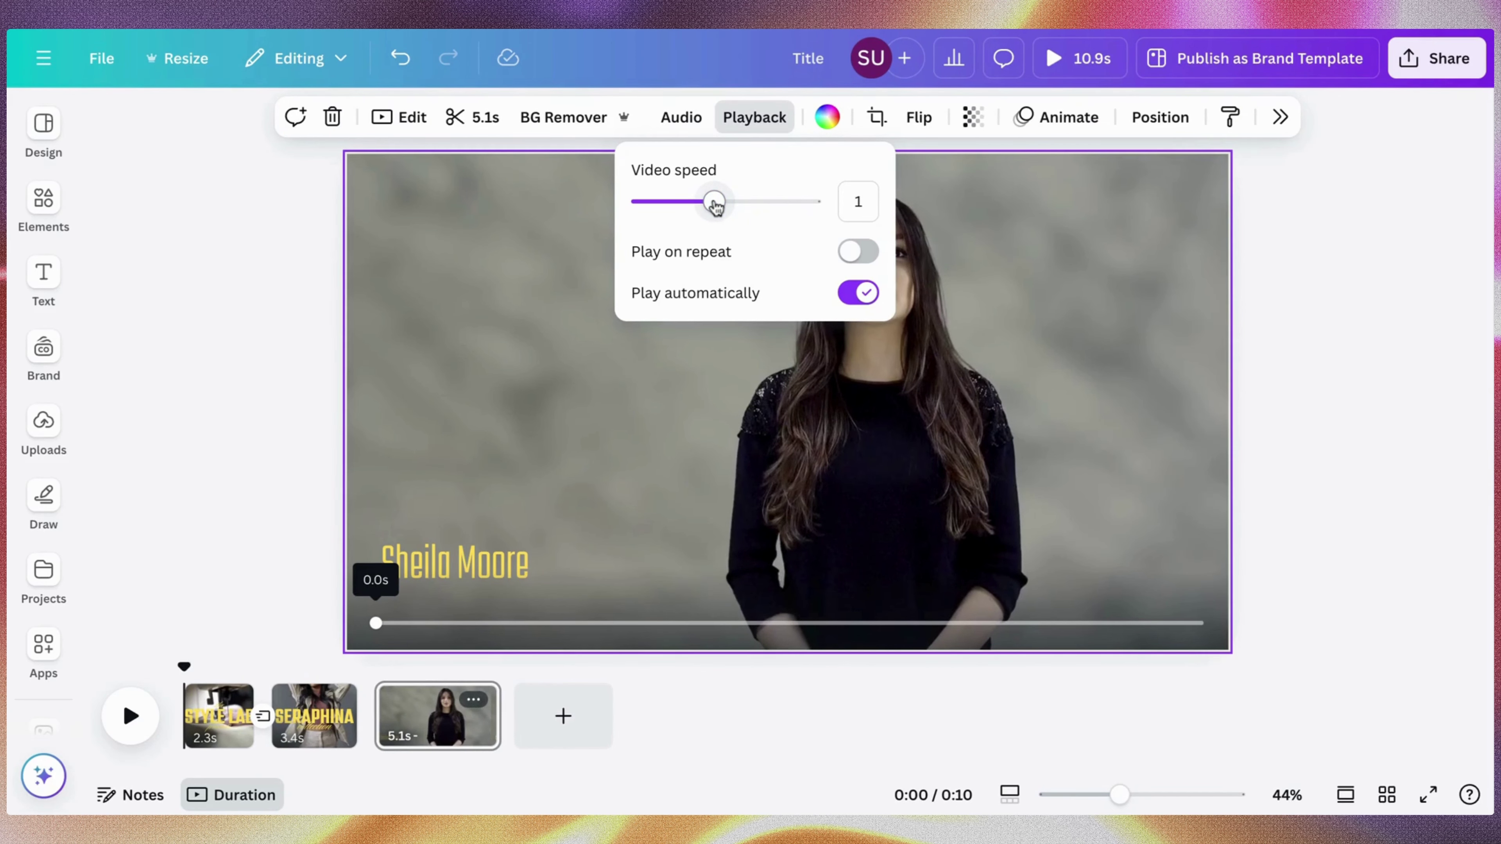
pyautogui.click(522, 364)
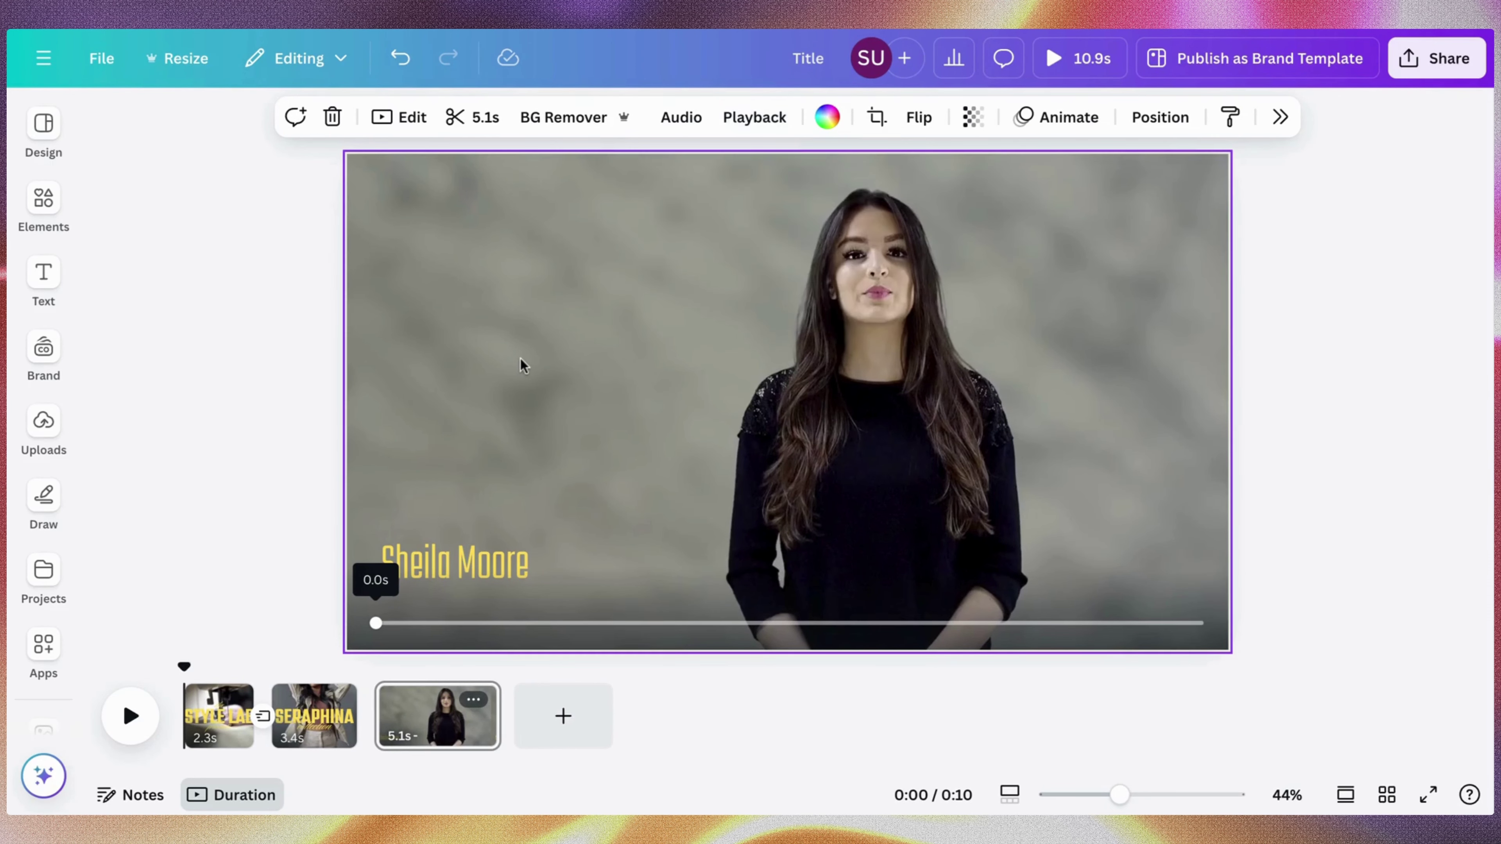
pyautogui.click(682, 117)
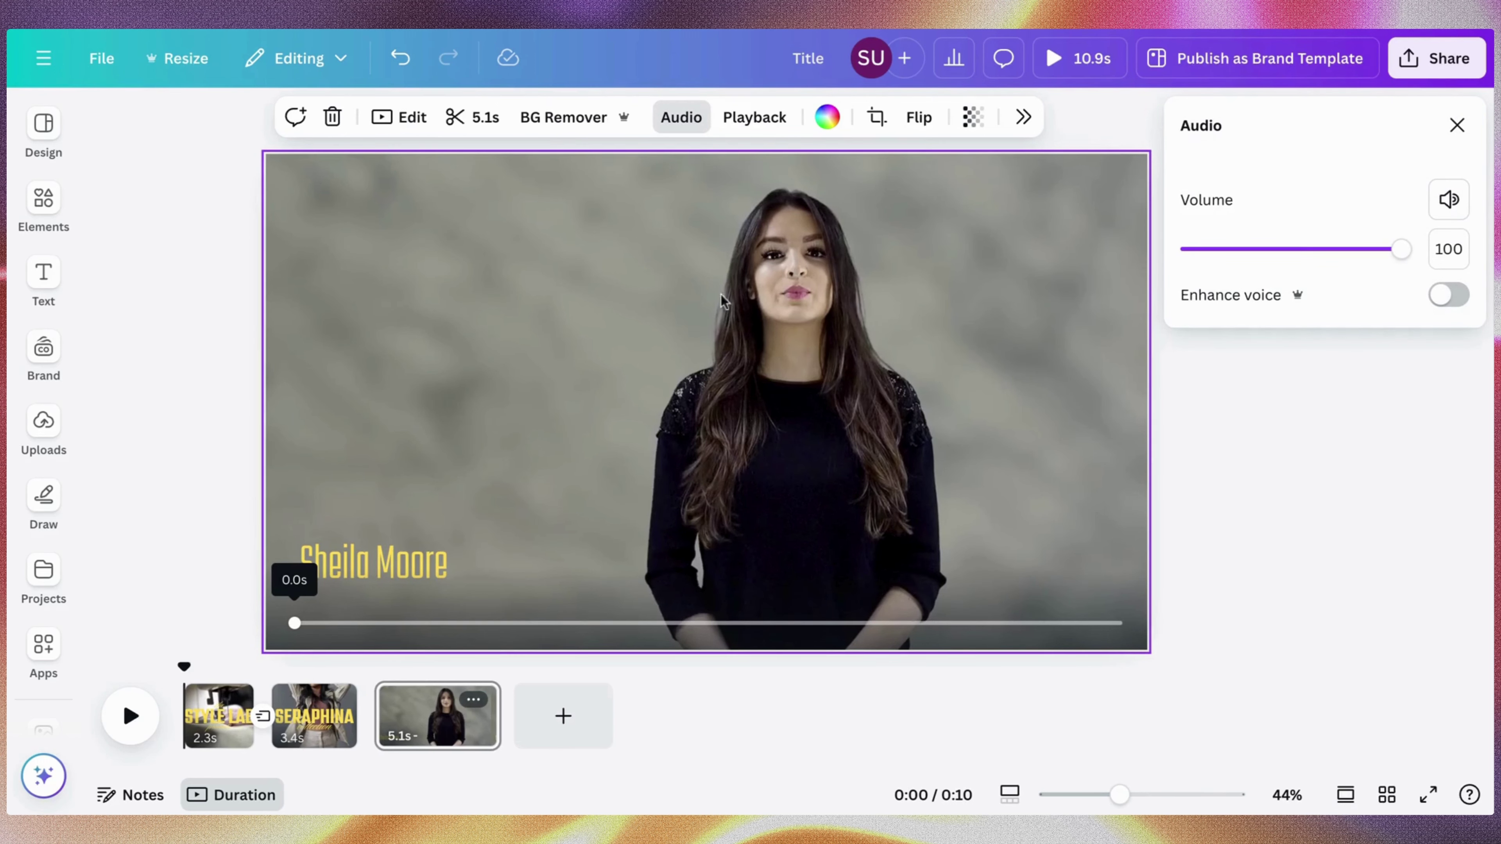
pyautogui.press('Escape')
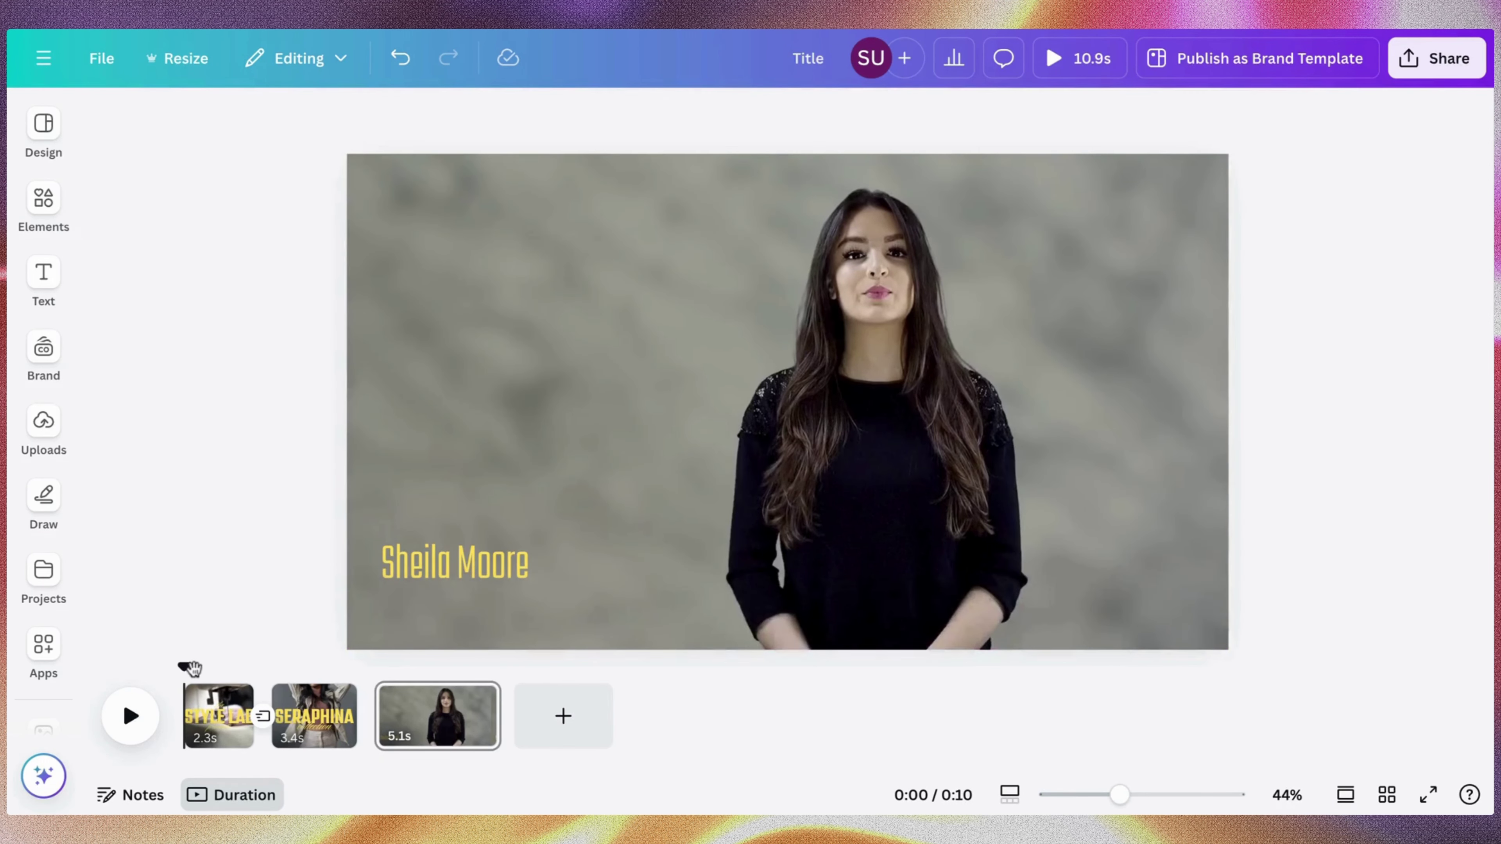
# Scrub through the third page on the timeline and add a blank fourth page after it
pyautogui.moveTo(187, 667); pyautogui.dragTo(442, 714)
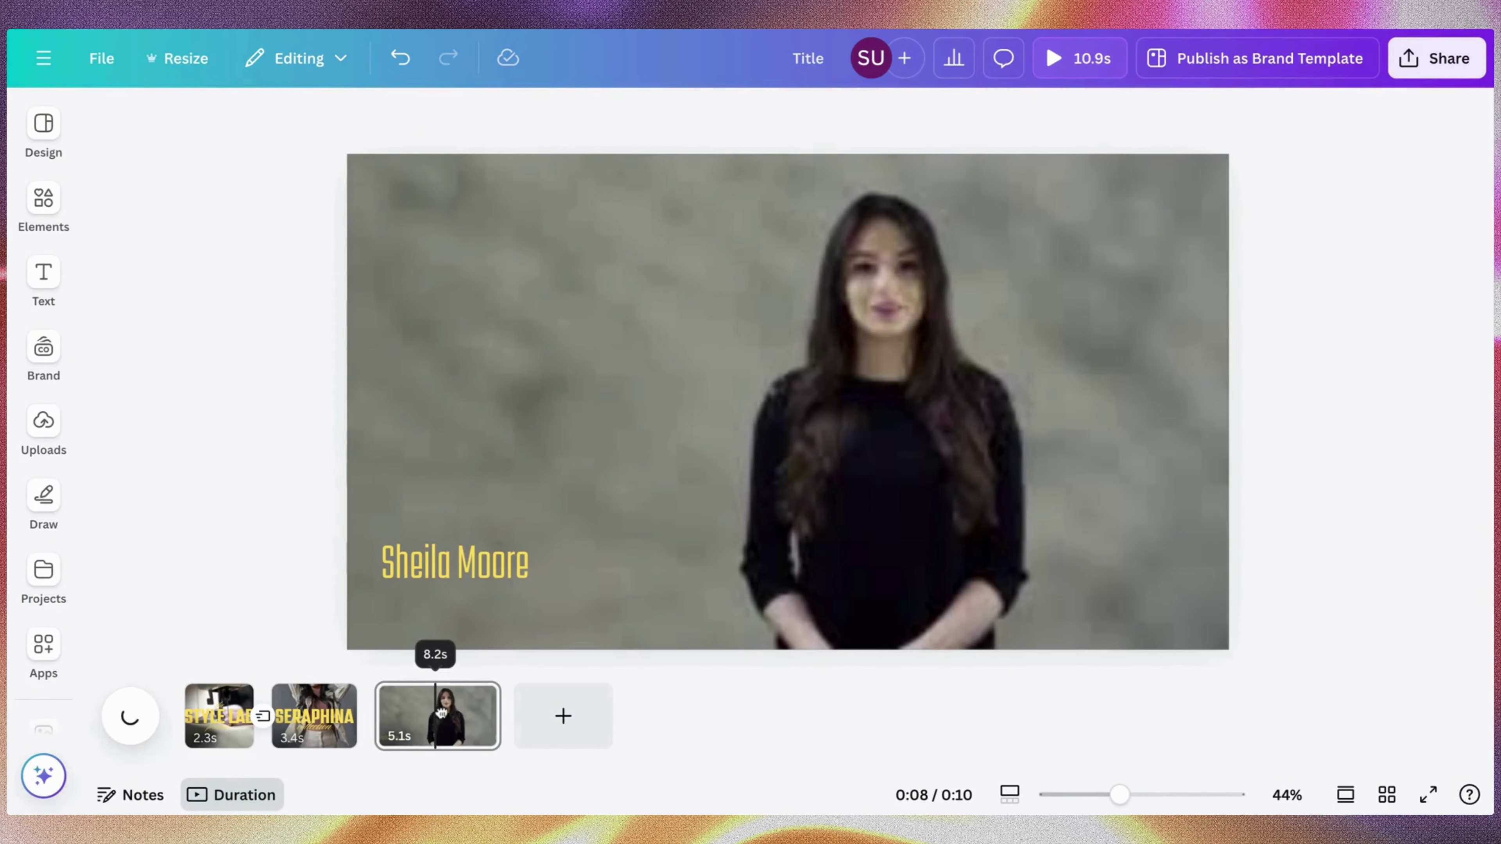
pyautogui.click(561, 715)
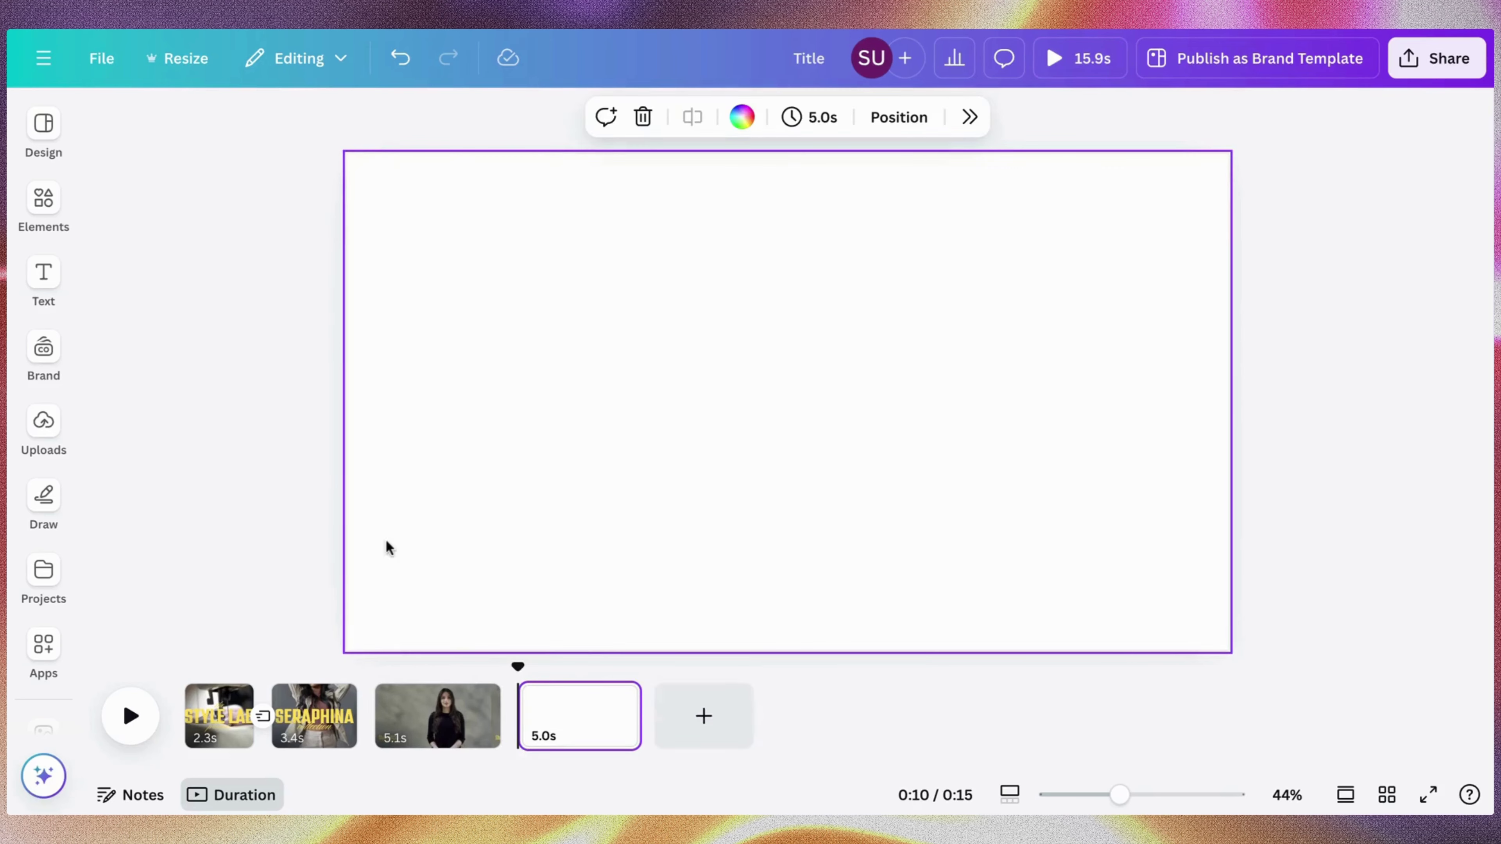
# Fill the blank page with the recently used photo-shoot video as its background and trim the clip to 6.4 s
pyautogui.click(44, 204)
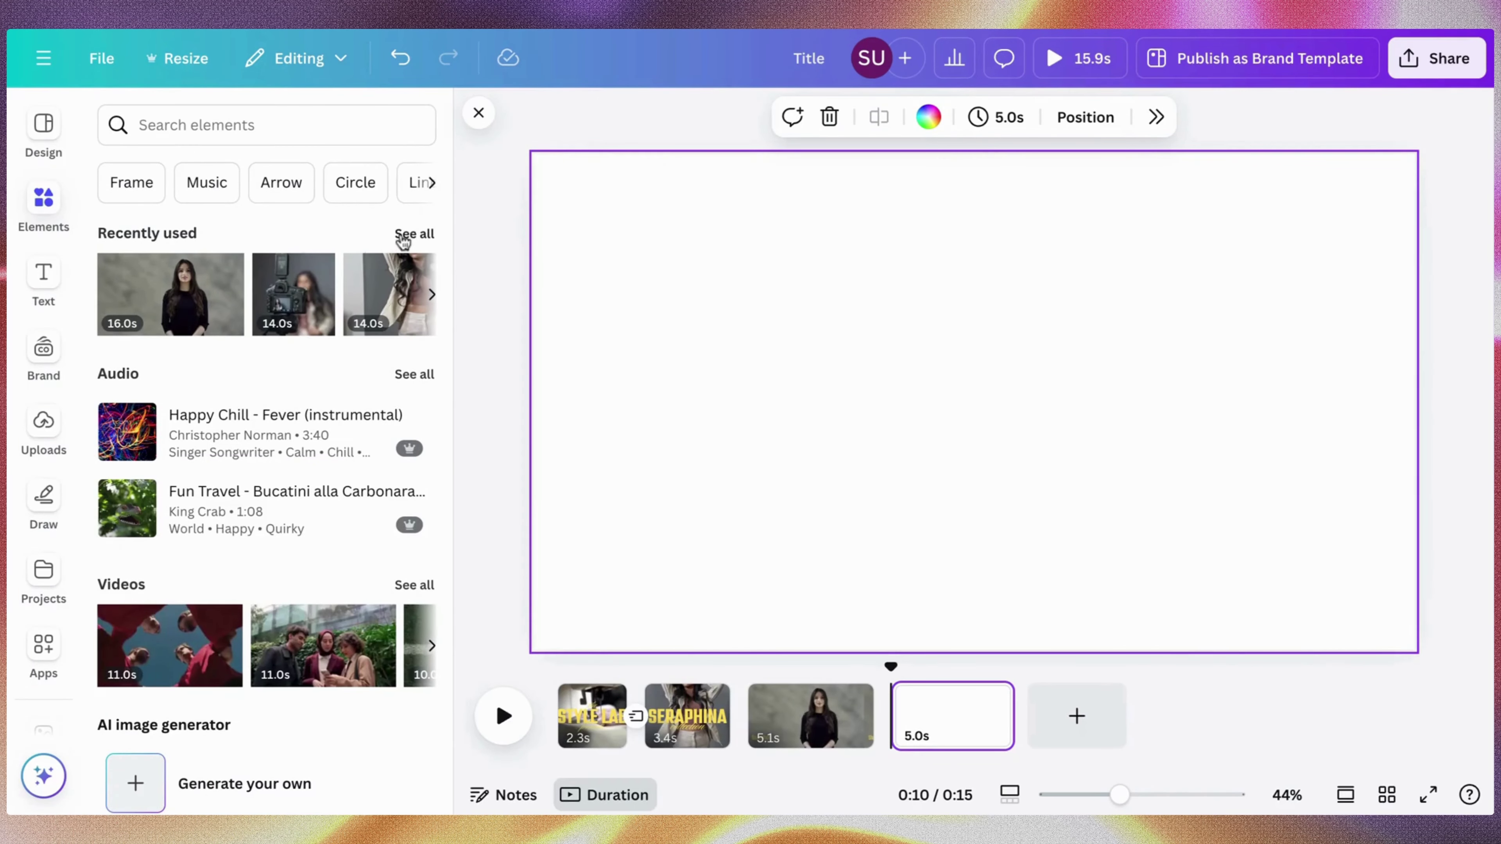
pyautogui.click(402, 234)
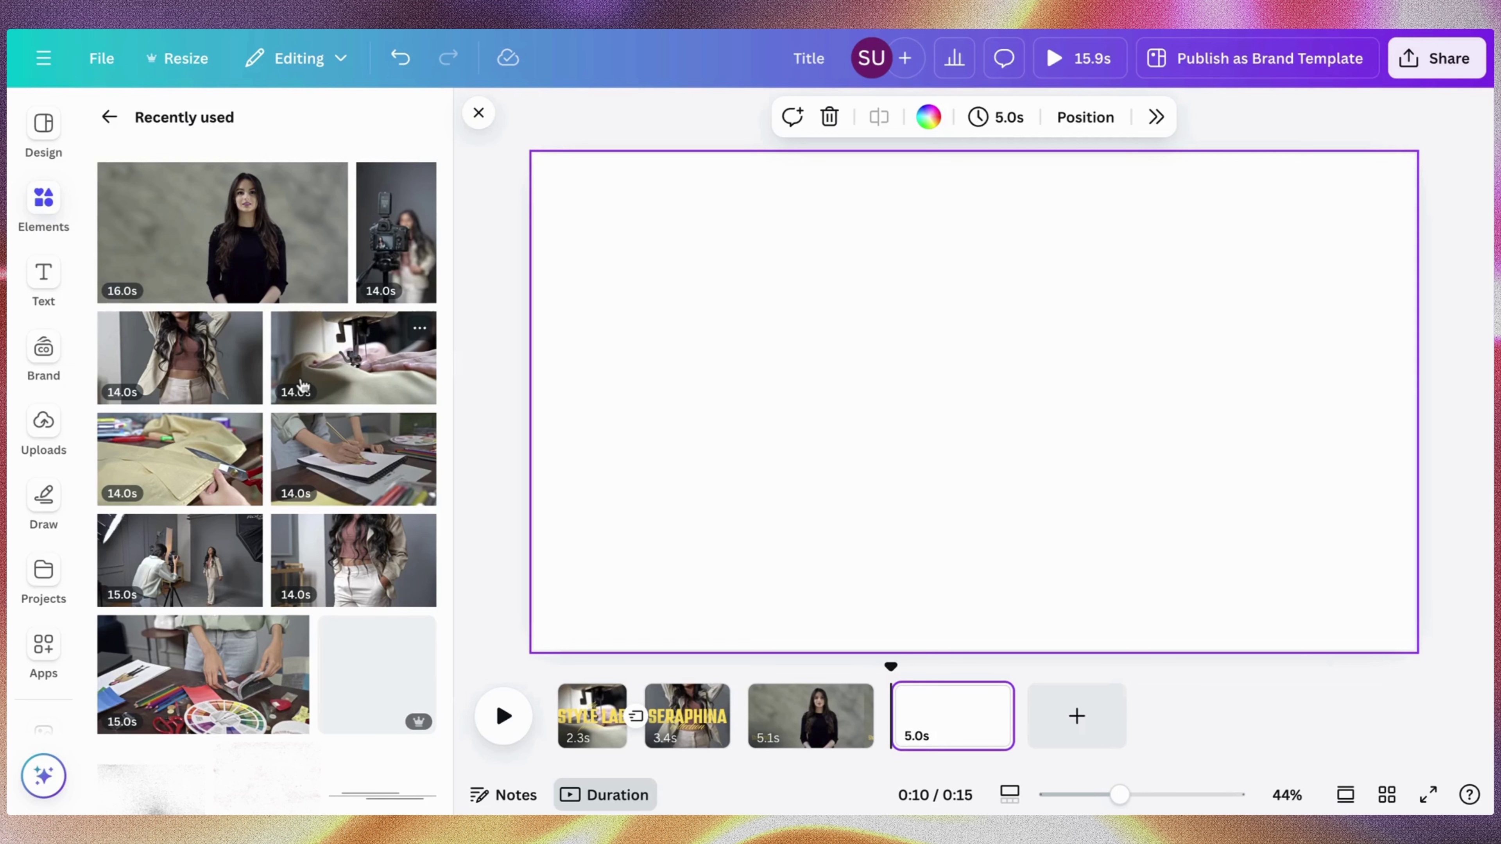
pyautogui.click(190, 561)
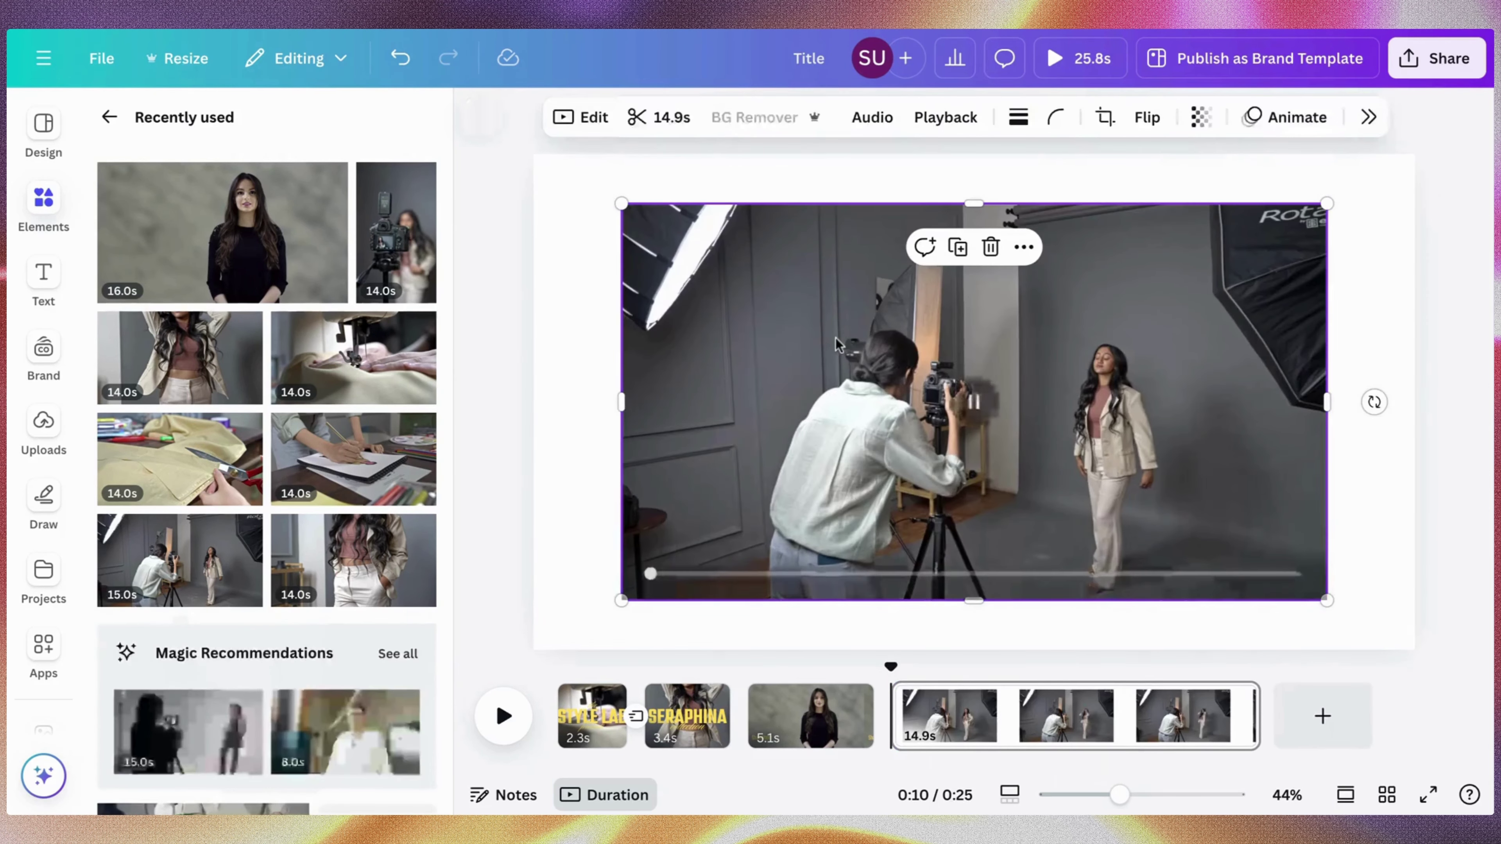
pyautogui.rightClick(837, 345)
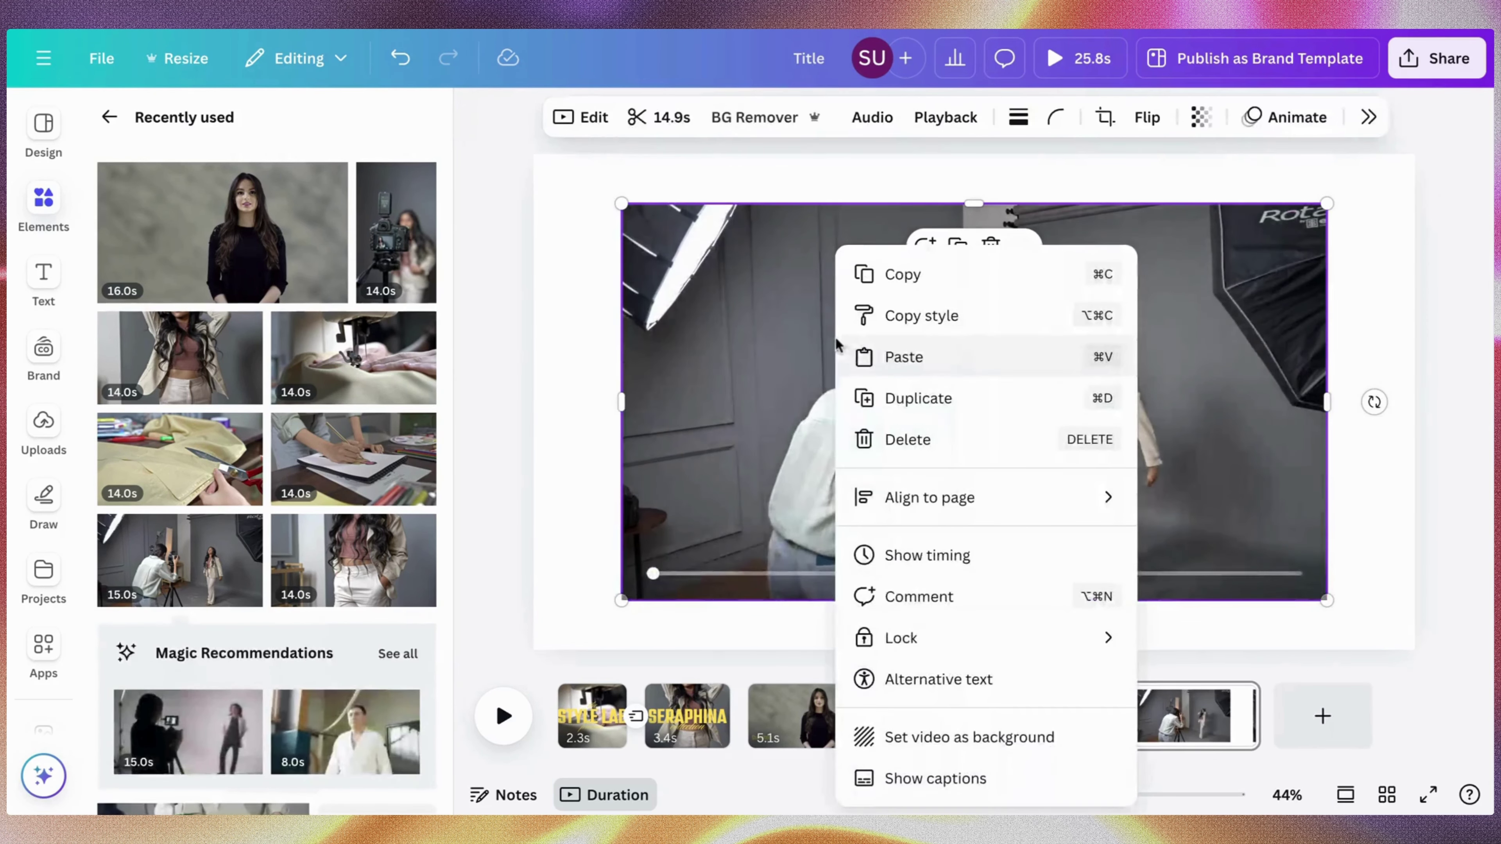
pyautogui.click(904, 734)
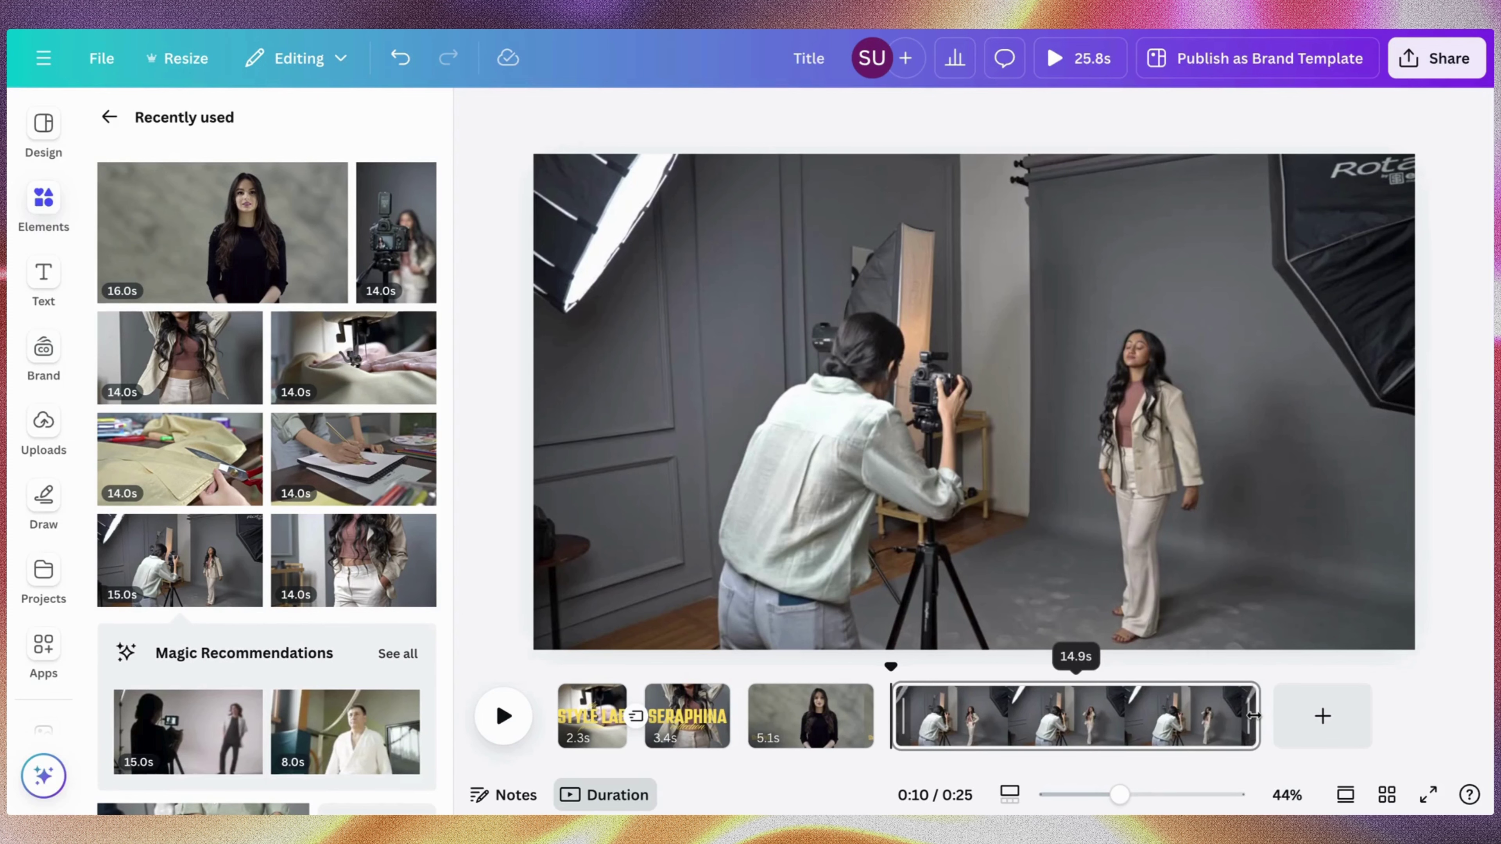
pyautogui.moveTo(1252, 715); pyautogui.dragTo(1048, 718)
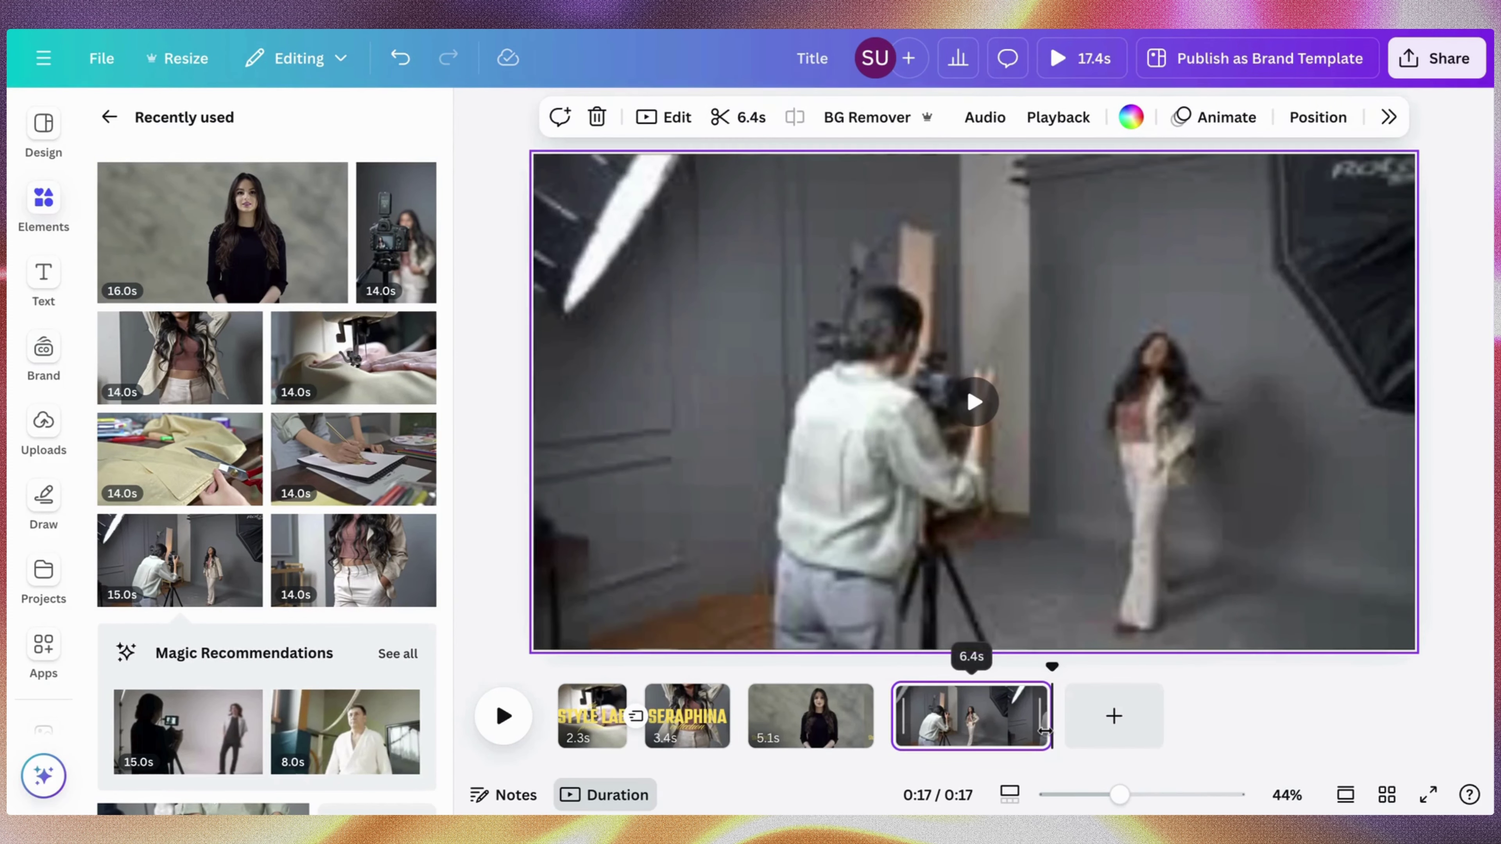
# Add a new page after the photo-shoot clip and set the sewing-machine video as its background
pyautogui.click(1094, 724)
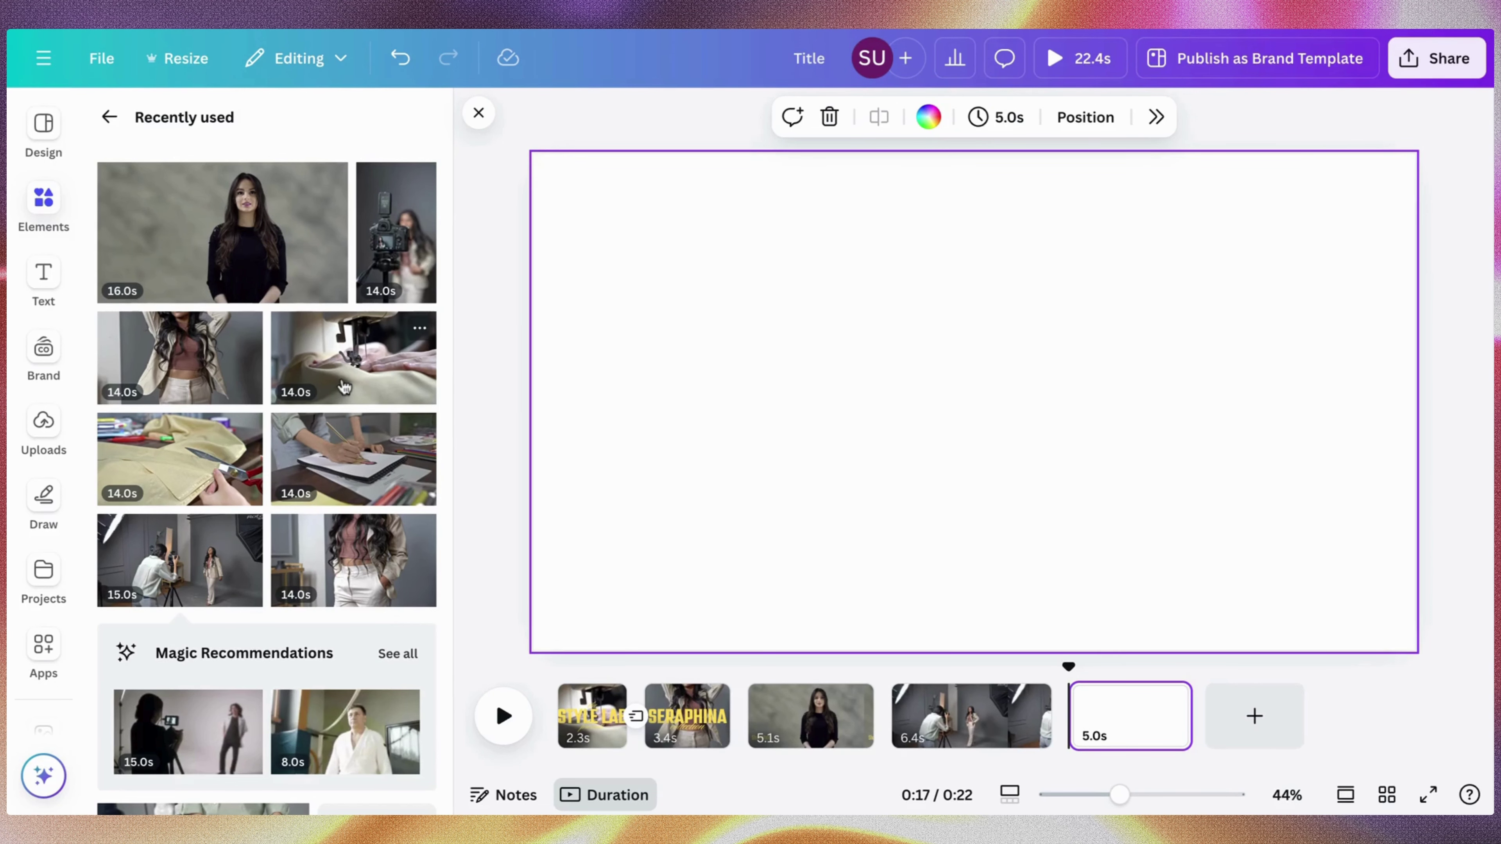
pyautogui.click(387, 353)
pyautogui.rightClick(754, 345)
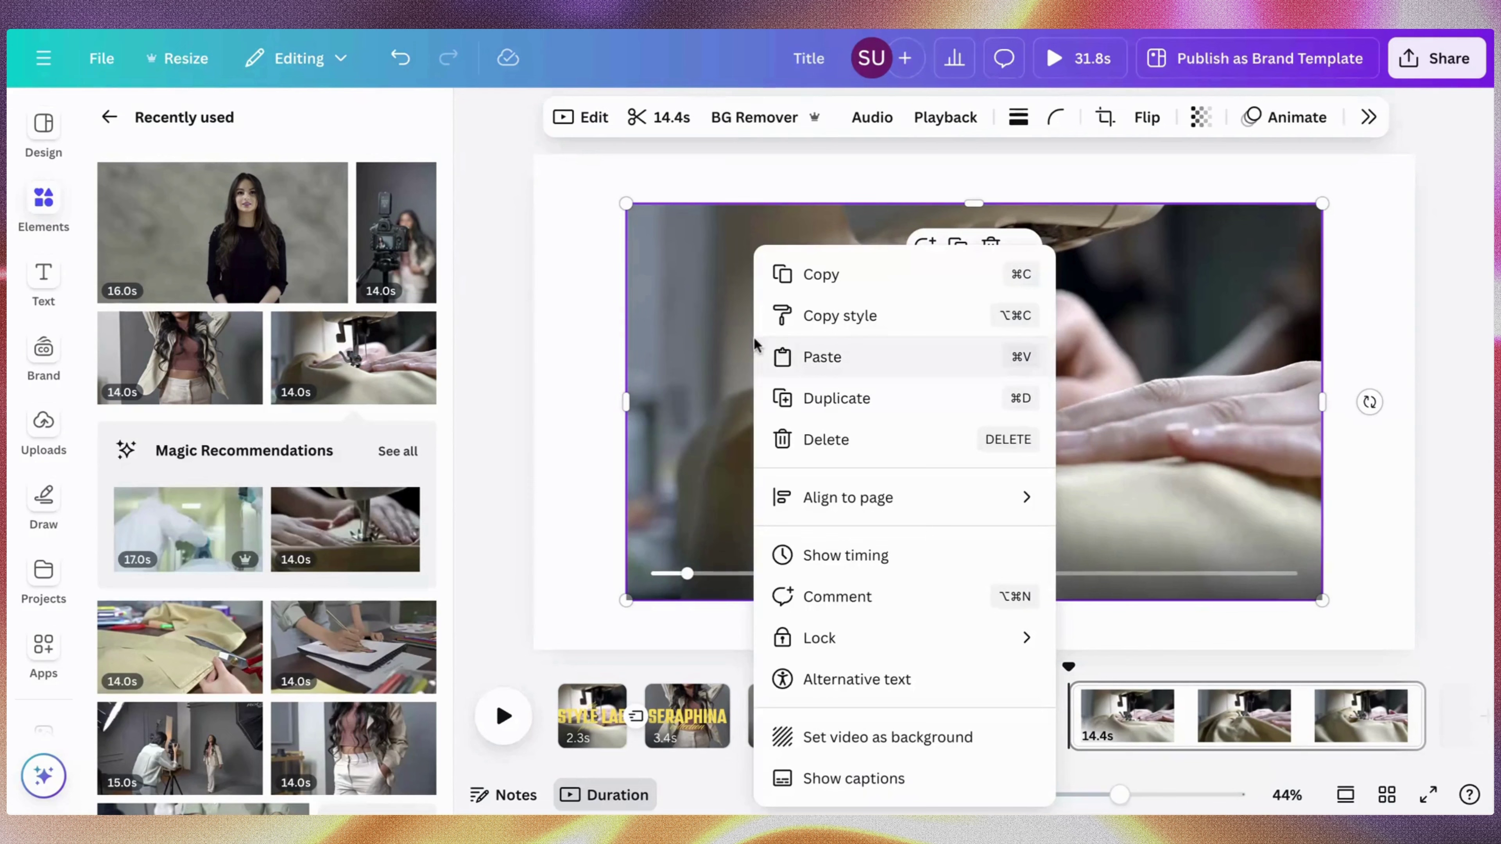
pyautogui.click(802, 736)
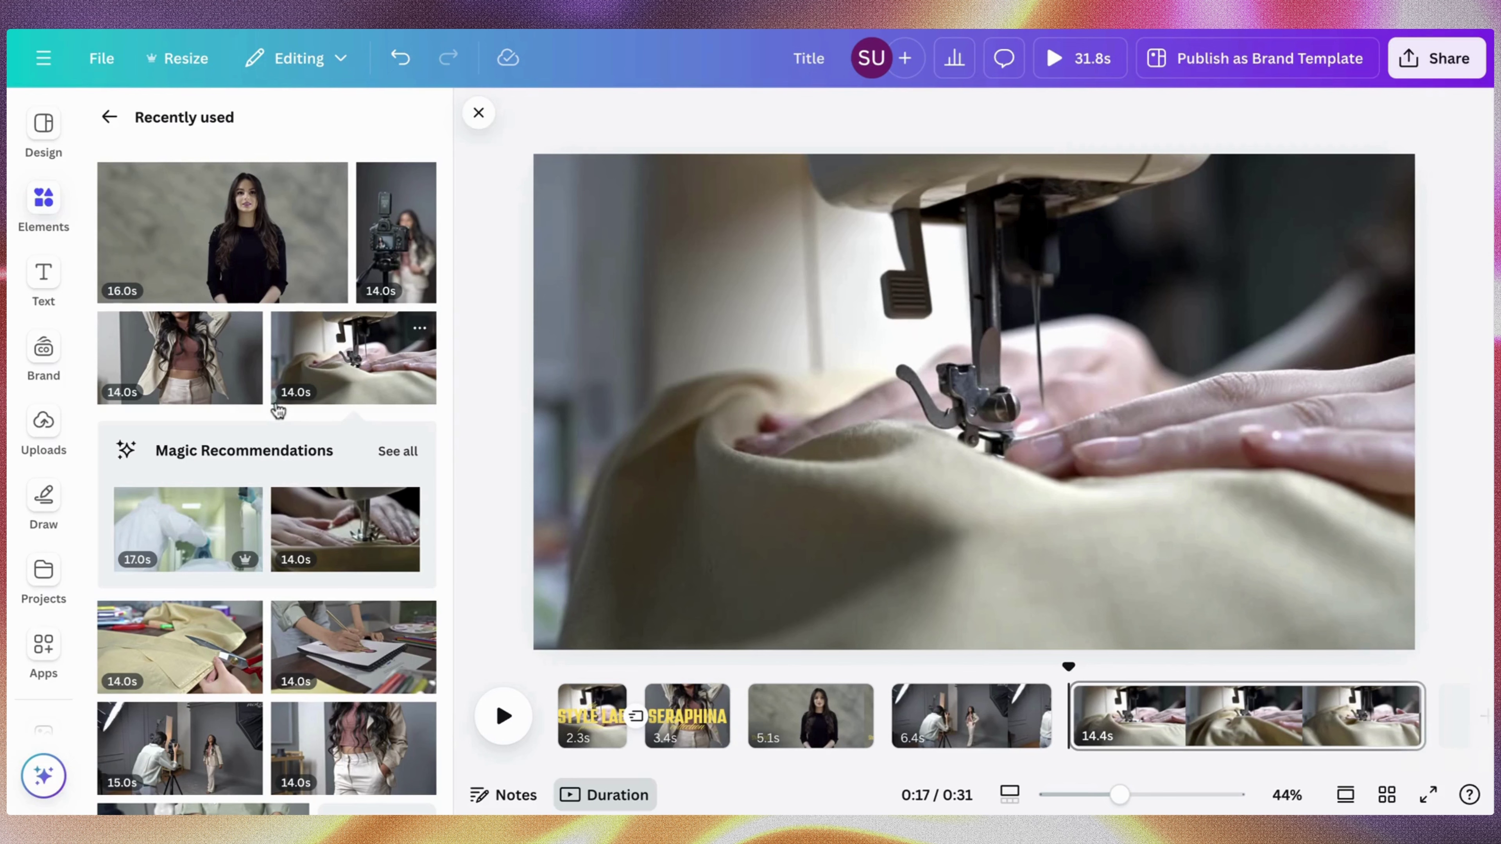
# Replace the new page's background with the recently used video of a hand drawing in a sketchbook
pyautogui.scroll(-1, 278, 411)
pyautogui.click(354, 592)
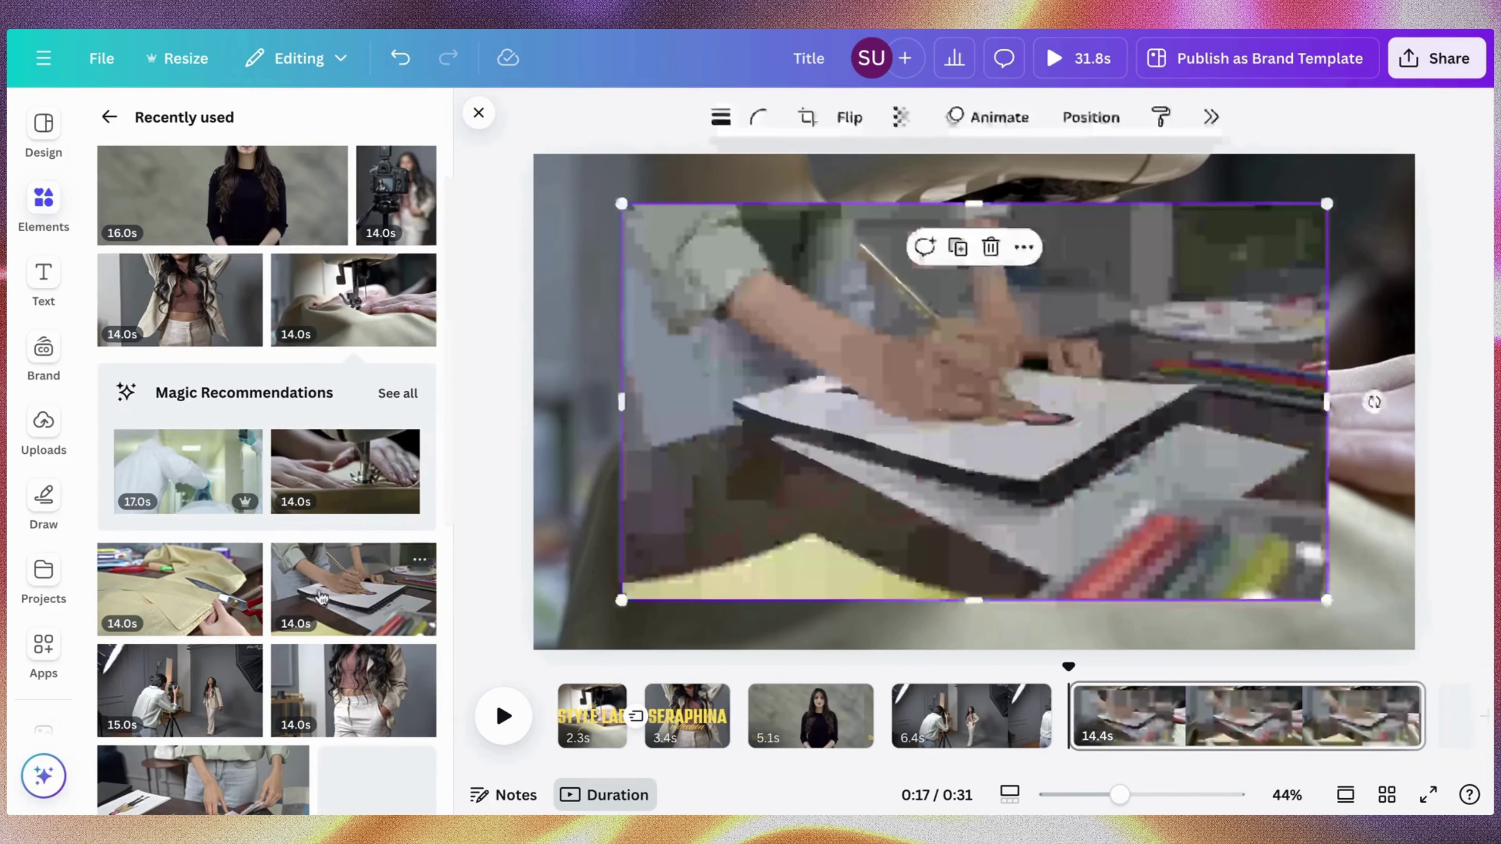
pyautogui.rightClick(951, 337)
pyautogui.click(1041, 734)
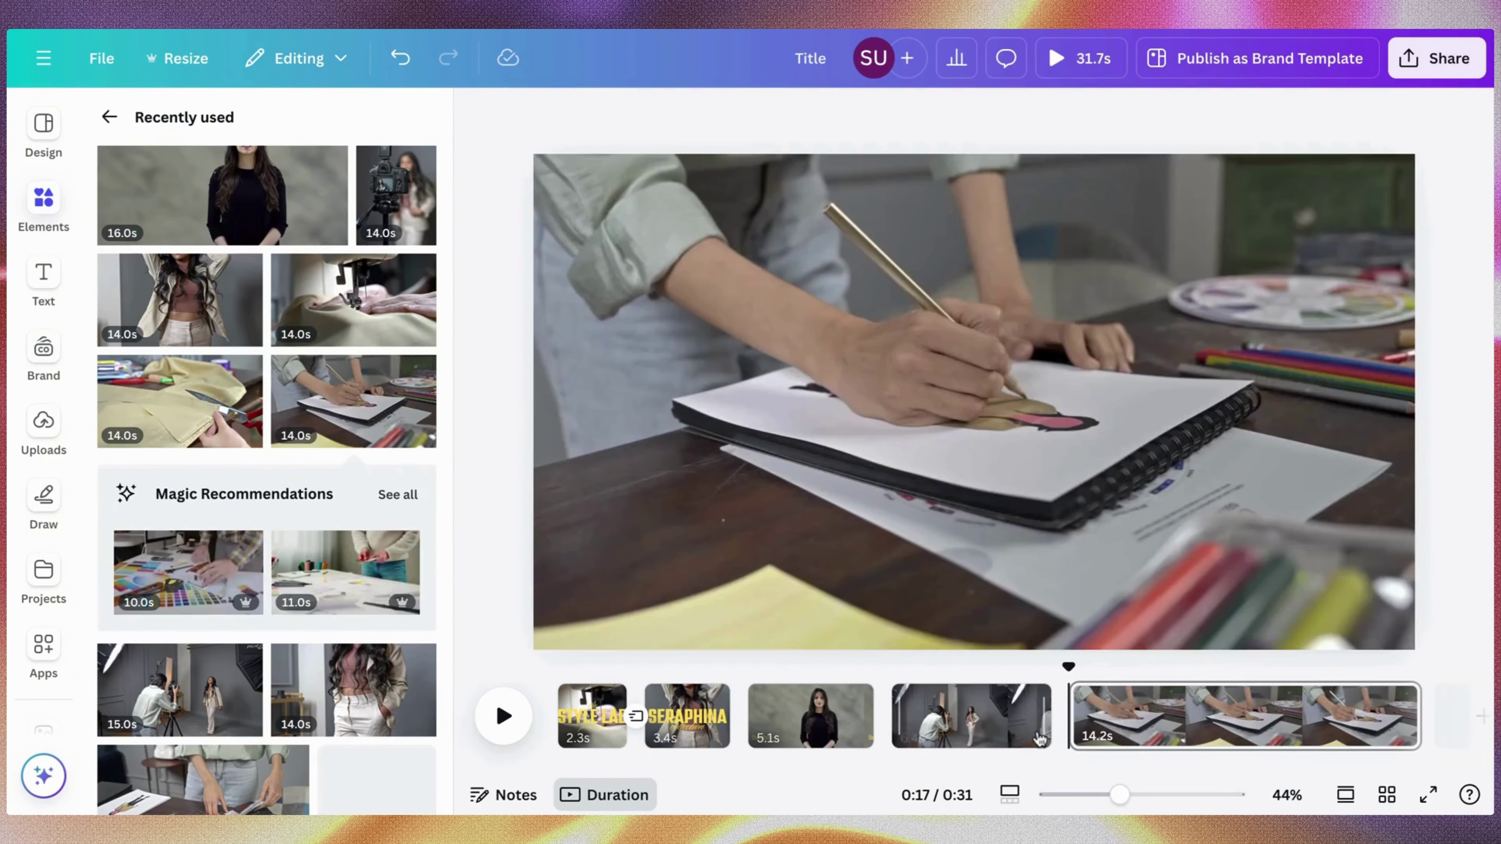
# Shorten the sketchbook clip to 2.7 s and run Auto-trim on it
pyautogui.click(892, 491)
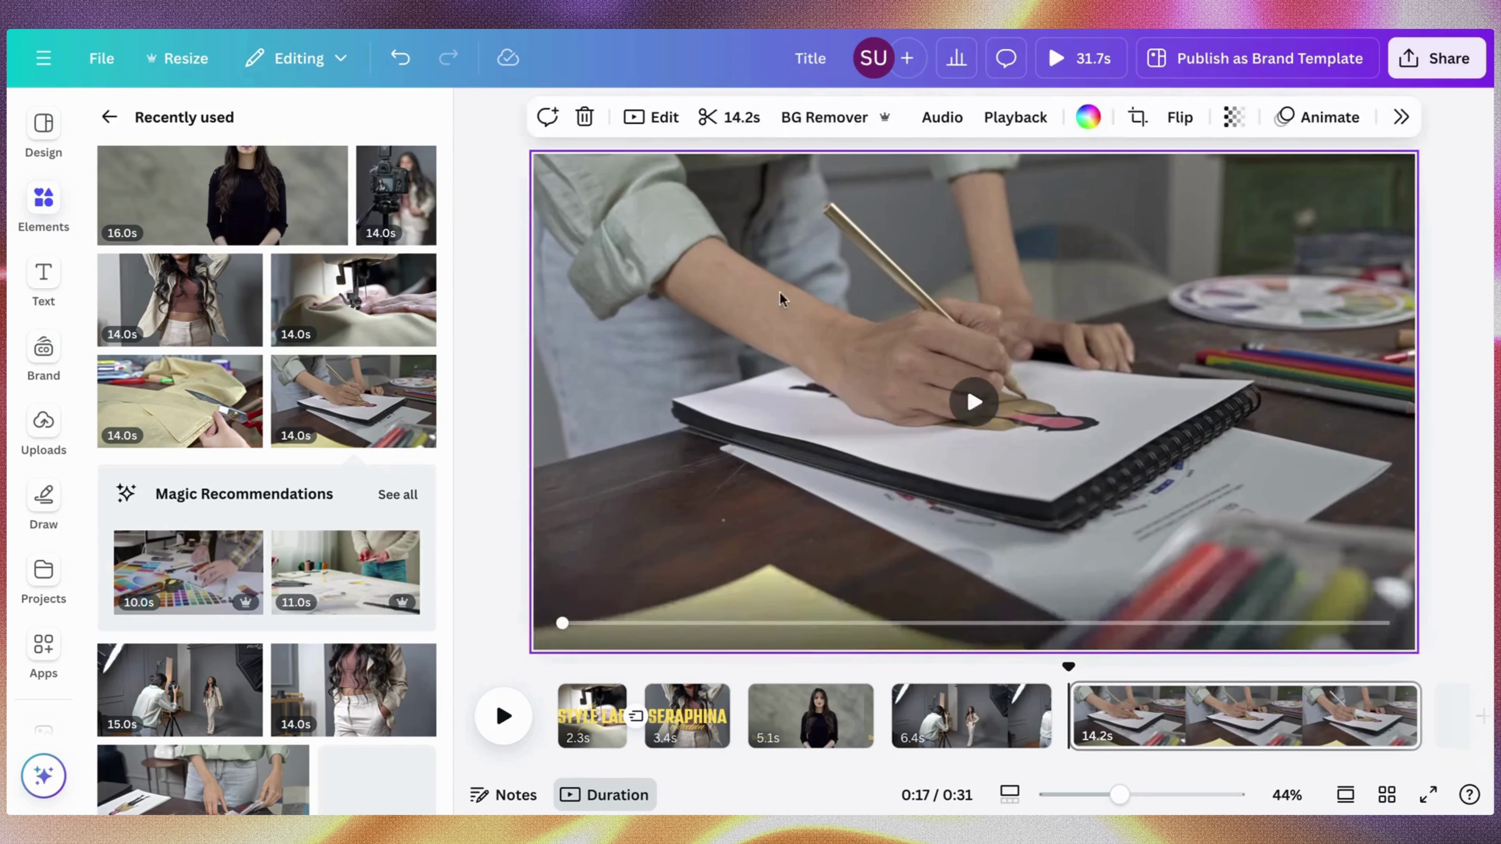
pyautogui.click(732, 117)
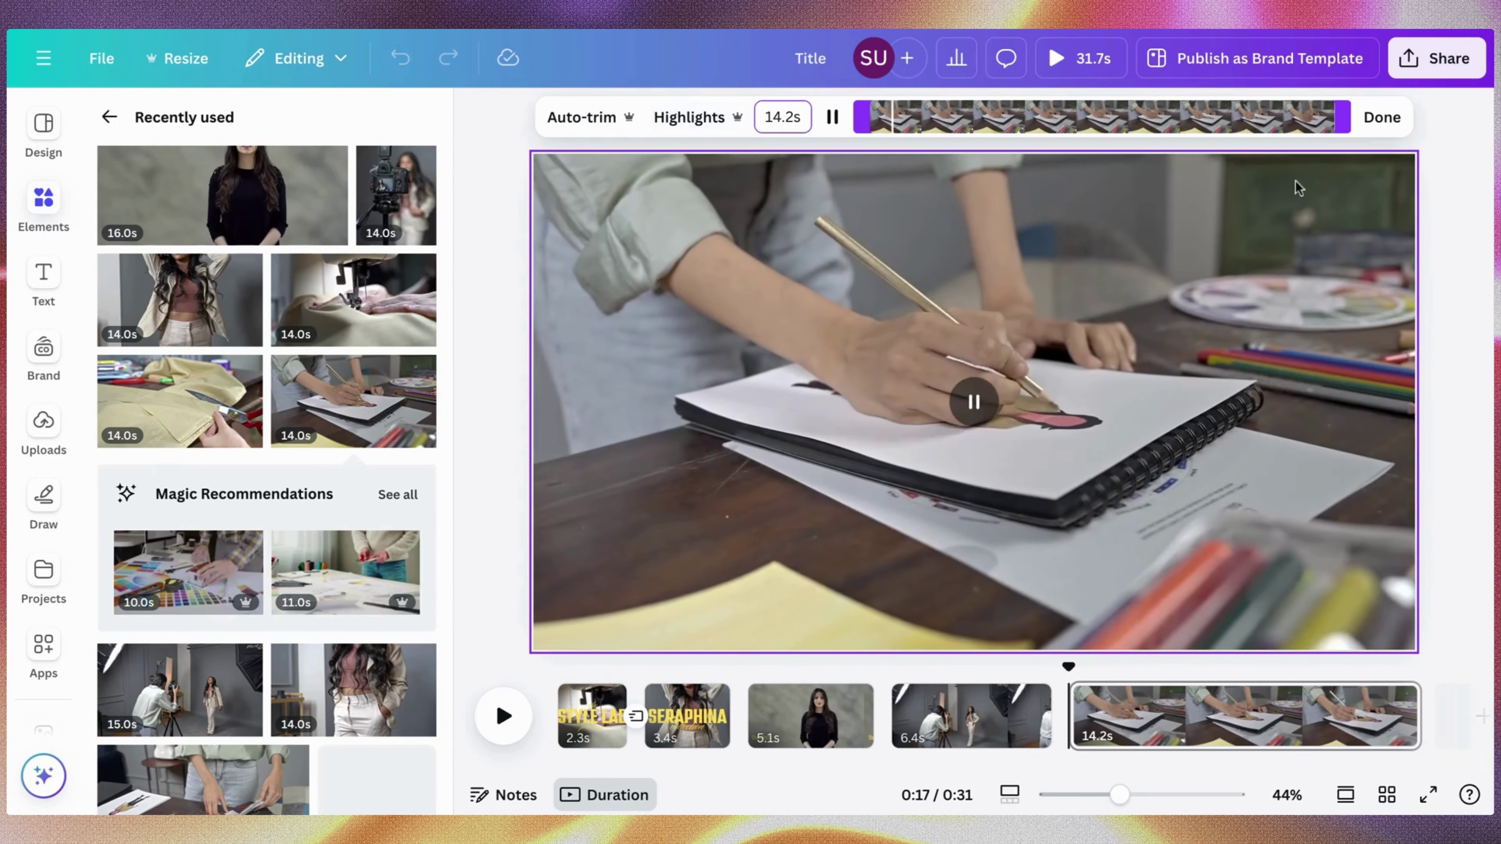
pyautogui.moveTo(1336, 125); pyautogui.dragTo(964, 119)
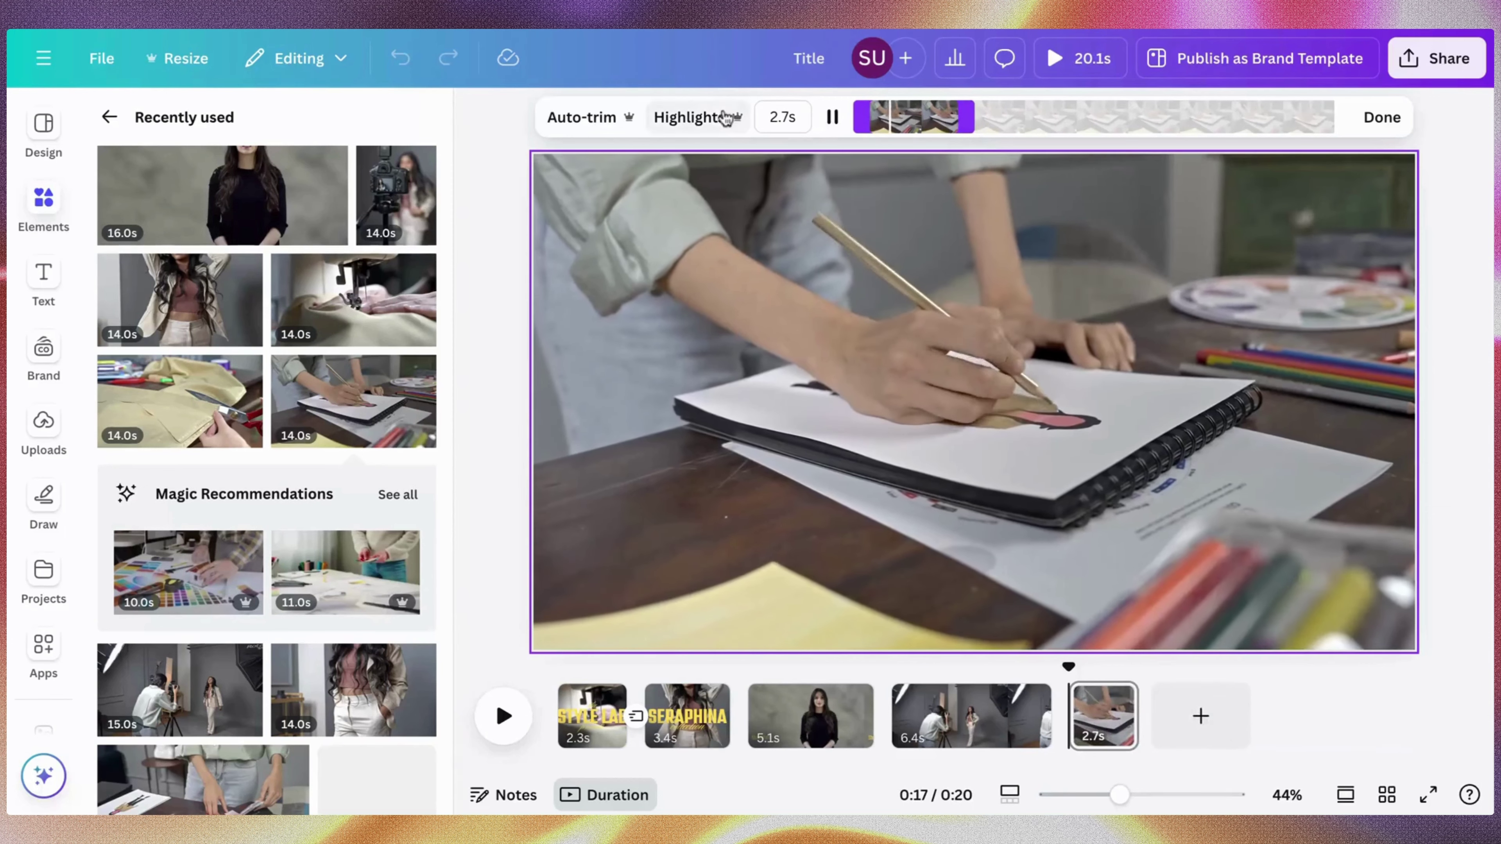
pyautogui.click(604, 117)
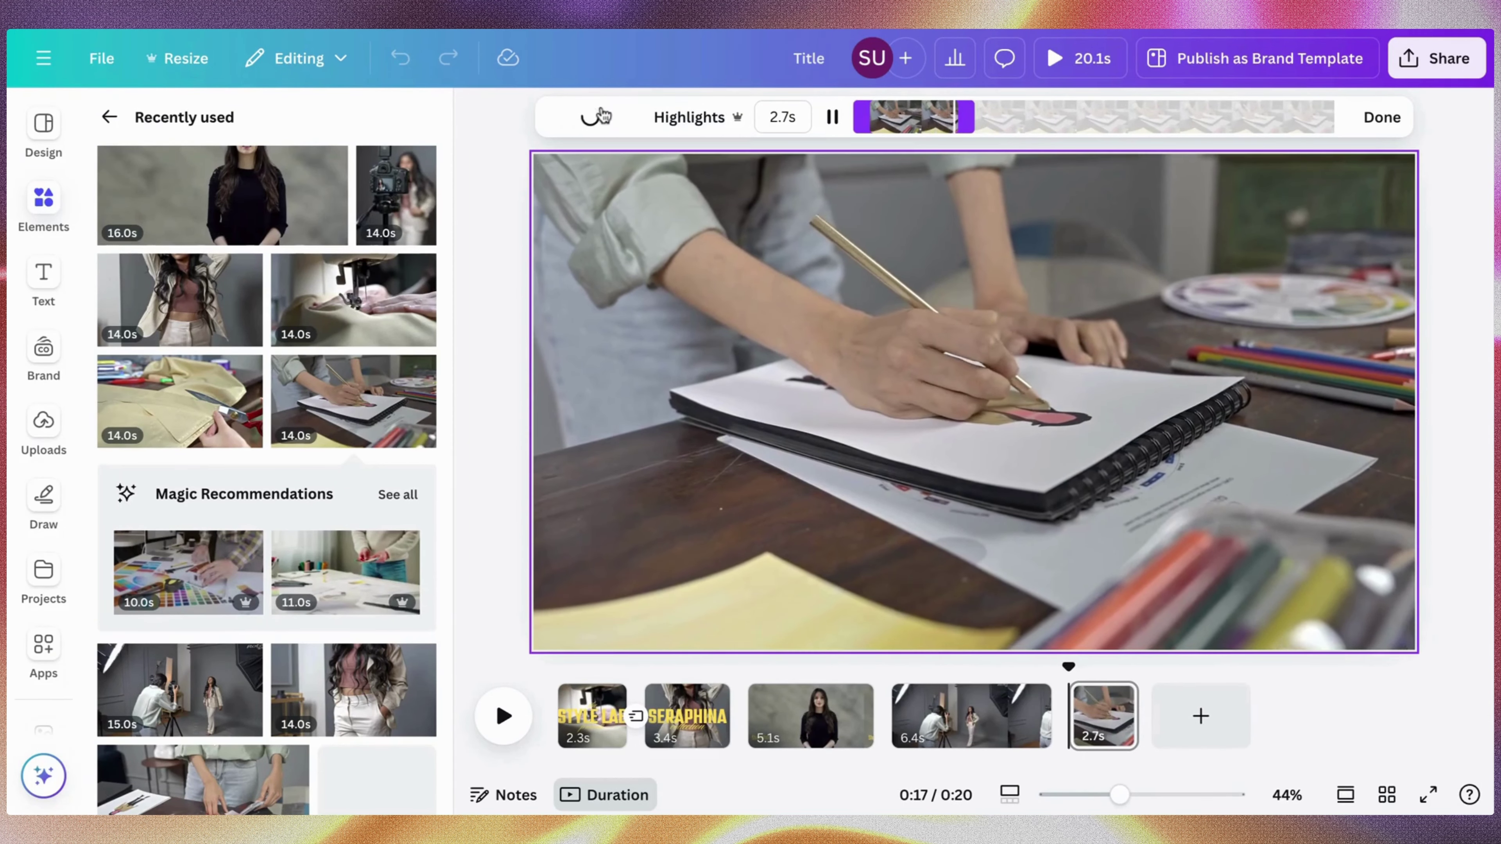
# Examine the Highlights suggested for the sketchbook clip and finish trimming without adding any to the design
pyautogui.click(691, 118)
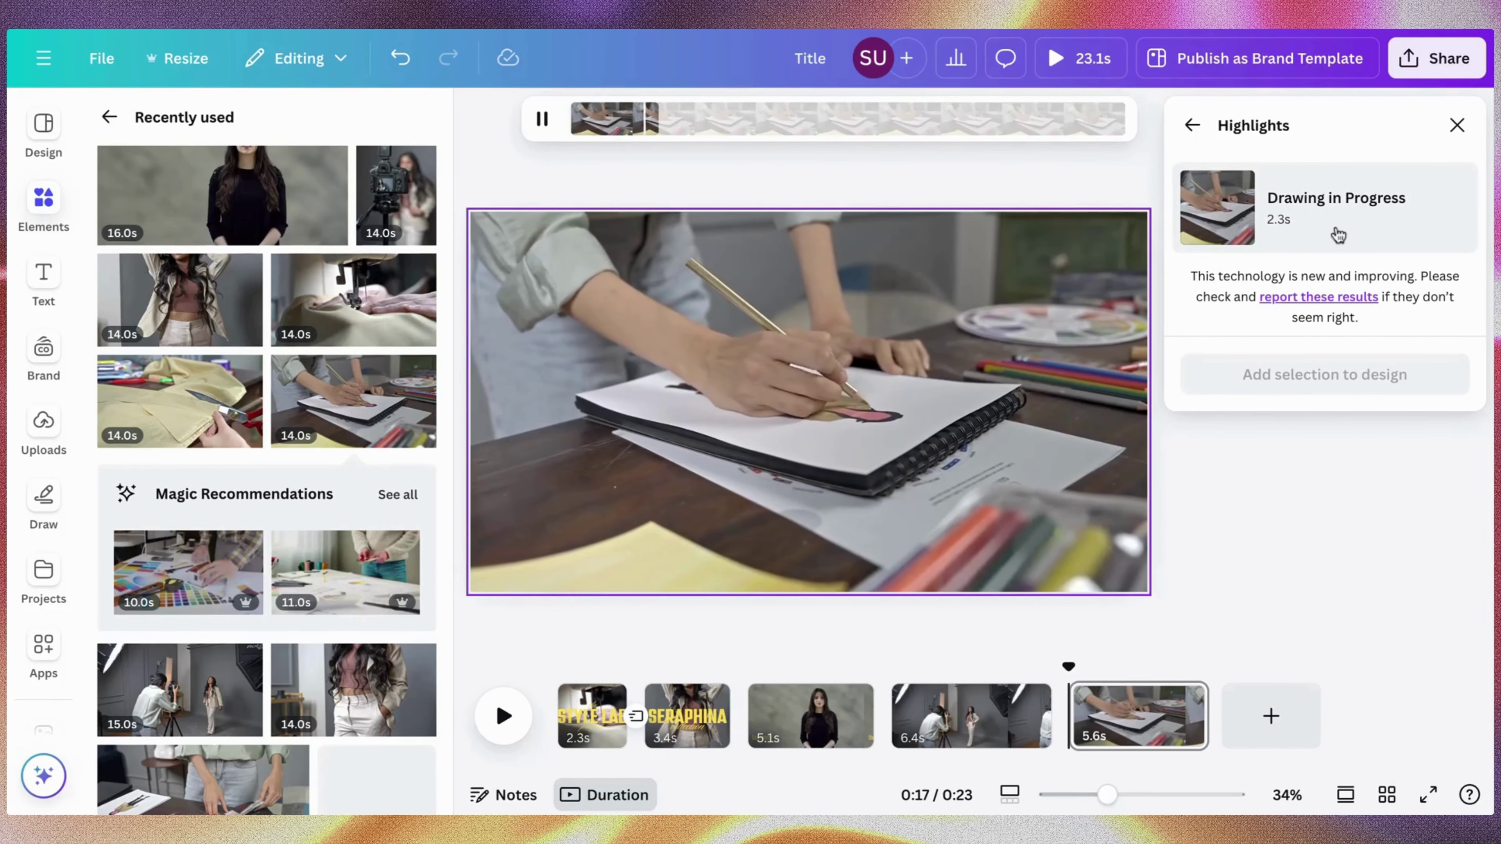
pyautogui.click(1192, 126)
pyautogui.moveTo(1034, 128); pyautogui.dragTo(930, 128)
pyautogui.click(1383, 118)
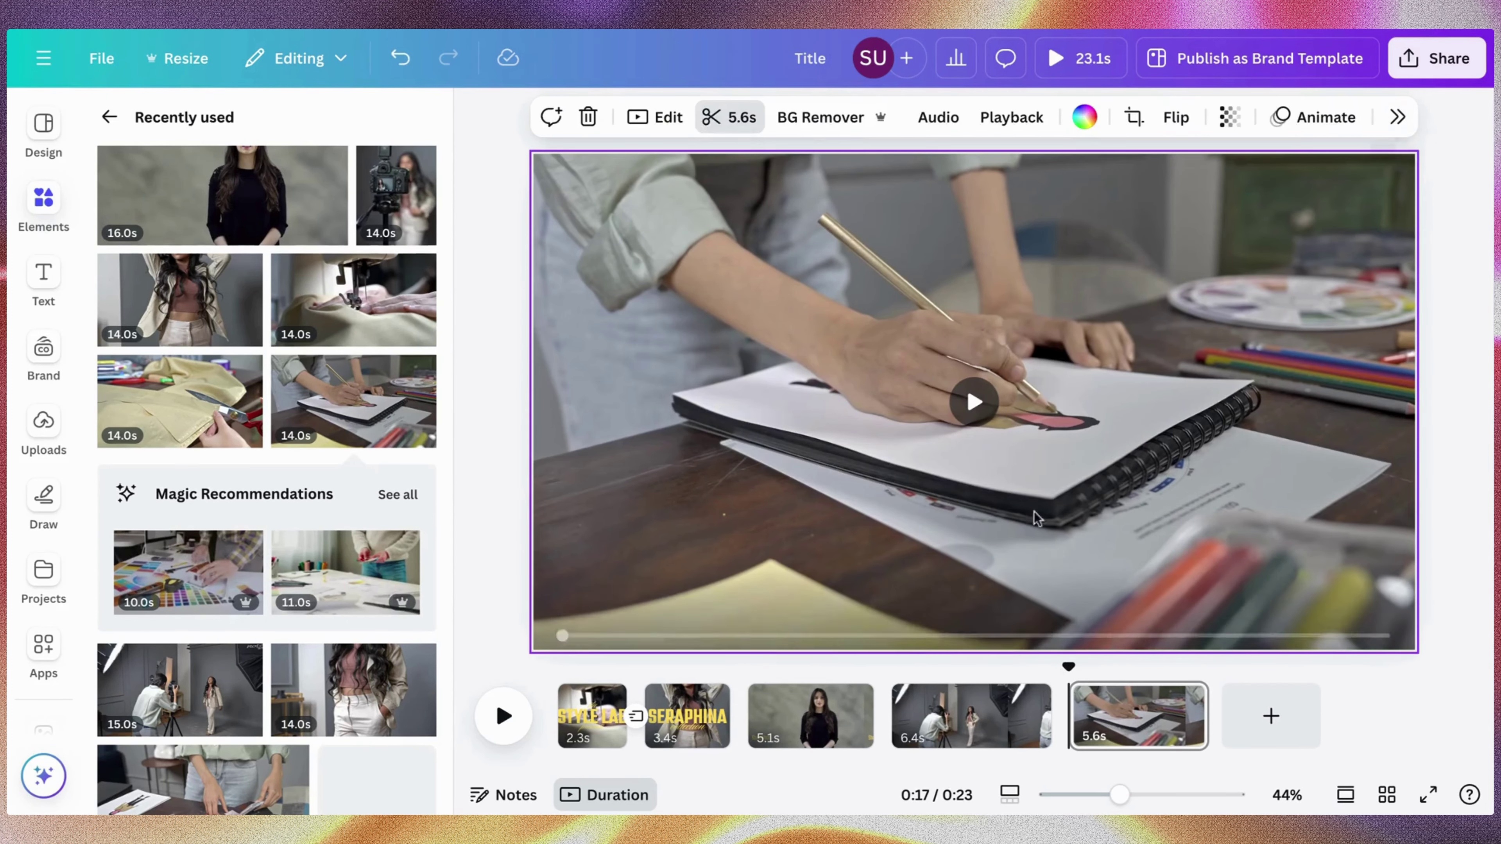
# Trim the photo-shoot clip to 4.3 s and return to the sketchbook page
pyautogui.click(991, 717)
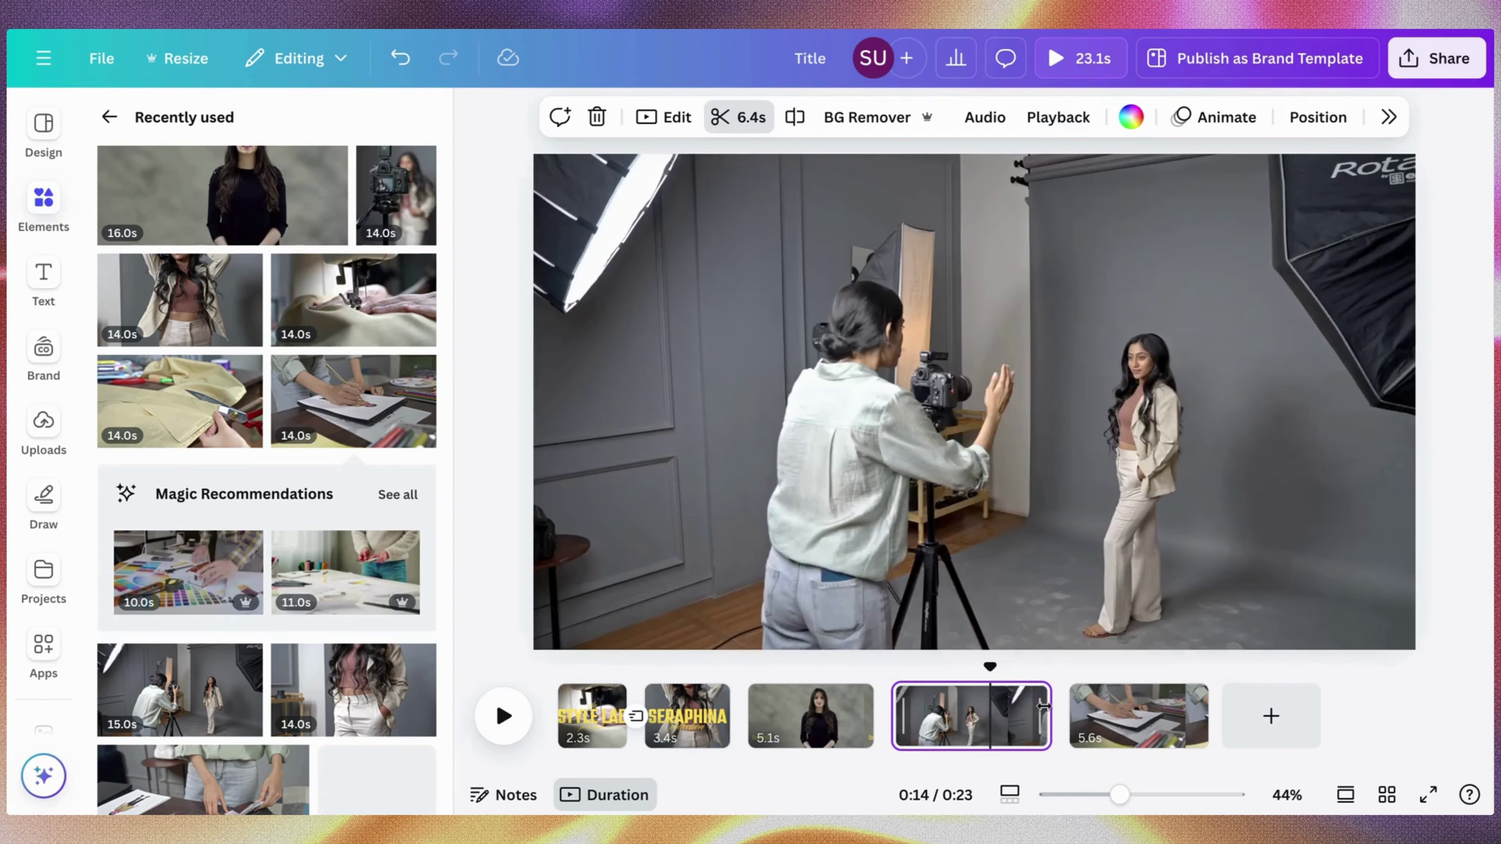
pyautogui.moveTo(1043, 706); pyautogui.dragTo(990, 708)
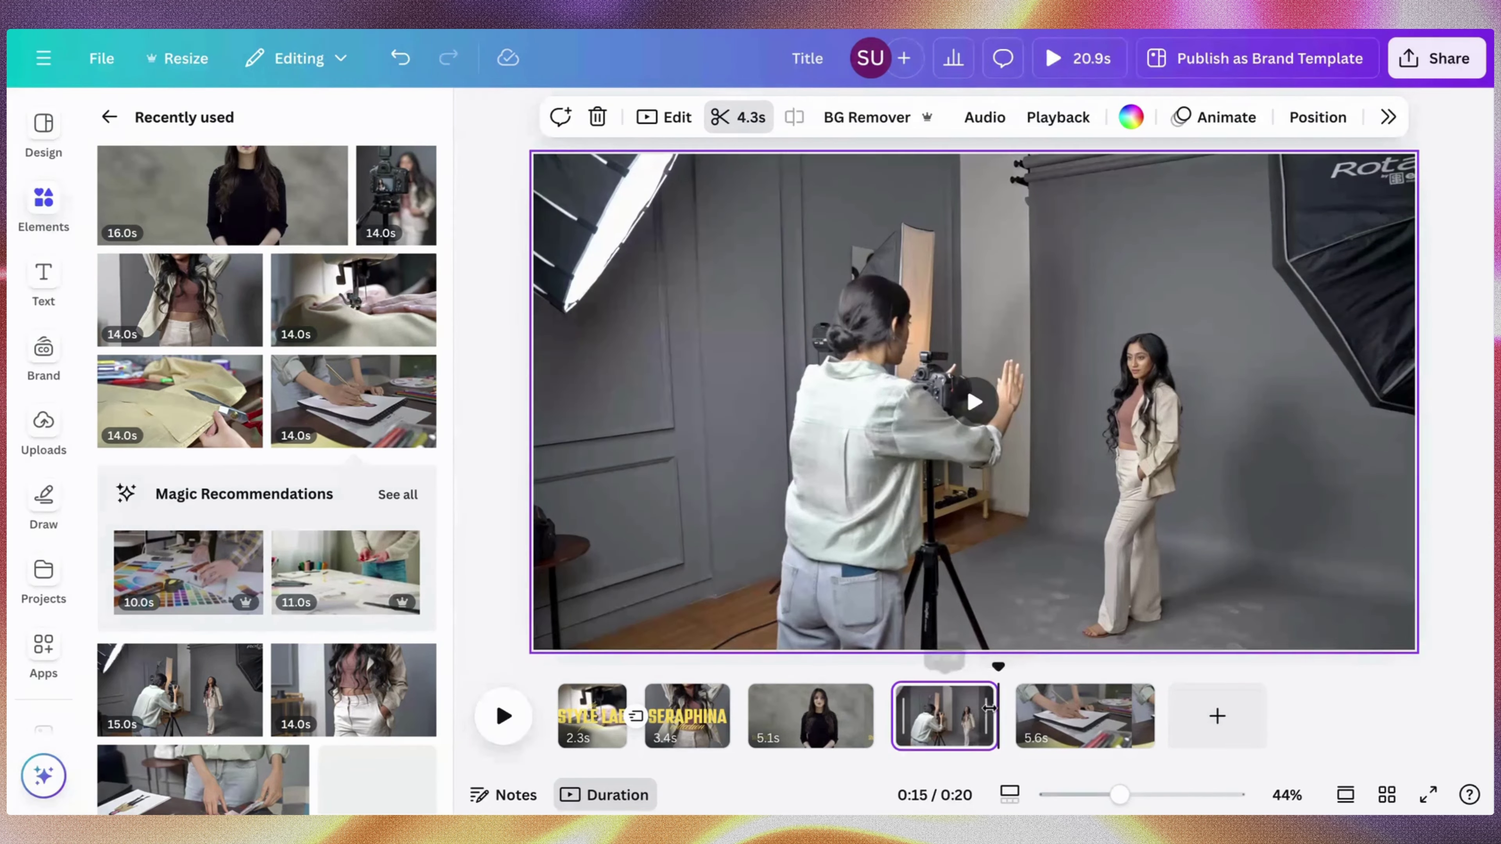
pyautogui.click(1073, 733)
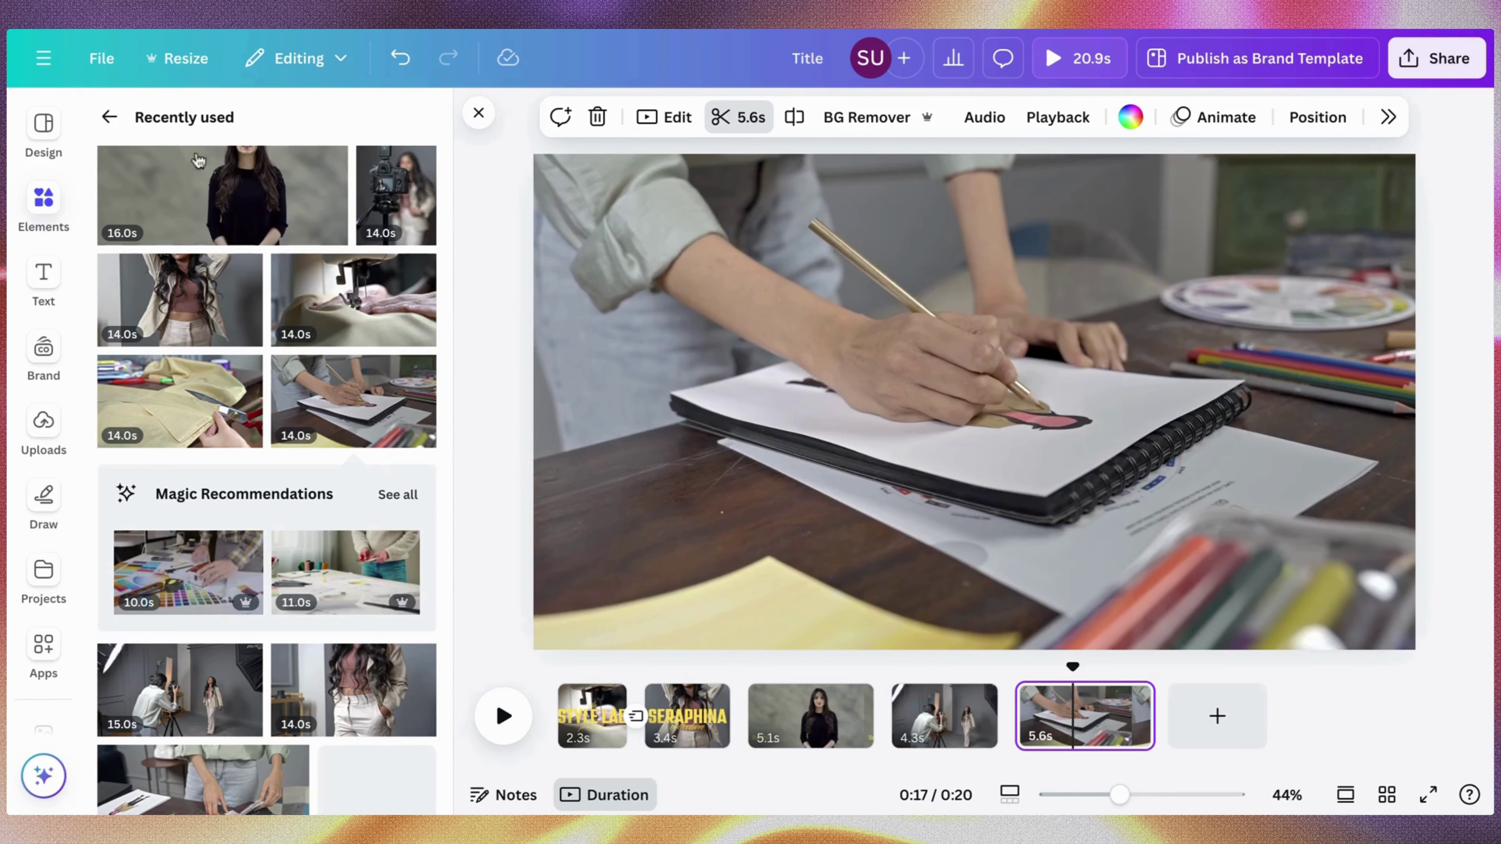
pyautogui.click(109, 117)
pyautogui.click(43, 278)
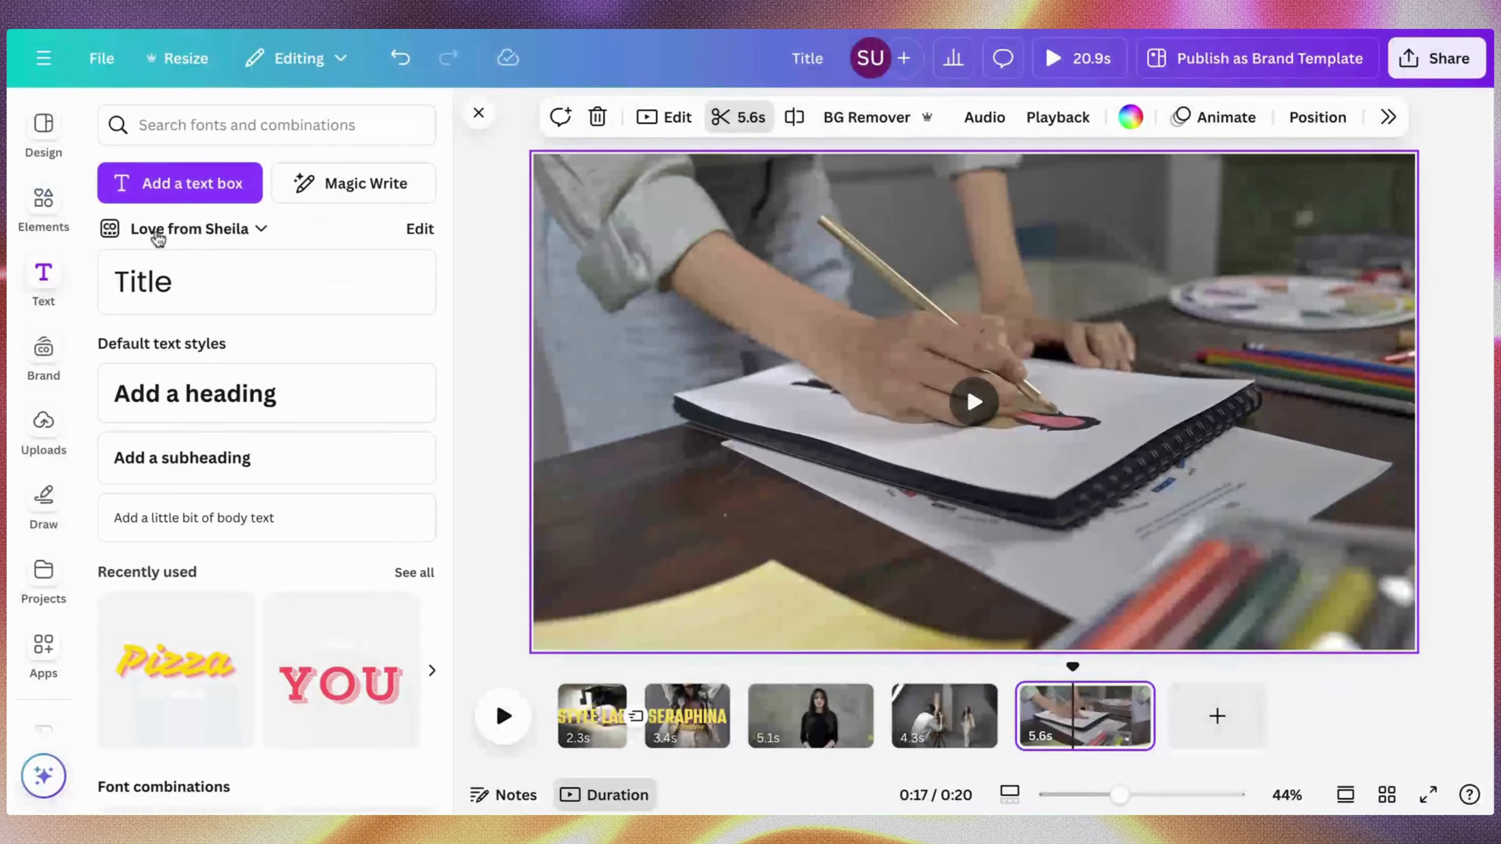
pyautogui.click(234, 393)
pyautogui.click(479, 114)
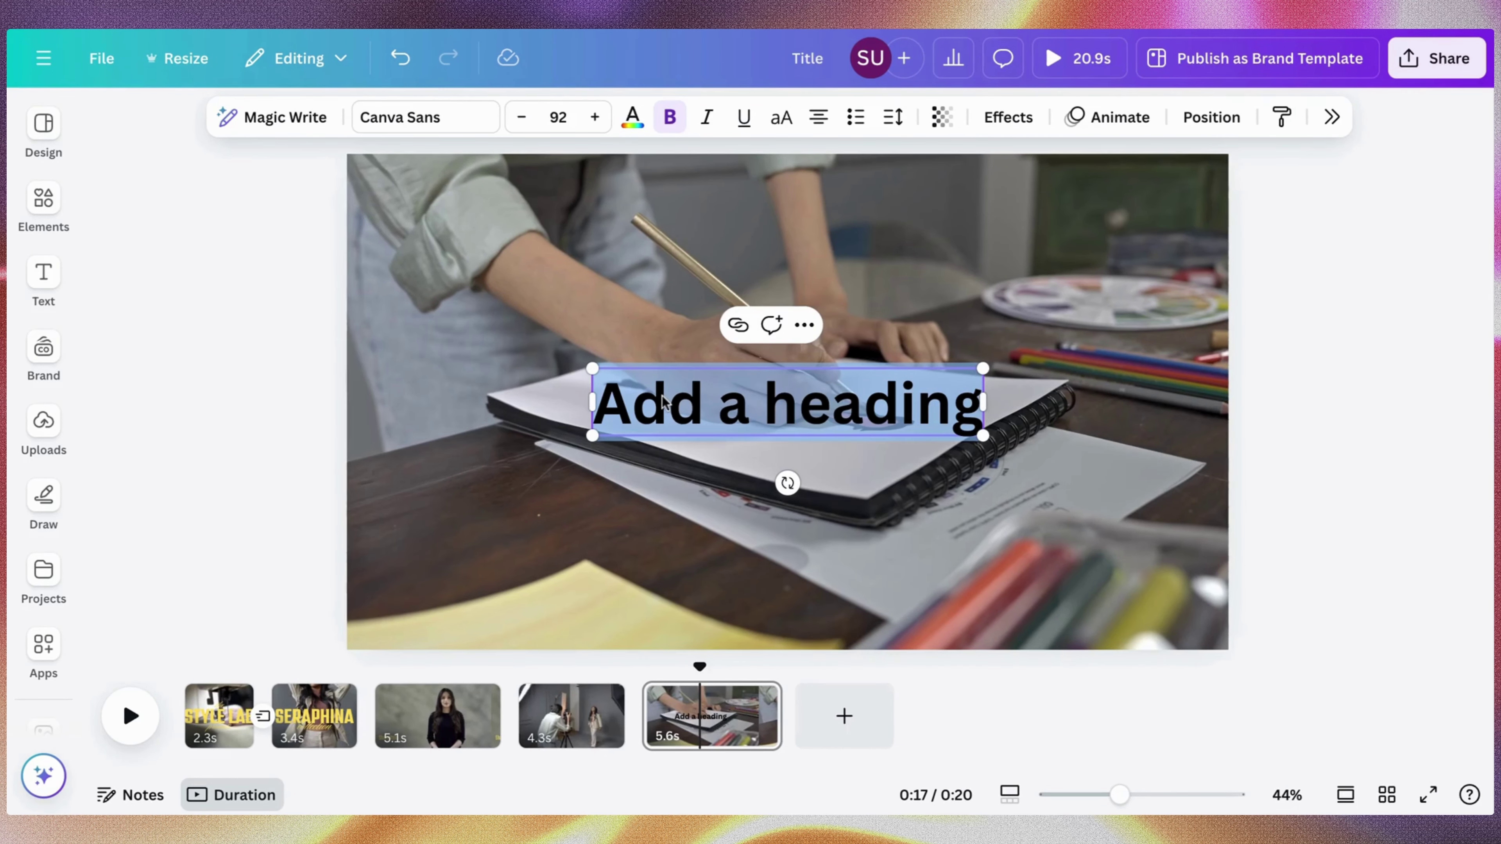
pyautogui.click(576, 408)
pyautogui.hotkey('ctrl', 'z')
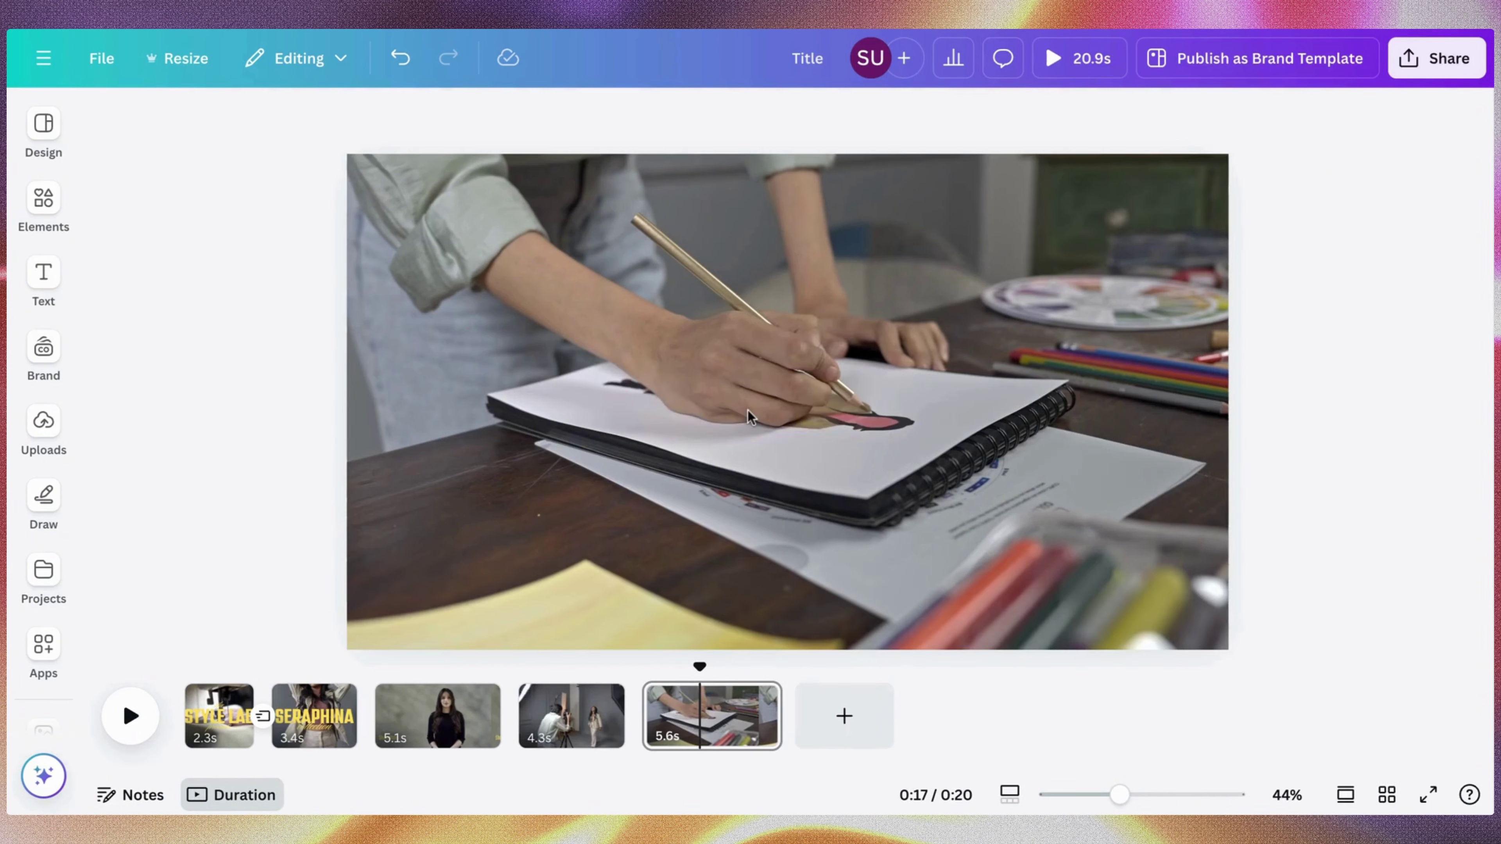
# Paste the quote "A versatile piece designed to last for many years." with its founder credit line and place both low on the sketchbook page
pyautogui.hotkey('ctrl', 'z')
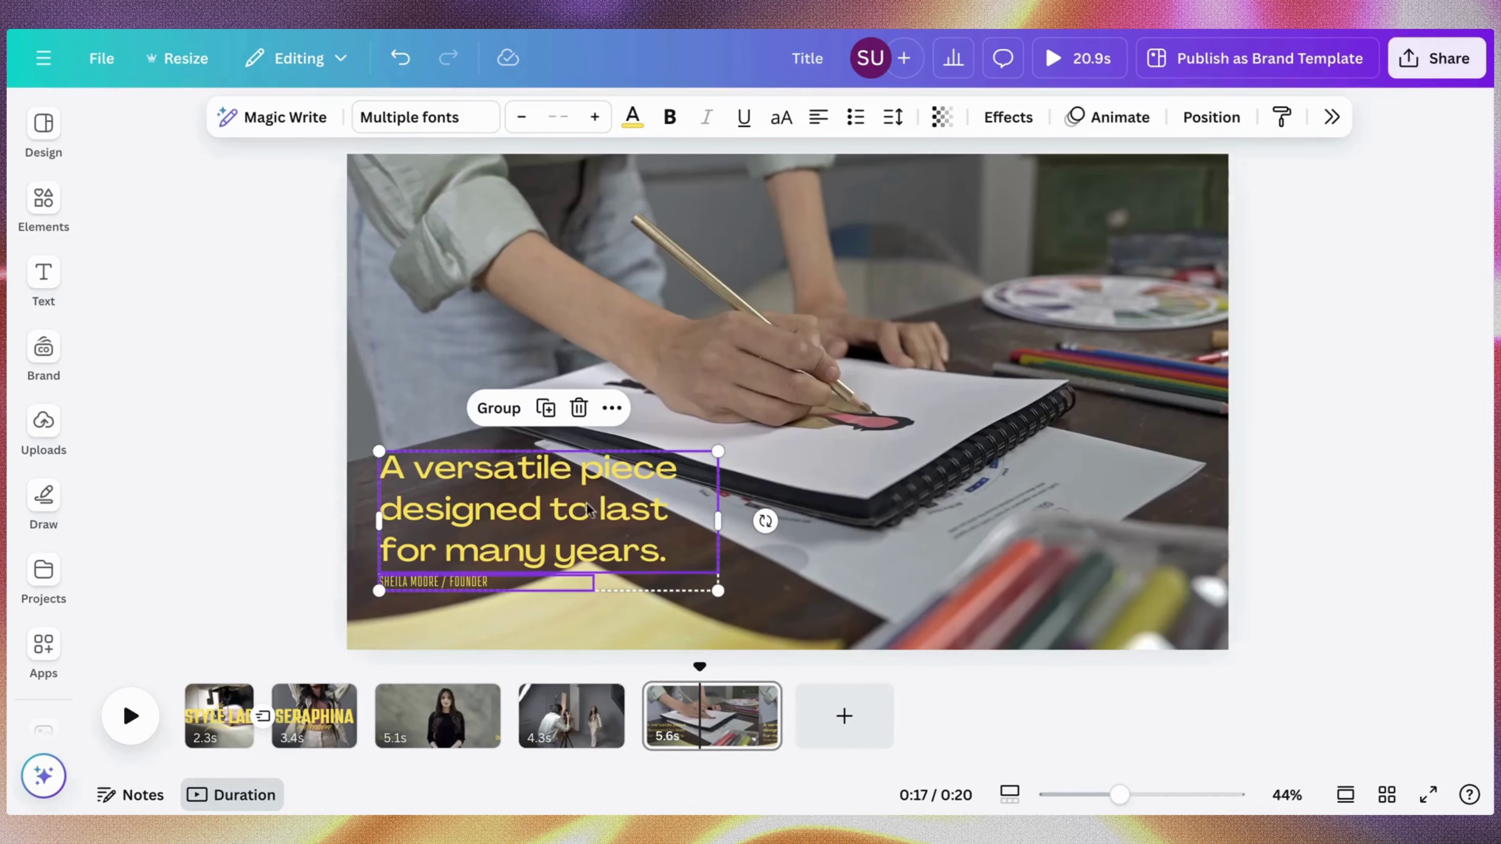
pyautogui.moveTo(580, 515); pyautogui.dragTo(585, 501)
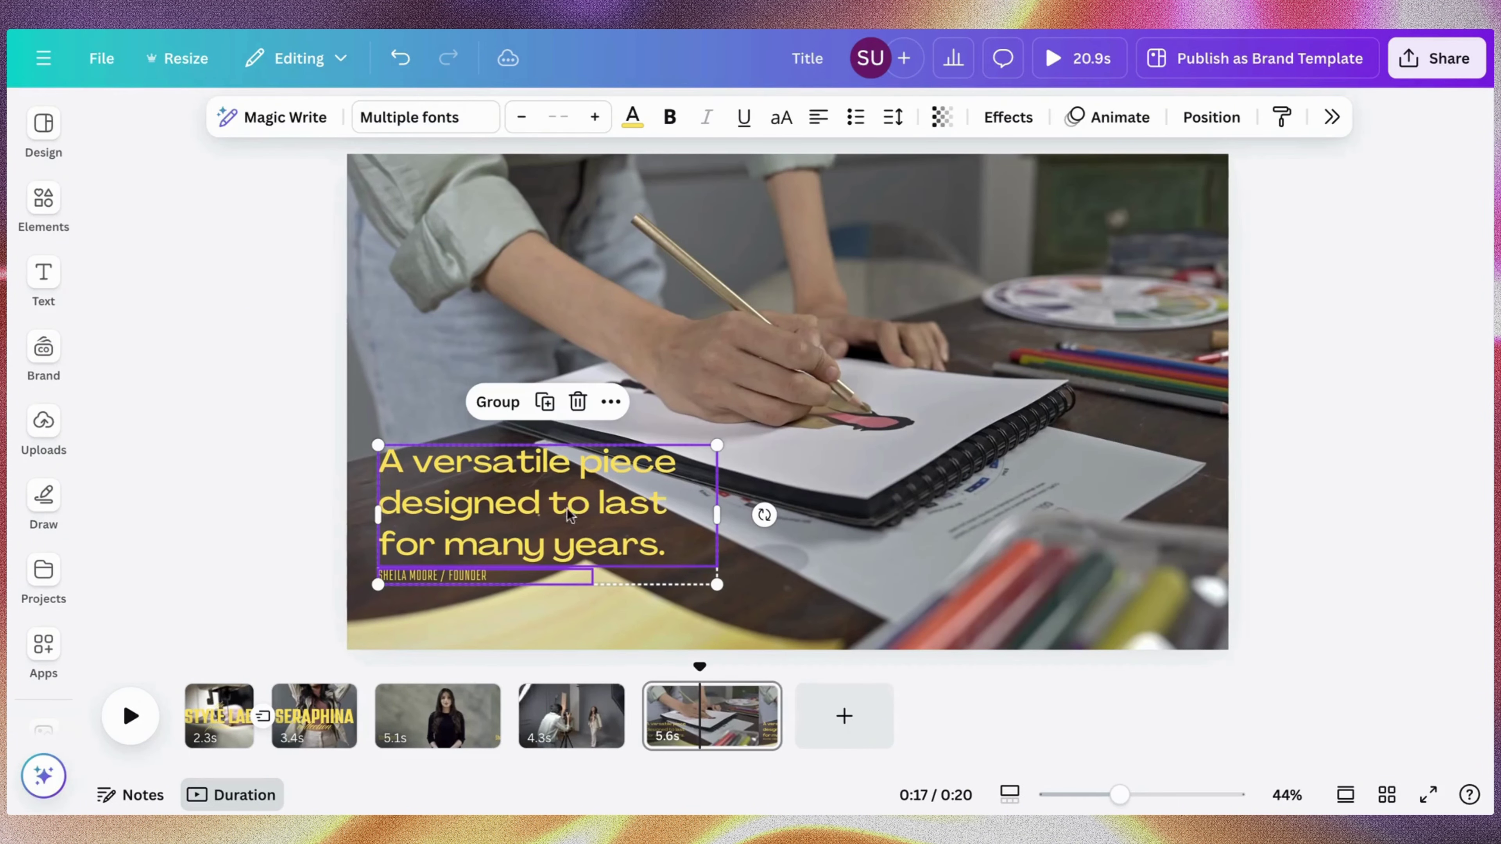
pyautogui.click(322, 558)
# Apply the Typewriter text animation to the quote
pyautogui.click(454, 534)
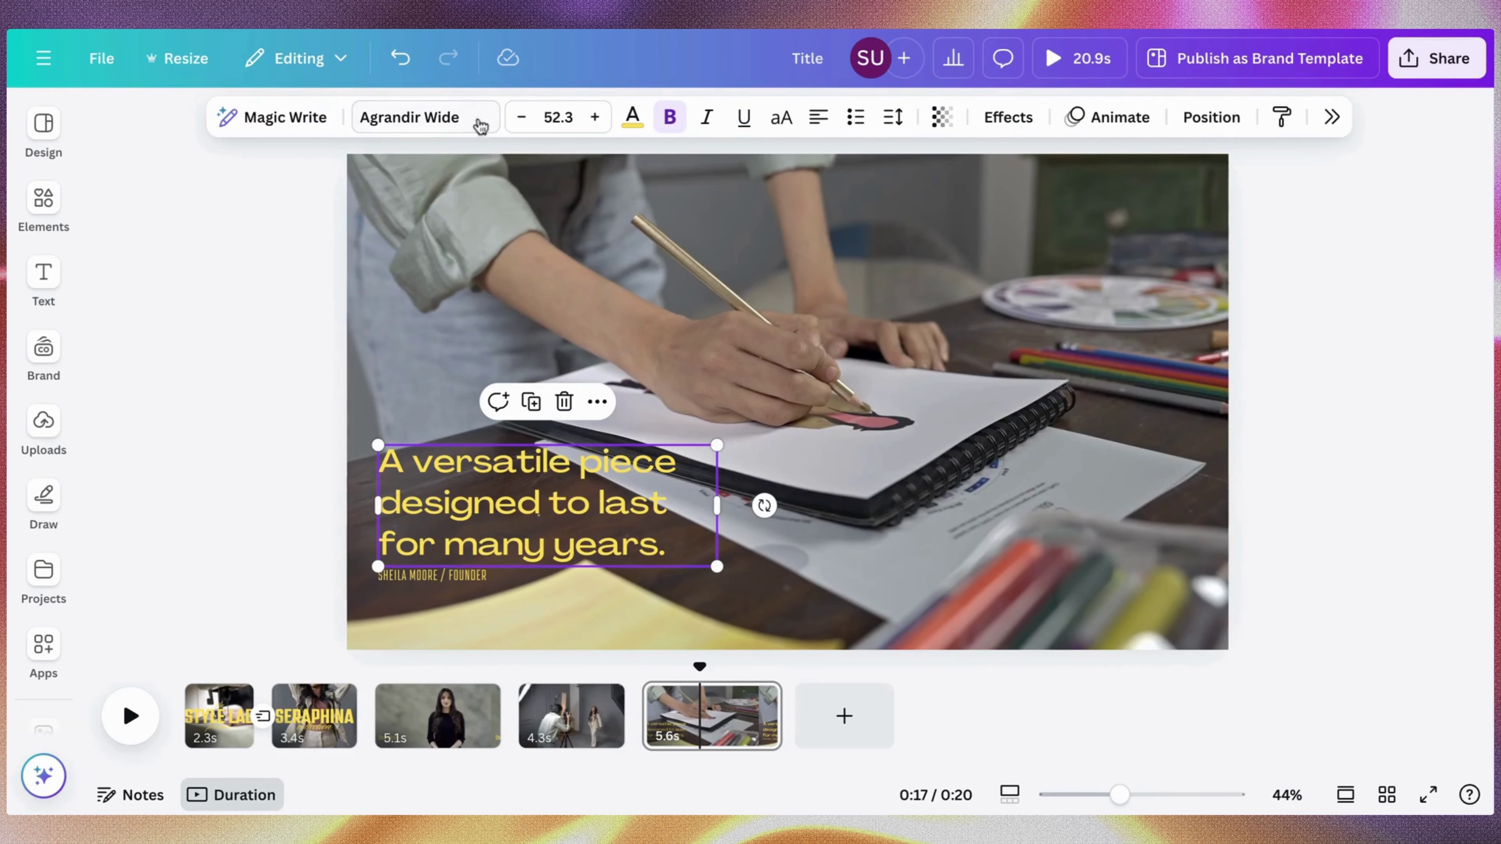
pyautogui.click(421, 355)
pyautogui.click(431, 473)
pyautogui.click(1106, 118)
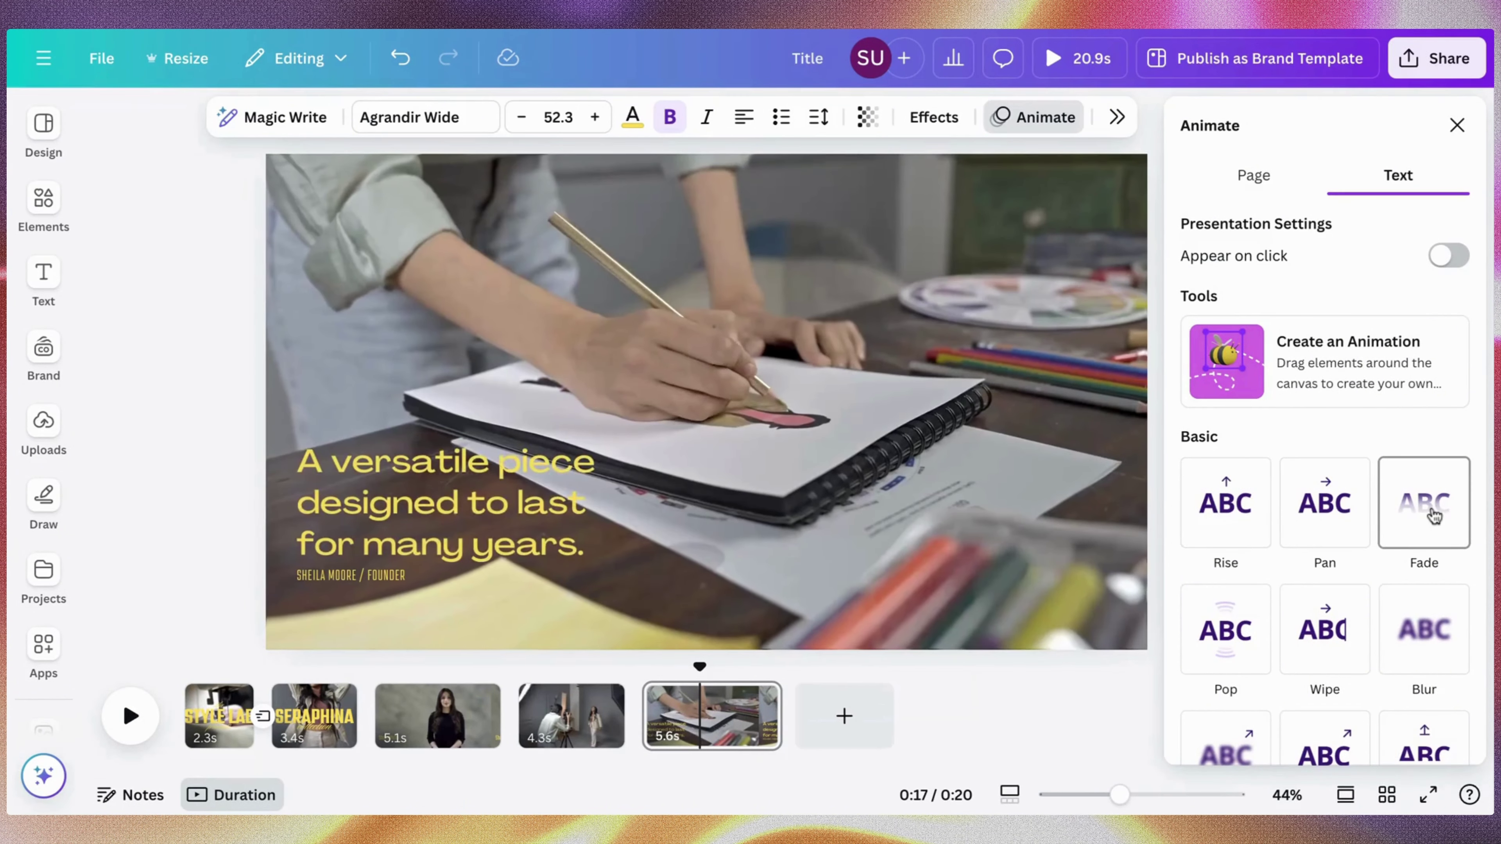
pyautogui.scroll(-3, 1429, 508)
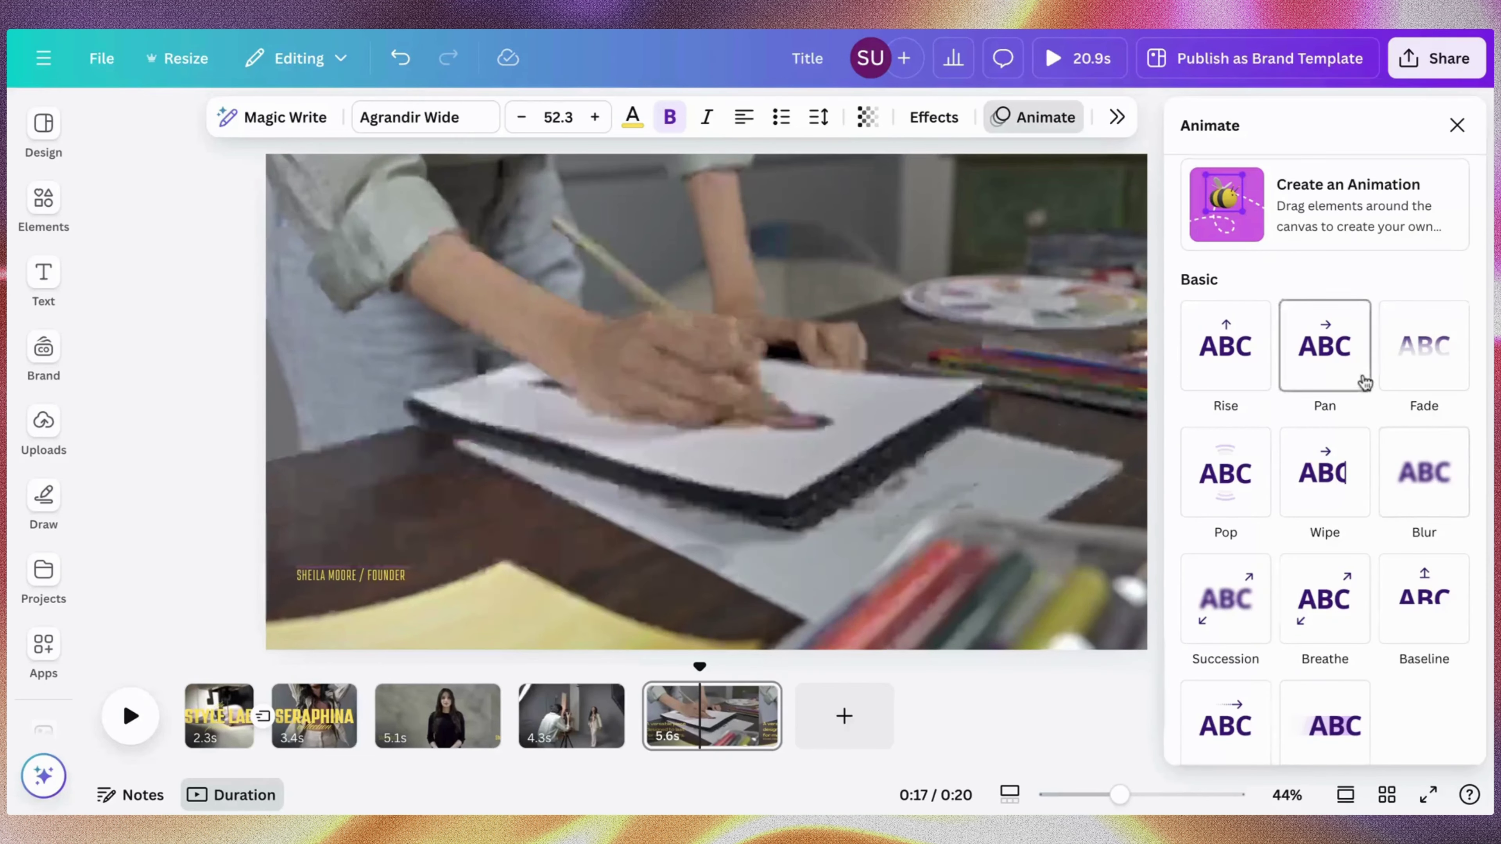
pyautogui.scroll(-2, 1350, 556)
pyautogui.scroll(-5, 1350, 562)
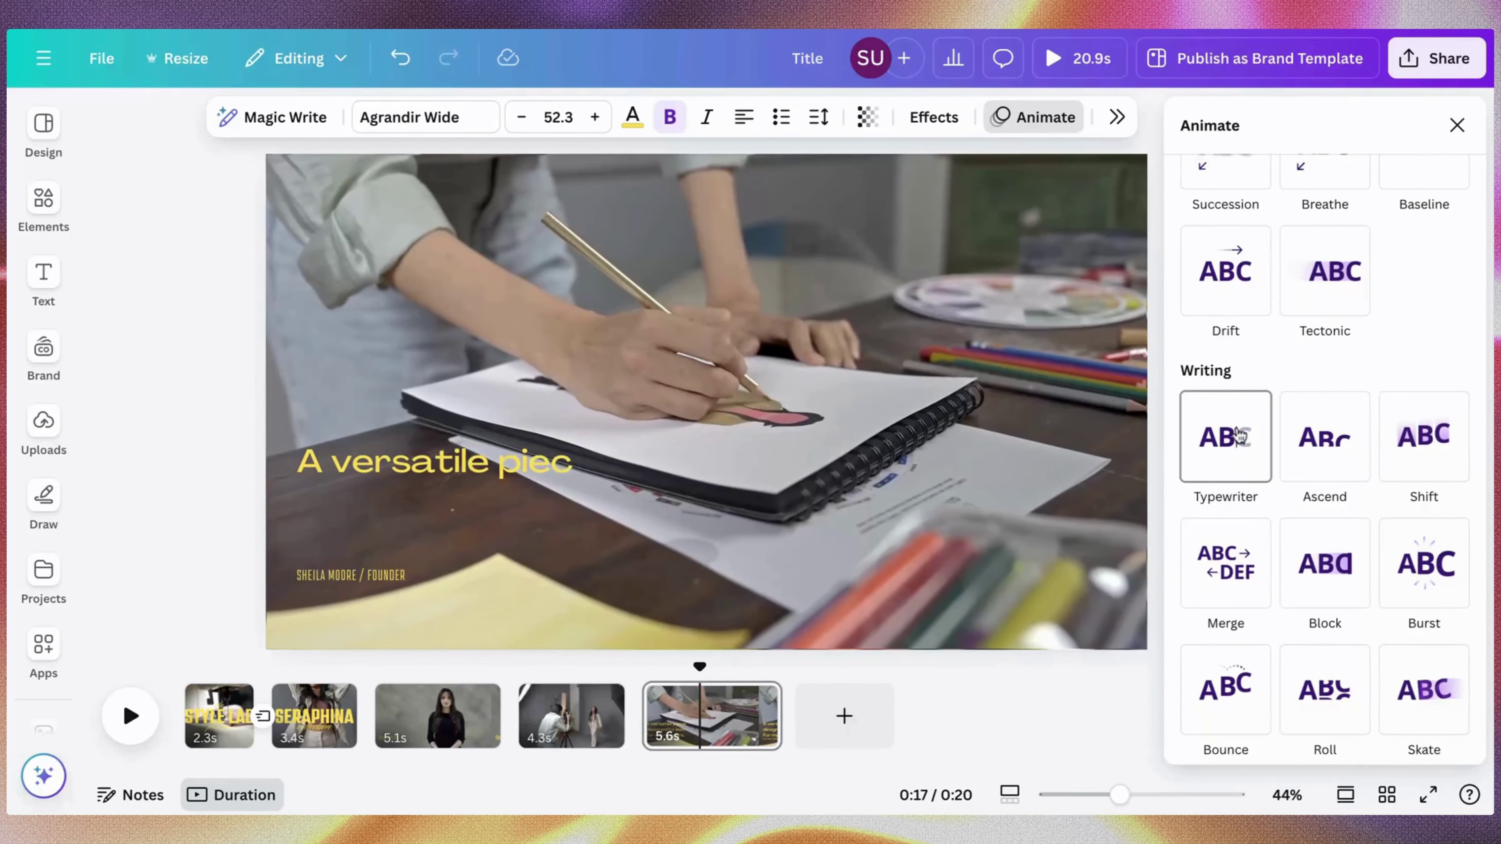
pyautogui.click(1225, 436)
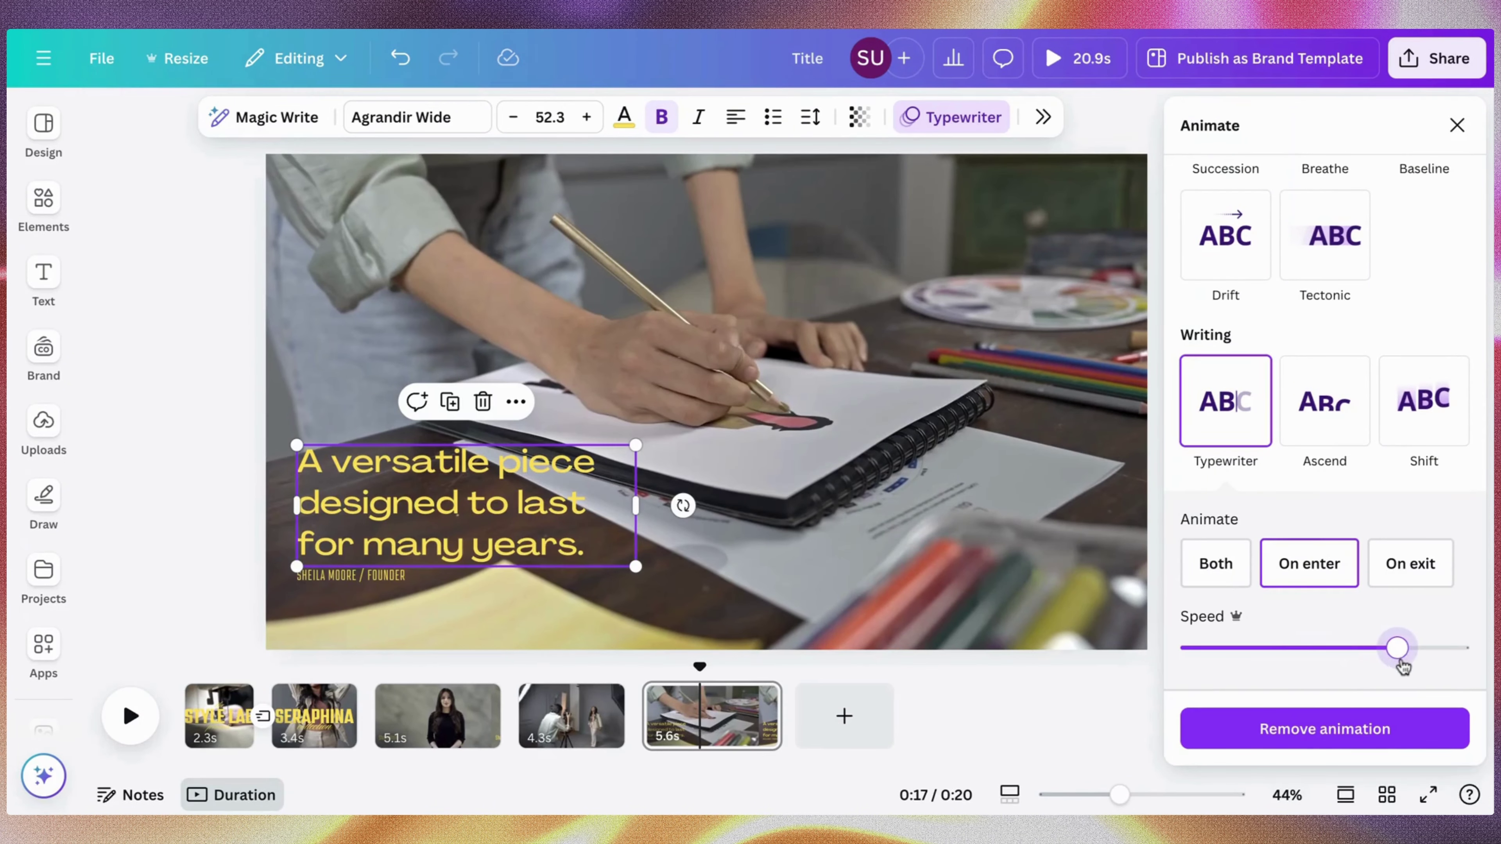
# Slightly increase the Typewriter animation's speed, try the Word writing style, and set it back to Character
pyautogui.moveTo(1400, 661); pyautogui.dragTo(1414, 657)
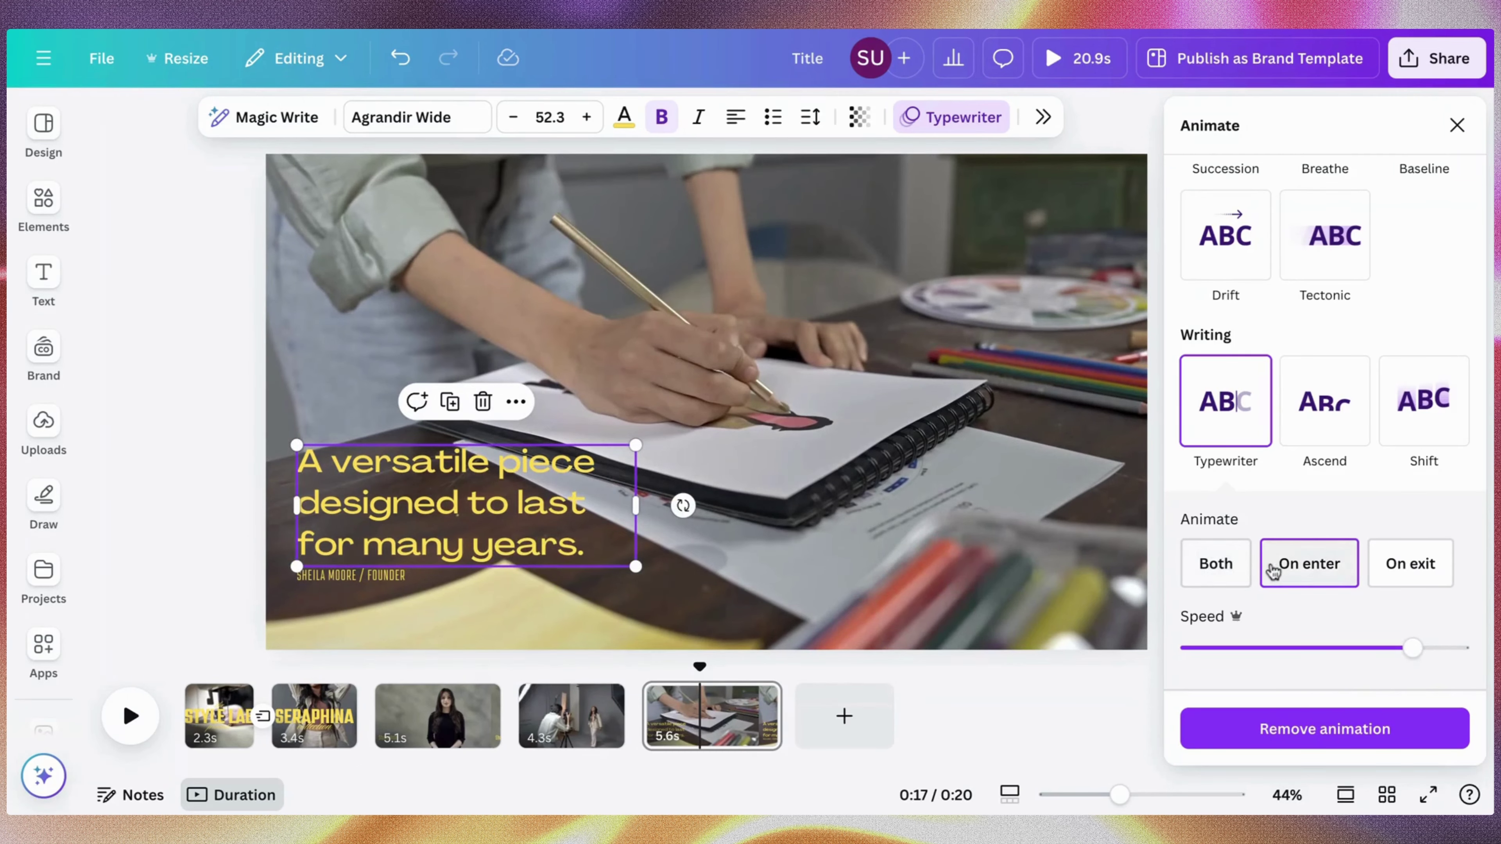
pyautogui.scroll(-3, 1276, 564)
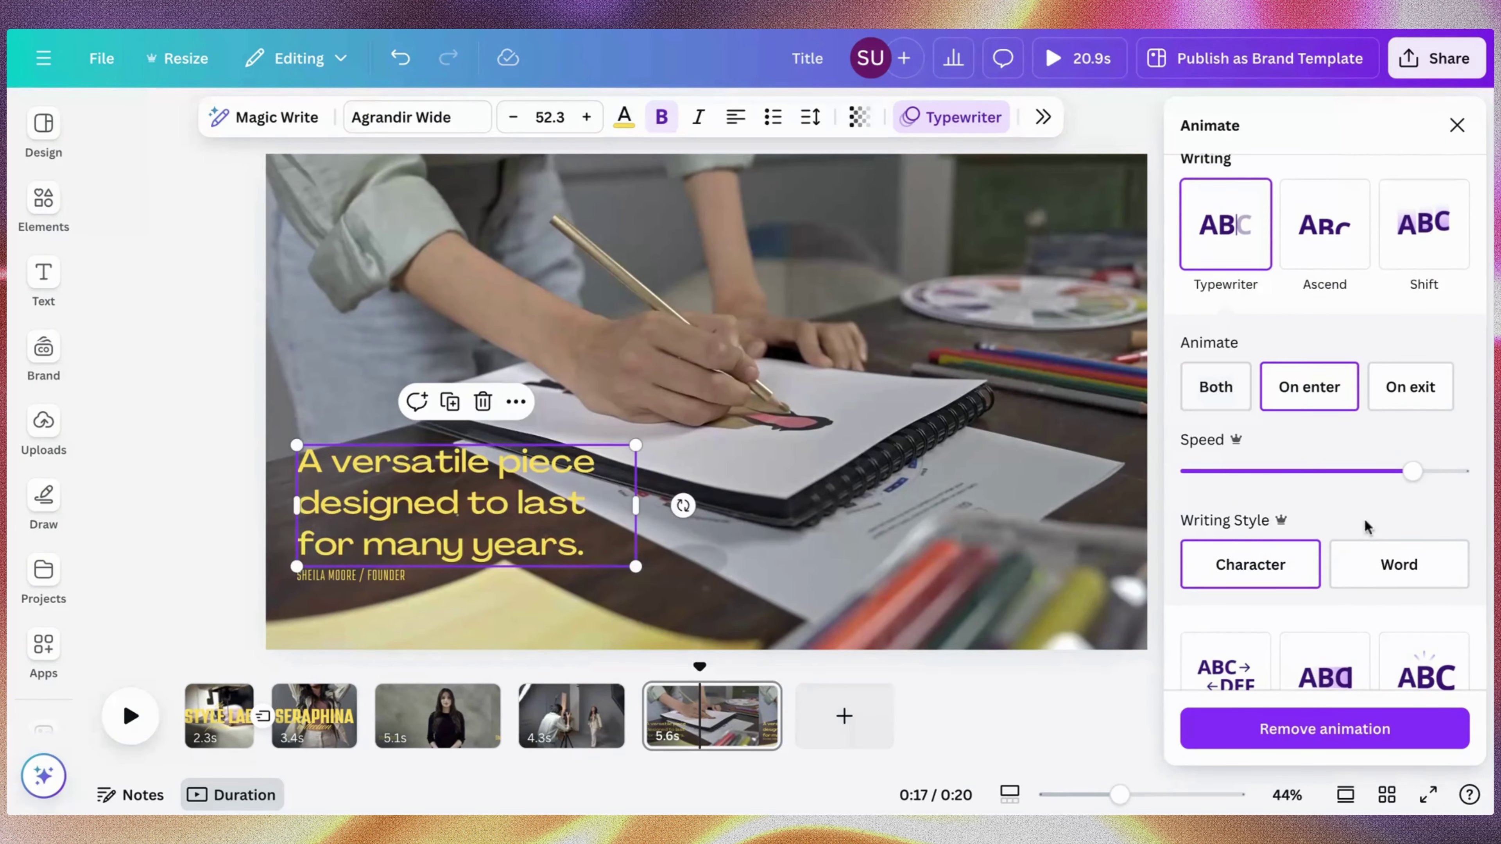
pyautogui.click(1390, 563)
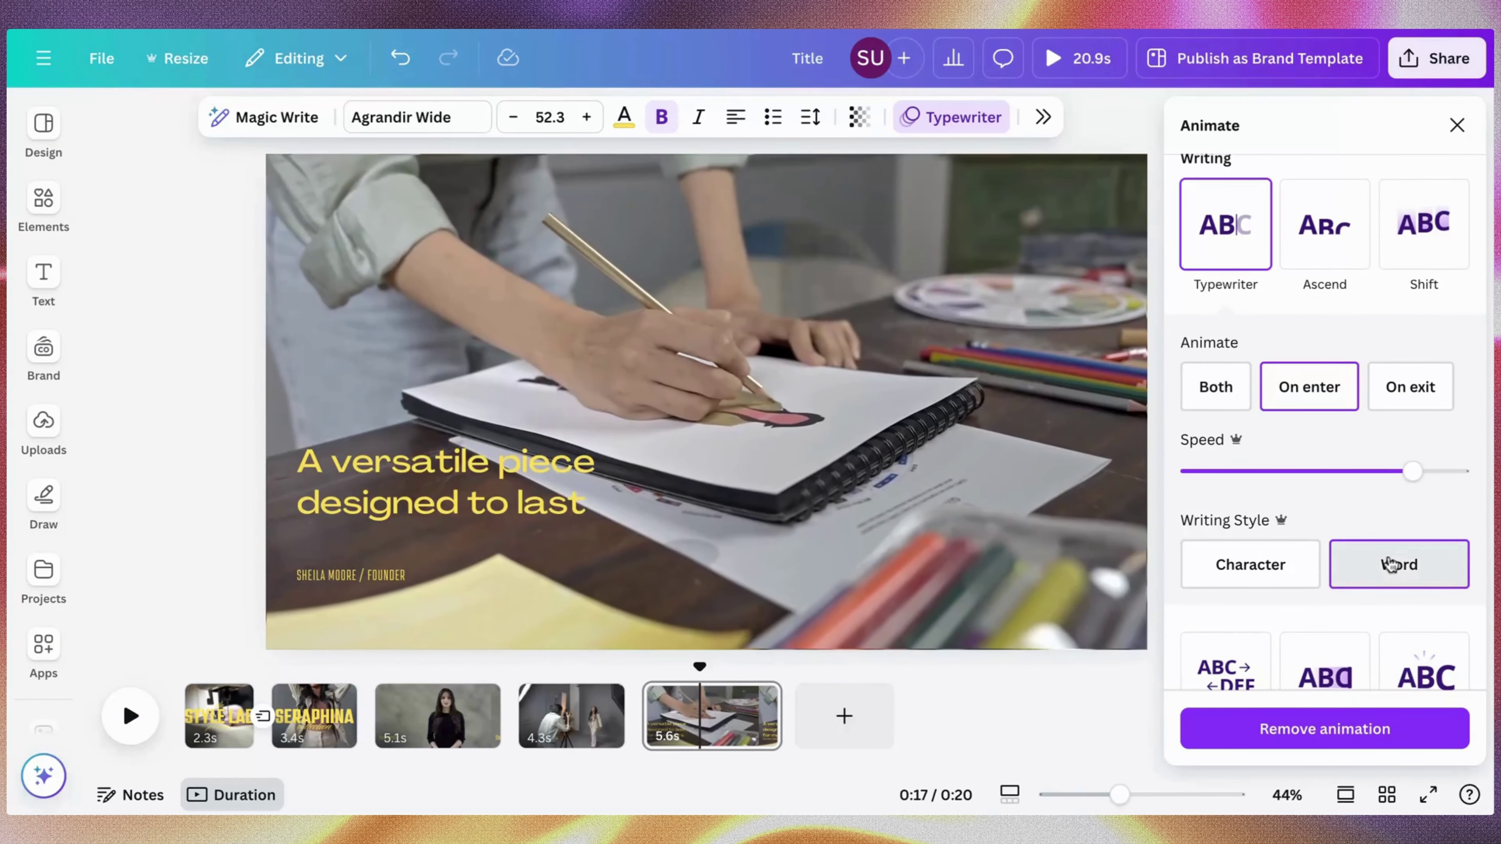
pyautogui.click(1258, 572)
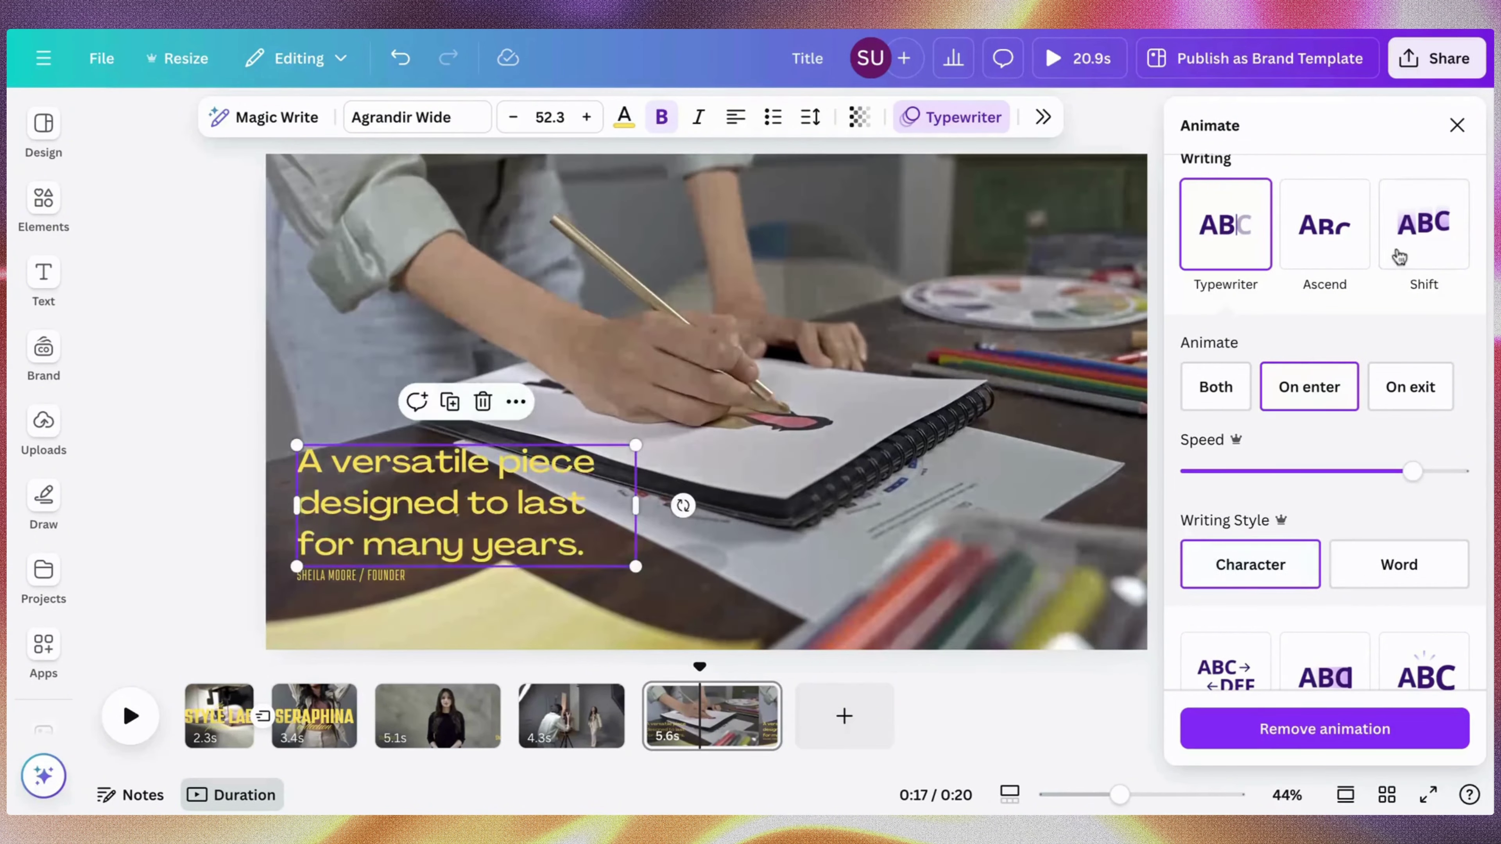
pyautogui.click(1446, 137)
pyautogui.click(1281, 372)
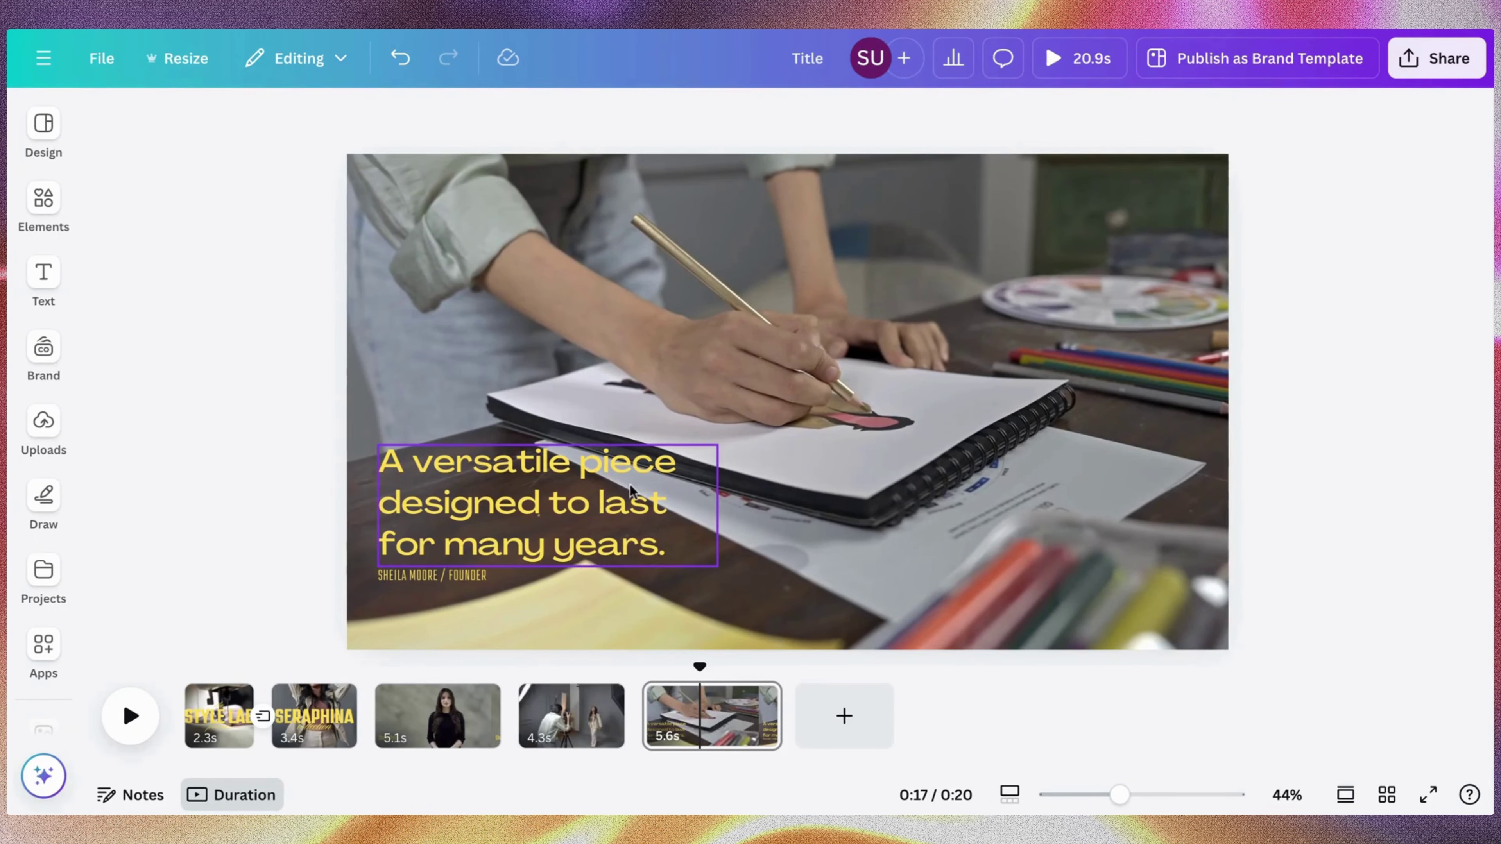
# Preview the whole video full-screen, close the preview, and add a blank page after the sketchbook scene
pyautogui.click(1070, 71)
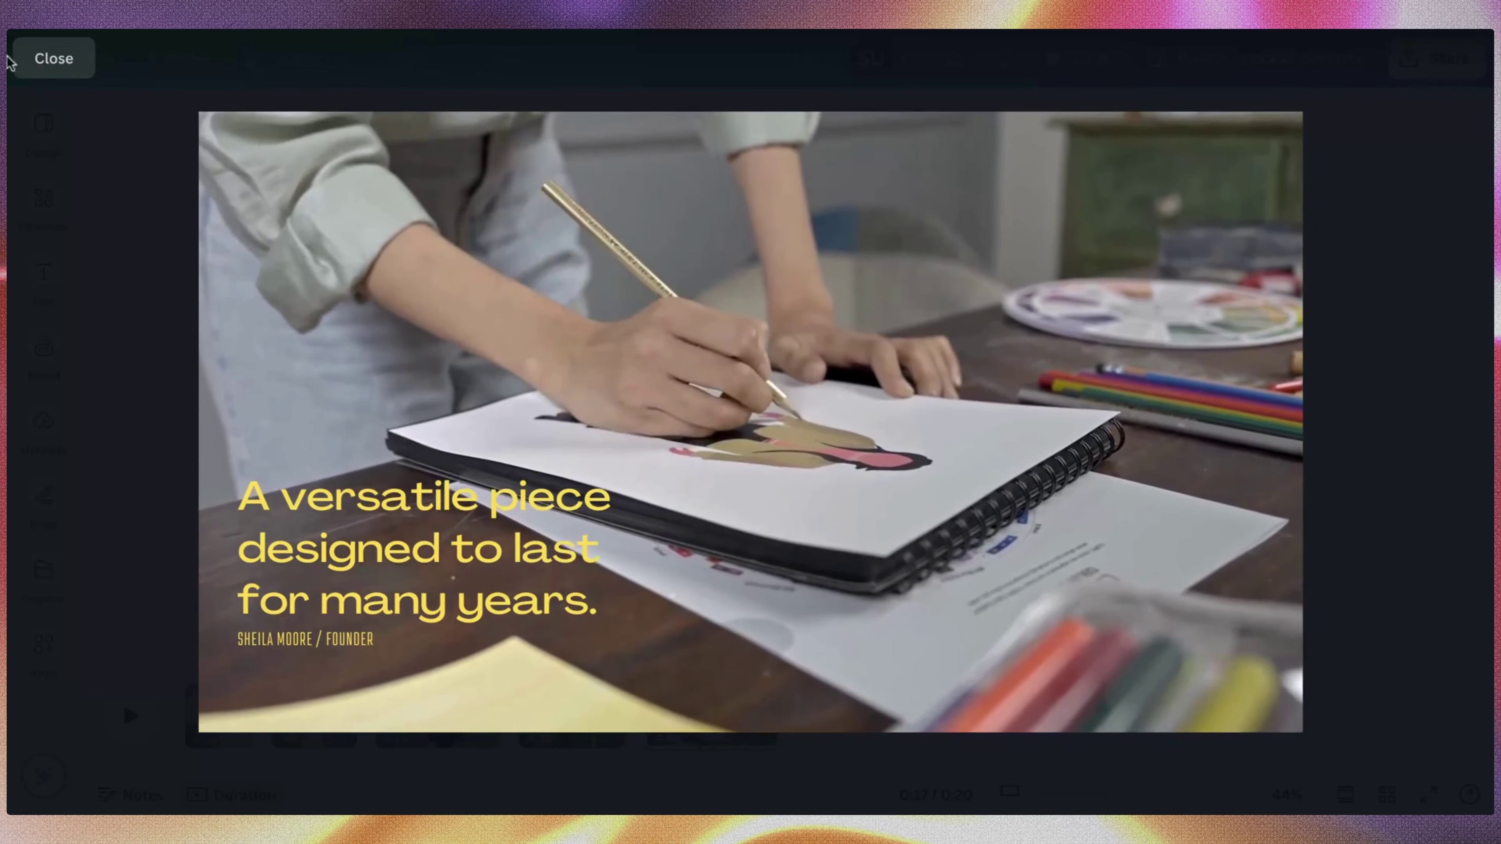
pyautogui.click(46, 57)
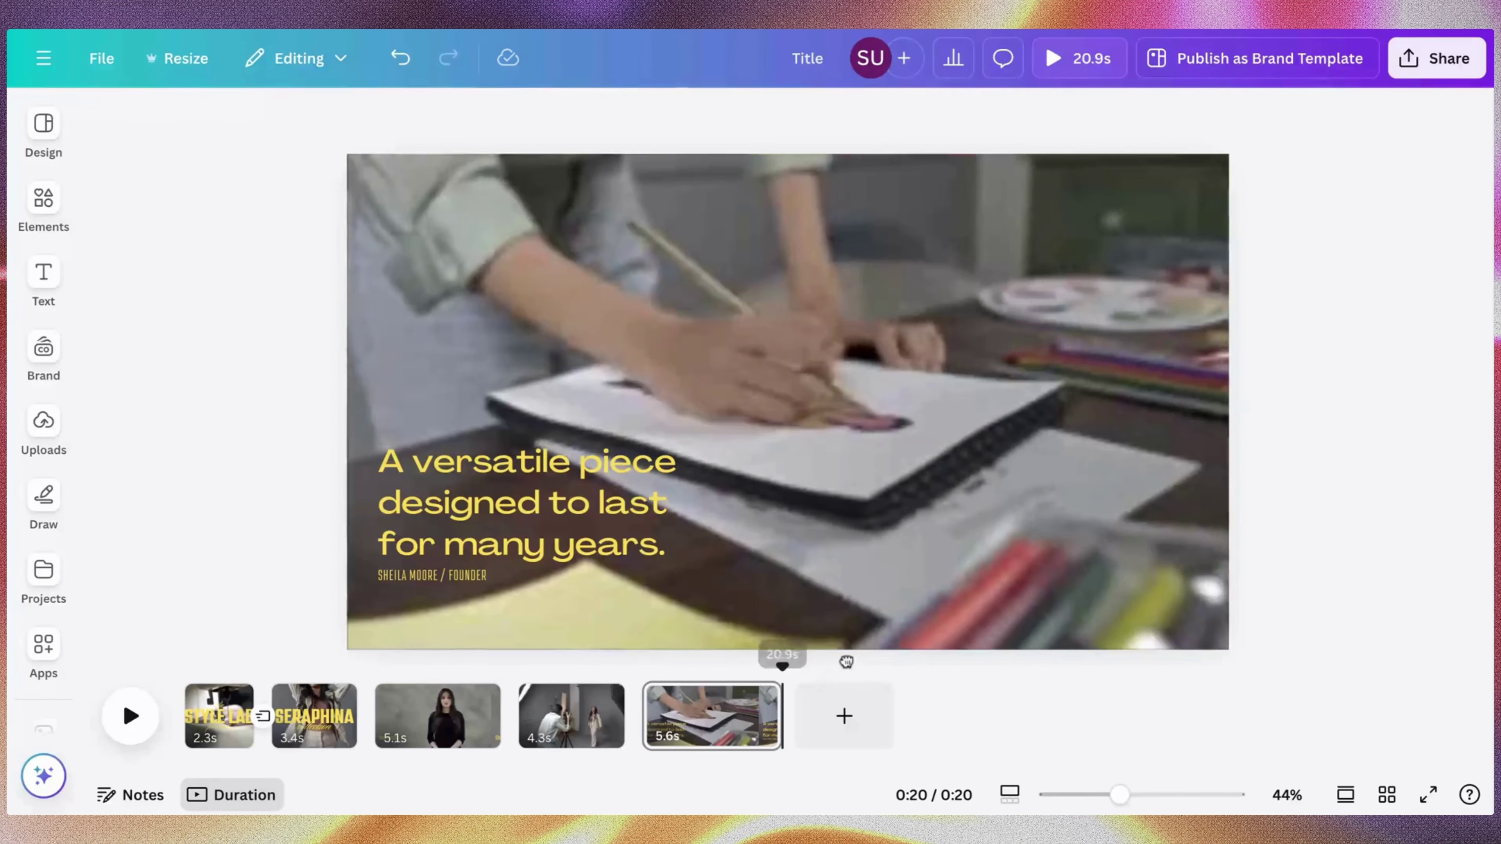
pyautogui.click(842, 714)
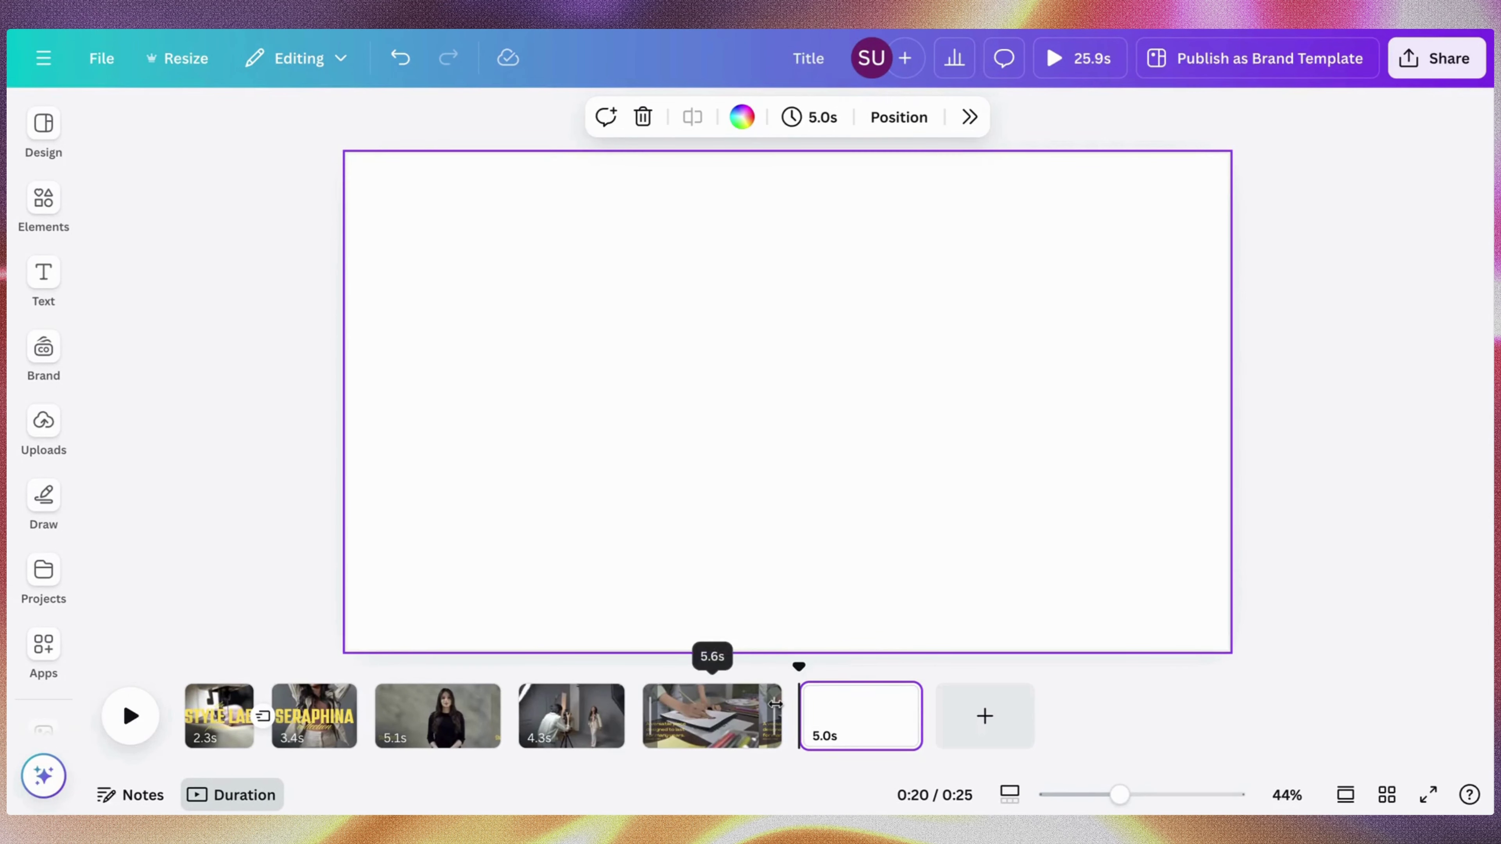
pyautogui.click(741, 712)
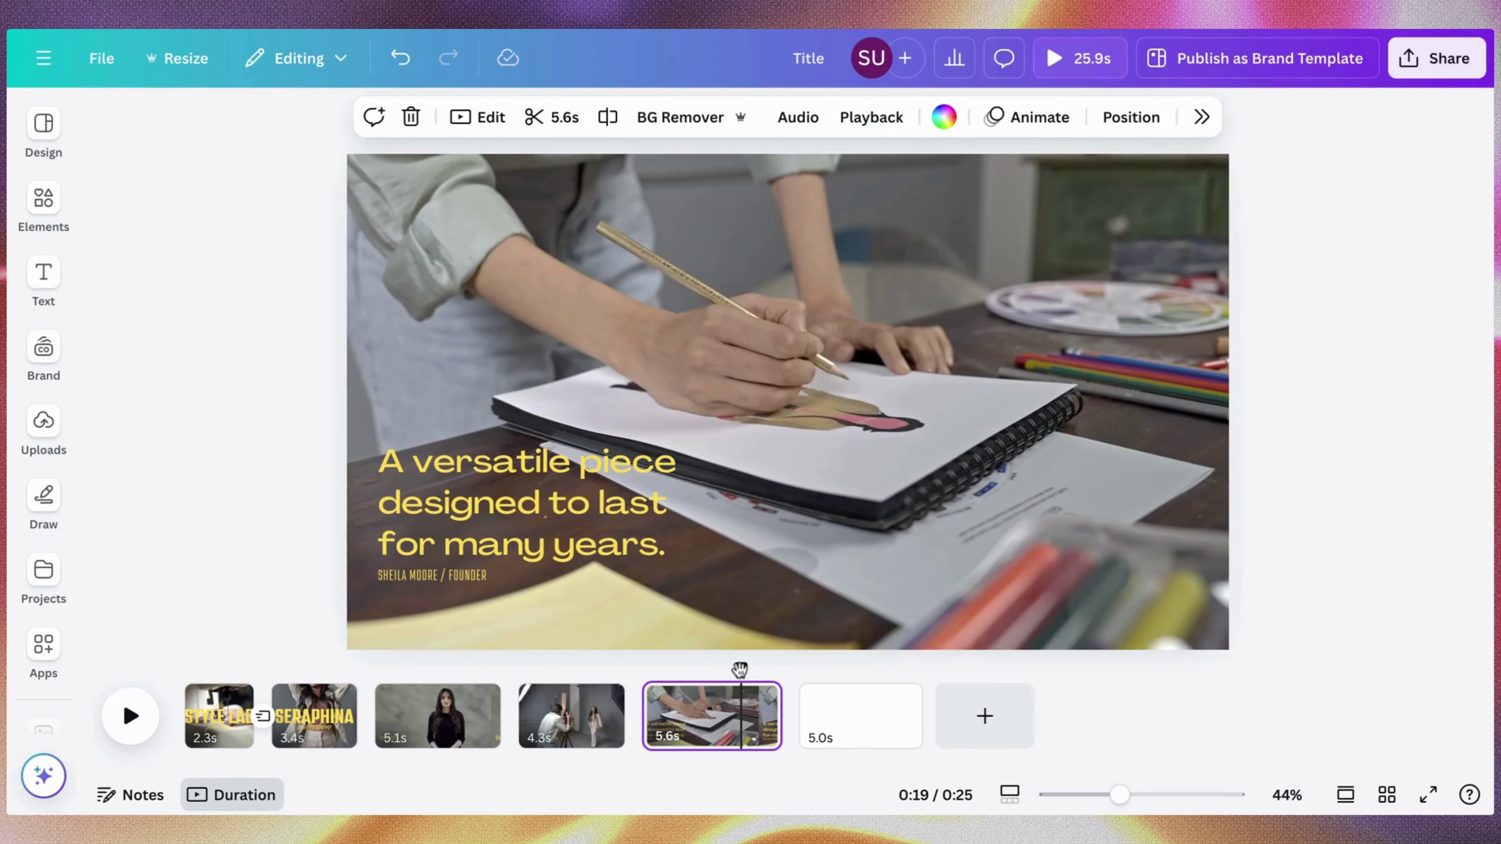
pyautogui.moveTo(740, 670); pyautogui.dragTo(828, 691)
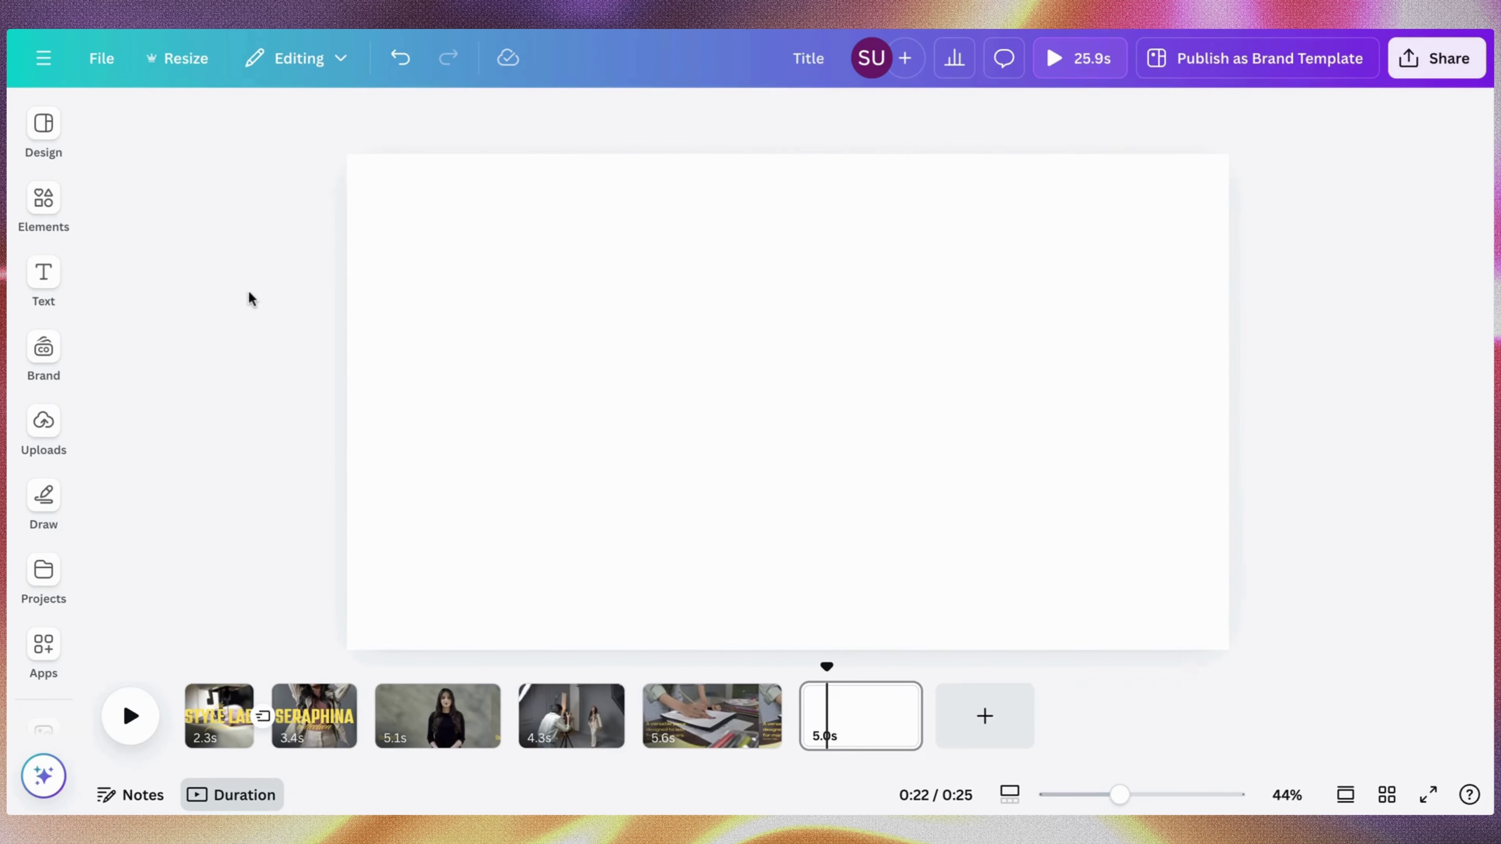
# Add the recently used clip of scissors cutting fabric to the blank page and set it as the page background
pyautogui.click(53, 208)
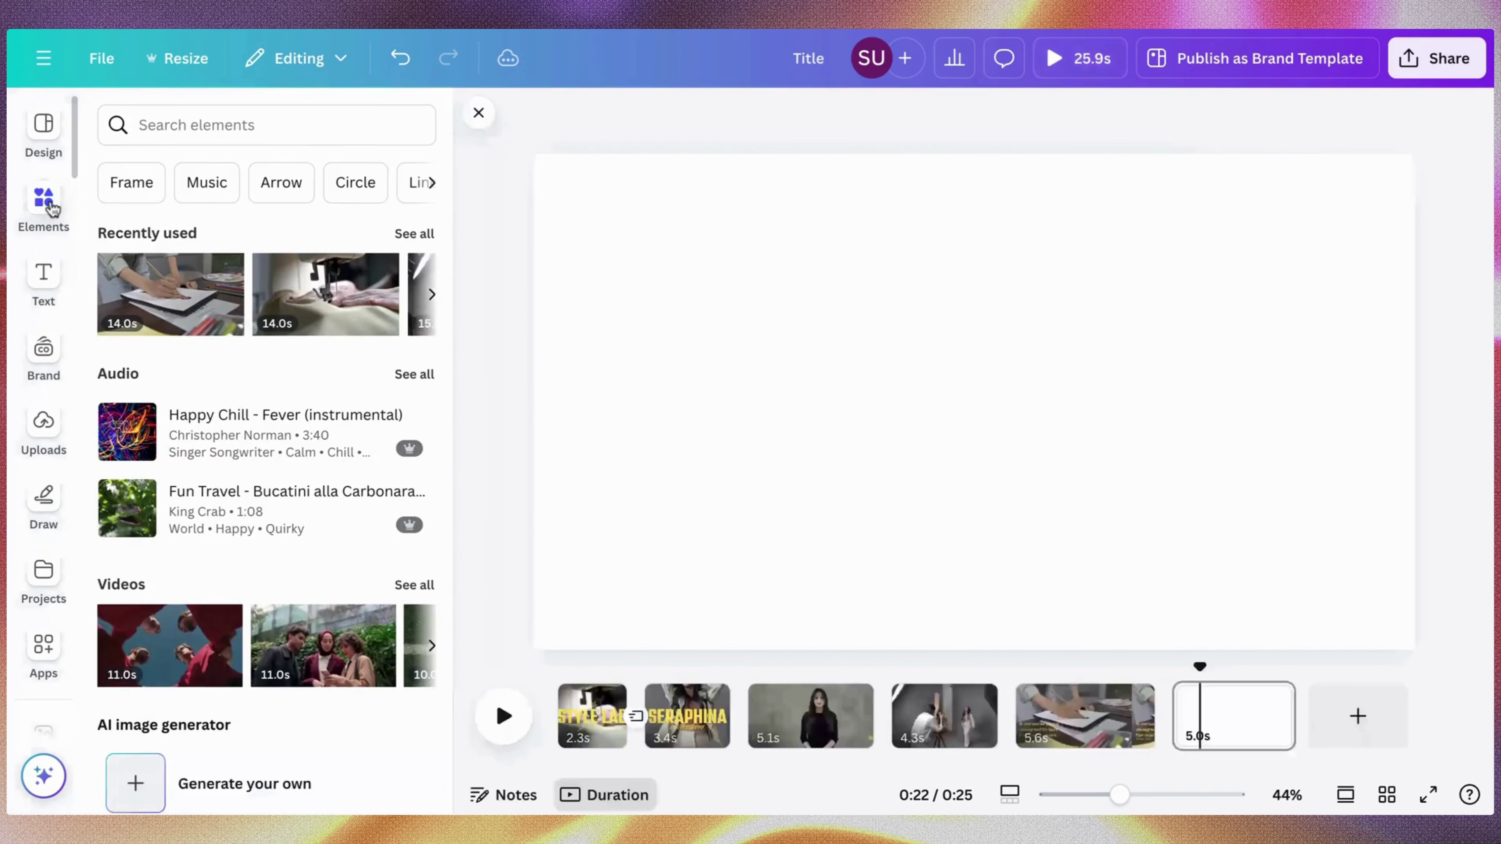
pyautogui.click(412, 236)
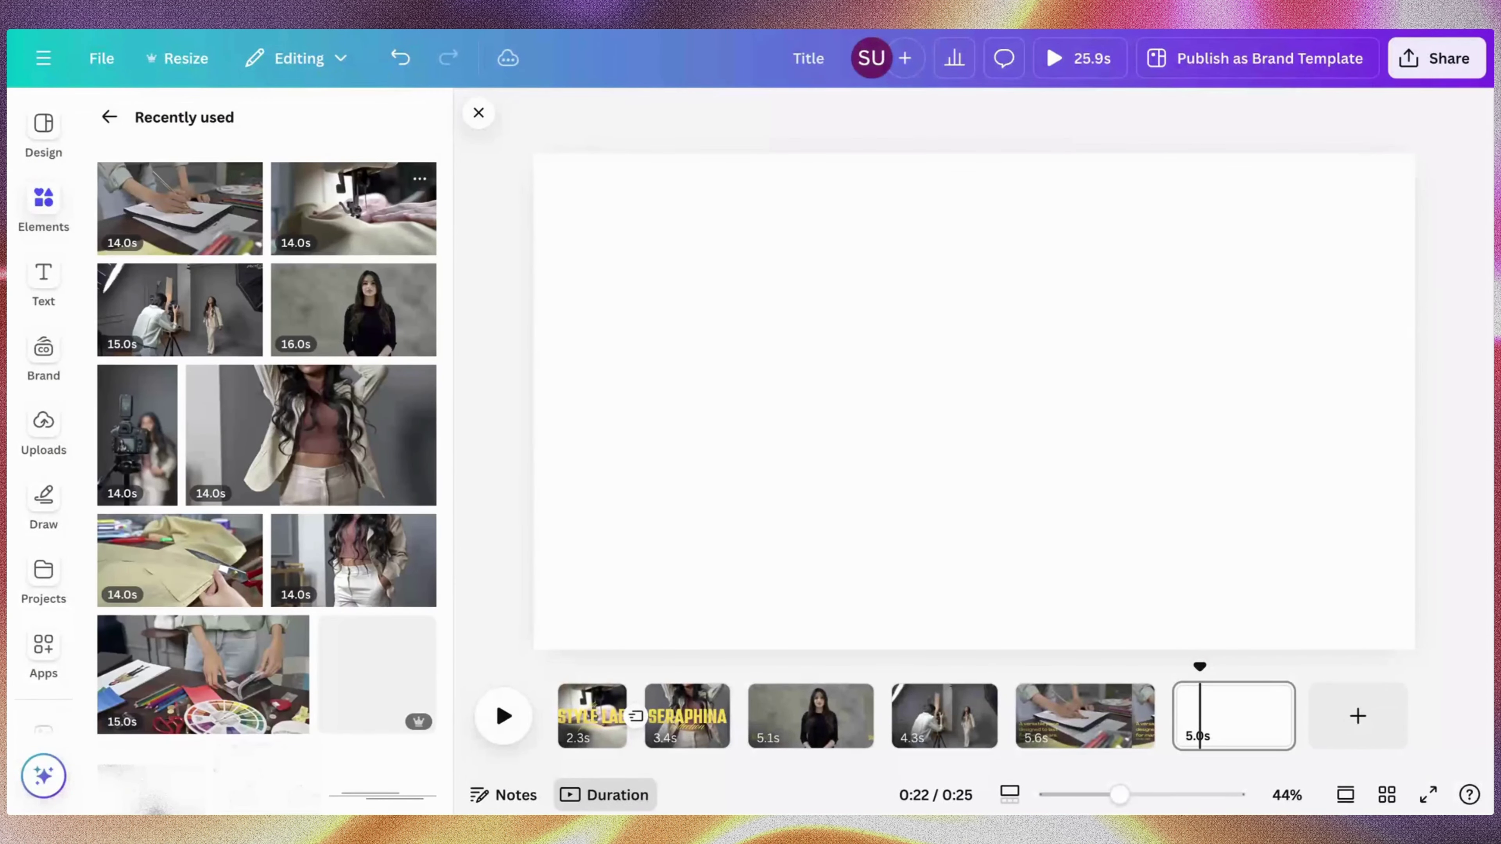
pyautogui.click(180, 560)
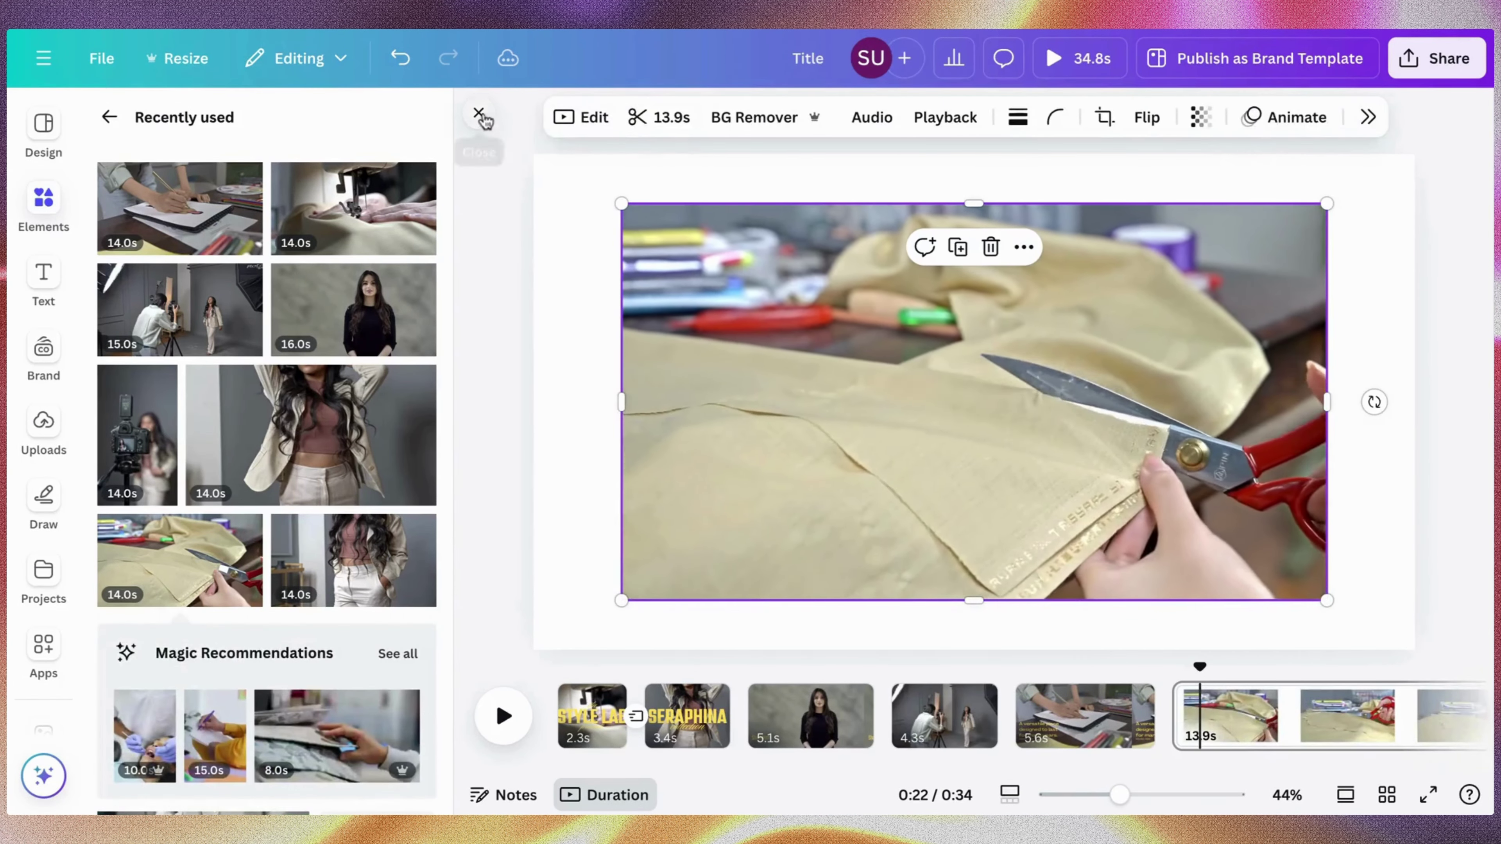
pyautogui.click(479, 114)
pyautogui.rightClick(615, 421)
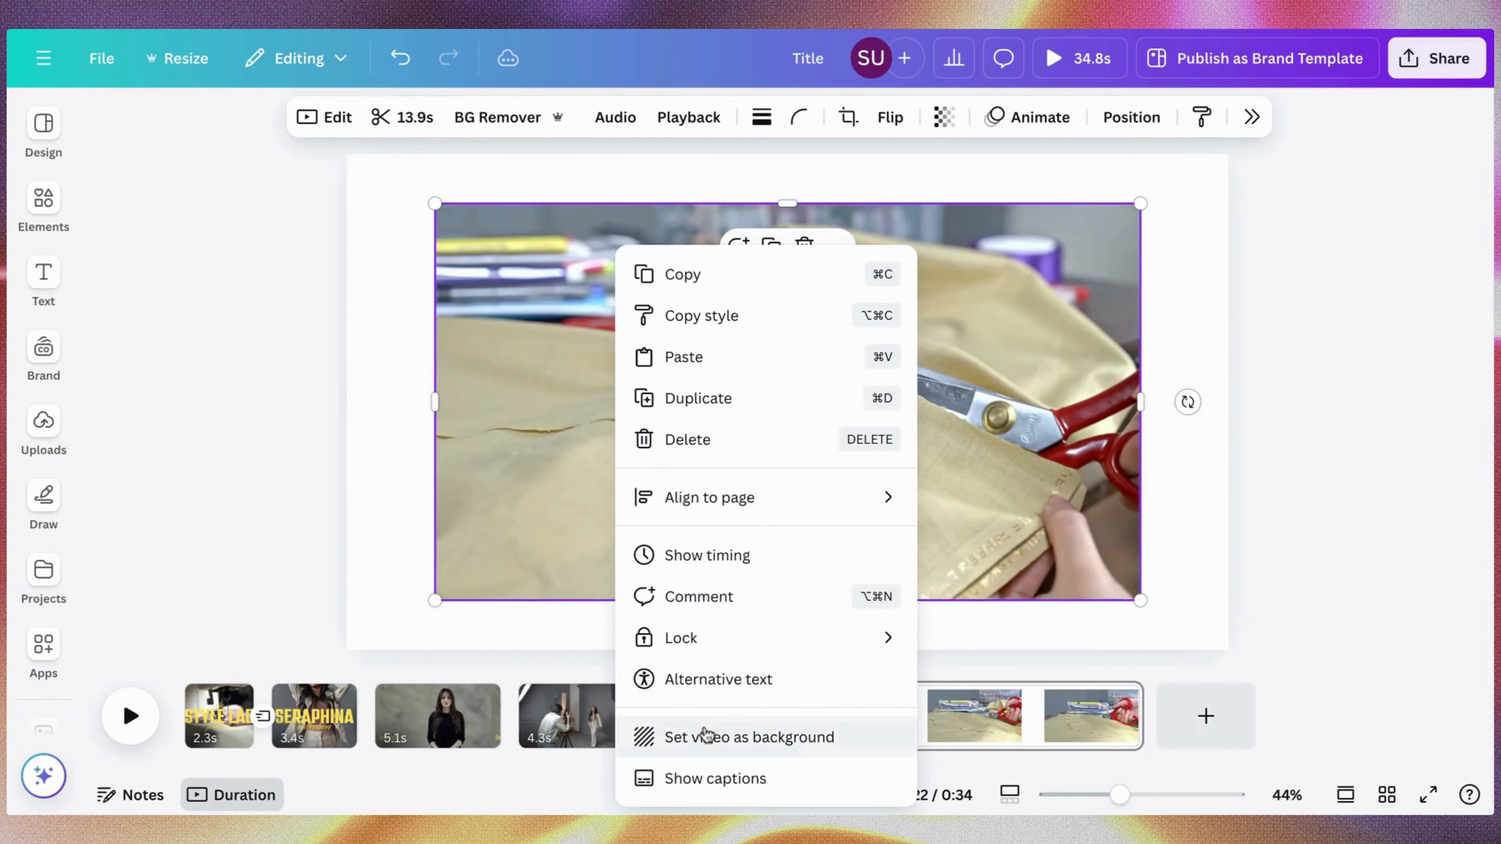
pyautogui.click(750, 736)
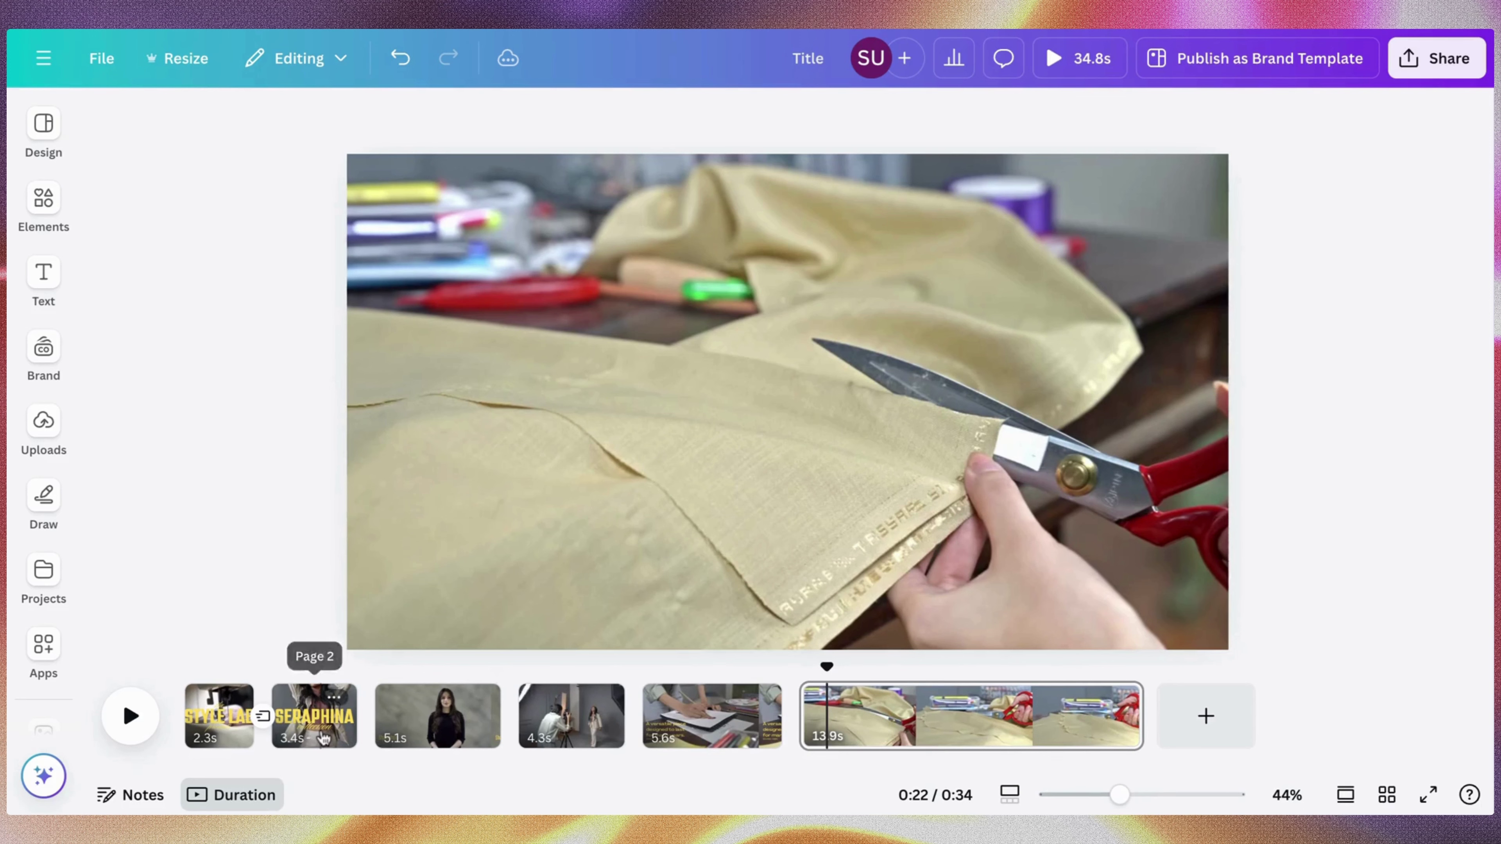
# Copy the script "collection" text from the SERAPHINA page and paste it onto the fabric-cutting page
pyautogui.click(313, 715)
pyautogui.click(747, 489)
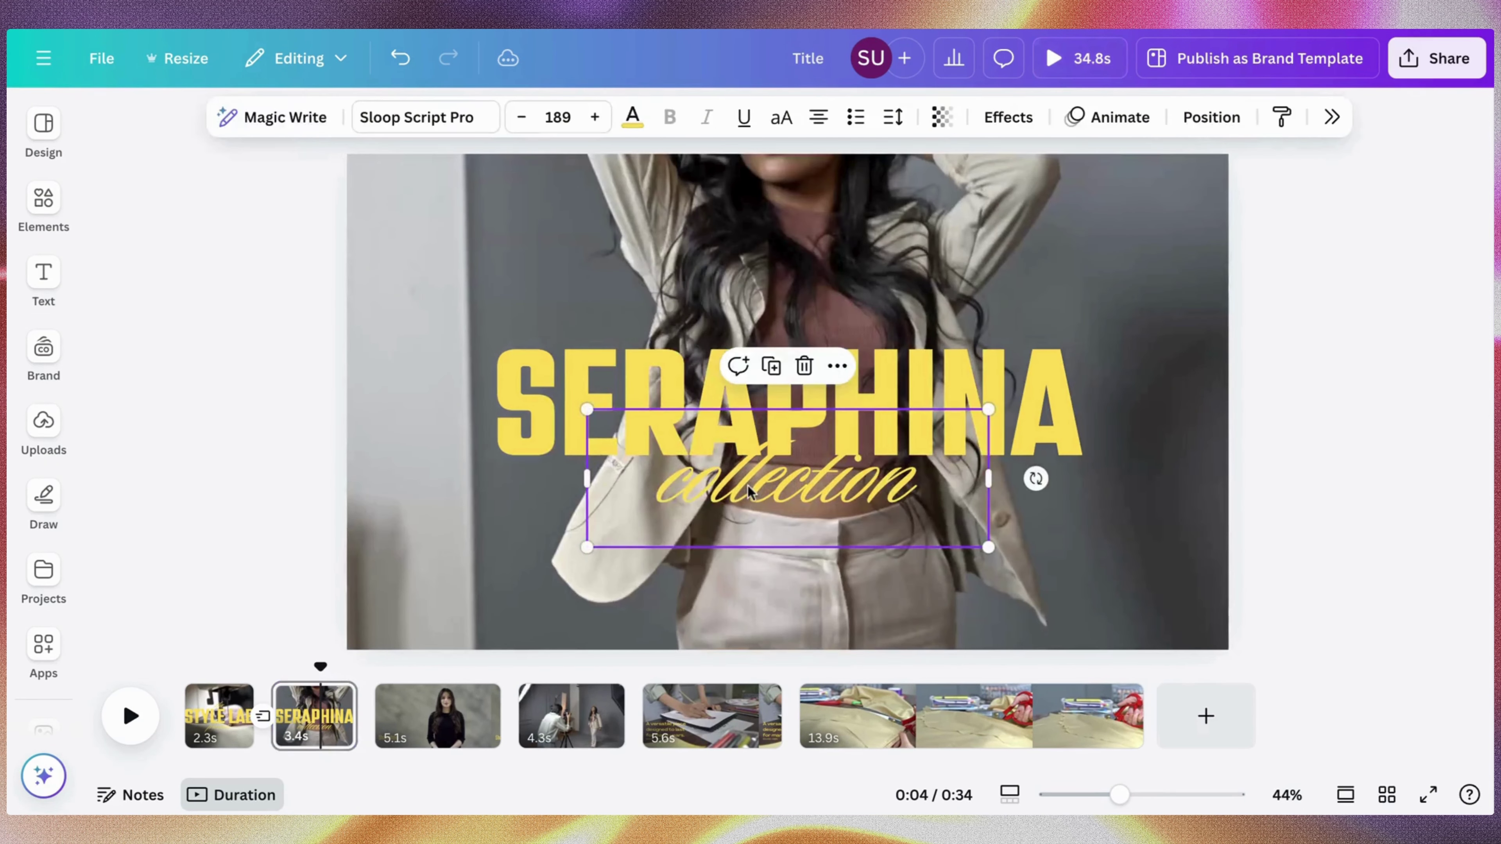
pyautogui.click(983, 716)
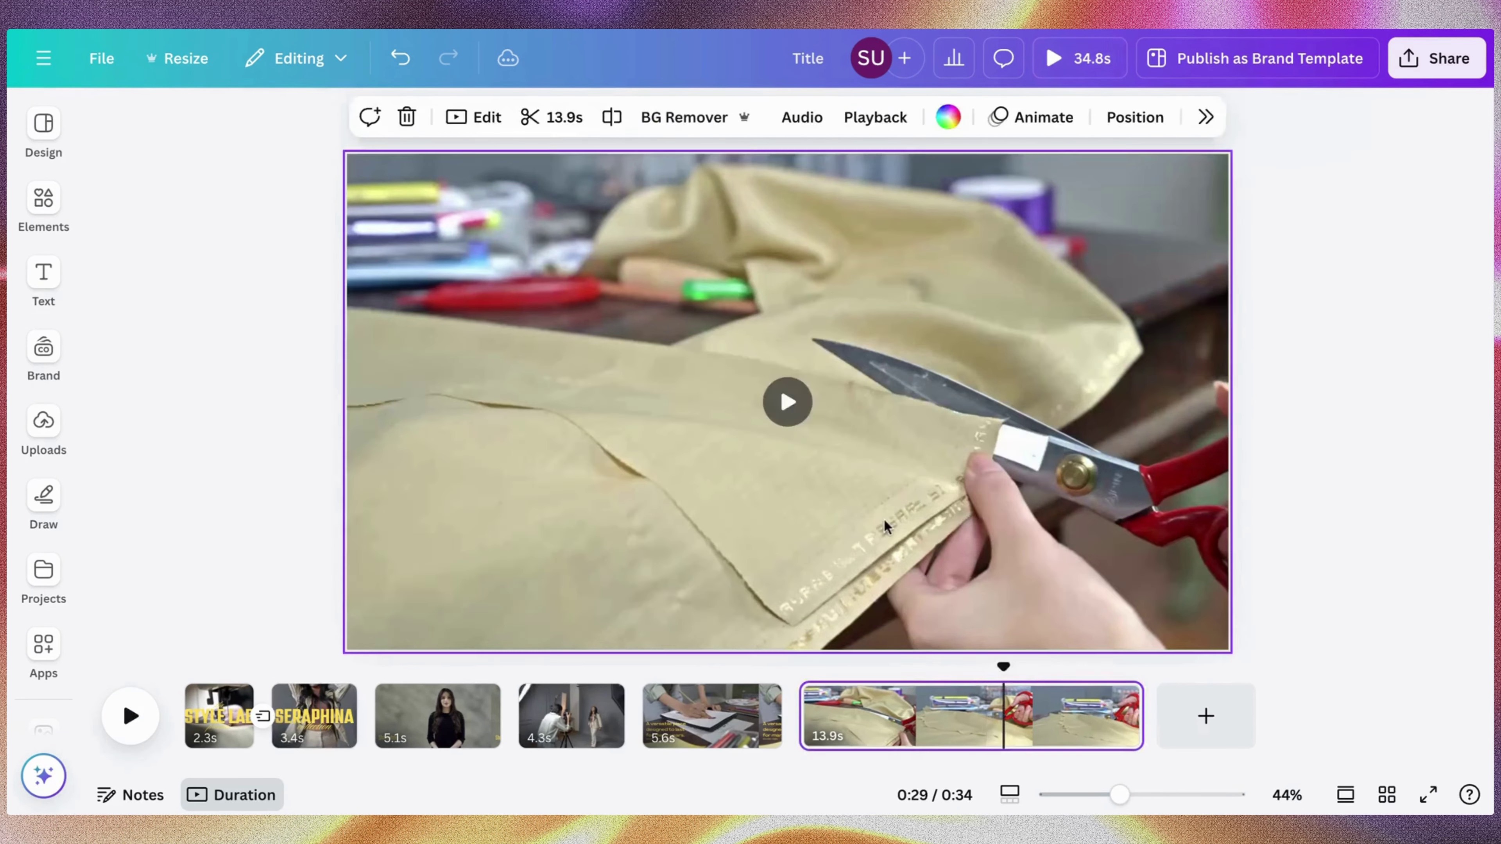
pyautogui.hotkey('ctrl', 'v')
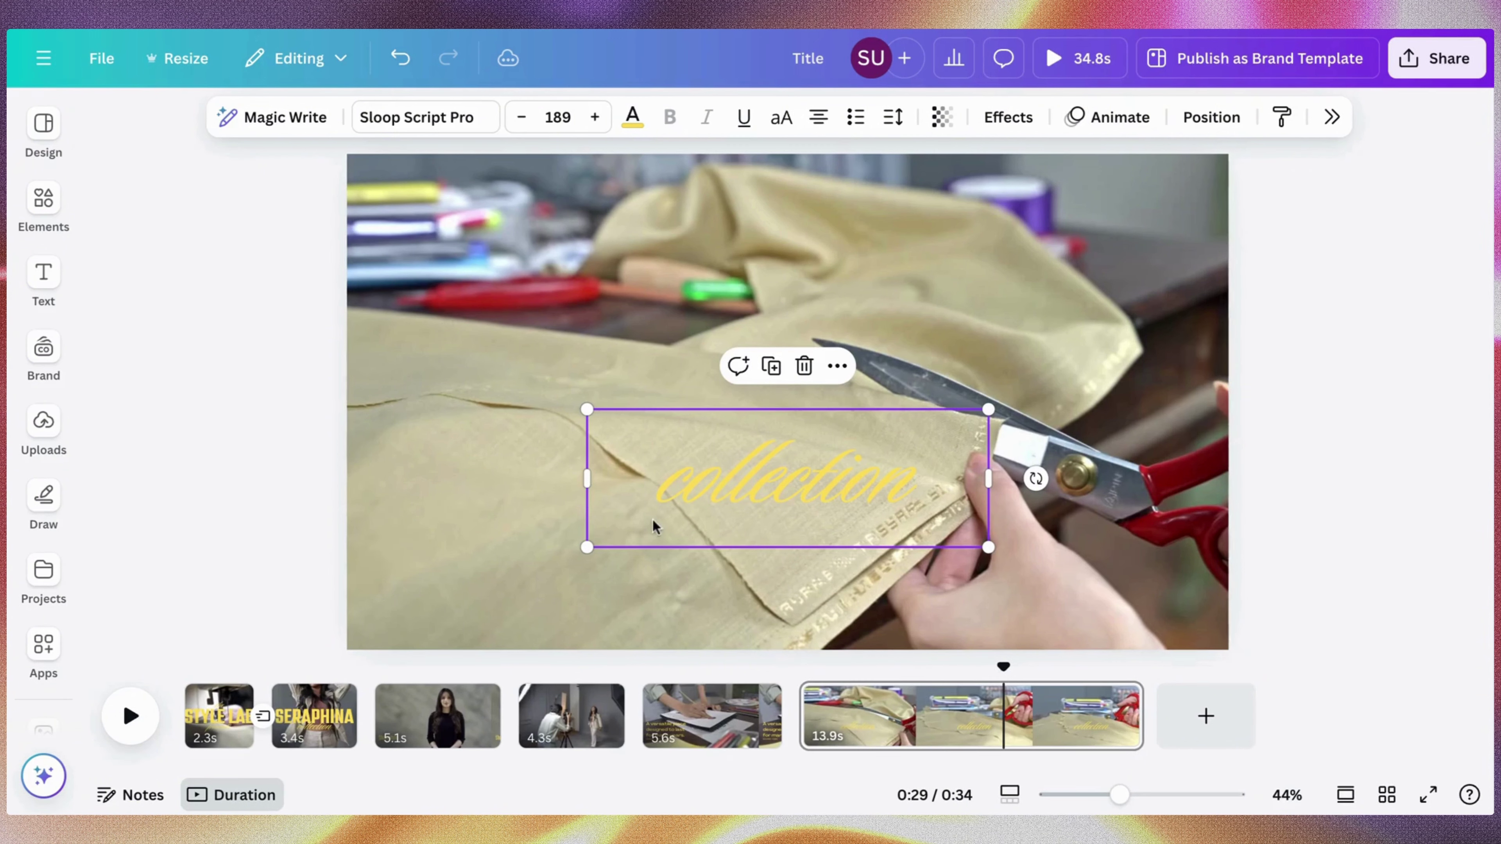
# Change the pasted script text to "Coming soon", fit it on one line at font size 236, and centre it on the page
pyautogui.doubleClick(807, 484)
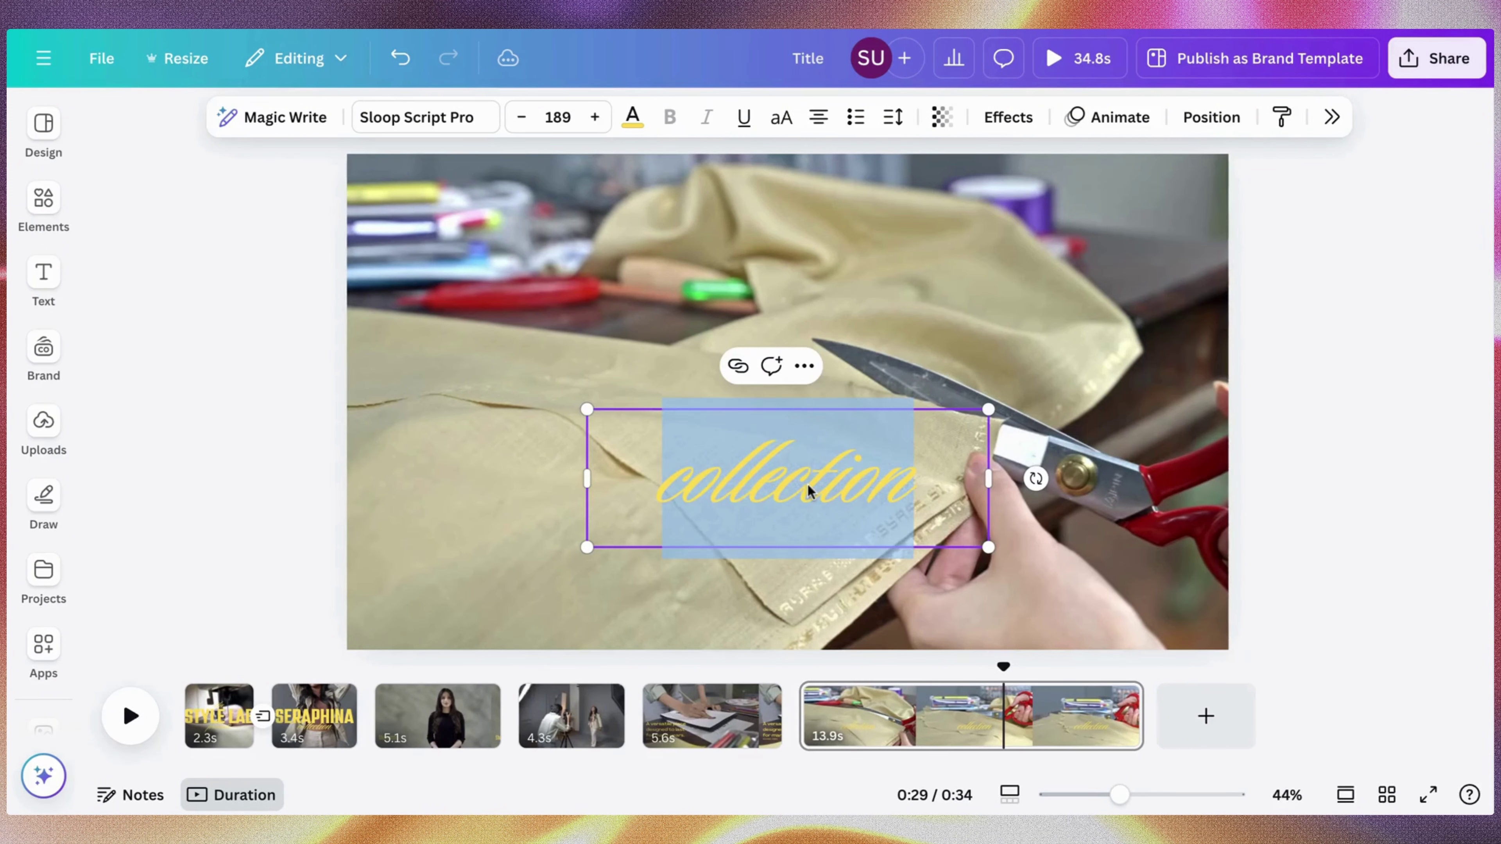
pyautogui.write('comi')
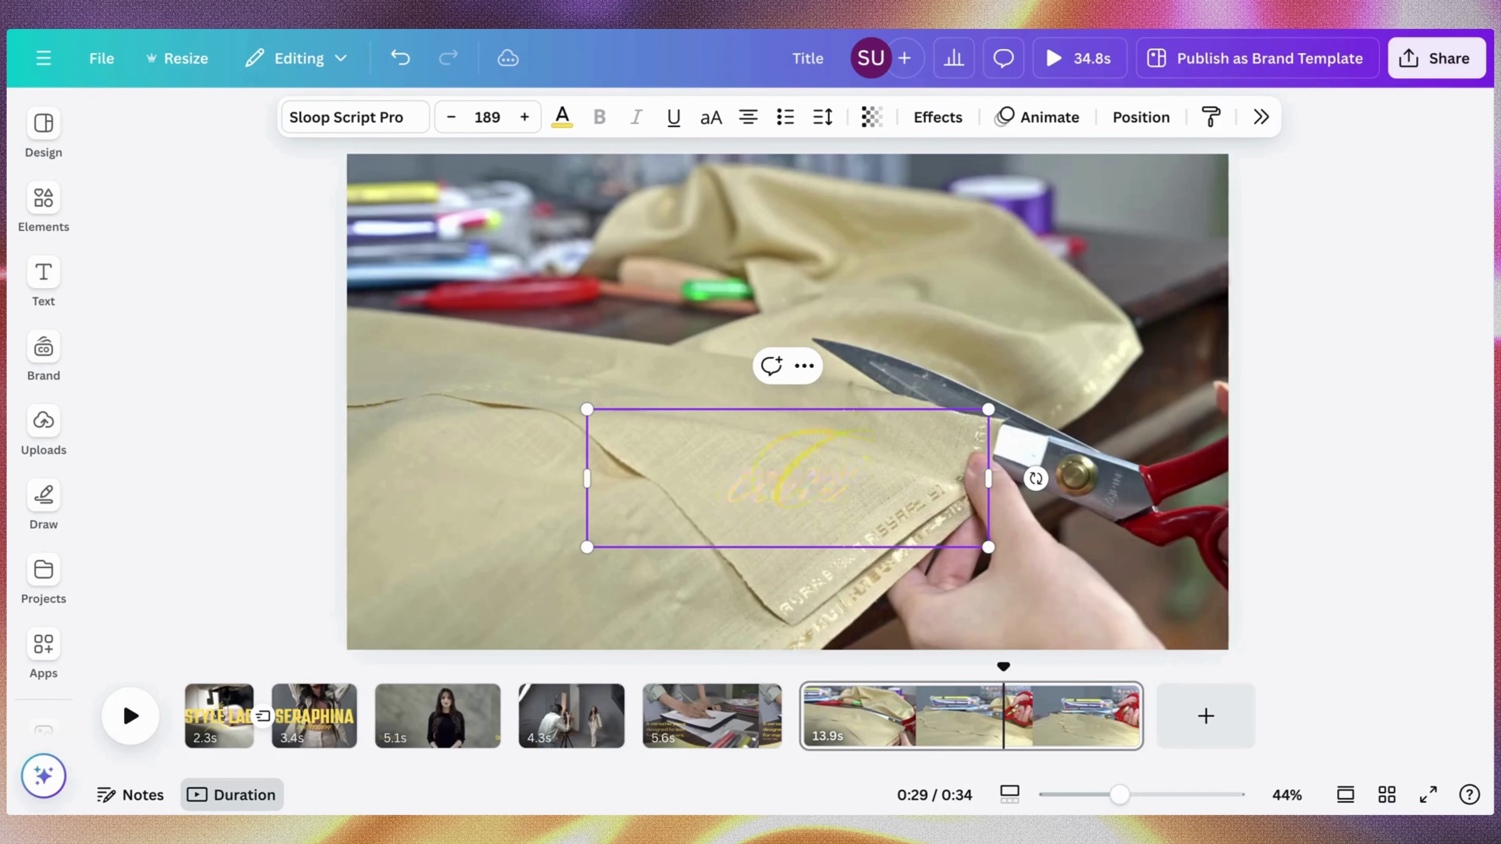
pyautogui.write('ng')
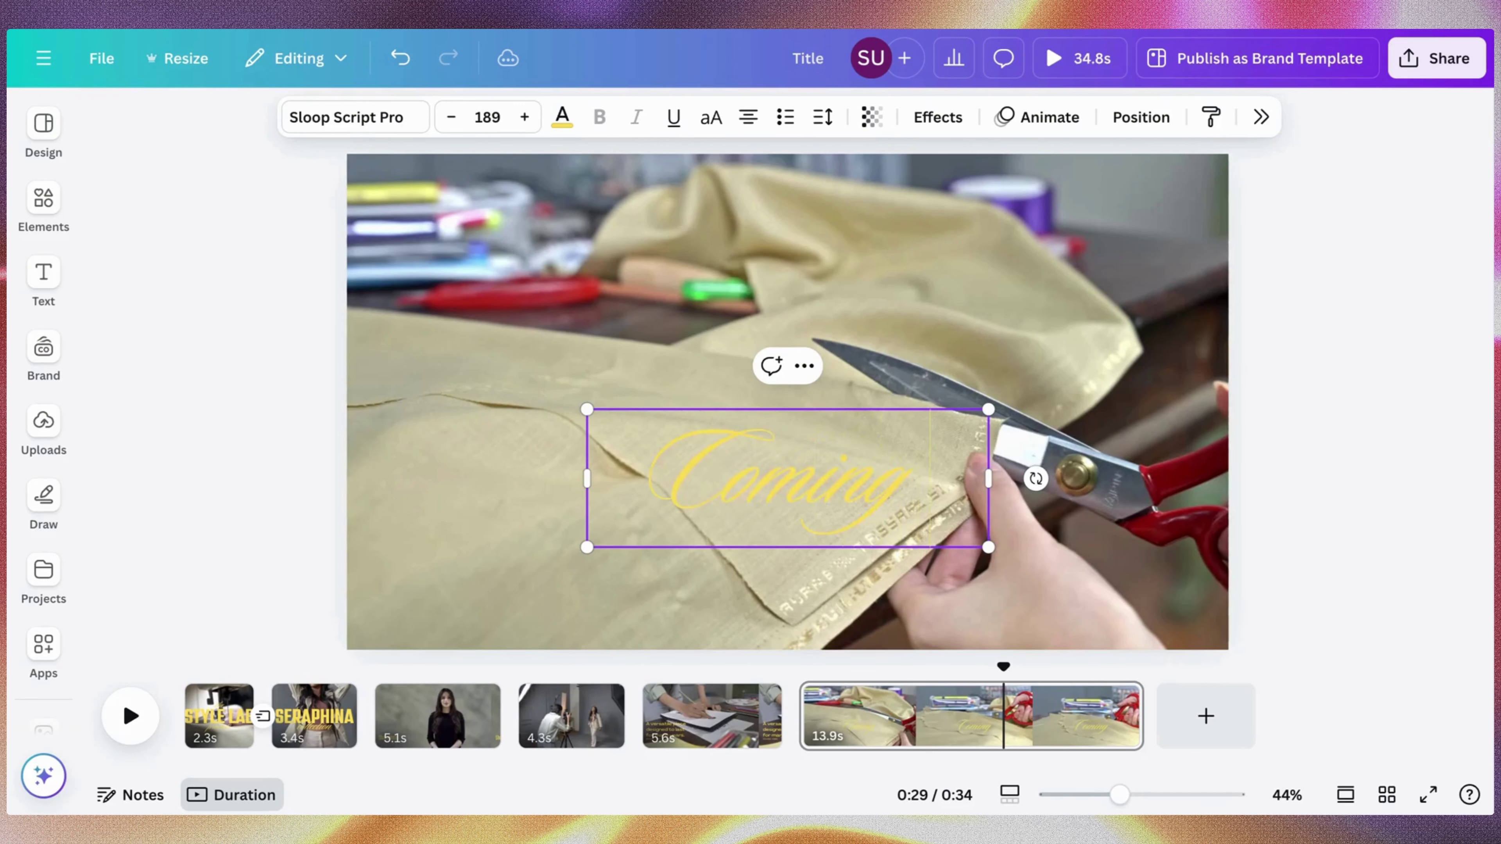
pyautogui.write(' soon')
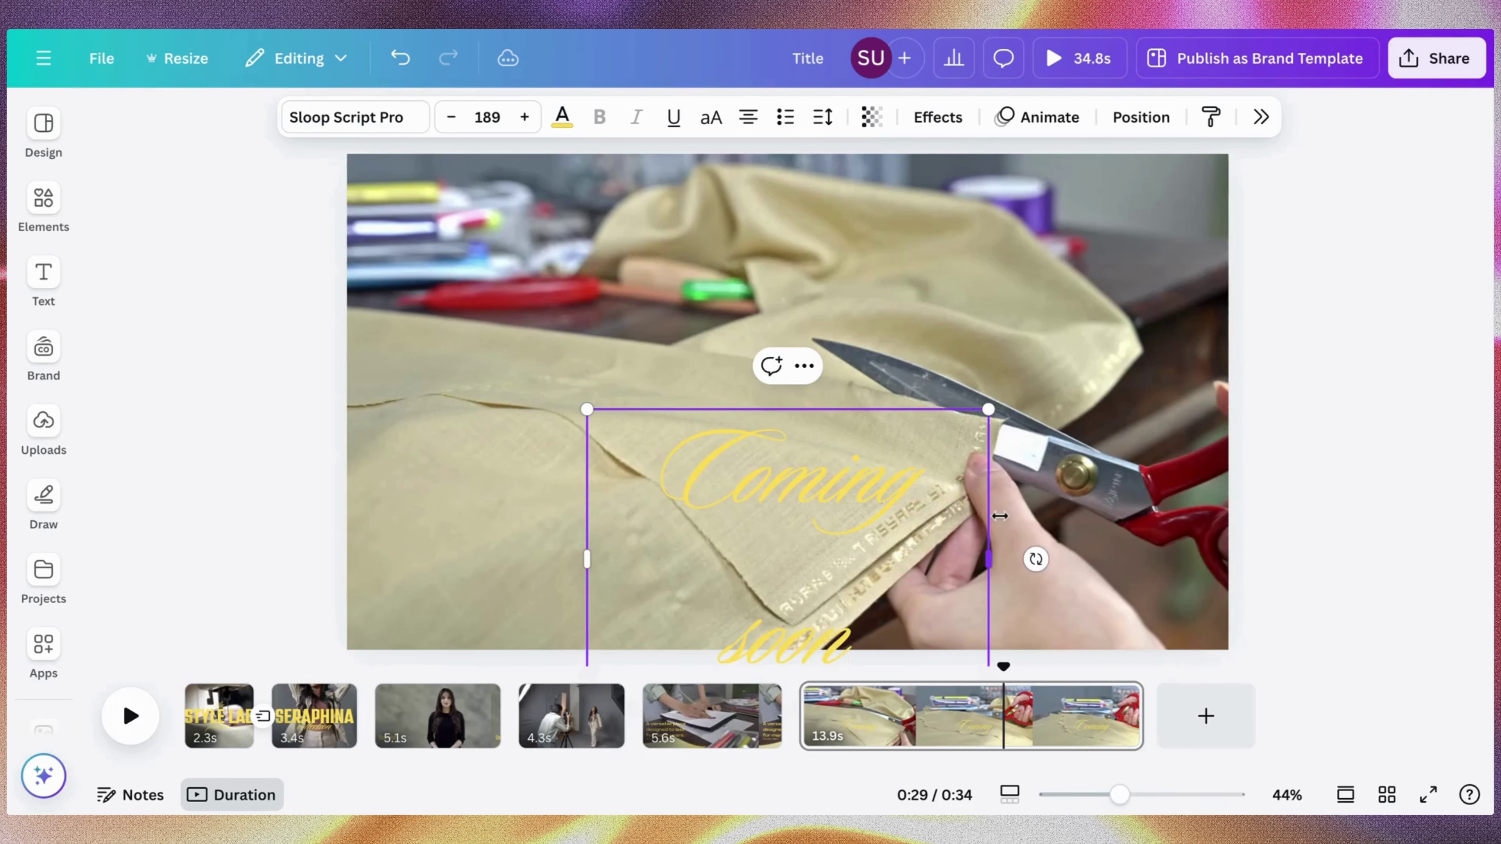
pyautogui.moveTo(999, 516); pyautogui.dragTo(1295, 374)
pyautogui.moveTo(1126, 455); pyautogui.dragTo(967, 406)
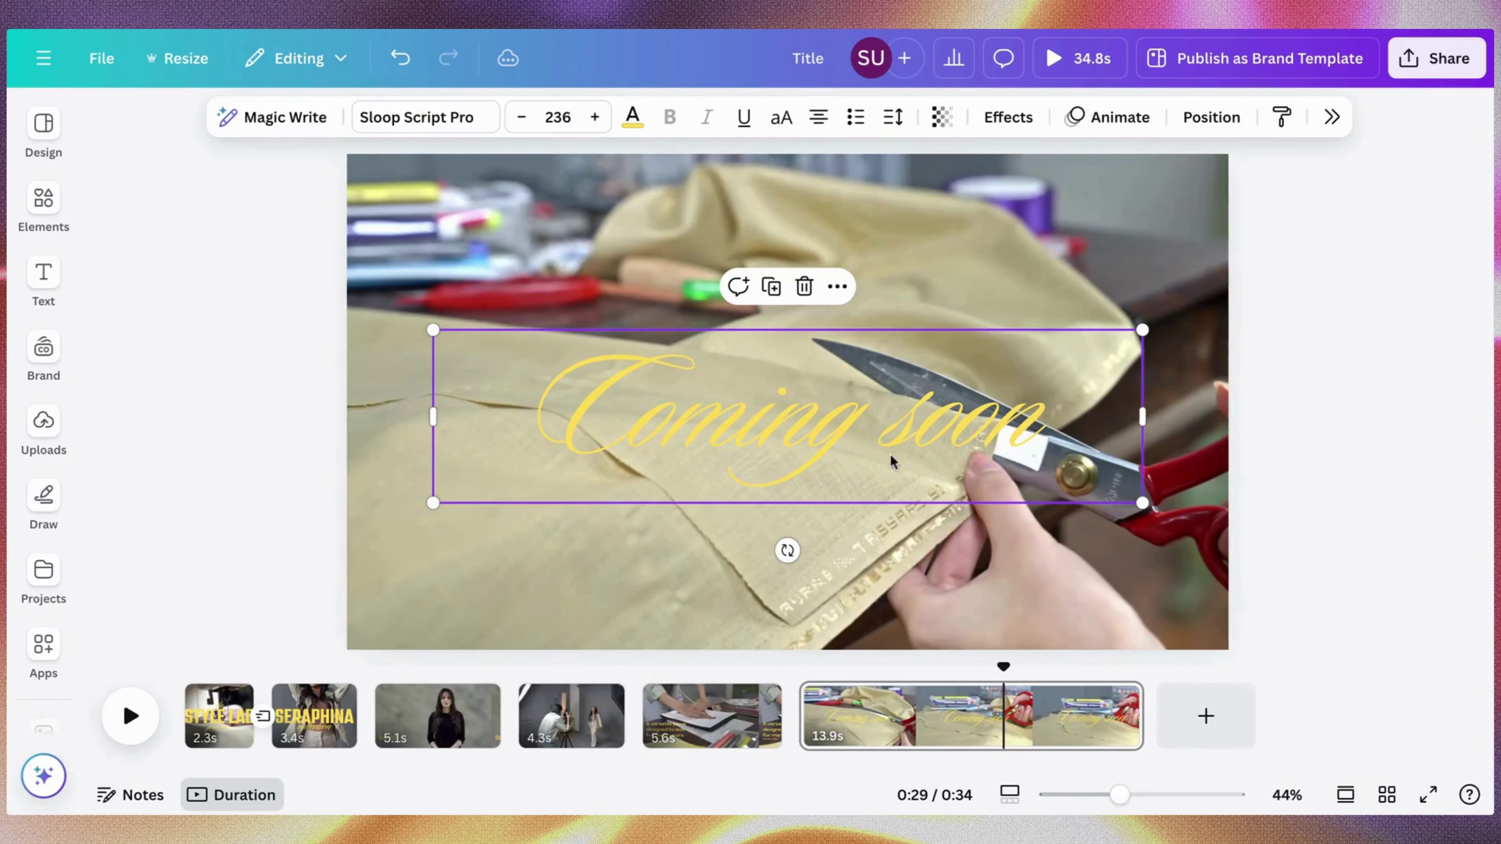
# Duplicate the SERAPHINA heading, move the copy onto the fabric-cutting page, and place it below "Coming soon"
pyautogui.click(294, 731)
pyautogui.click(542, 444)
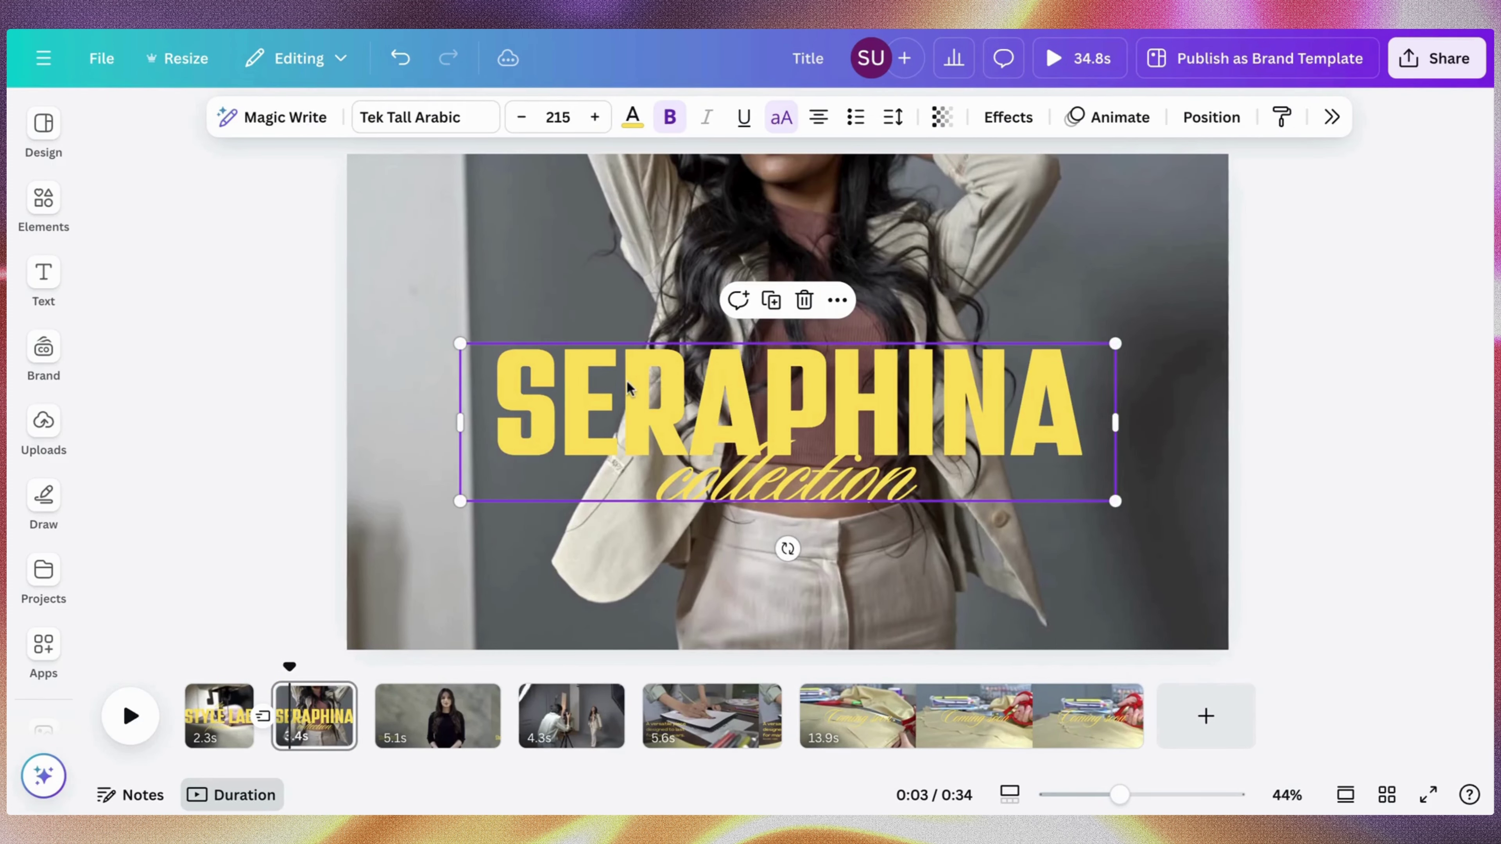
pyautogui.click(779, 301)
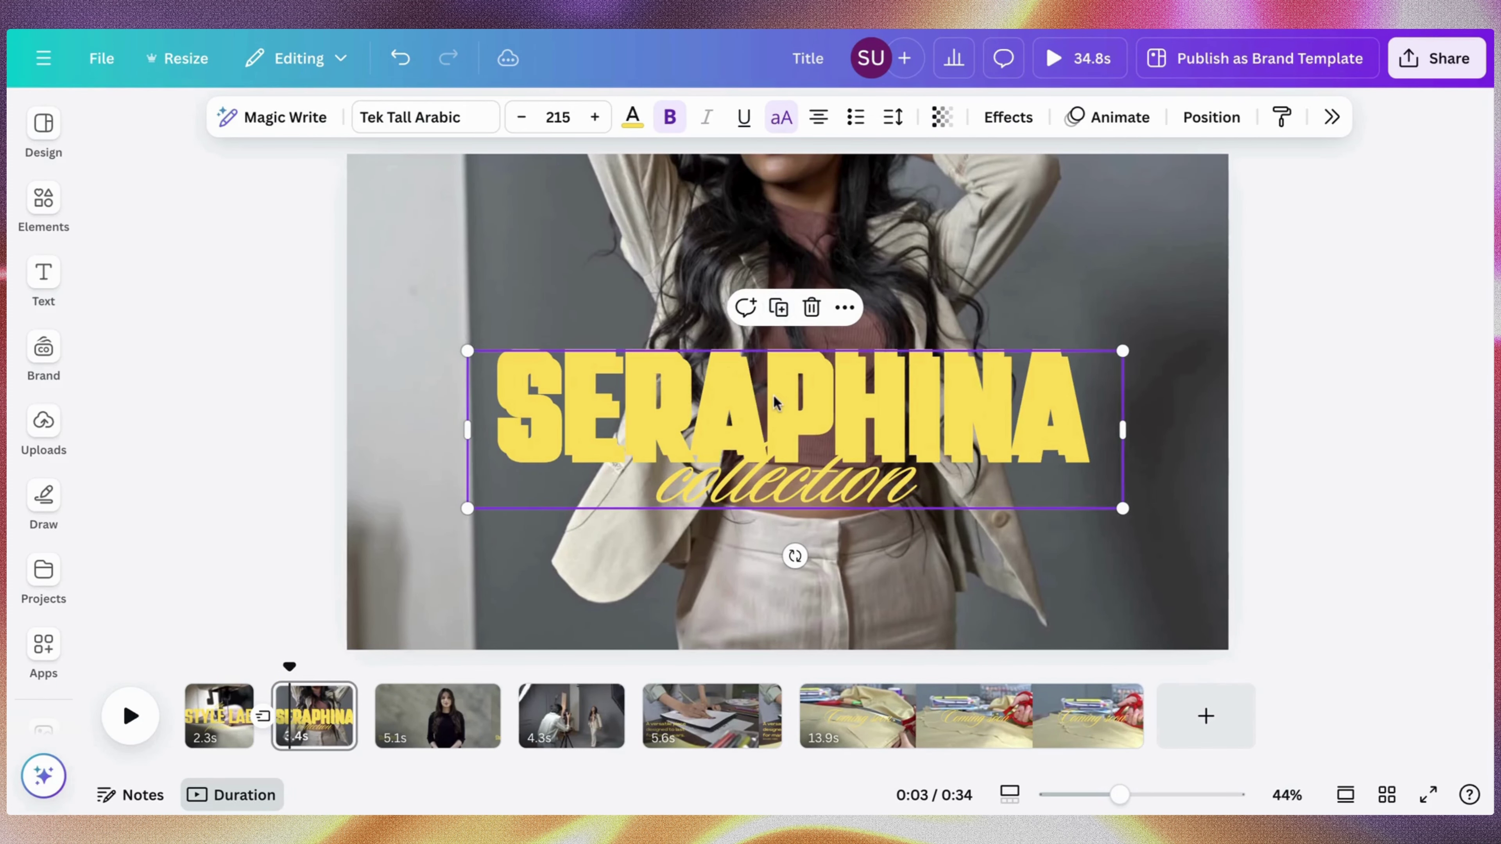
pyautogui.moveTo(774, 402); pyautogui.dragTo(969, 709)
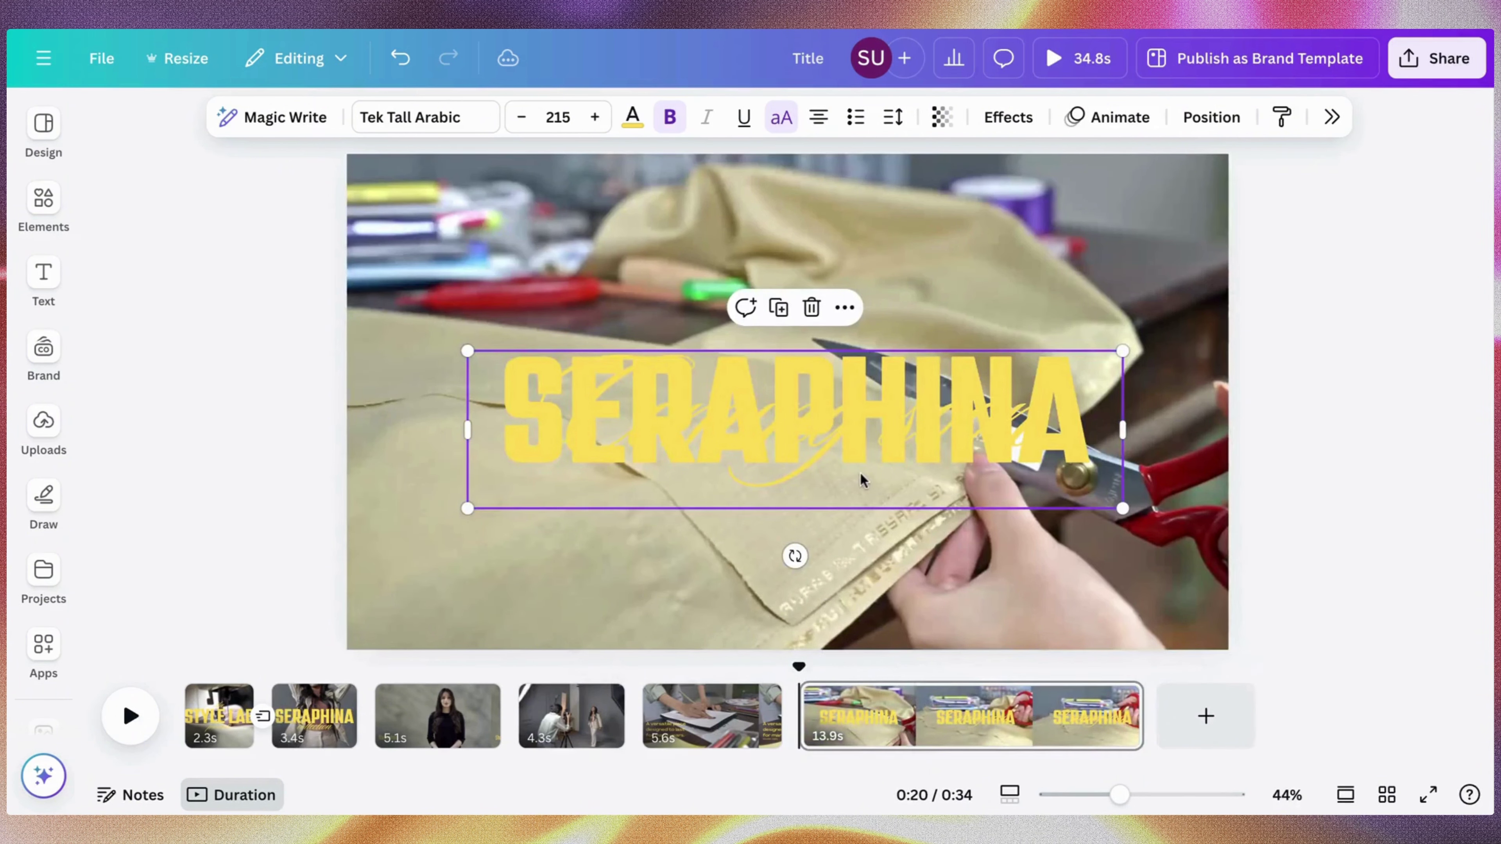
pyautogui.moveTo(860, 474); pyautogui.dragTo(857, 566)
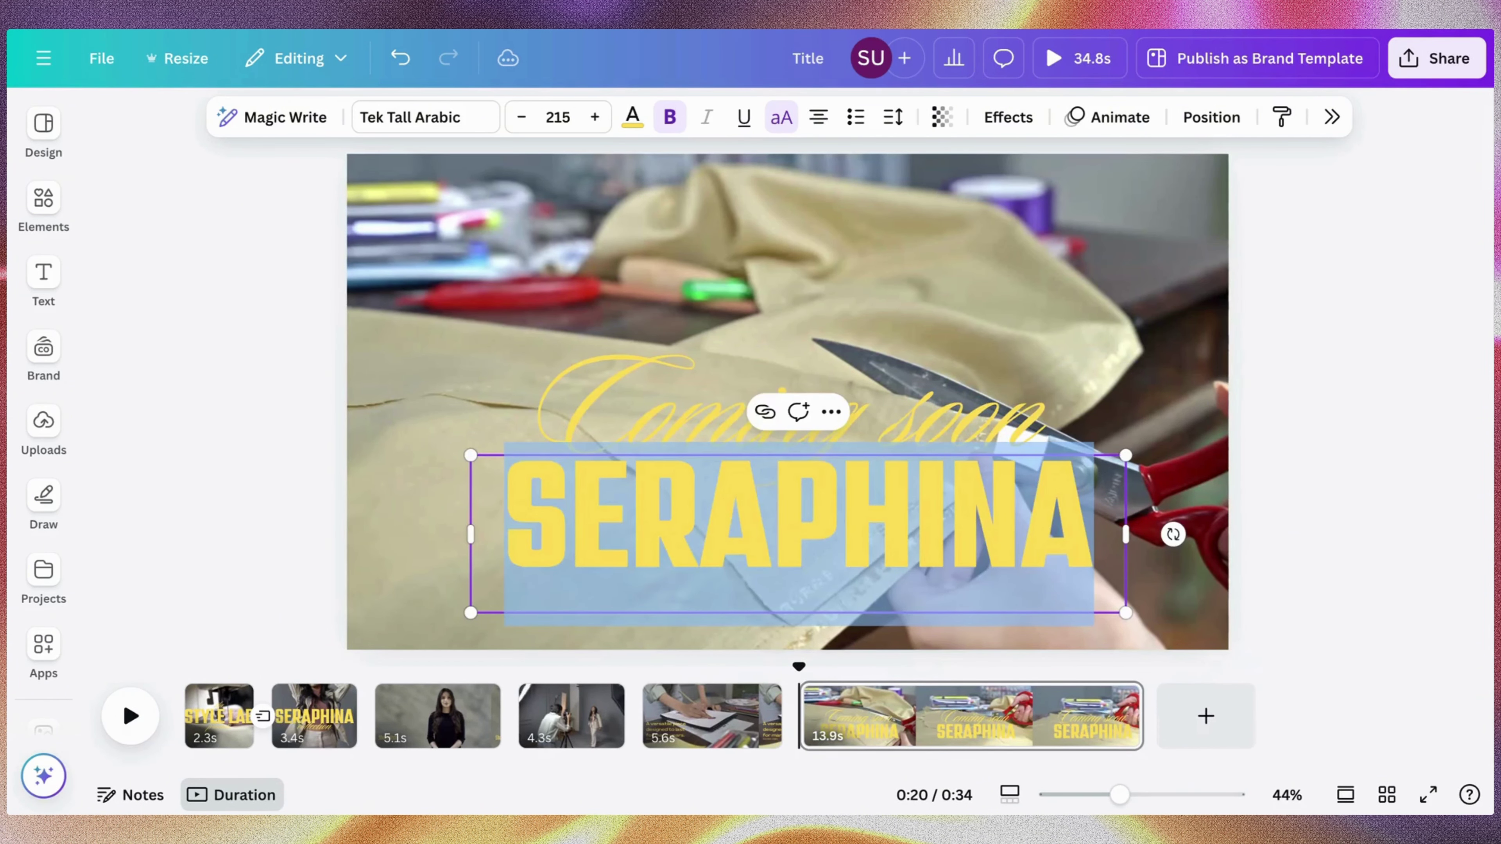
# Replace the copied heading with "SEPTEMBER 2024" and scale it to font size 141 on one line directly under "Coming soon"
pyautogui.write('SEPTEMBER')
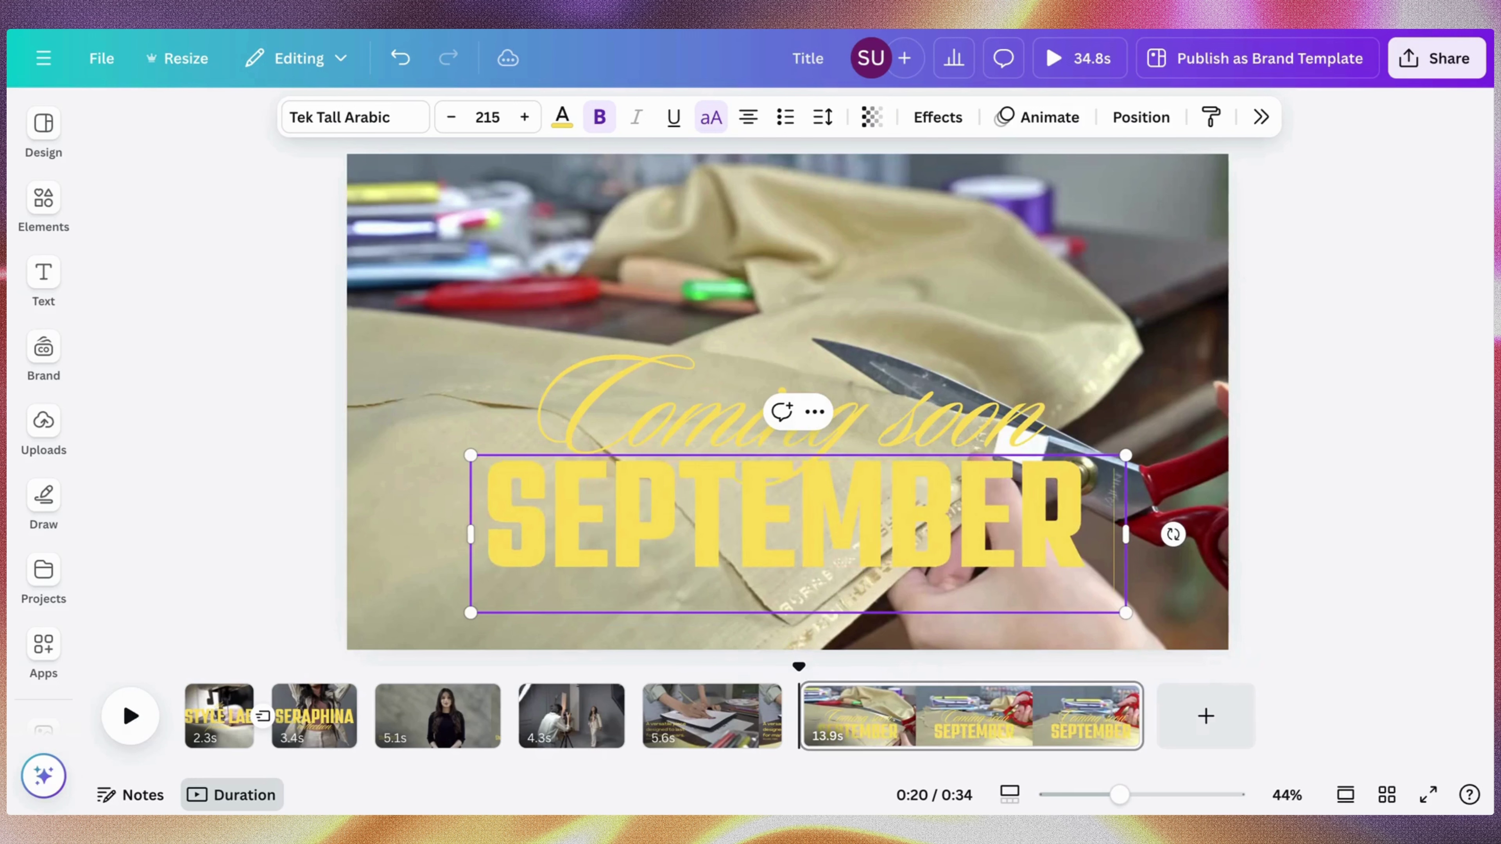
pyautogui.press('Return')
pyautogui.write('2024')
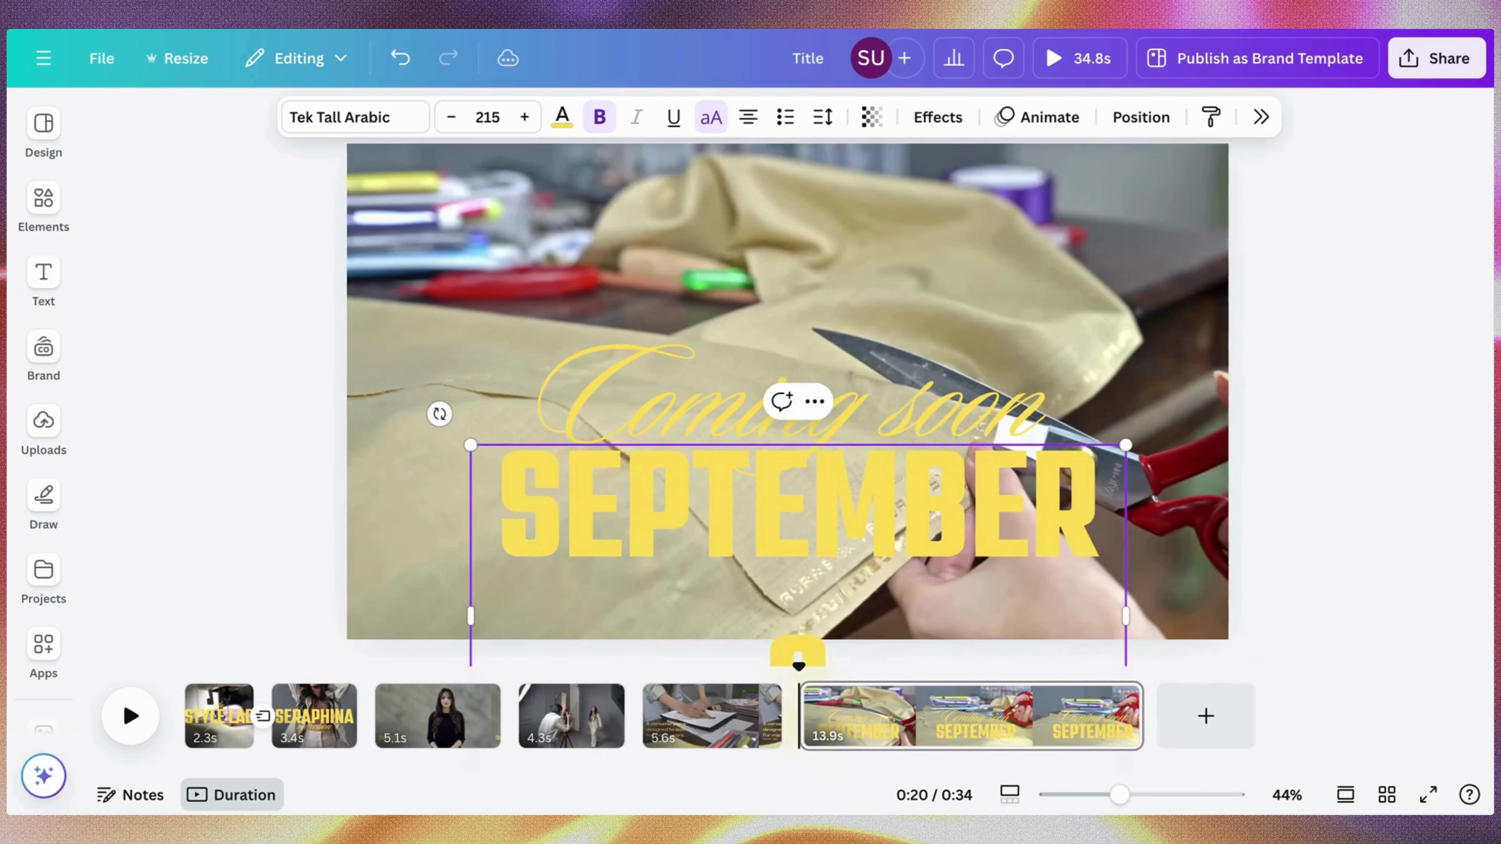
pyautogui.click(1306, 427)
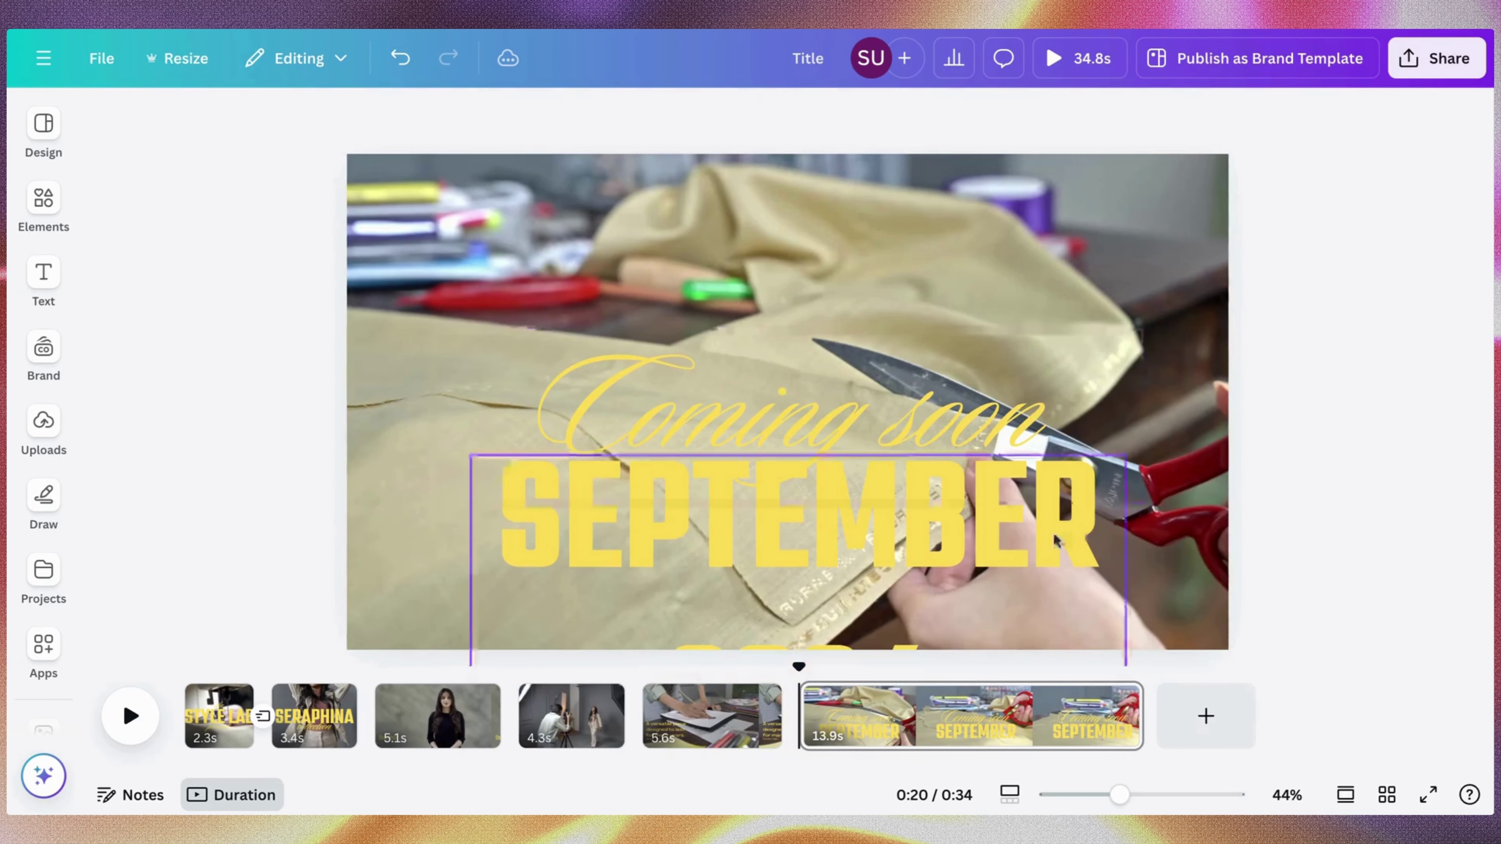
pyautogui.moveTo(1114, 591); pyautogui.dragTo(1031, 384)
pyautogui.moveTo(932, 442); pyautogui.dragTo(1006, 521)
# Set the letter spacing of the SEPTEMBER 2024 heading to 0
pyautogui.click(890, 119)
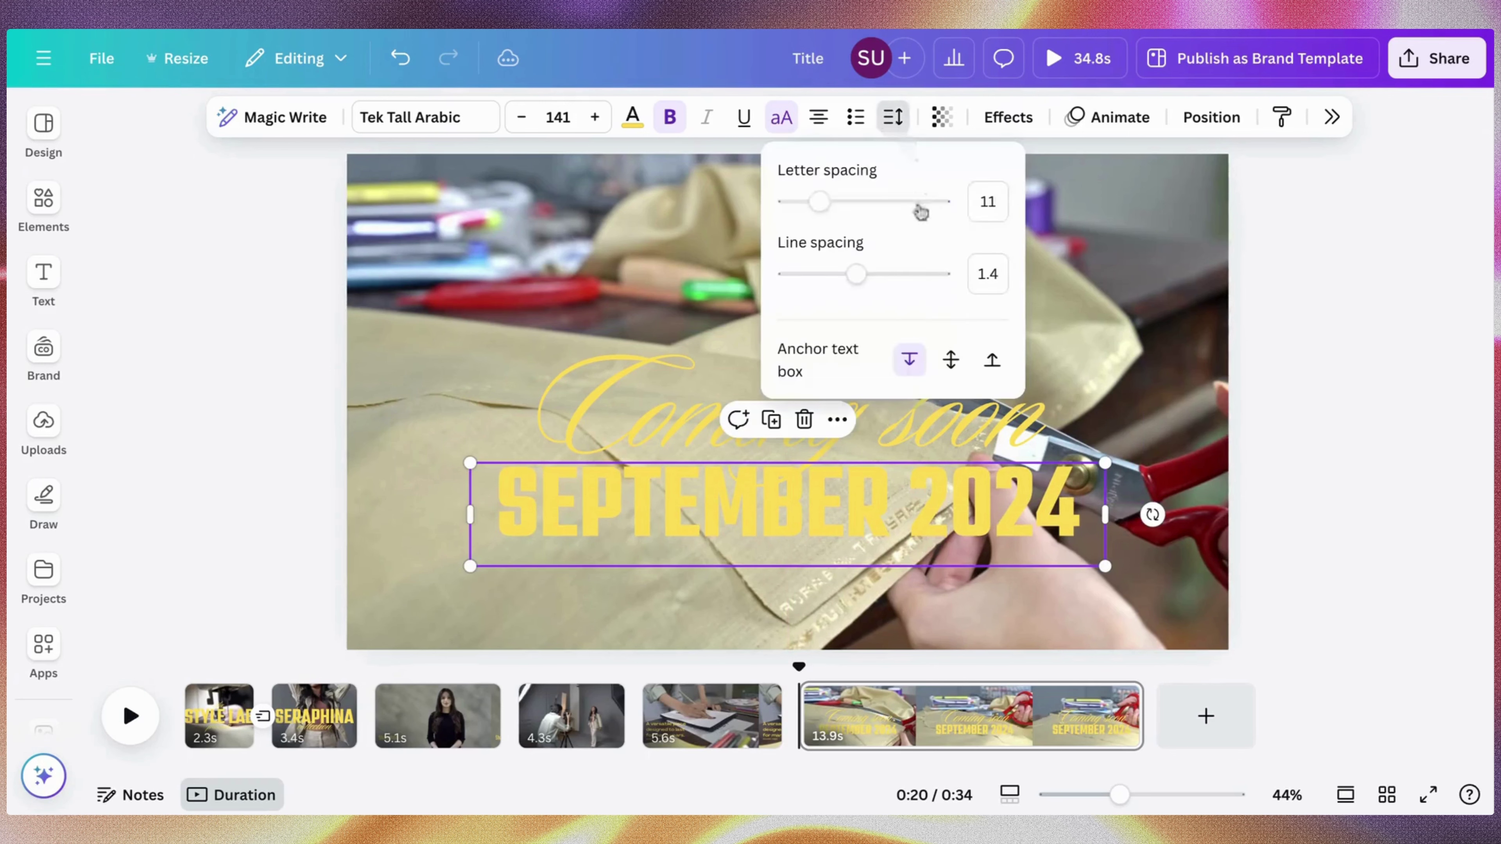
pyautogui.press('BackSpace')
pyautogui.press('Return')
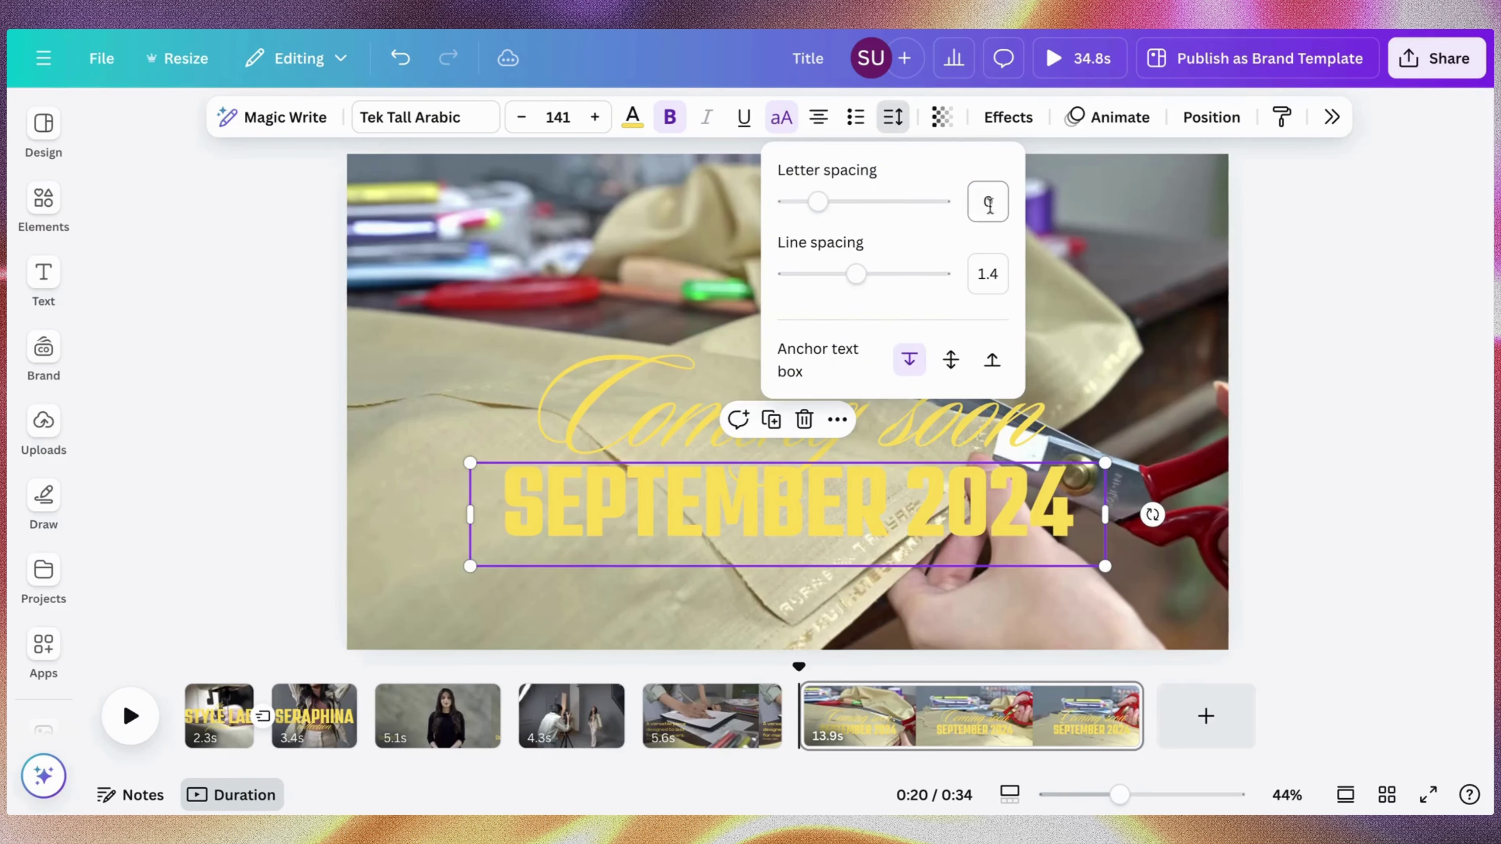
pyautogui.click(1236, 263)
# Shrink the "Coming soon" text and move it and the SEPTEMBER 2024 heading together near the centre of the page
pyautogui.click(1008, 377)
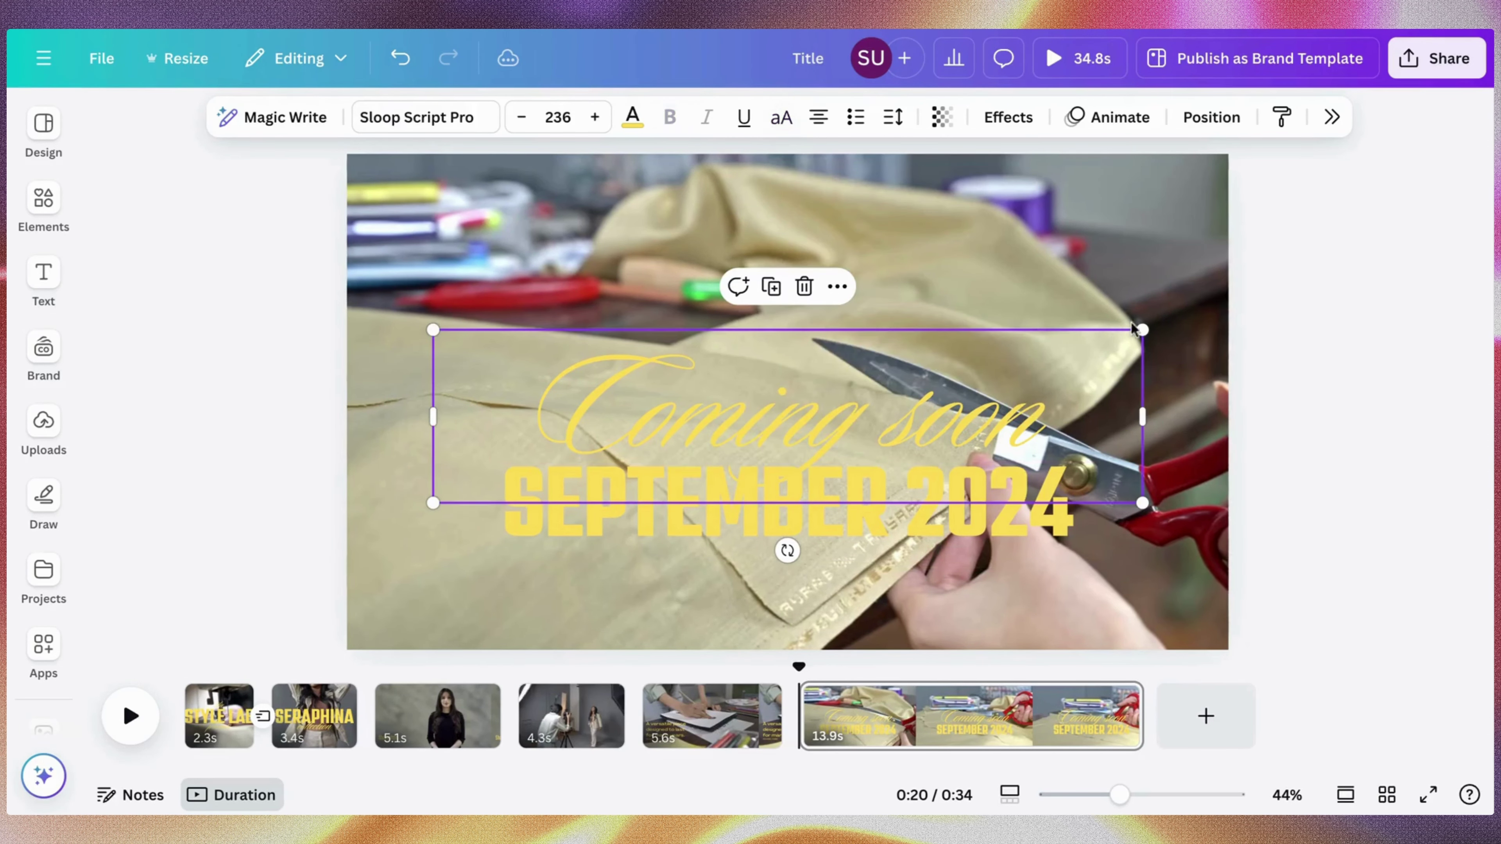
pyautogui.moveTo(1143, 322); pyautogui.dragTo(929, 385)
pyautogui.click(981, 500)
pyautogui.moveTo(980, 500); pyautogui.dragTo(1021, 446)
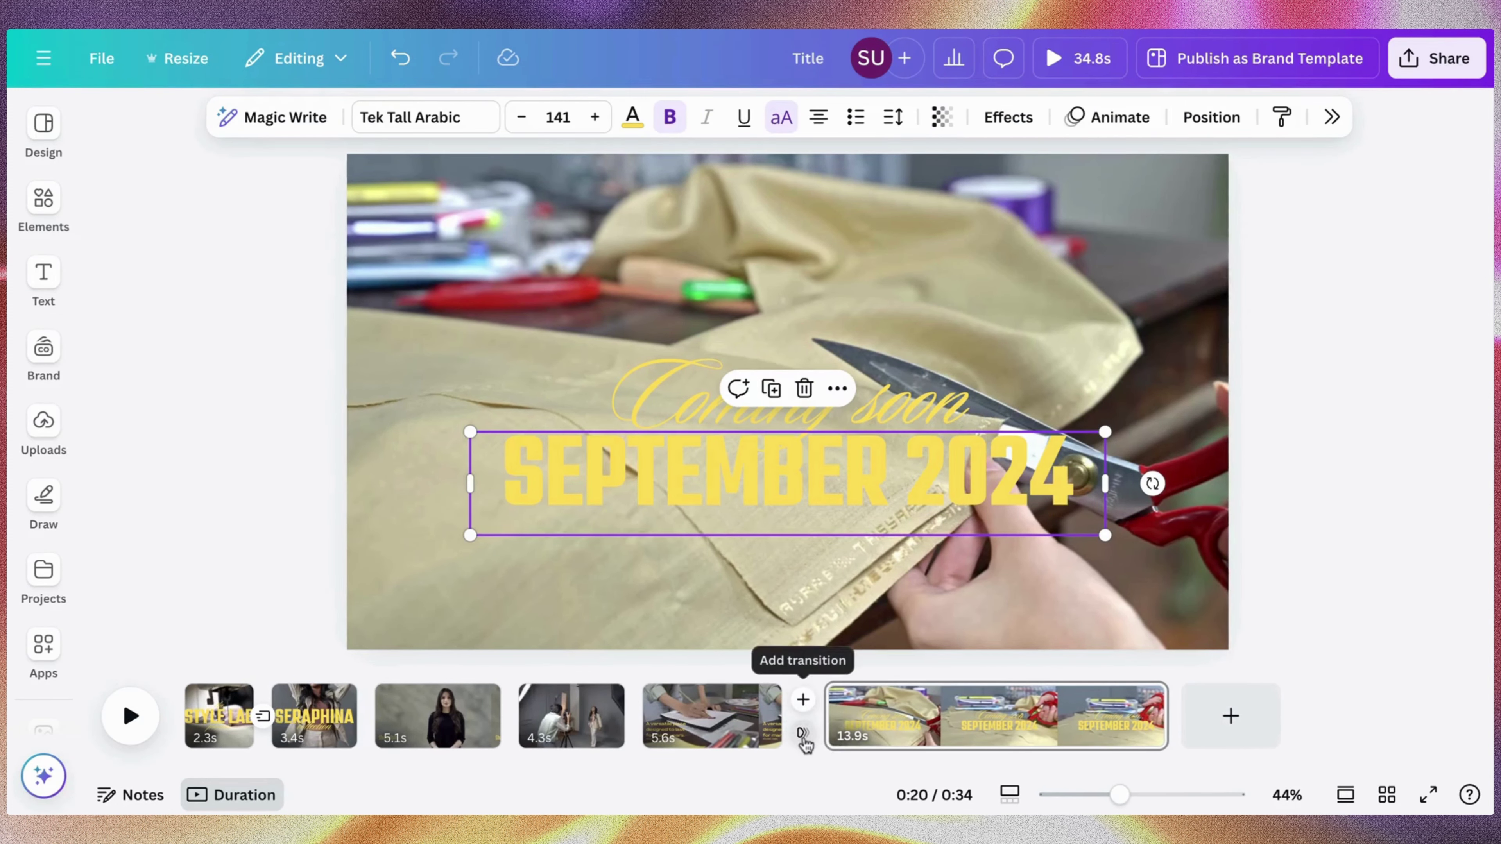
# Try the Match & Move transition between the sketchbook and fabric-cutting pages, and apply Flow instead
pyautogui.click(797, 712)
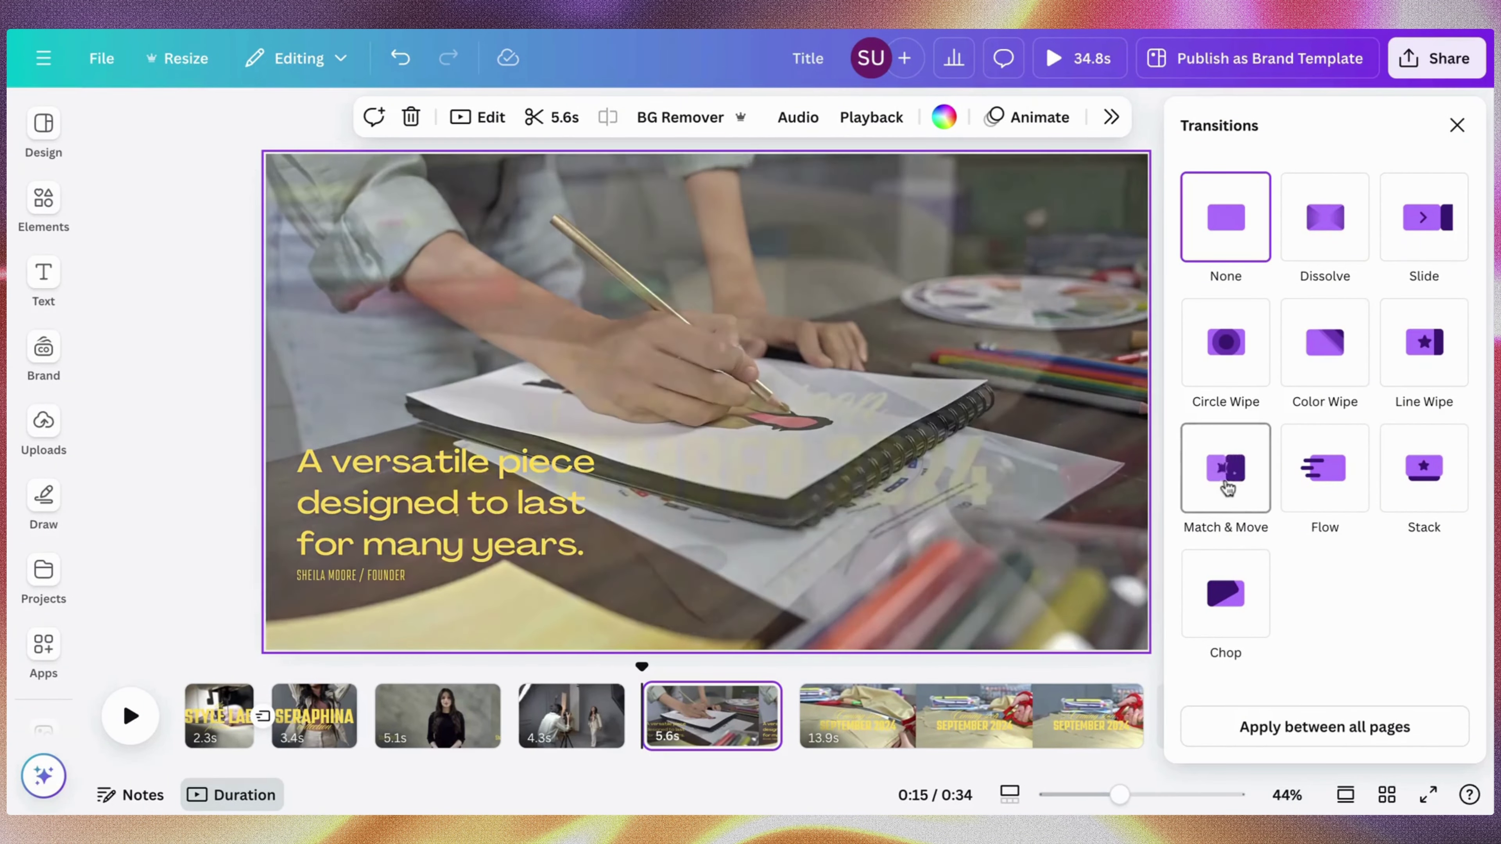
pyautogui.click(1227, 486)
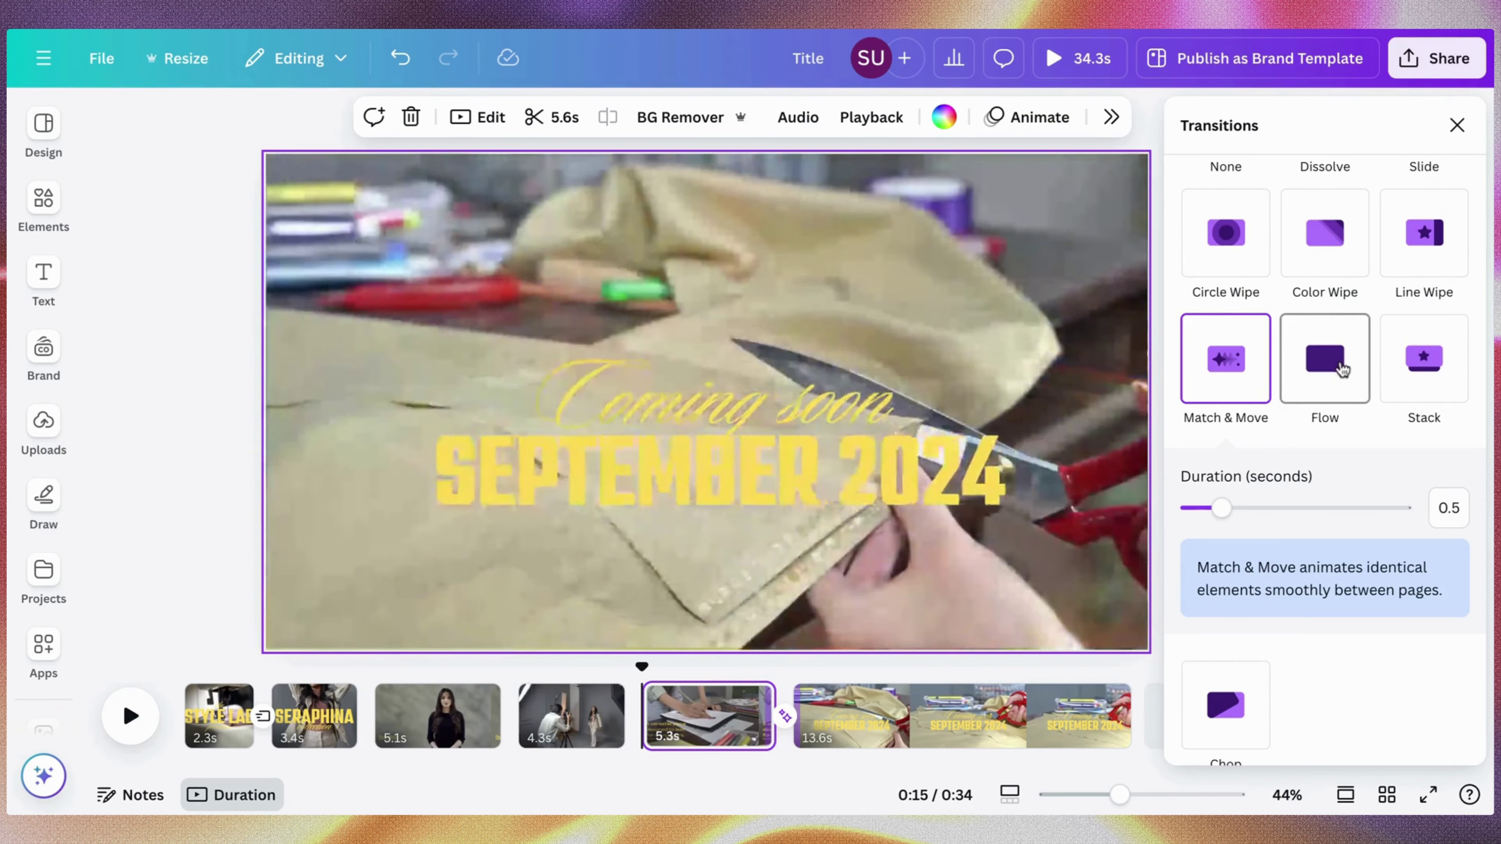
pyautogui.click(1342, 368)
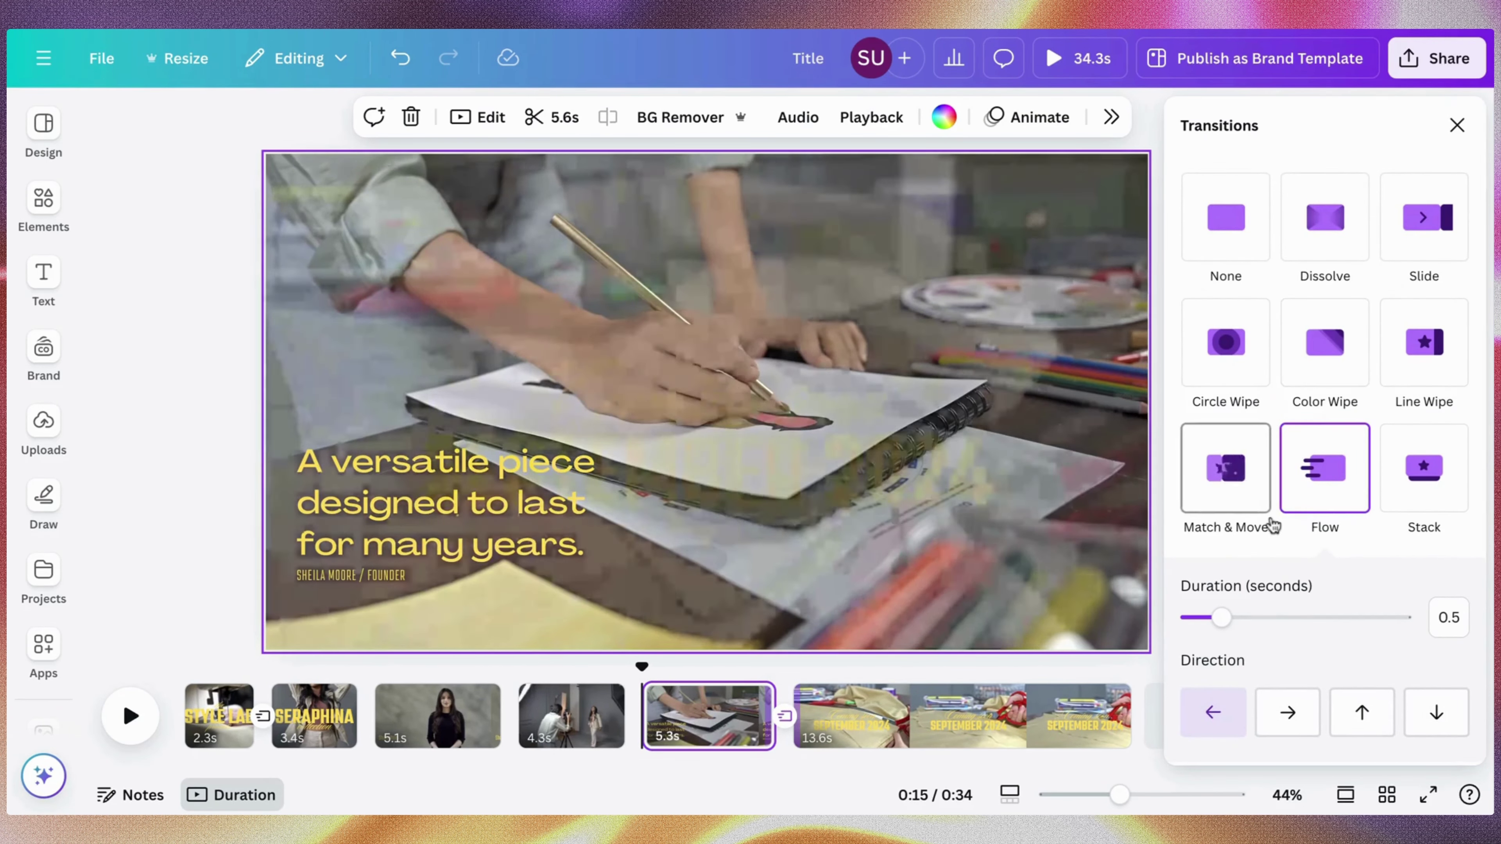
# Set the Flow transition's direction to up and its duration to 2.8 seconds
pyautogui.scroll(-1, 1264, 592)
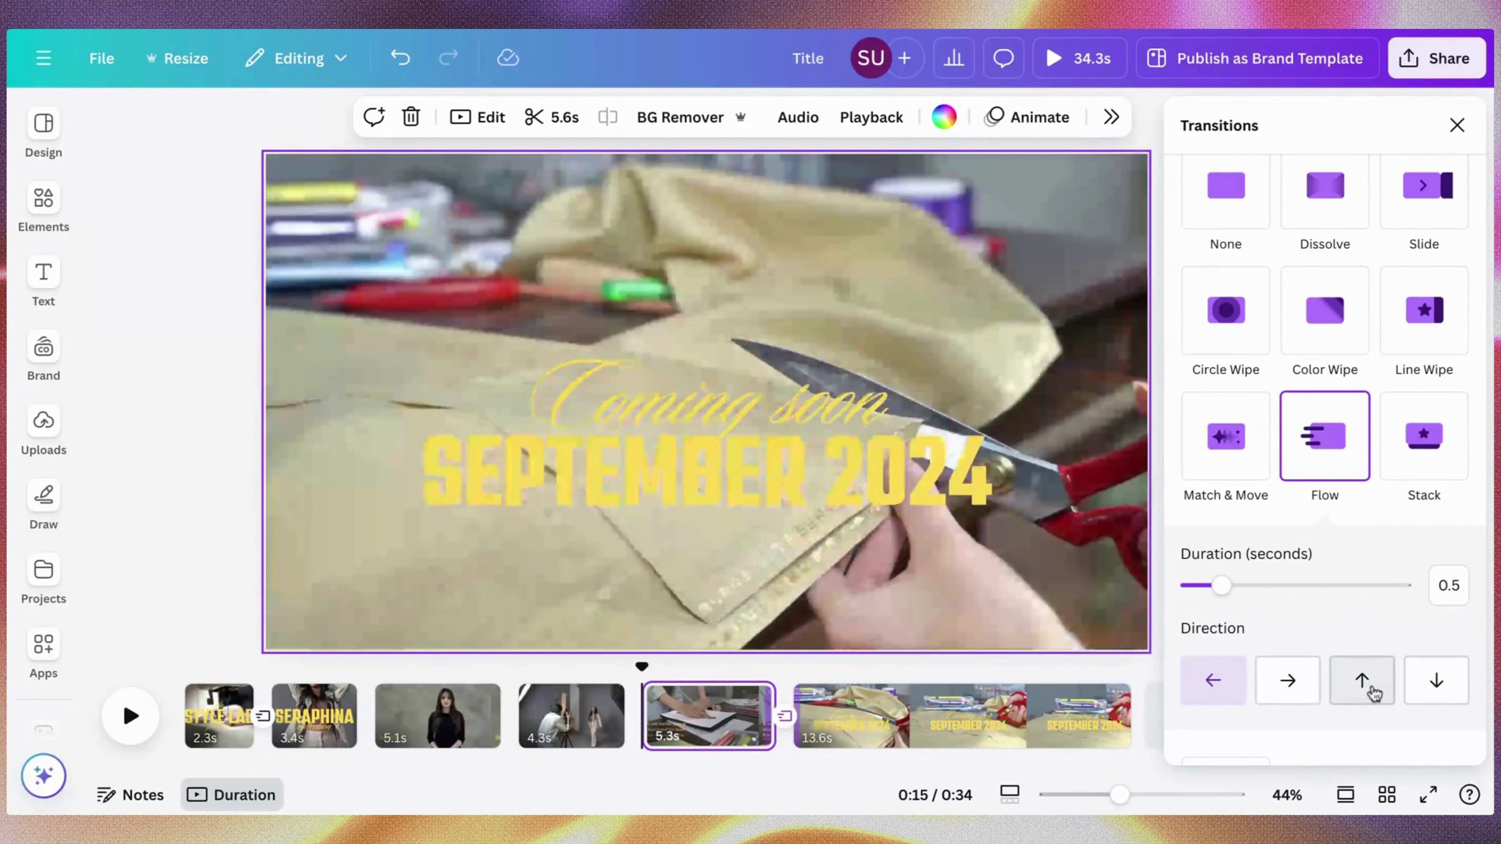
pyautogui.click(1370, 687)
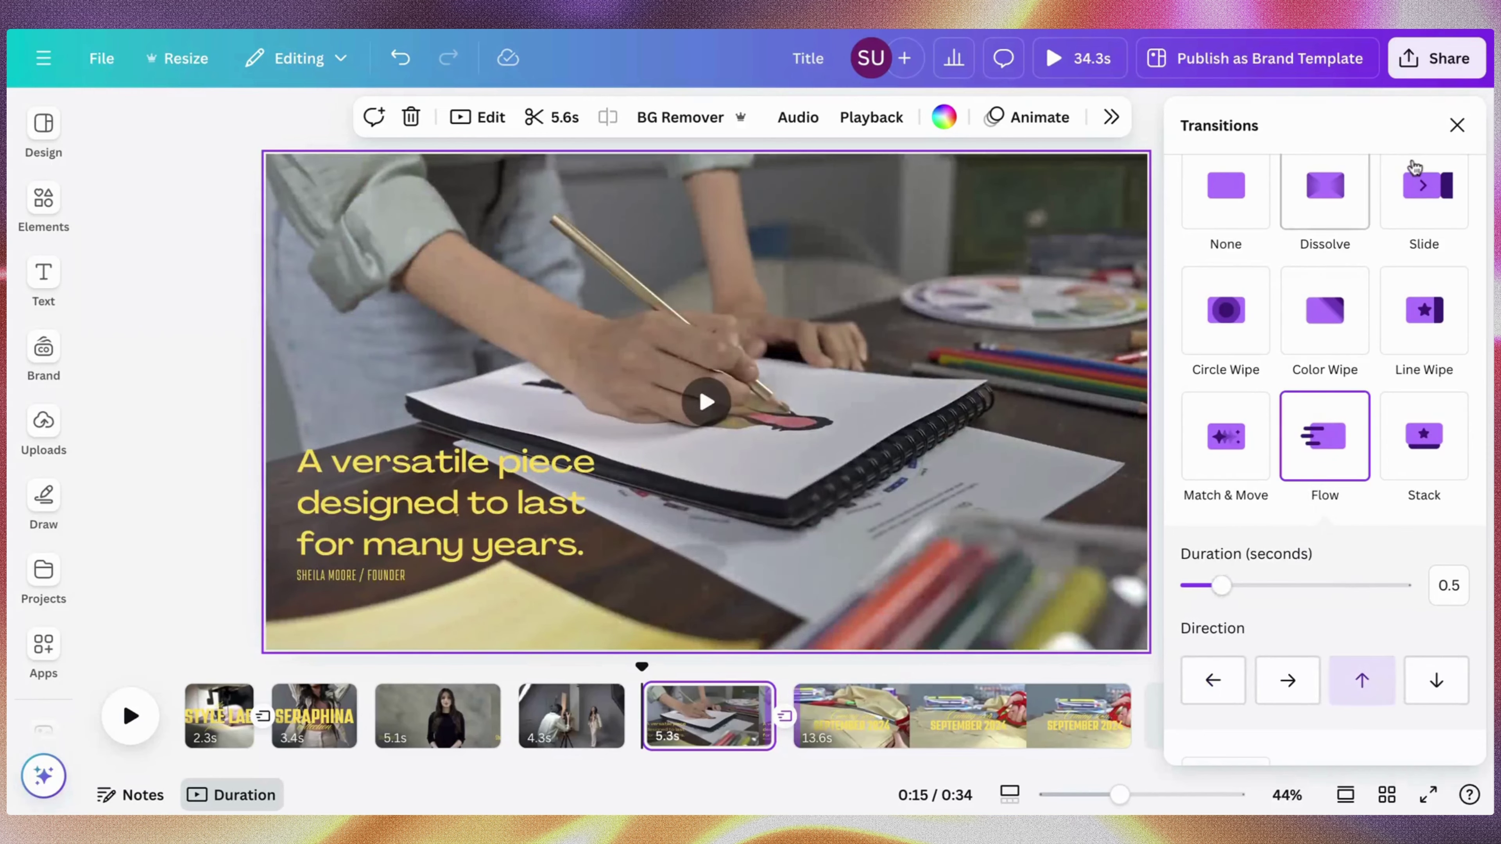
pyautogui.scroll(-3, 1275, 549)
pyautogui.moveTo(1220, 407); pyautogui.dragTo(1322, 418)
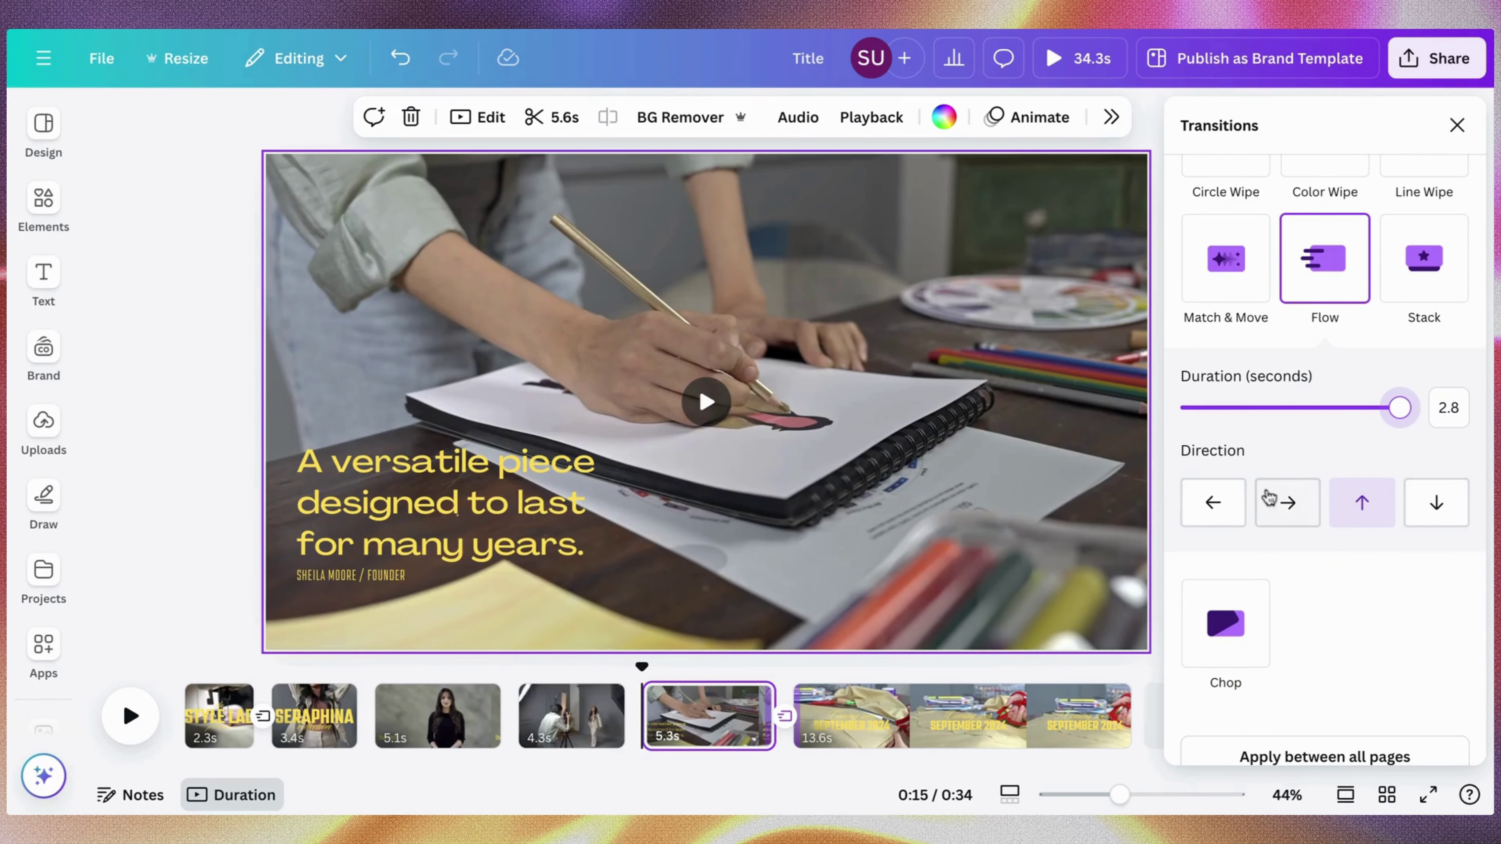
# Set the duration of the upward Flow transition between the sketchbook and fabric-cutting pages to 1.6 seconds
pyautogui.click(1288, 503)
pyautogui.click(1354, 501)
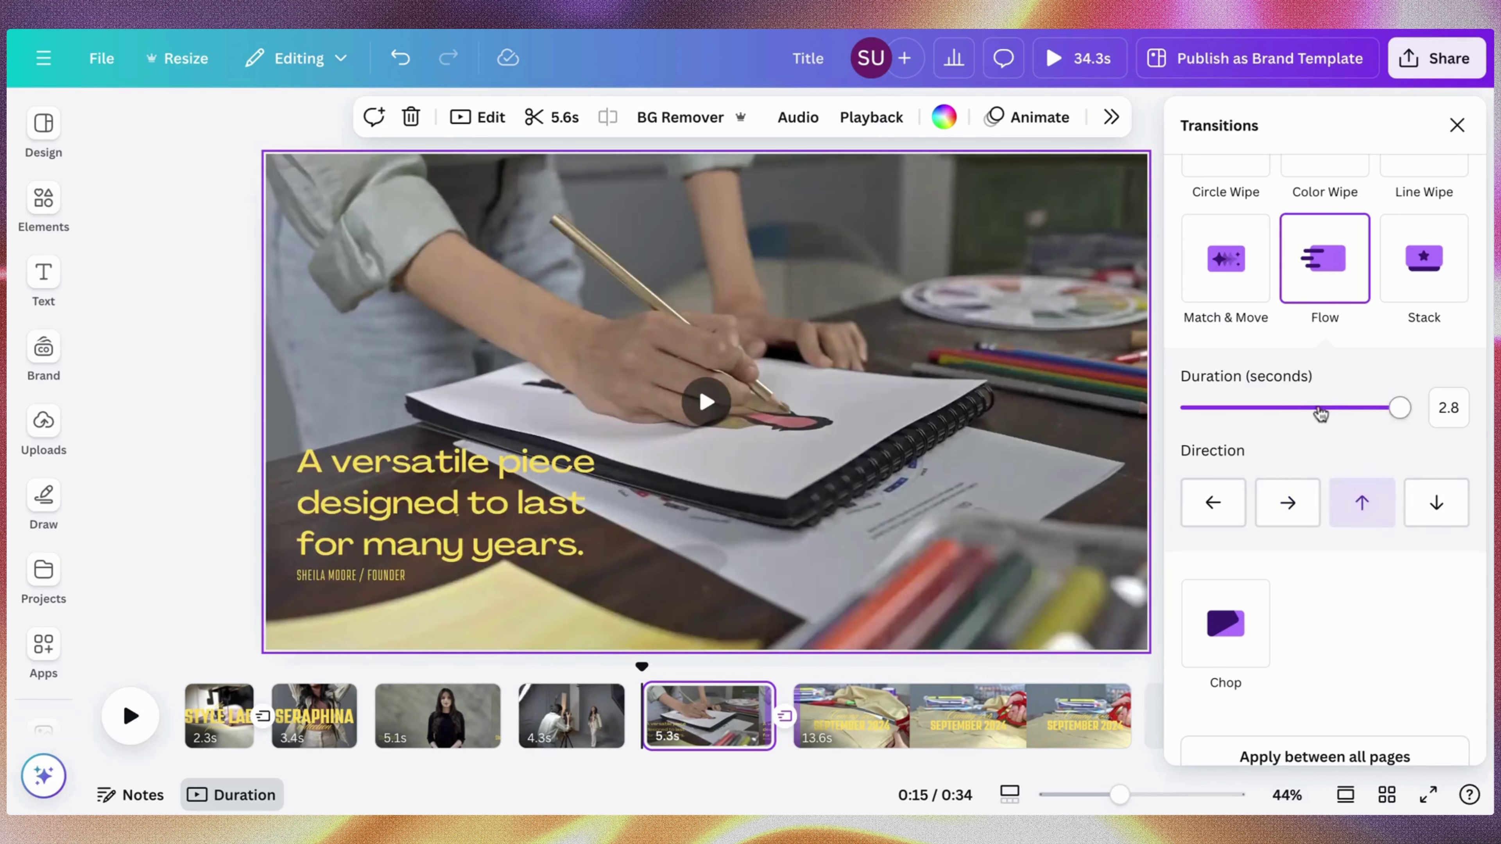
pyautogui.click(1306, 408)
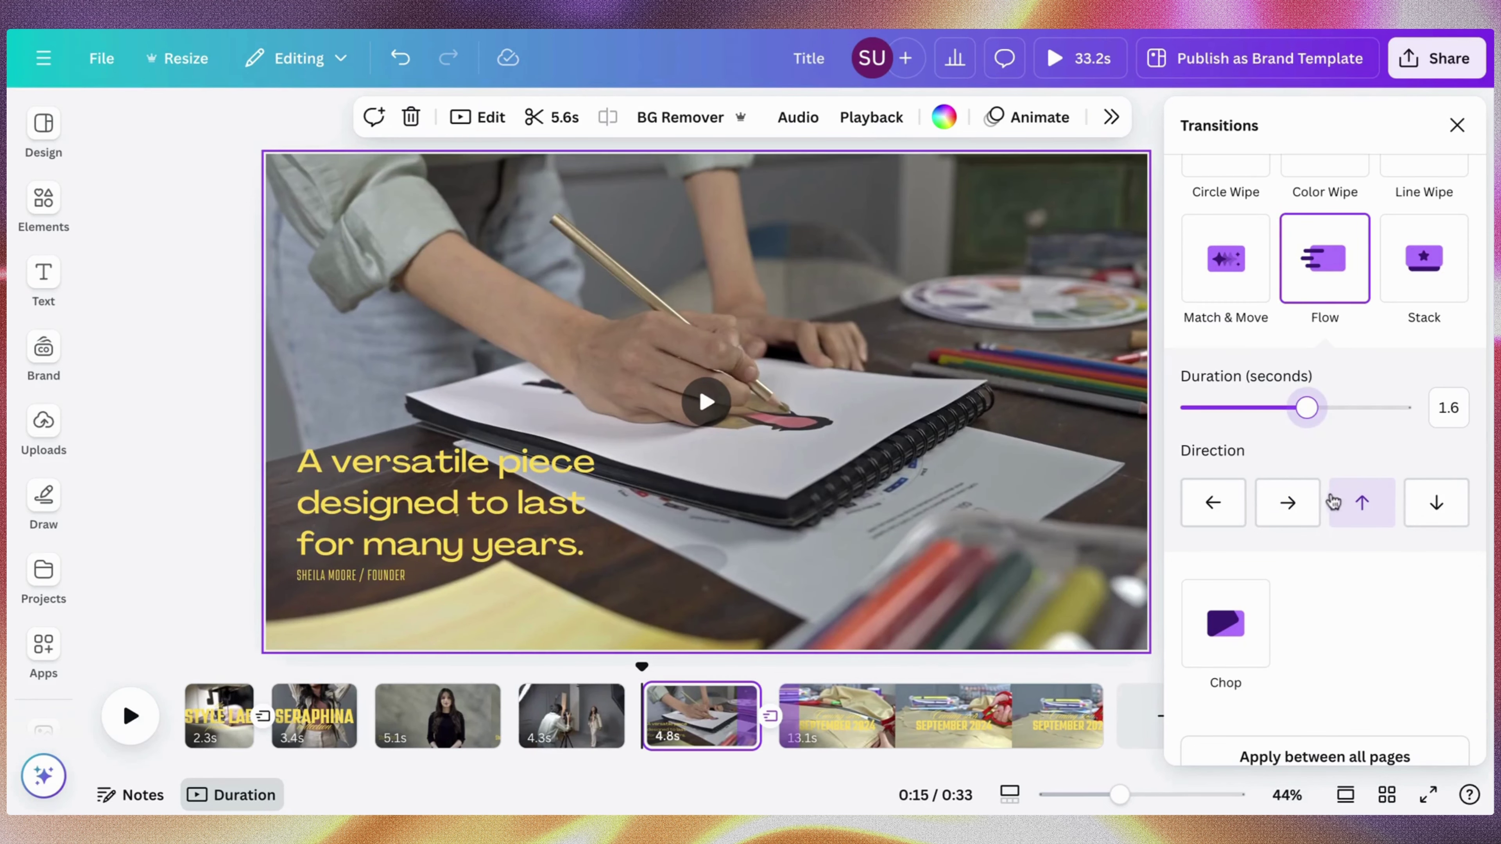
pyautogui.click(1457, 125)
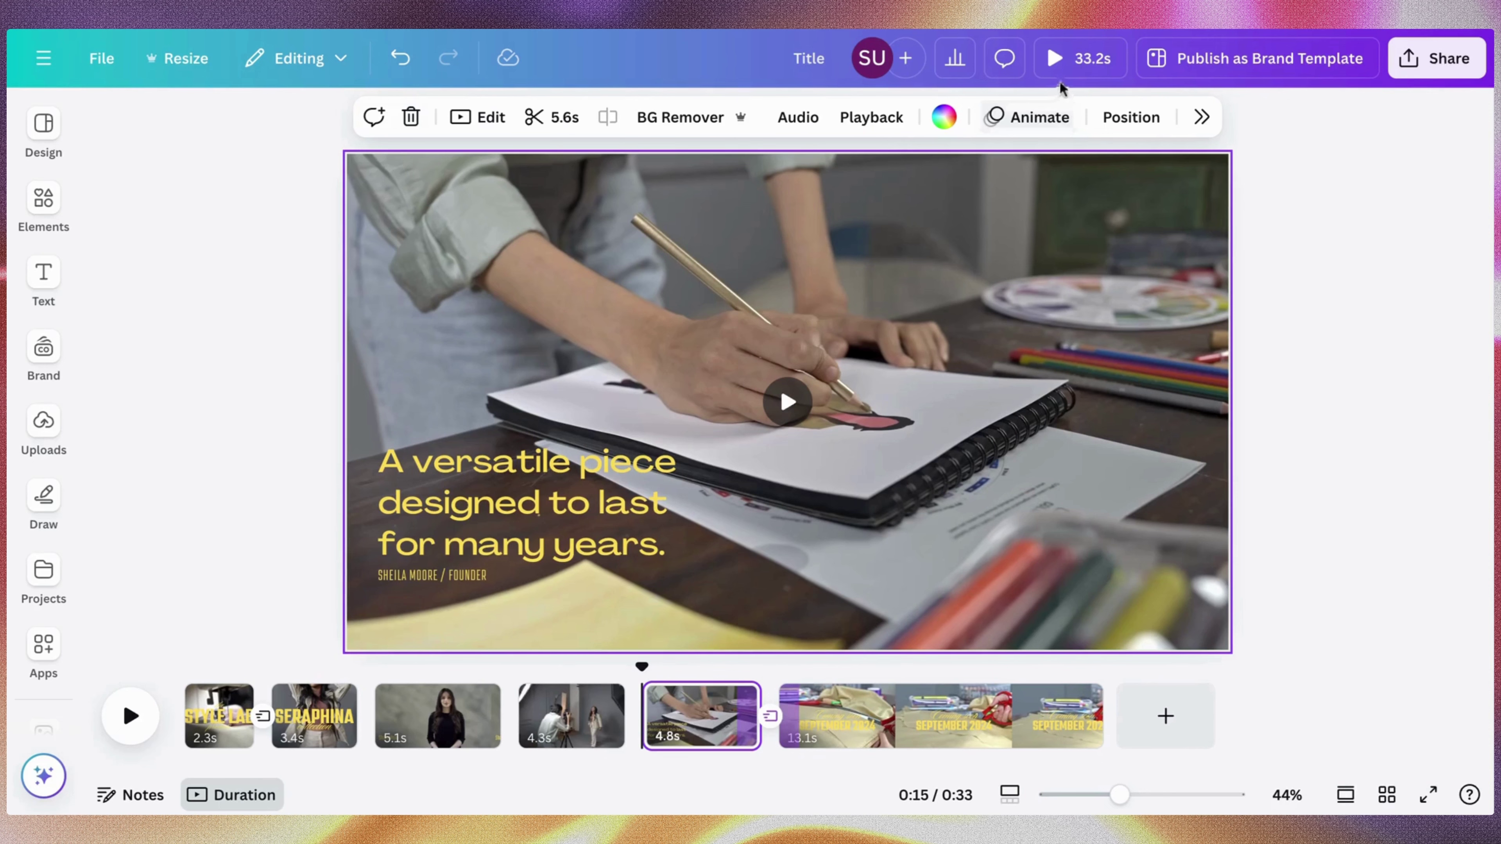
# Trim the closing SEPTEMBER 2024 page to 6.6 seconds and preview the video
pyautogui.click(879, 715)
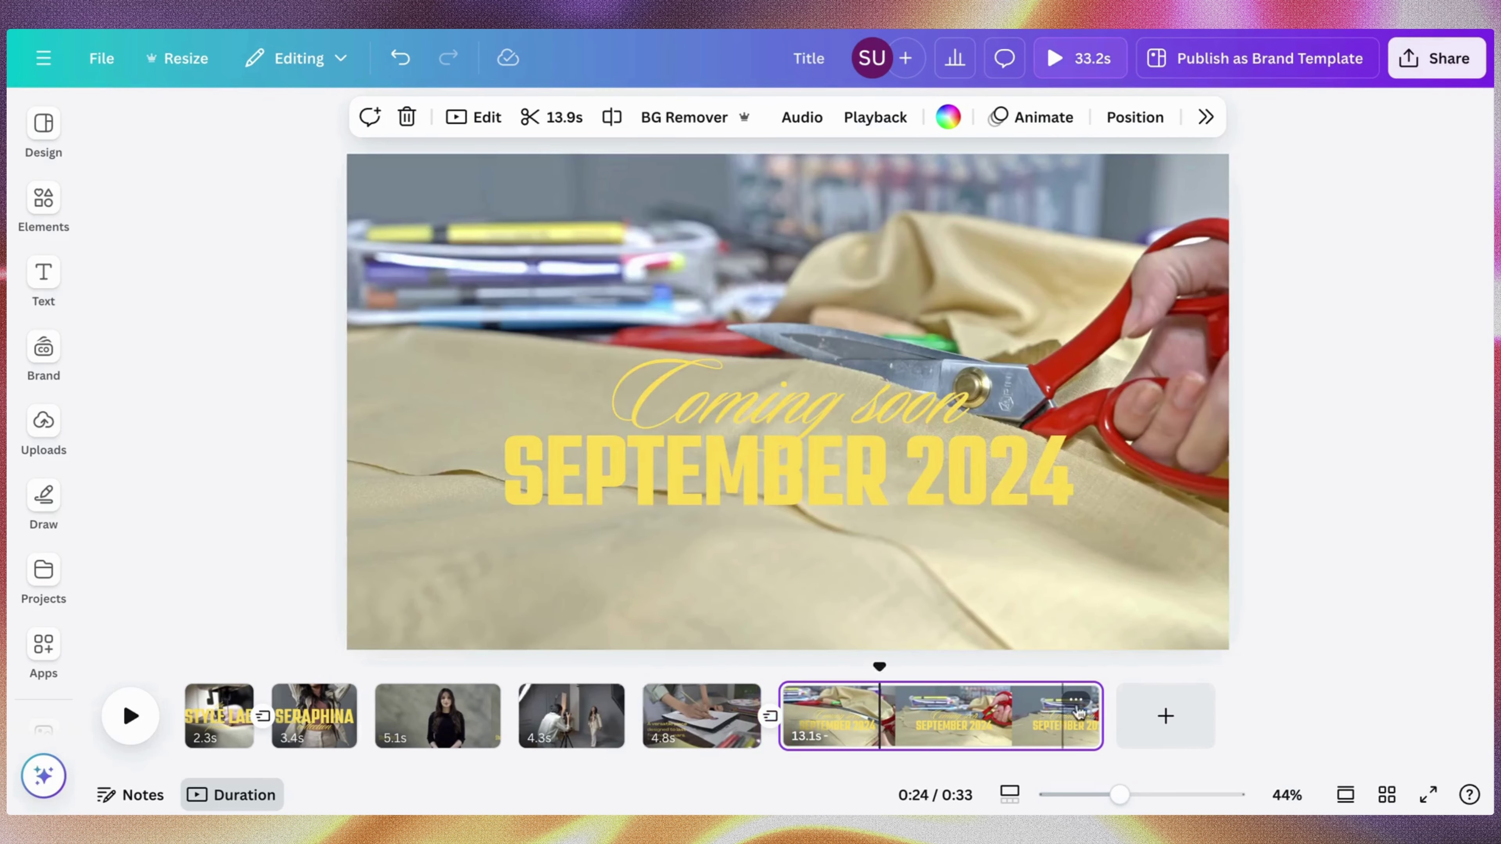
pyautogui.moveTo(1101, 707); pyautogui.dragTo(939, 731)
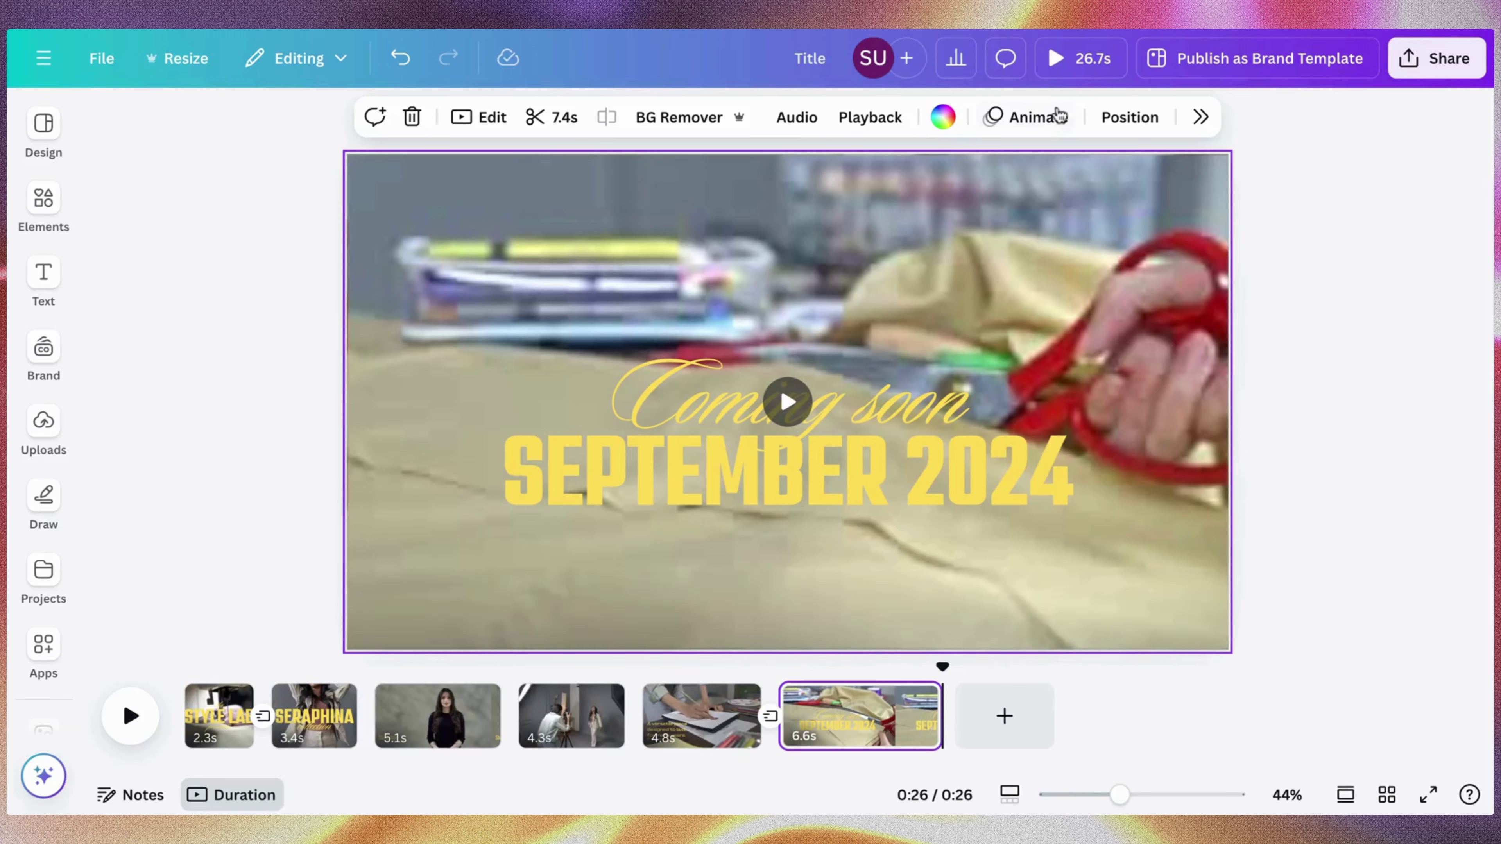
pyautogui.click(1070, 59)
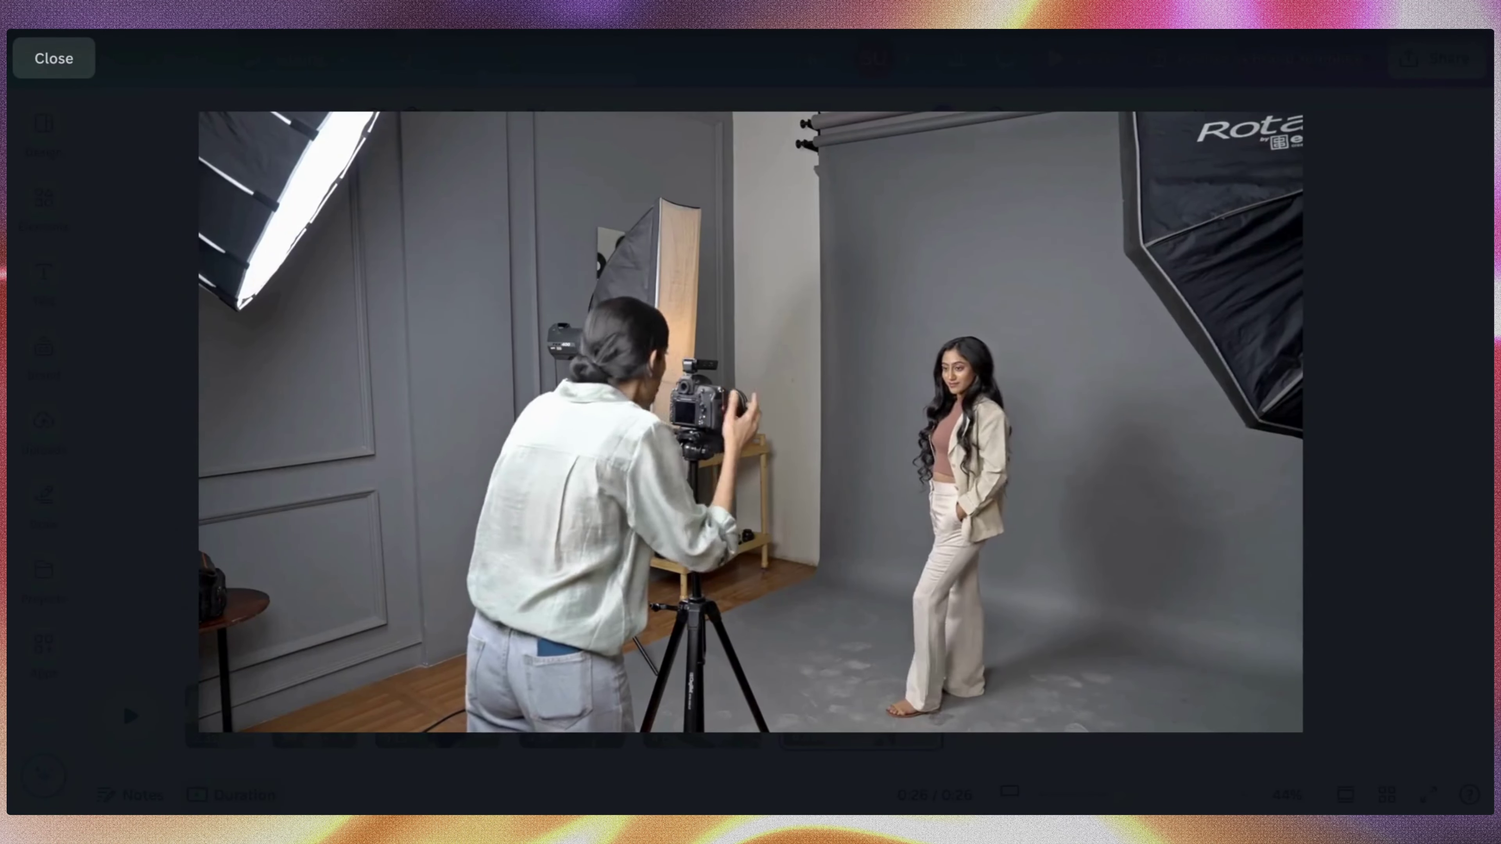
pyautogui.press('Escape')
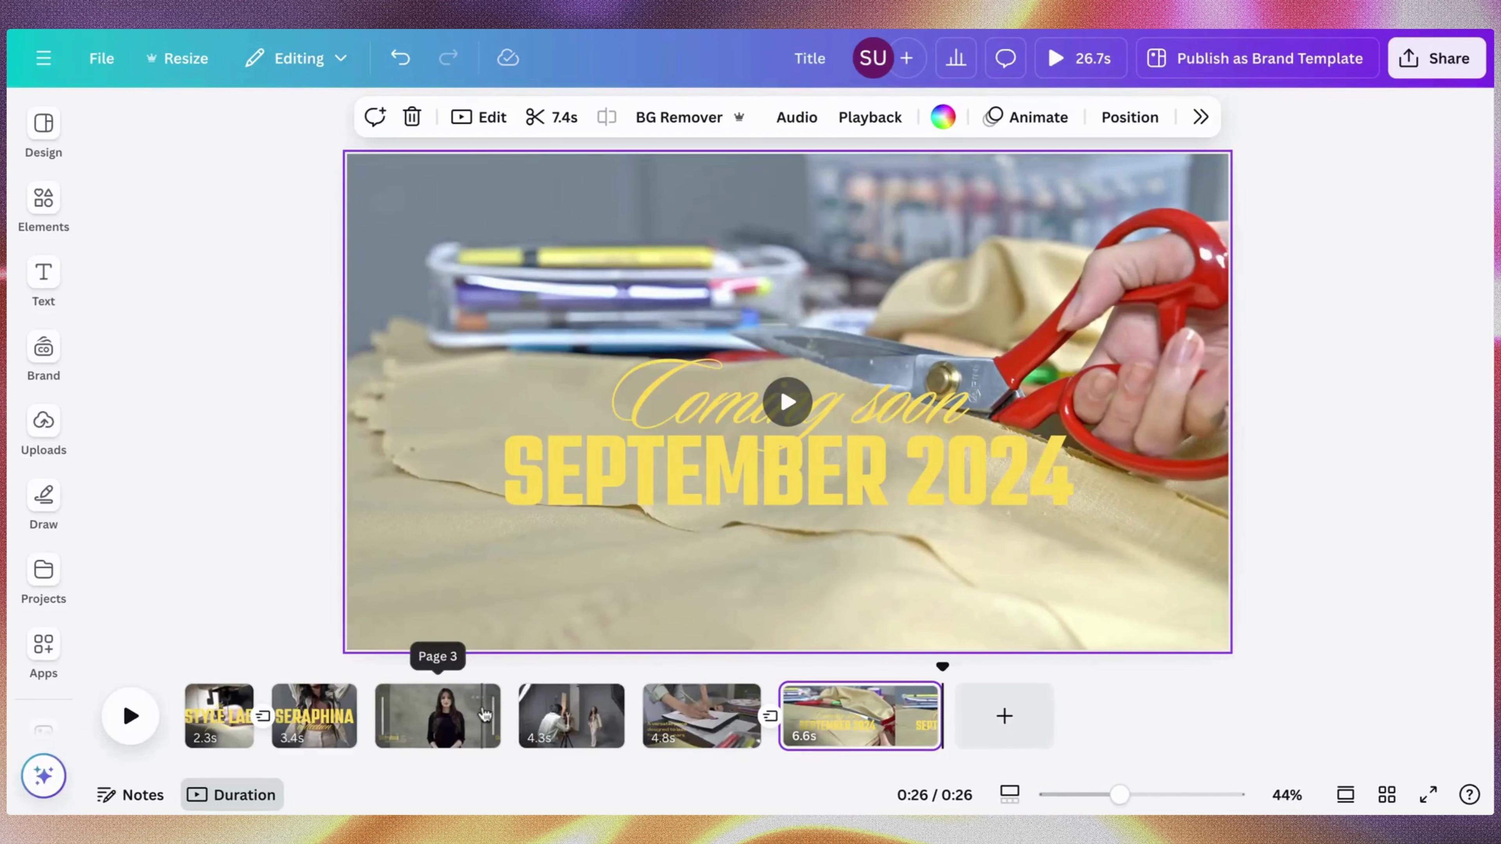
# Apply a Dissolve transition between the founder page and the photoshoot page
pyautogui.click(520, 735)
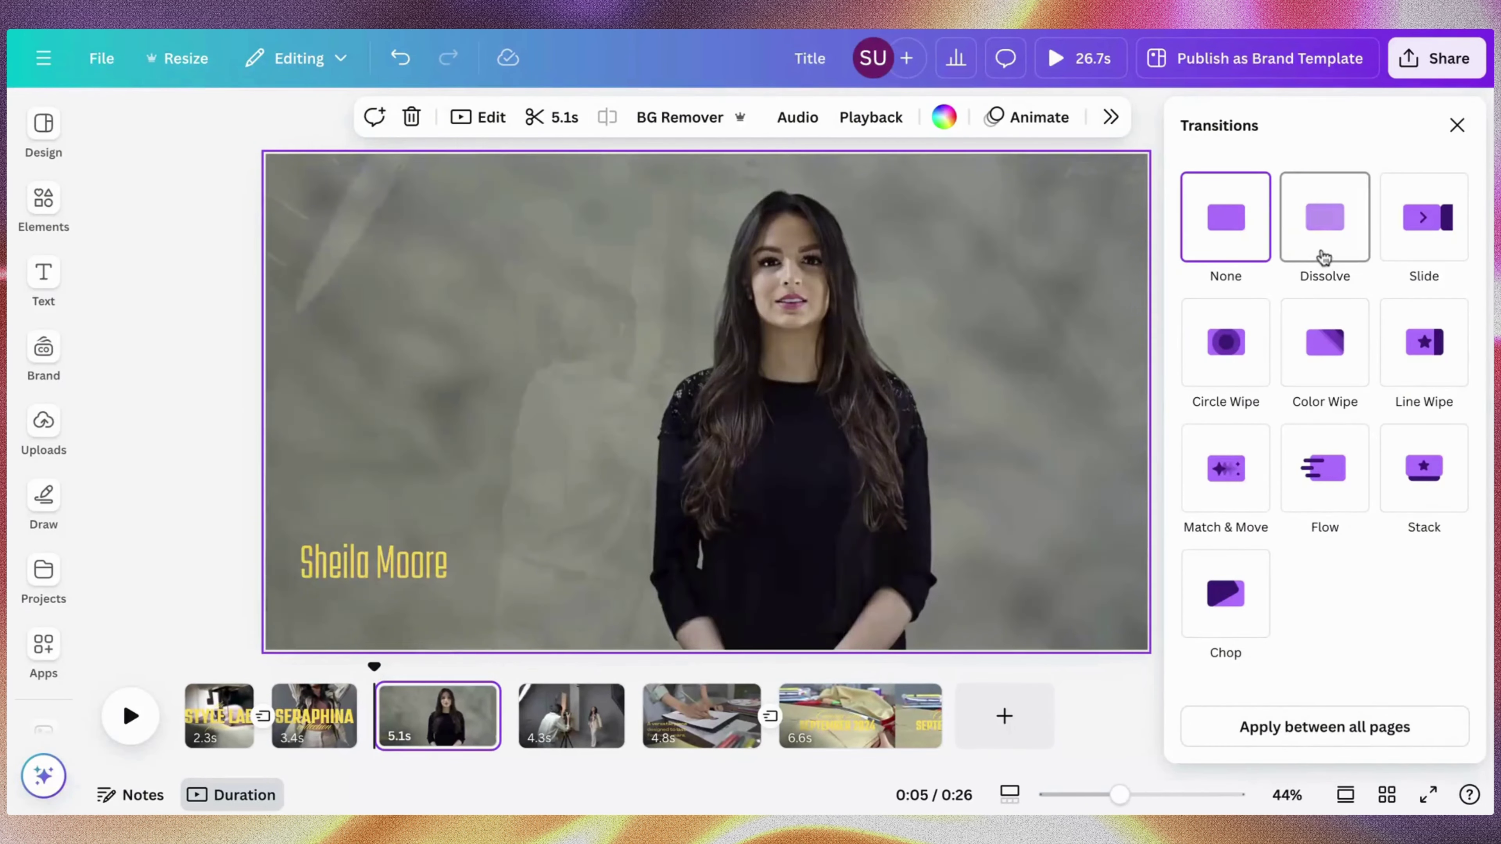
pyautogui.click(1323, 258)
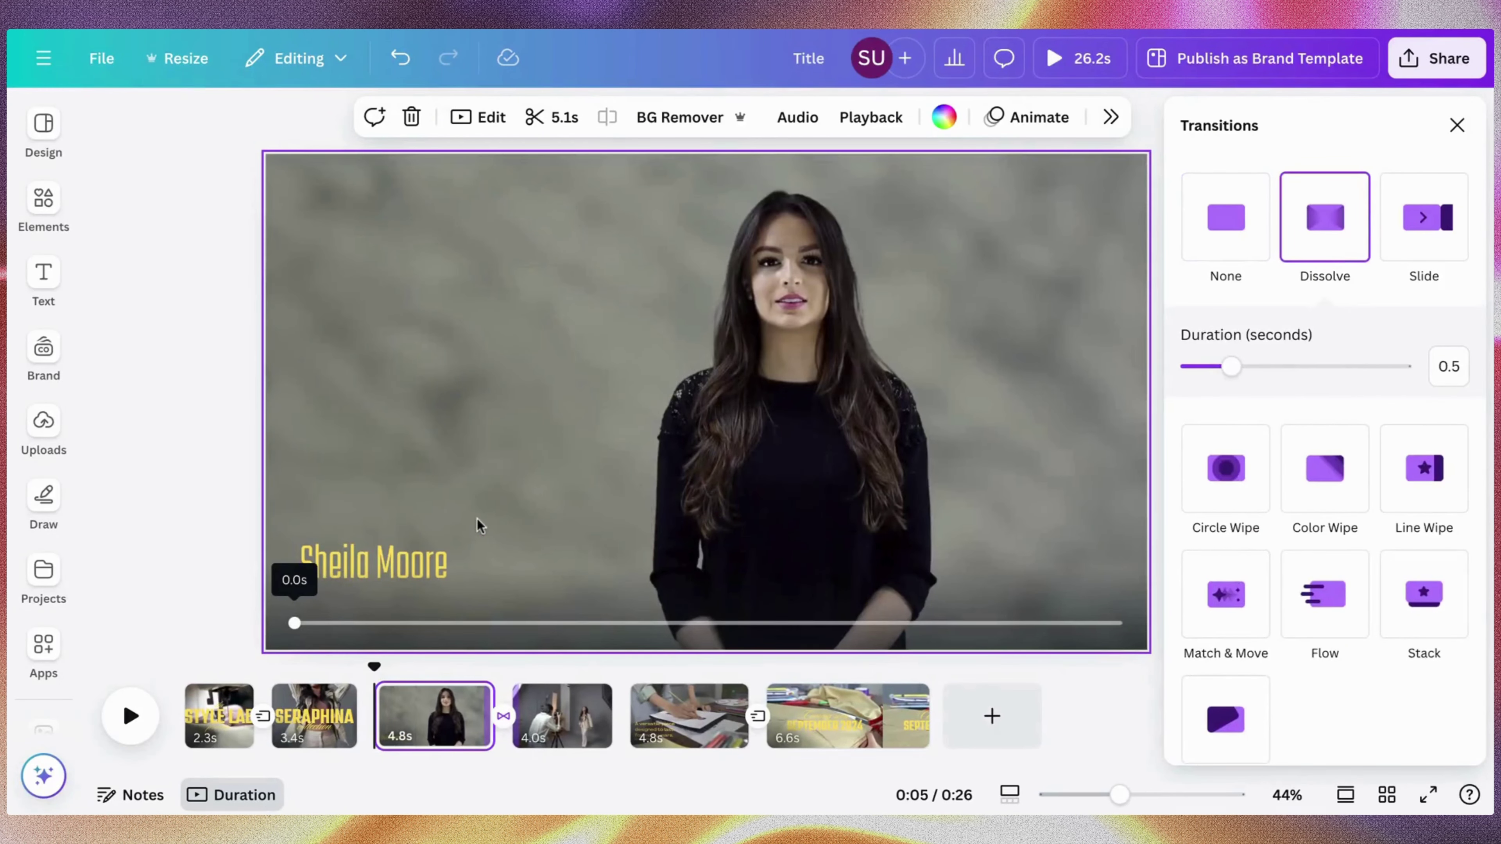
# Flip the founder page's background video horizontally and preview the video again
pyautogui.click(479, 525)
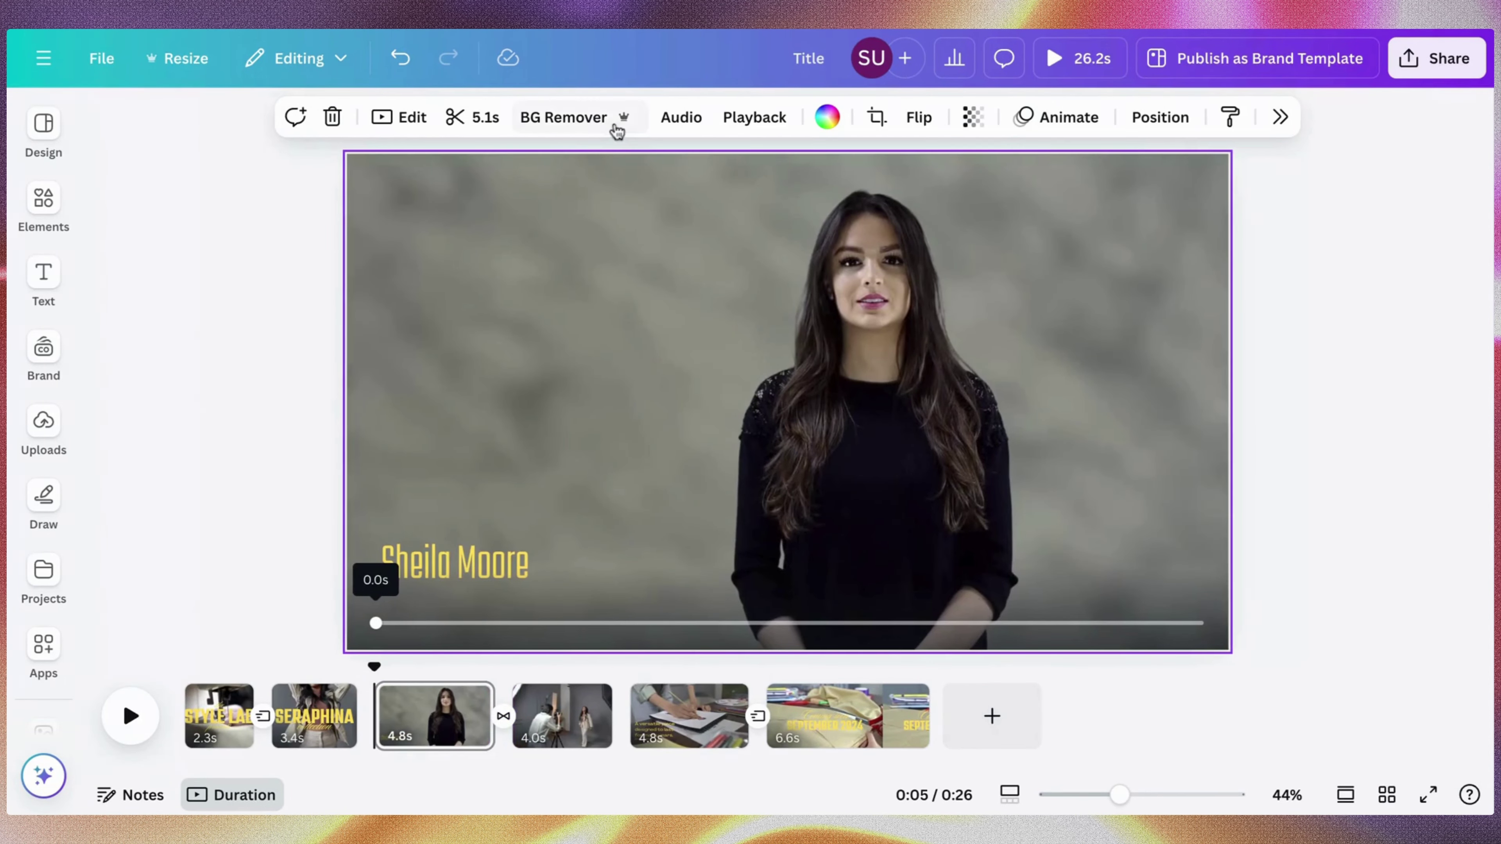
pyautogui.click(913, 124)
pyautogui.click(927, 167)
pyautogui.click(1223, 256)
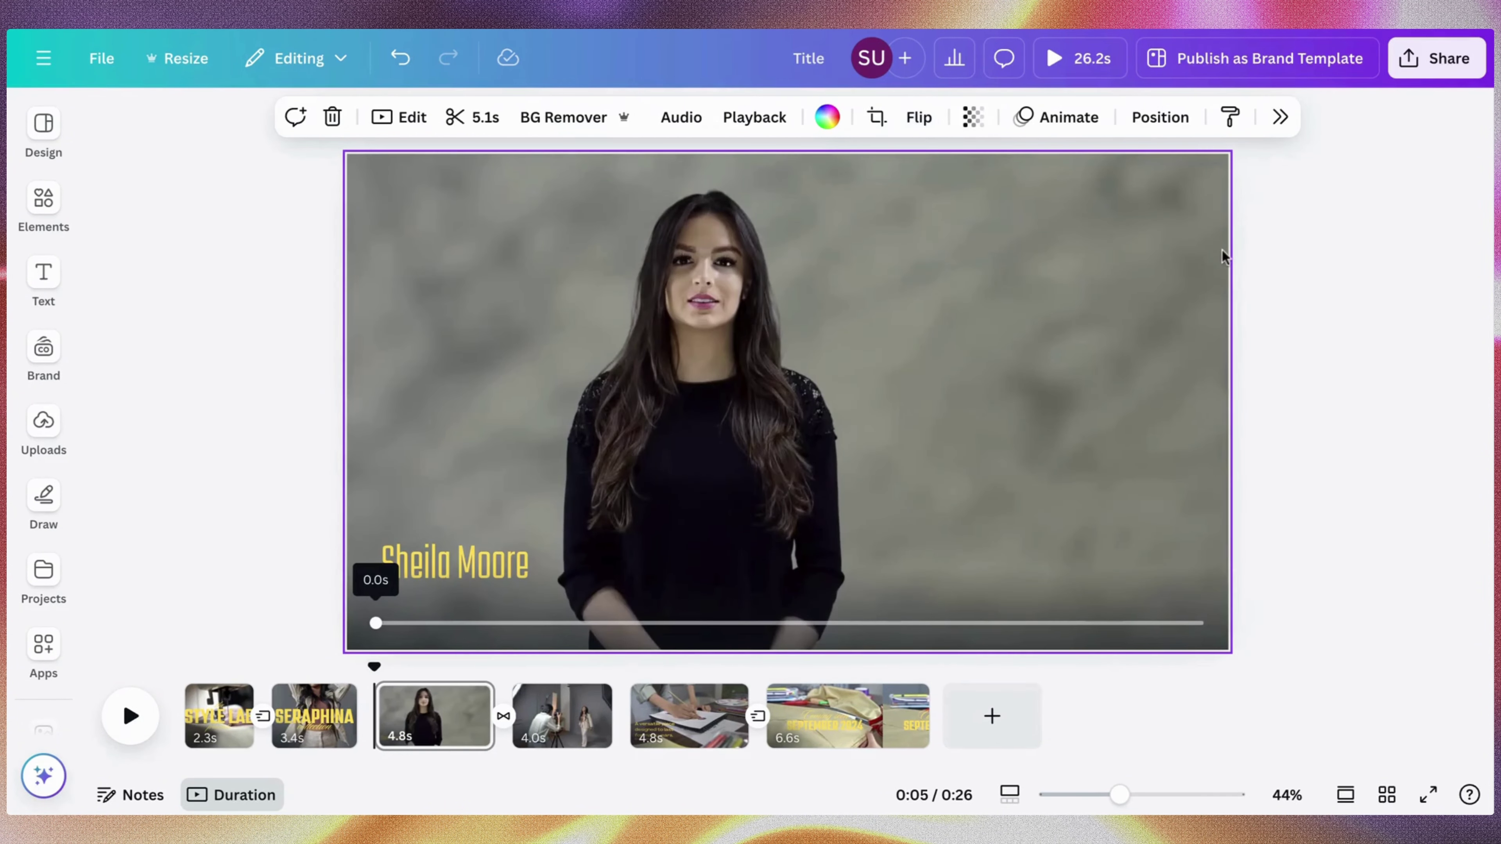
pyautogui.hotkey('ctrl', 'z')
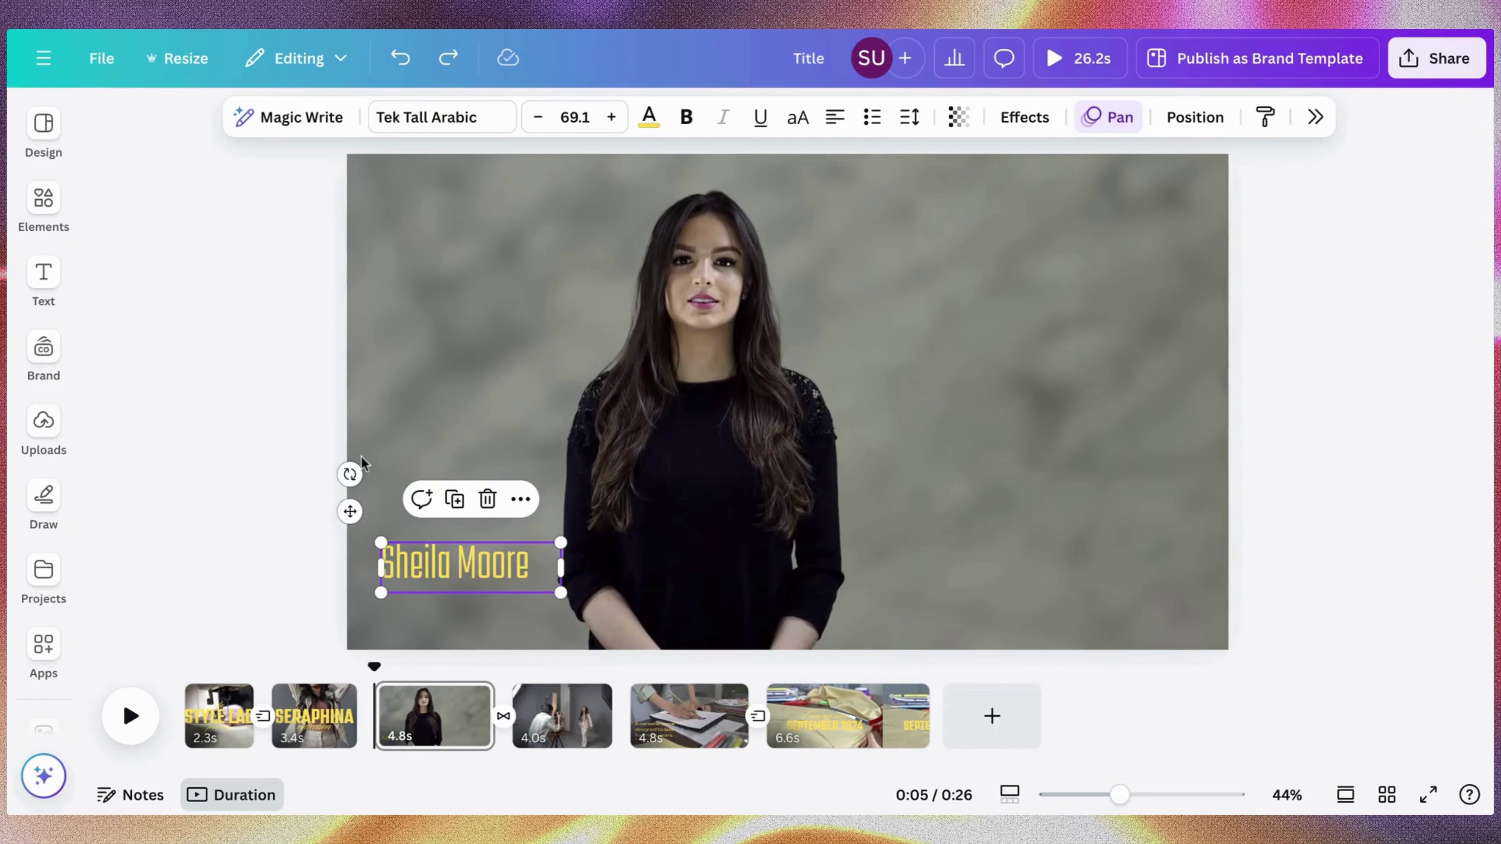
pyautogui.click(1073, 73)
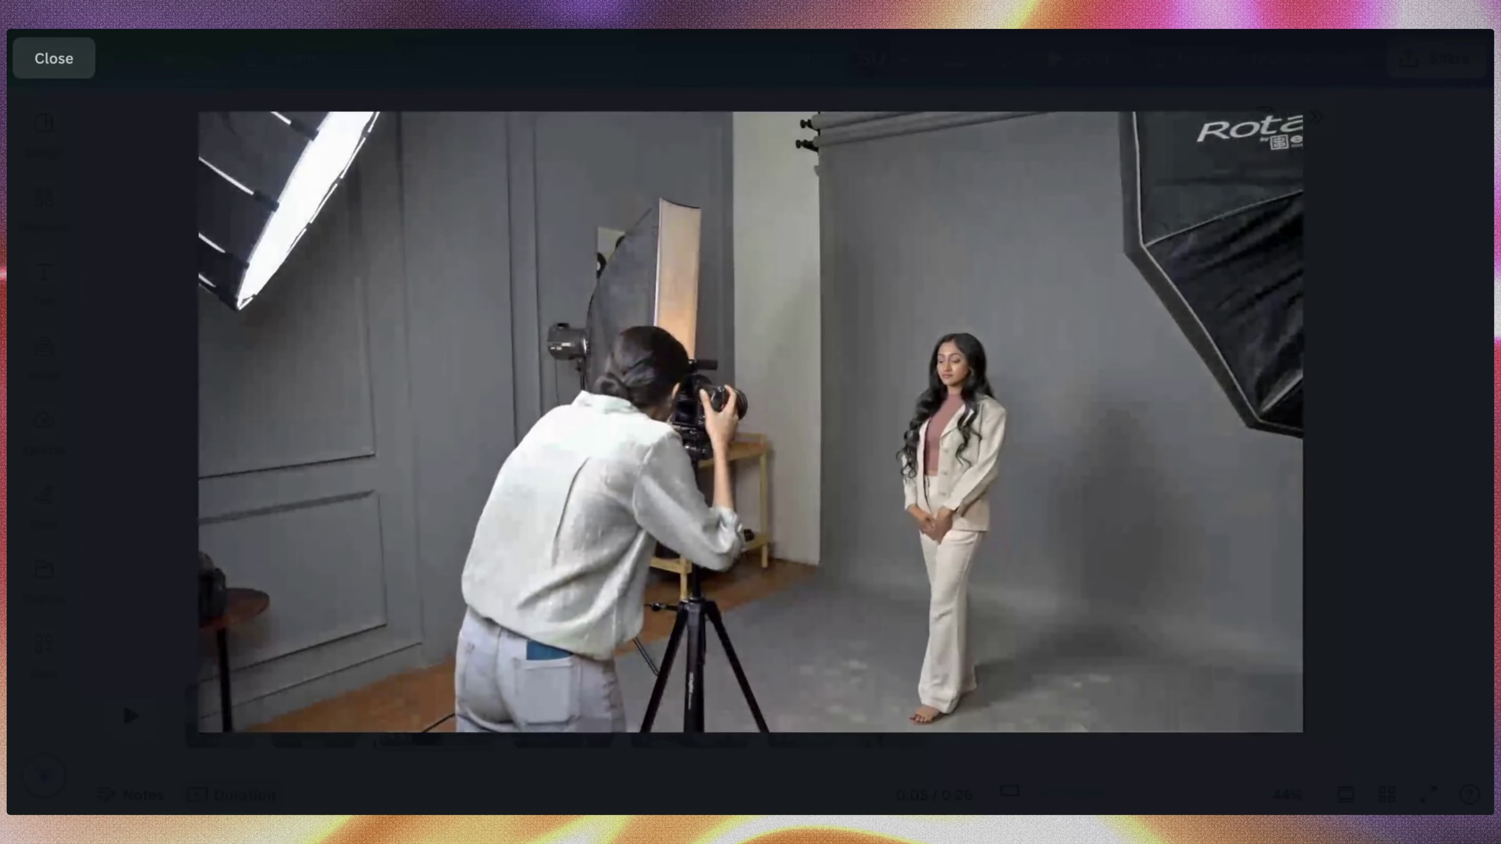
pyautogui.press('Escape')
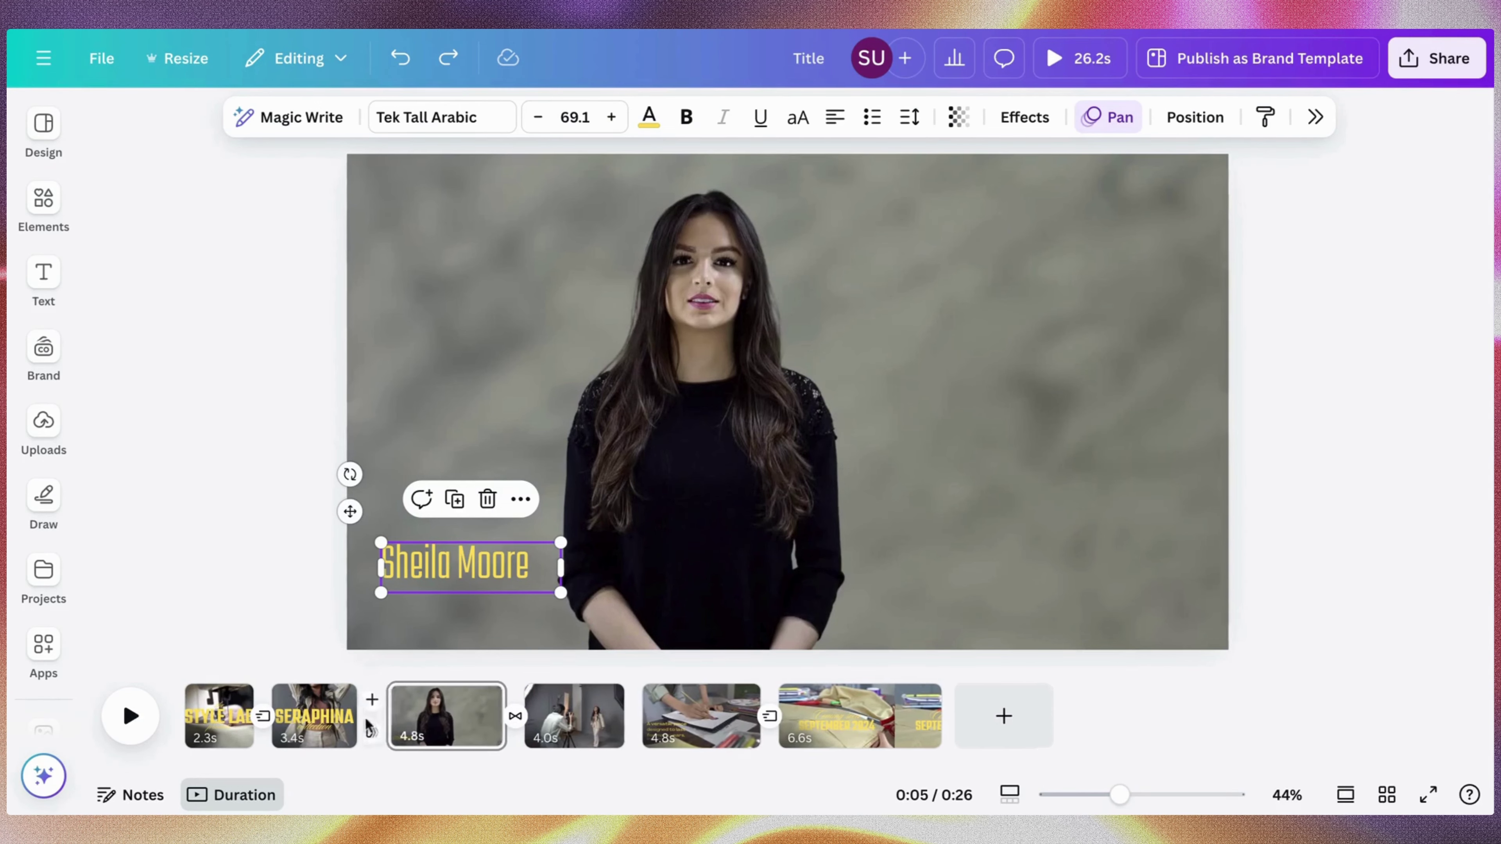
# Add a Dissolve transition between the SERAPHINA collection page and the founder page
pyautogui.click(379, 733)
pyautogui.click(1366, 238)
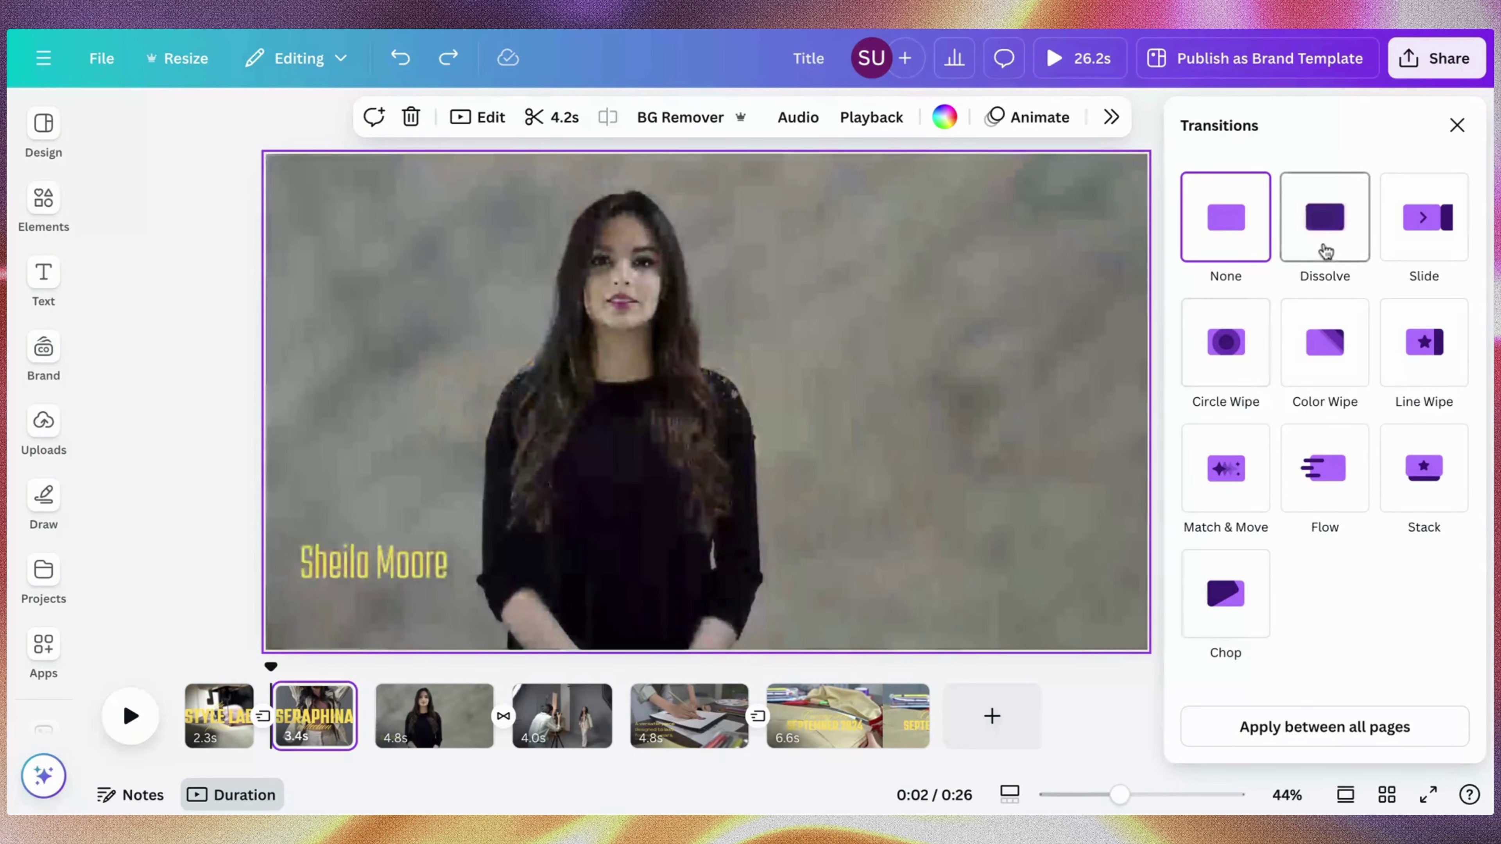
pyautogui.click(1323, 248)
pyautogui.click(1457, 125)
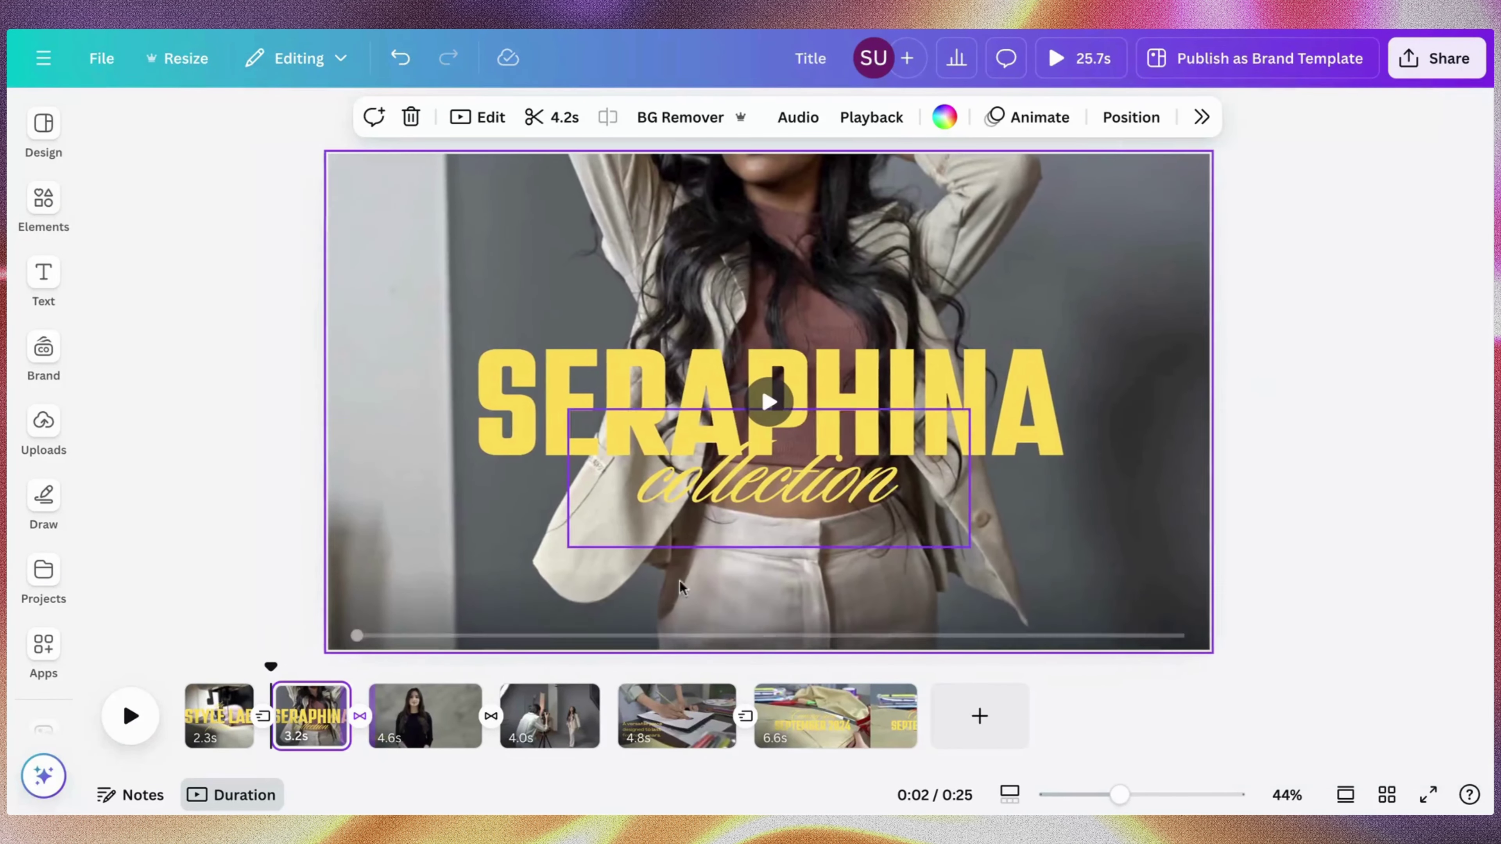
# Trim the SERAPHINA collection page to 2.0 seconds and check the start of the founder page
pyautogui.click(271, 674)
pyautogui.click(297, 719)
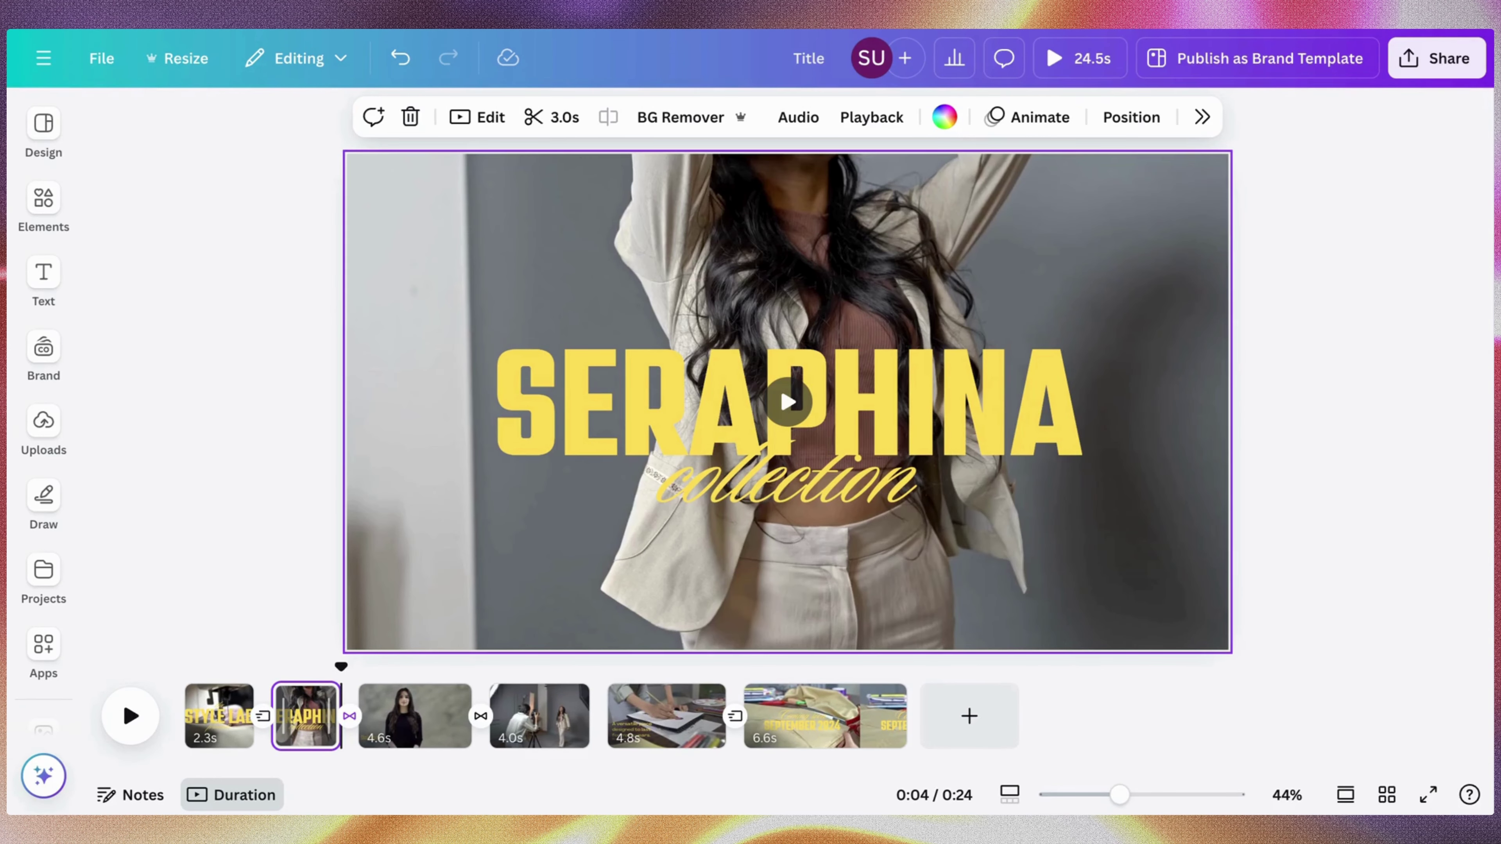
pyautogui.moveTo(344, 669); pyautogui.dragTo(392, 708)
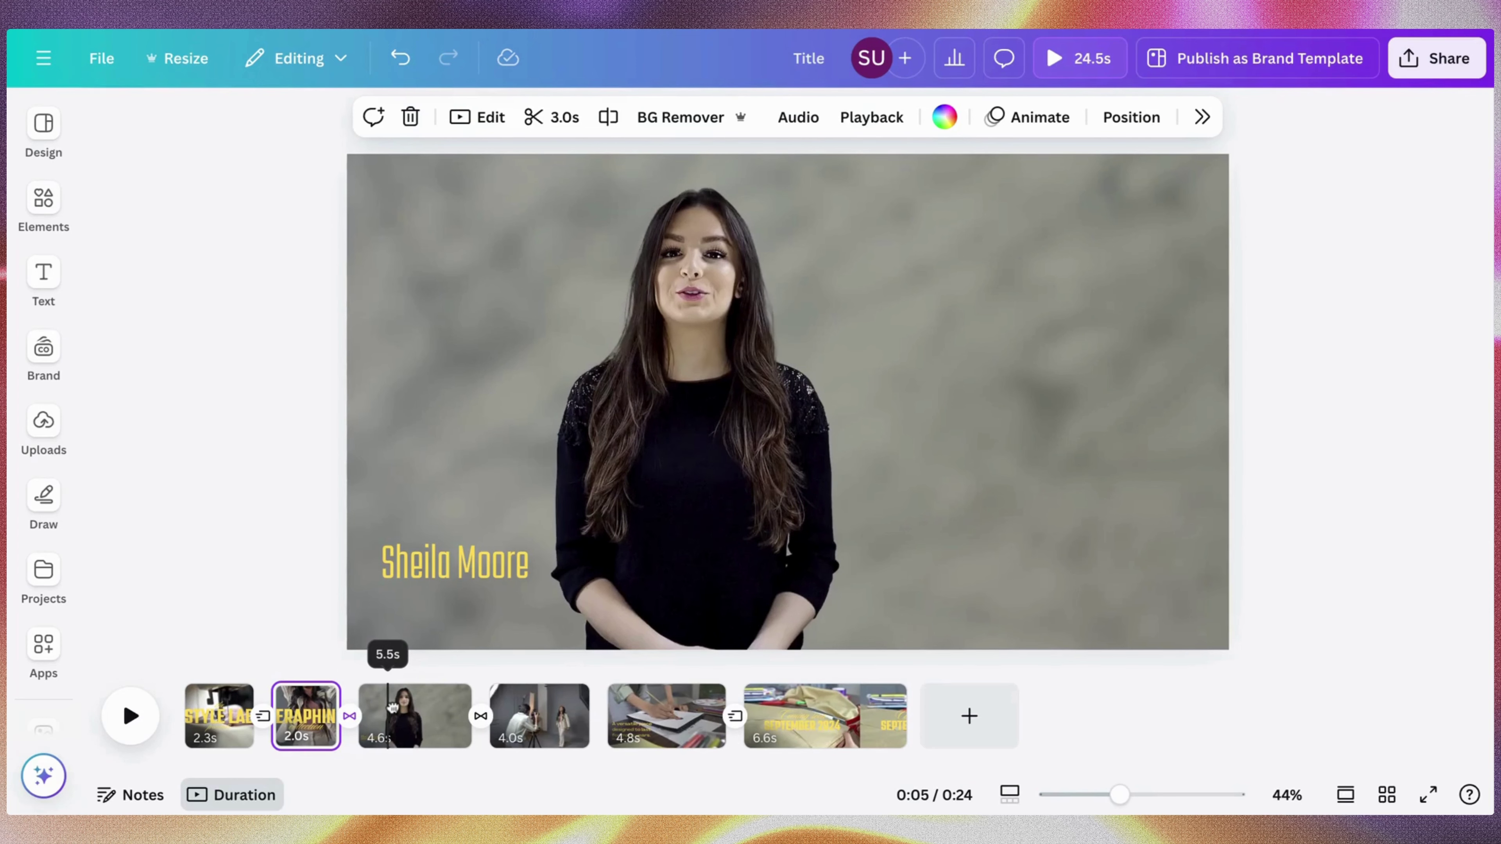
pyautogui.moveTo(392, 708); pyautogui.dragTo(416, 704)
# Detach the photoshoot video from its page background and move it onto the founder page
pyautogui.click(517, 717)
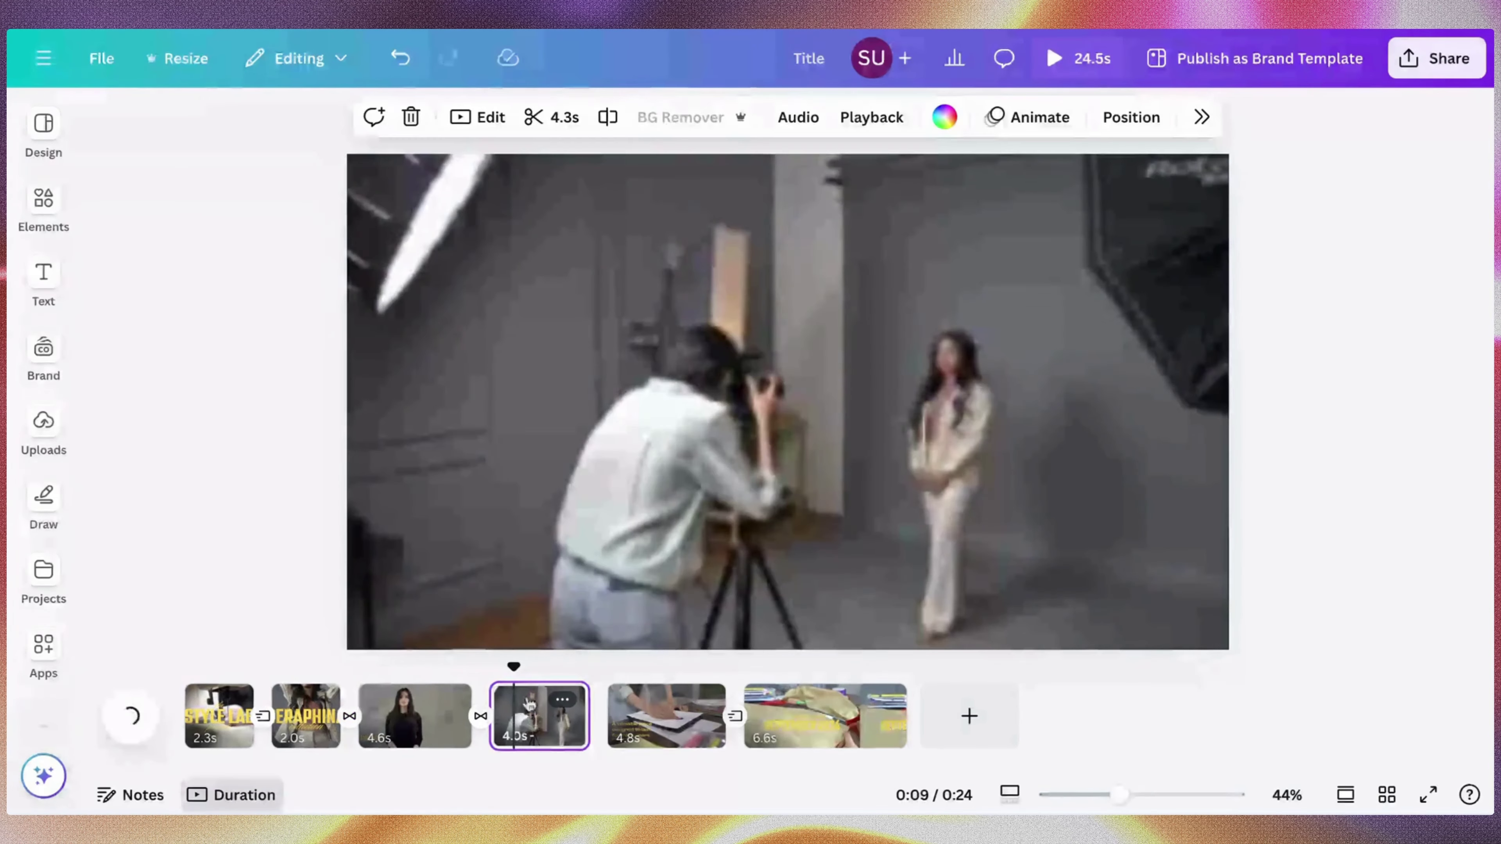
pyautogui.rightClick(711, 471)
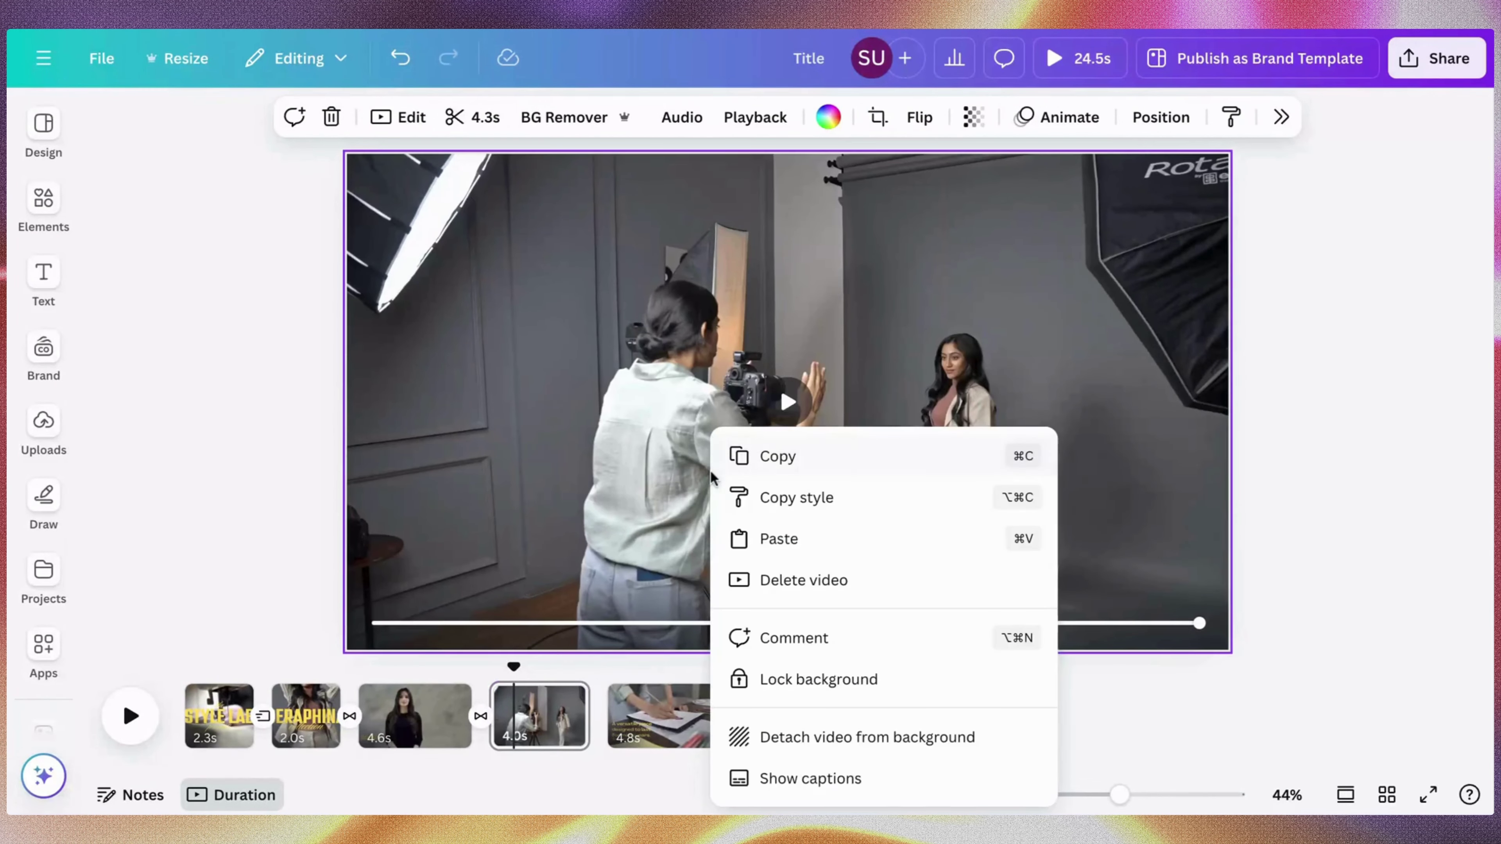
pyautogui.click(738, 734)
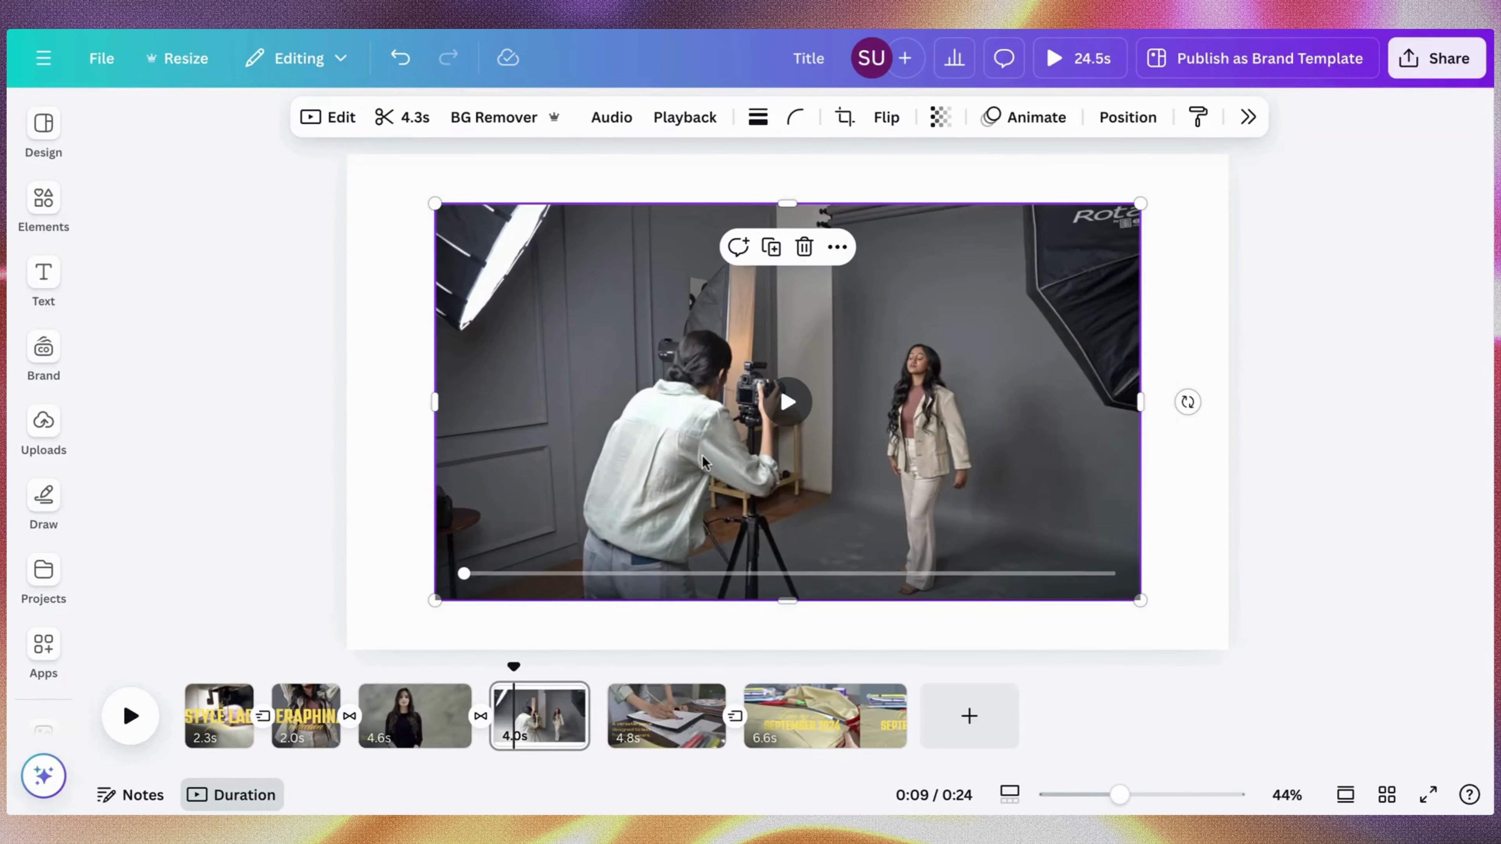
pyautogui.moveTo(701, 454); pyautogui.dragTo(455, 716)
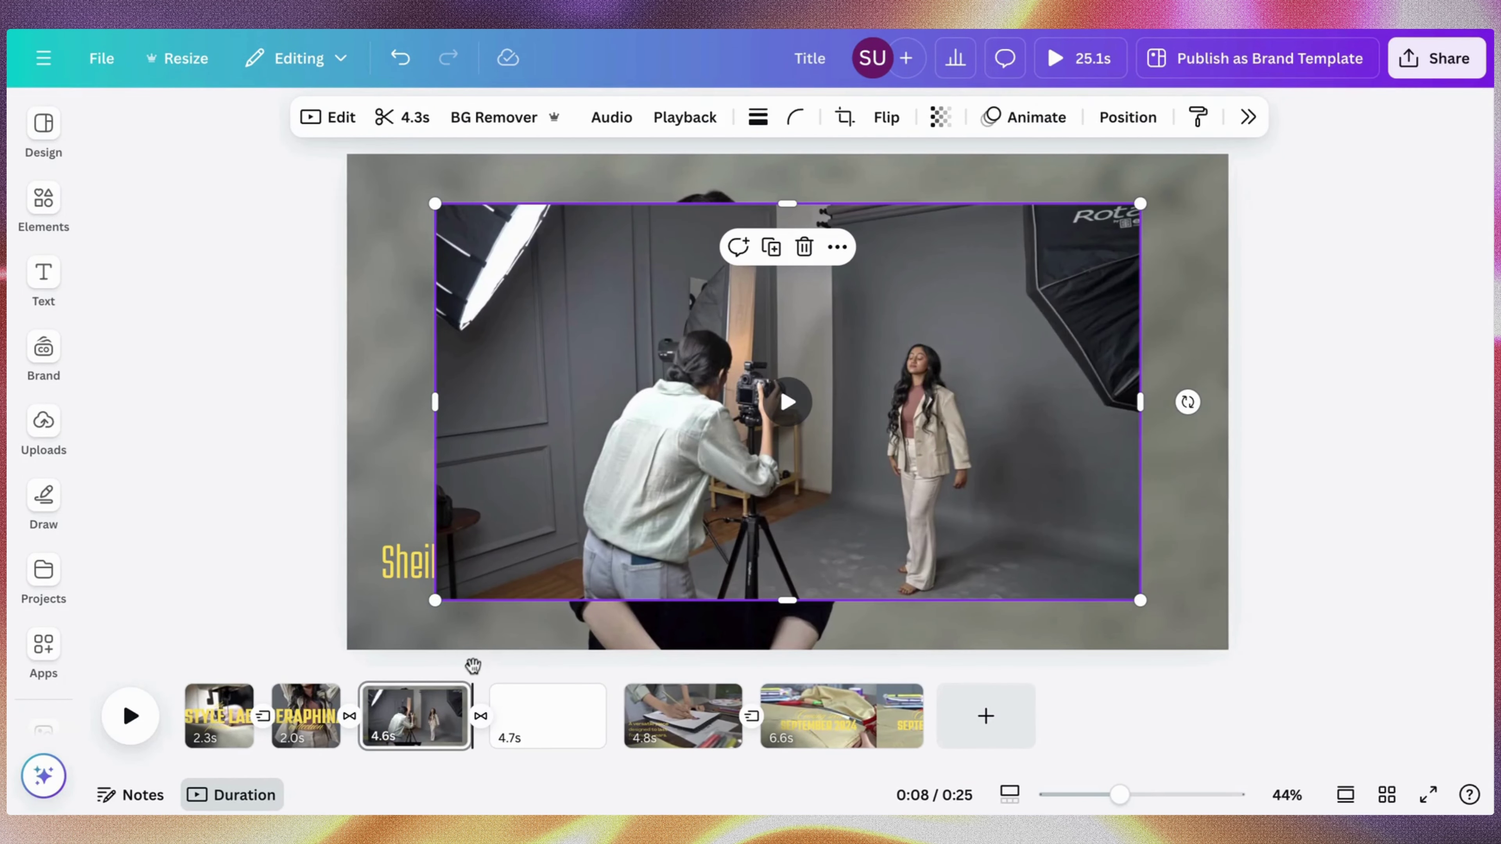
# Split the founder page so that its first part lasts 1.3 seconds
pyautogui.moveTo(473, 667); pyautogui.dragTo(391, 699)
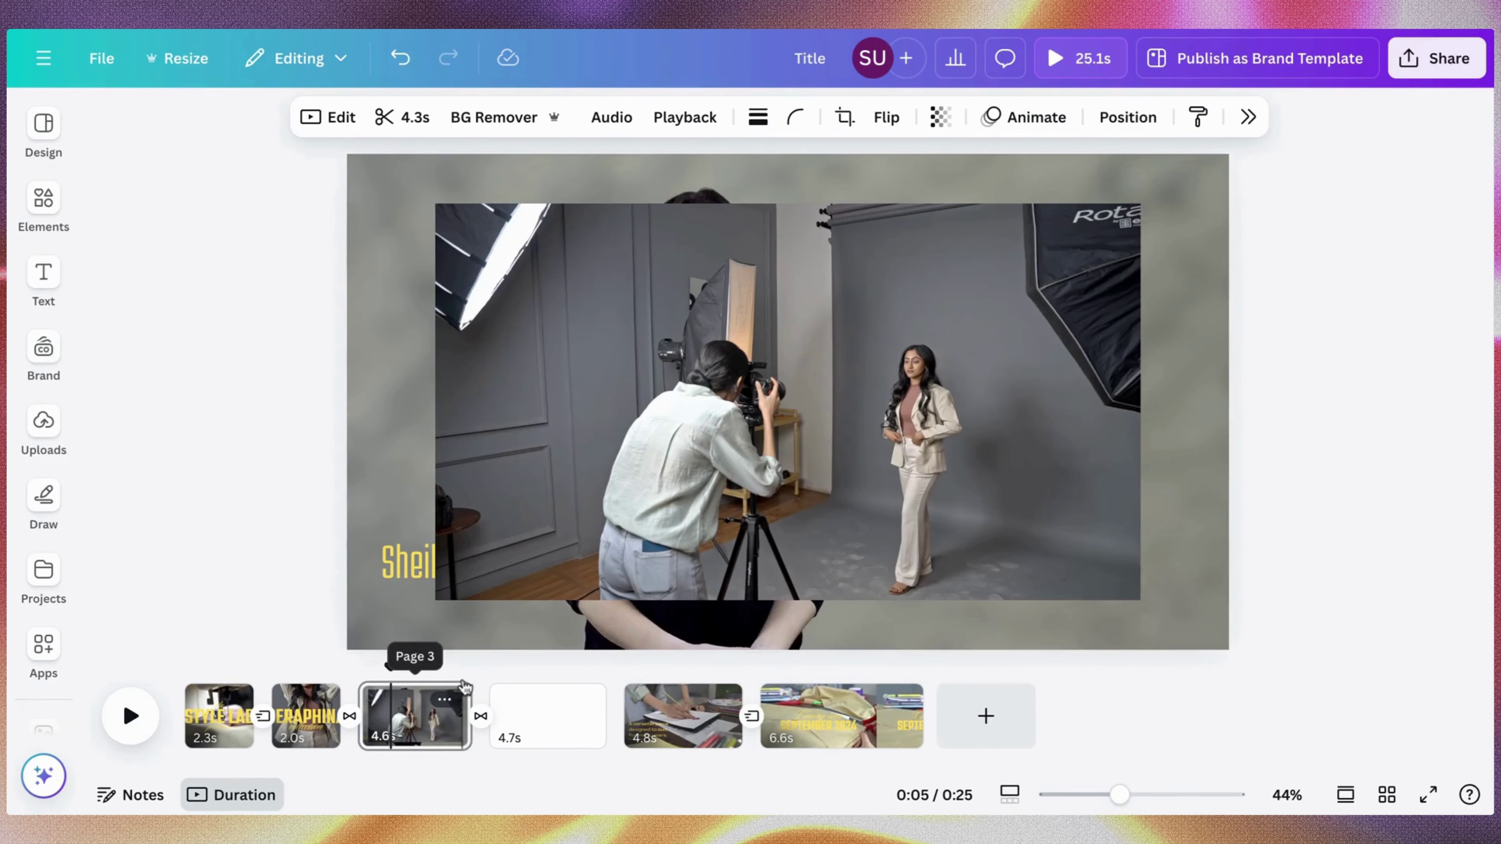
pyautogui.click(446, 701)
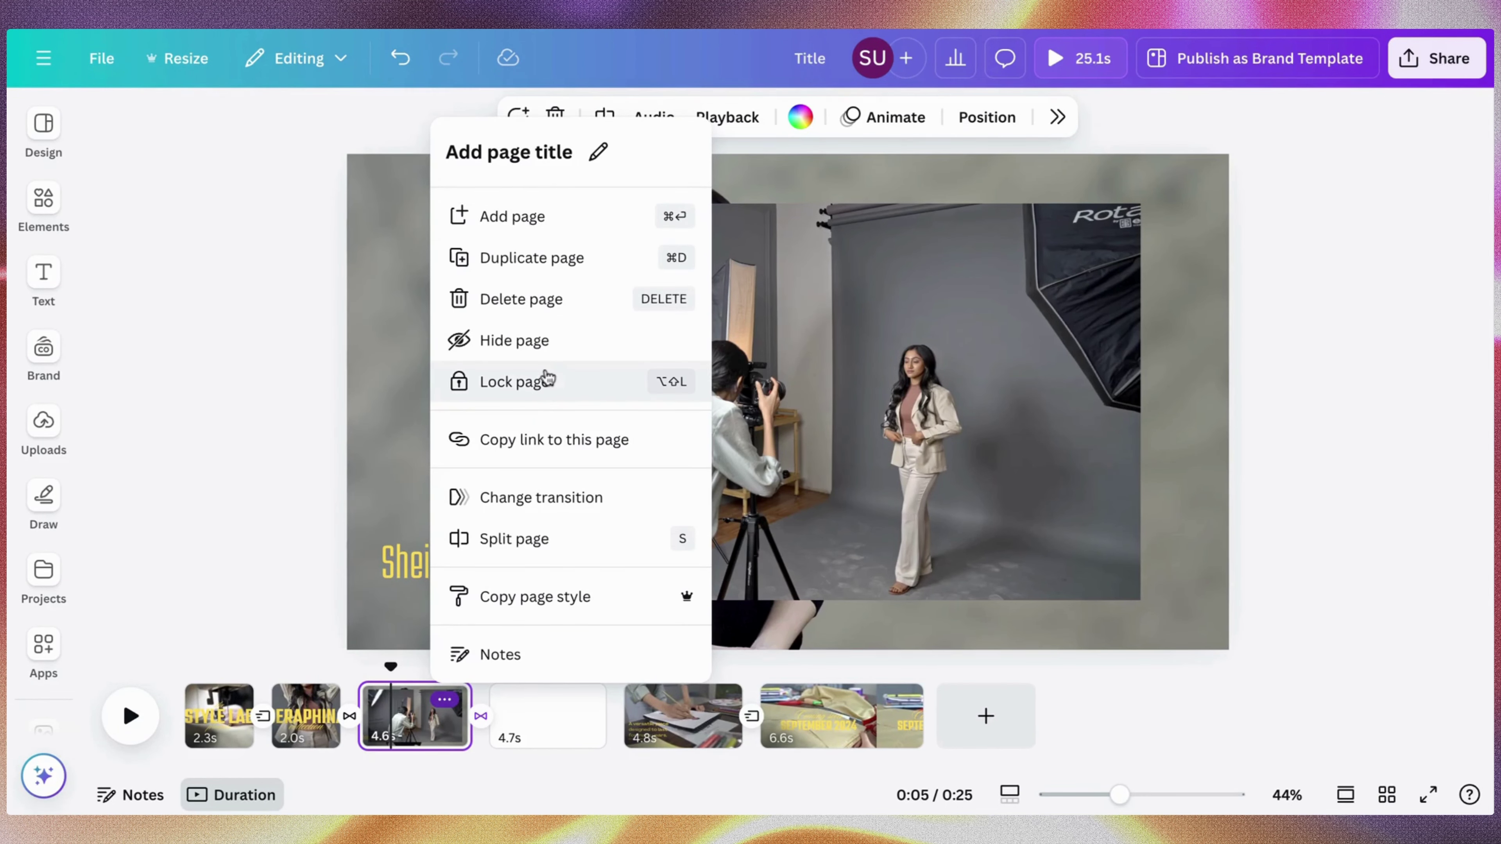
pyautogui.click(535, 537)
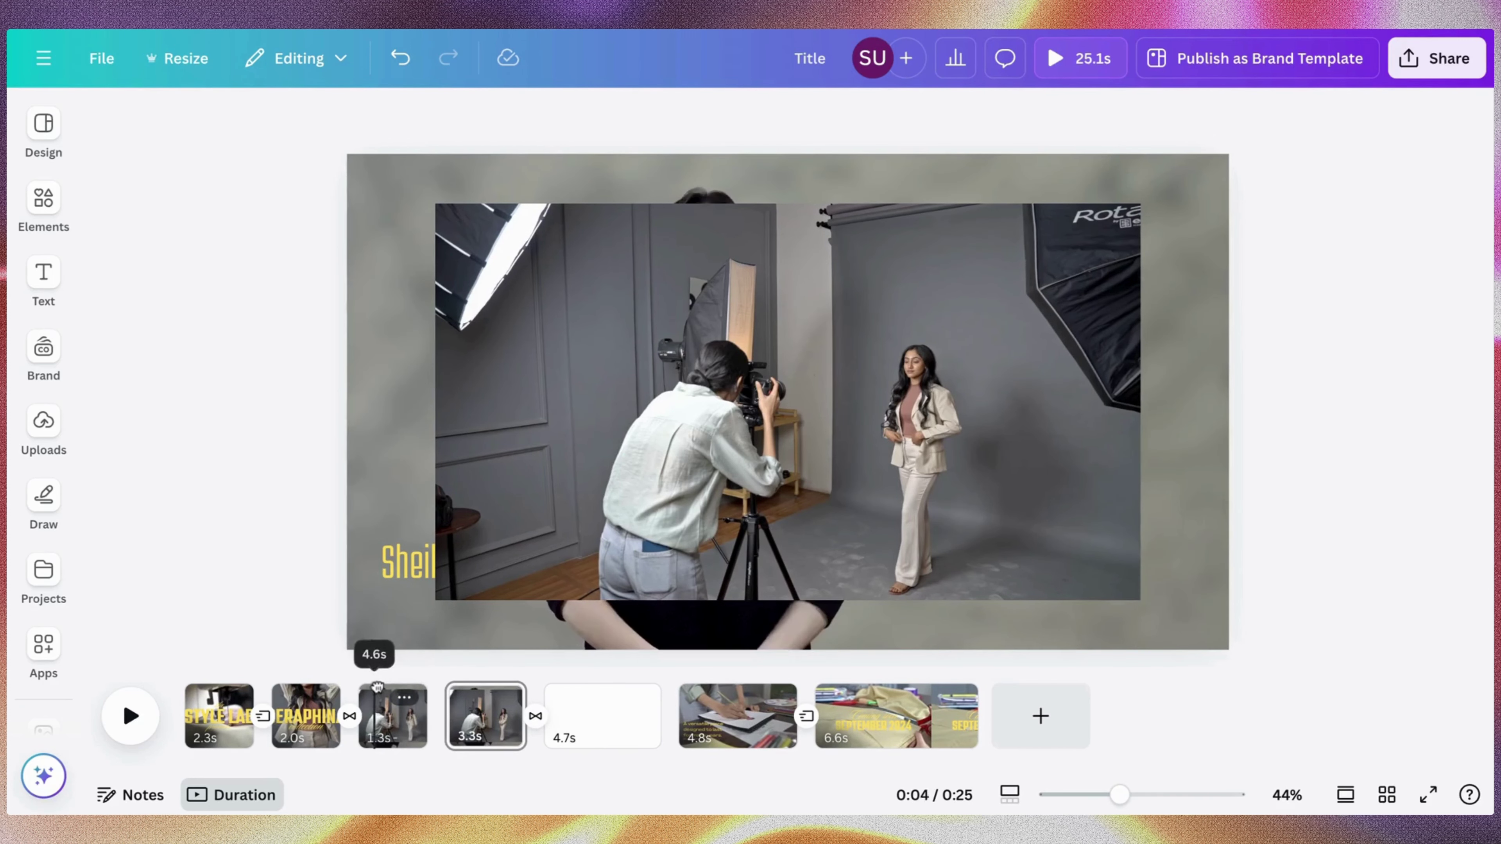
# Delete the overlaid photoshoot video from the 1.3-second founder page
pyautogui.click(394, 674)
pyautogui.click(596, 475)
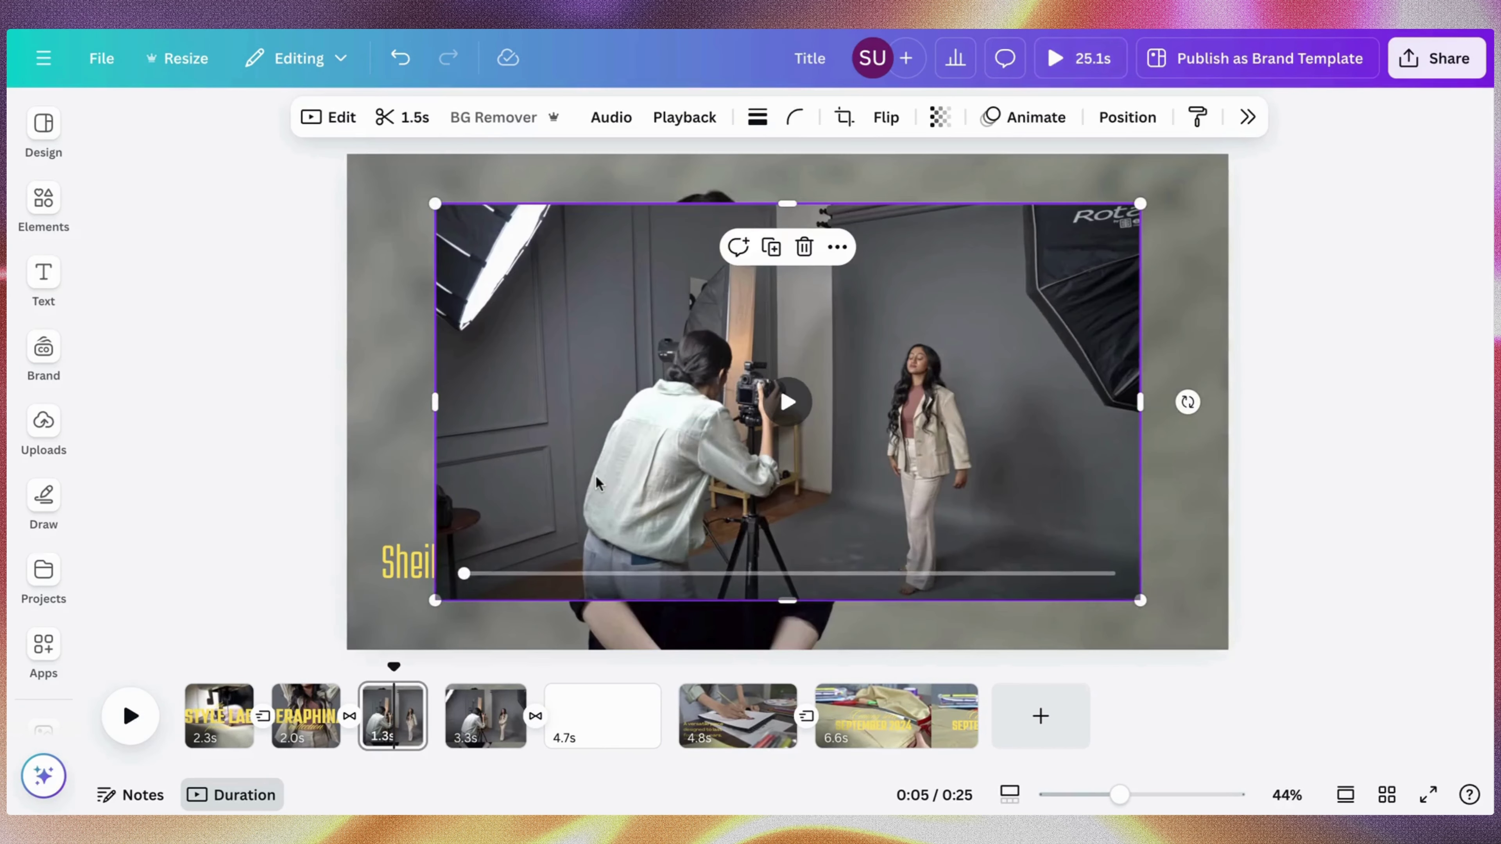
pyautogui.press('Delete')
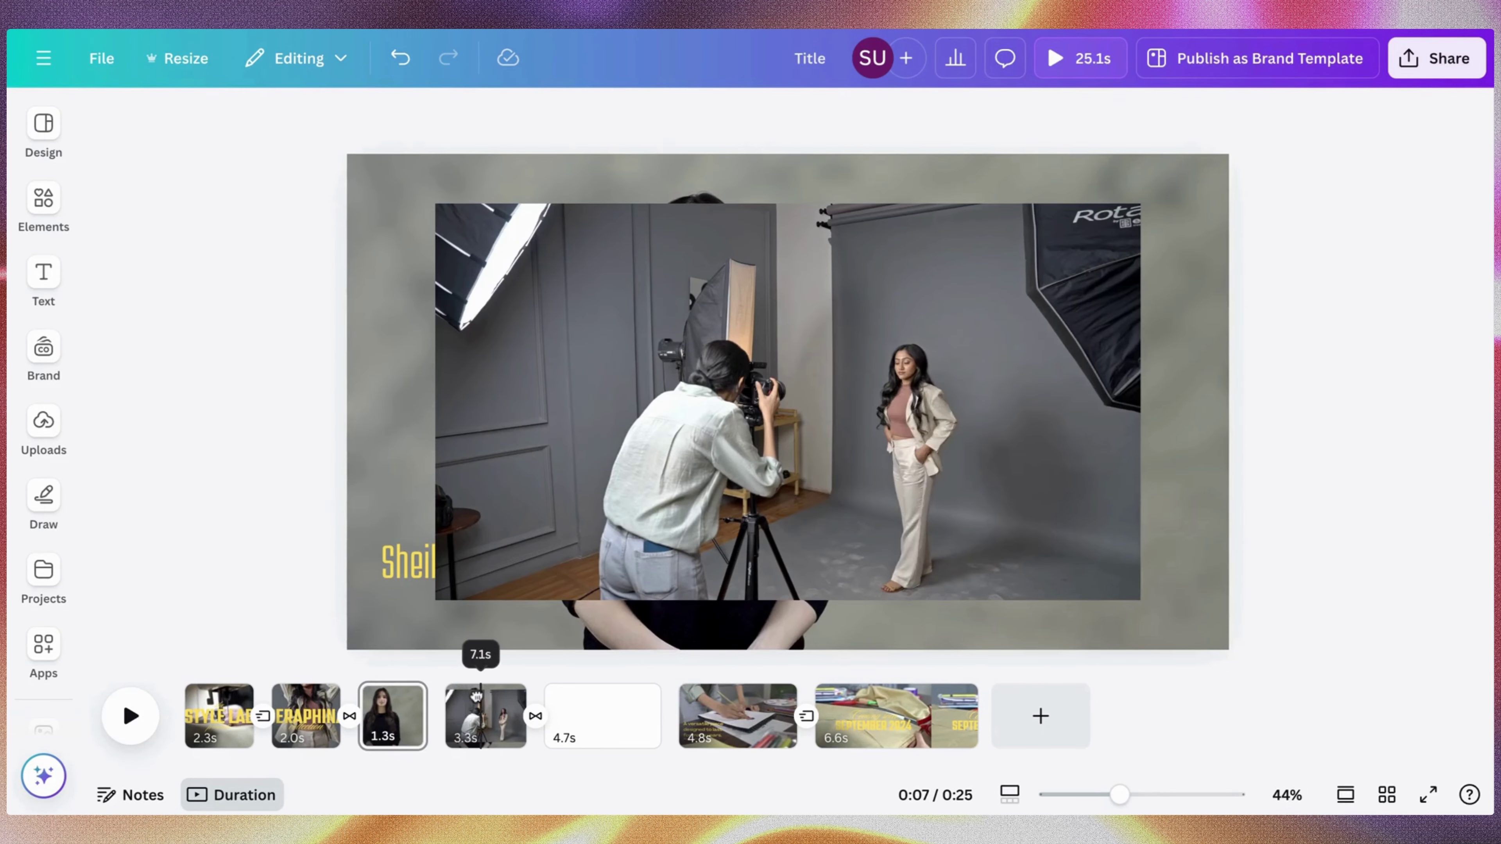
# Align the photoshoot video with the page corner on the second founder page and enlarge it to fill the page at 1,920 × 1,080
pyautogui.click(496, 463)
pyautogui.moveTo(495, 462); pyautogui.dragTo(407, 415)
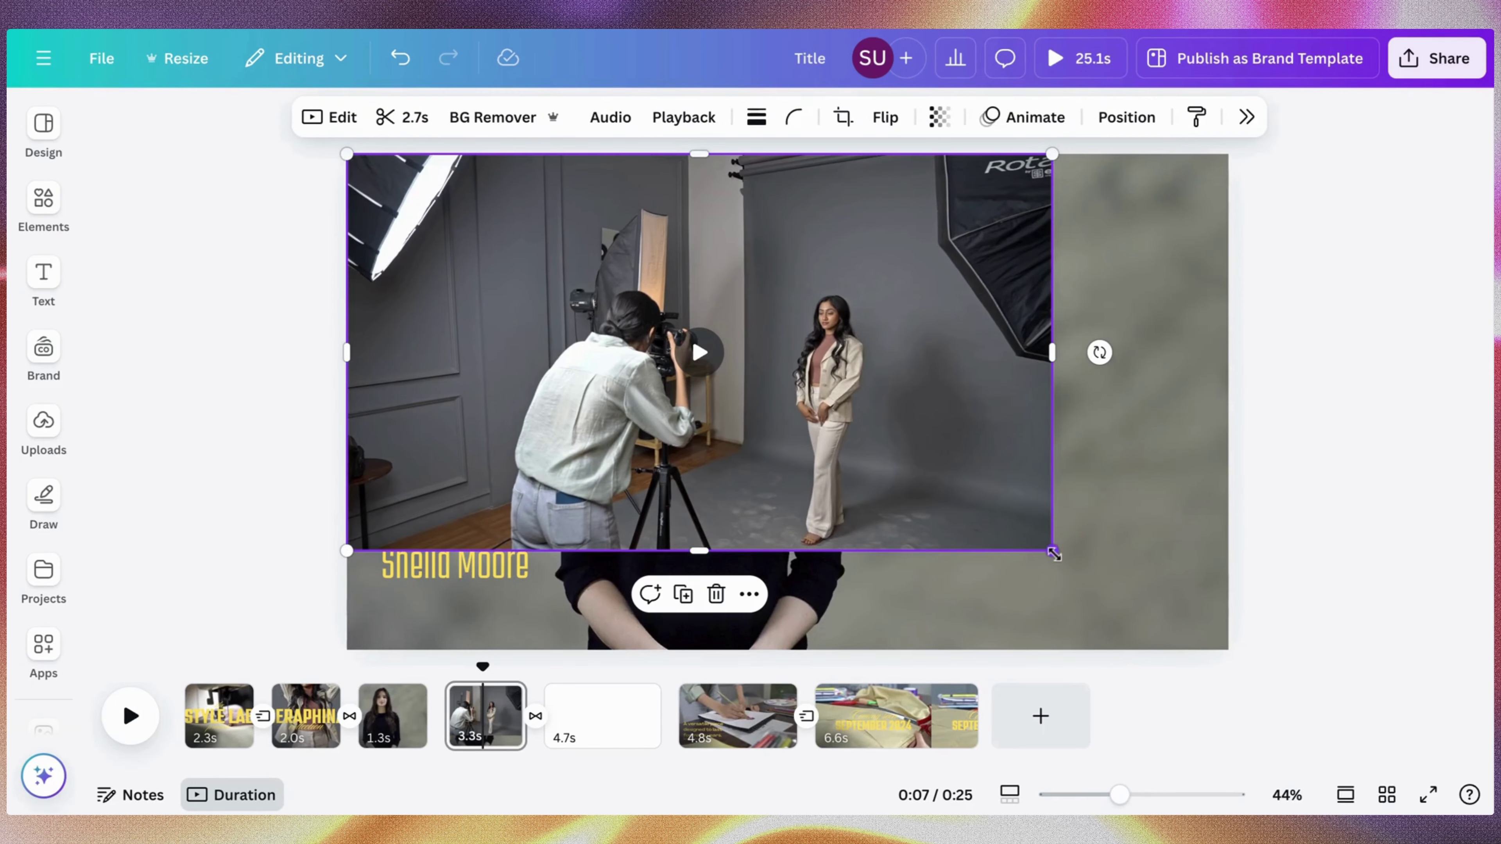
pyautogui.moveTo(1058, 552); pyautogui.dragTo(1225, 656)
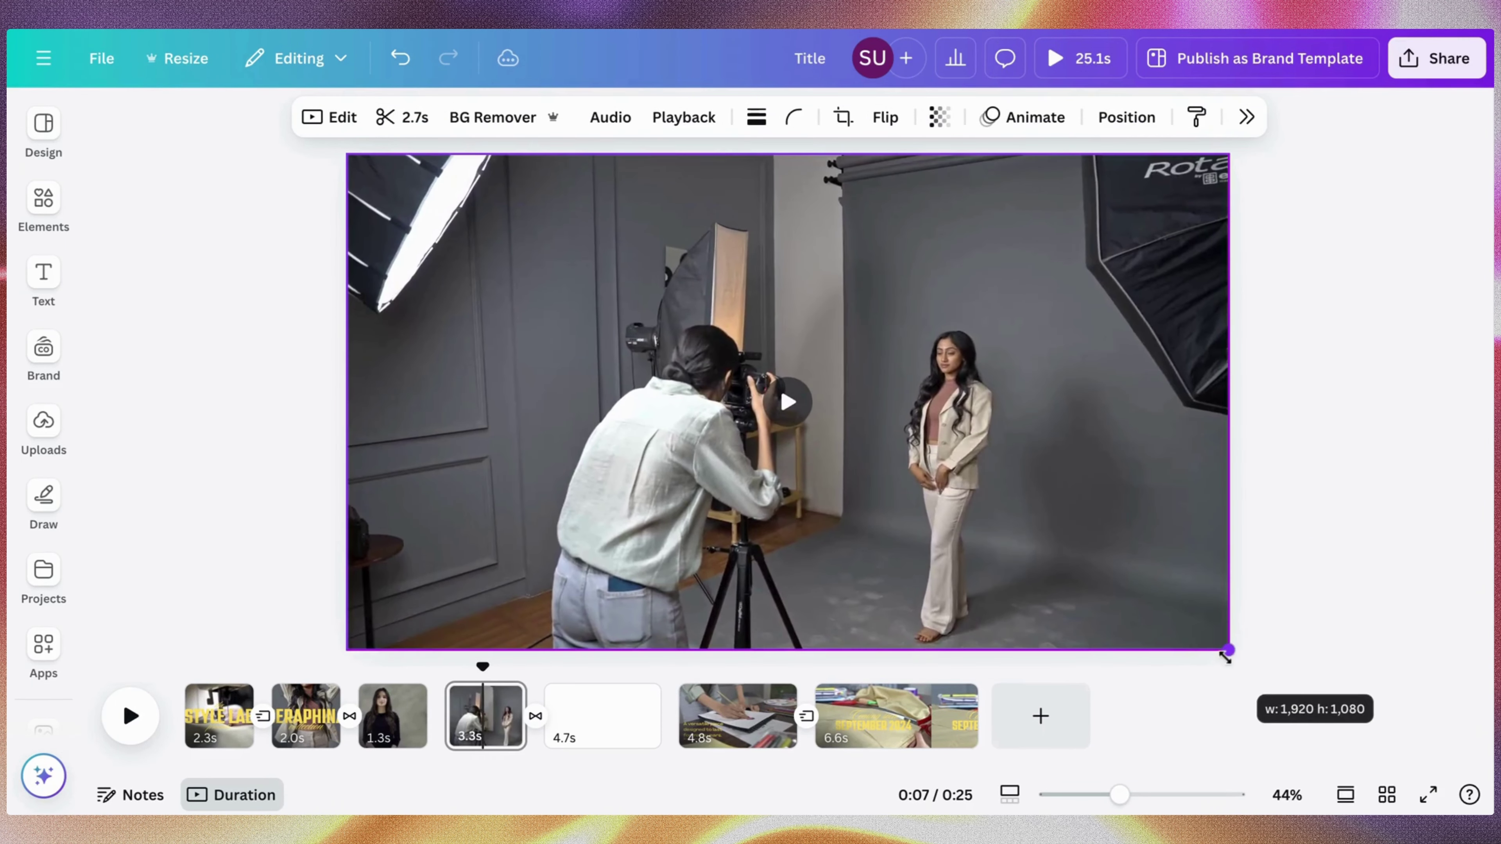
pyautogui.click(1272, 625)
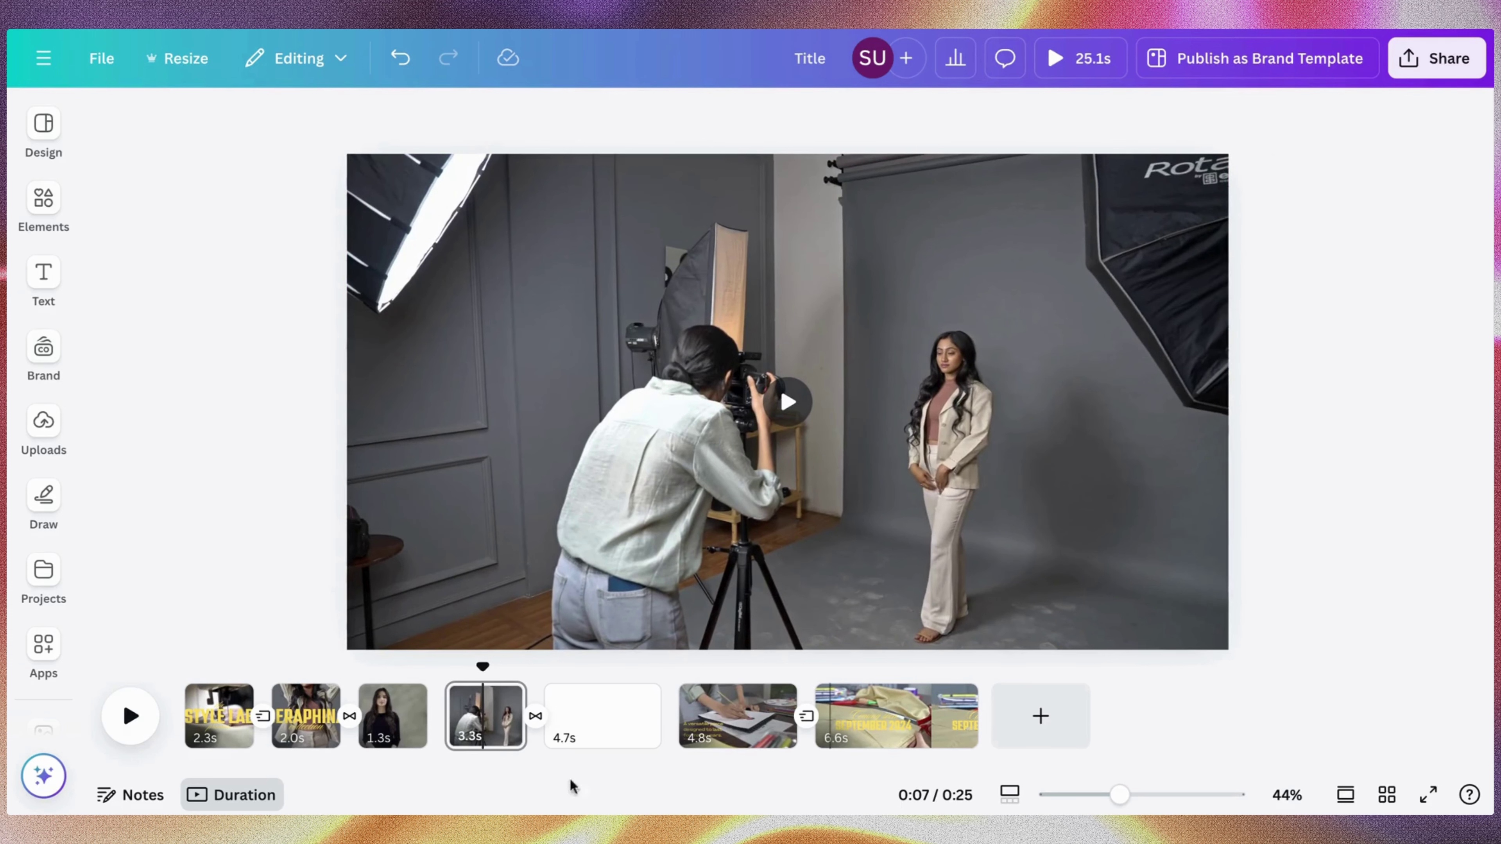
# Split the page with the full-size photoshoot video so that its first part lasts 0.8 seconds
pyautogui.moveTo(483, 674); pyautogui.dragTo(470, 674)
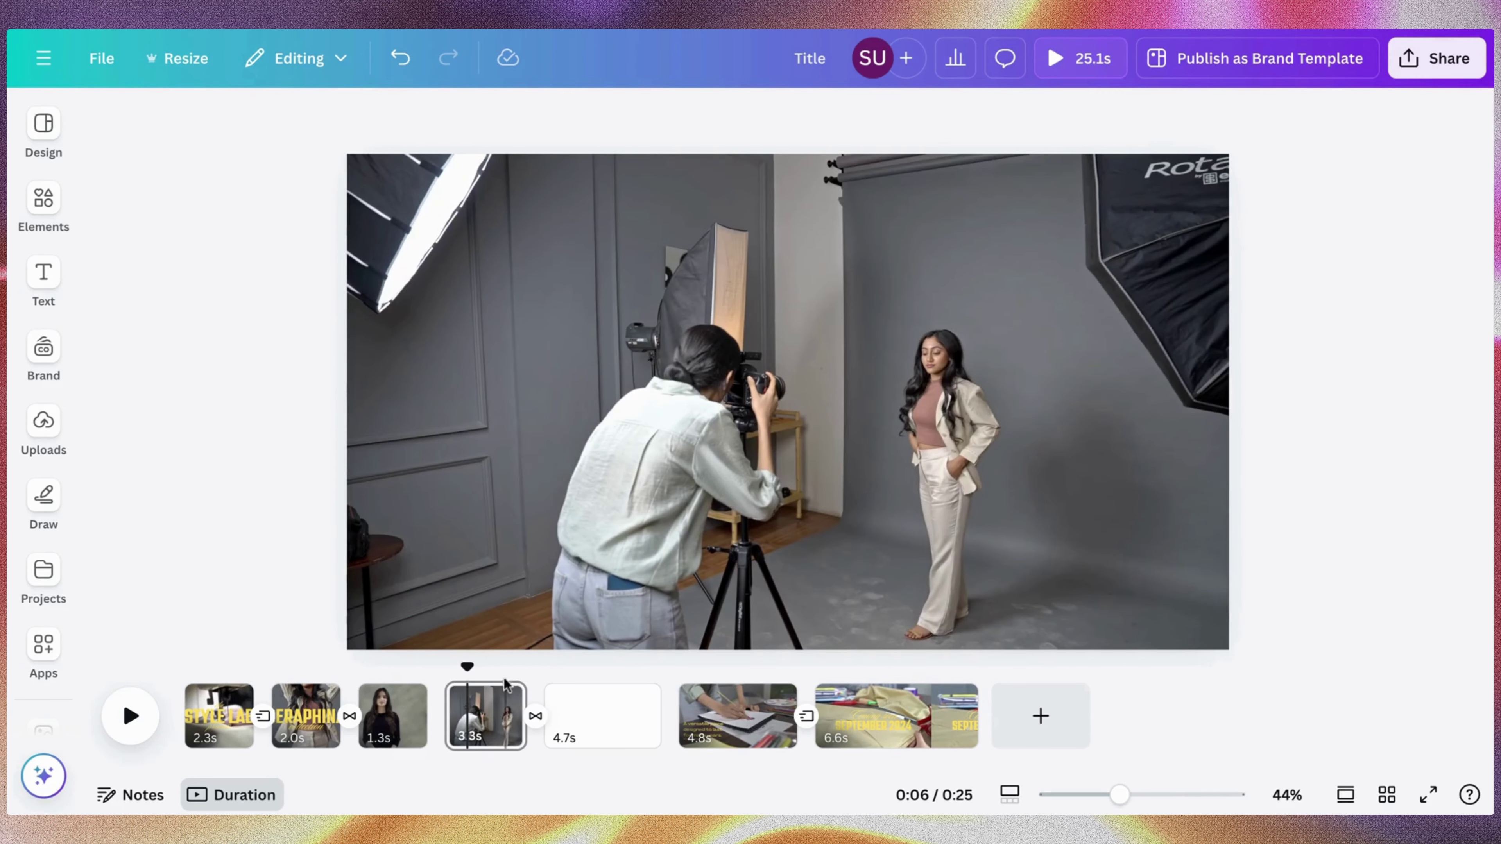
pyautogui.click(500, 700)
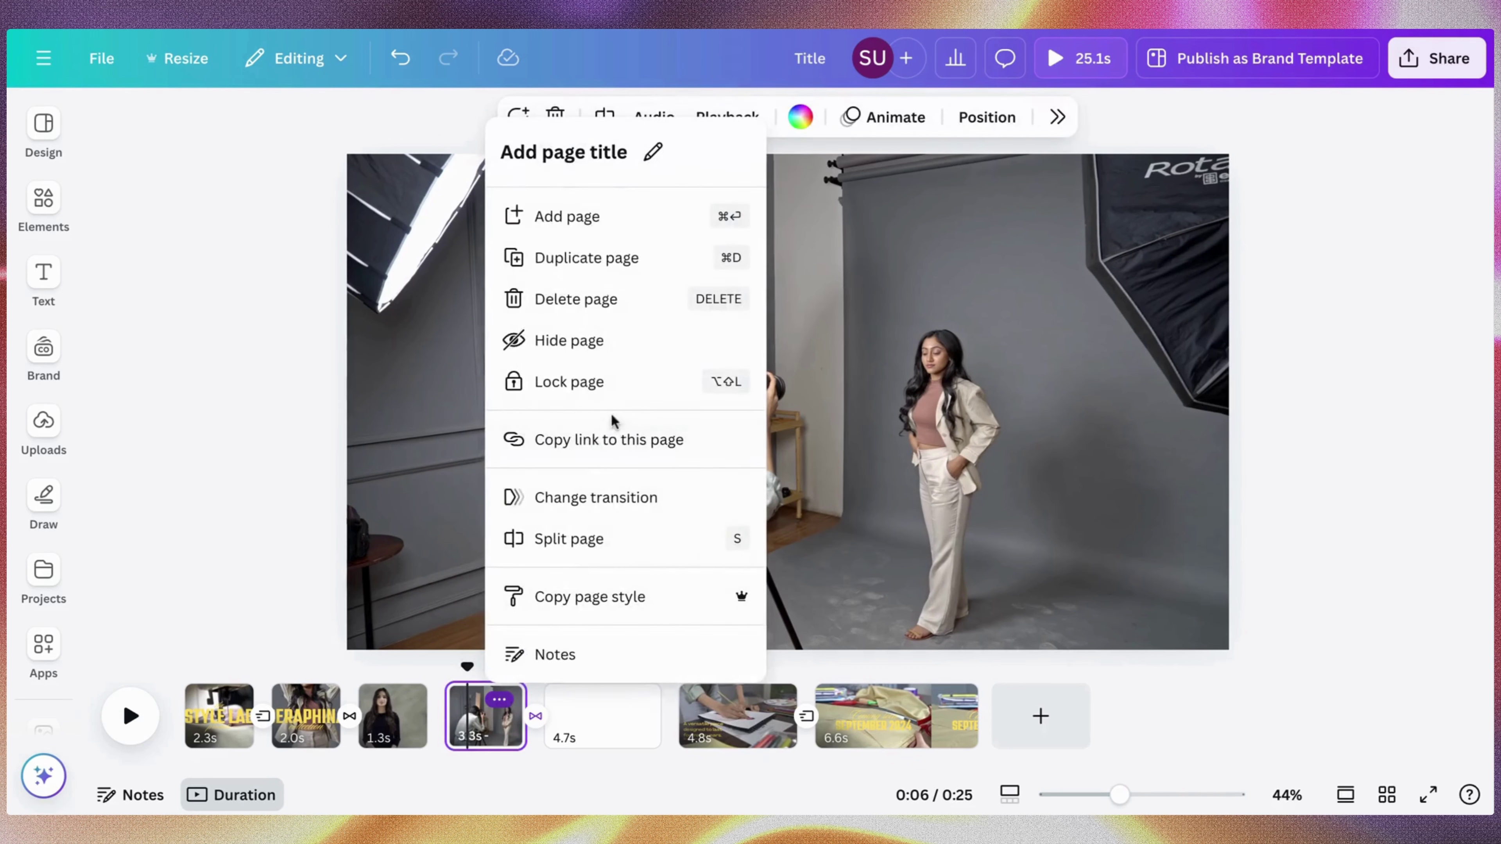
pyautogui.click(601, 539)
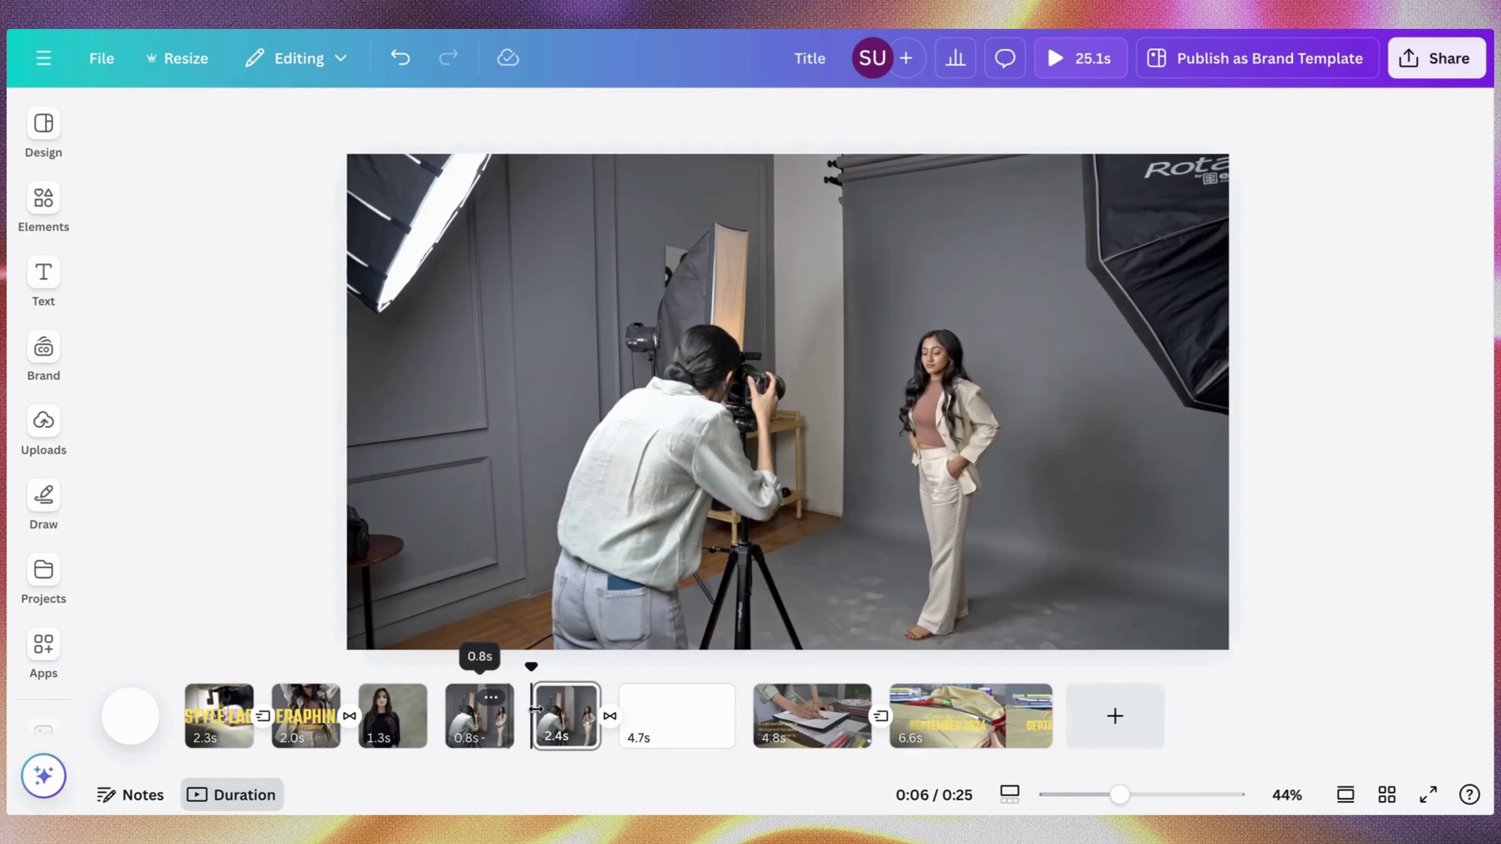
# Delete the photoshoot video from the 2.4-second founder page and go back to the first founder page
pyautogui.click(463, 681)
pyautogui.click(545, 702)
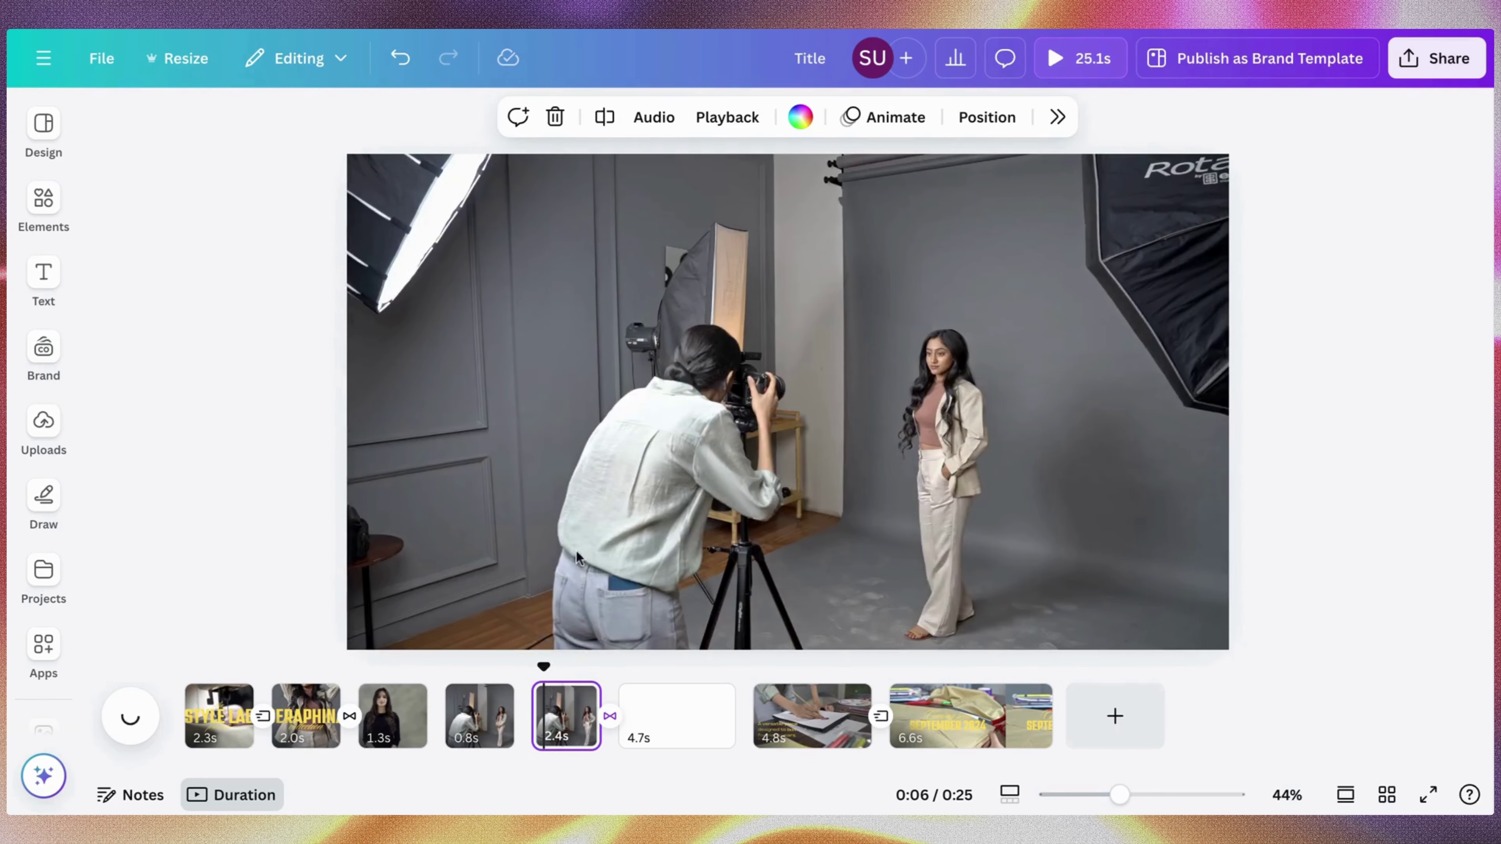
pyautogui.click(573, 535)
pyautogui.click(398, 699)
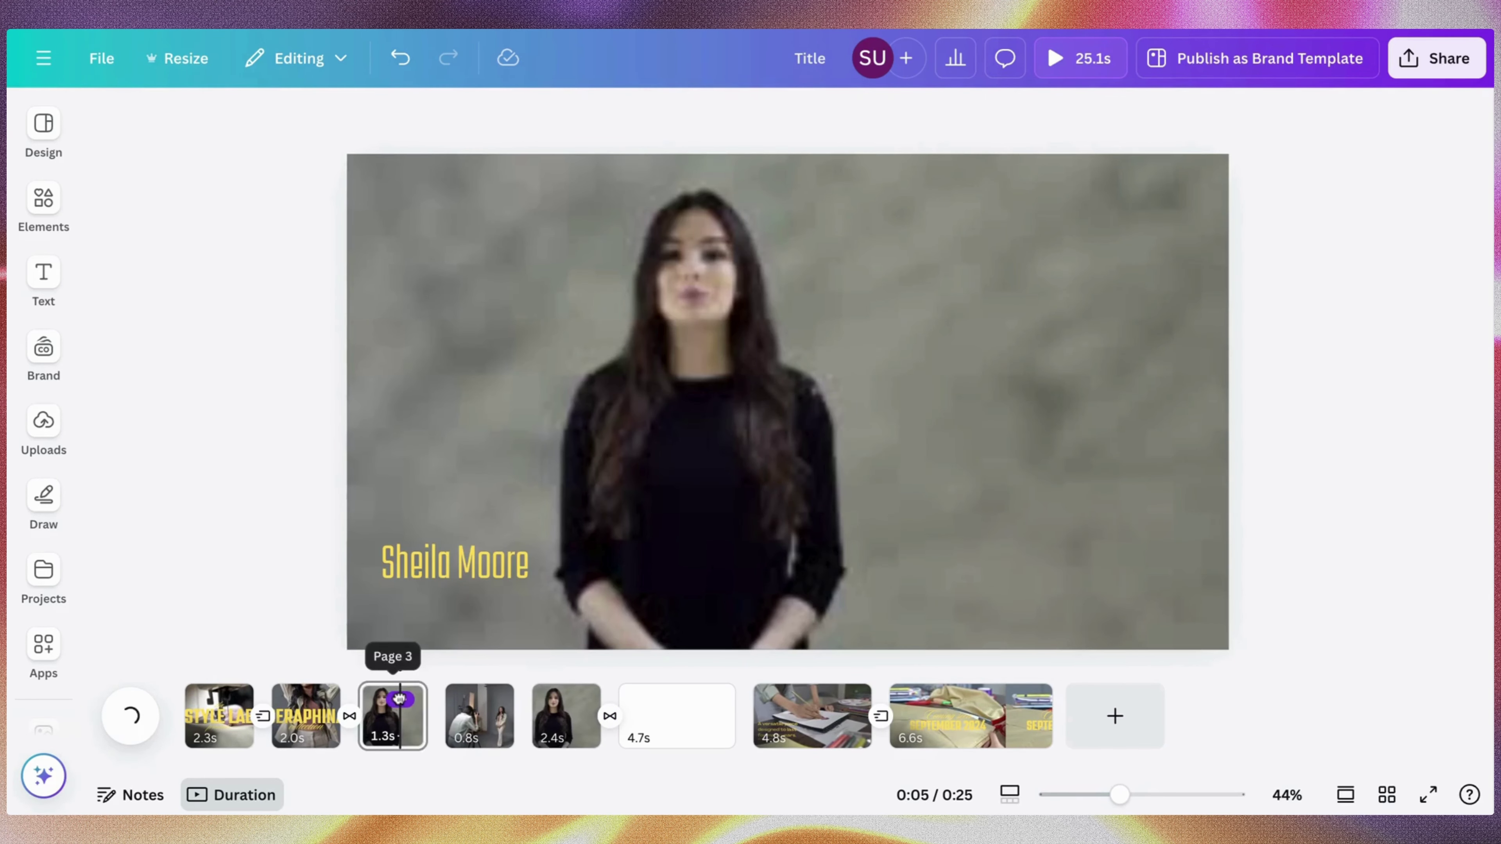
# Cut the last founder page down to 1.4 seconds and delete the blank 4.7-second page following it
pyautogui.moveTo(400, 673); pyautogui.dragTo(448, 693)
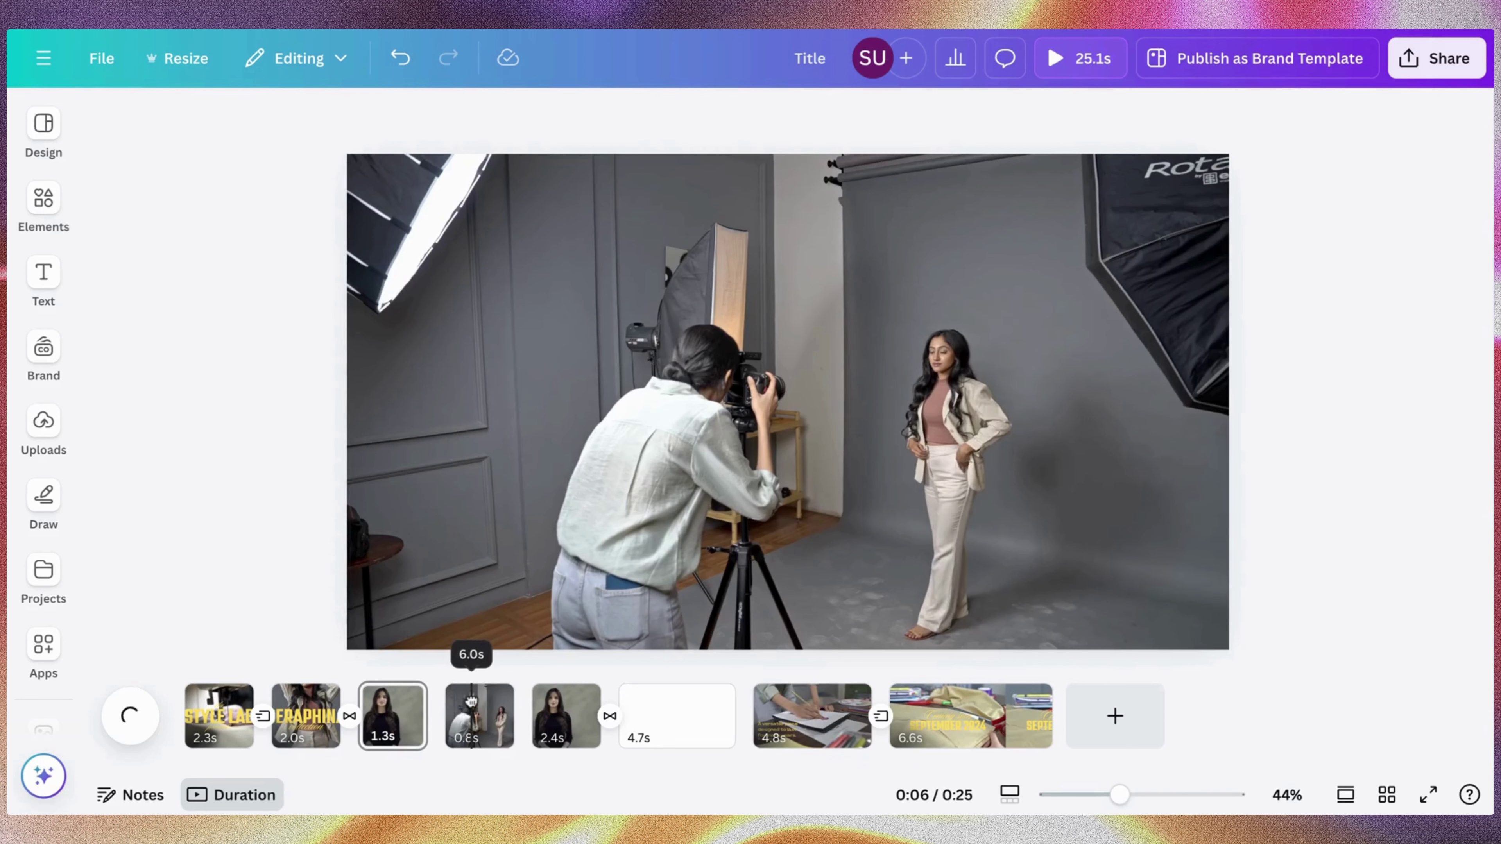
pyautogui.moveTo(471, 700)
pyautogui.mouseDown()
pyautogui.moveTo(639, 717)
pyautogui.moveTo(644, 672)
pyautogui.moveTo(591, 679)
pyautogui.moveTo(694, 683)
pyautogui.moveTo(743, 703)
pyautogui.moveTo(462, 715)
pyautogui.moveTo(579, 724)
pyautogui.mouseUp()
pyautogui.press('Delete')
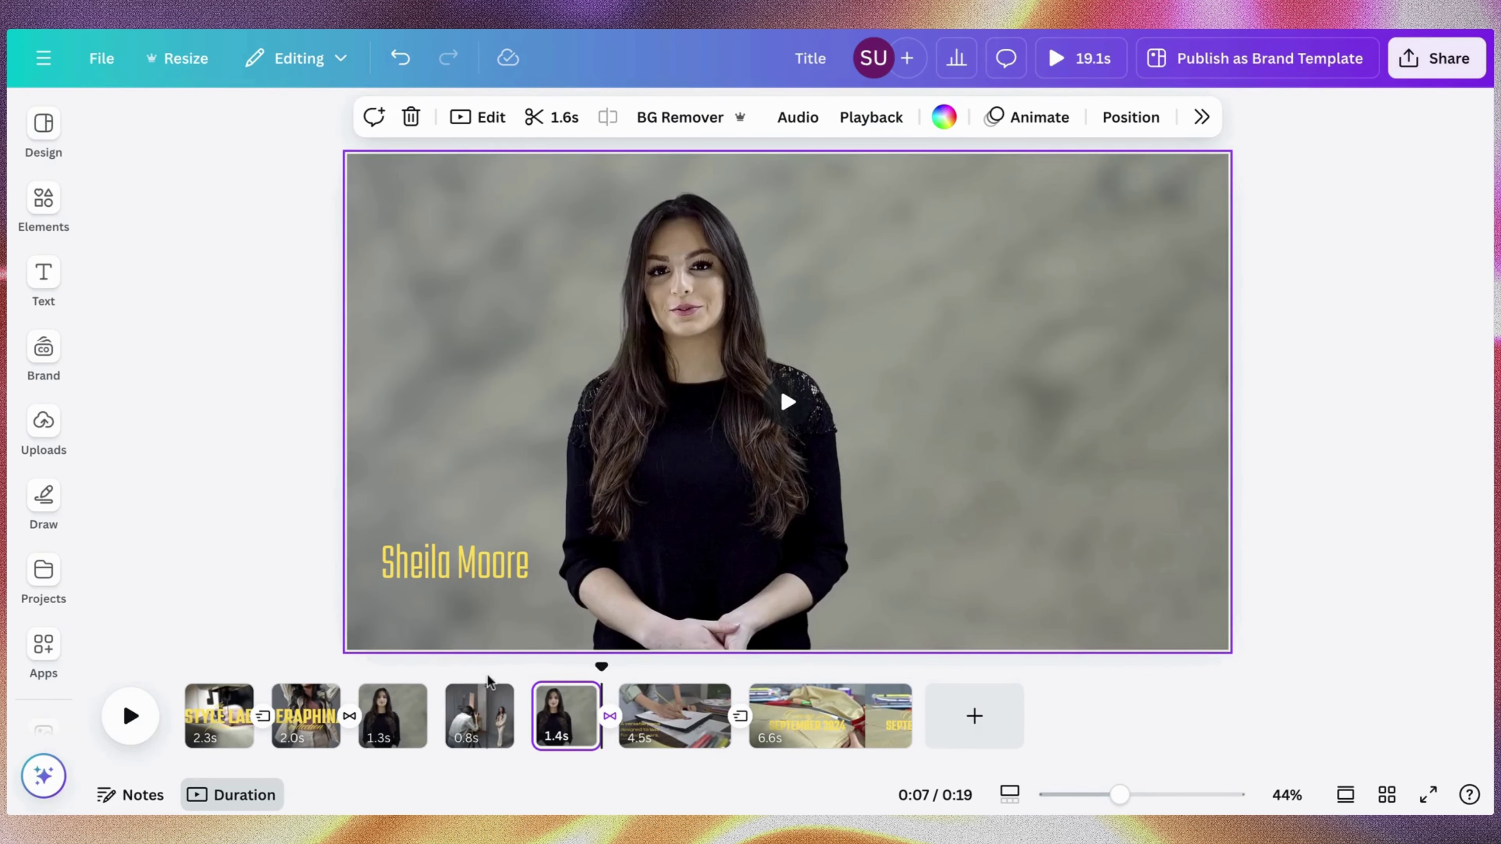
# Try shrinking the full-size photoshoot video on the 0.8-second page to a small inset in the page's upper right area
pyautogui.click(486, 716)
pyautogui.click(433, 307)
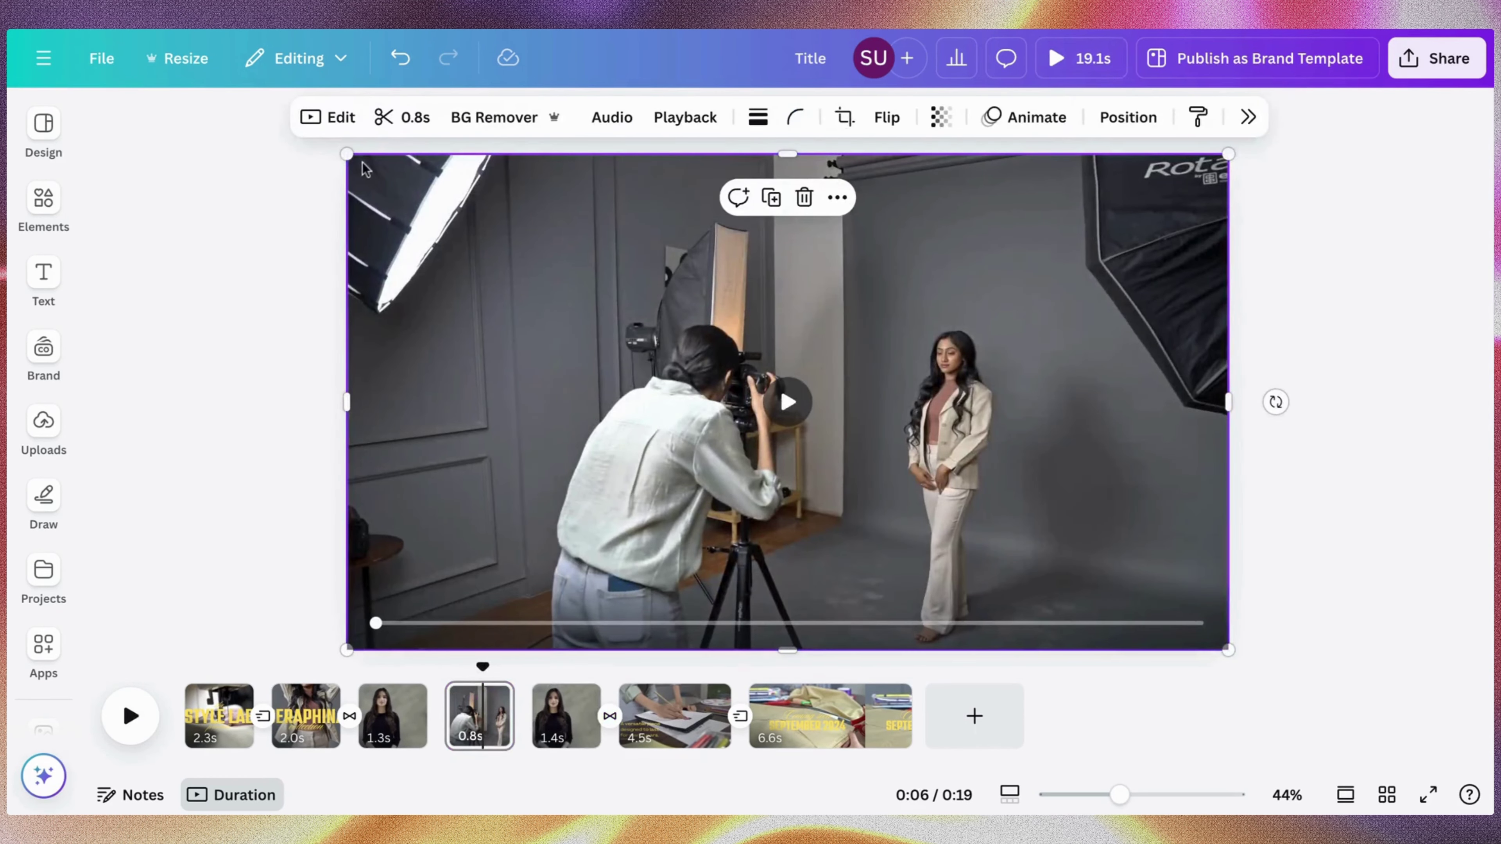
pyautogui.moveTo(353, 158); pyautogui.dragTo(915, 473)
pyautogui.moveTo(981, 570); pyautogui.dragTo(959, 289)
pyautogui.click(1162, 414)
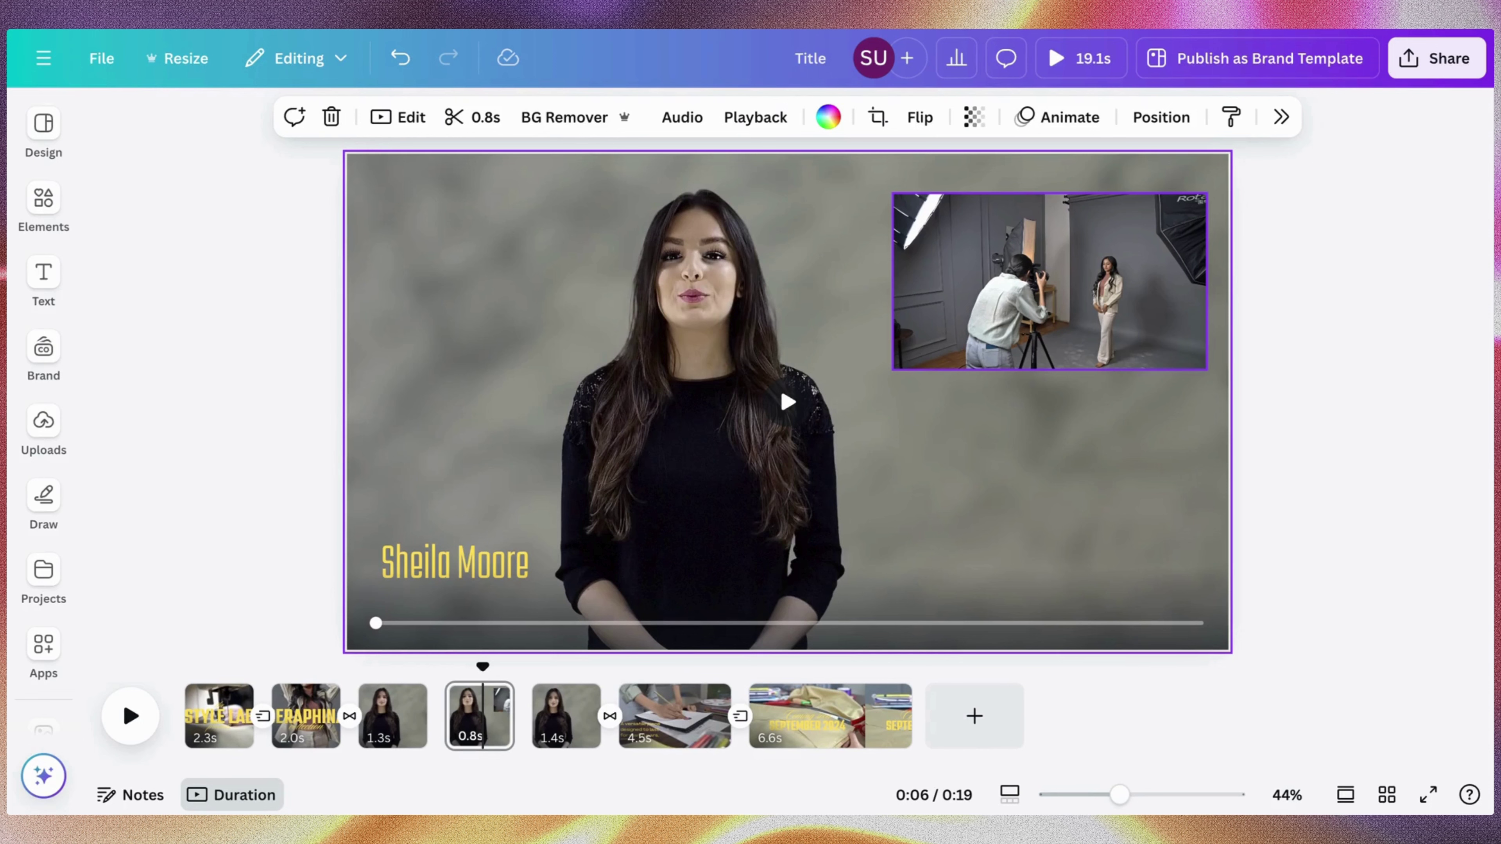
# Undo the photoshoot video's repositioning and resizing on the 0.8-second page
pyautogui.click(408, 68)
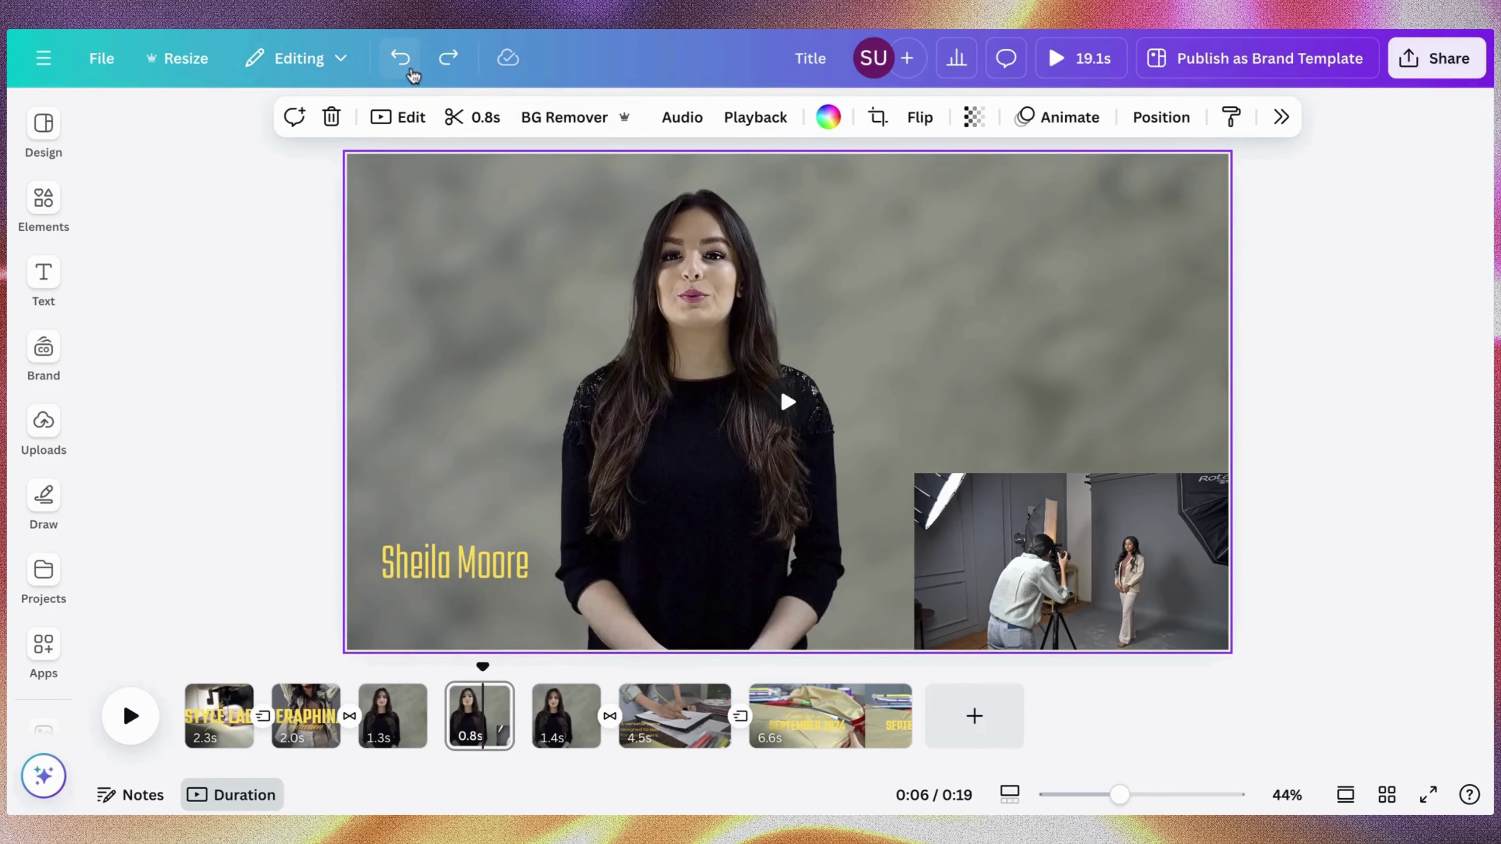
pyautogui.click(412, 73)
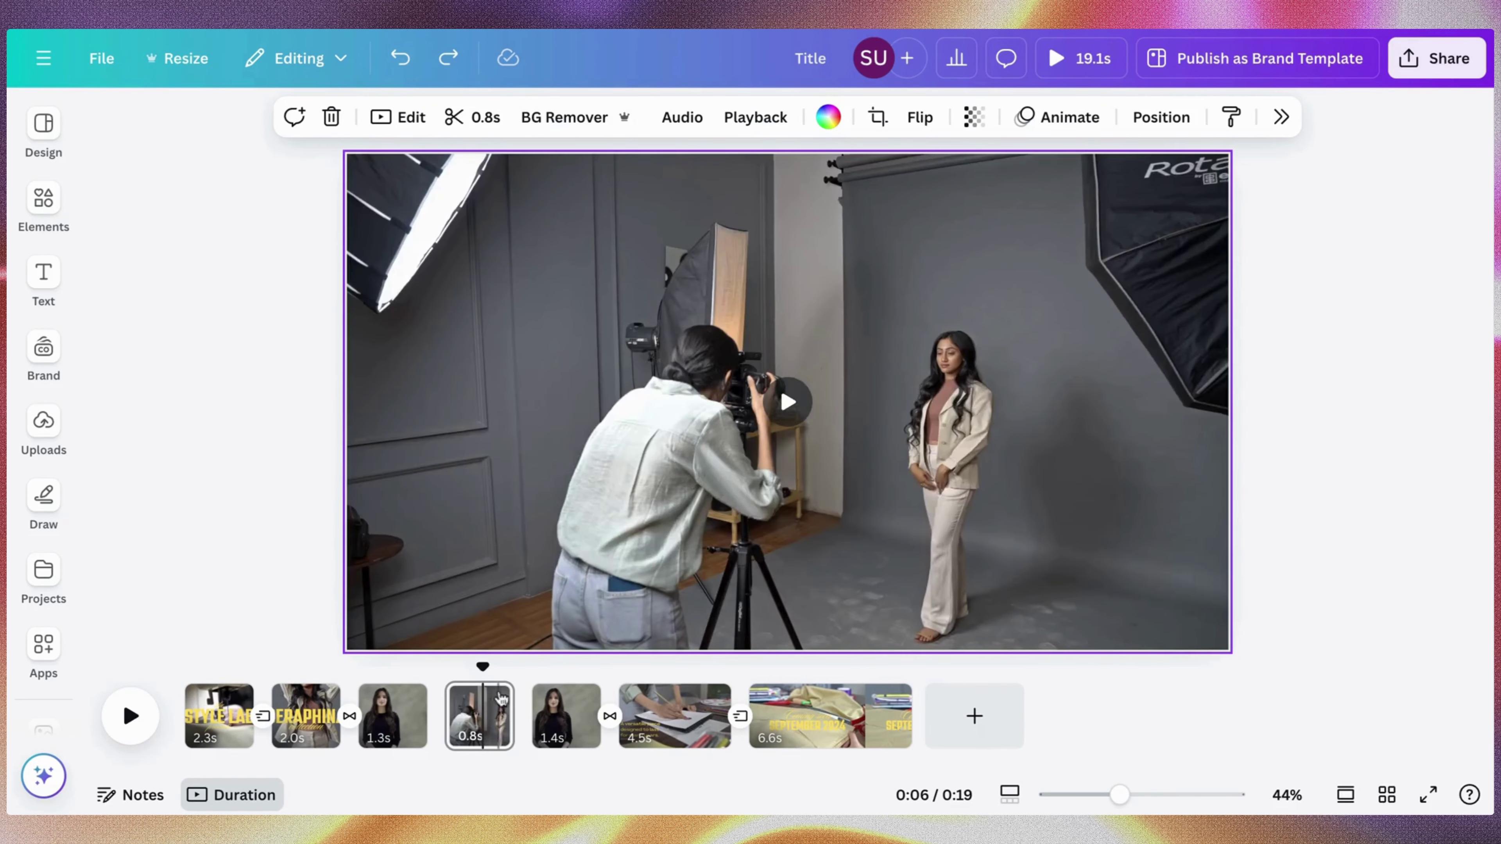
# Show the timing of the SEPTEMBER 2024 text on the 6.6-second closing page
pyautogui.moveTo(486, 666); pyautogui.dragTo(811, 706)
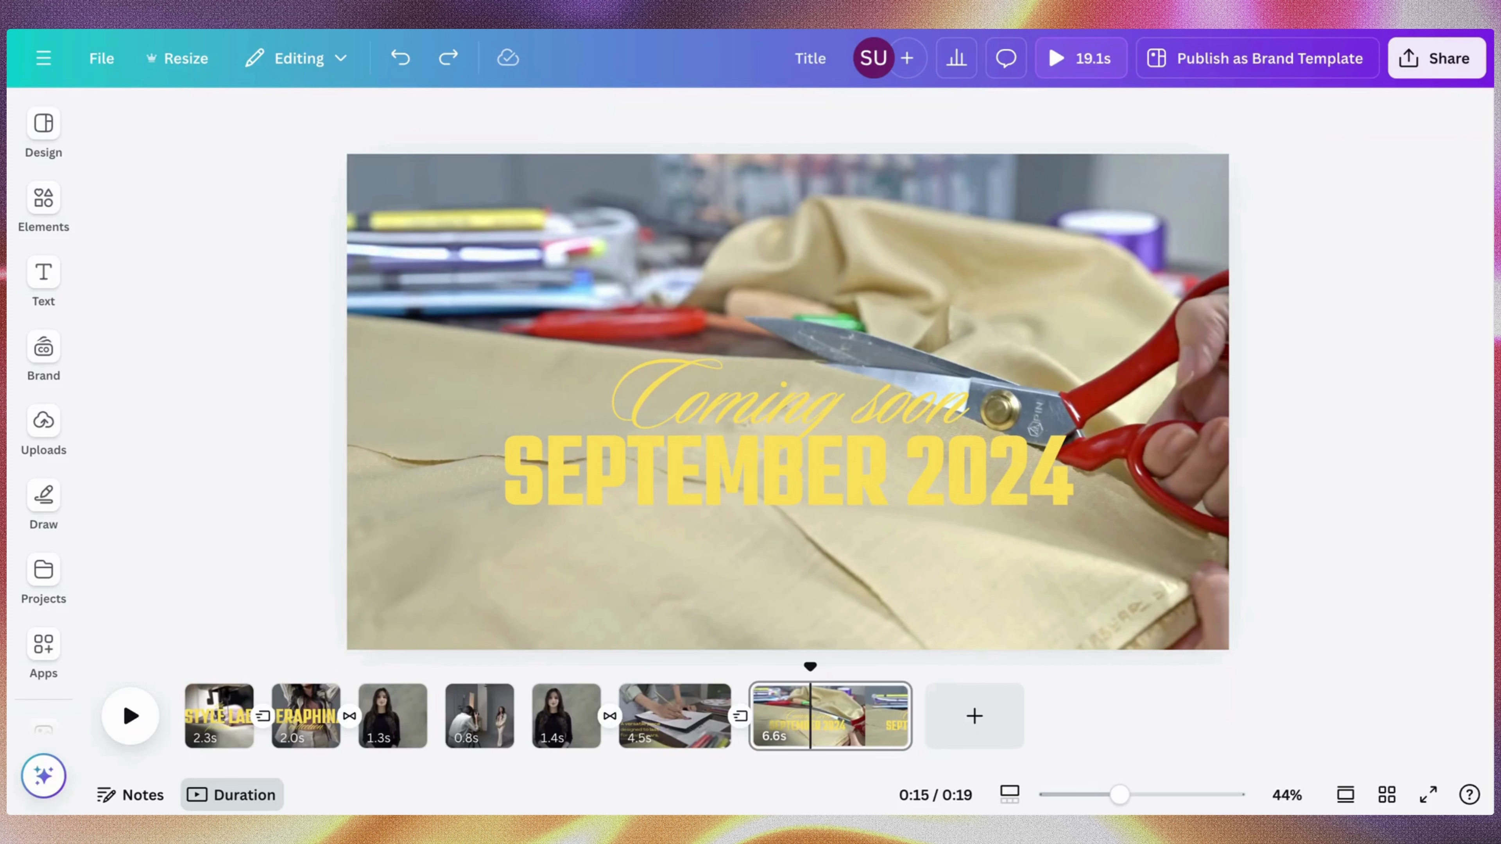
pyautogui.click(838, 474)
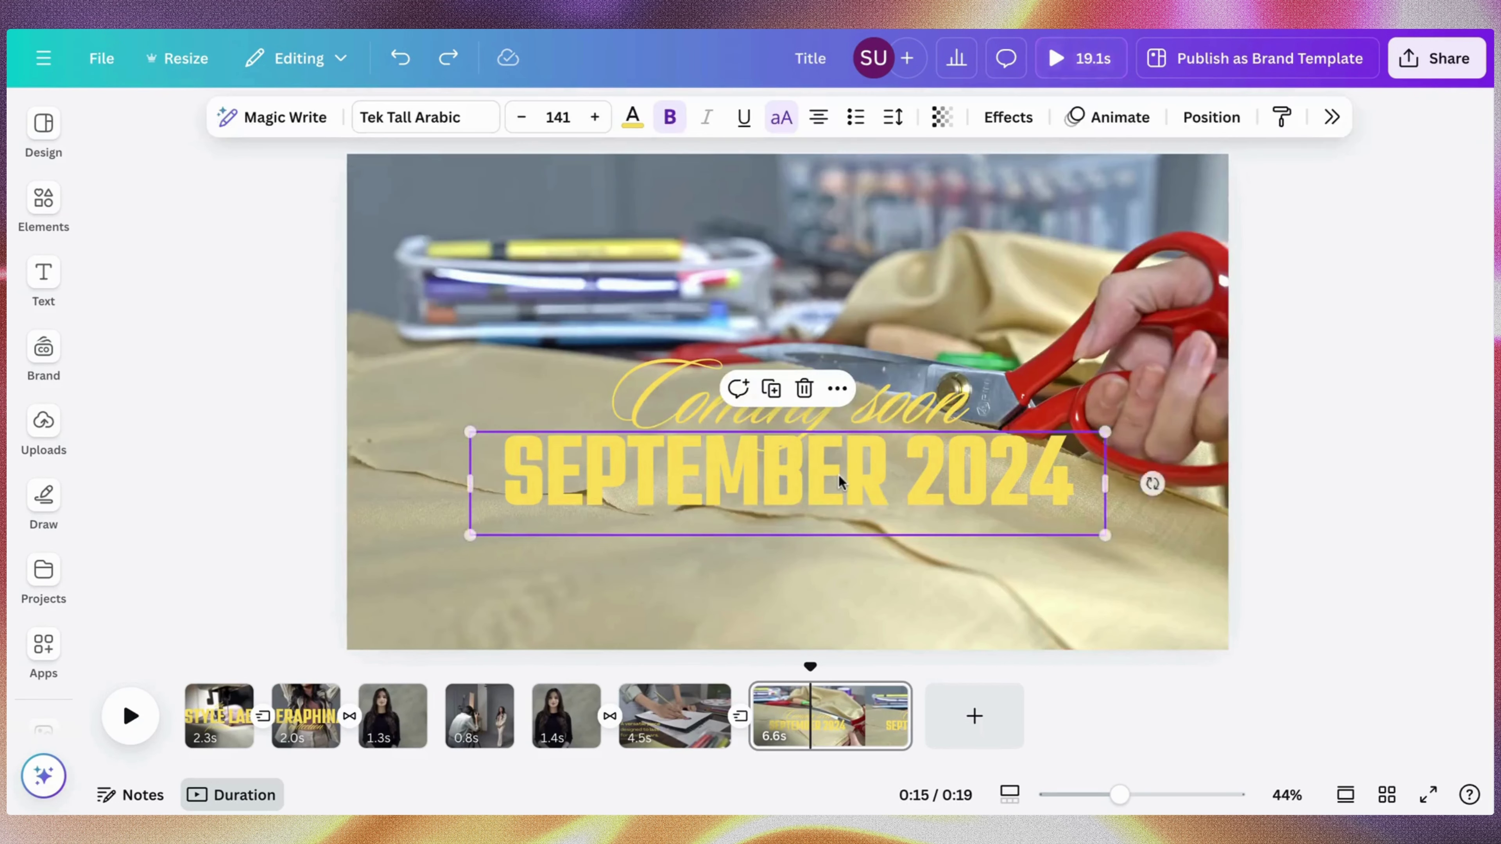
pyautogui.click(837, 389)
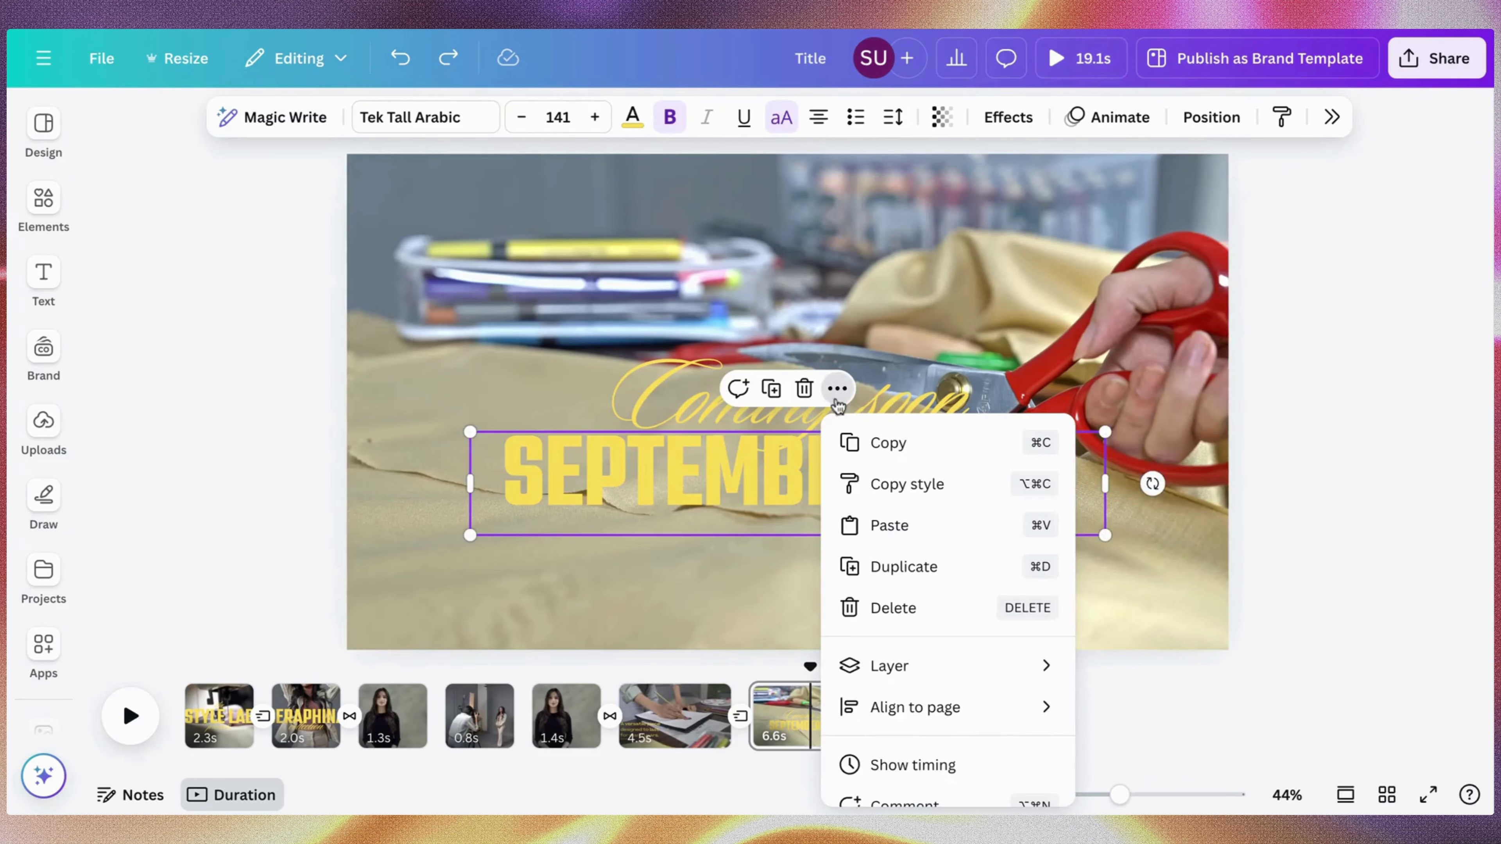
pyautogui.scroll(-3, 904, 602)
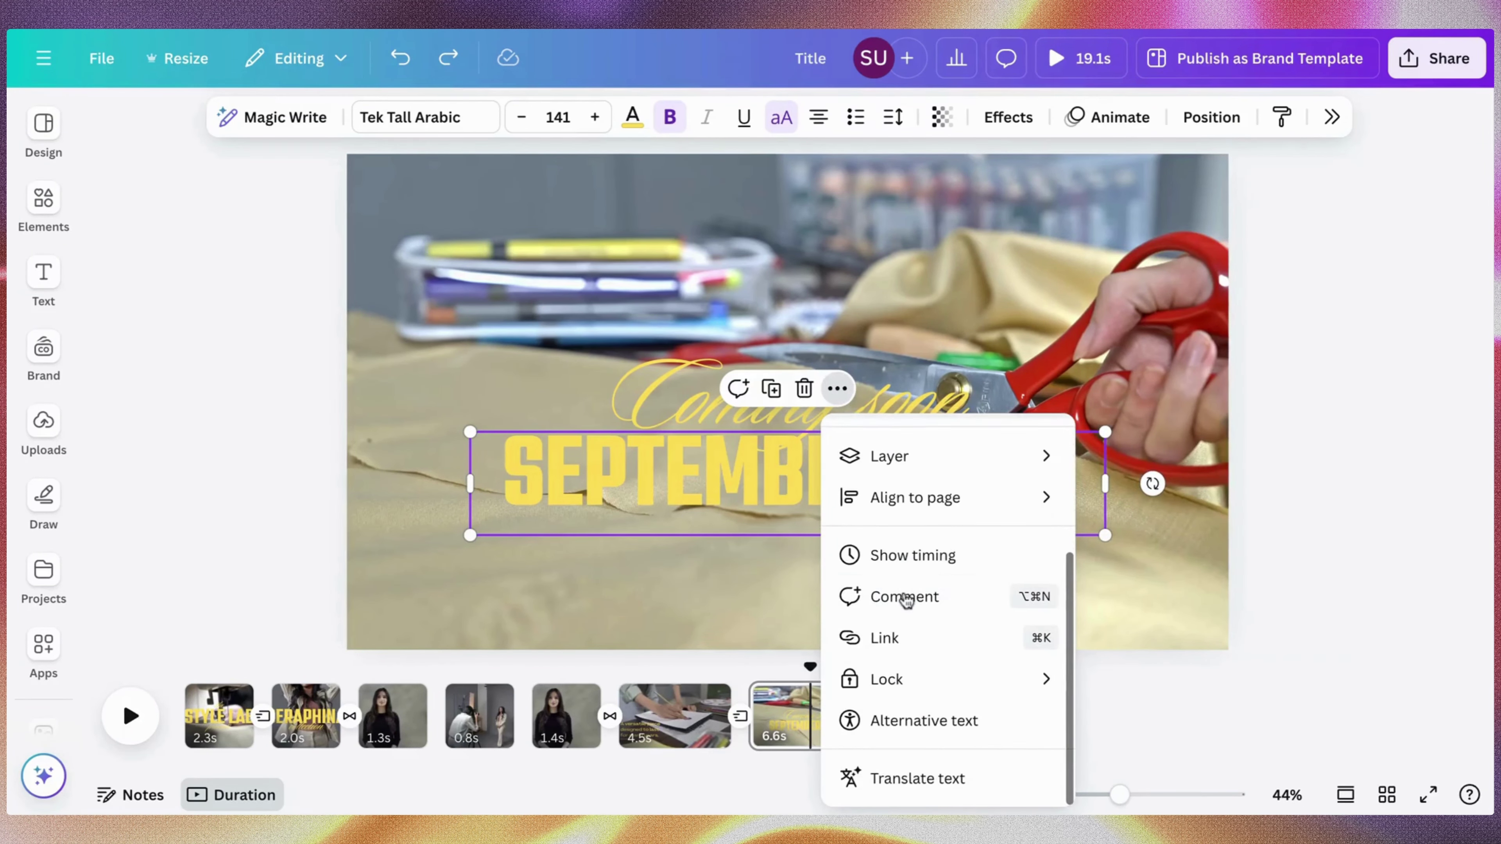
pyautogui.click(907, 559)
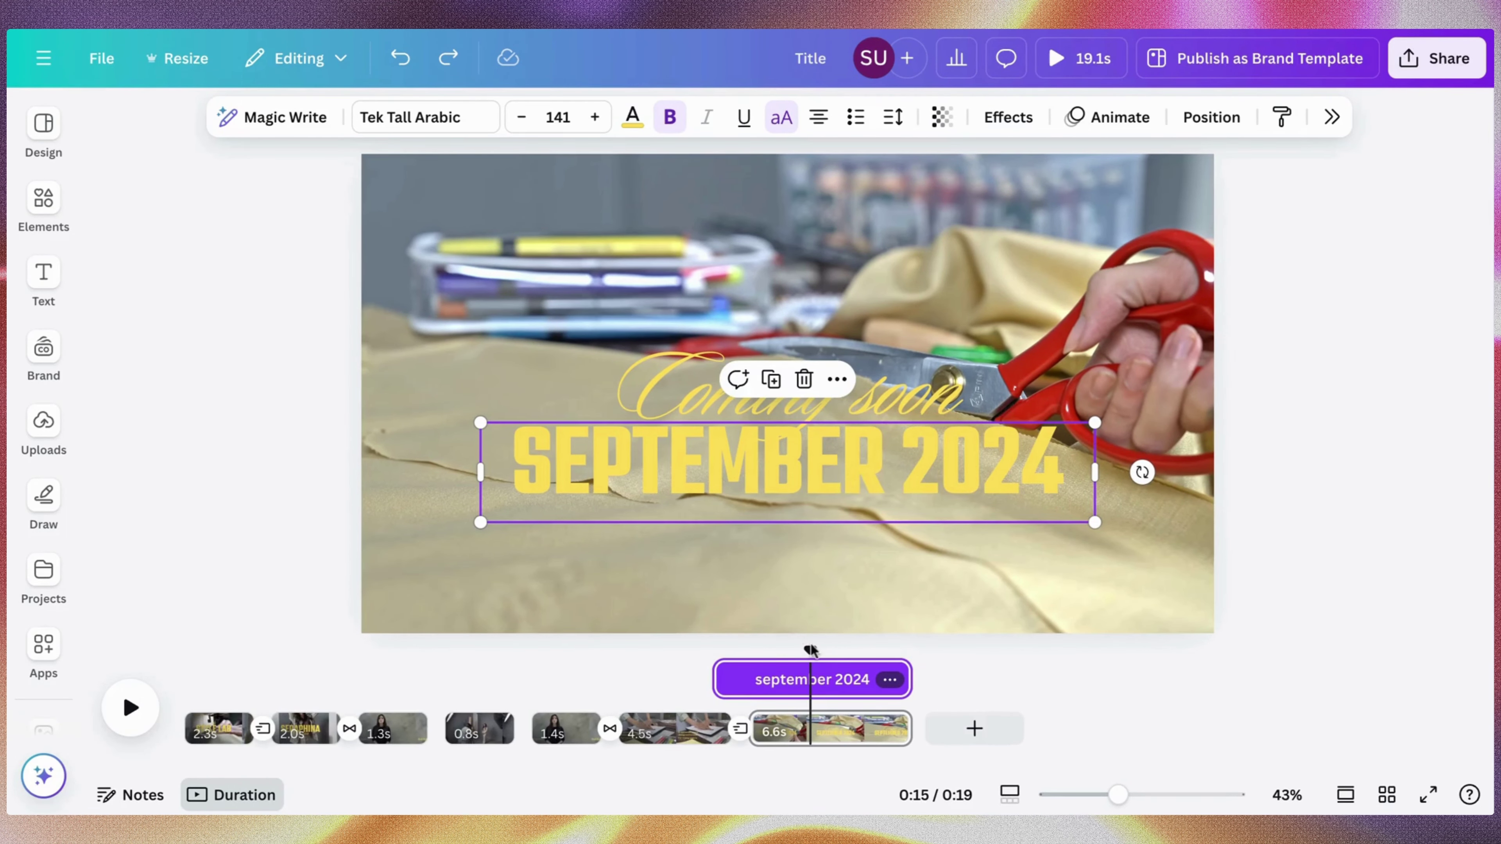
# Trim the start of the SEPTEMBER 2024 text's timing so it begins just before the 14.3-second mark
pyautogui.click(928, 418)
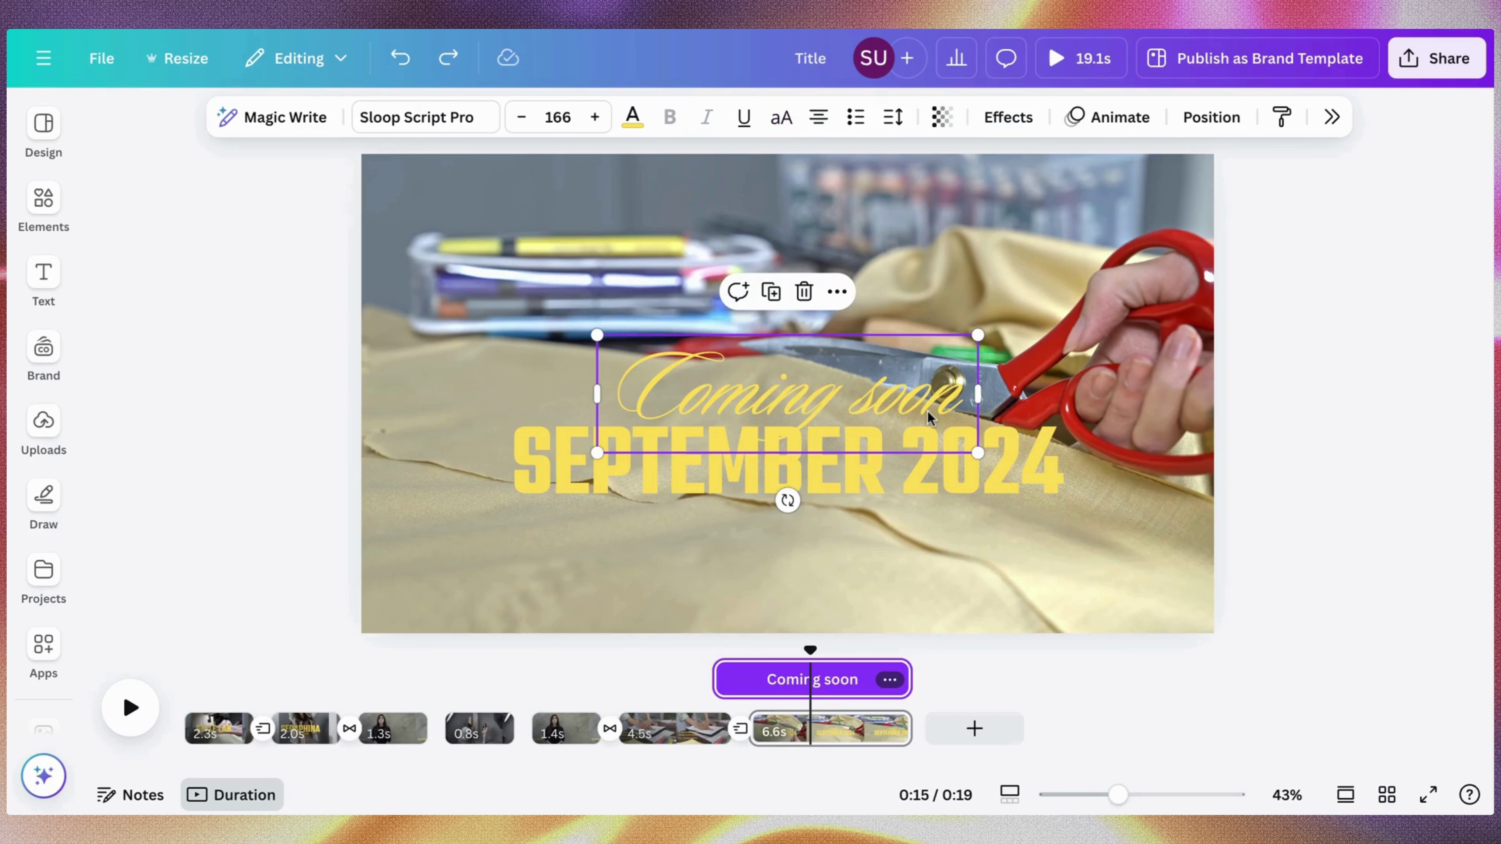
pyautogui.moveTo(813, 653)
pyautogui.mouseDown()
pyautogui.moveTo(716, 657)
pyautogui.moveTo(797, 659)
pyautogui.mouseUp()
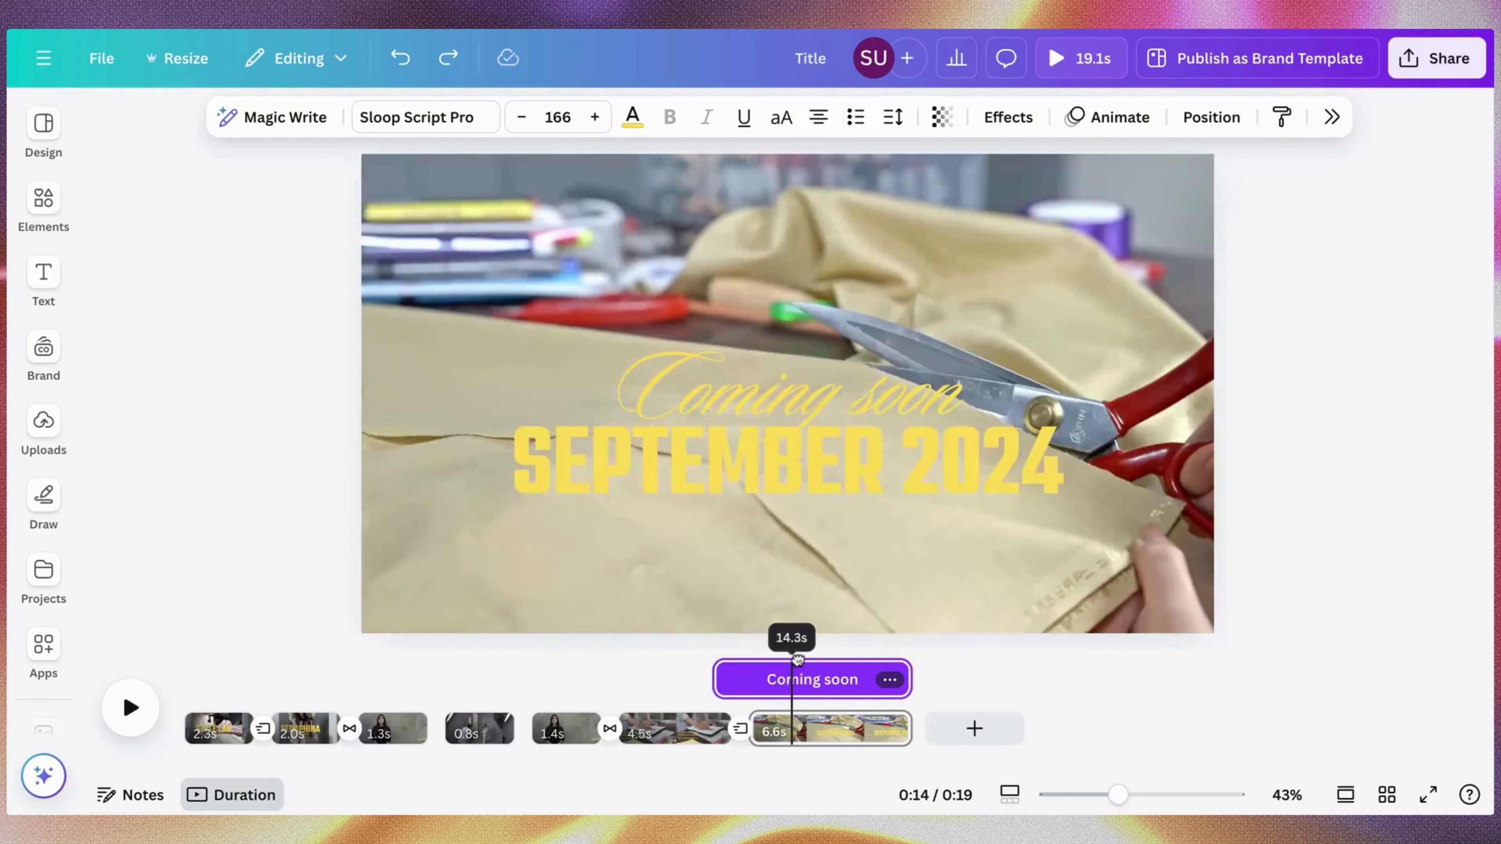
pyautogui.click(856, 482)
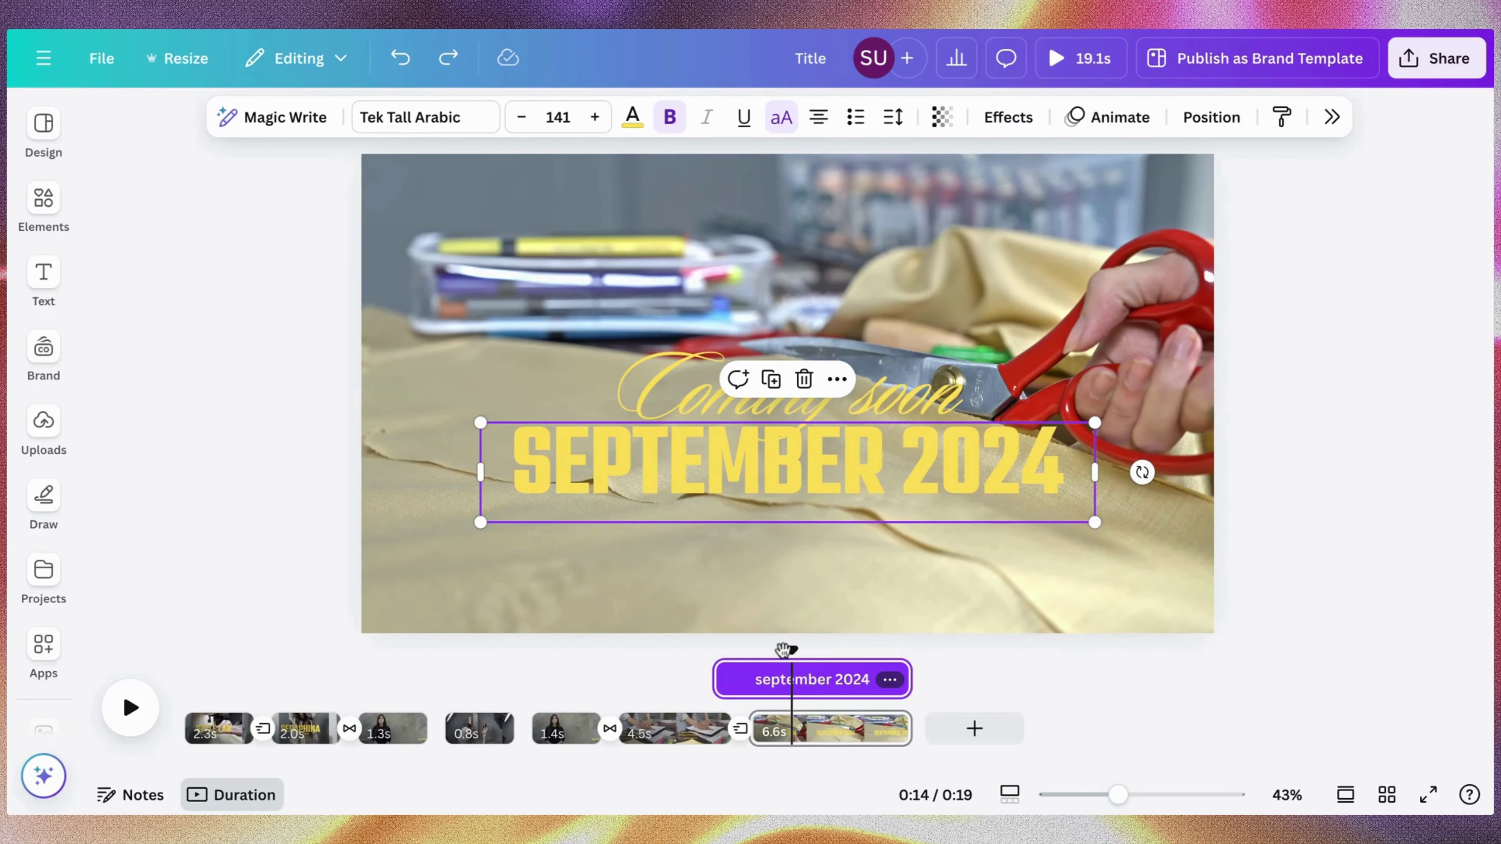
pyautogui.click(700, 390)
pyautogui.click(721, 453)
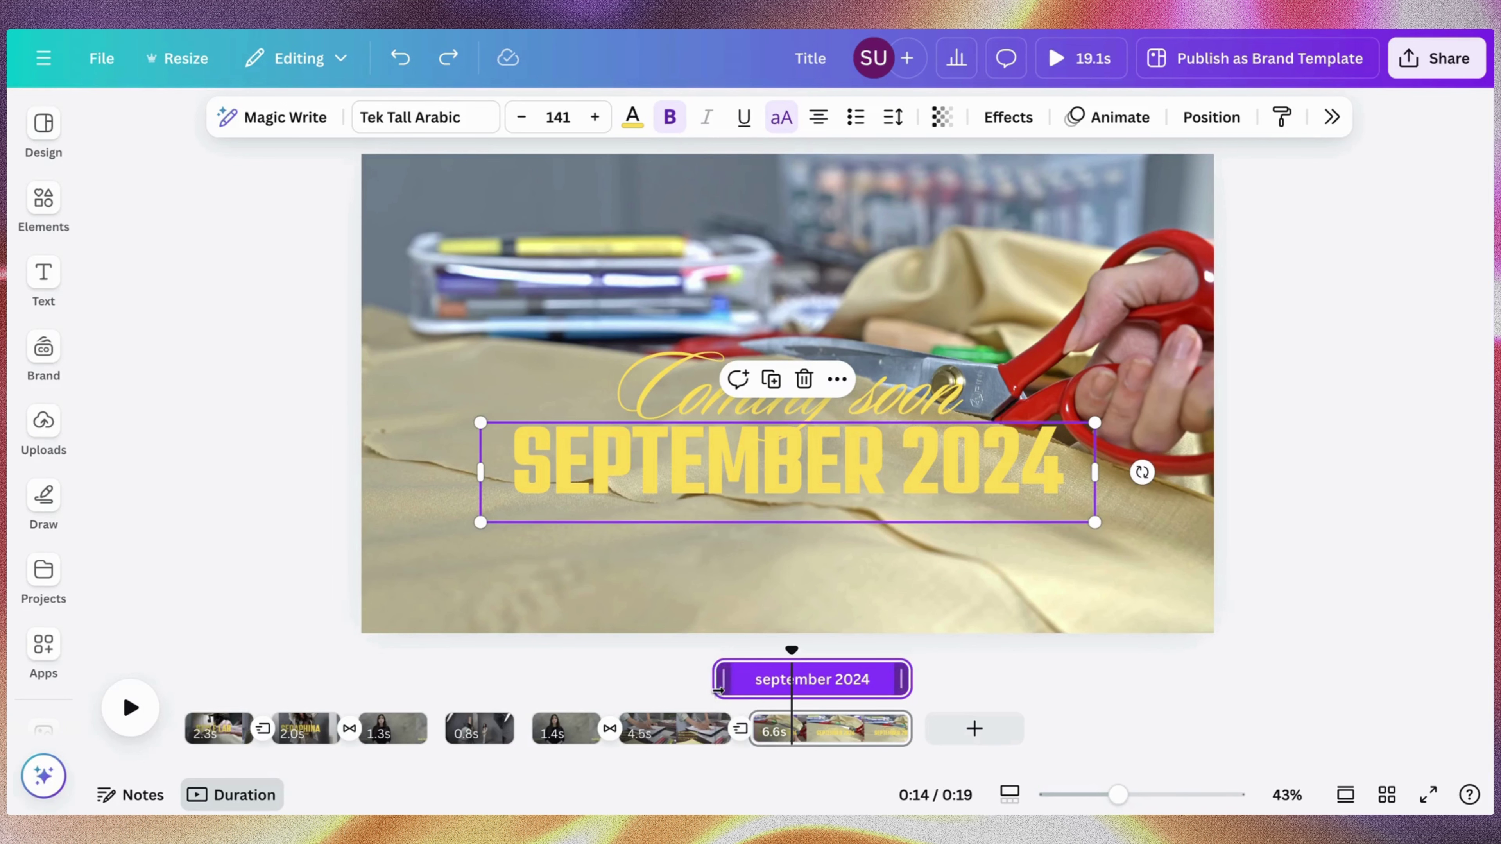
pyautogui.moveTo(718, 690); pyautogui.dragTo(779, 727)
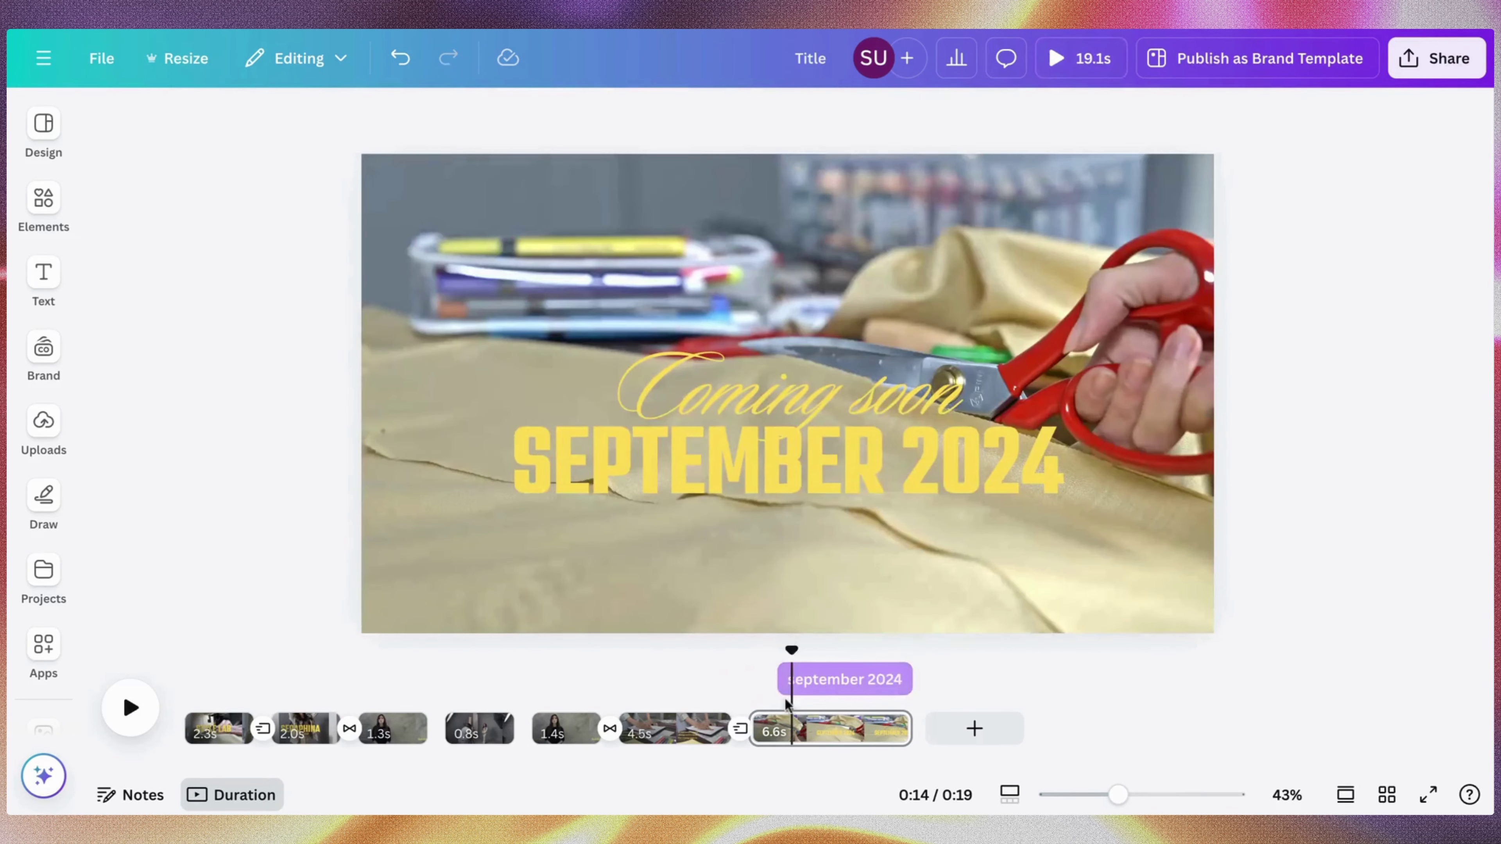
# Play the video's ending from before the closing page to review the timing of the SEPTEMBER 2024 text
pyautogui.moveTo(792, 653); pyautogui.dragTo(744, 653)
pyautogui.press('space')
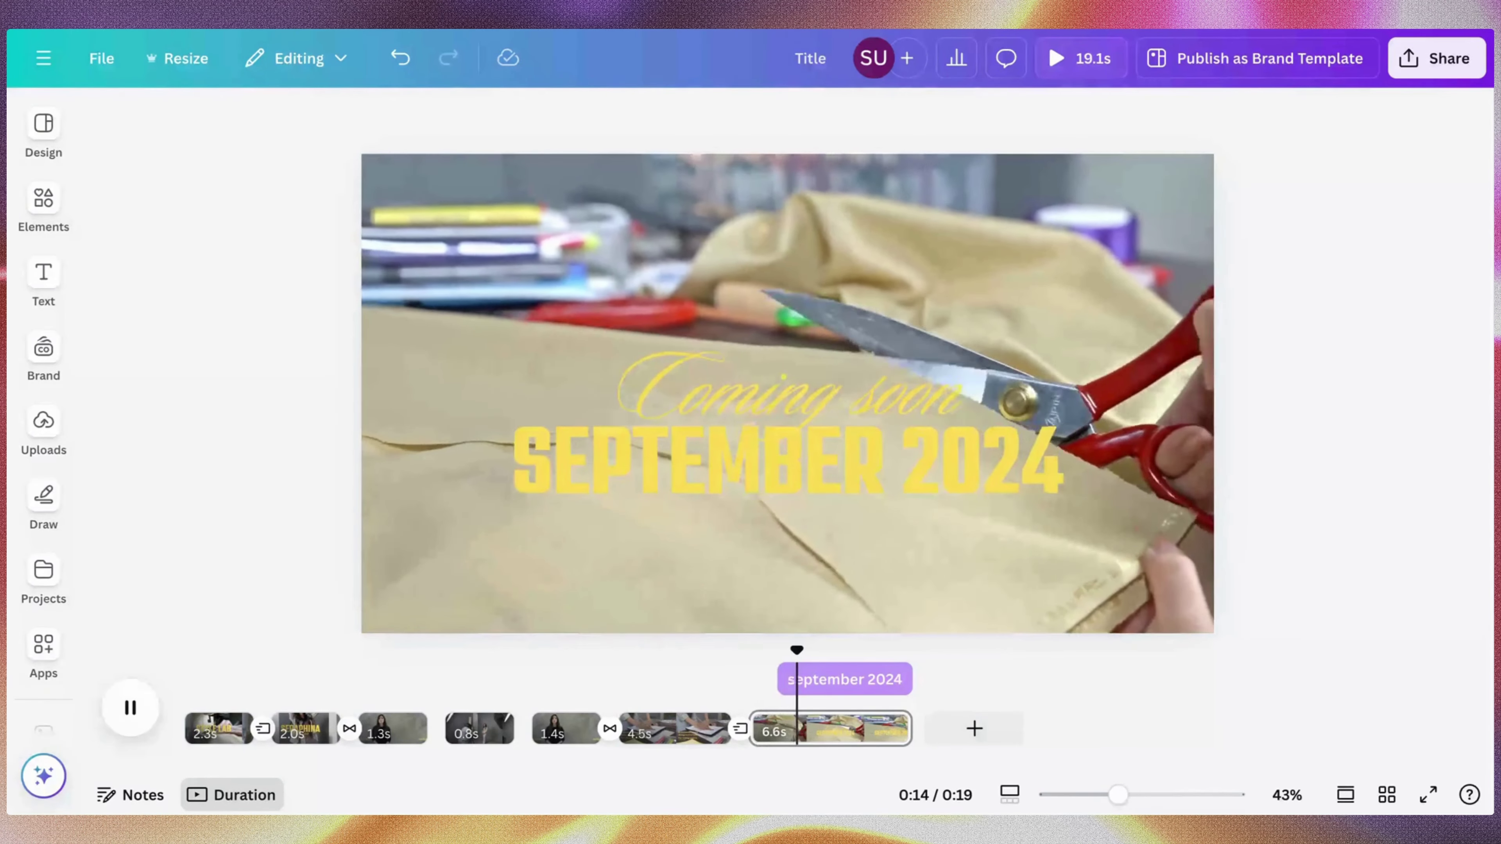
pyautogui.press('space')
pyautogui.moveTo(804, 653); pyautogui.dragTo(723, 653)
pyautogui.press('space')
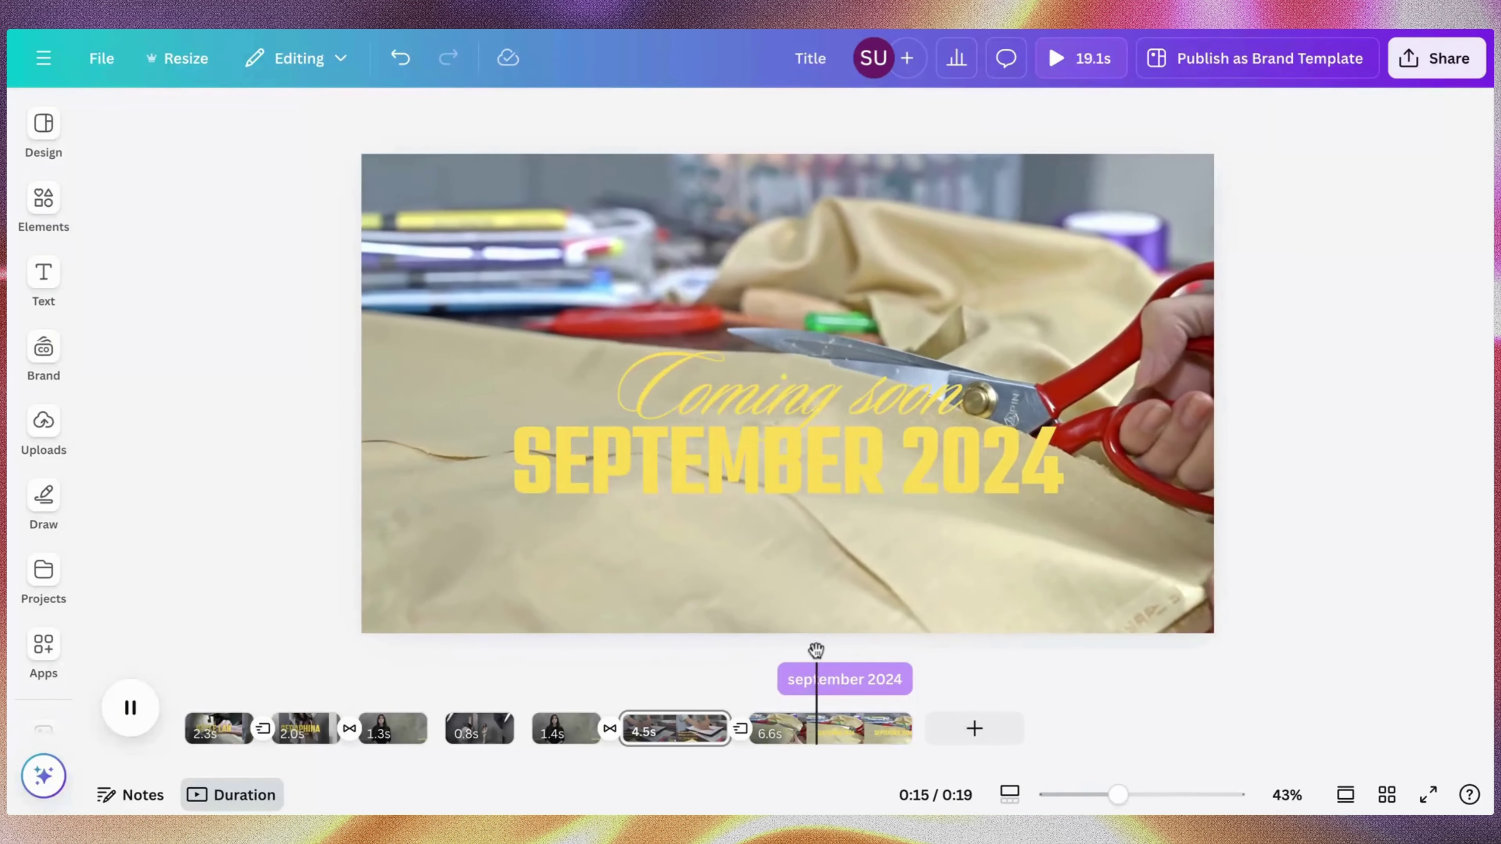
pyautogui.moveTo(814, 653); pyautogui.dragTo(761, 653)
pyautogui.click(811, 683)
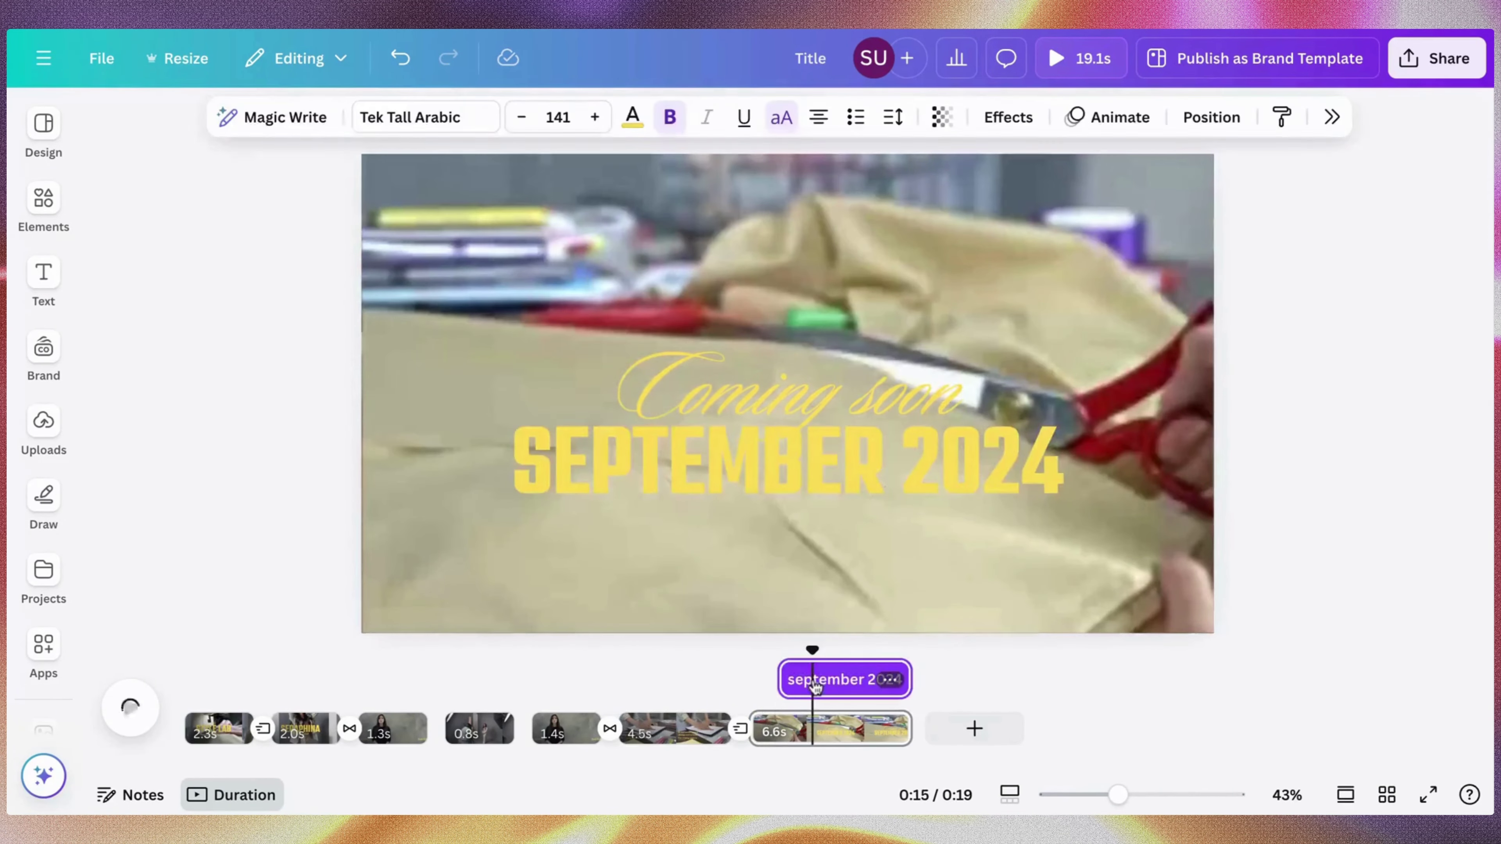
pyautogui.click(857, 482)
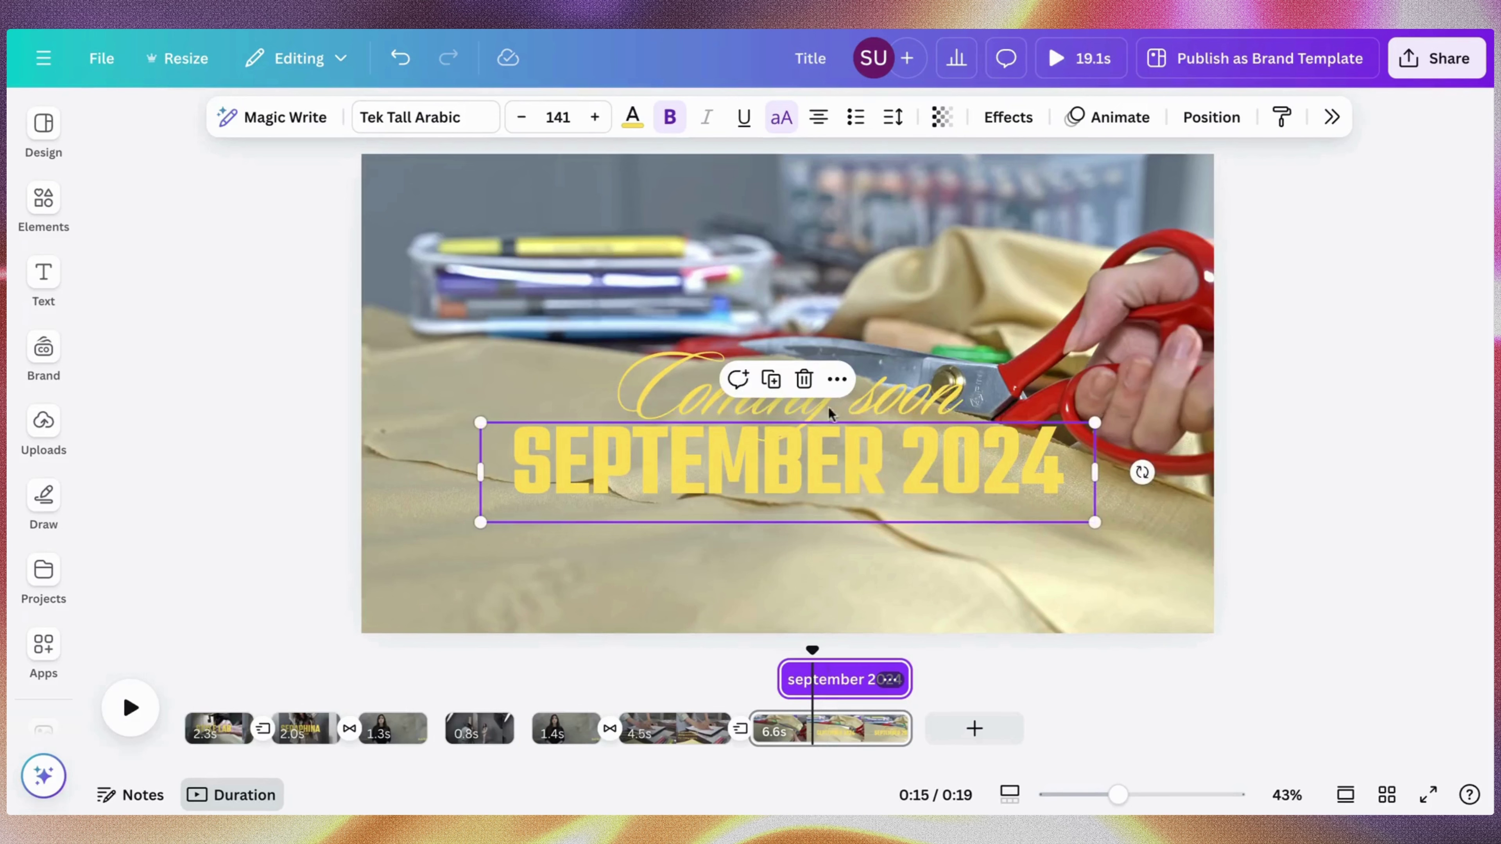
pyautogui.click(835, 379)
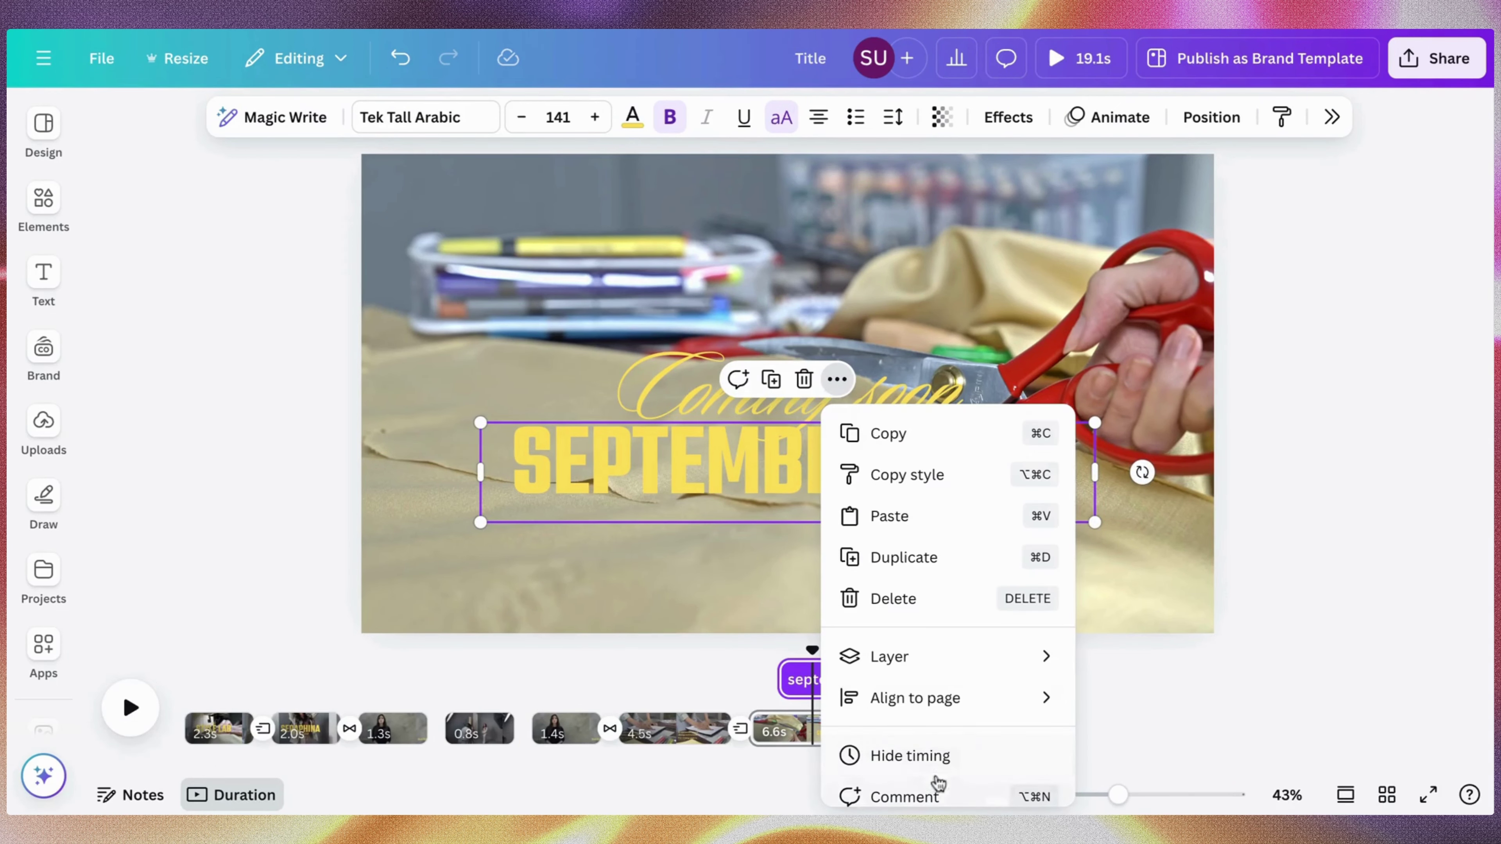
pyautogui.click(784, 627)
pyautogui.moveTo(811, 650); pyautogui.dragTo(717, 665)
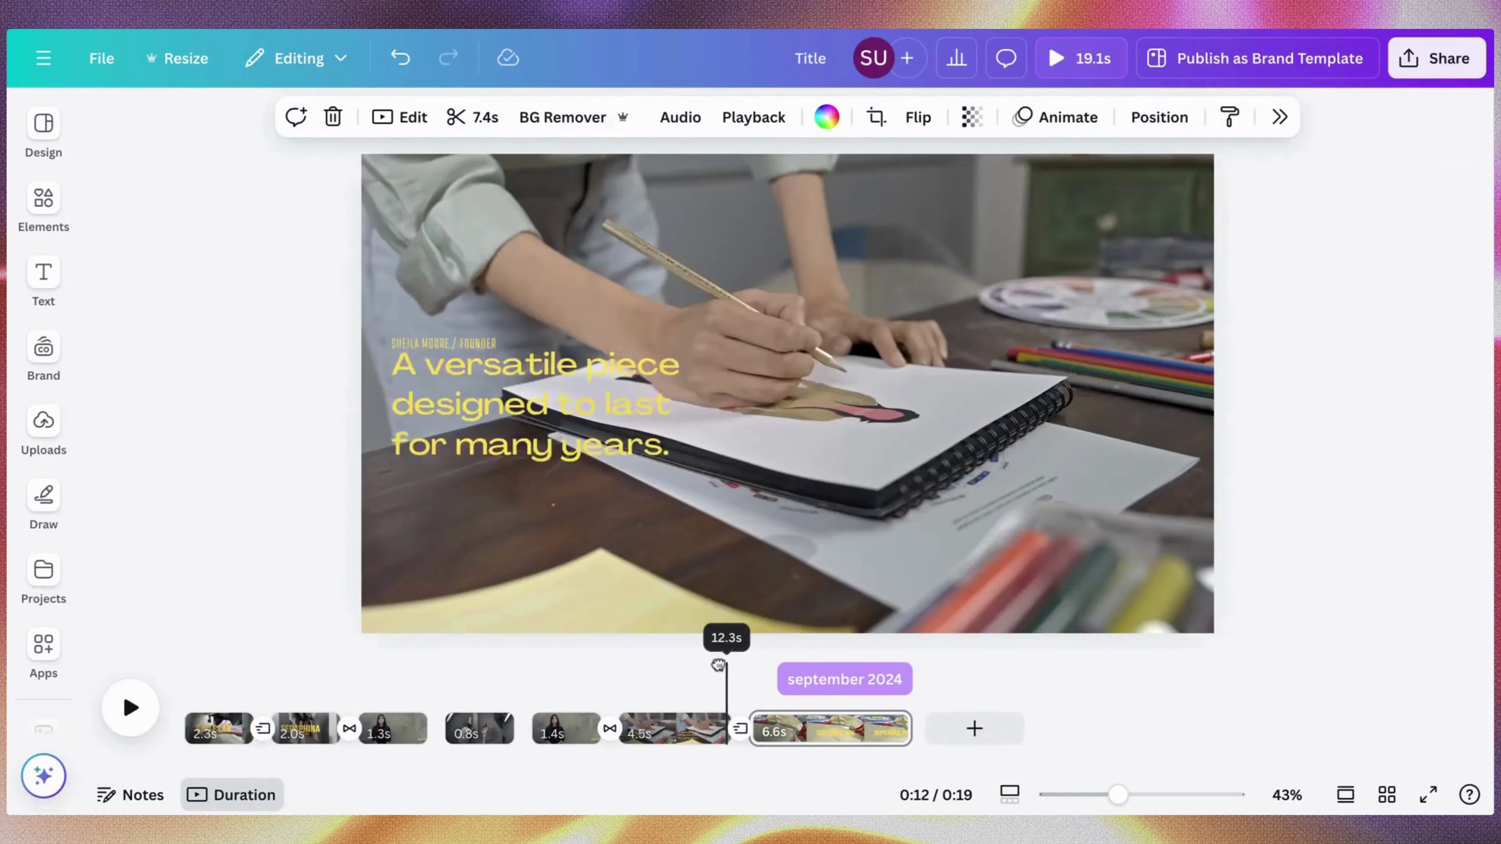
pyautogui.press('space')
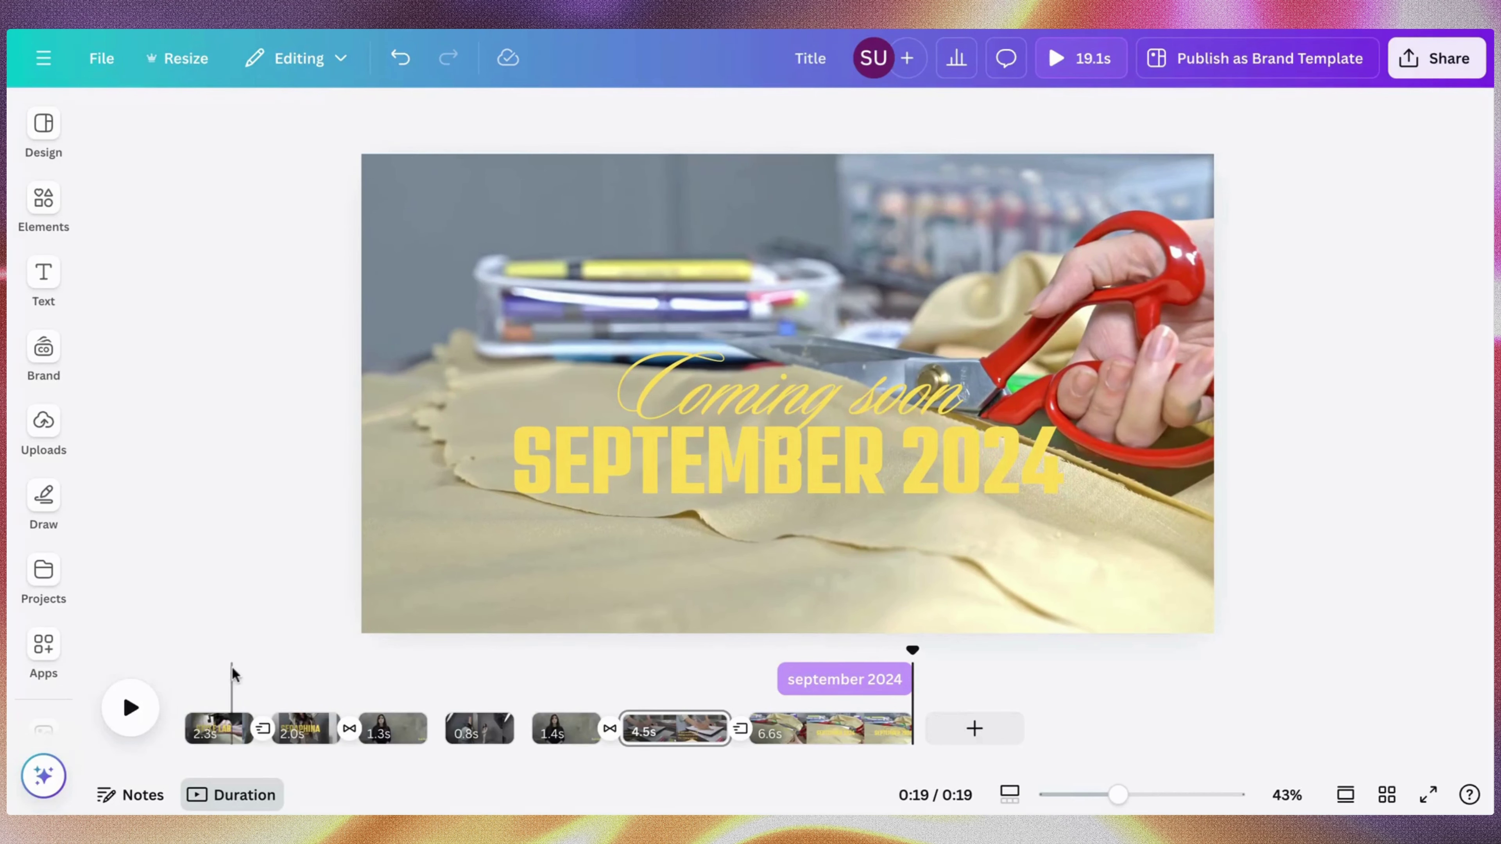
# Examine the filters available for the sewing machine background video on the first page
pyautogui.click(198, 707)
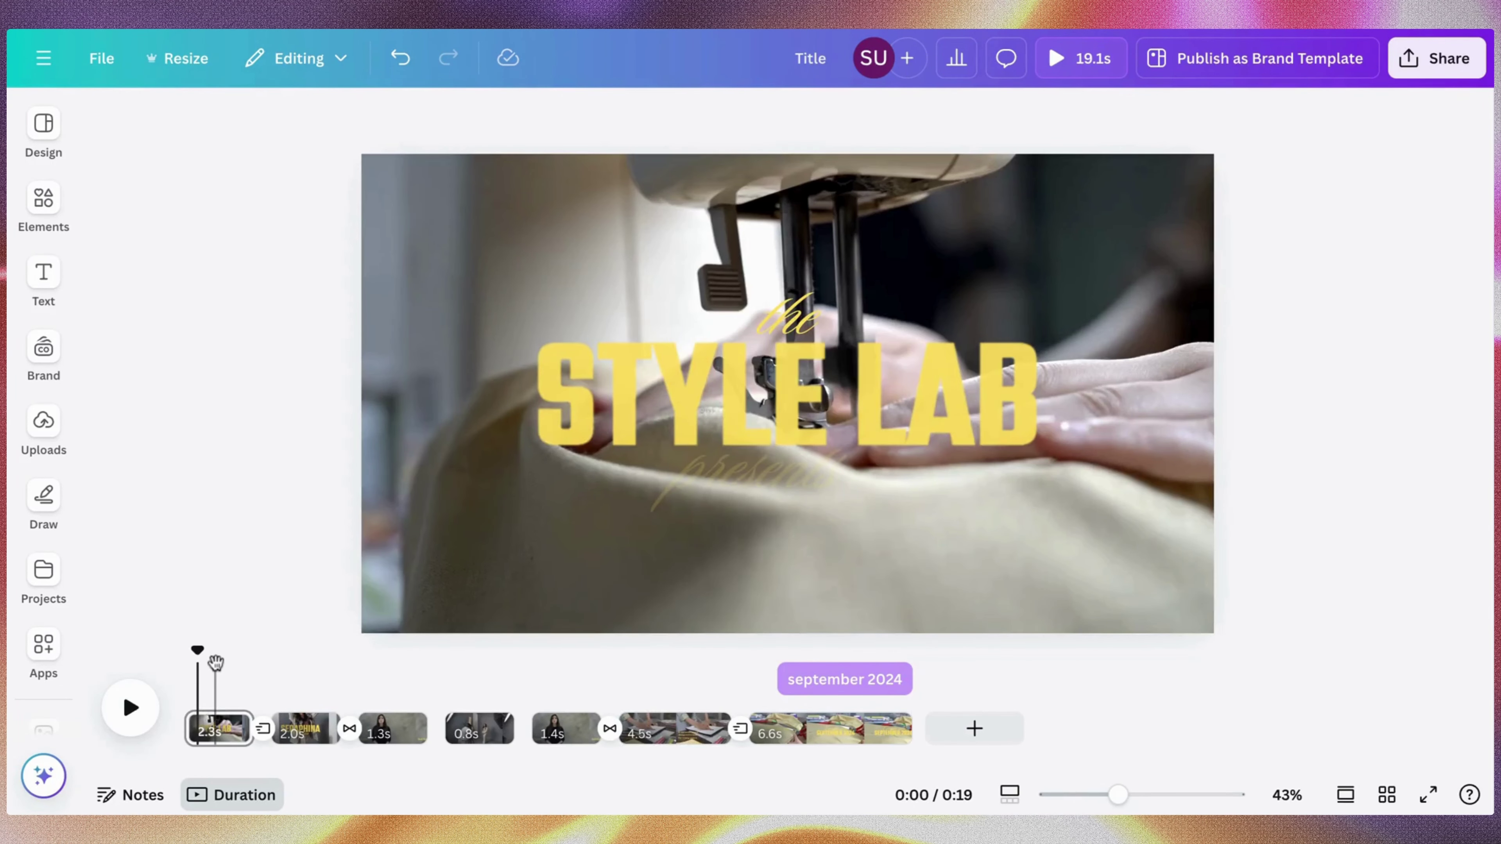
pyautogui.moveTo(199, 650); pyautogui.dragTo(183, 650)
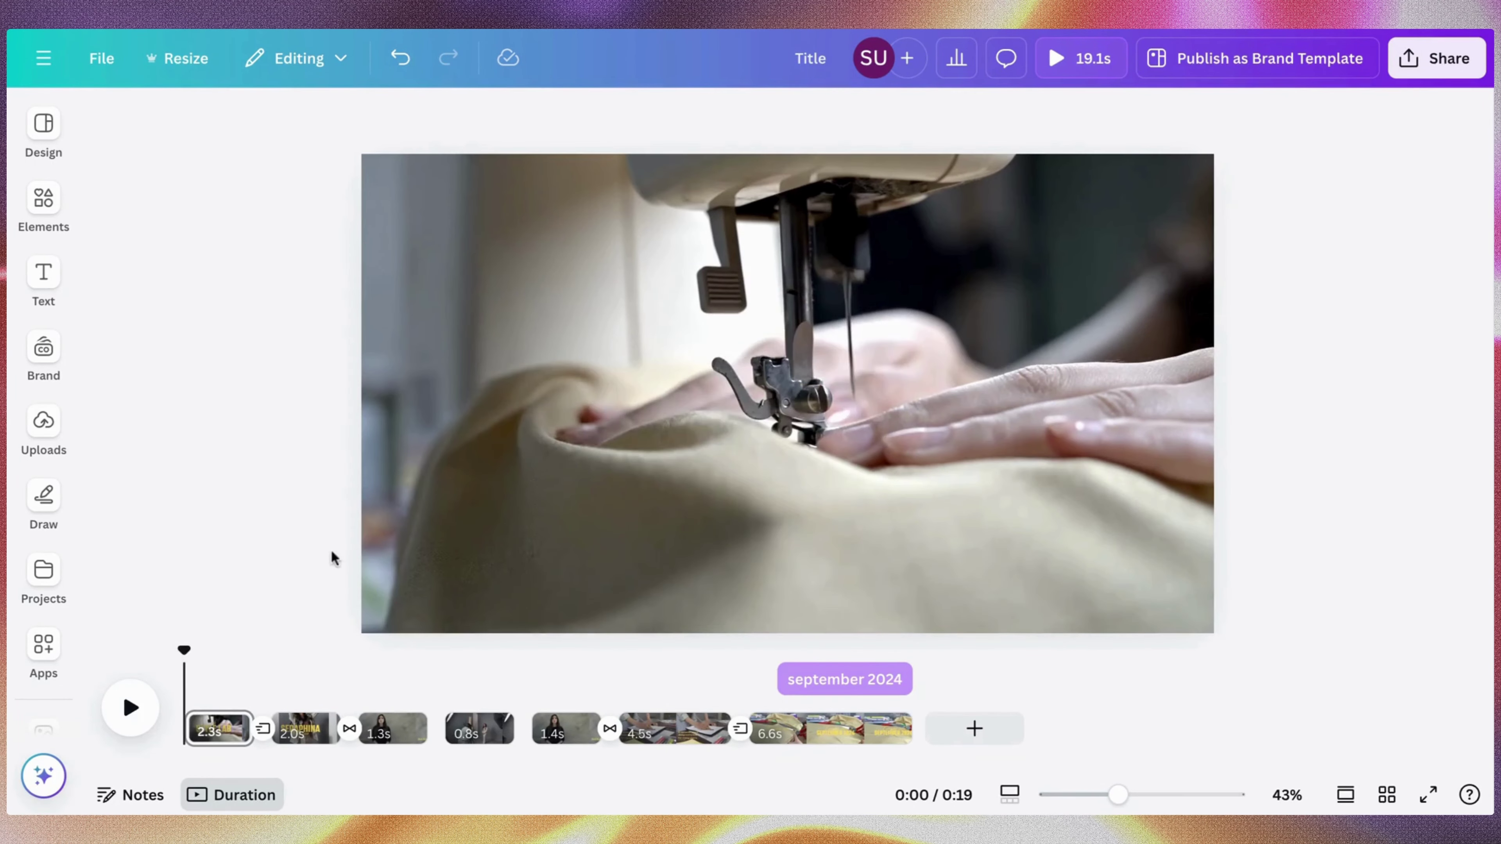
pyautogui.click(486, 524)
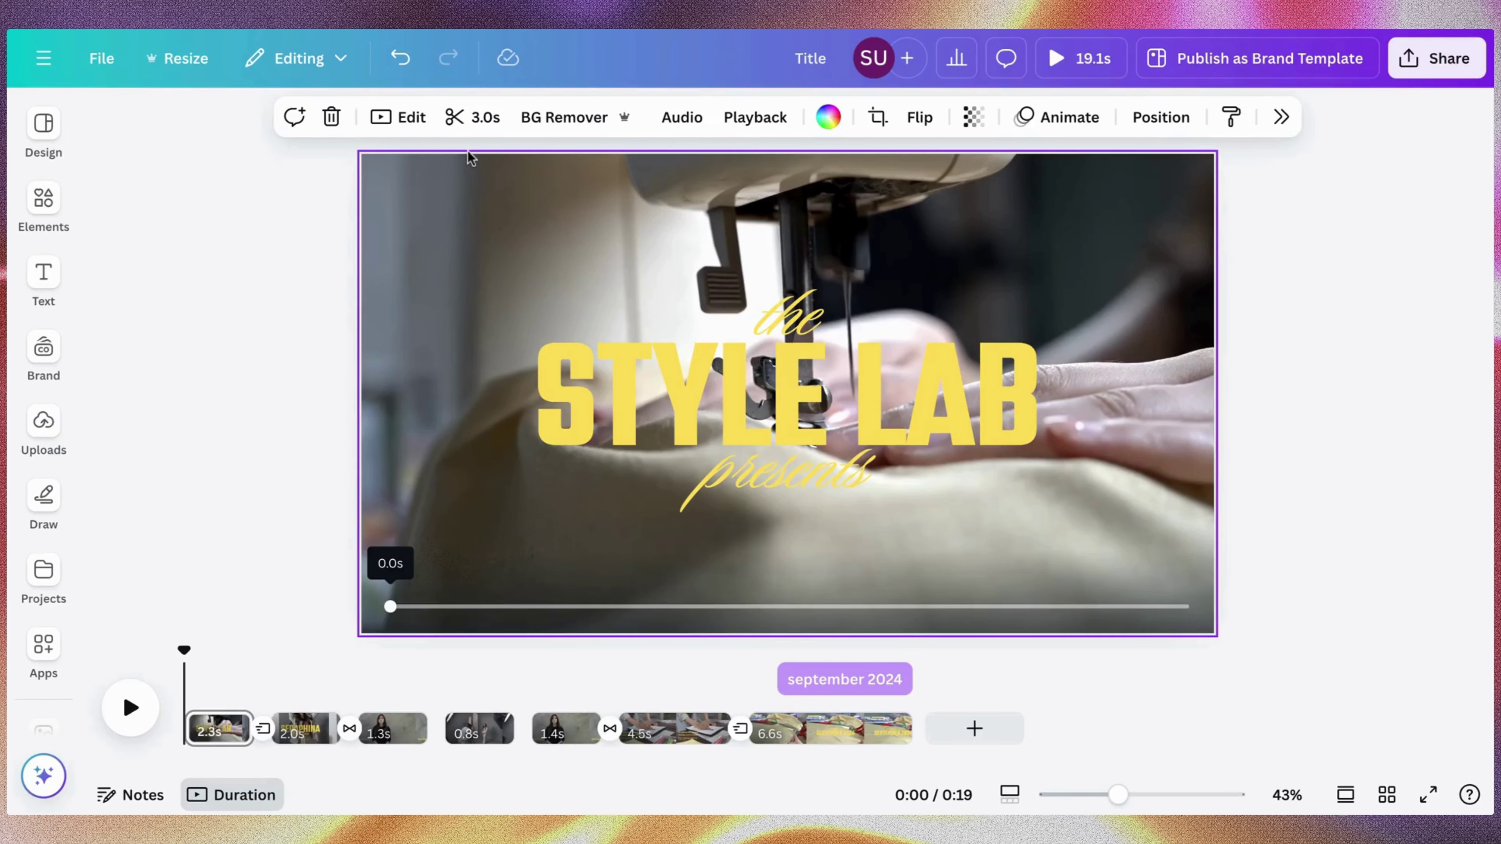
pyautogui.click(399, 127)
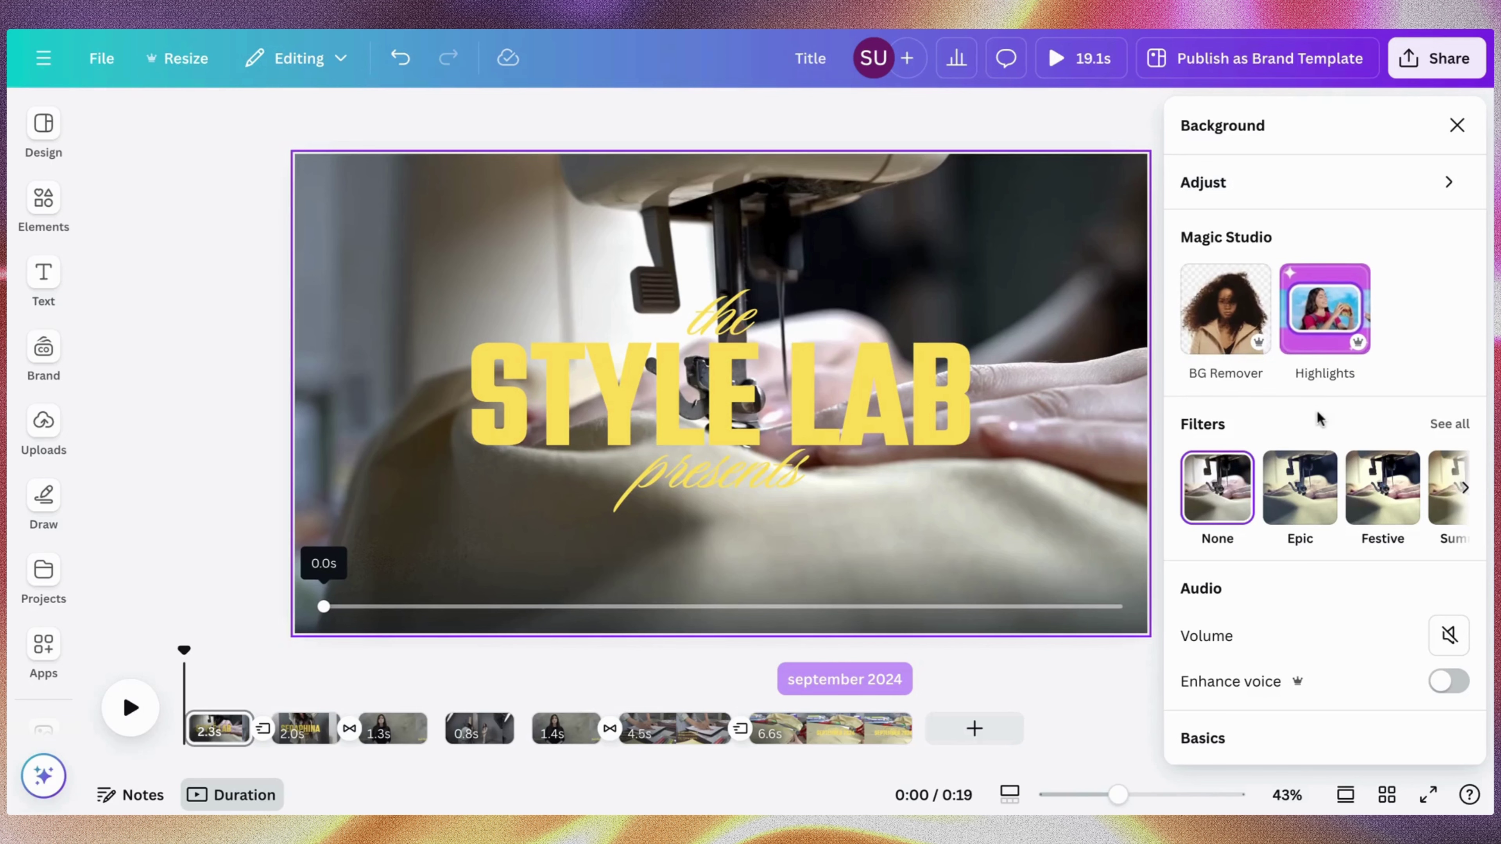
pyautogui.scroll(-3, 1317, 423)
pyautogui.hscroll(10, 1346, 307)
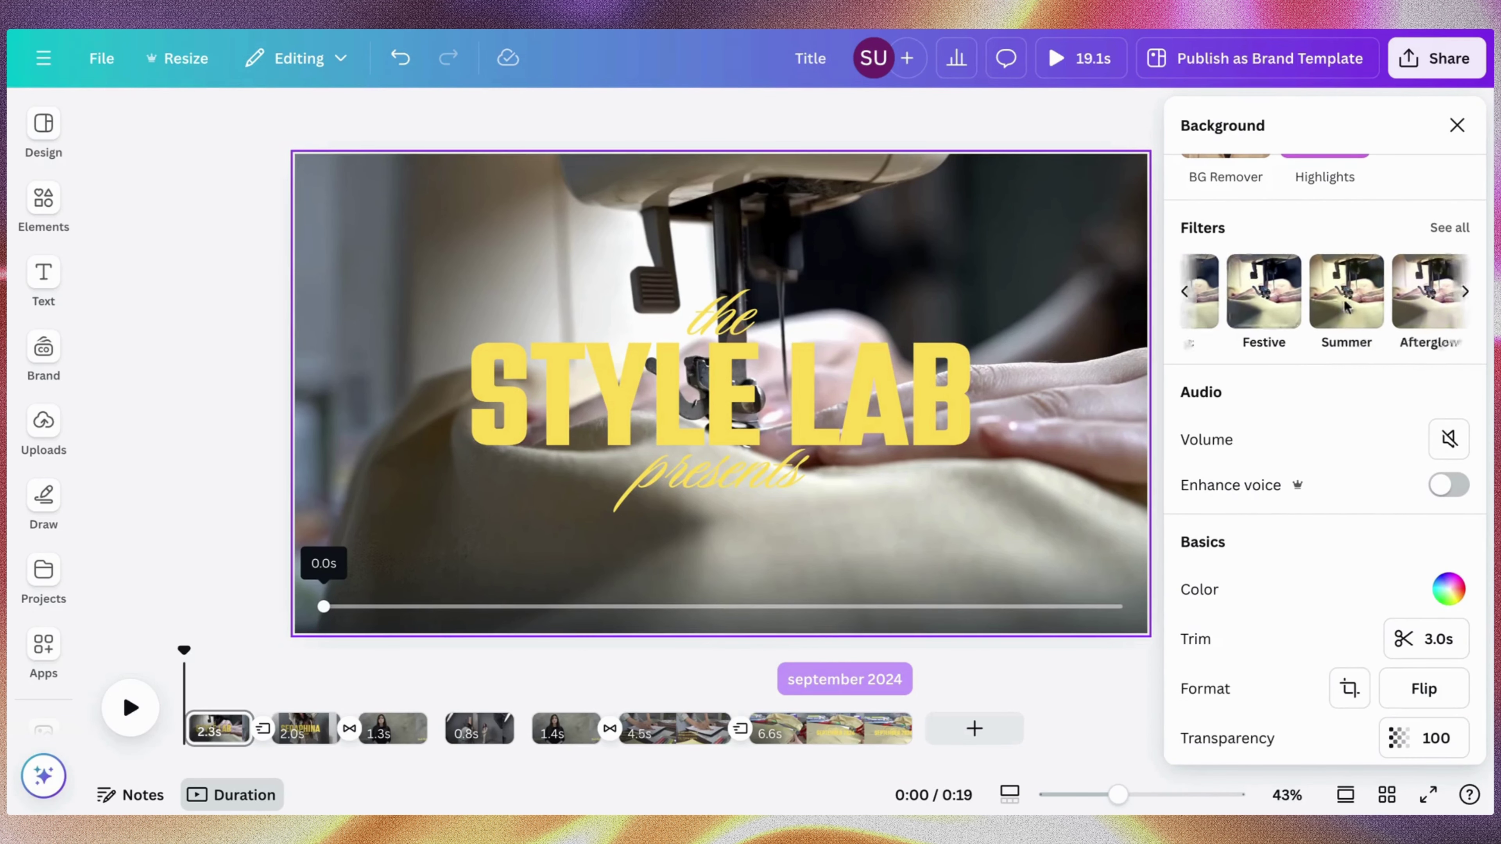
pyautogui.click(1430, 230)
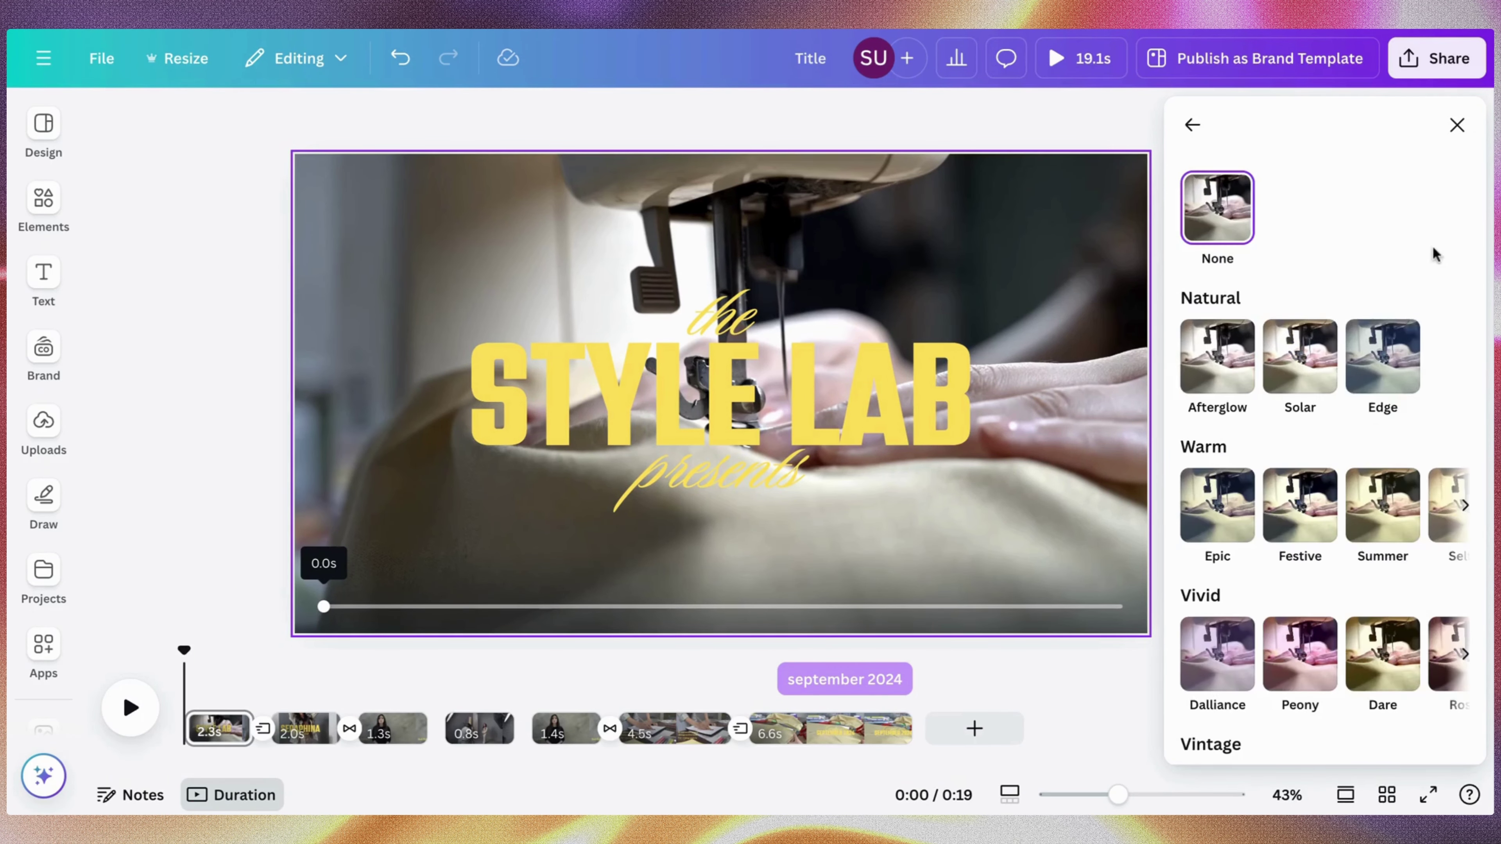
pyautogui.scroll(-3, 1253, 190)
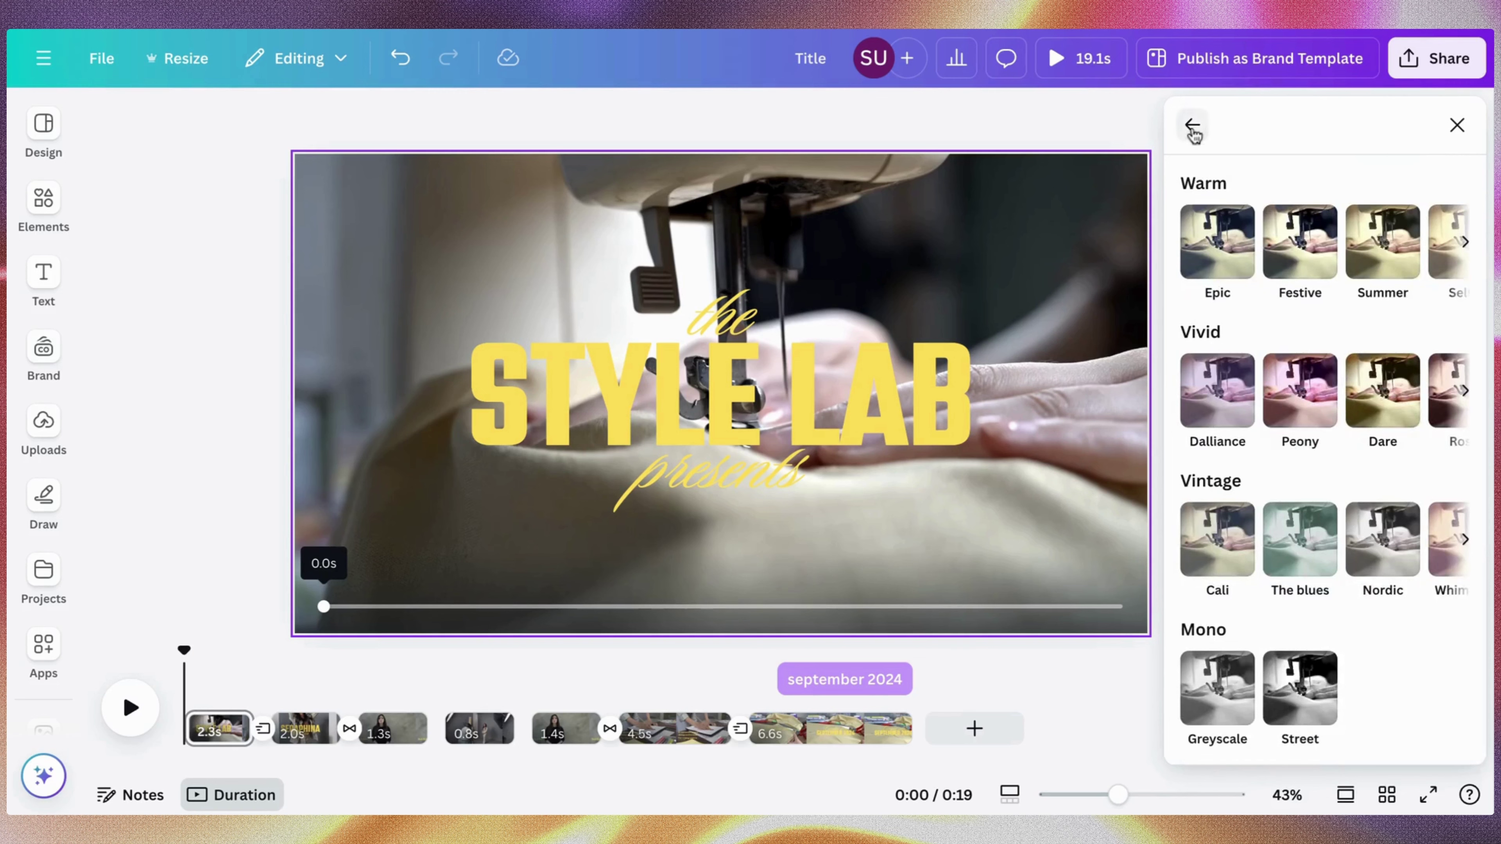
pyautogui.click(1192, 127)
pyautogui.scroll(3, 1255, 447)
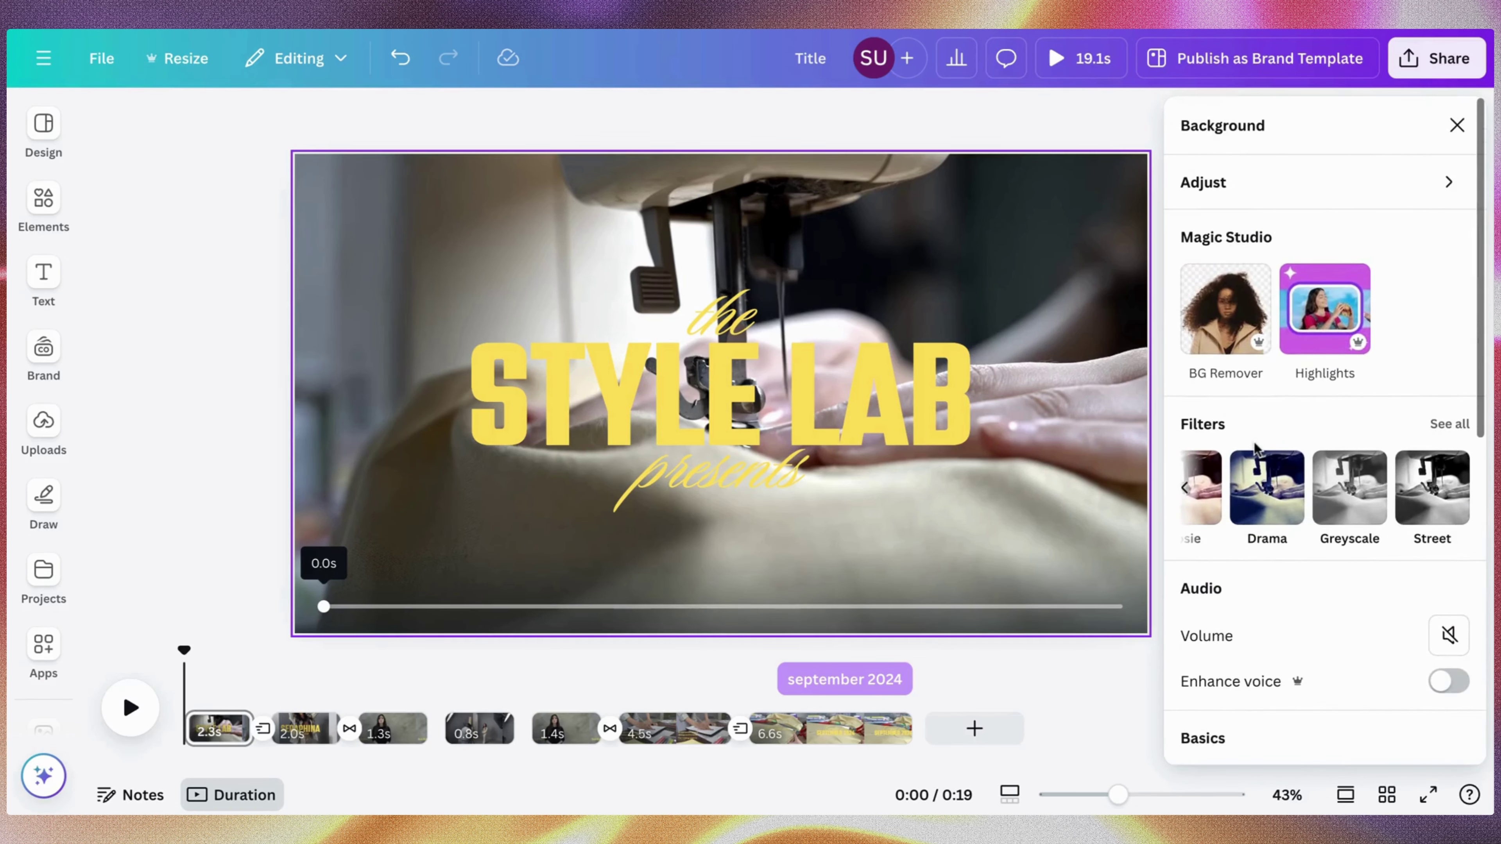
# Set the Tint adjustment of the first page's sewing machine video to -5
pyautogui.click(1260, 181)
pyautogui.scroll(-1, 1300, 272)
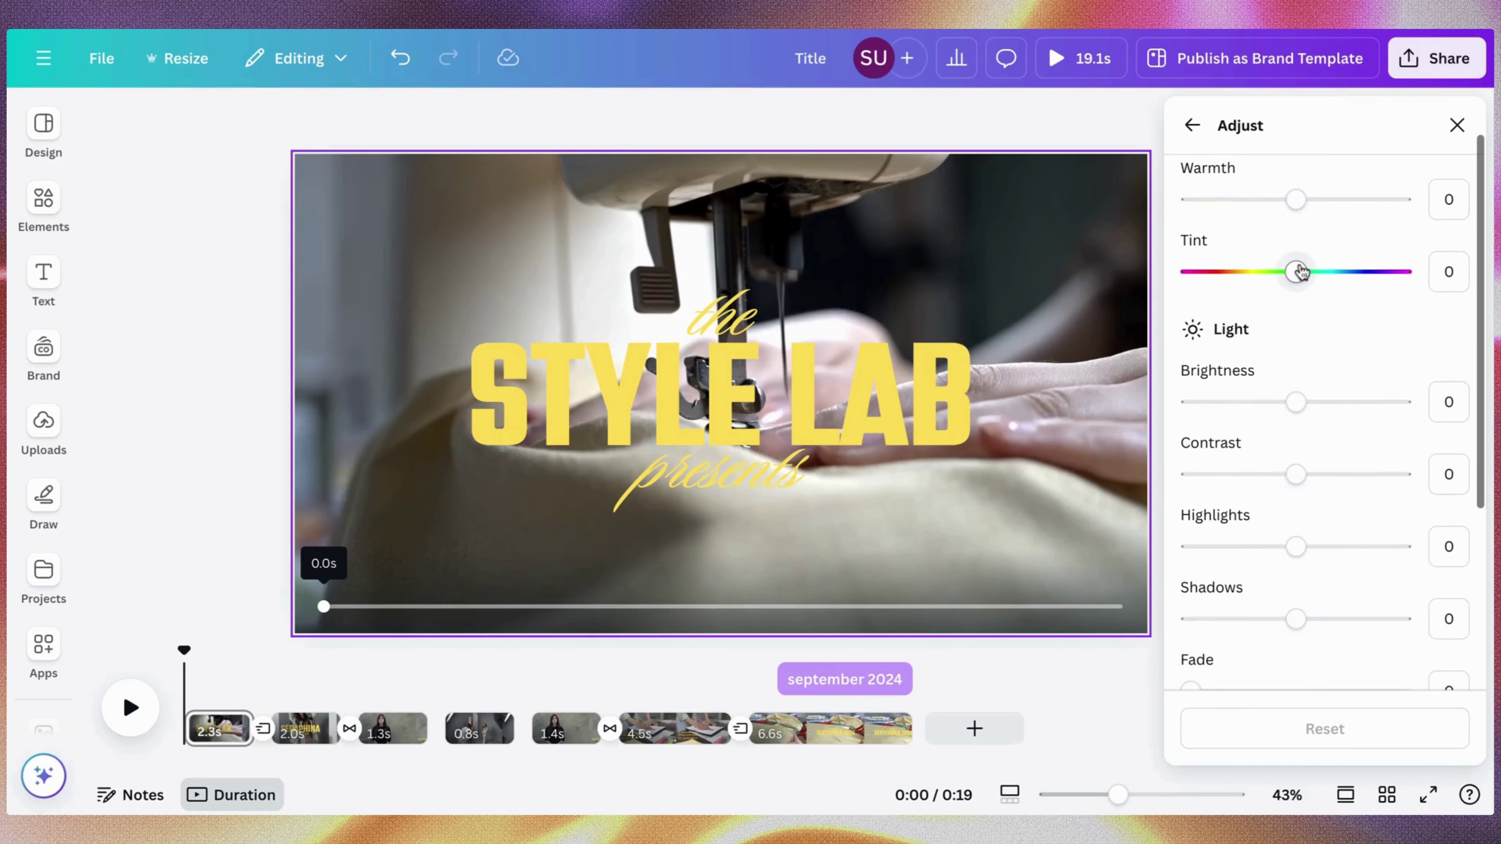
pyautogui.click(1302, 272)
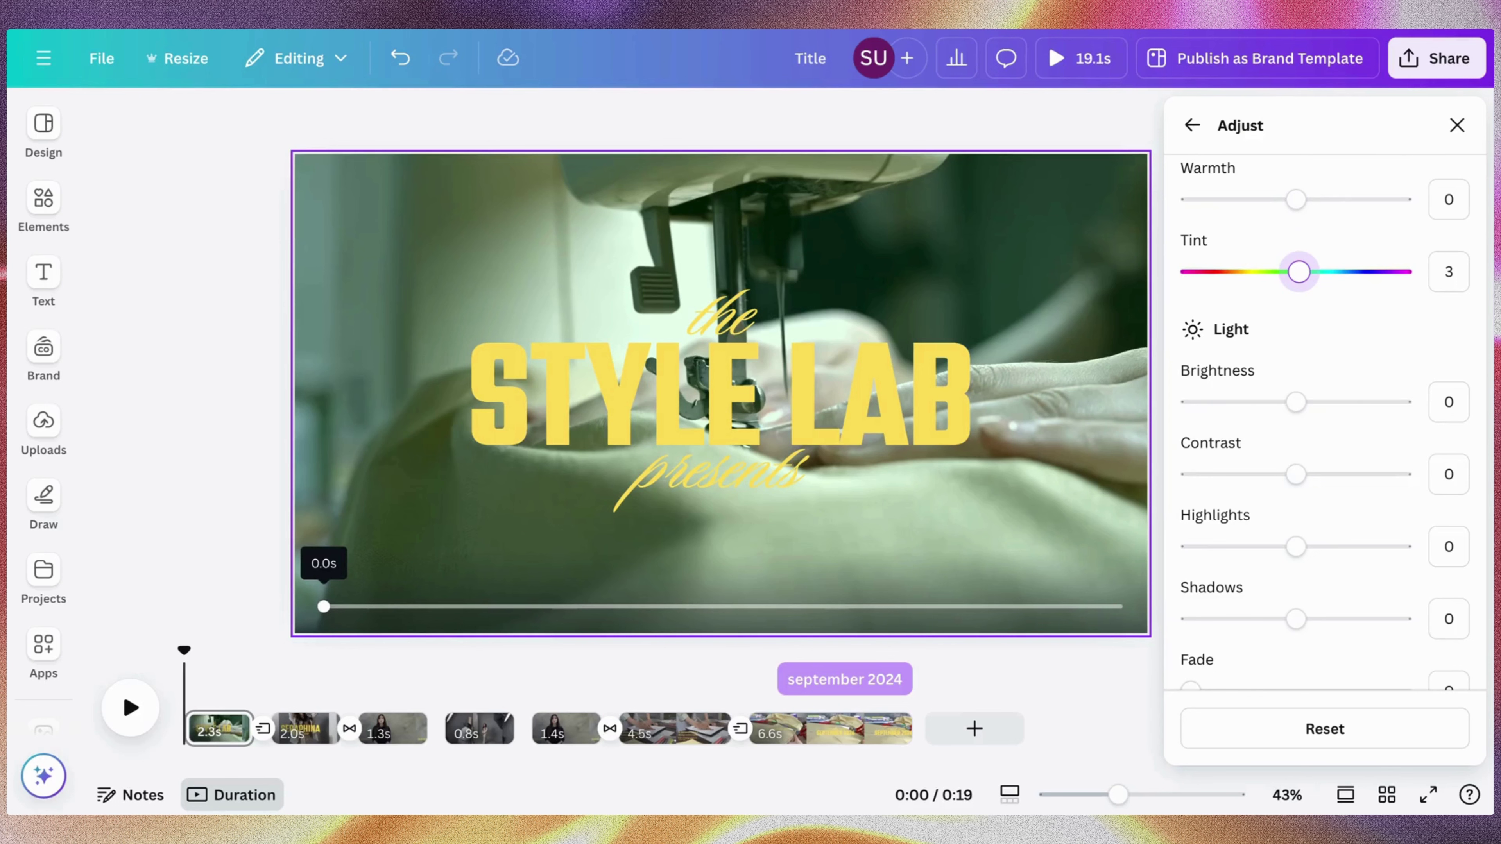
pyautogui.moveTo(1299, 272); pyautogui.dragTo(1292, 326)
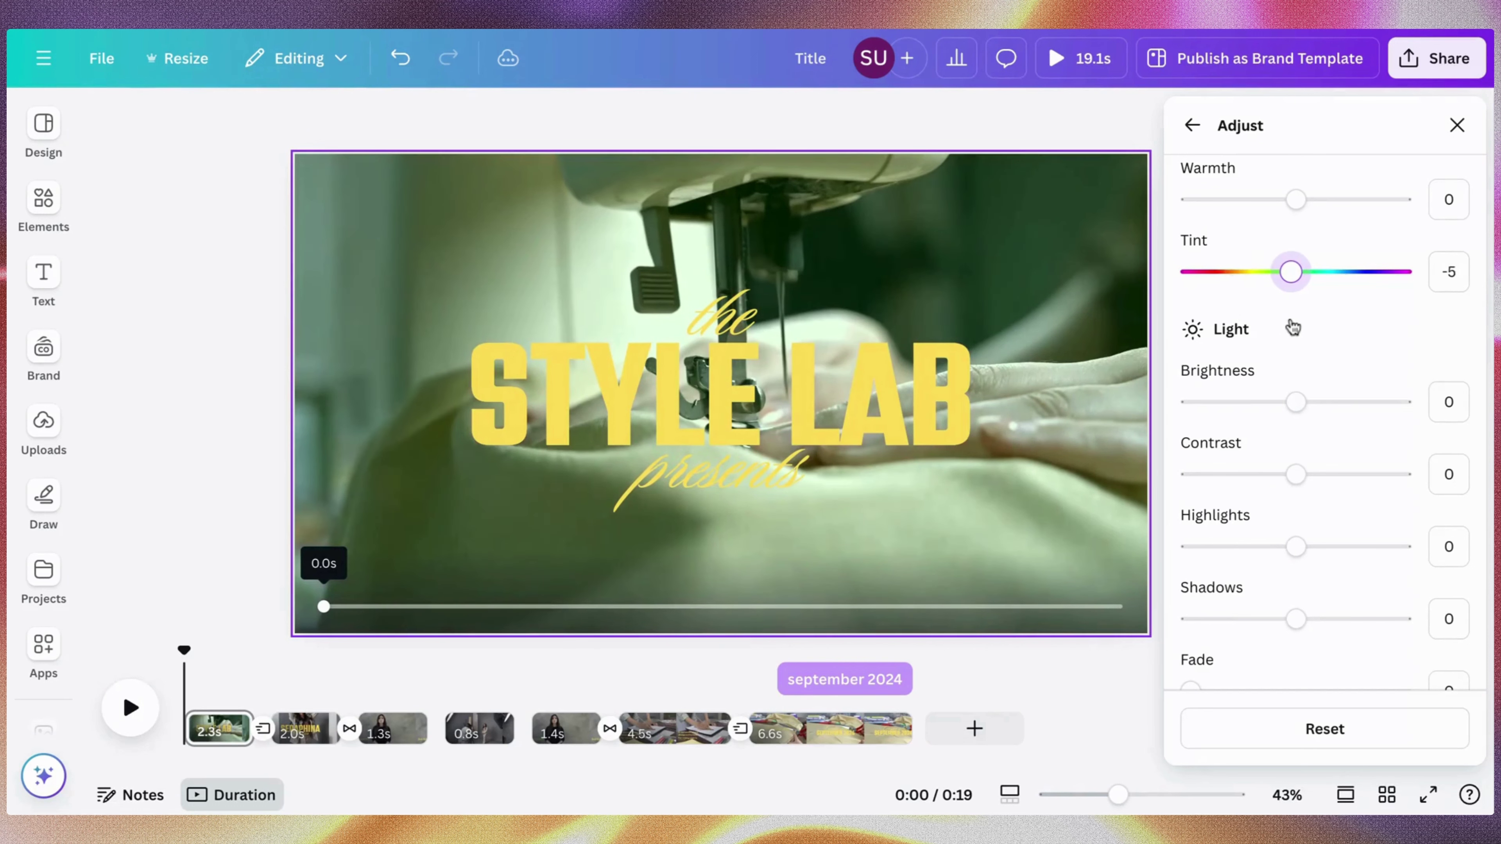
pyautogui.scroll(-5, 1293, 479)
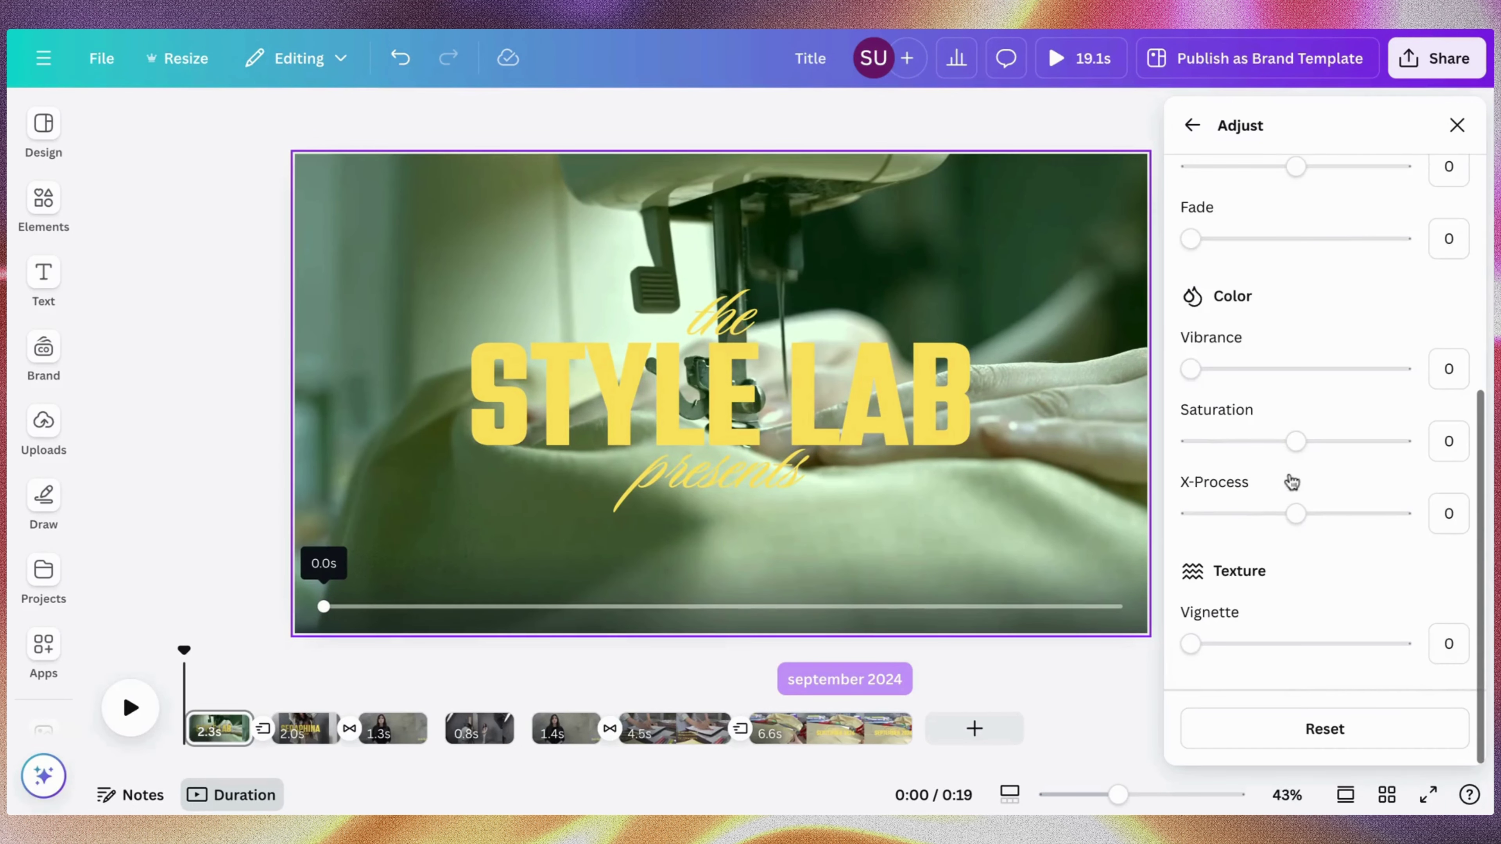
# Set the first page's sewing machine video to a Saturation of 87 and a Vibrance of 37
pyautogui.moveTo(1294, 451); pyautogui.dragTo(1389, 461)
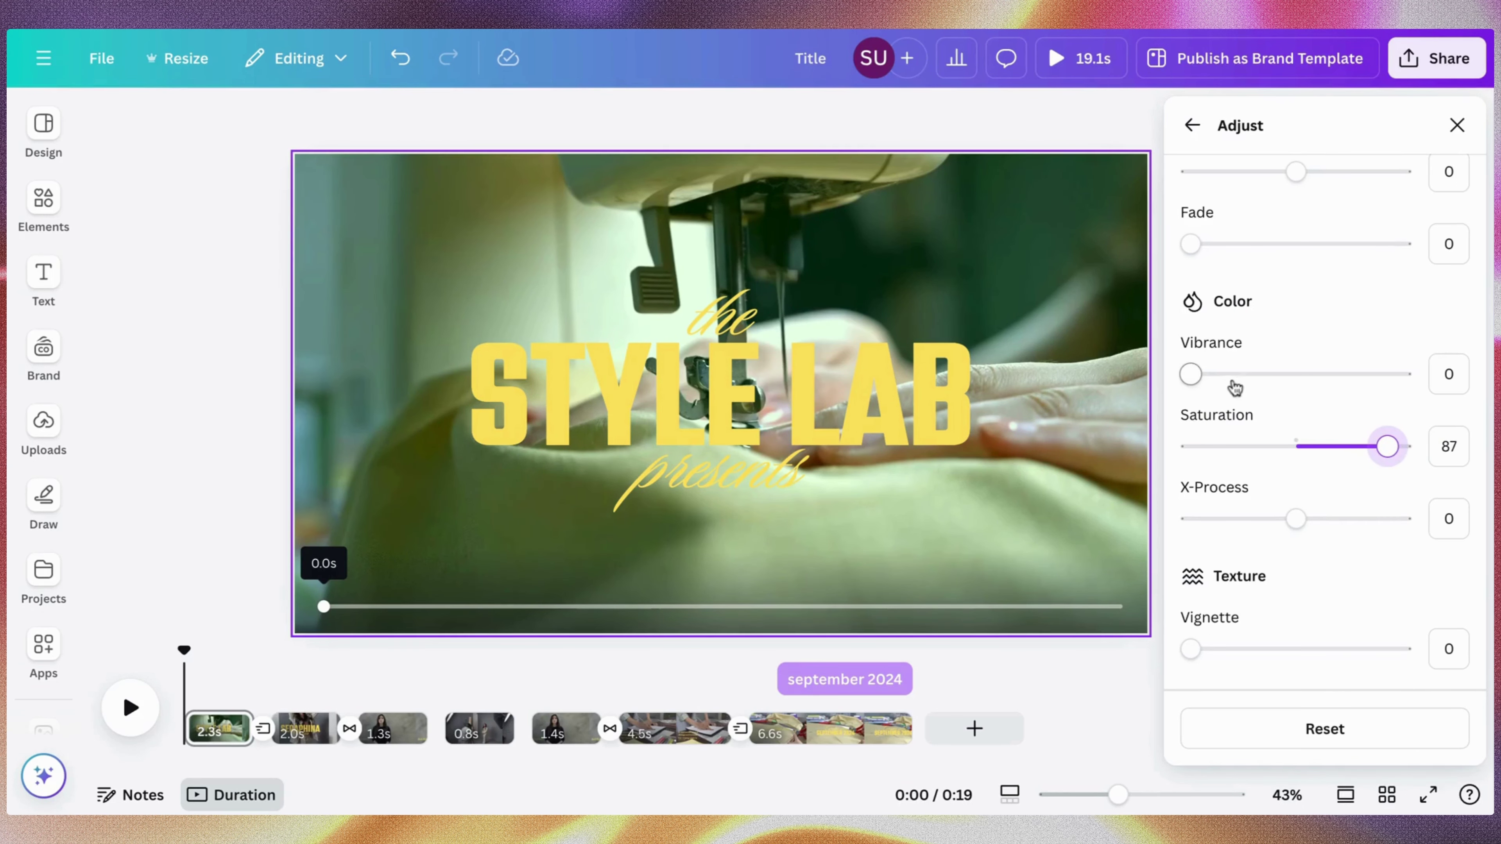
pyautogui.moveTo(1234, 382); pyautogui.dragTo(1271, 403)
pyautogui.scroll(-1, 1312, 552)
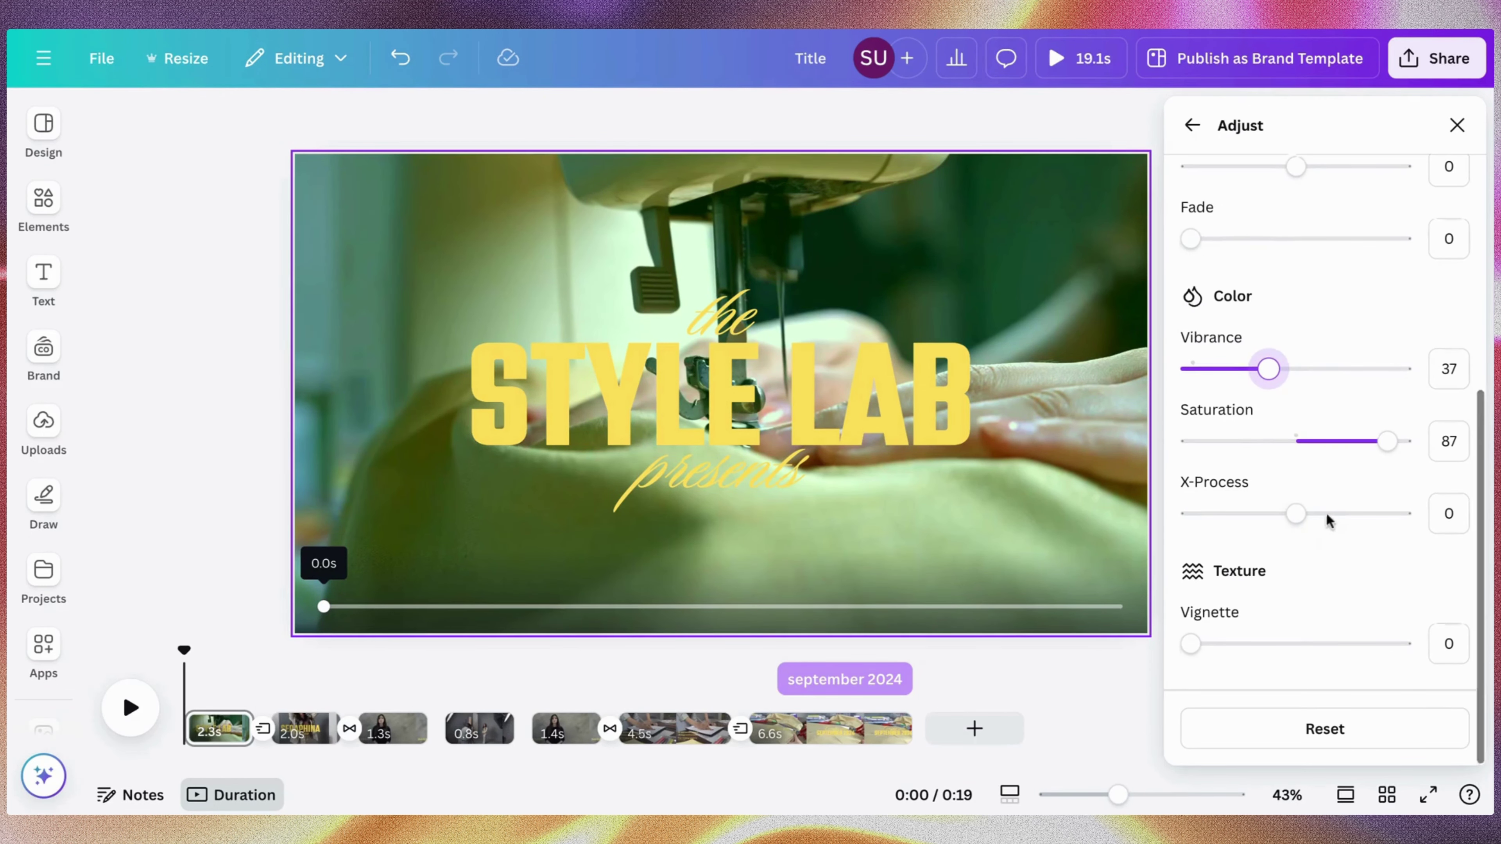
# Try an X-Process of -3 and lower Highlights on the sewing machine video, and return both adjustments to 0
pyautogui.moveTo(1296, 514)
pyautogui.mouseDown()
pyautogui.moveTo(1412, 528)
pyautogui.moveTo(1226, 536)
pyautogui.moveTo(1212, 520)
pyautogui.moveTo(1296, 539)
pyautogui.mouseUp()
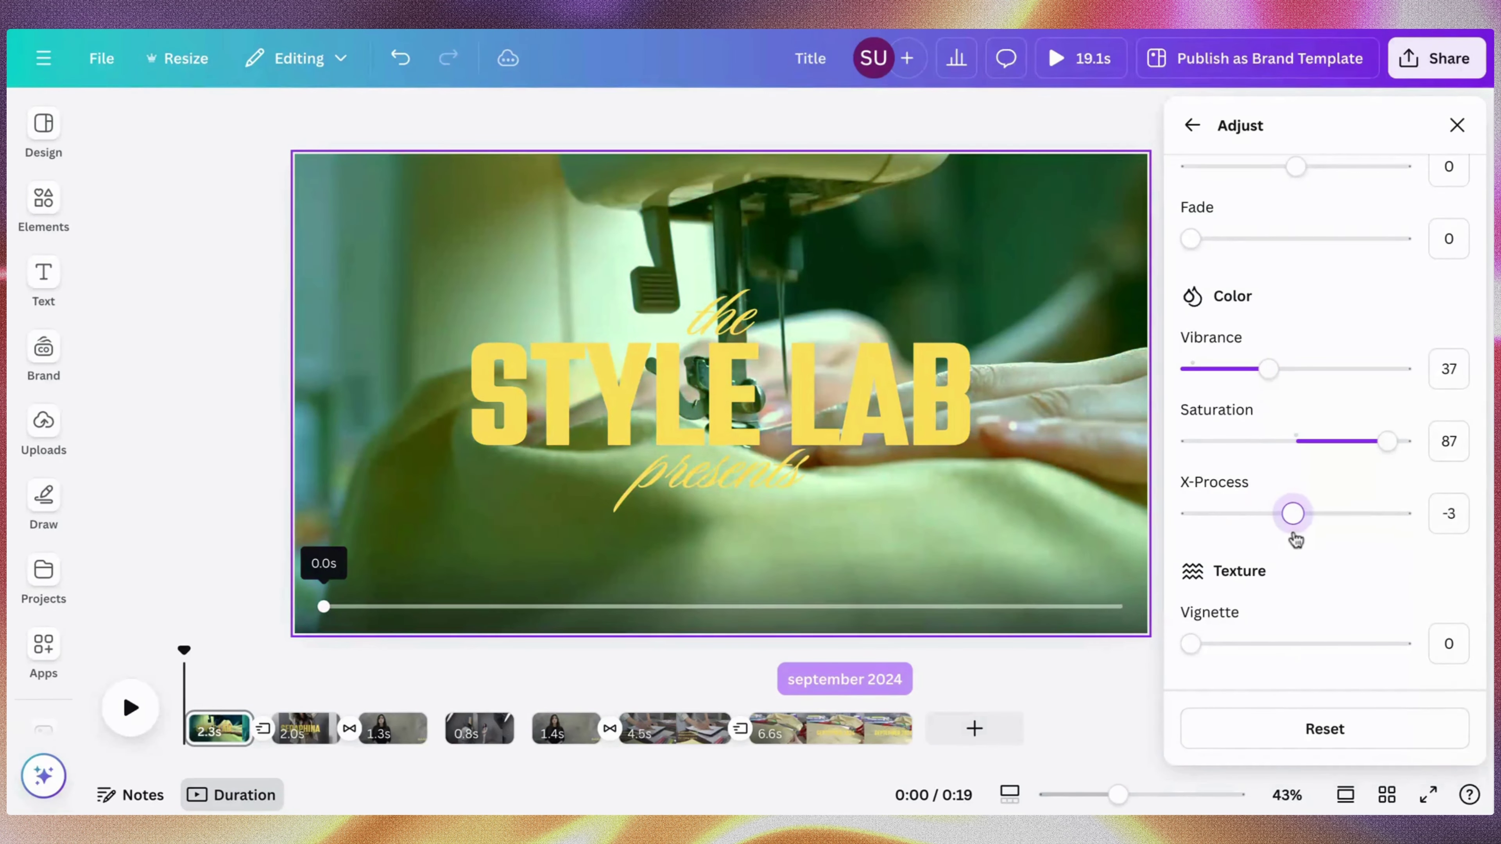
pyautogui.scroll(1, 1297, 429)
pyautogui.scroll(-1, 1298, 426)
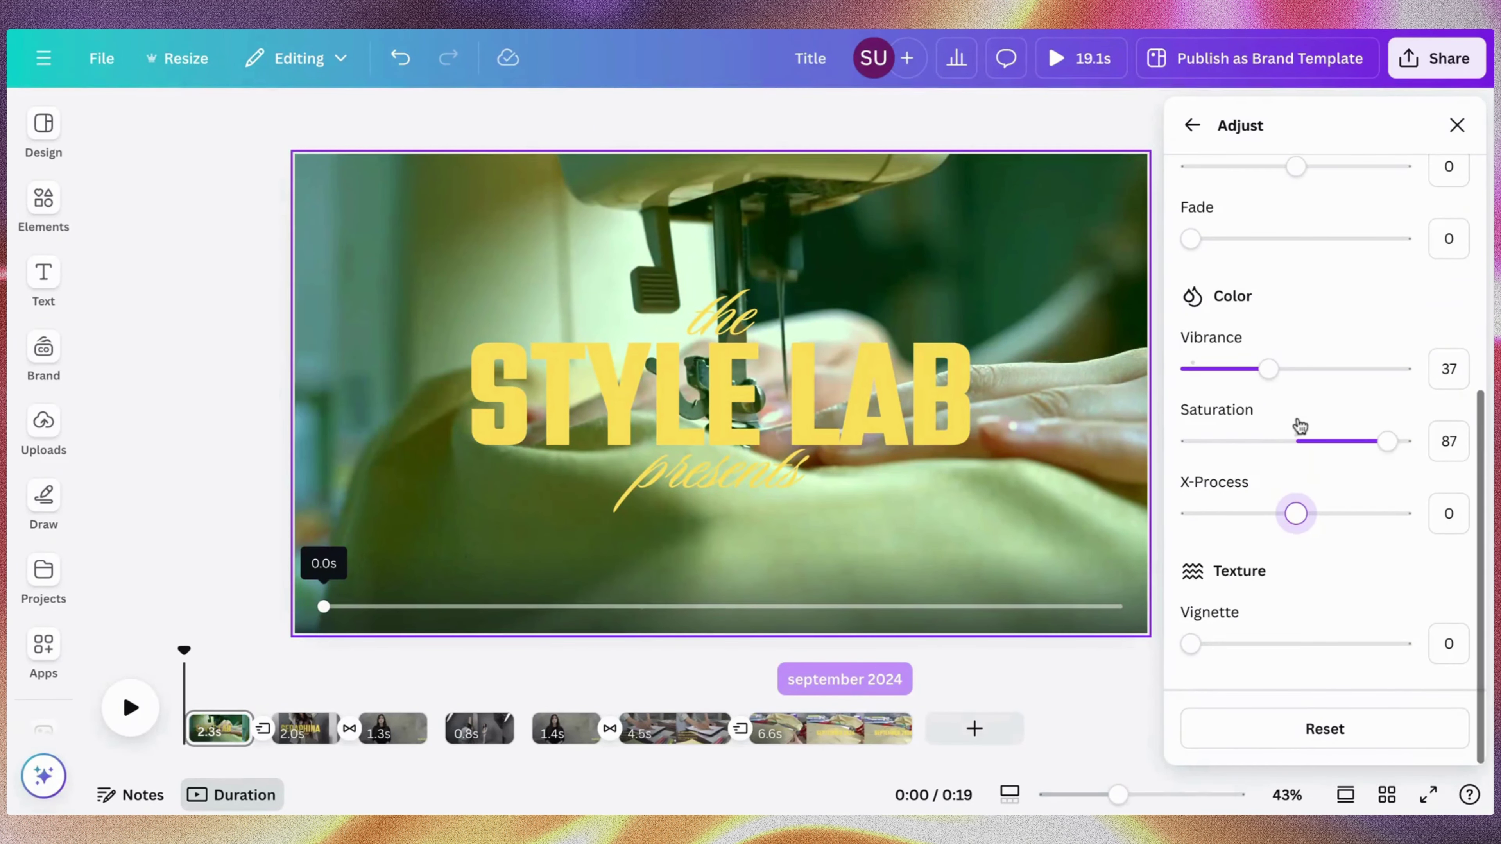
pyautogui.scroll(5, 1298, 426)
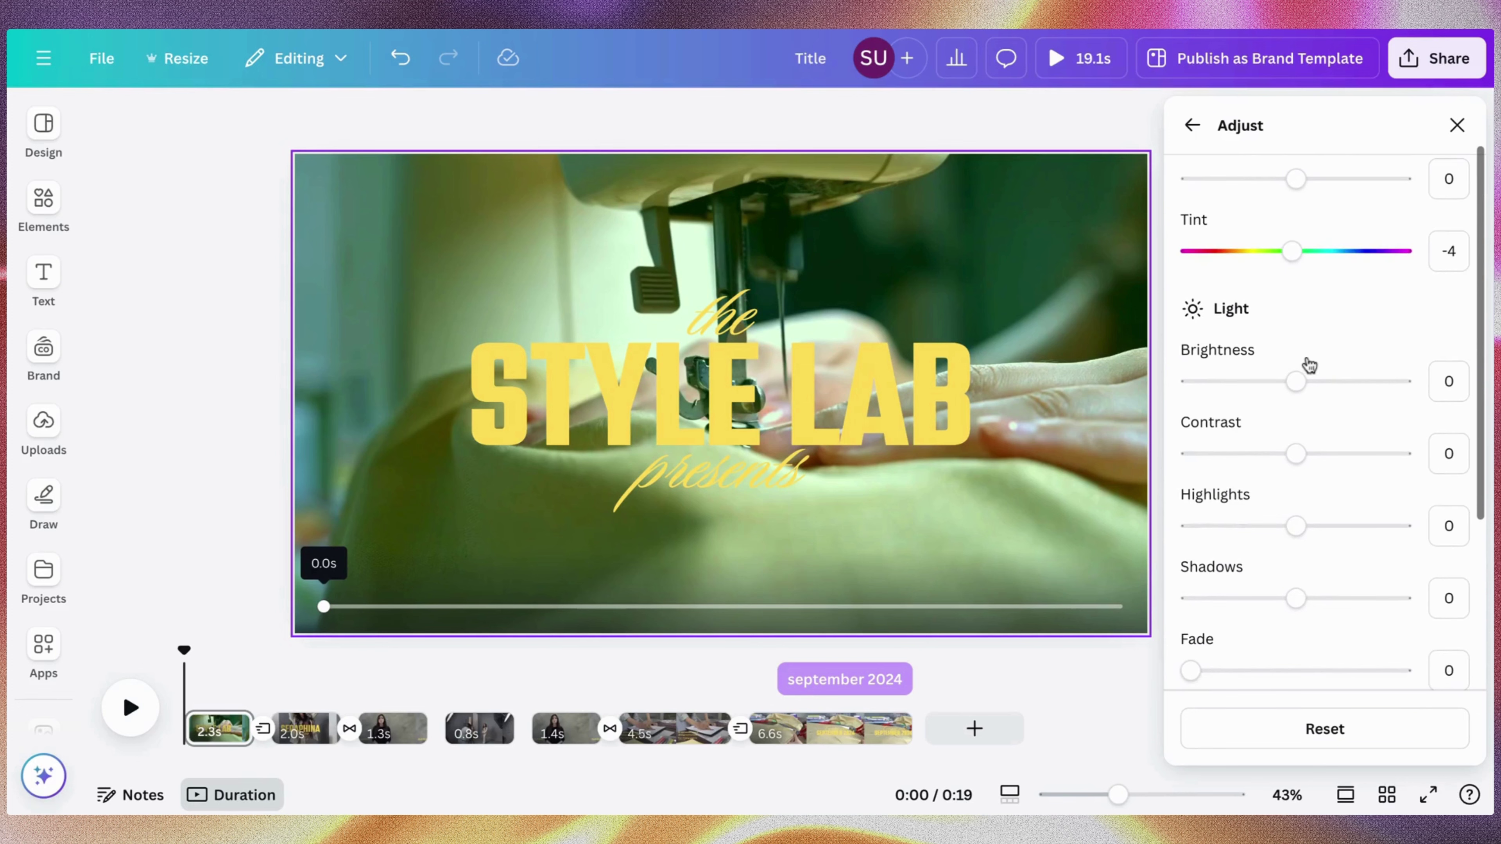
pyautogui.scroll(-3, 1312, 467)
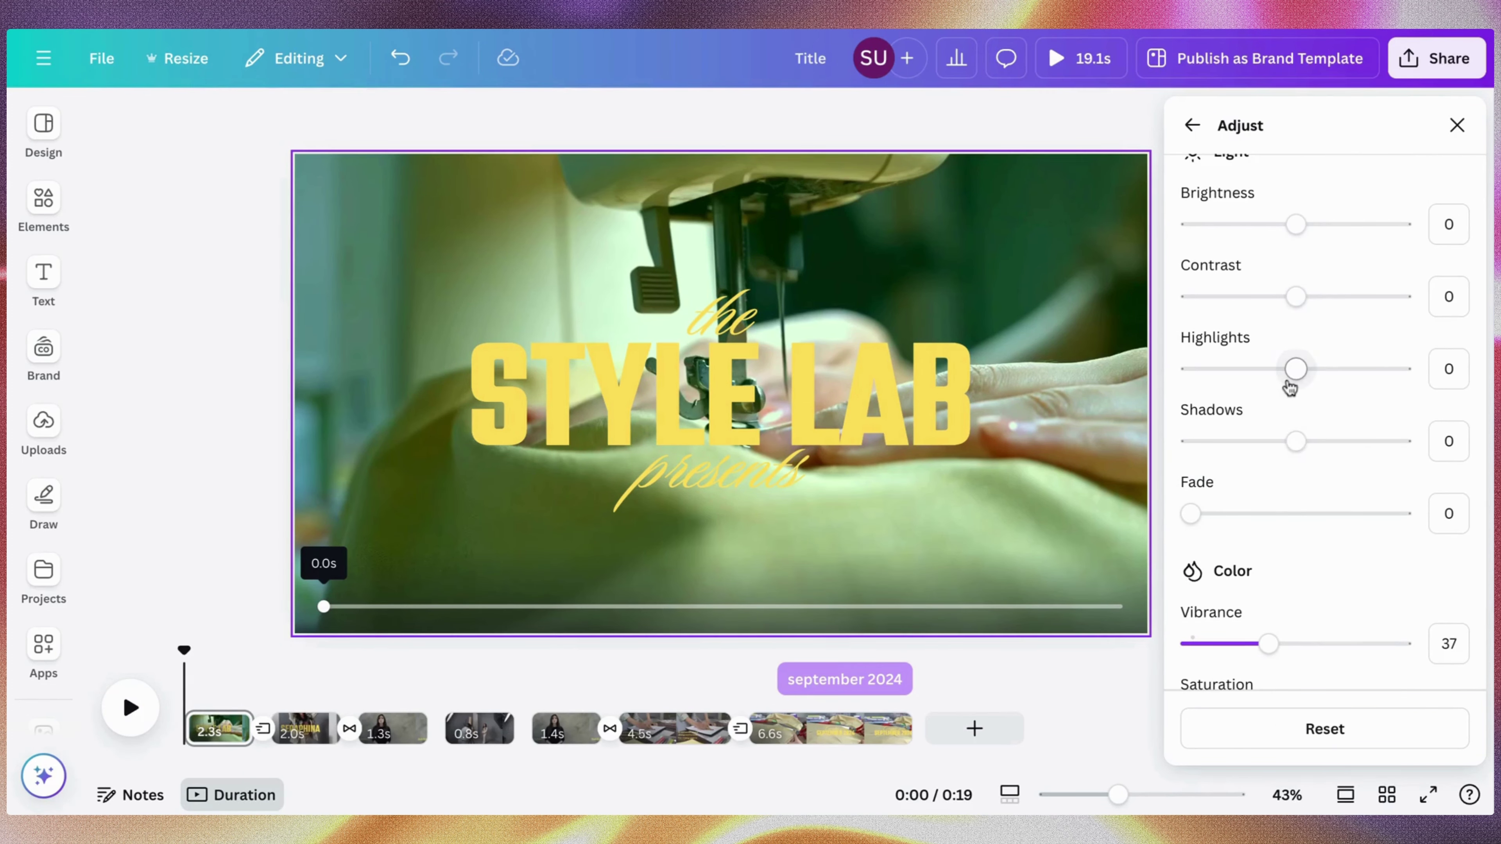
pyautogui.moveTo(1289, 384); pyautogui.dragTo(1258, 398)
pyautogui.click(1465, 374)
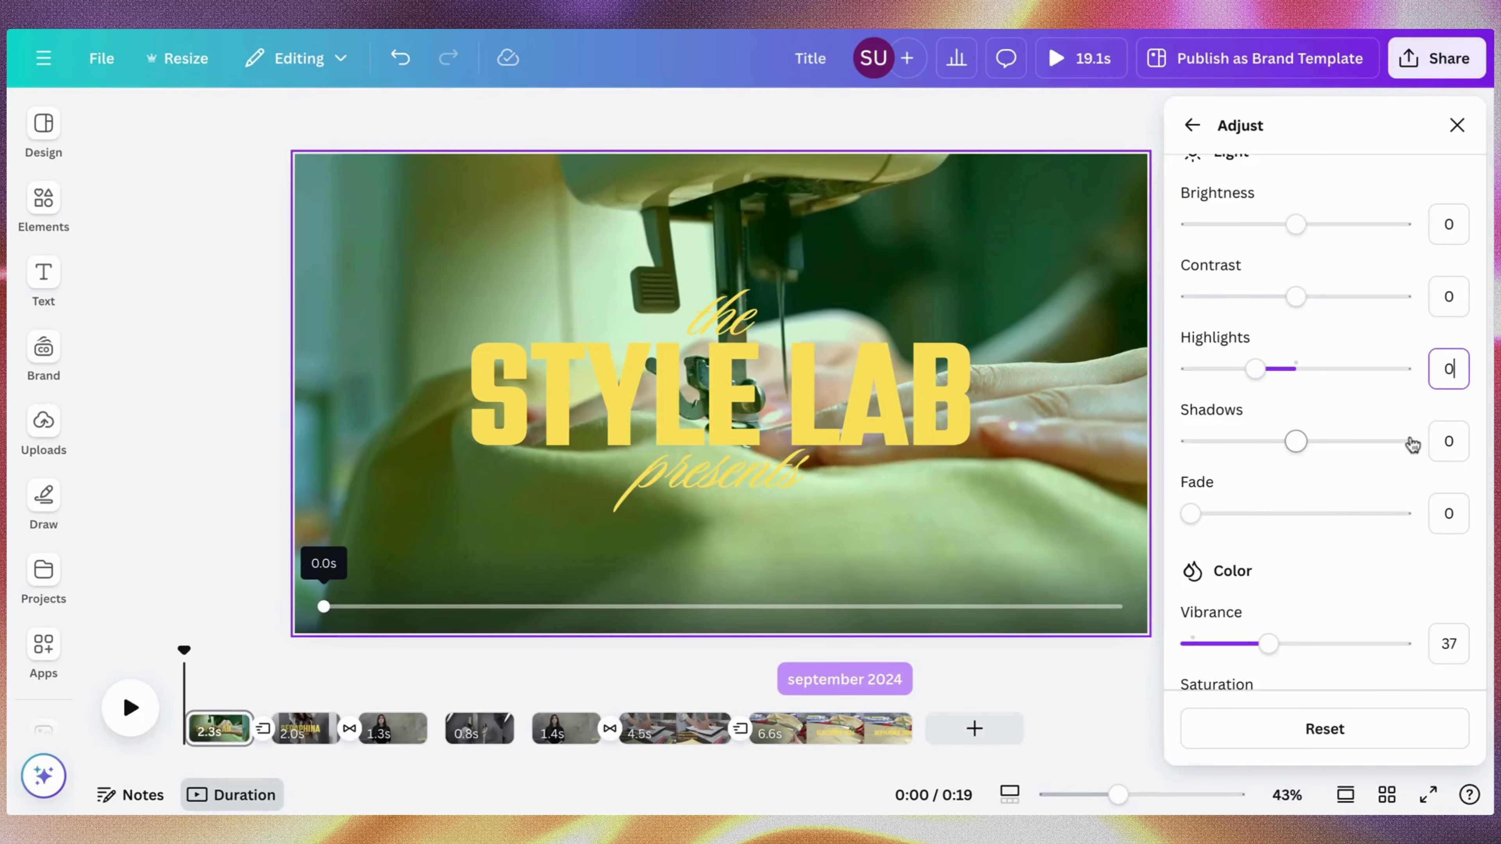
pyautogui.scroll(-5, 1412, 444)
pyautogui.scroll(9, 1412, 444)
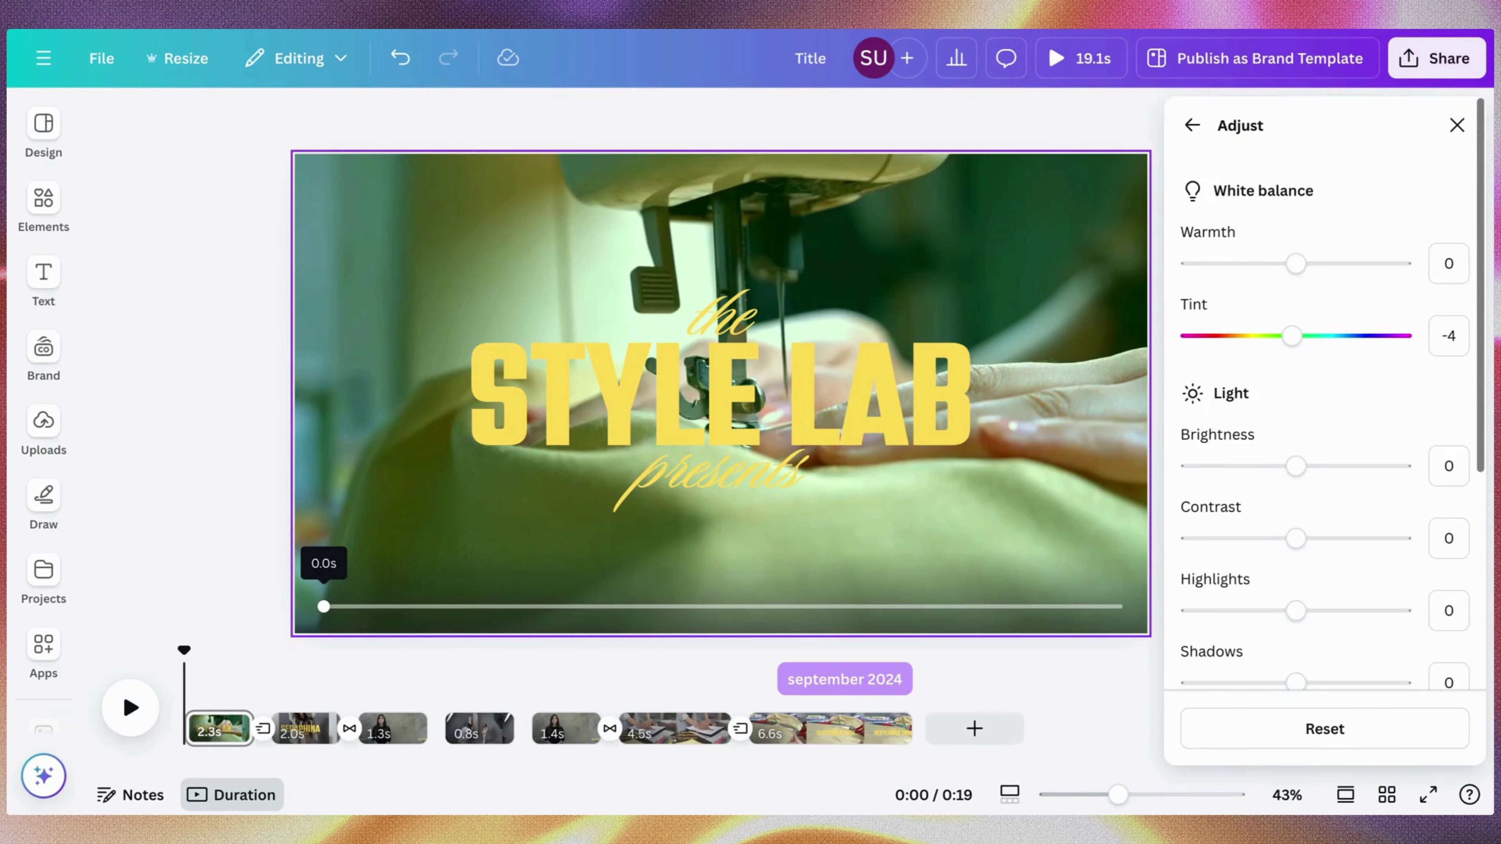
# Copy the style of the first page's sewing machine video and apply it to the SERAPHINA collection video on page 2
pyautogui.click(793, 716)
pyautogui.click(214, 717)
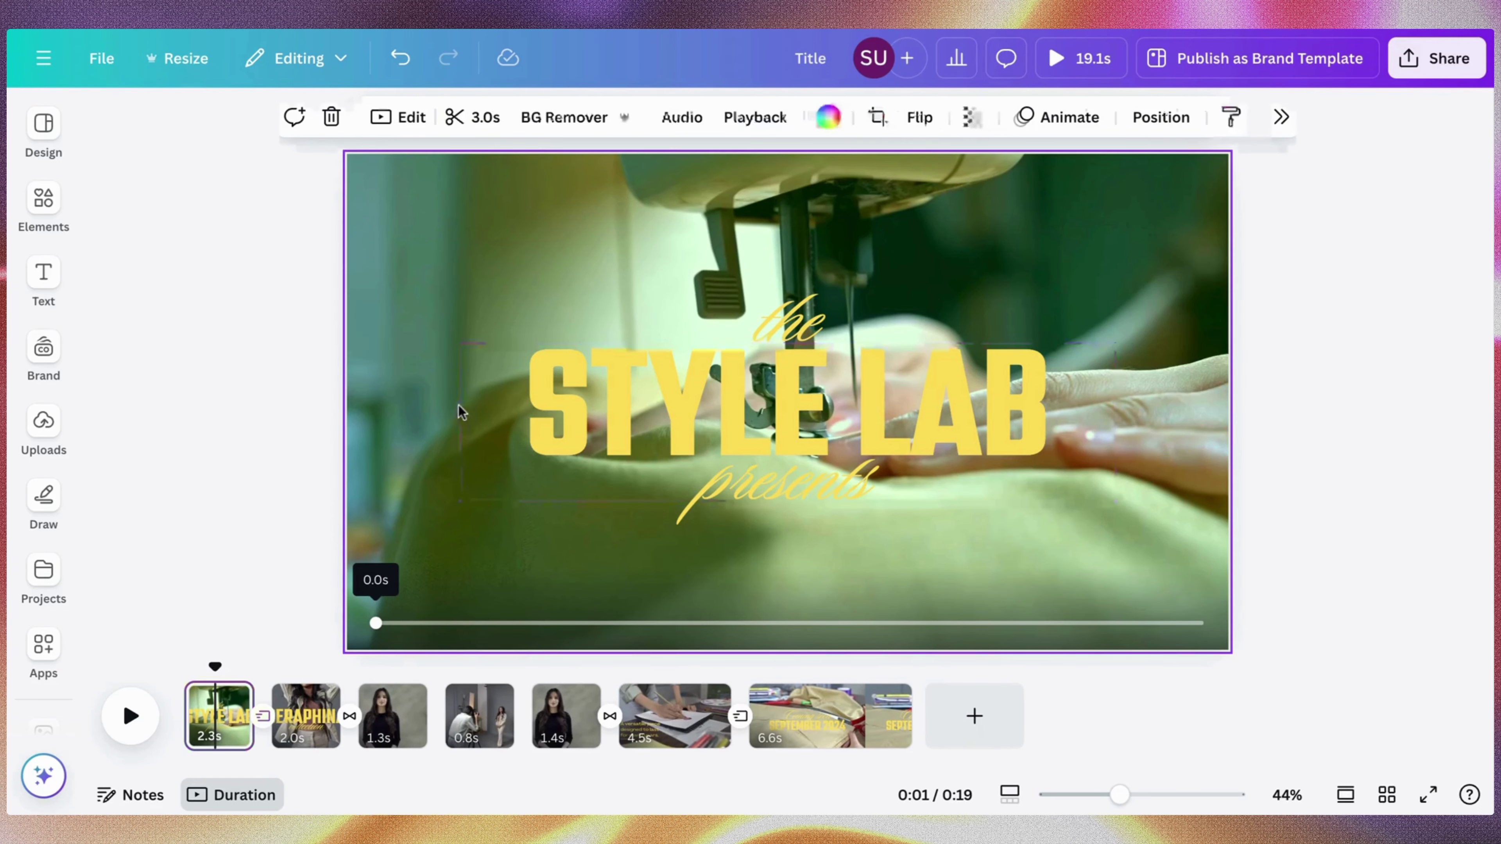
pyautogui.click(1232, 121)
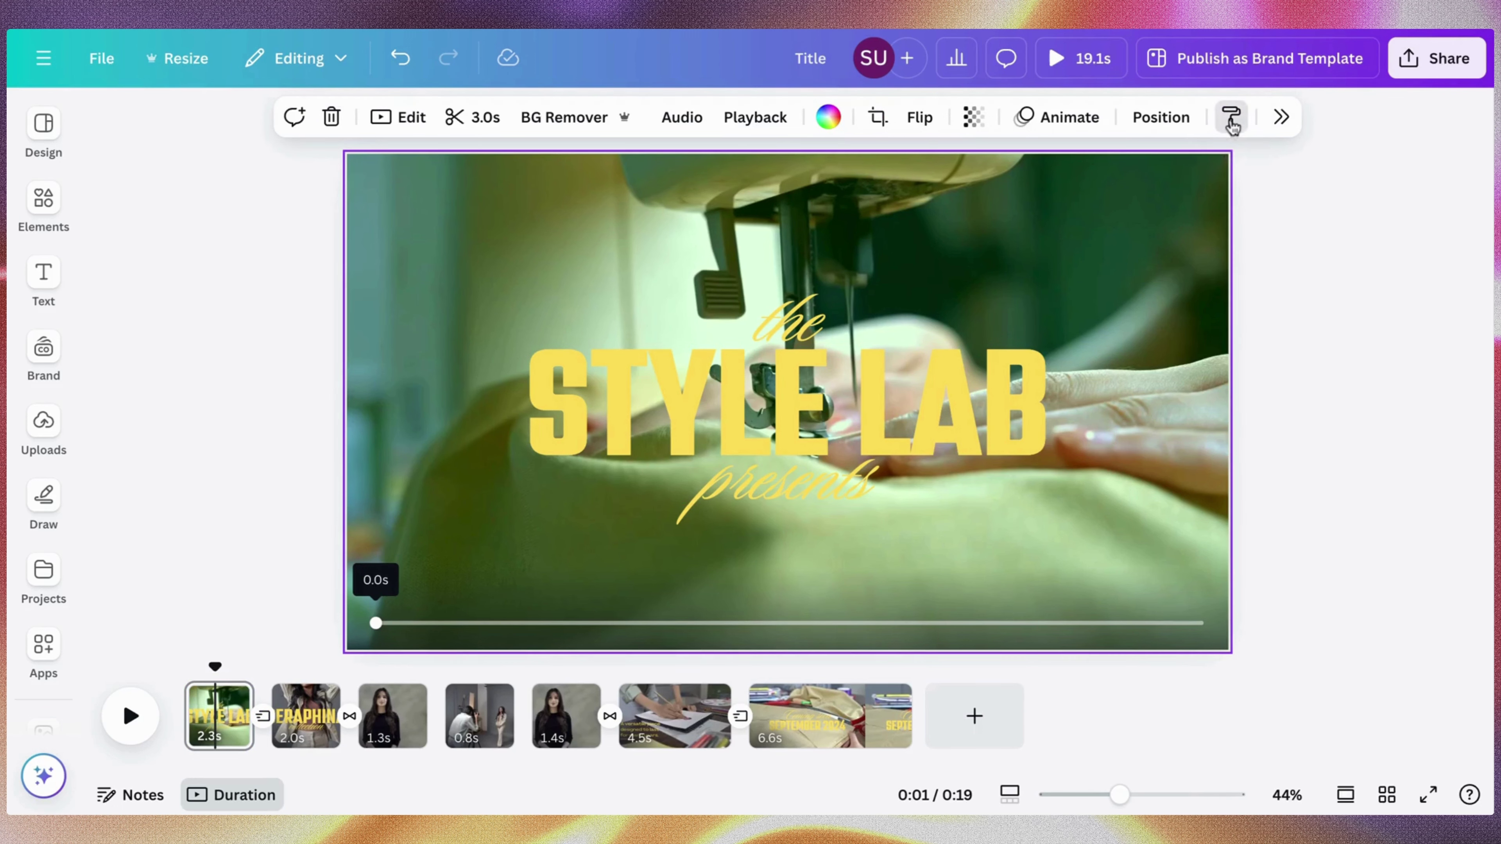
pyautogui.click(300, 726)
pyautogui.click(508, 291)
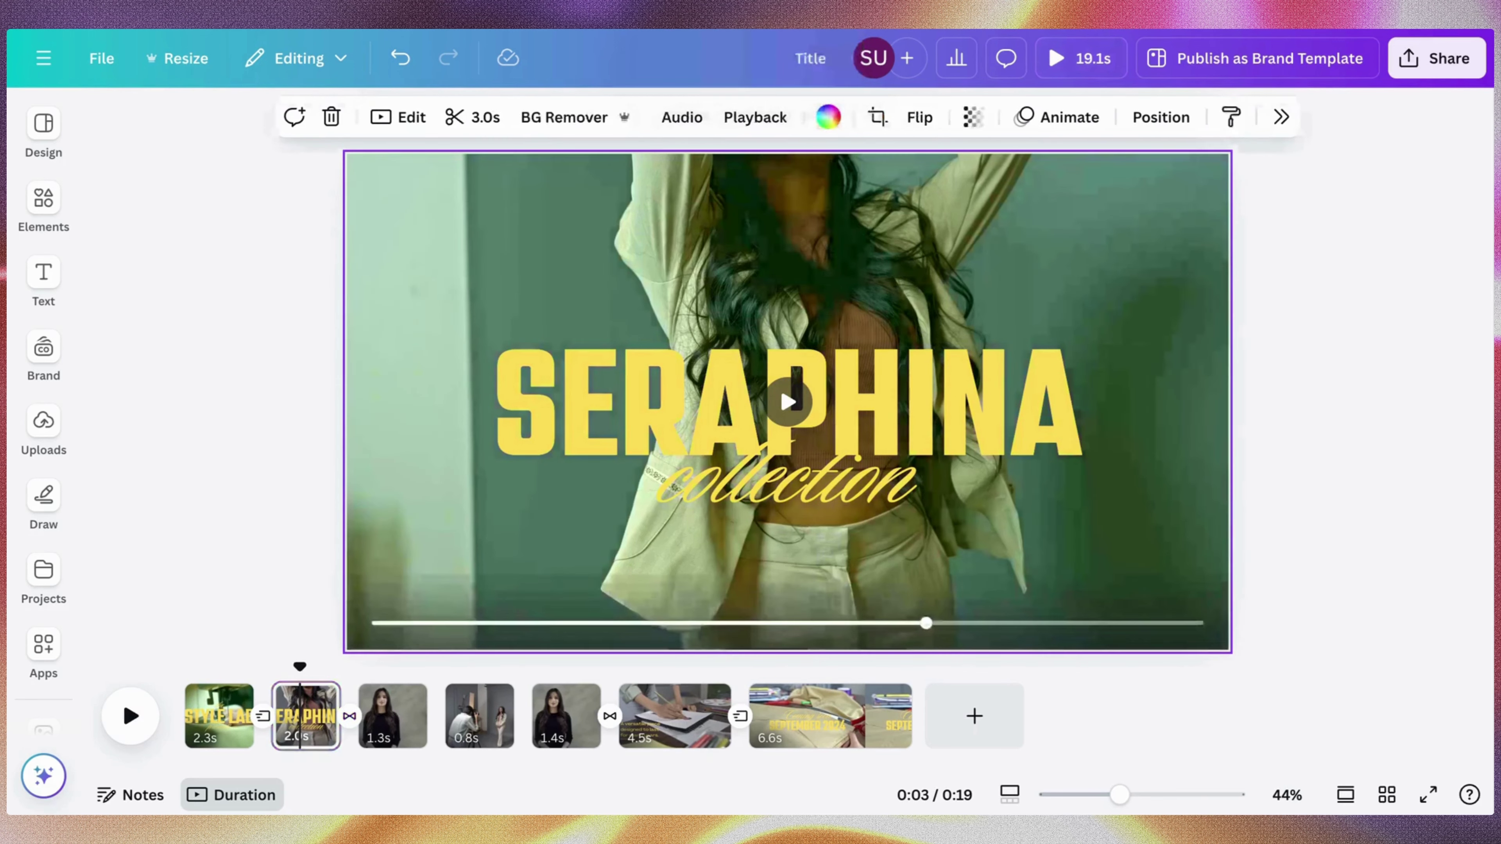
pyautogui.click(379, 713)
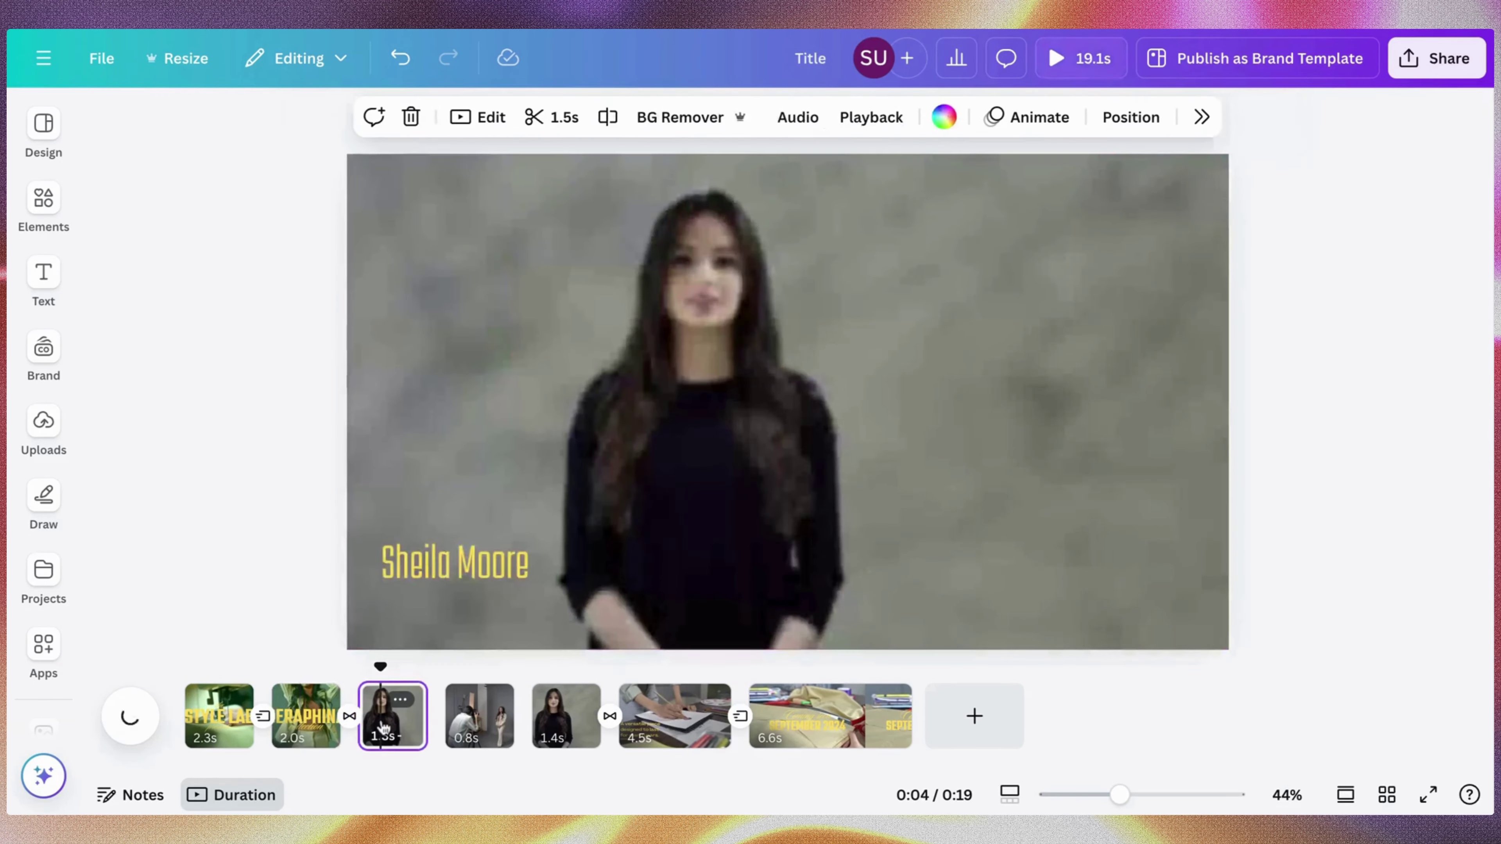
pyautogui.rightClick(306, 713)
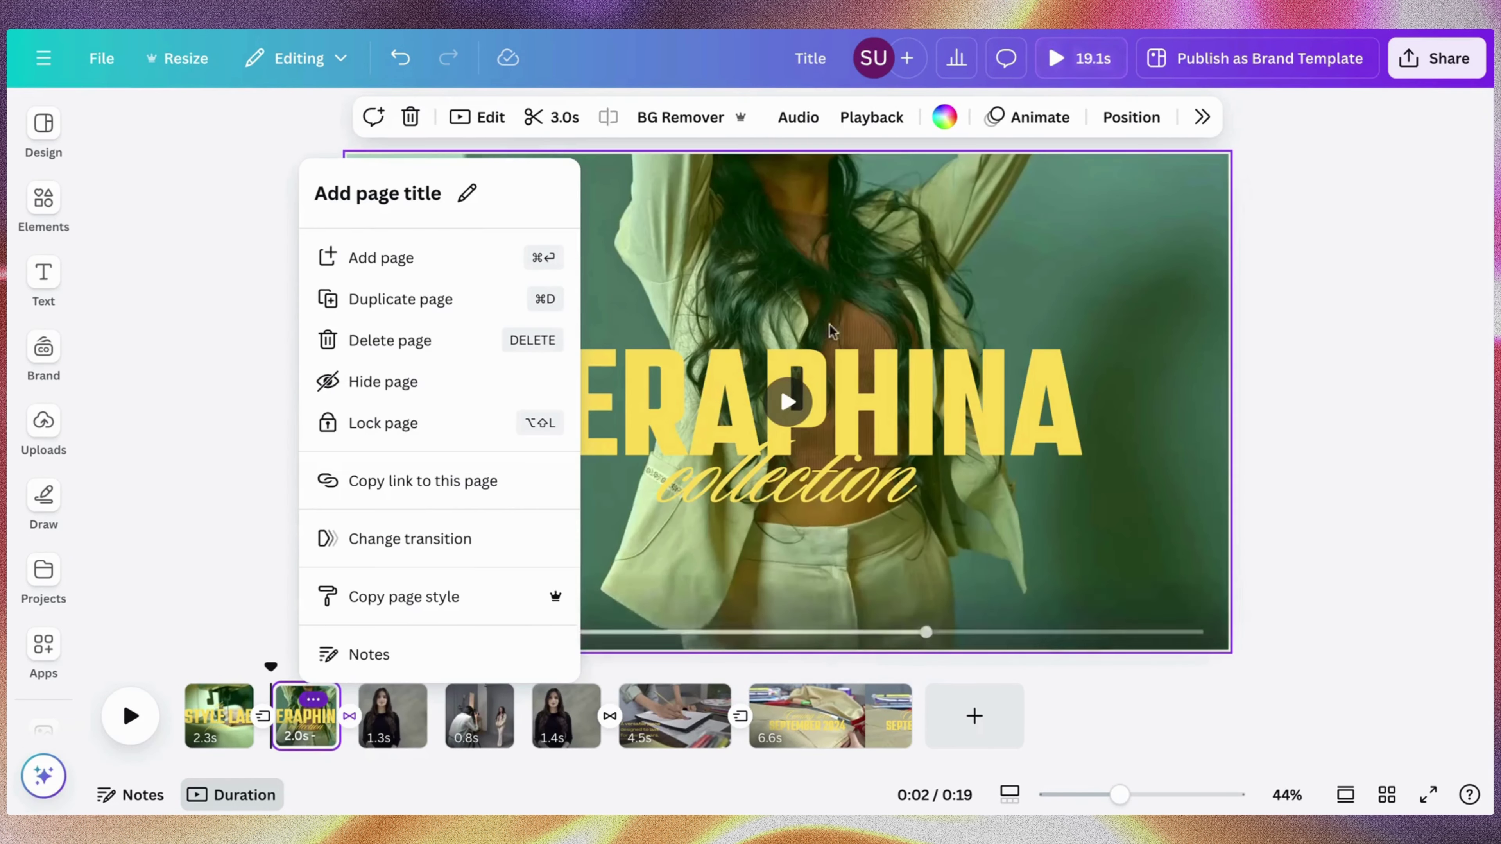
pyautogui.press('Escape')
pyautogui.click(848, 715)
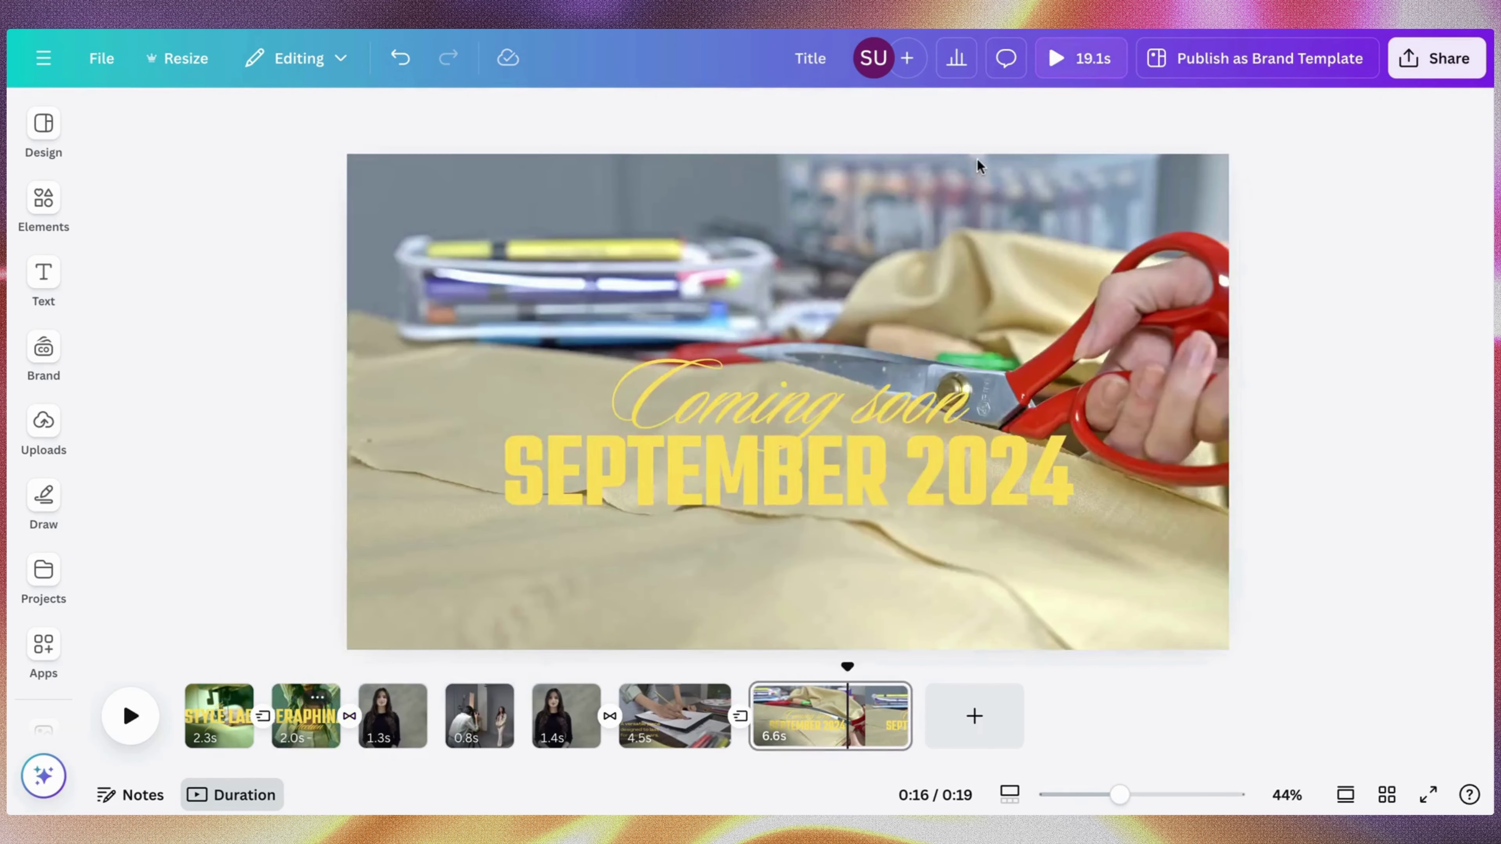
# Copy the style of the SERAPHINA collection video and apply it to the founder clip on page 3
pyautogui.click(320, 706)
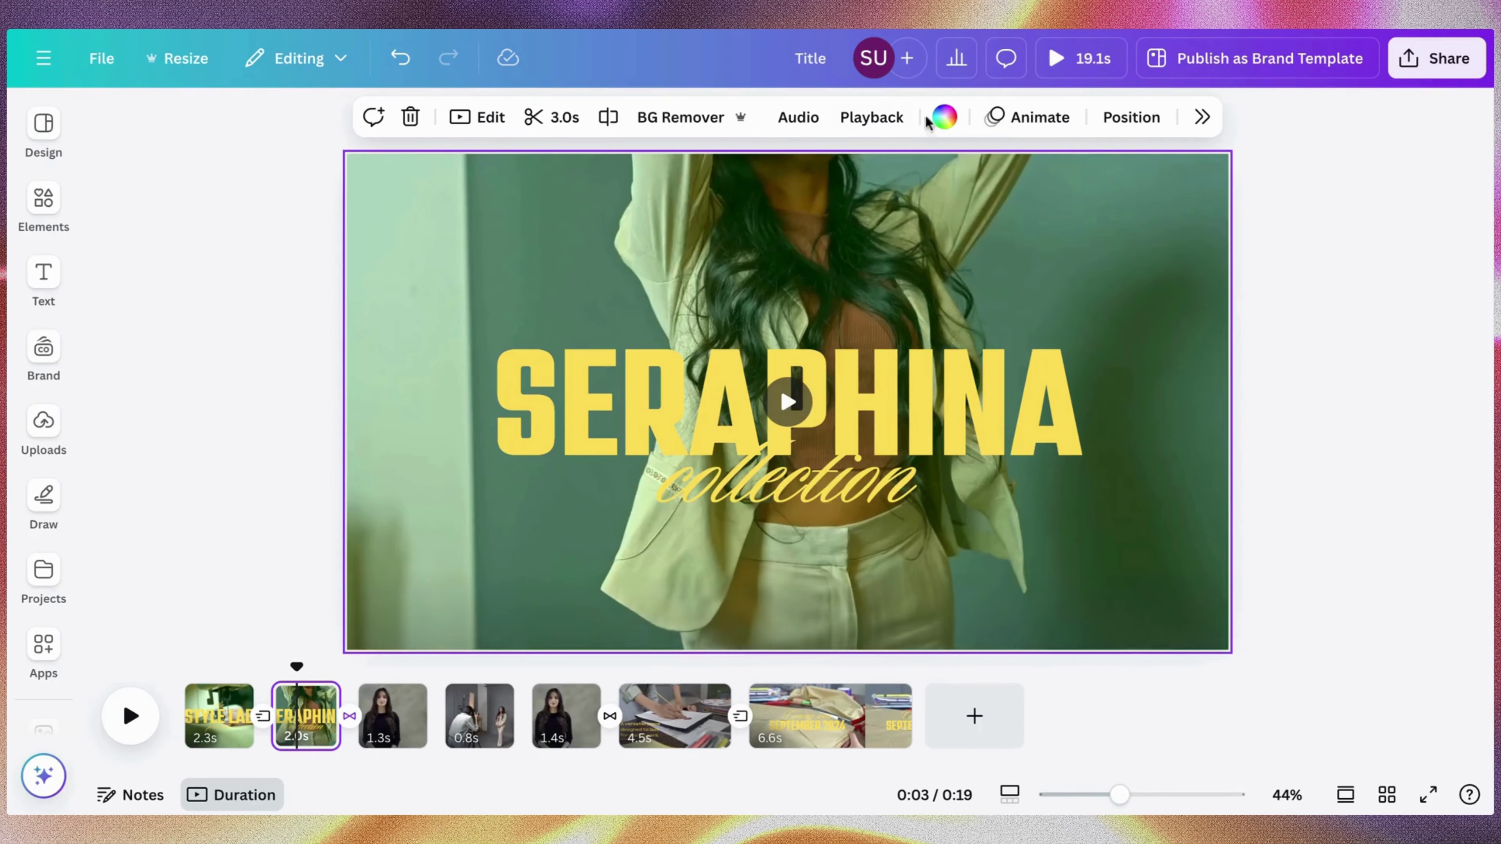
pyautogui.click(880, 247)
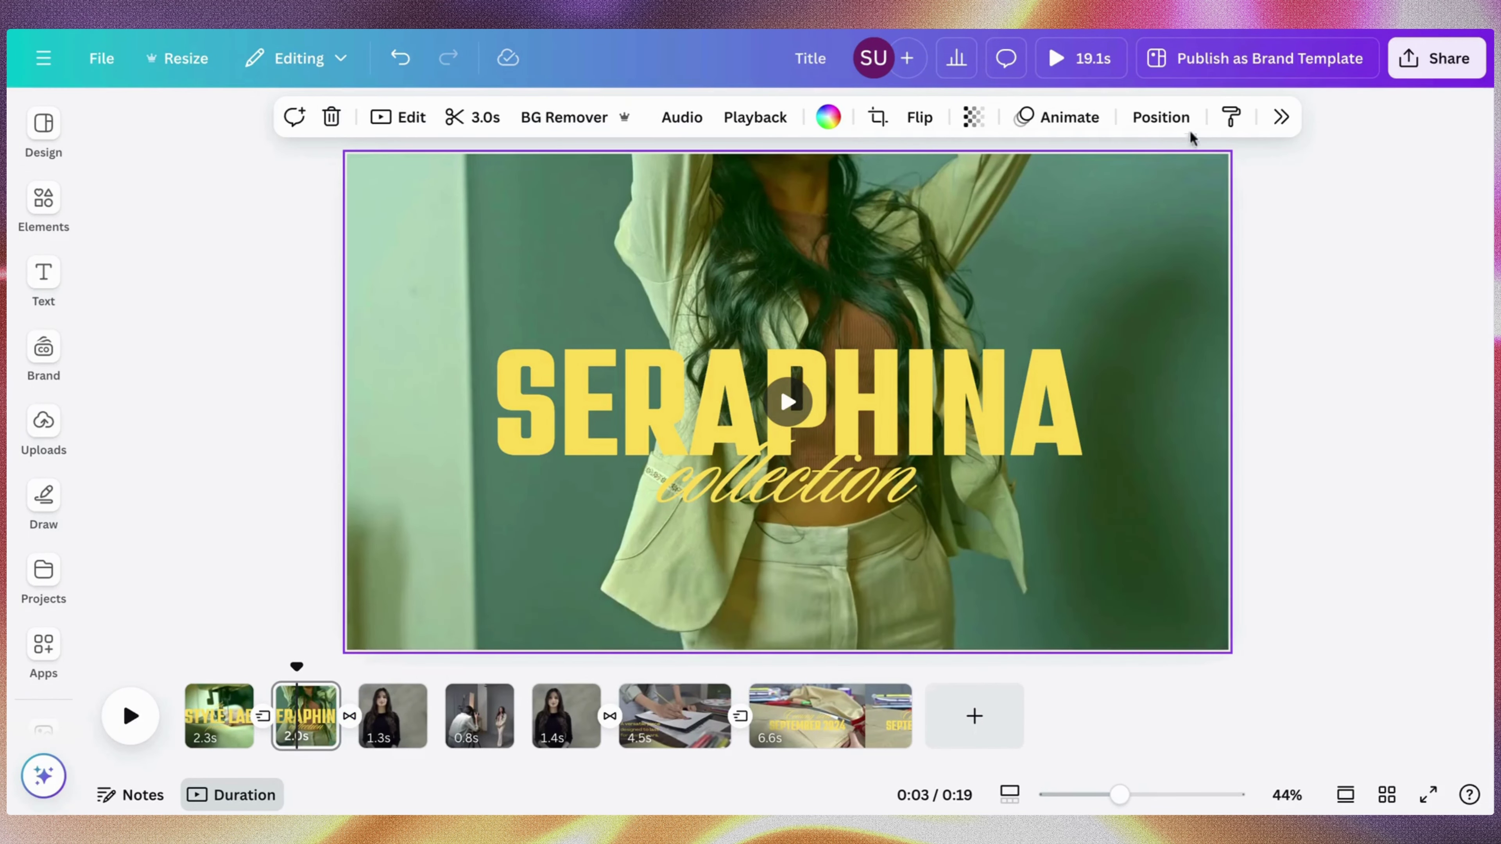
pyautogui.click(1230, 117)
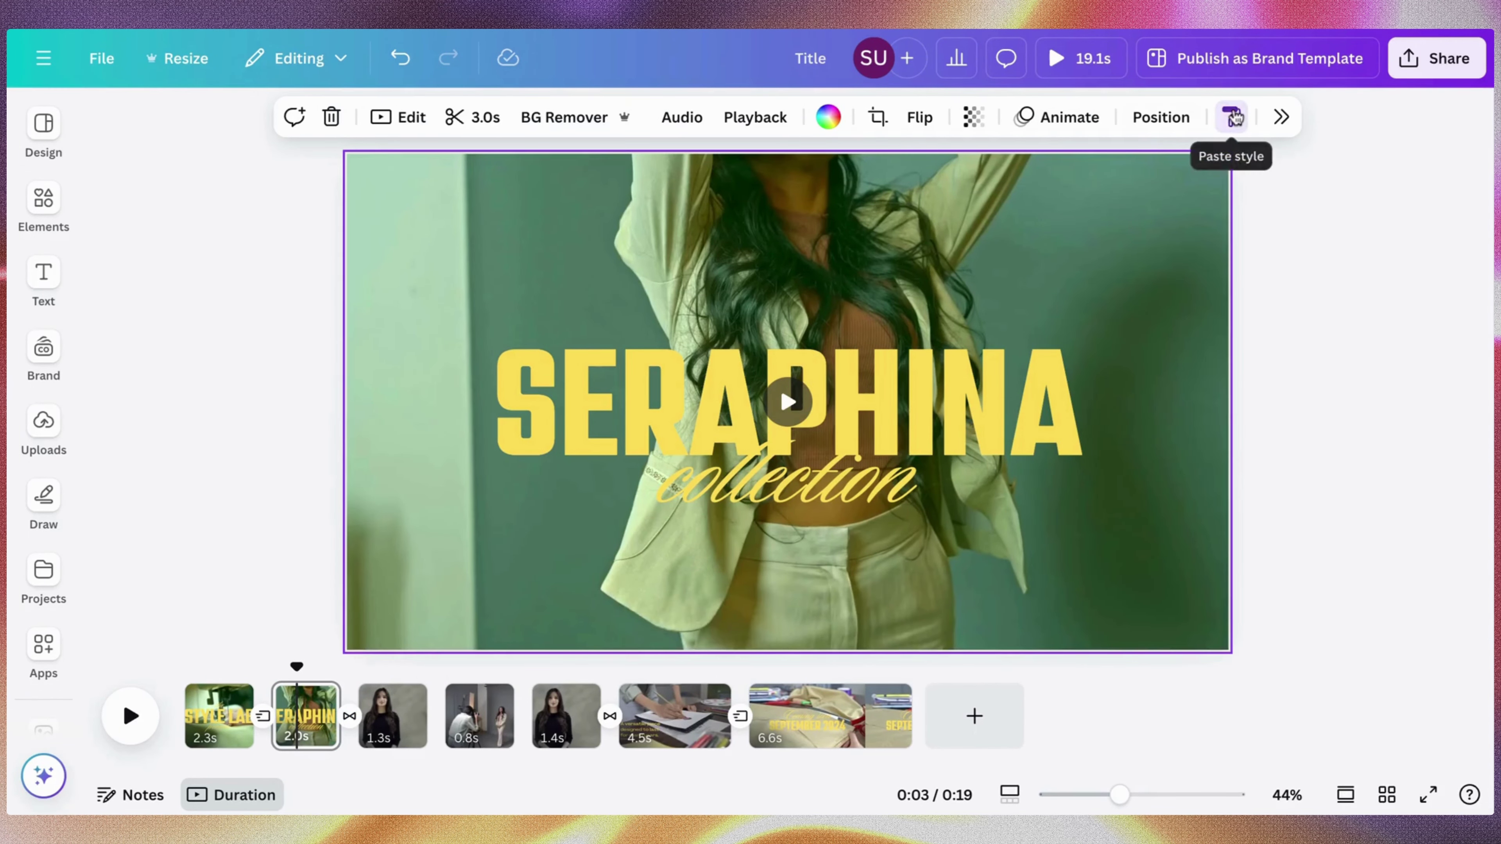
pyautogui.click(397, 713)
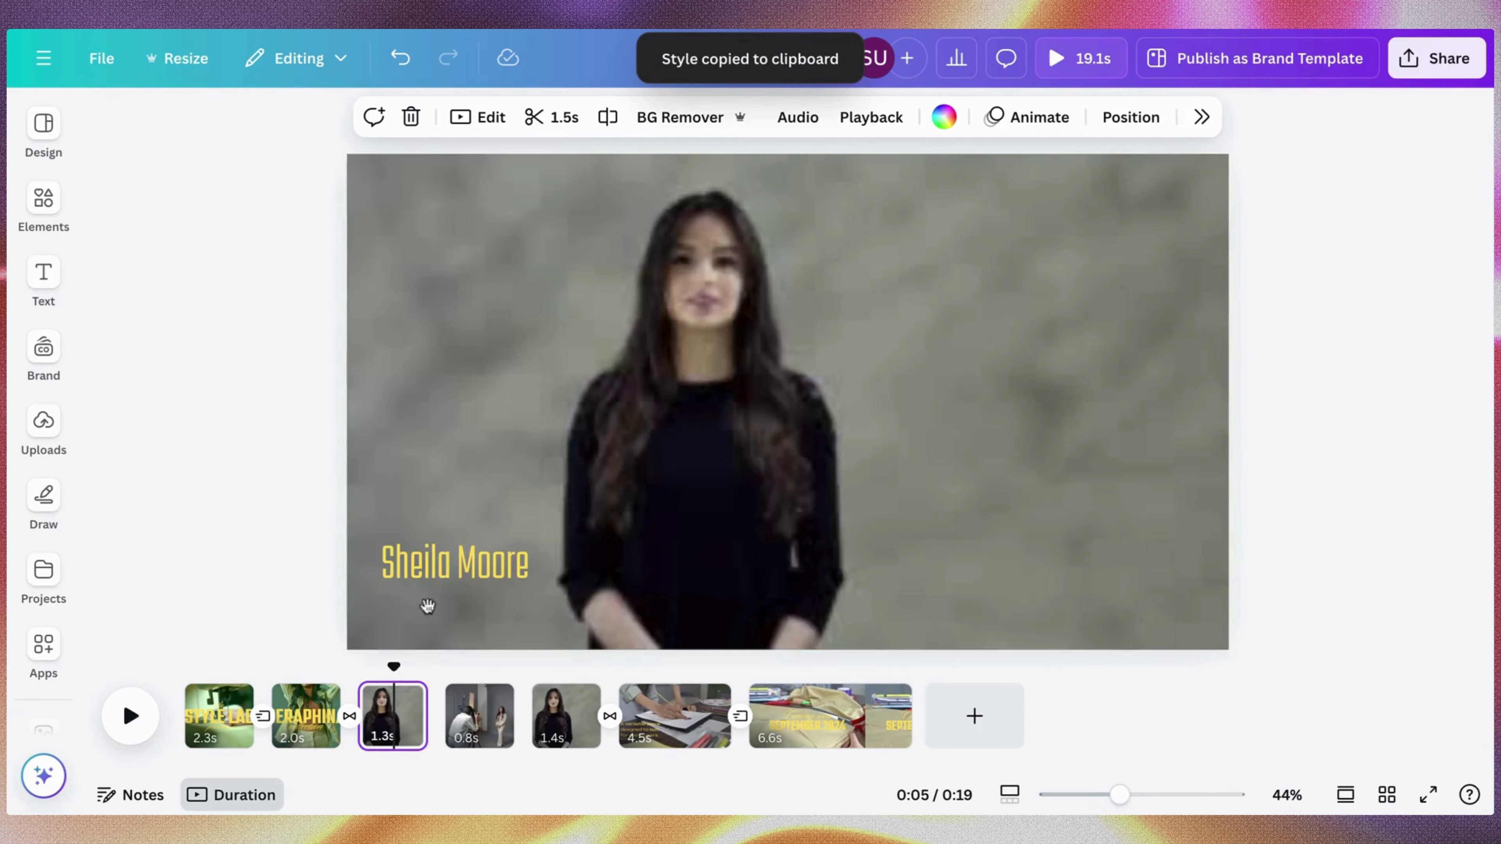
pyautogui.click(548, 310)
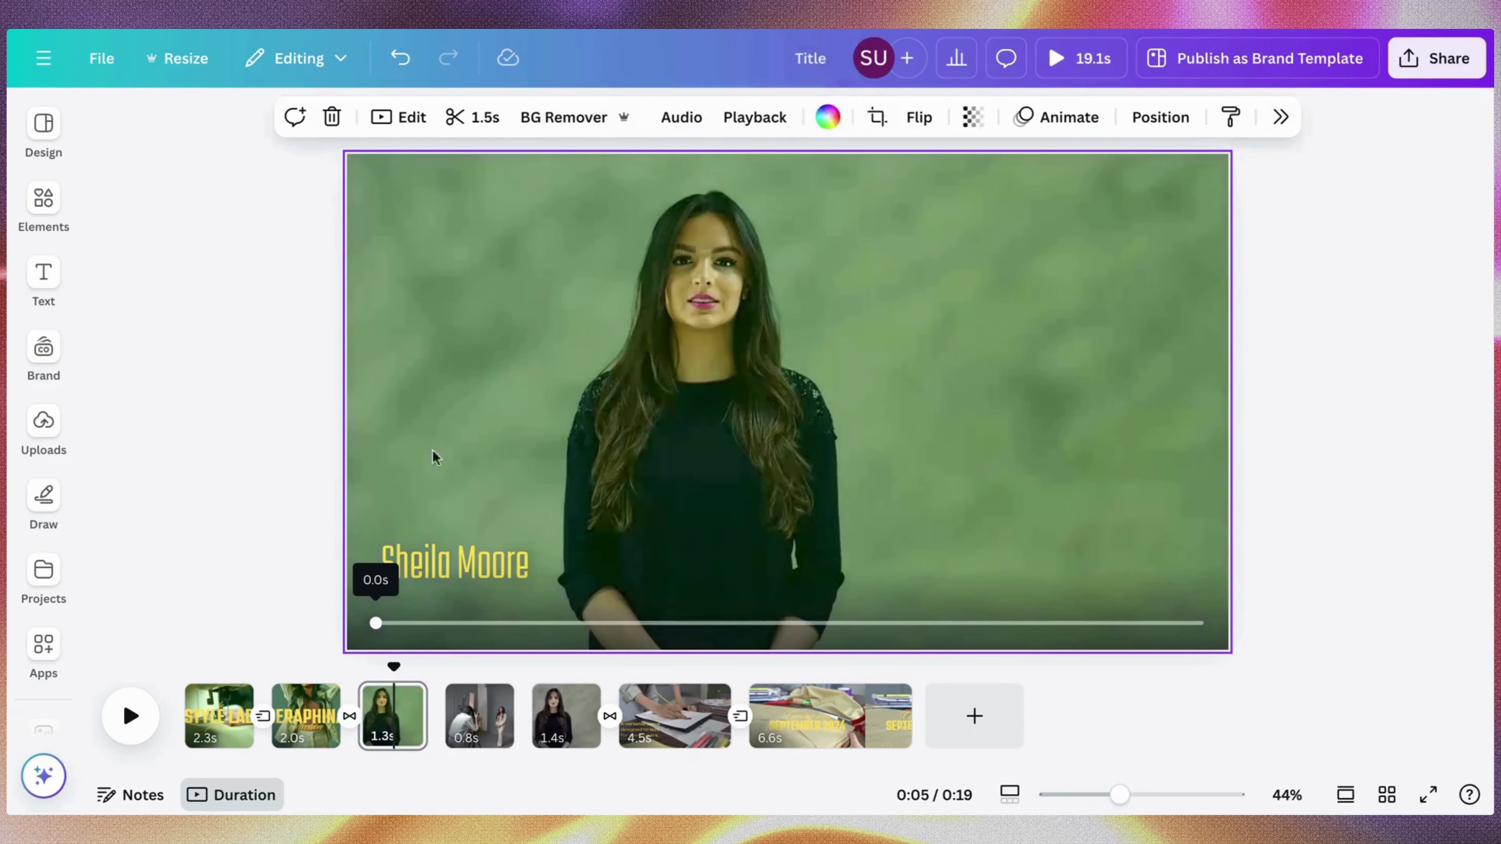
# Copy the page 2 SERAPHINA video's style again and apply it to the photo studio clip on page 4
pyautogui.click(312, 705)
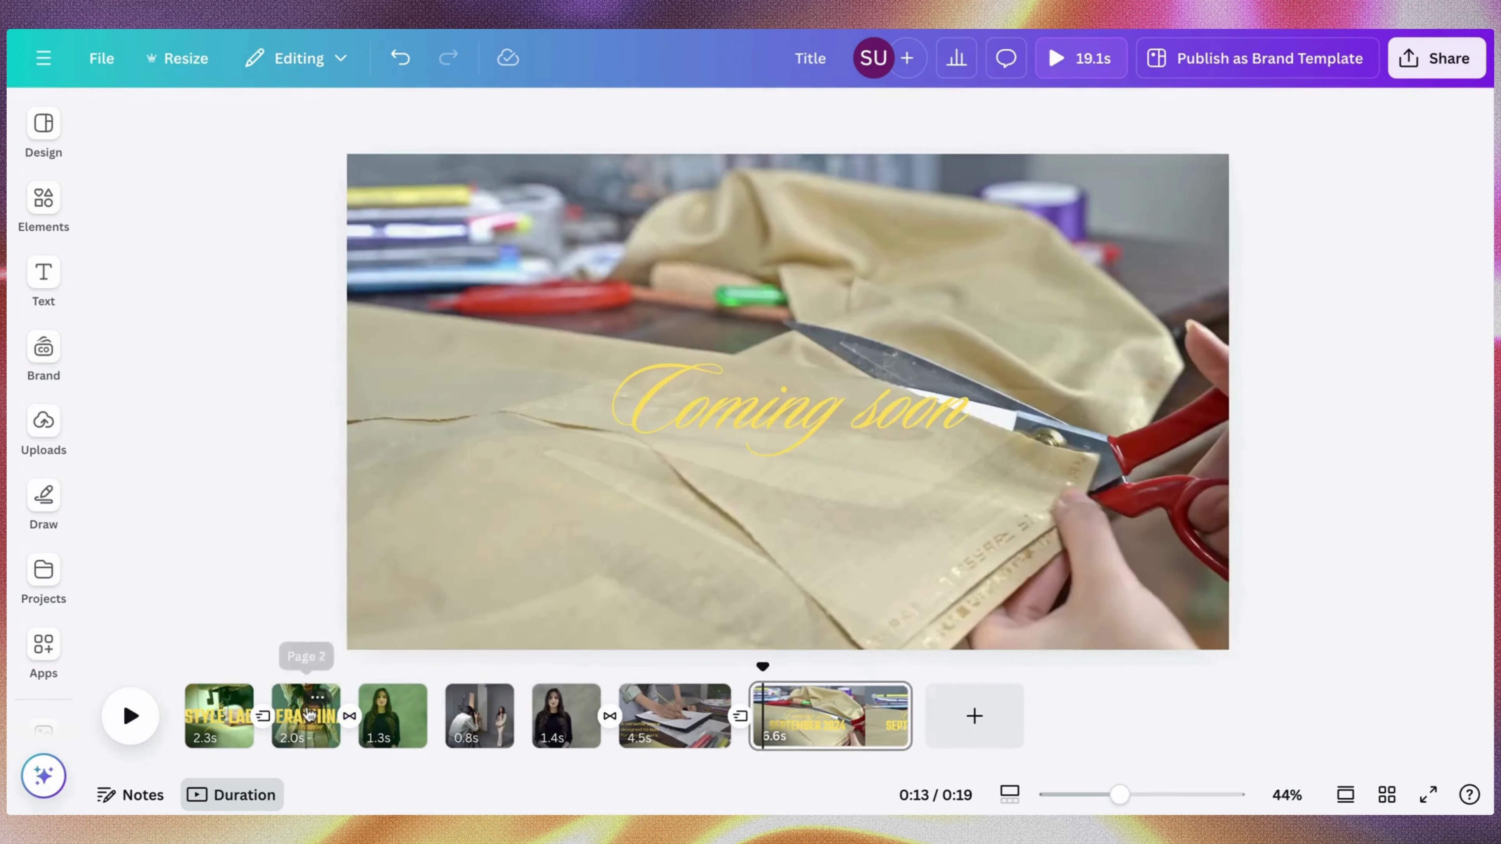
pyautogui.click(309, 715)
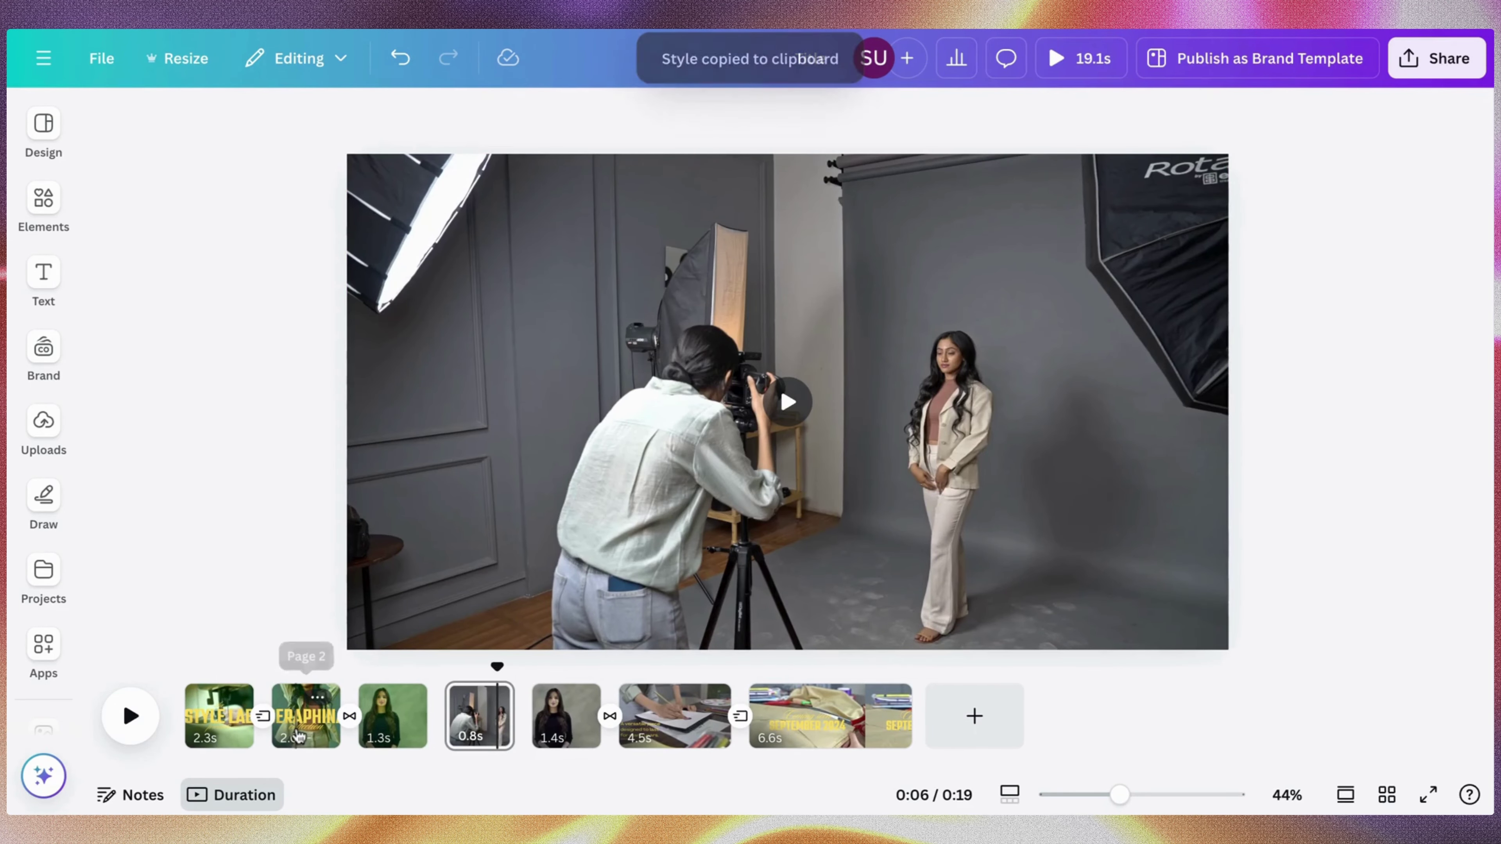
pyautogui.click(317, 738)
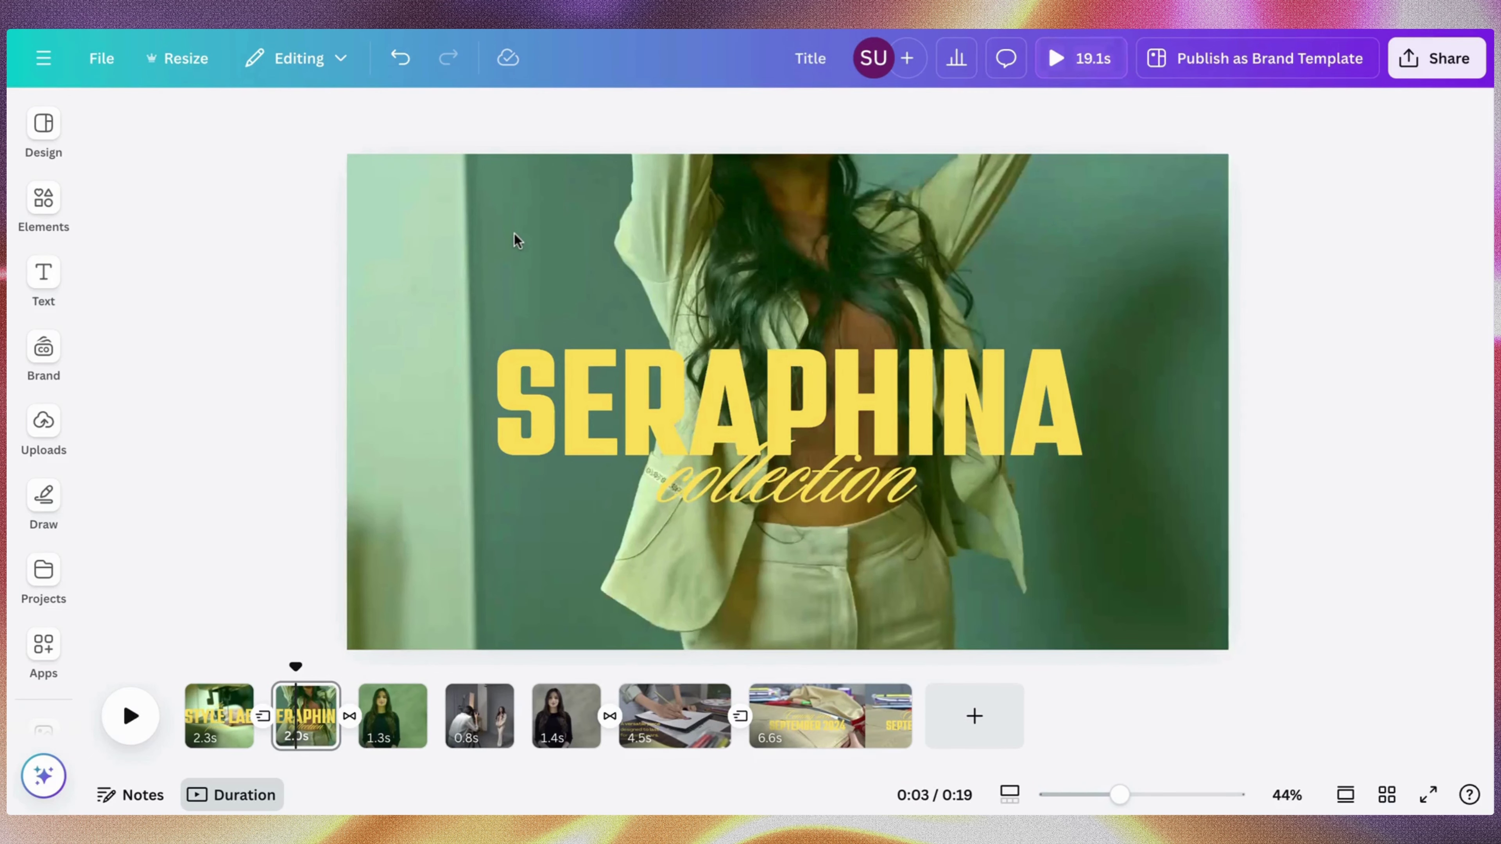
pyautogui.click(517, 239)
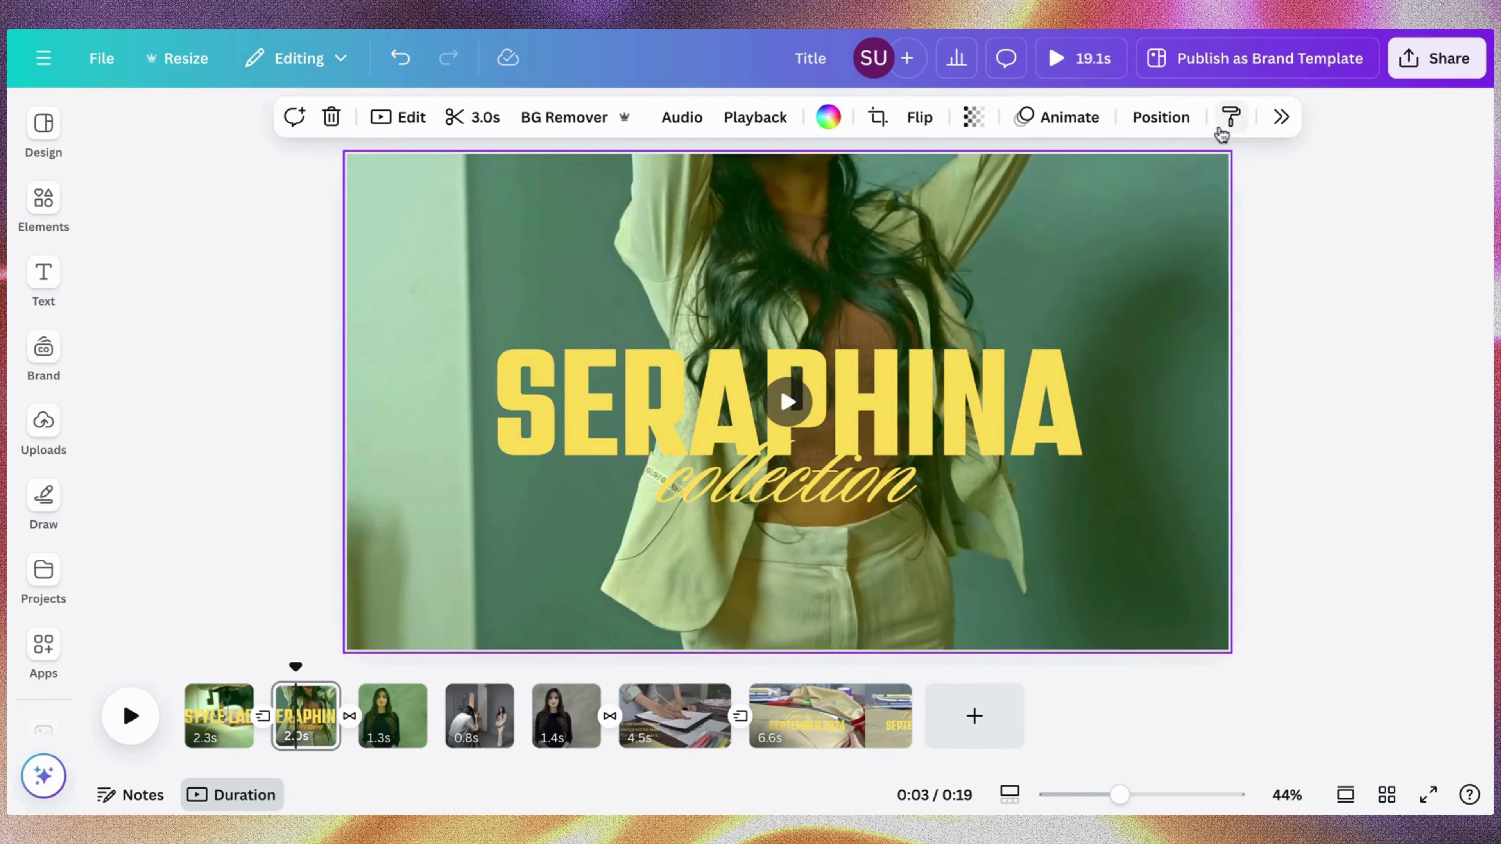
pyautogui.click(1231, 118)
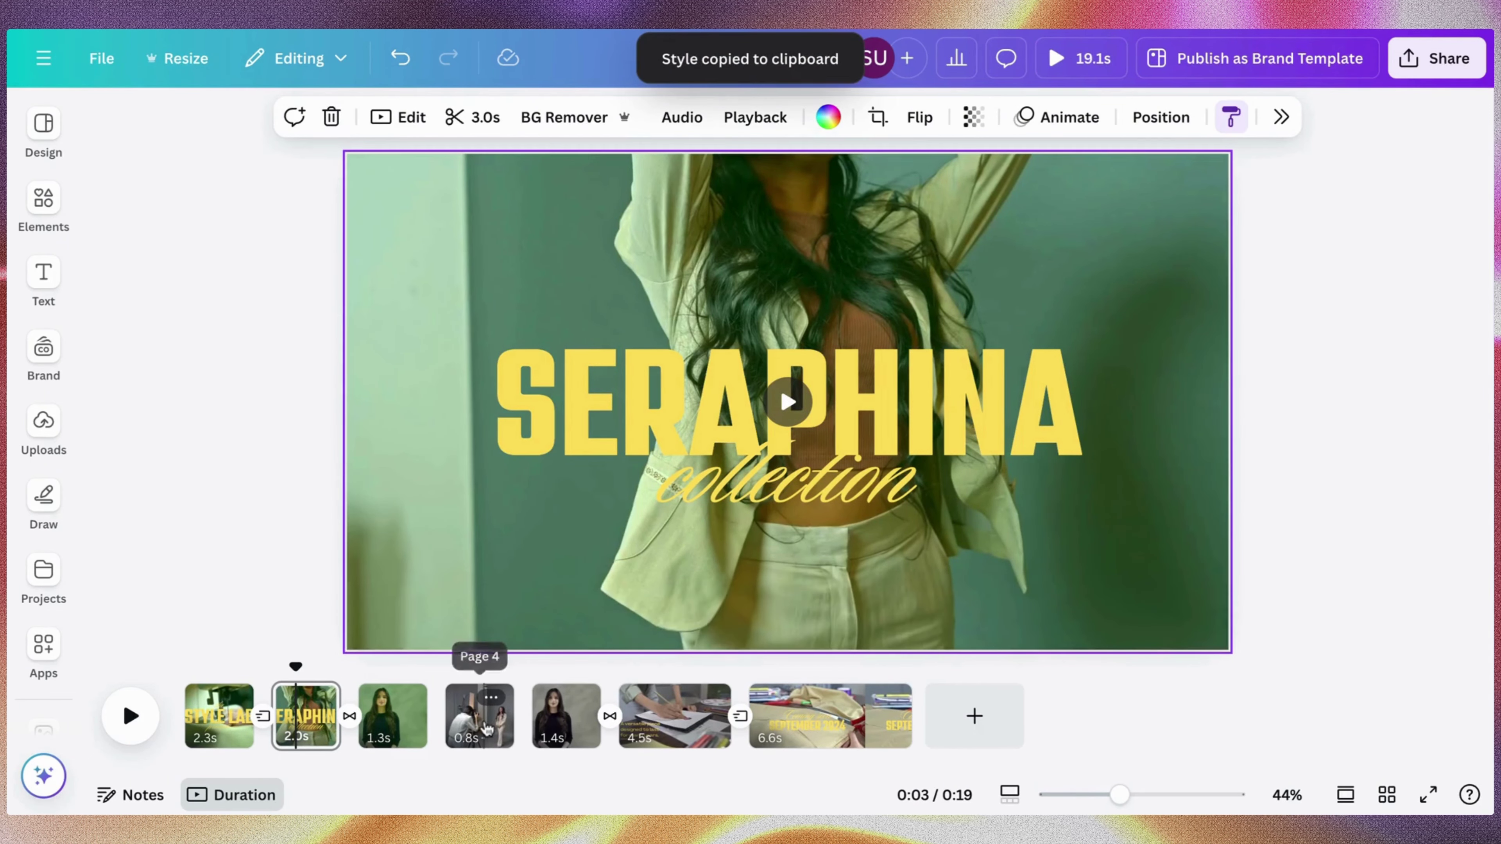
pyautogui.click(480, 713)
pyautogui.click(489, 489)
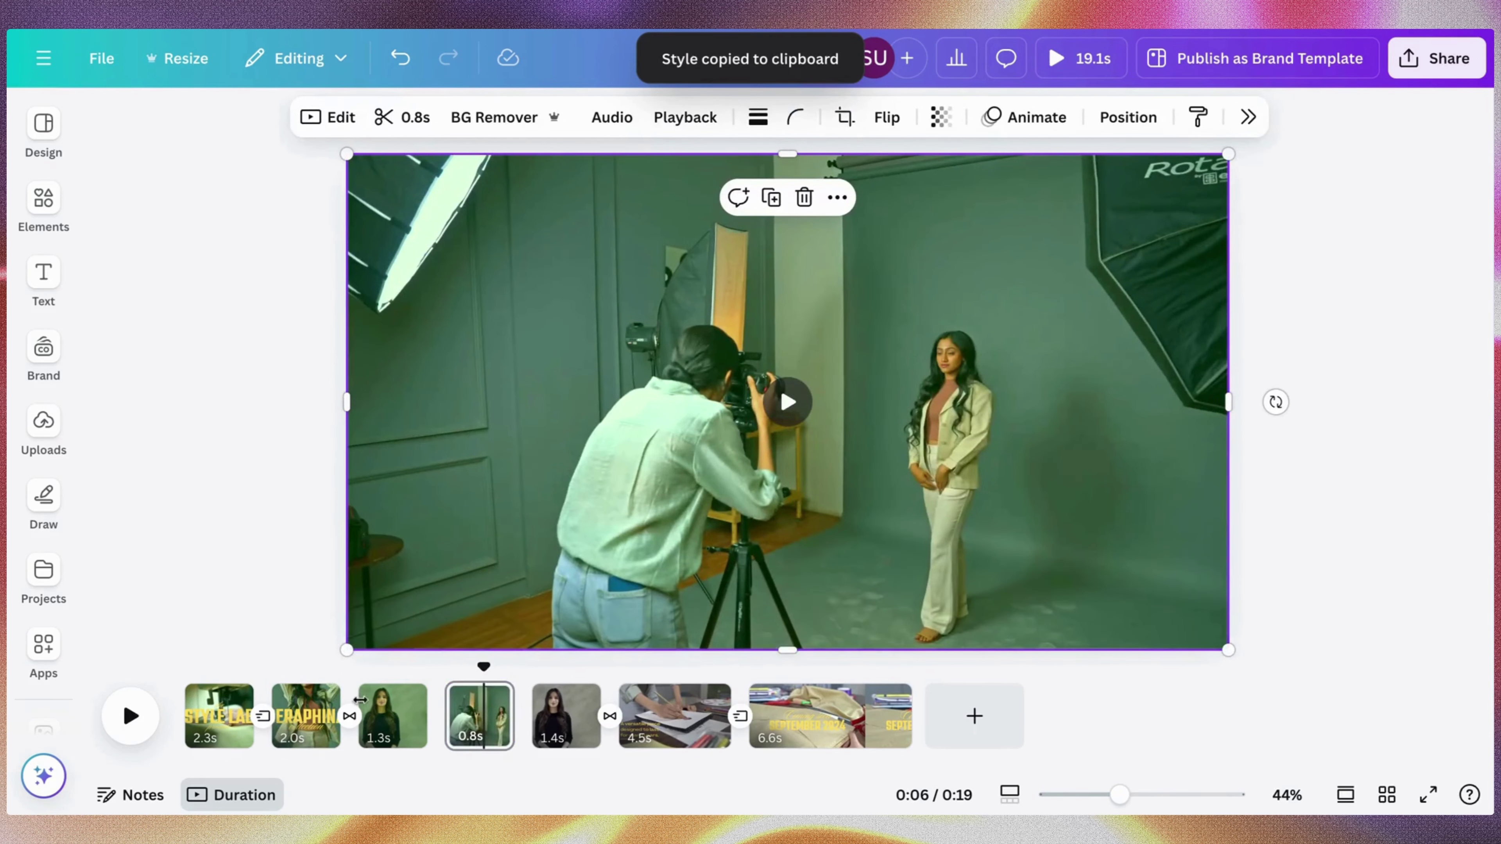
# Copy the photo studio clip's style and apply it to the second founder clip on page 5
pyautogui.rightClick(489, 512)
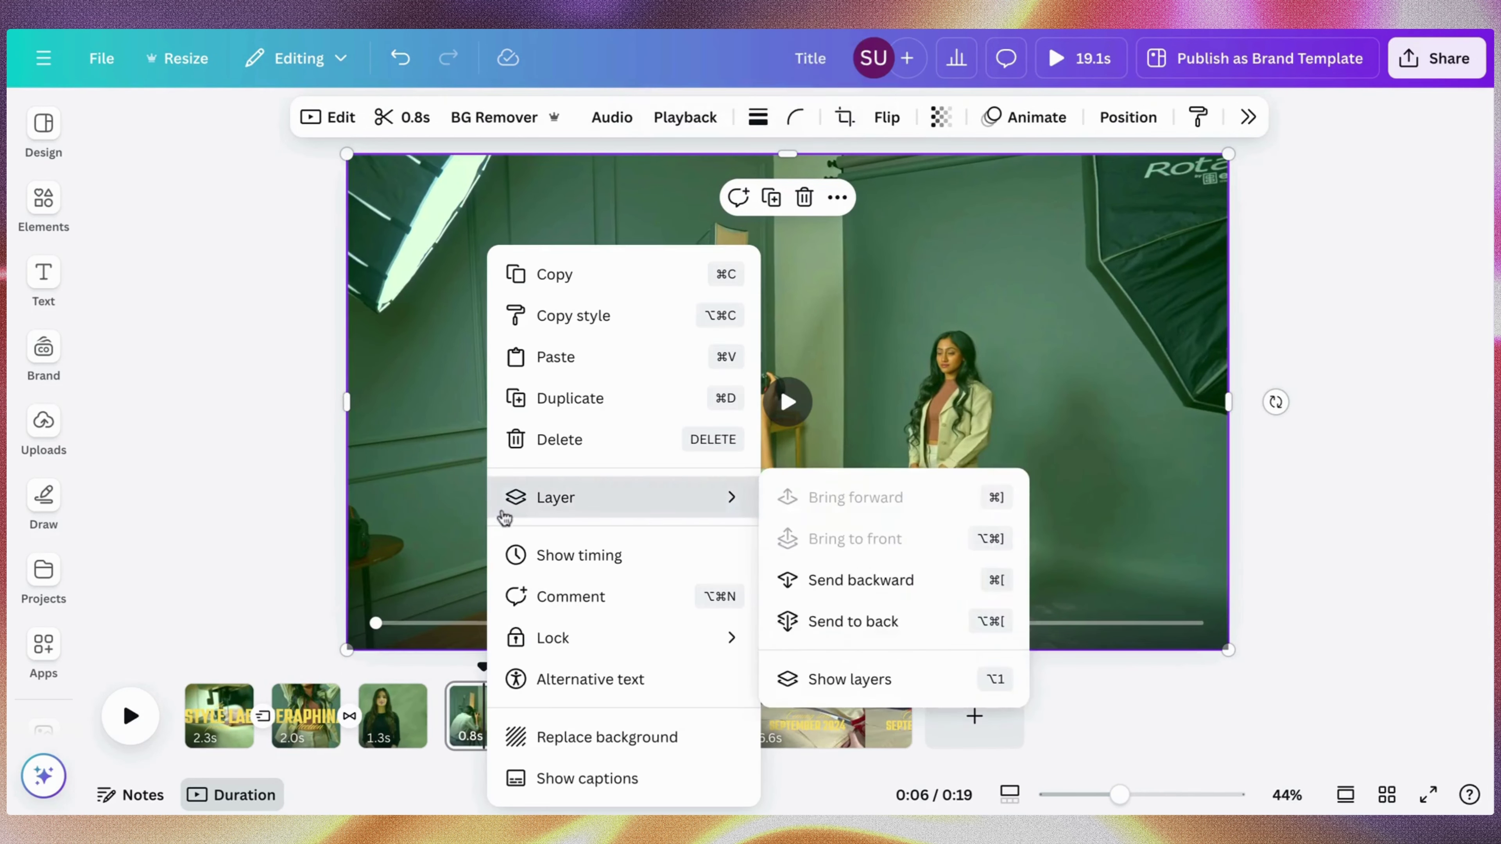
pyautogui.click(640, 331)
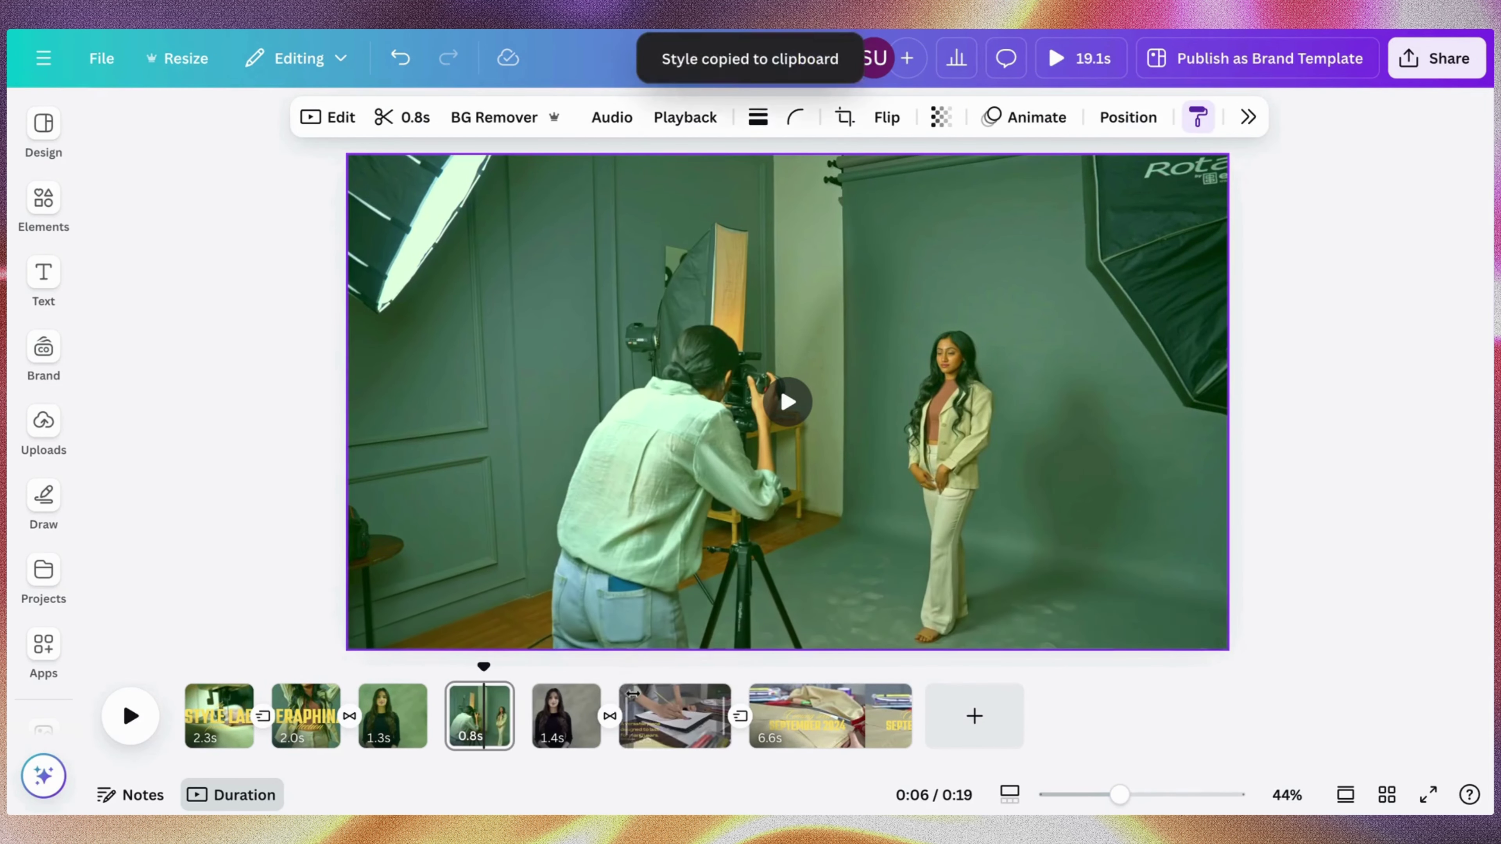
pyautogui.click(564, 733)
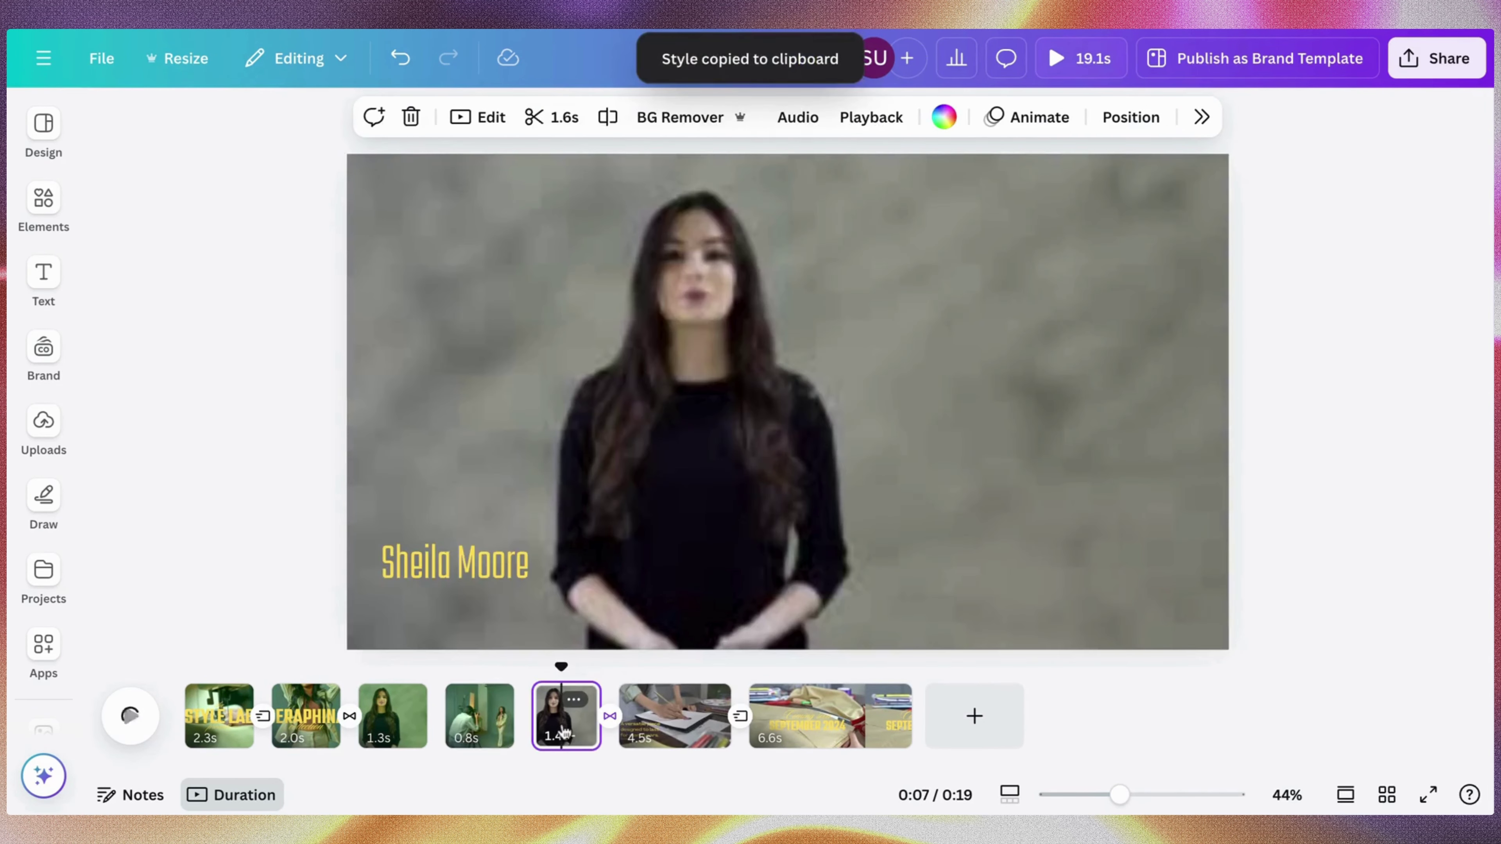
pyautogui.click(547, 425)
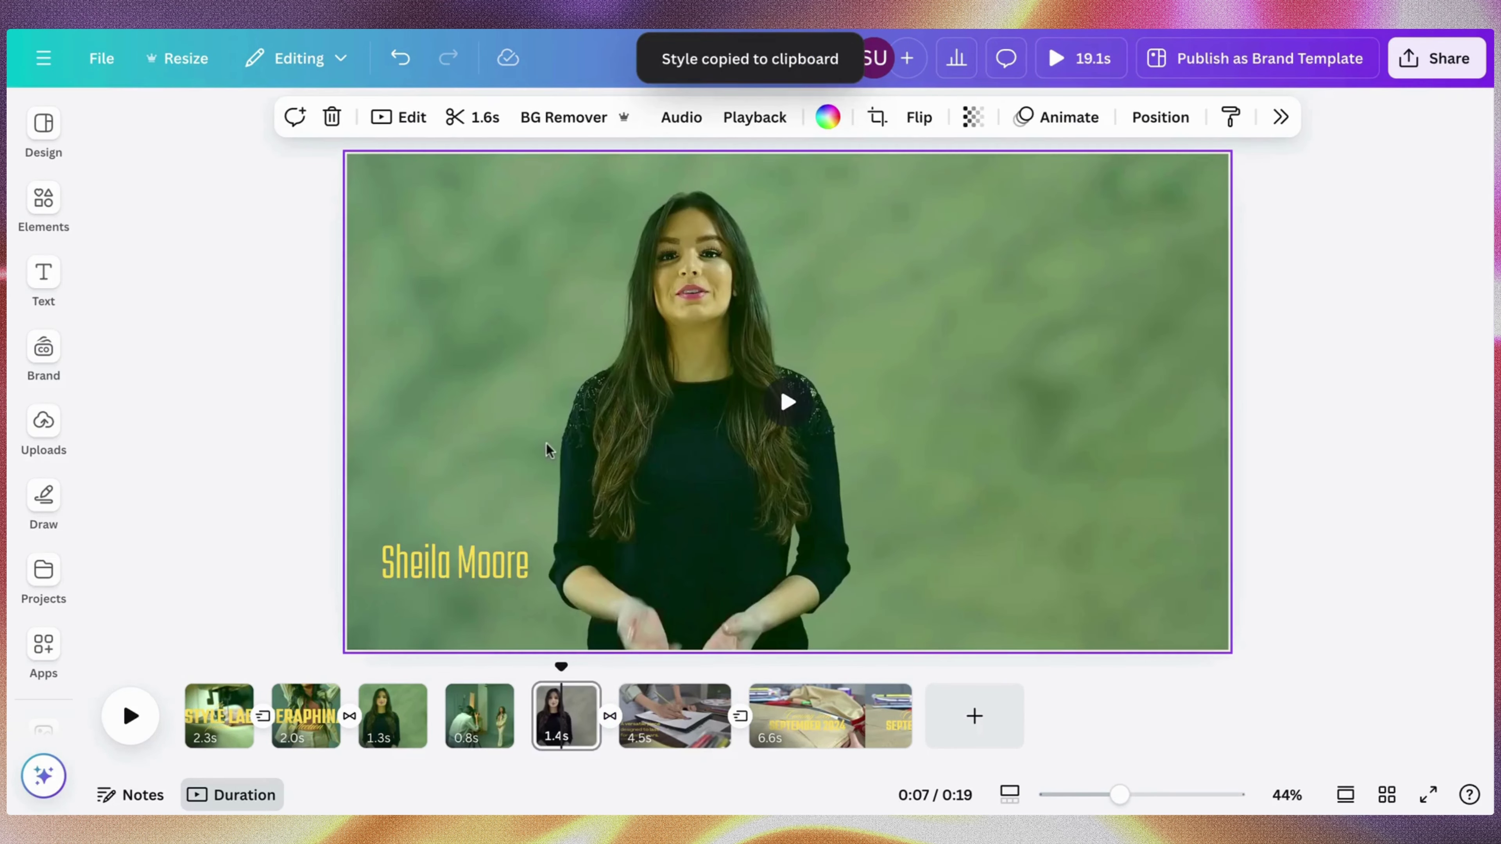
# Copy the style of the page 5 founder clip and apply it to the sketching video on page 6
pyautogui.rightClick(554, 427)
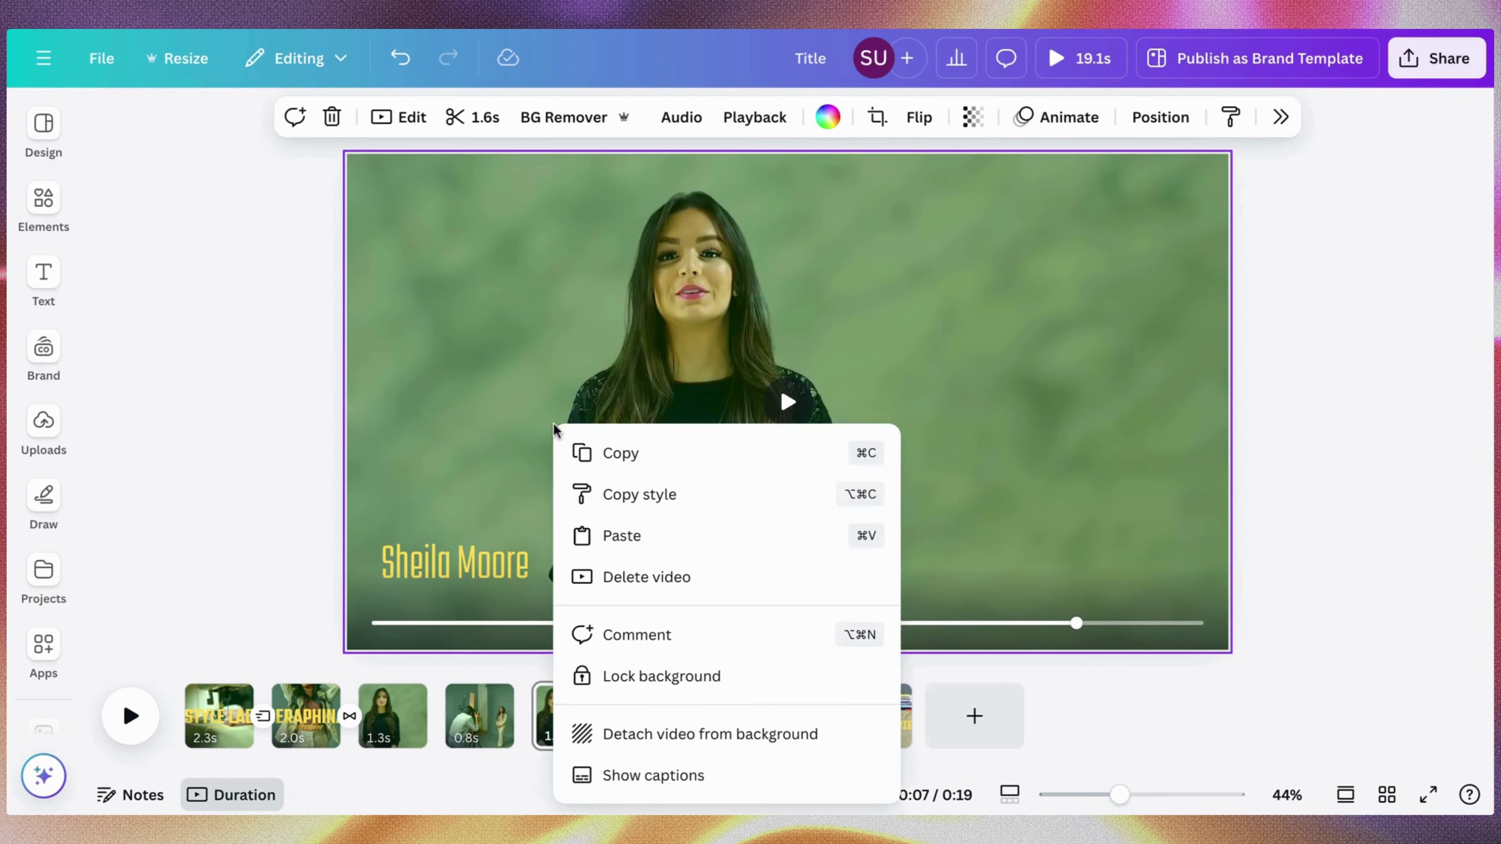
pyautogui.click(582, 494)
pyautogui.click(657, 724)
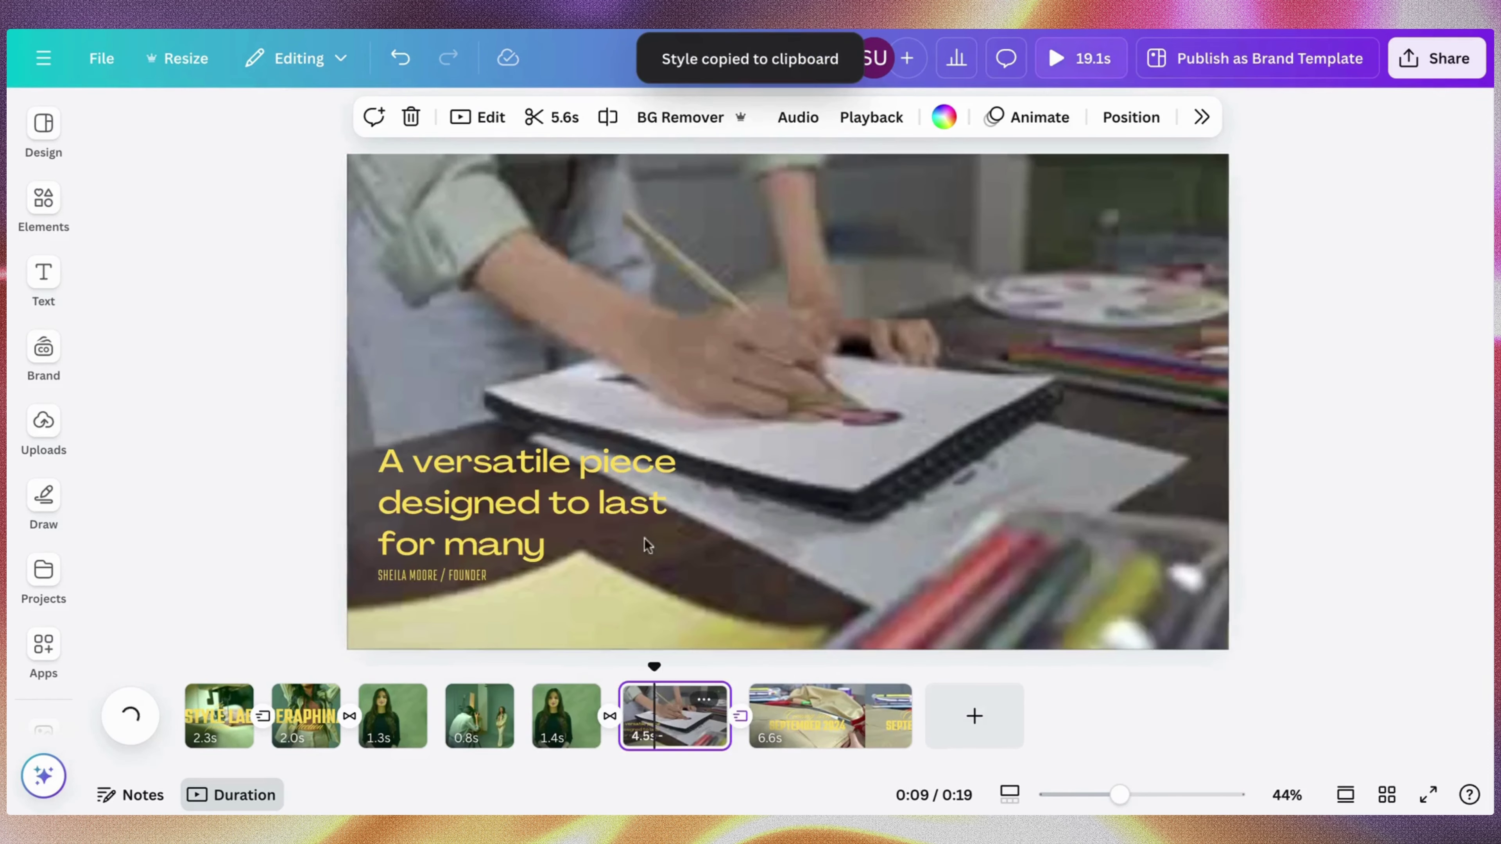
pyautogui.click(594, 316)
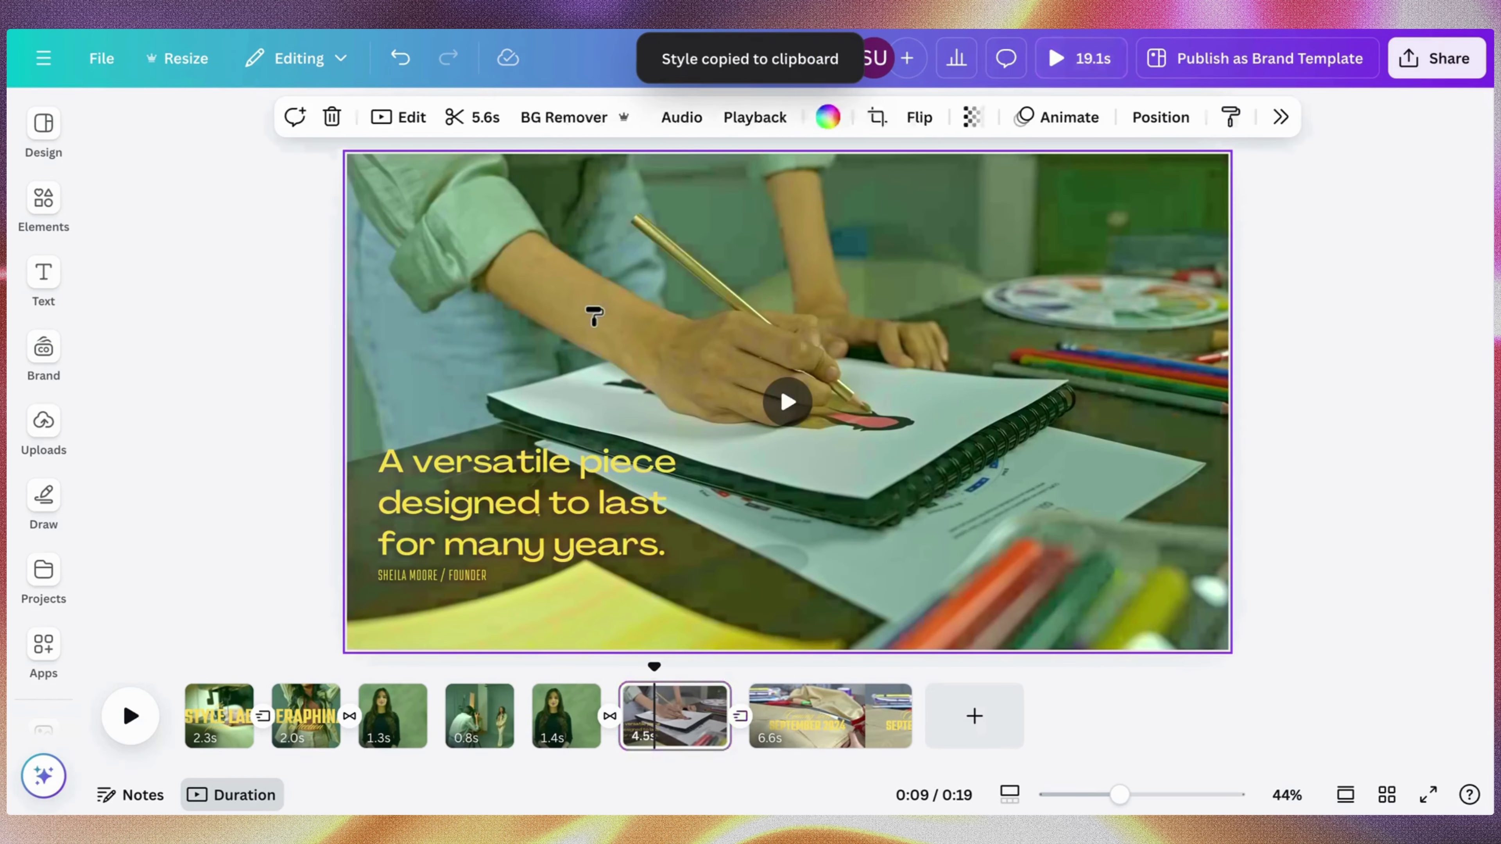
# Copy the sketching video's style and apply it to the fabric-cutting video on the closing SEPTEMBER 2024 page
pyautogui.rightClick(881, 410)
pyautogui.click(923, 477)
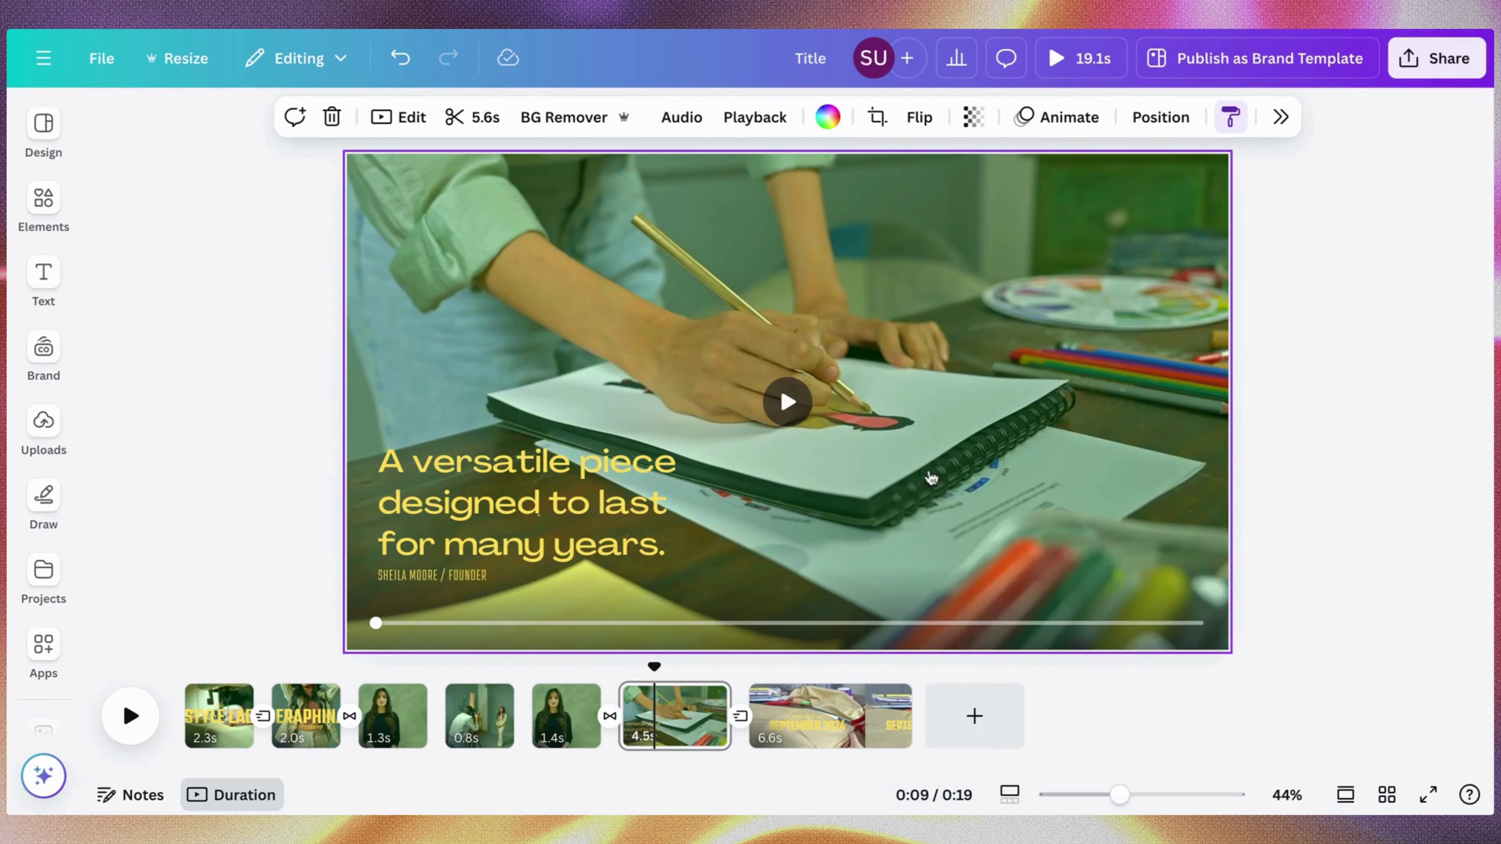
pyautogui.click(846, 713)
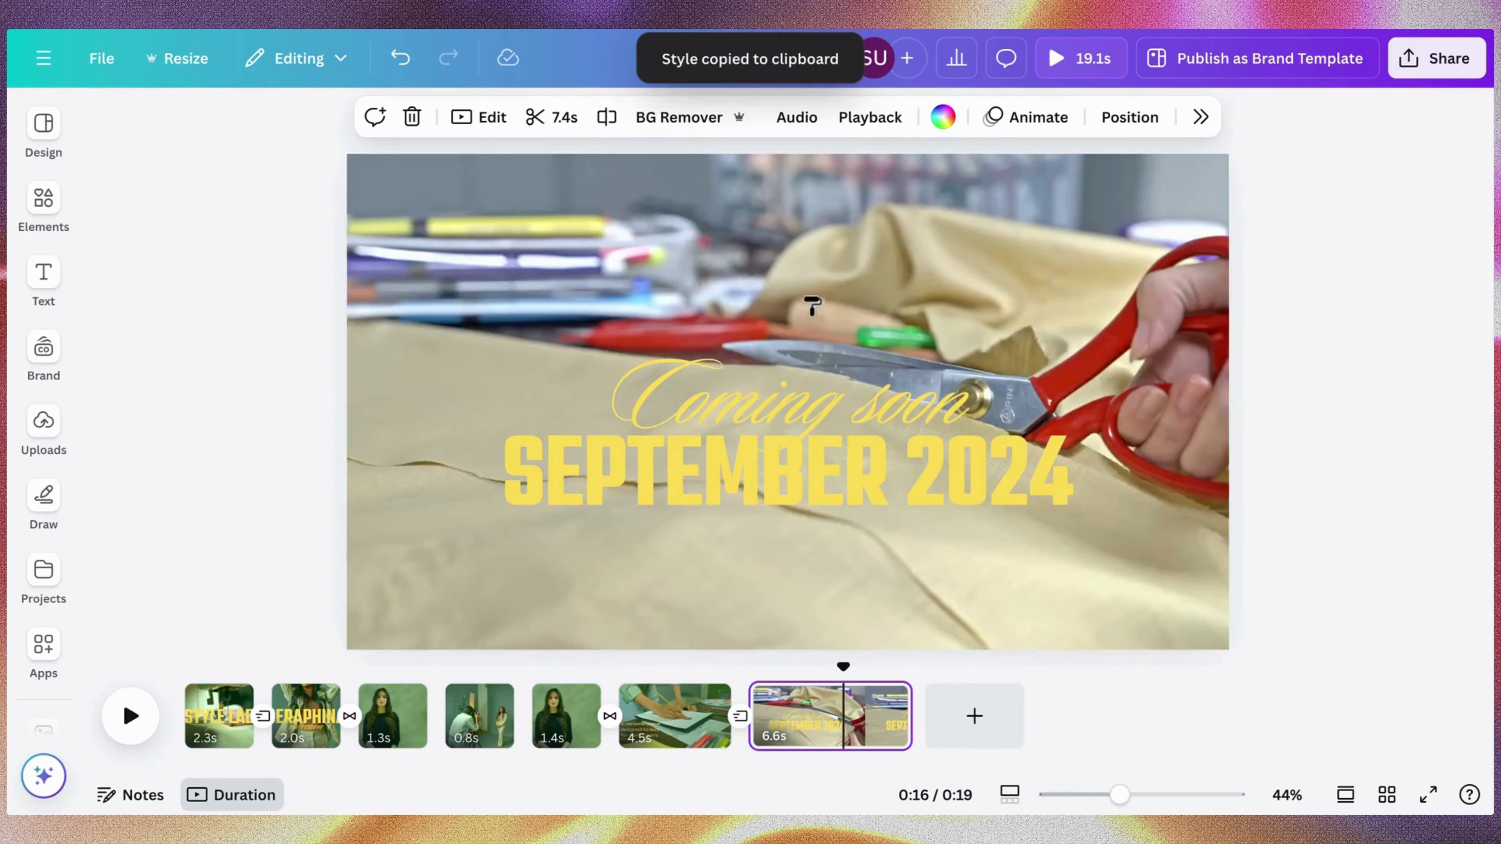
pyautogui.doubleClick(809, 307)
pyautogui.click(1397, 345)
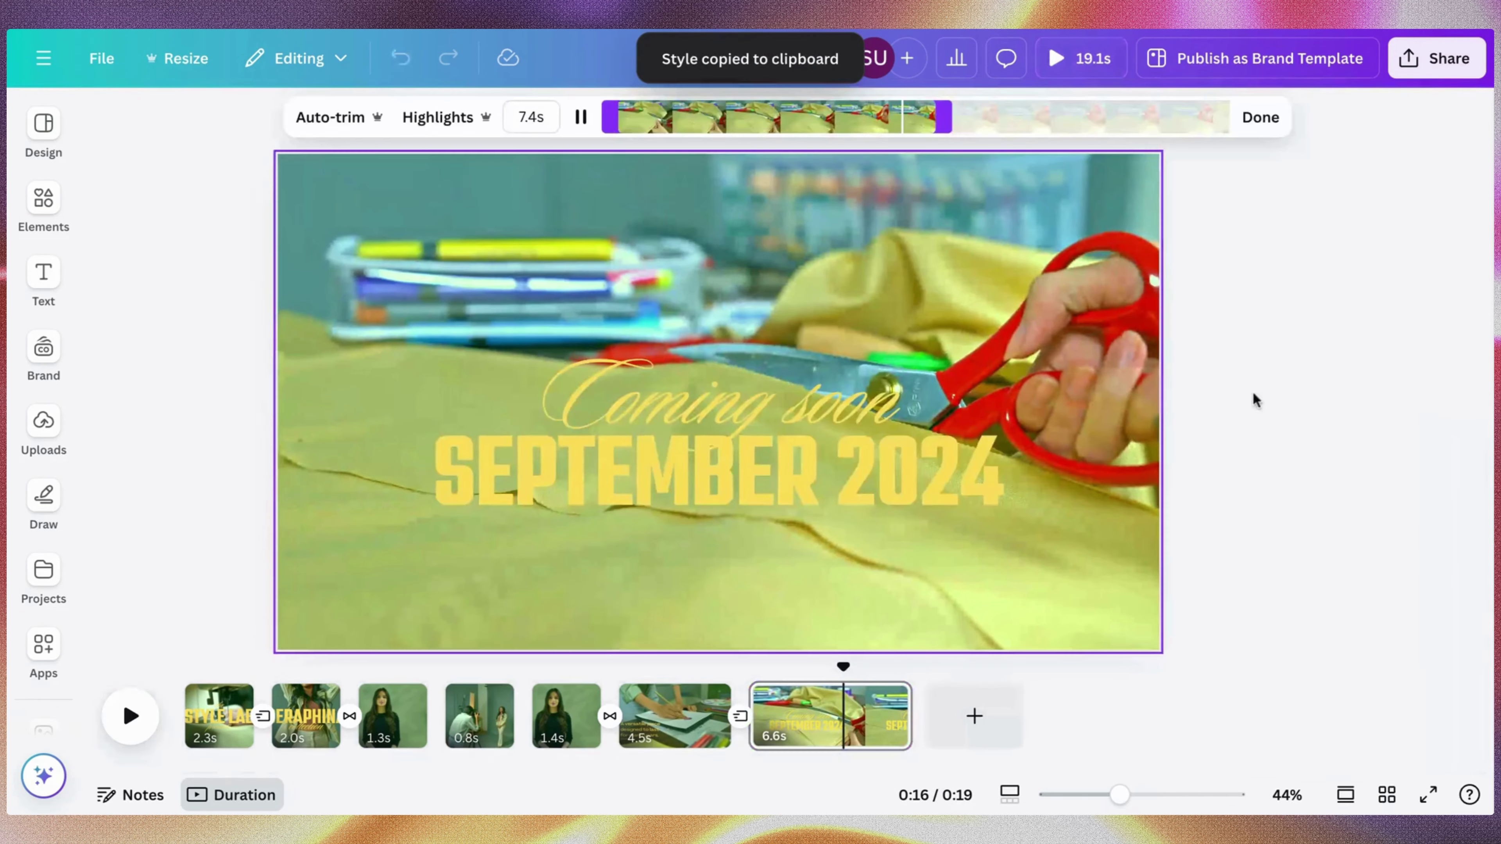
# Deselect the fabric-cutting clip and preview the whole video full screen to check the matching color styles
pyautogui.click(1284, 337)
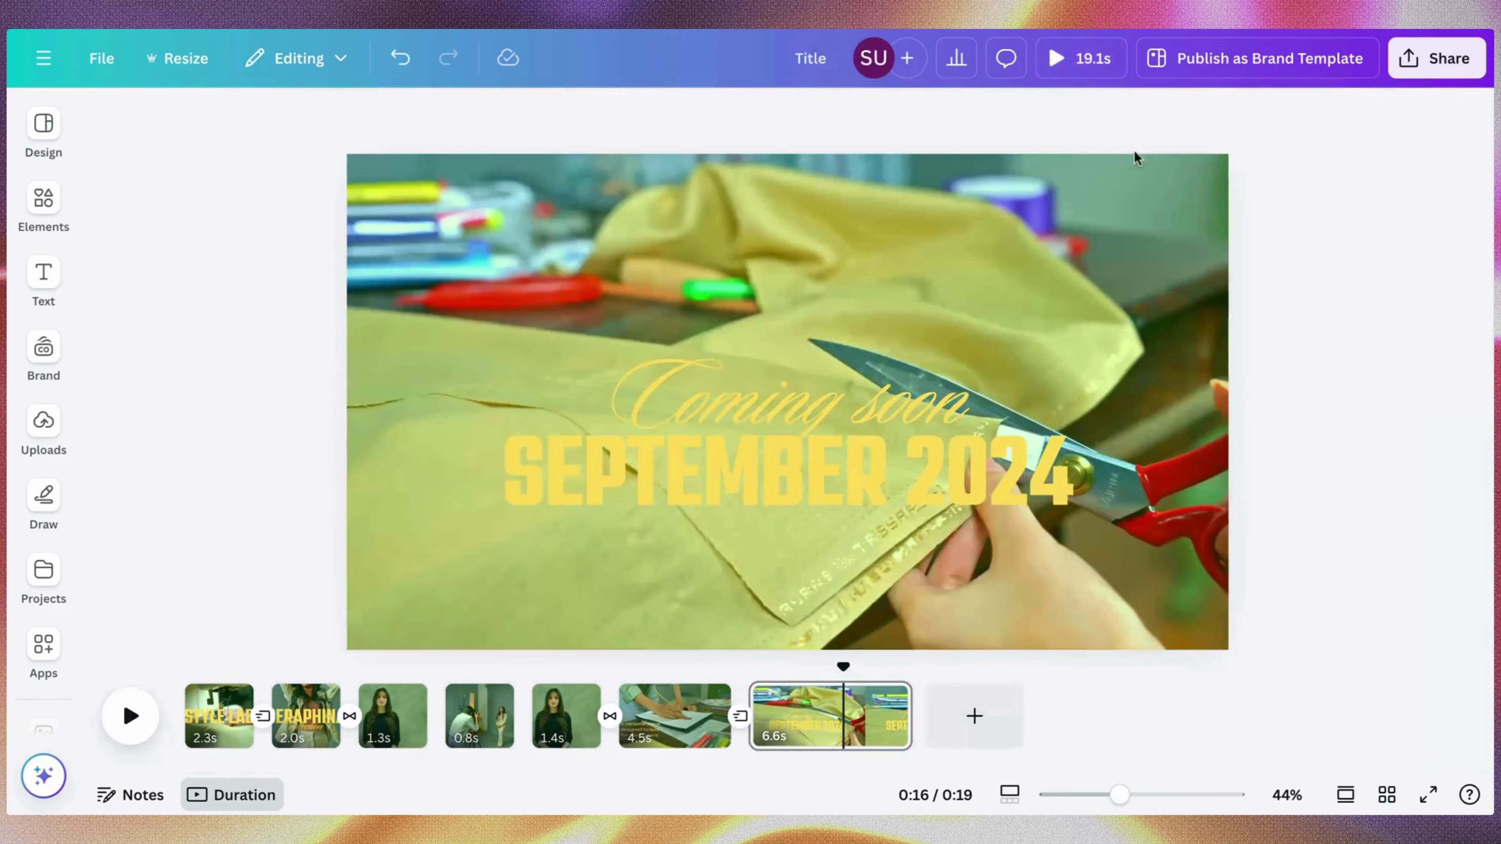
pyautogui.click(1048, 70)
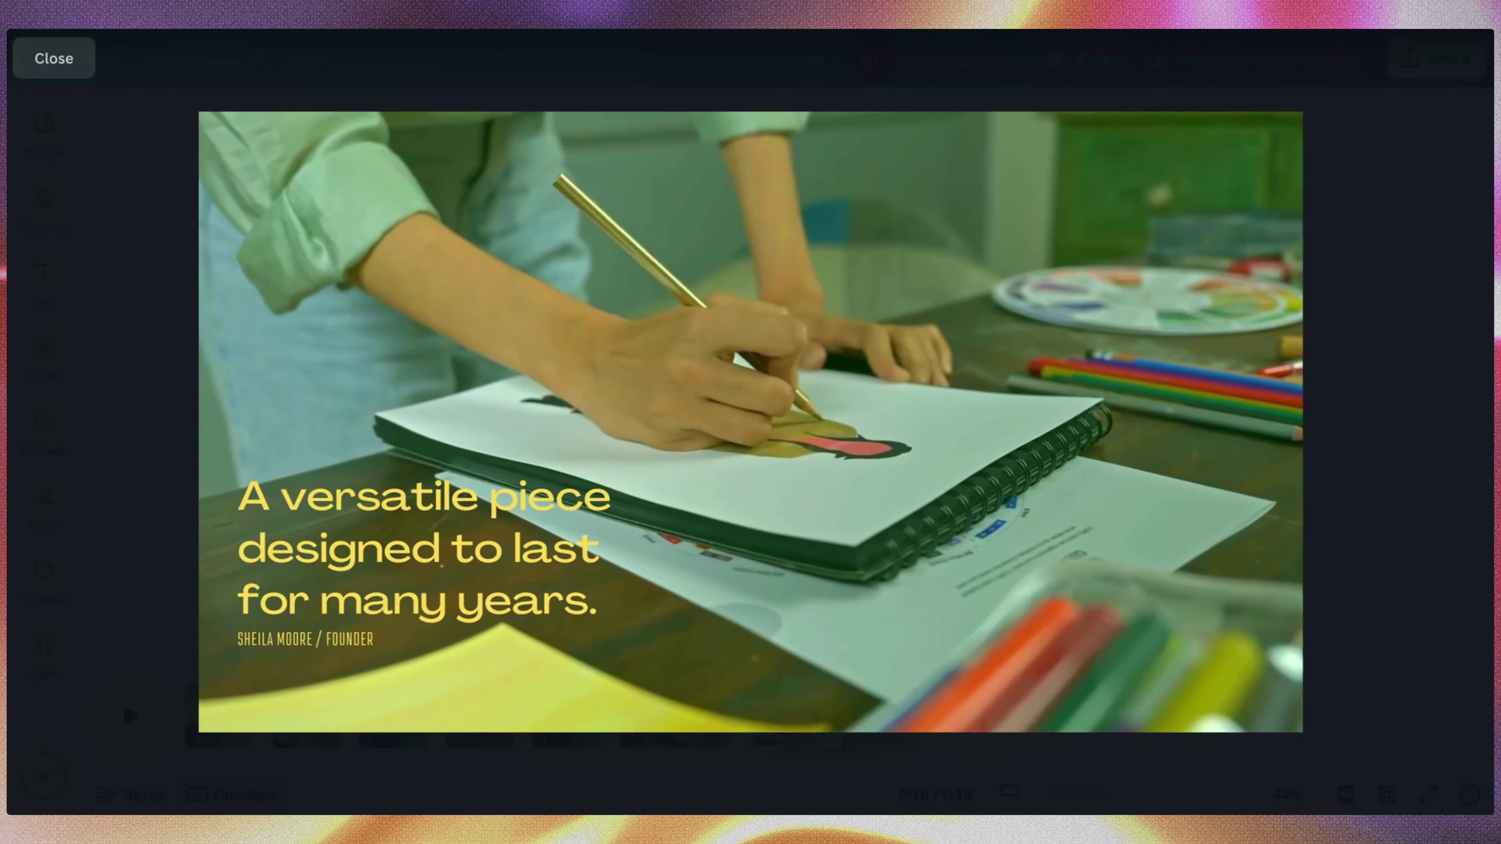
pyautogui.press('Escape')
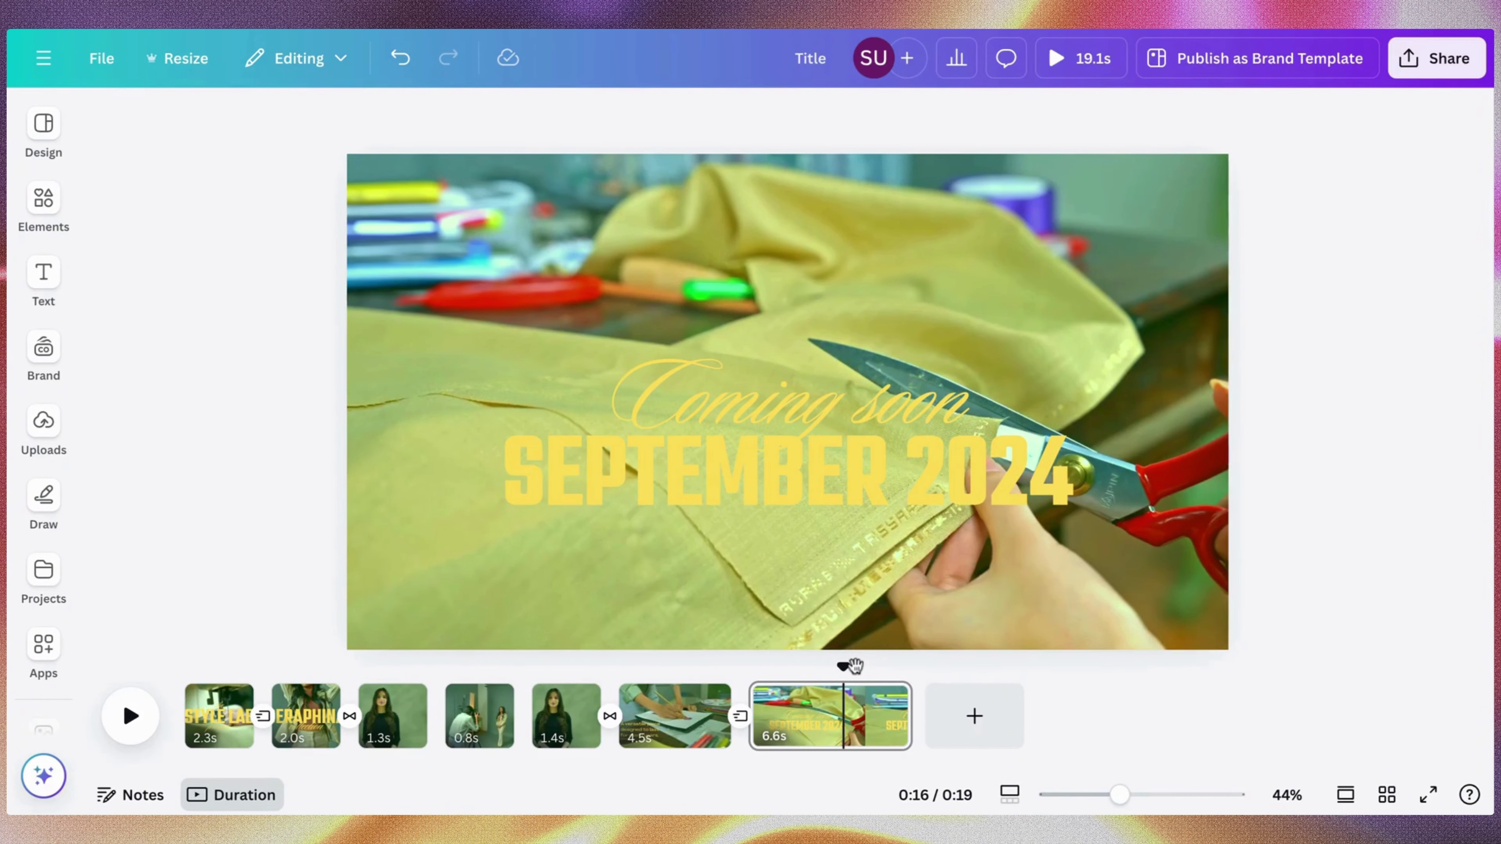
# Move the playhead to the start of the STYLE LAB page and open the full audio collection among the elements
pyautogui.moveTo(854, 665); pyautogui.dragTo(774, 665)
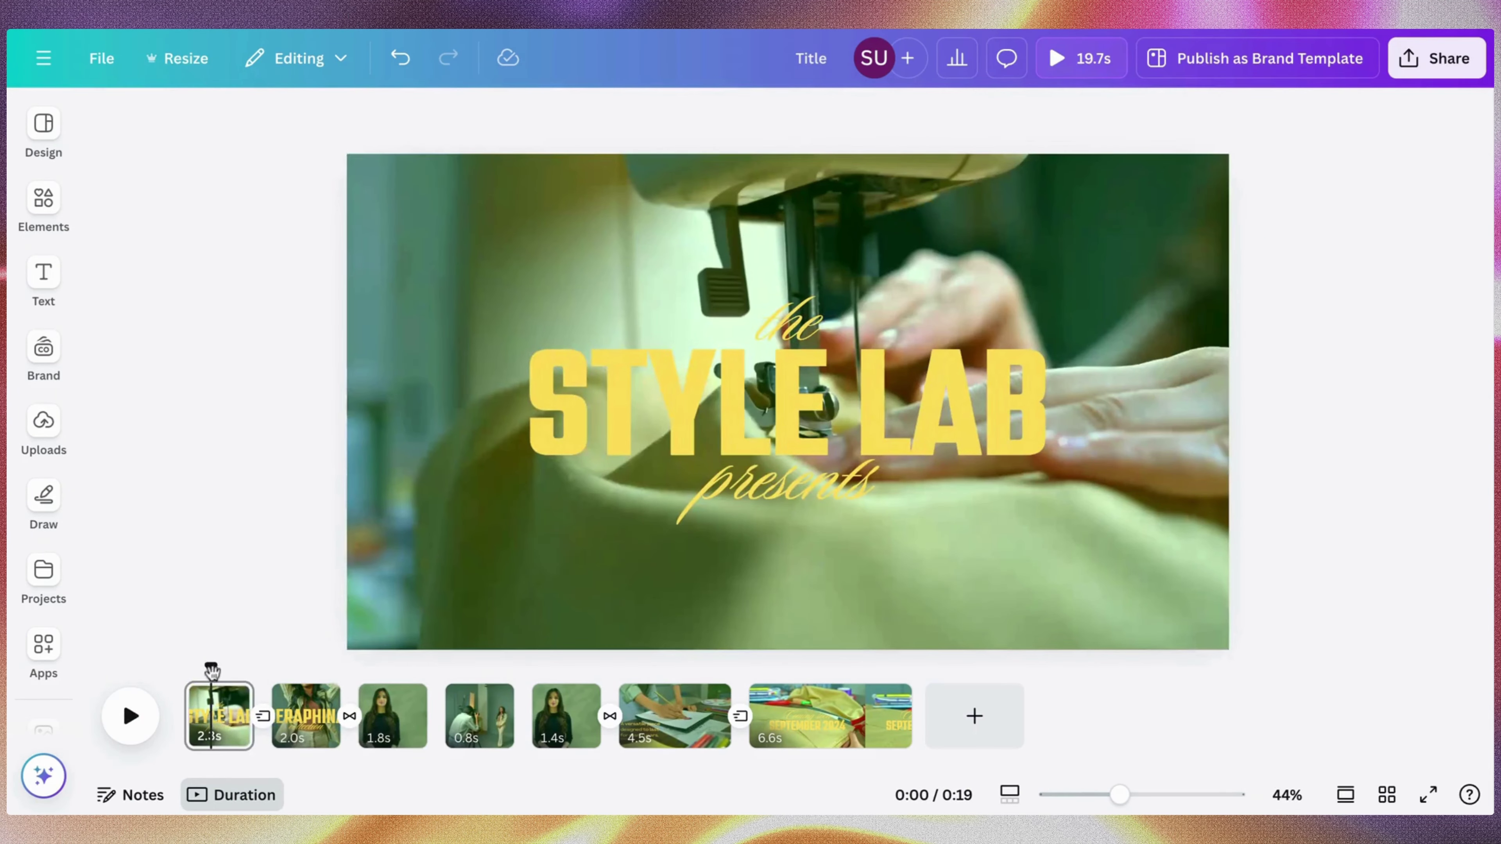
pyautogui.moveTo(214, 673); pyautogui.dragTo(187, 672)
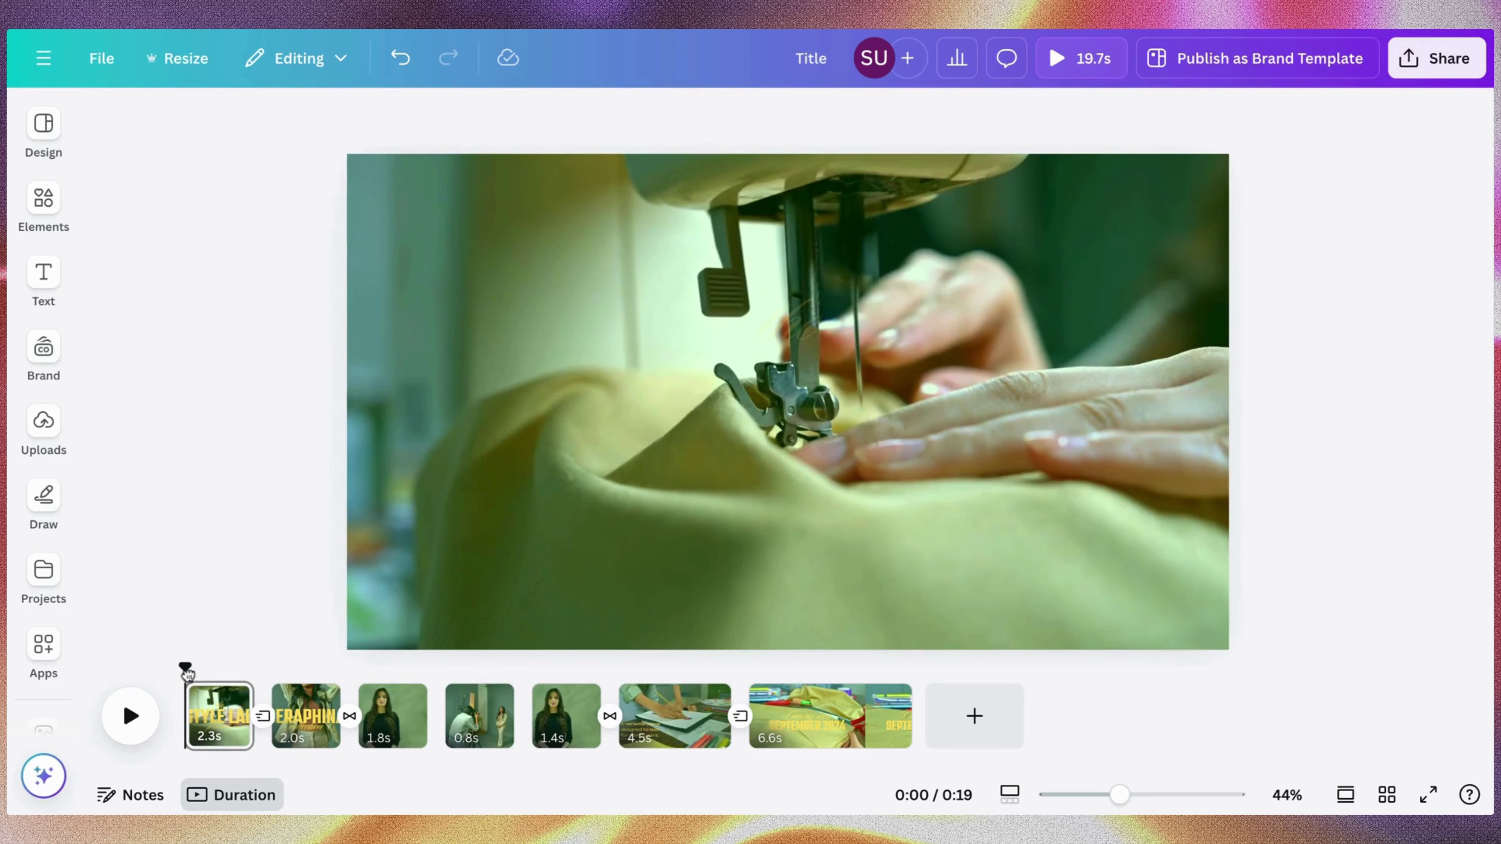
pyautogui.click(402, 382)
pyautogui.click(43, 422)
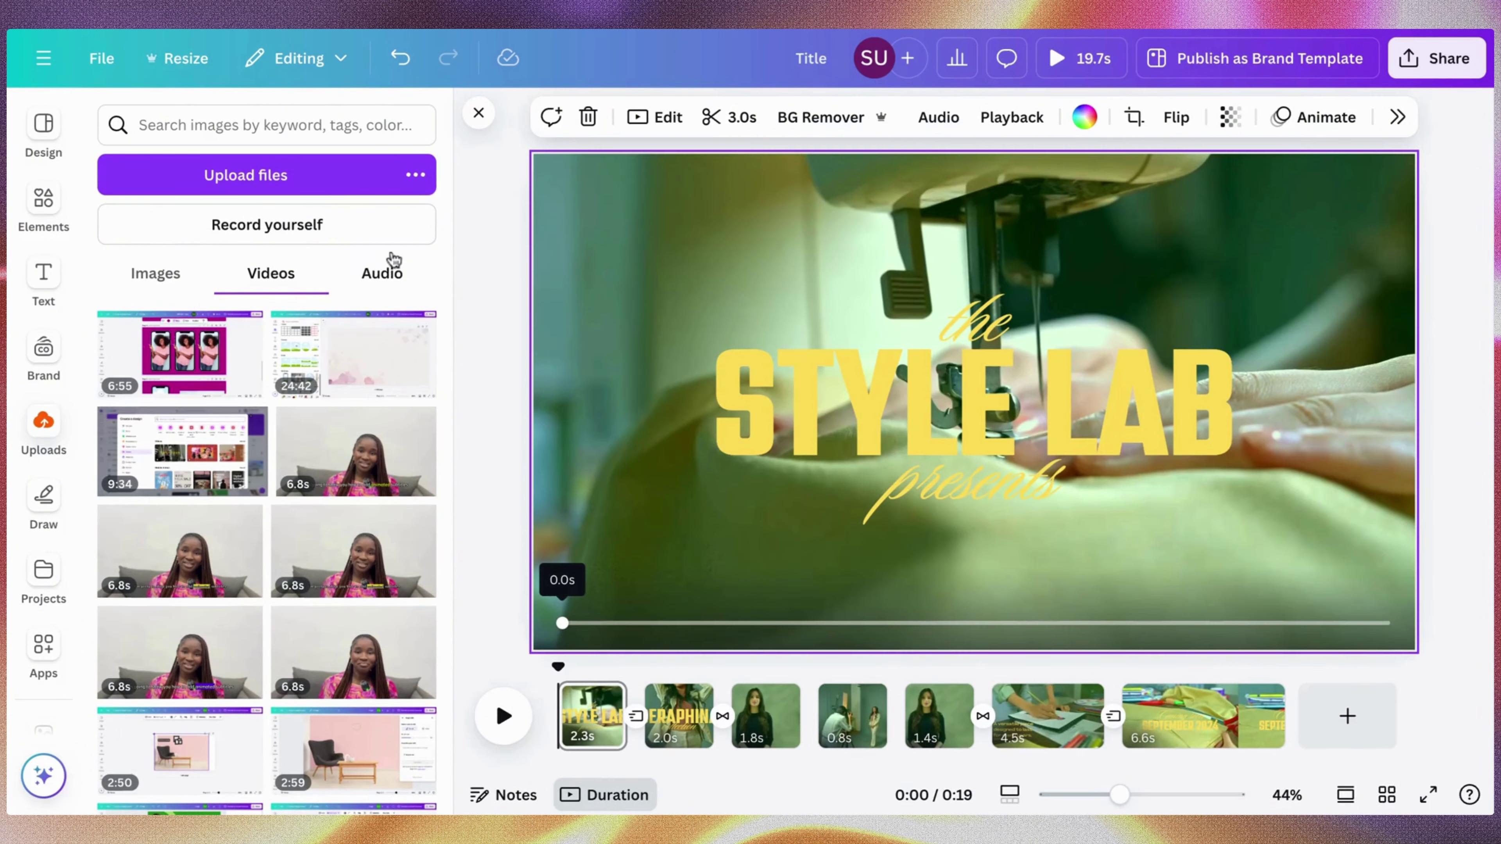
pyautogui.click(43, 201)
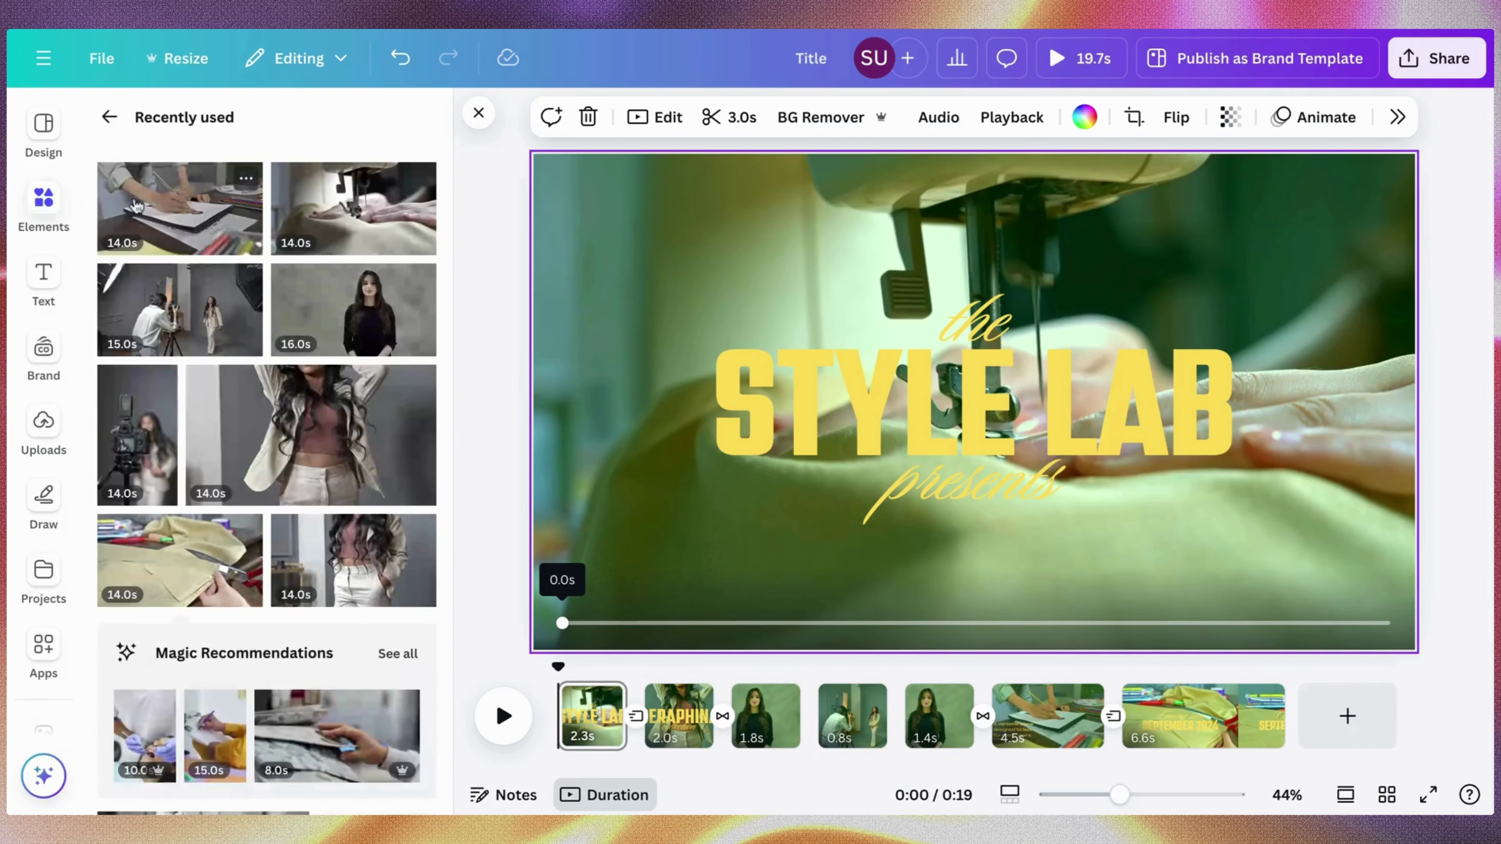
pyautogui.click(110, 117)
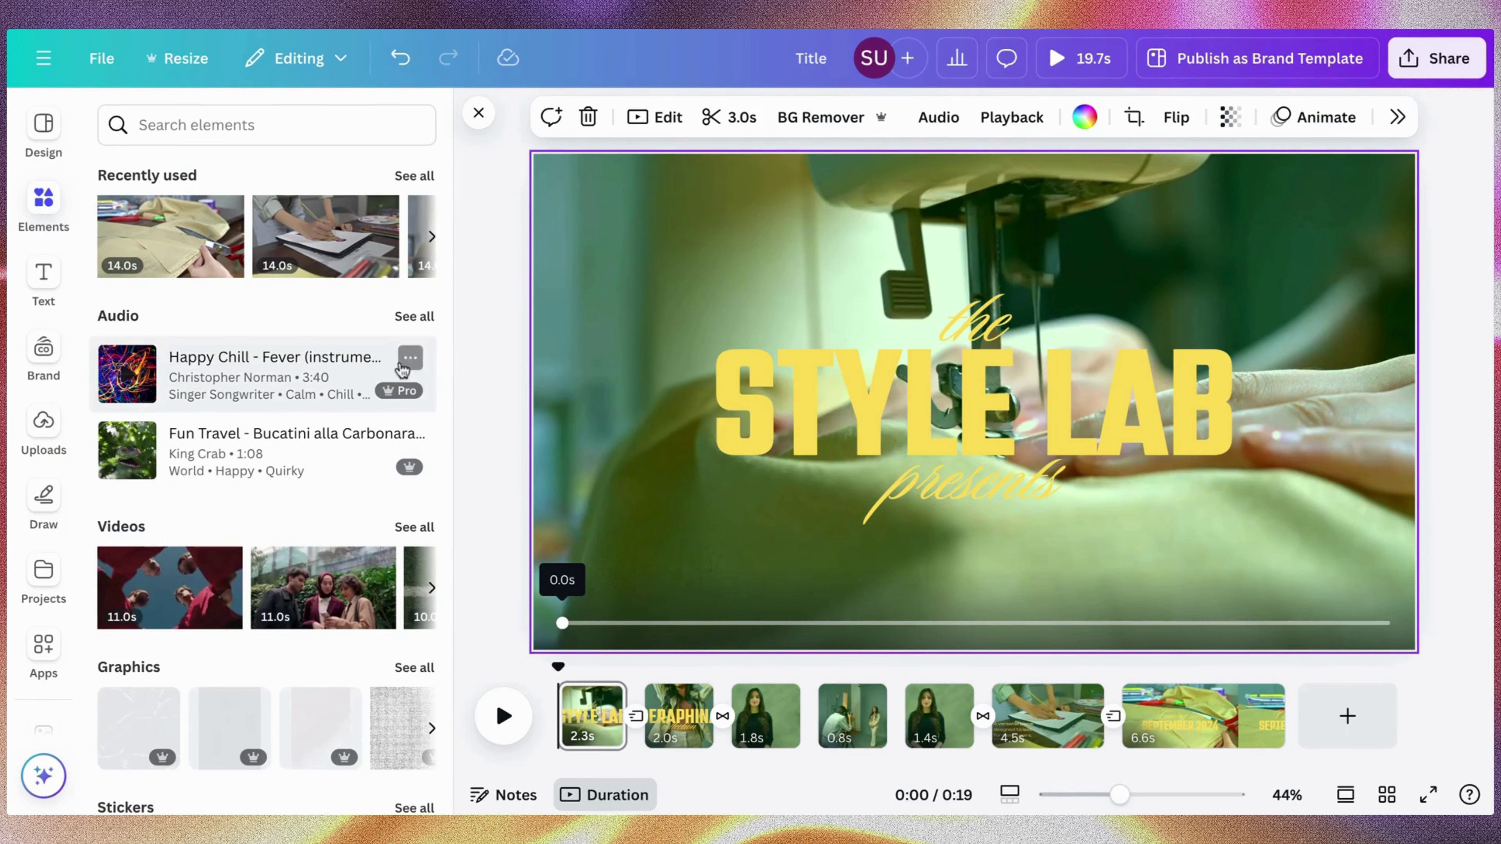
pyautogui.click(414, 318)
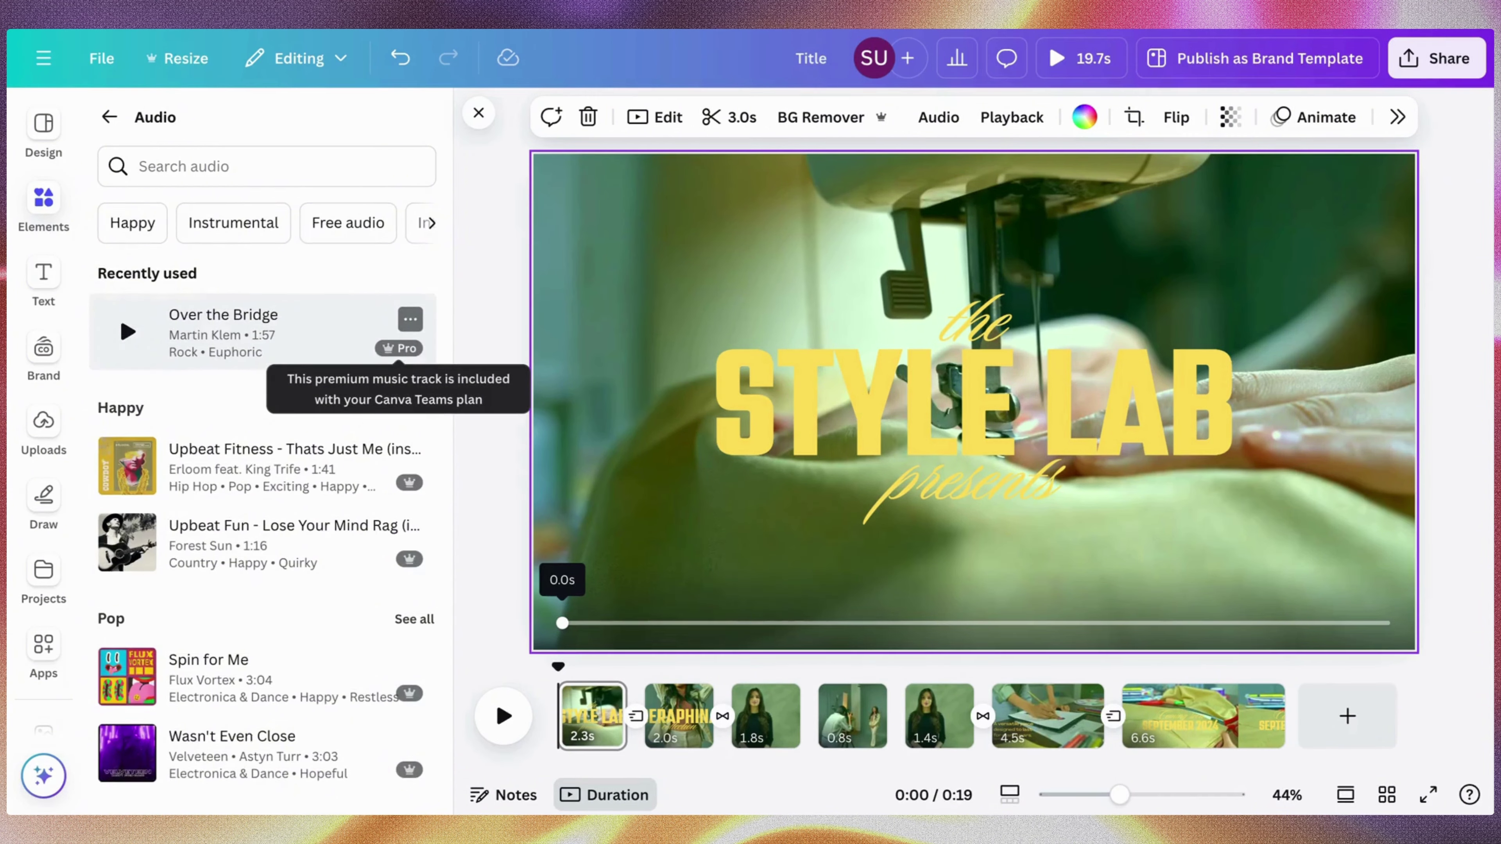
# Browse the audio categories and search the audio collection for "fashion"
pyautogui.scroll(-5, 405, 348)
pyautogui.scroll(-10, 266, 267)
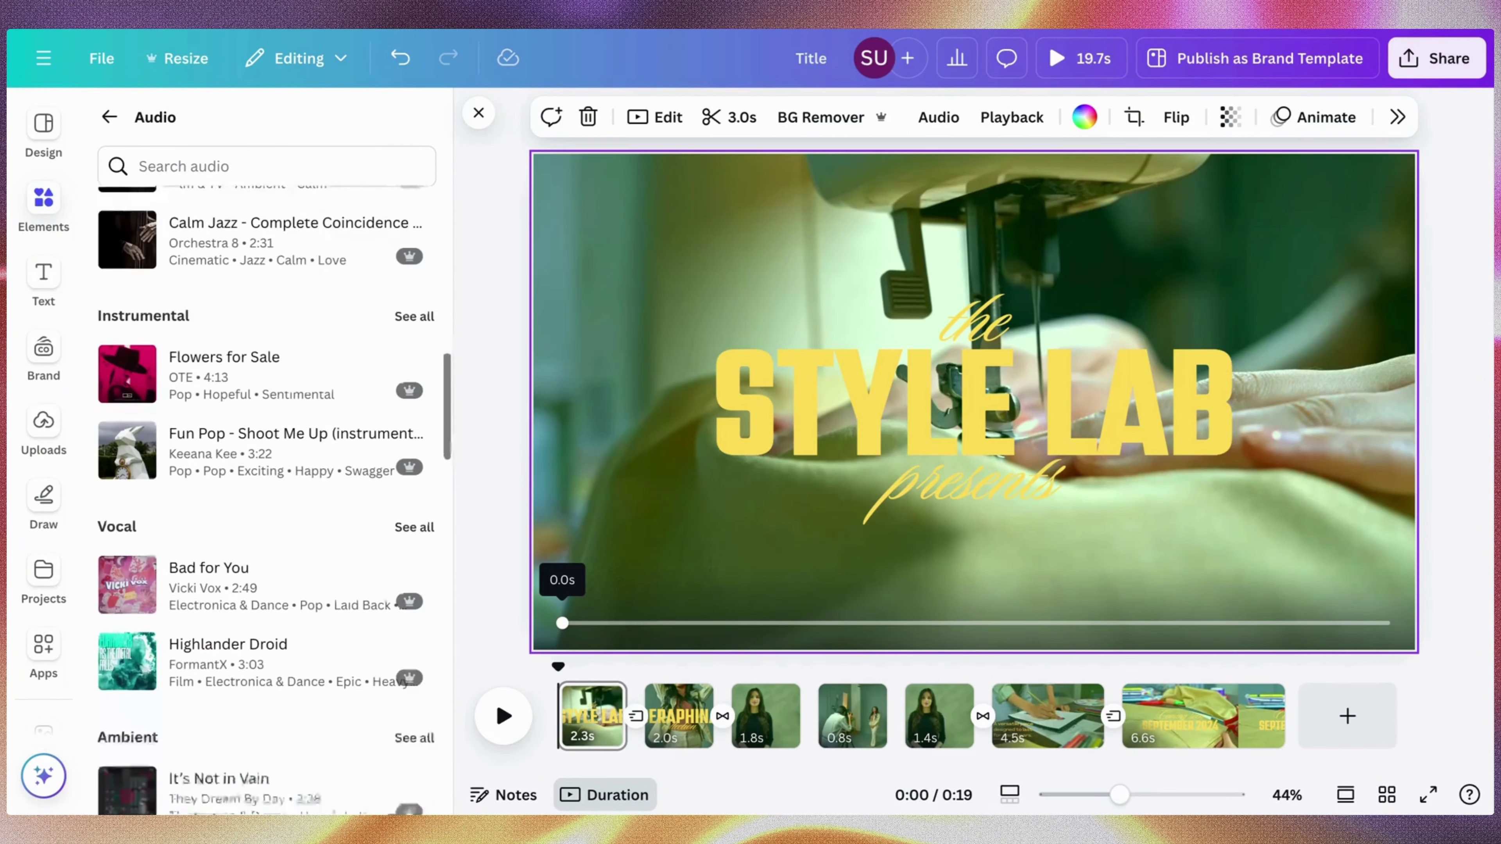
pyautogui.scroll(-1, 266, 236)
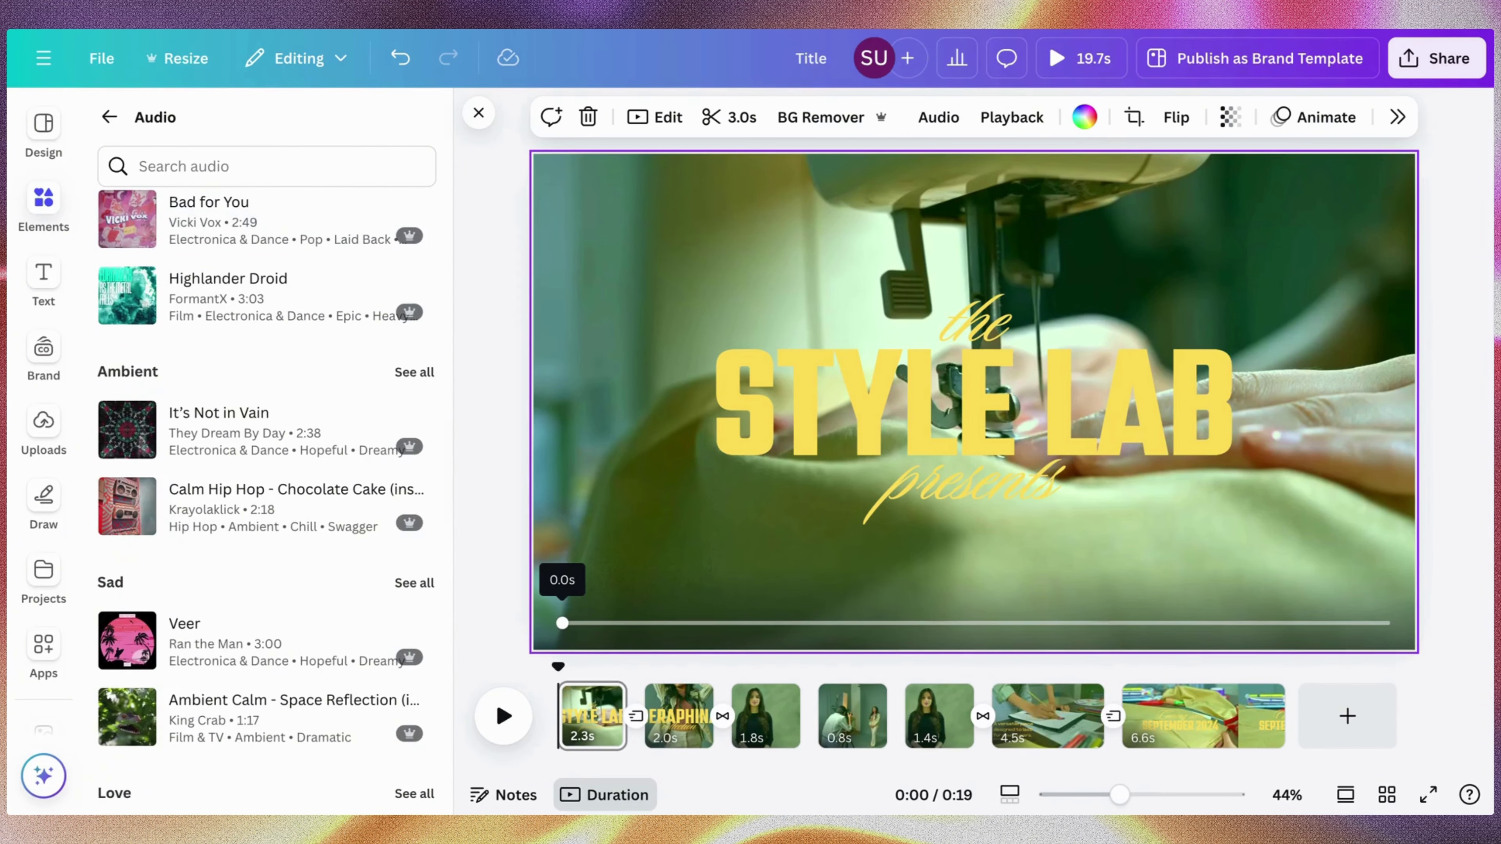
pyautogui.scroll(-10, 266, 325)
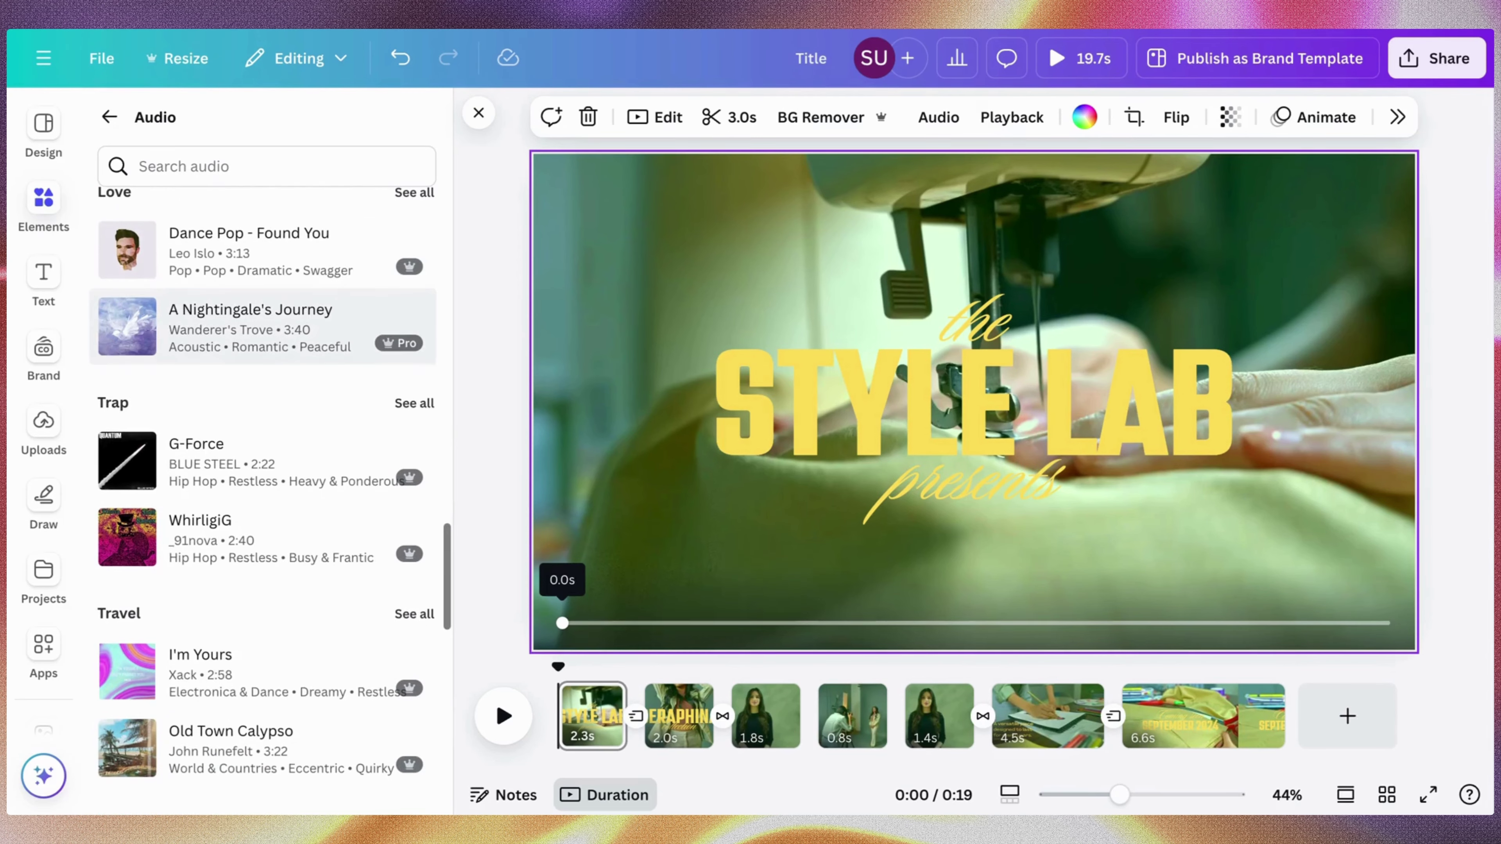
pyautogui.scroll(-10, 410, 320)
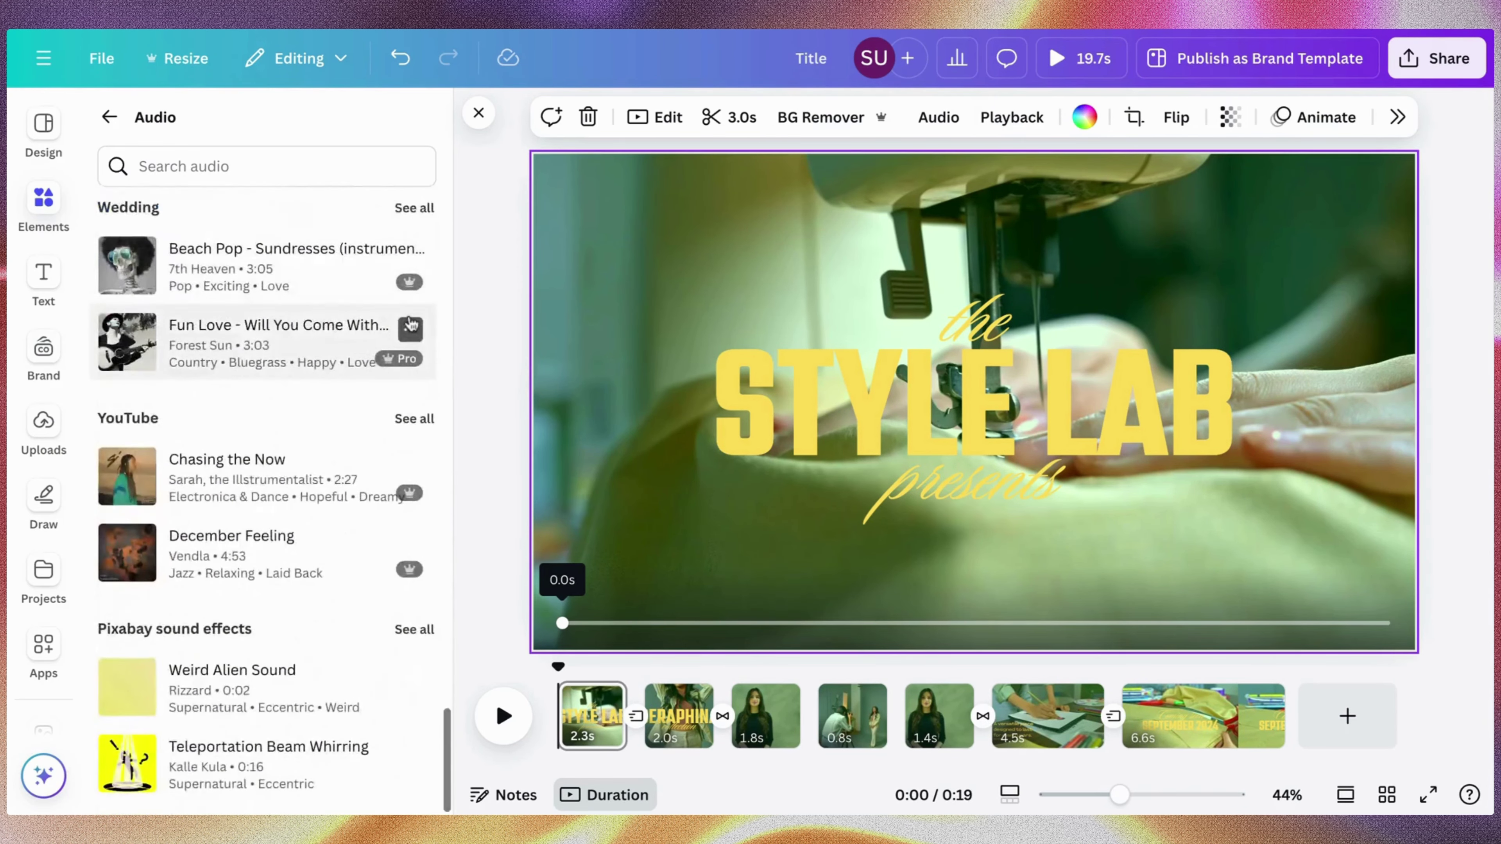
pyautogui.scroll(20, 384, 248)
pyautogui.click(345, 155)
pyautogui.write('f')
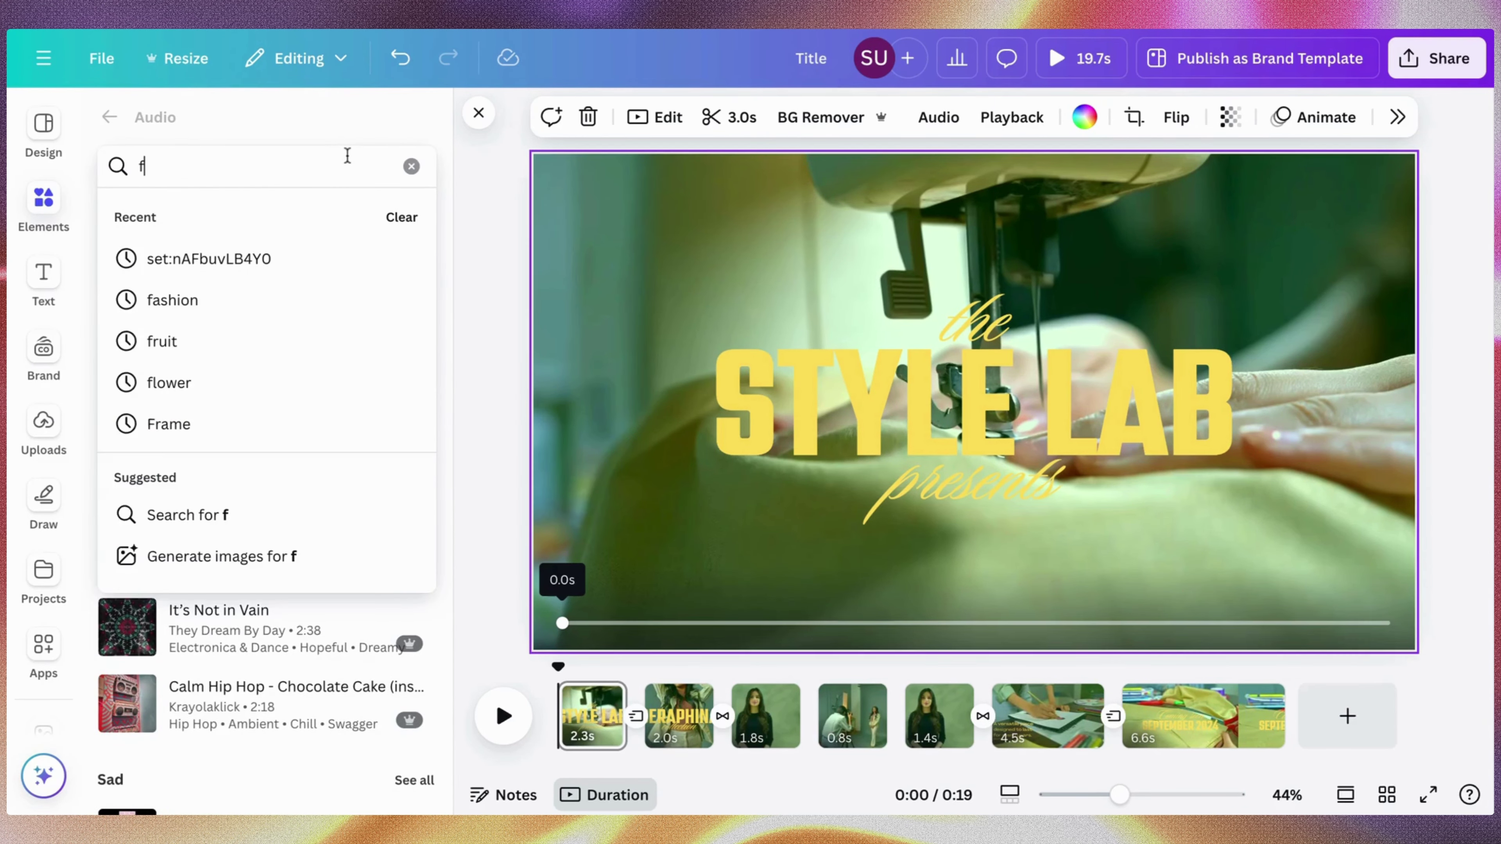
pyautogui.write('ashoi')
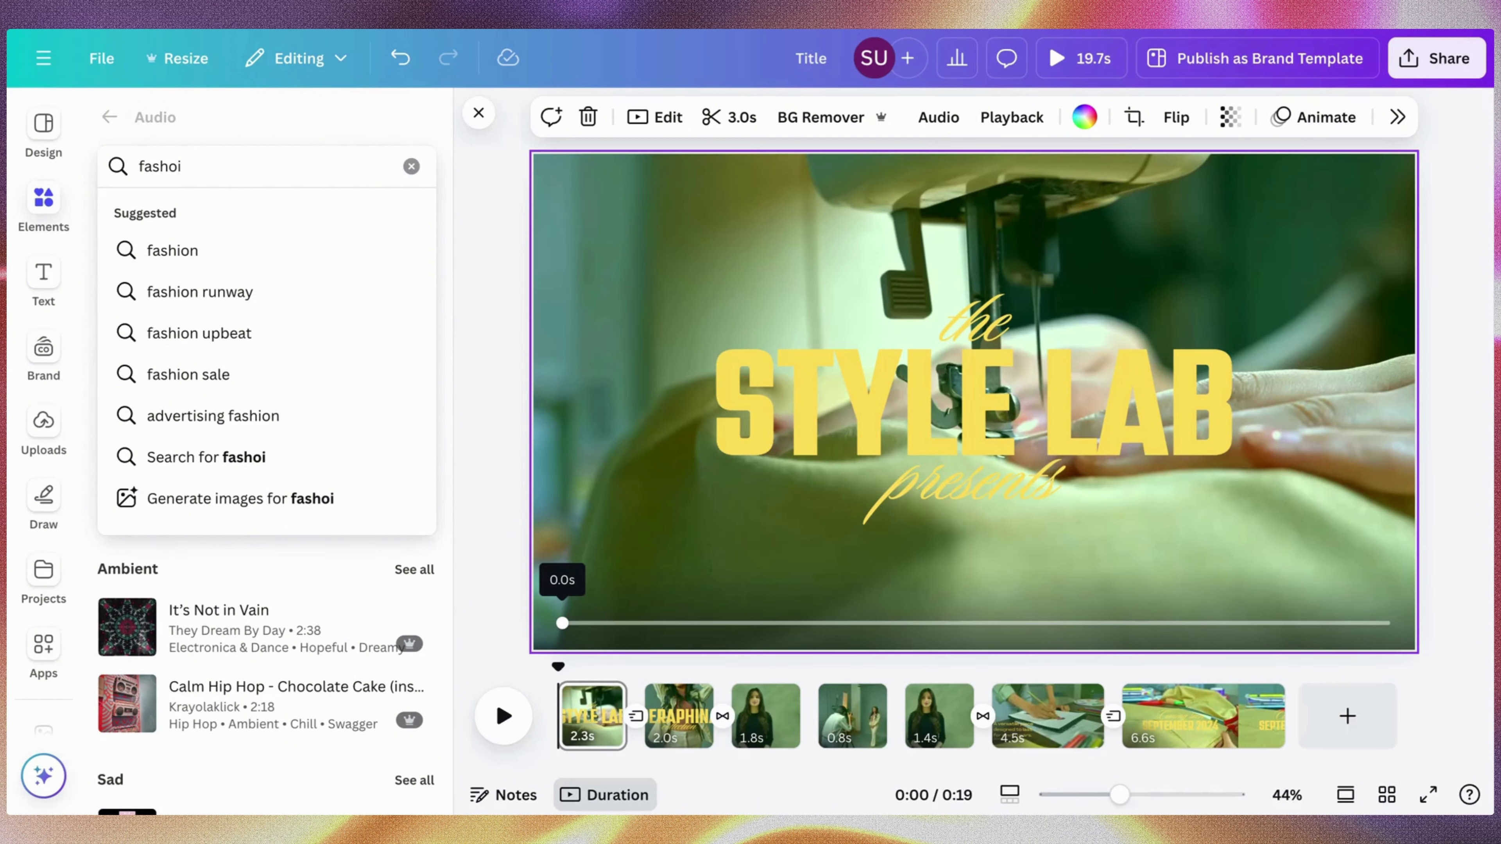
pyautogui.press('BackSpace')
pyautogui.write('ion')
pyautogui.press('Return')
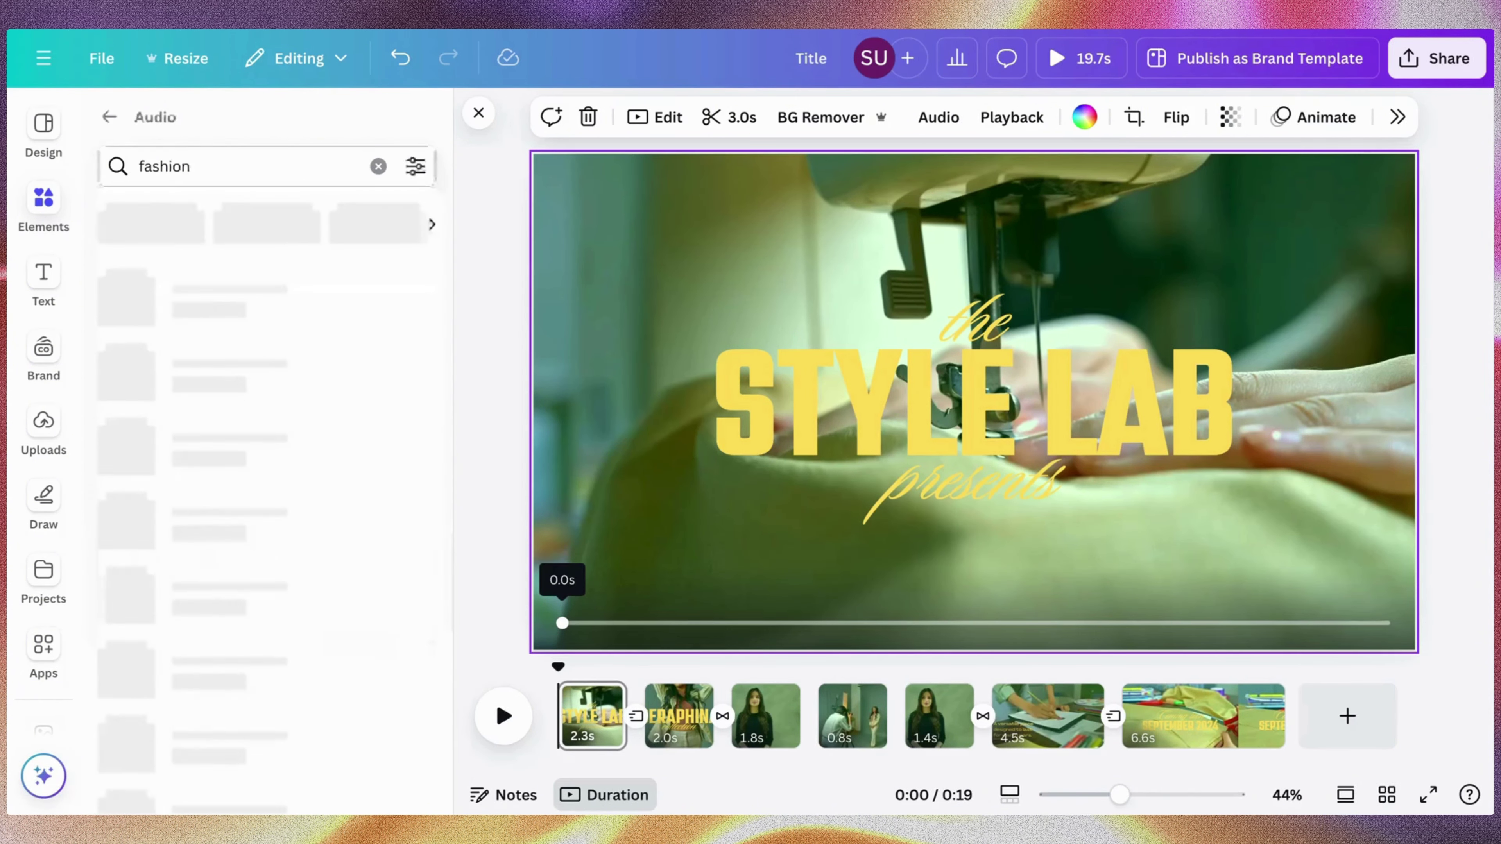
# Listen to "You've Got Me Falling" and "Epic Fashion Background - Dirty Work (inst)", and view the second track's details
pyautogui.click(135, 316)
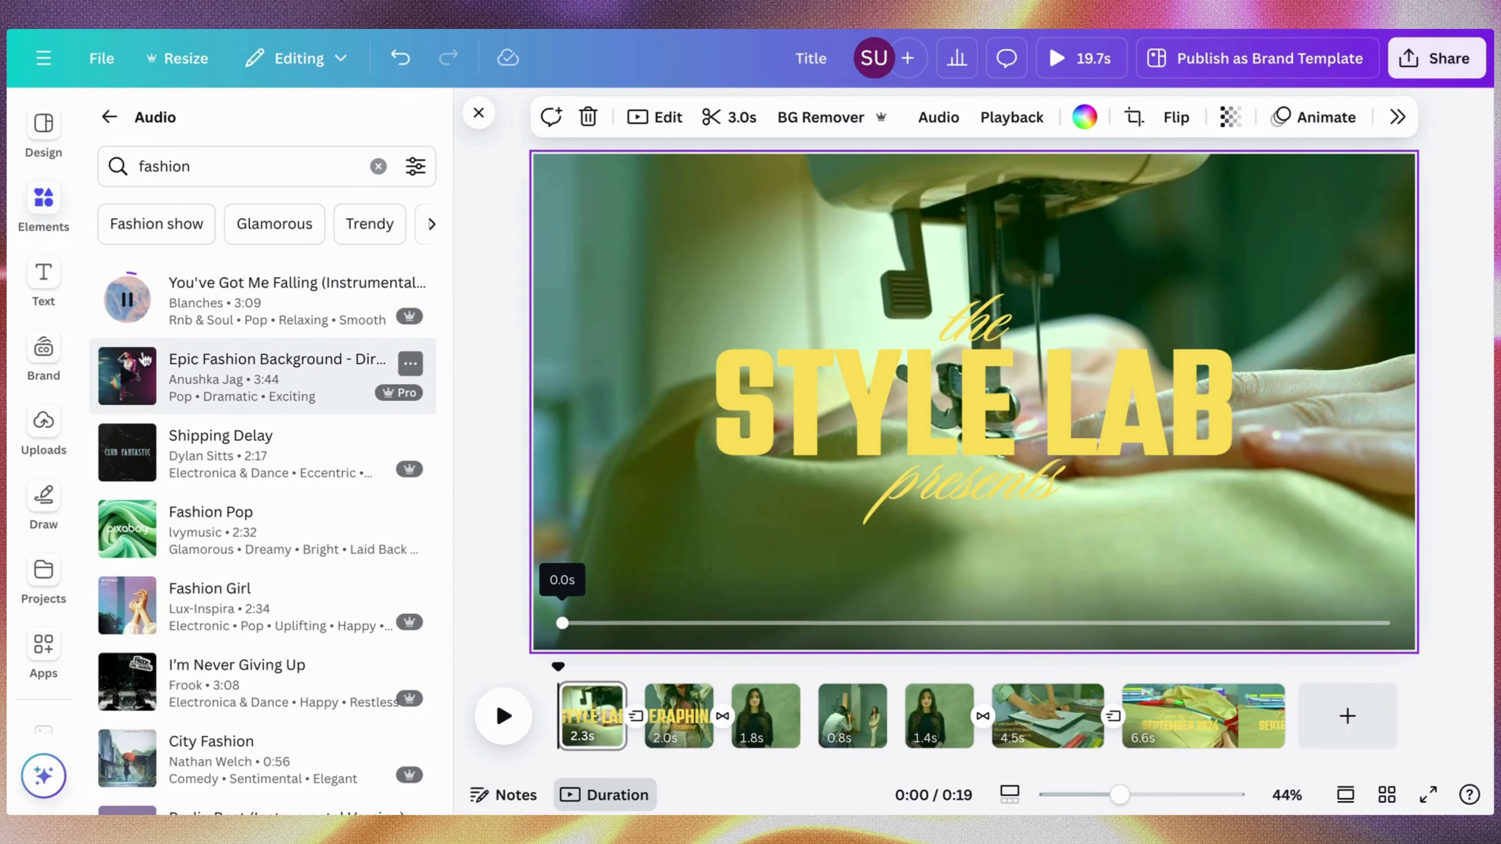
pyautogui.click(134, 383)
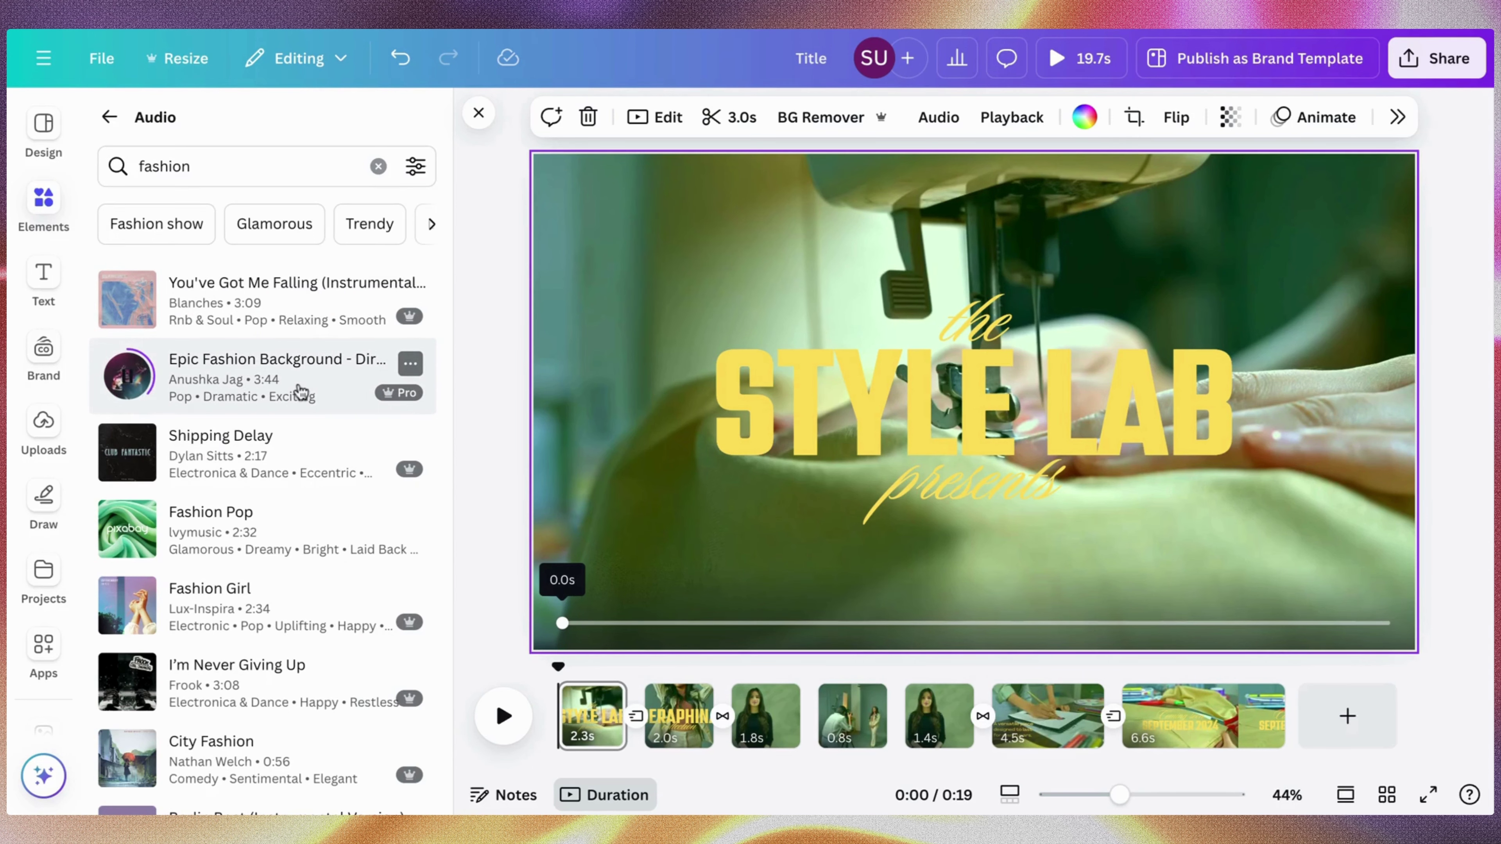
pyautogui.click(408, 365)
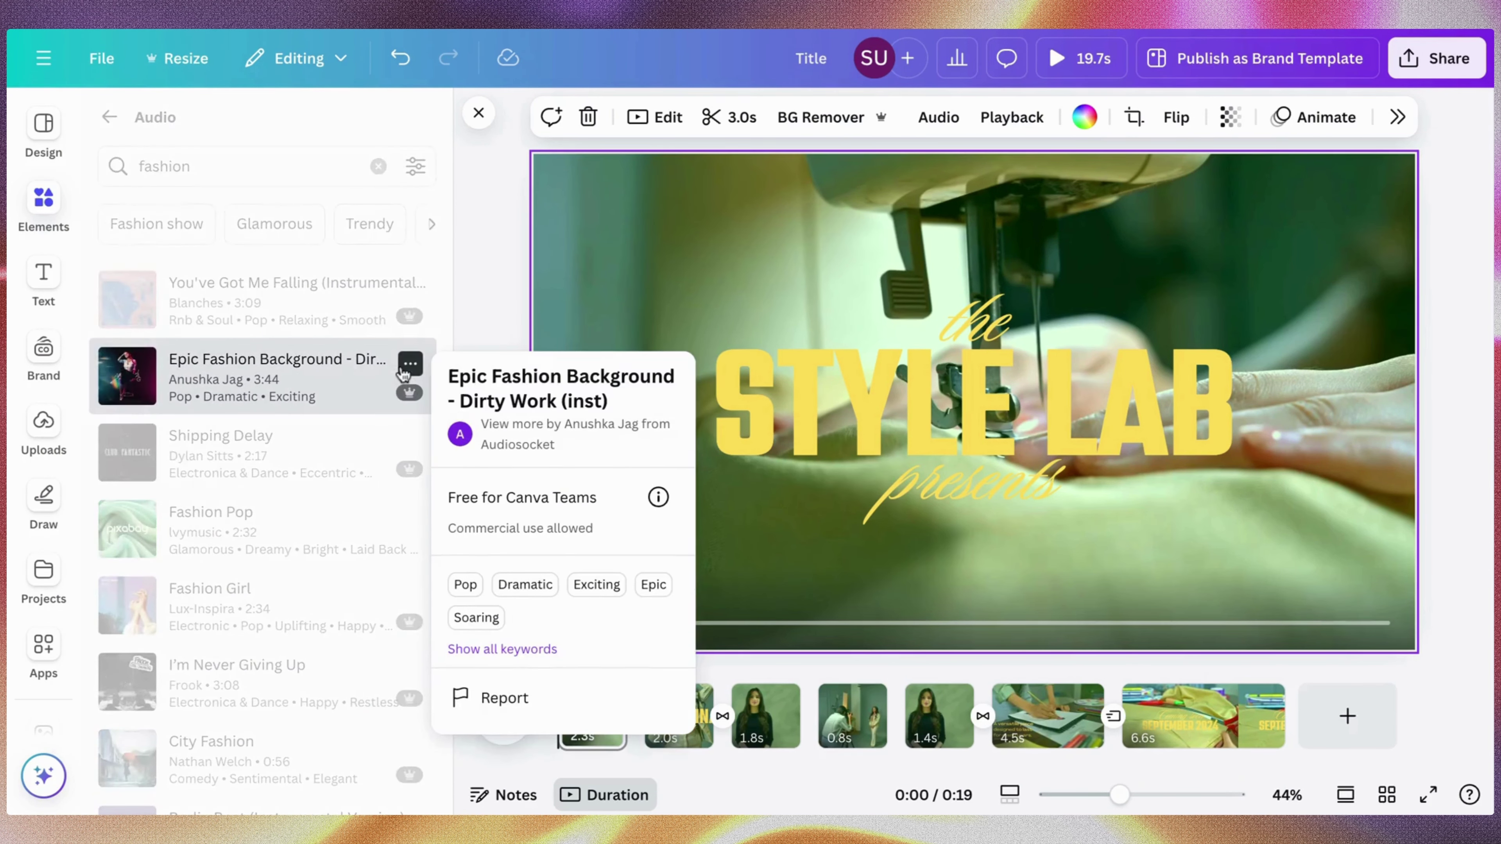
pyautogui.click(363, 368)
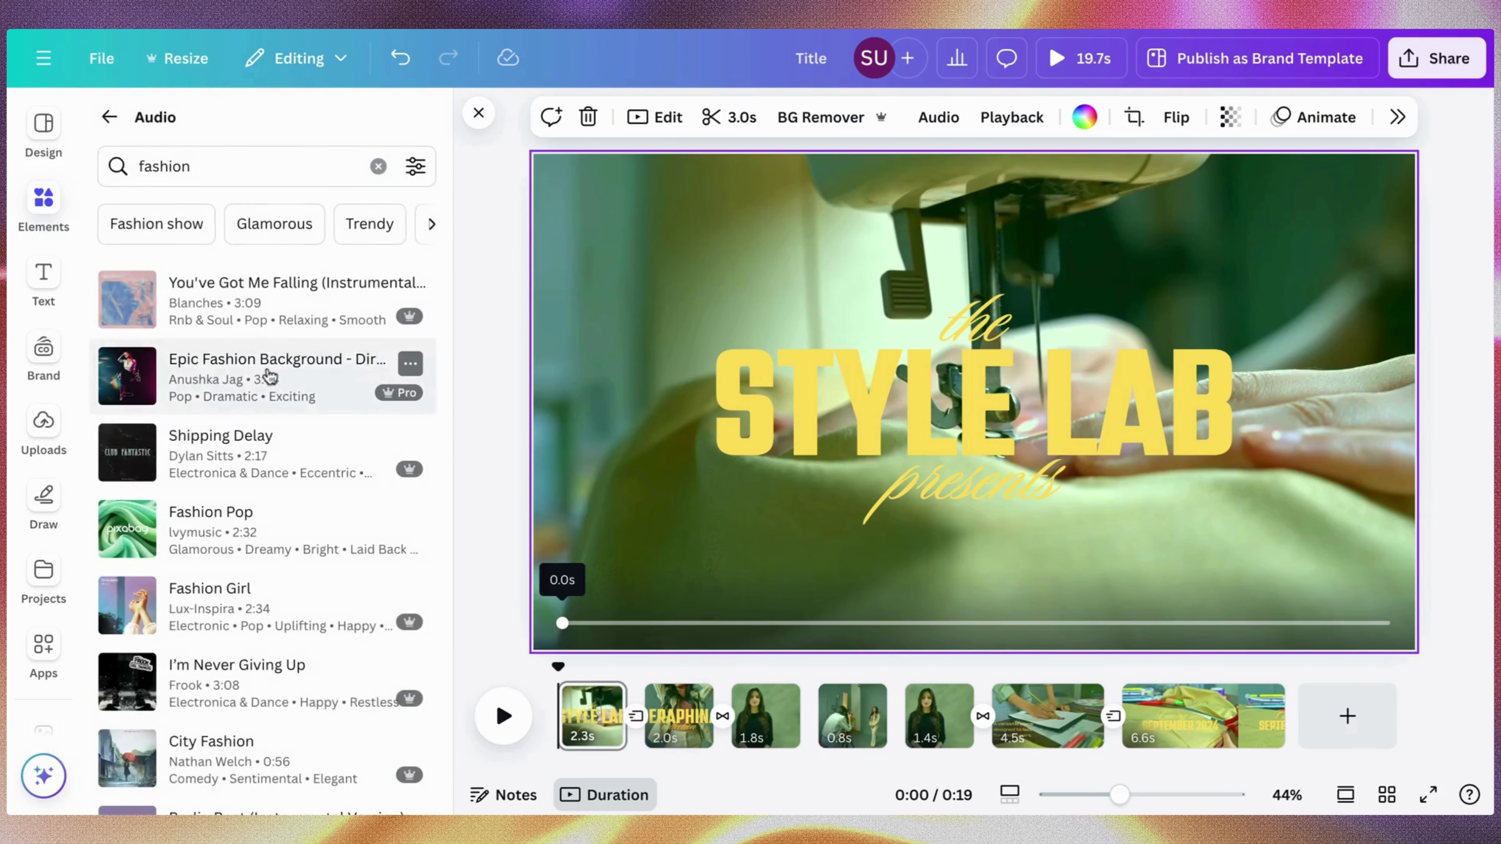
# Add the track "Epic Fashion Background - Dirty Work (inst)" from the video's start and extend it to the full 19.7 s
pyautogui.moveTo(268, 375); pyautogui.dragTo(603, 651)
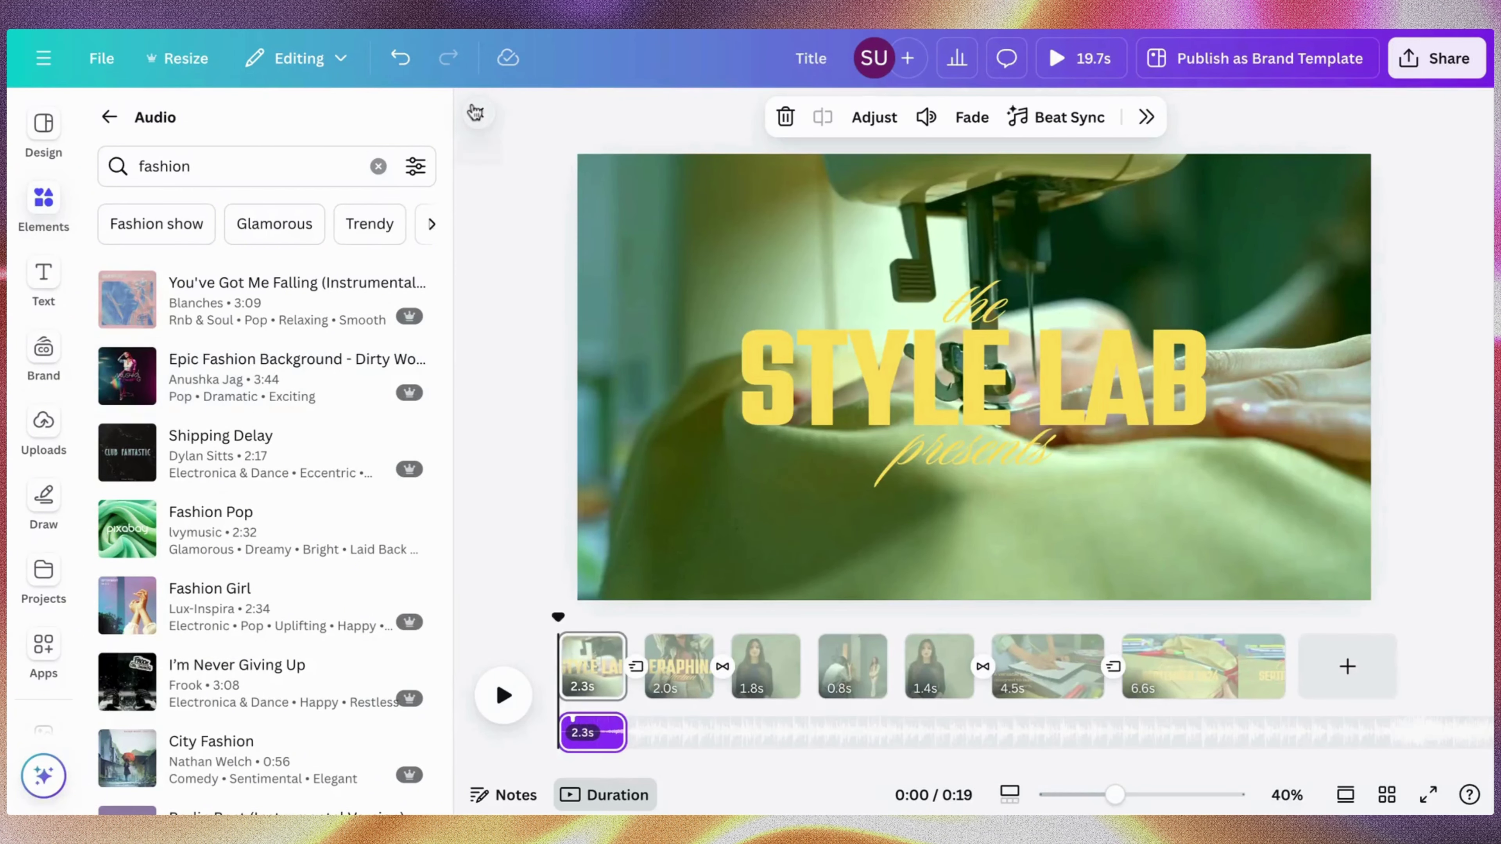
pyautogui.click(475, 112)
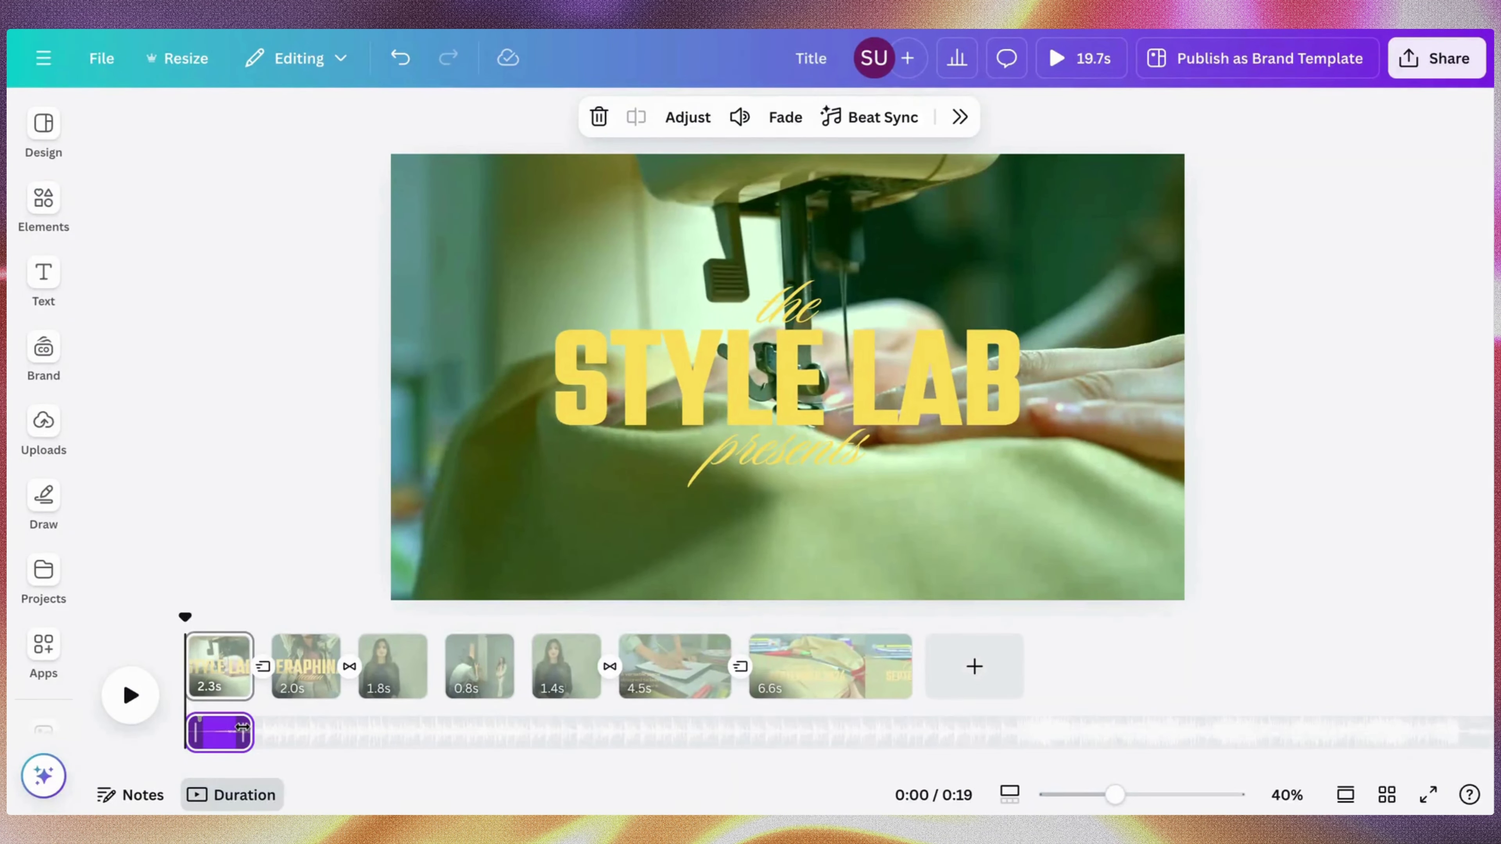
pyautogui.moveTo(245, 729); pyautogui.dragTo(960, 750)
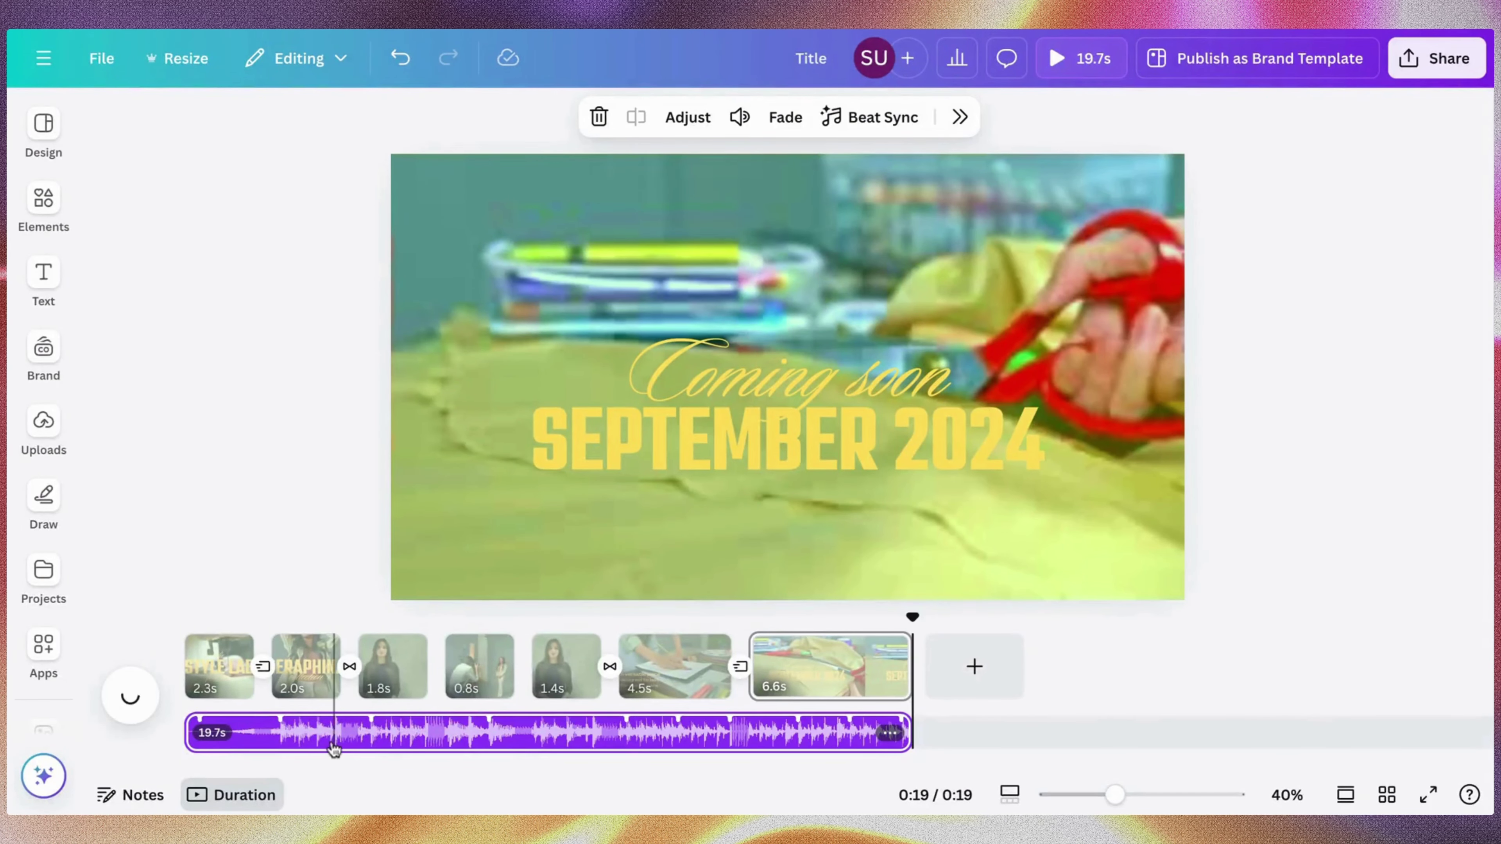
# Split the music track at about 4.2 s, at the end of the SERAPHINA page
pyautogui.click(346, 646)
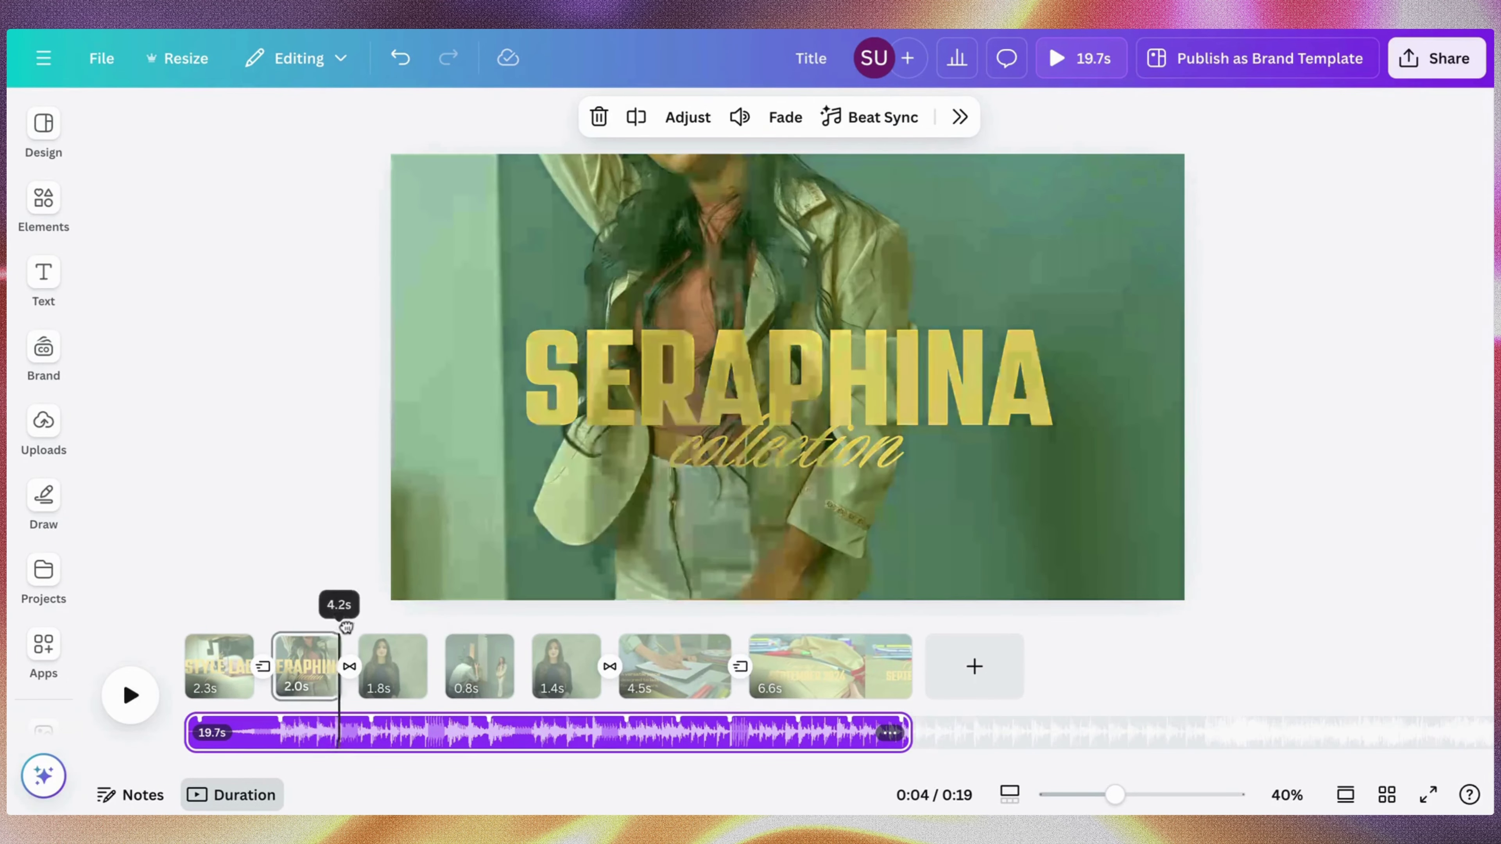
pyautogui.rightClick(896, 733)
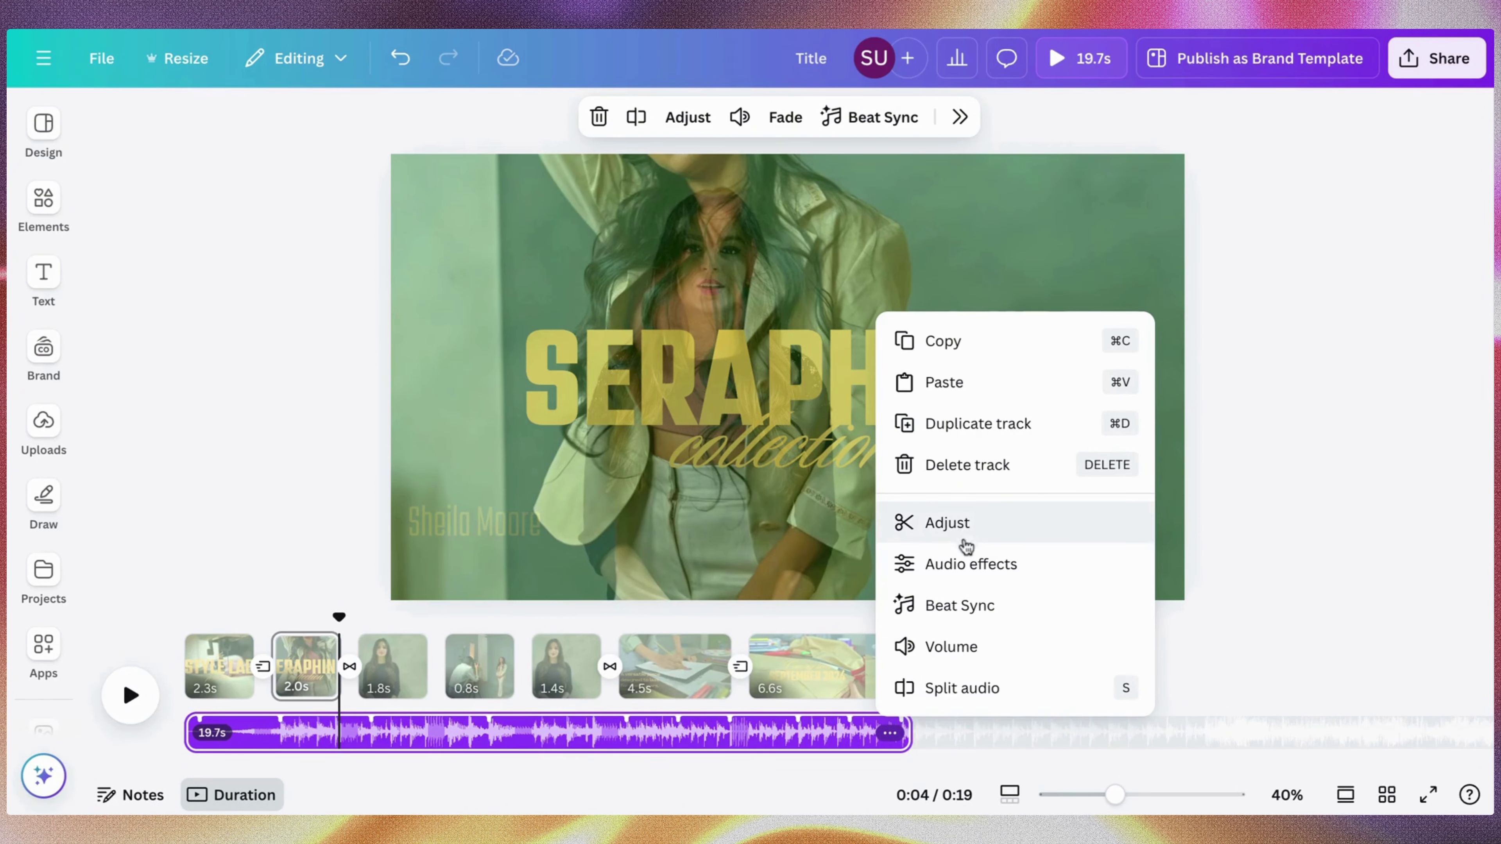
pyautogui.click(988, 687)
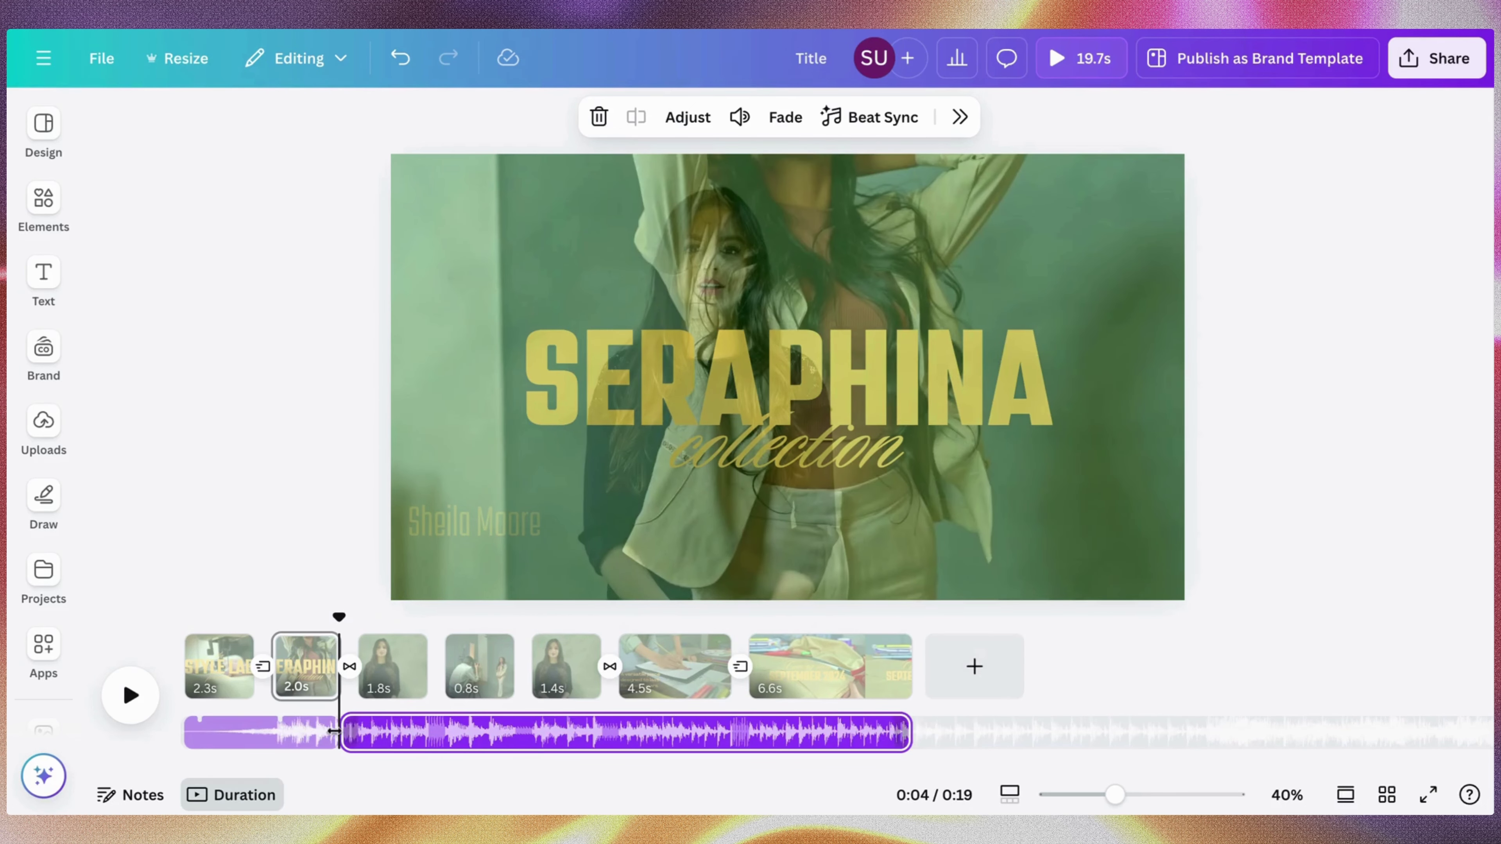
# Split the remaining music track again where the sketching page begins, after the second founder clip
pyautogui.moveTo(335, 618)
pyautogui.mouseDown()
pyautogui.moveTo(614, 680)
pyautogui.moveTo(615, 703)
pyautogui.mouseUp()
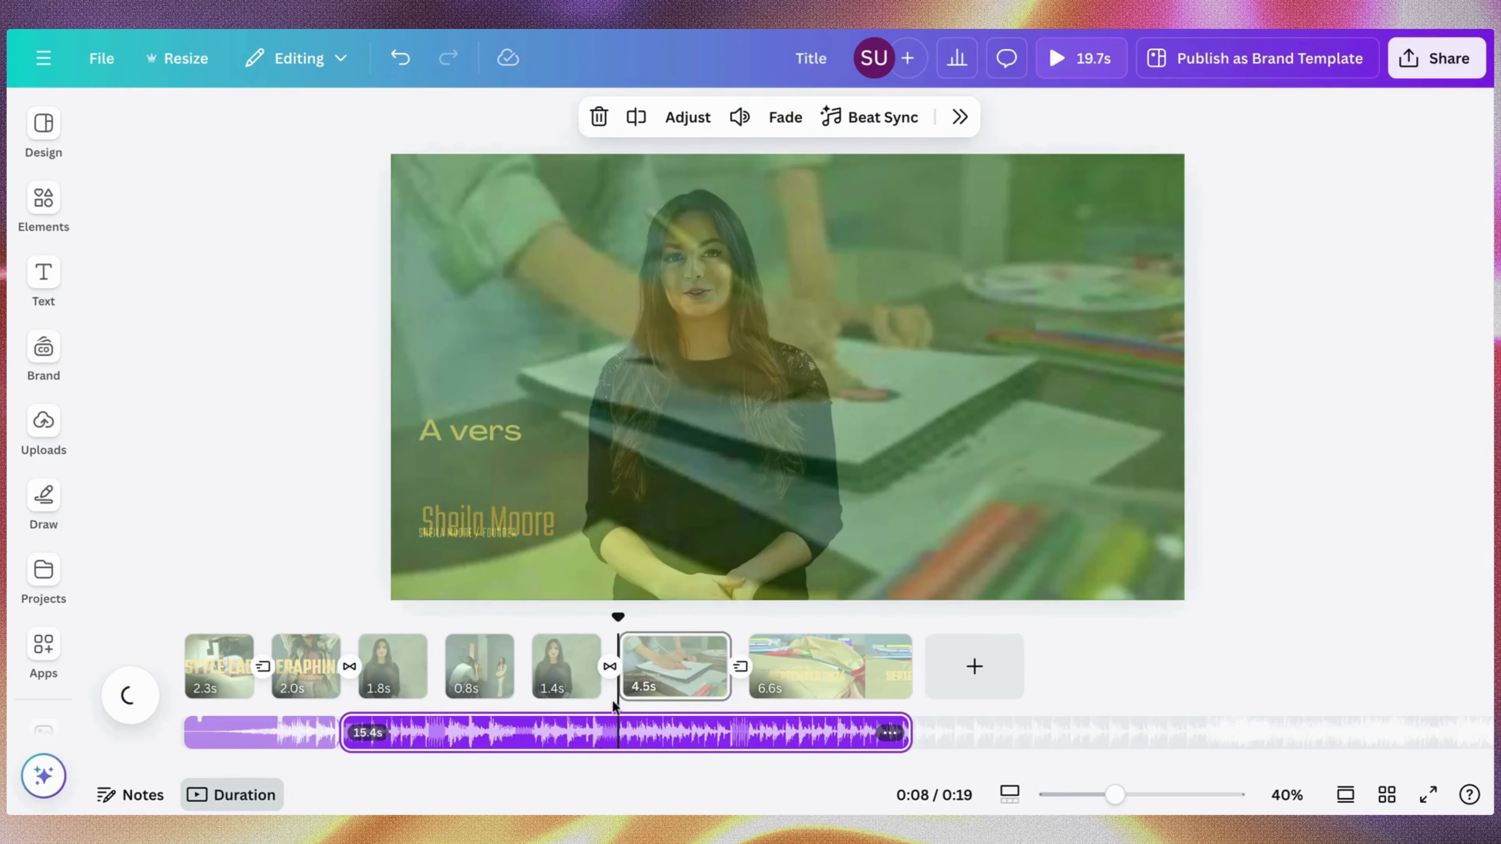
pyautogui.click(894, 736)
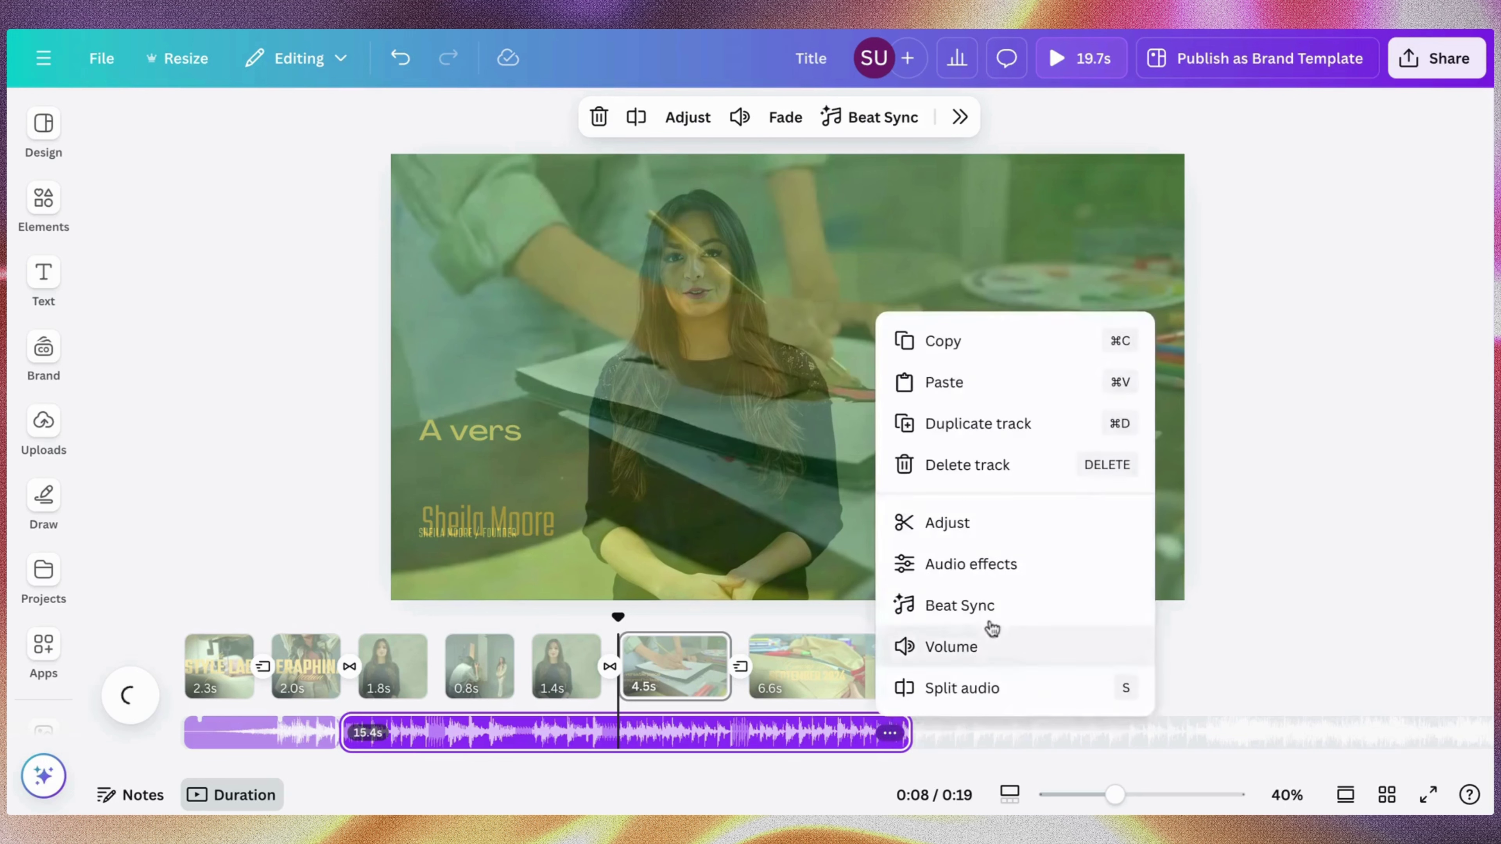
pyautogui.click(982, 687)
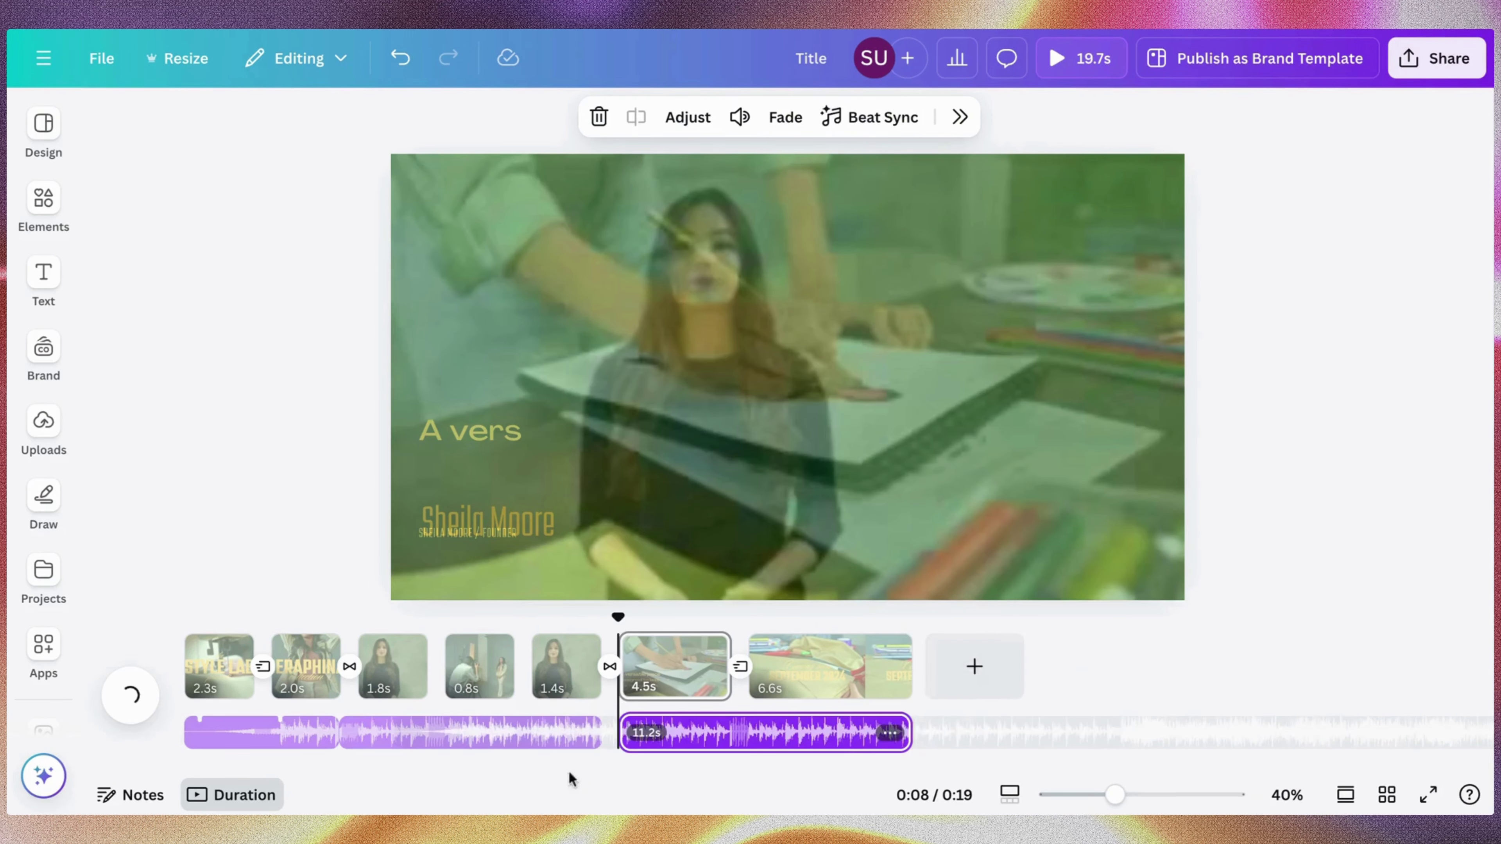
# Lower the volume of the middle music segment under the founder clips to 8
pyautogui.click(538, 739)
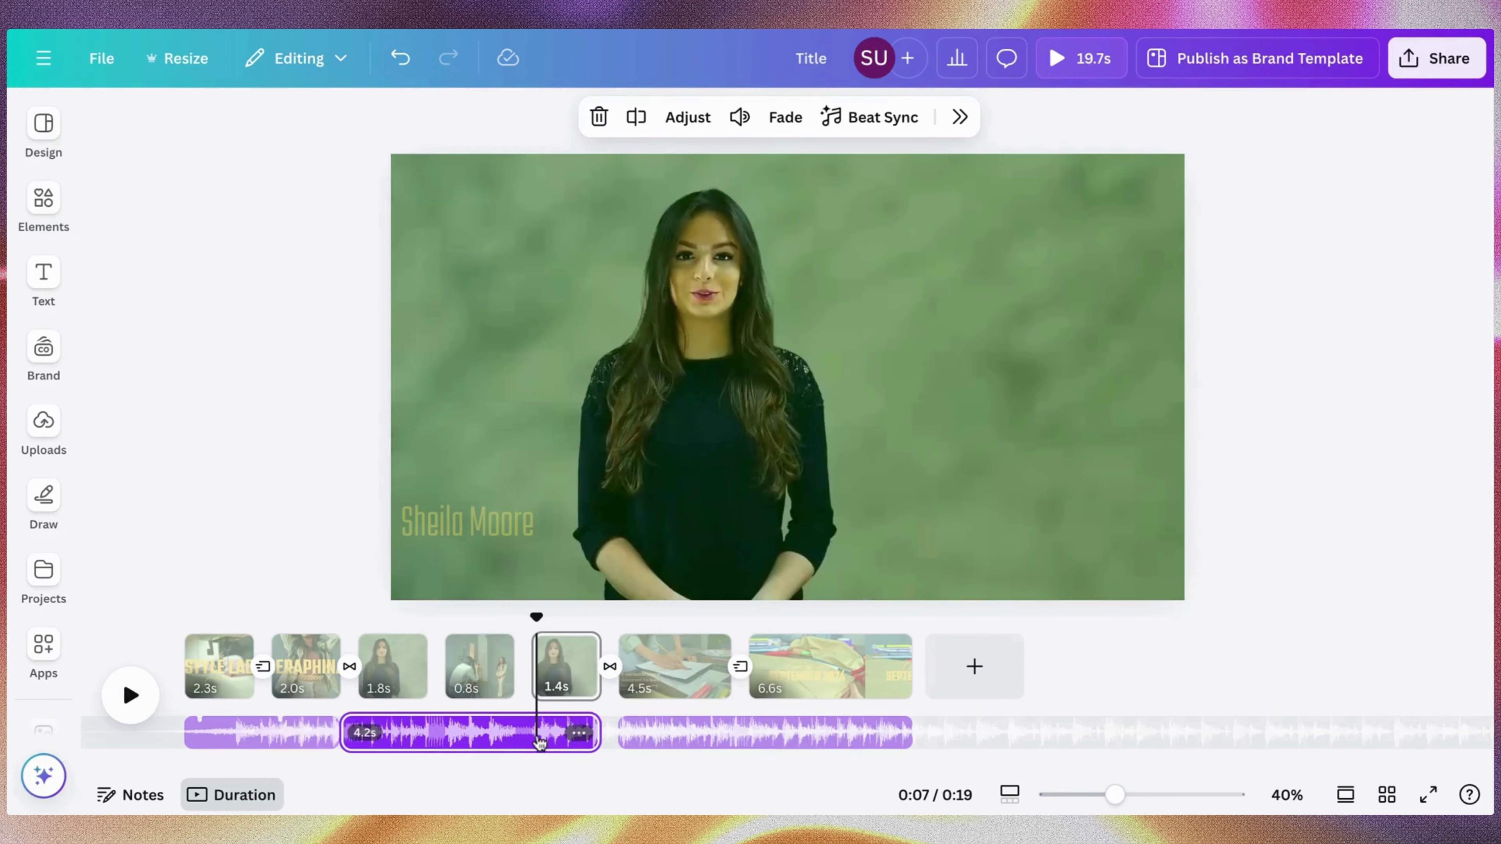
pyautogui.click(739, 119)
pyautogui.moveTo(660, 251); pyautogui.dragTo(587, 267)
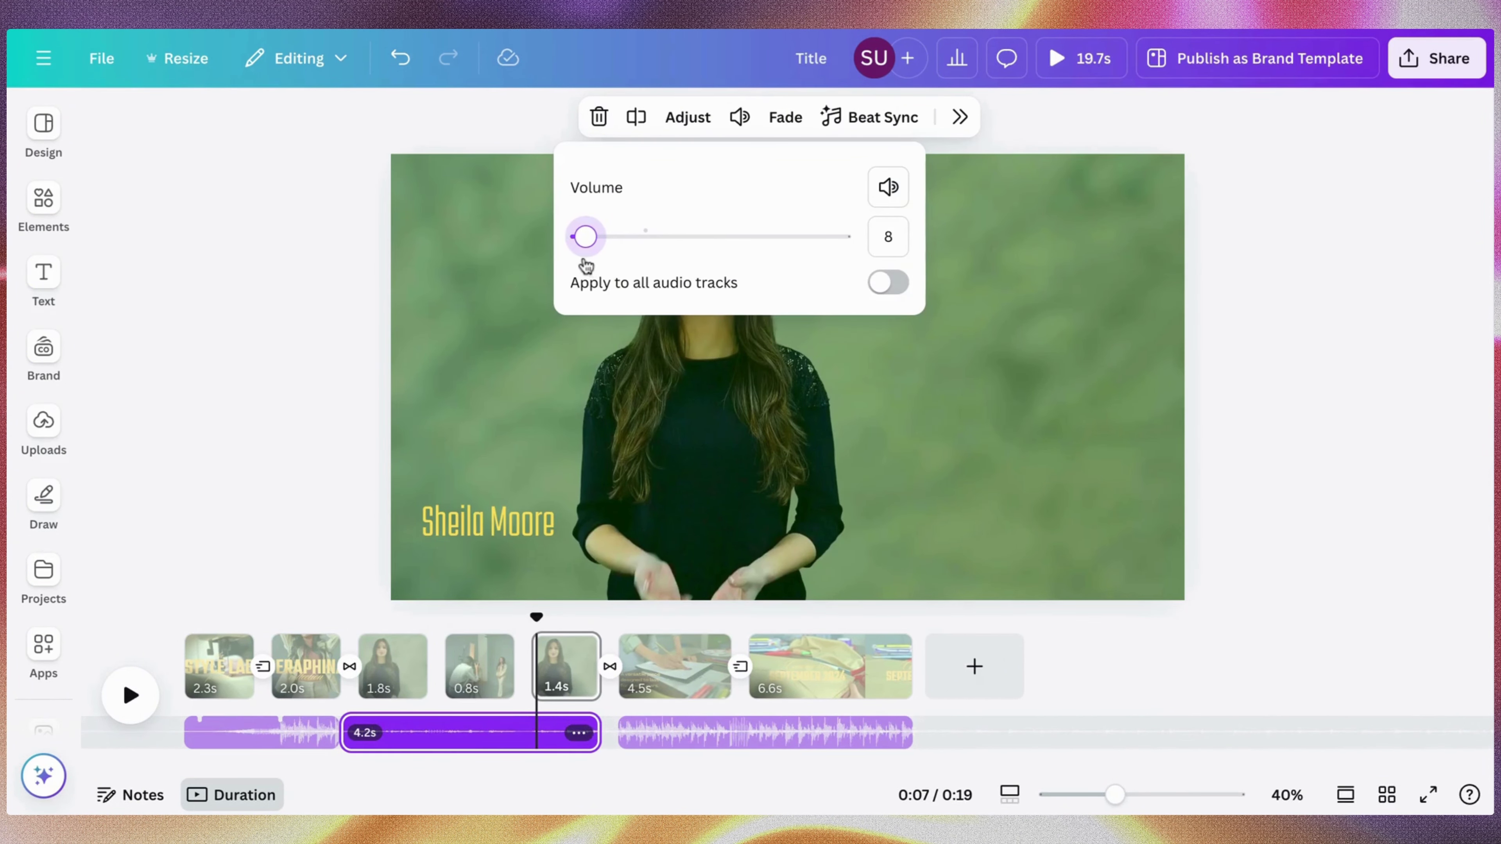
# Select the second founder clip on page 5 and check its trim and audio volume settings
pyautogui.click(515, 333)
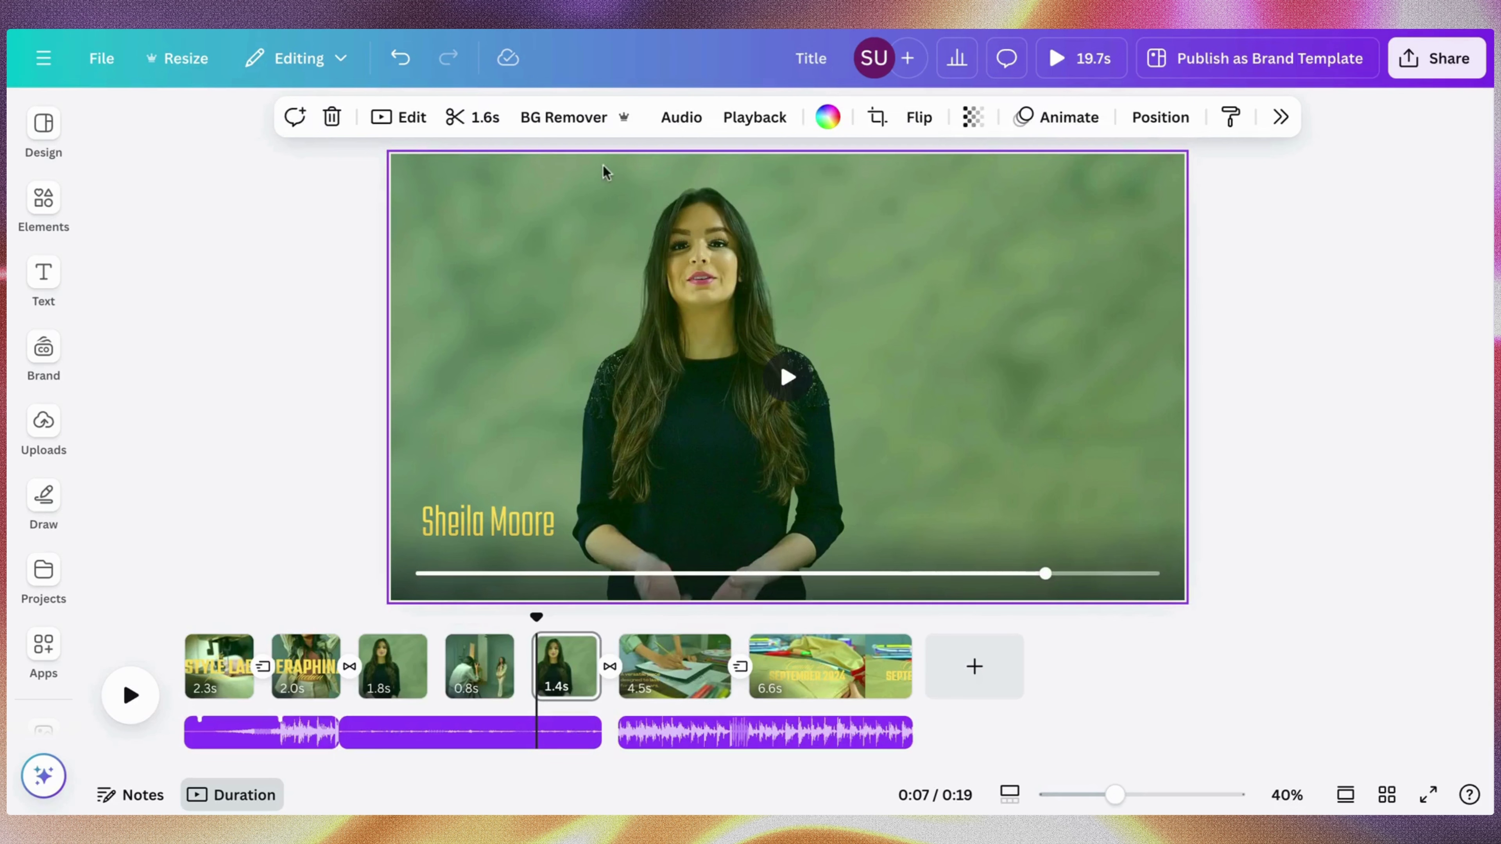
pyautogui.click(485, 121)
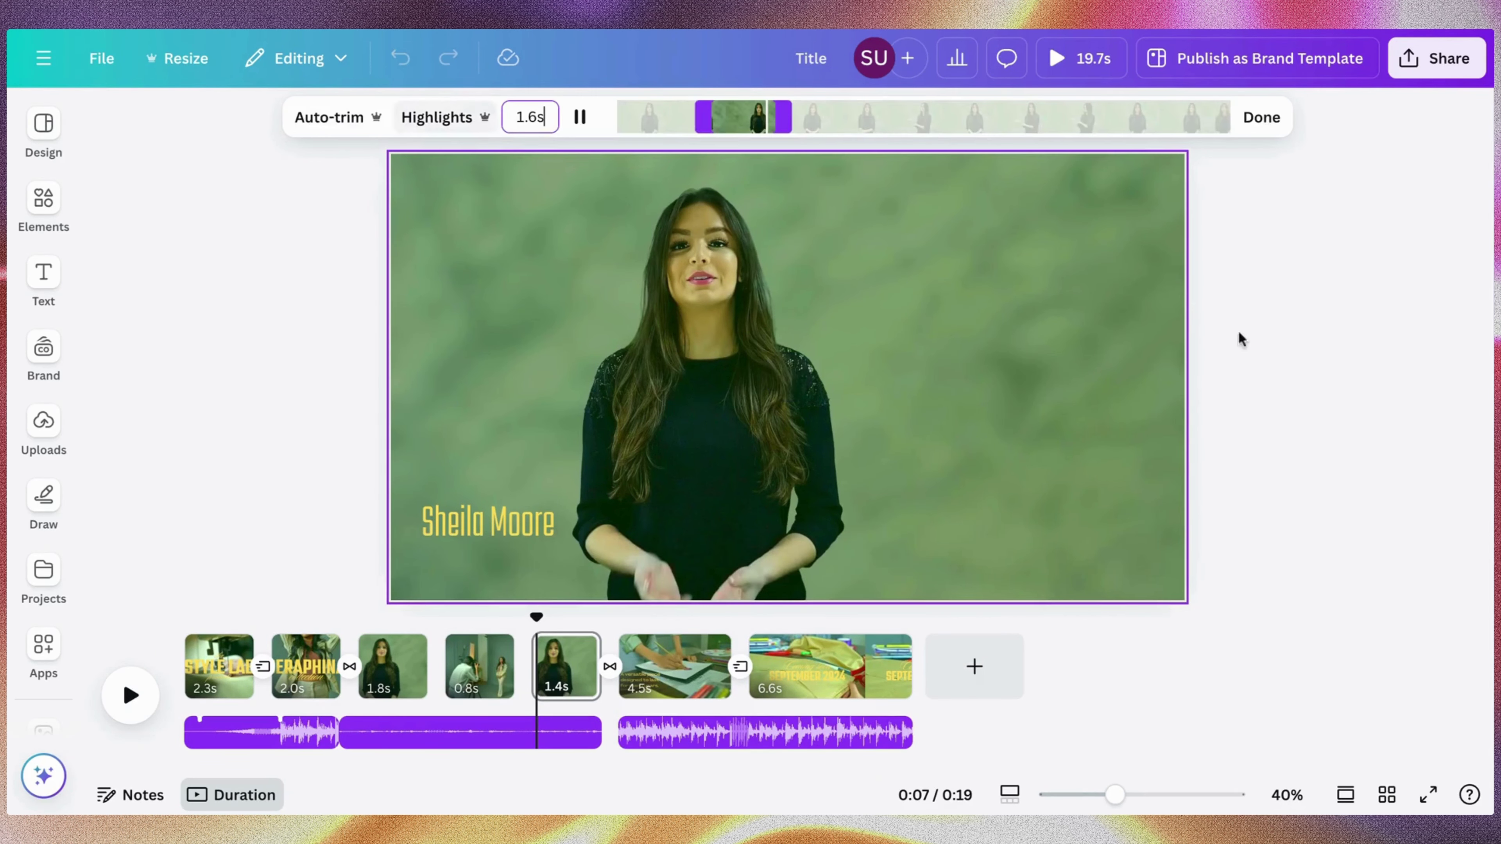
pyautogui.click(1261, 120)
pyautogui.click(680, 117)
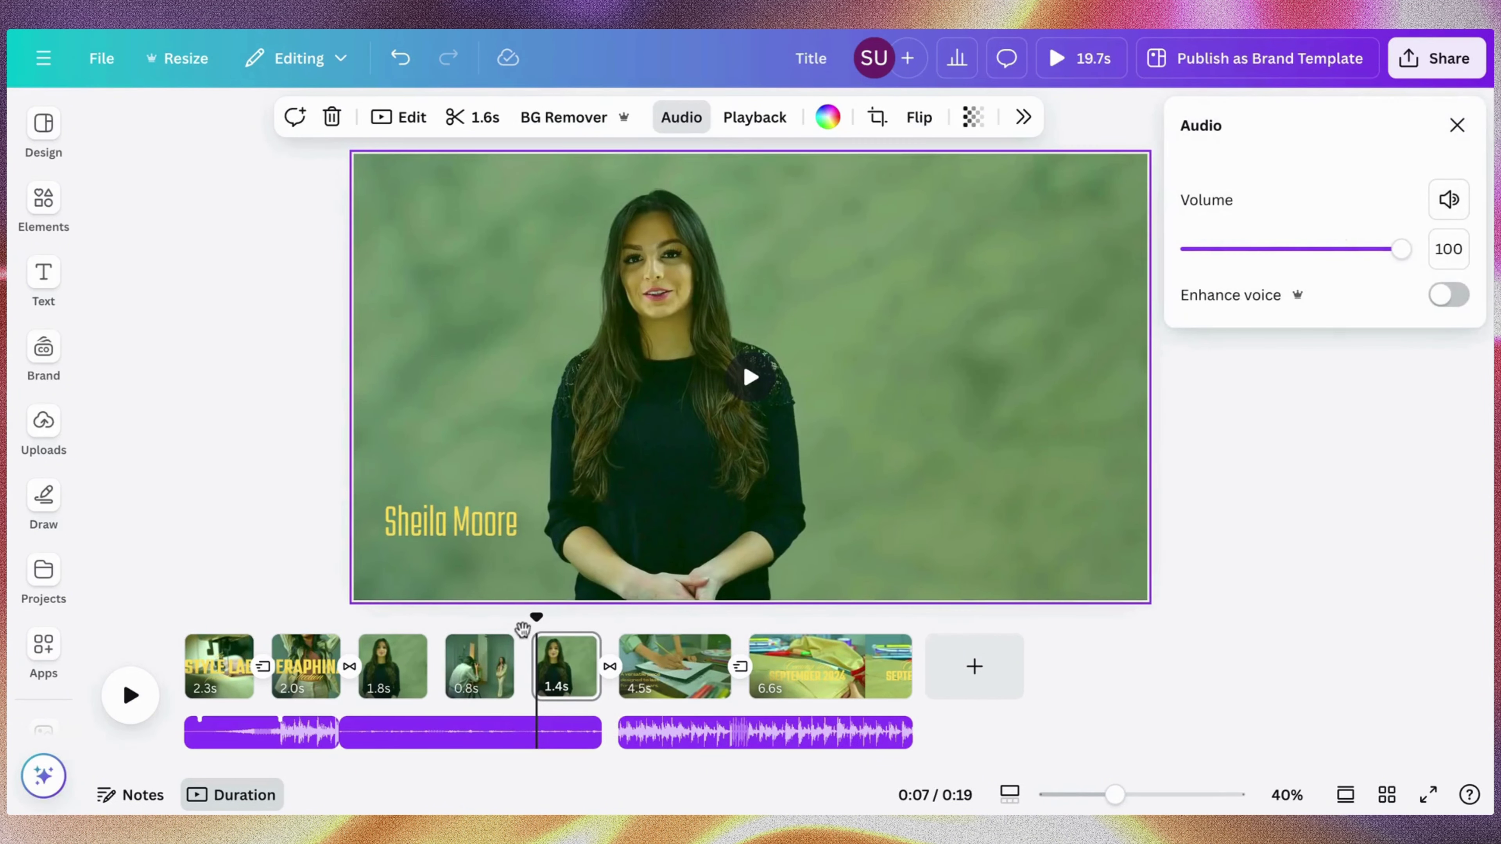
# Scrub through the timeline and preview the complete video full screen with the background music
pyautogui.moveTo(536, 619); pyautogui.dragTo(252, 618)
pyautogui.moveTo(282, 696)
pyautogui.mouseDown()
pyautogui.moveTo(404, 707)
pyautogui.moveTo(513, 680)
pyautogui.moveTo(586, 620)
pyautogui.moveTo(687, 653)
pyautogui.moveTo(803, 653)
pyautogui.mouseUp()
pyautogui.click(1042, 71)
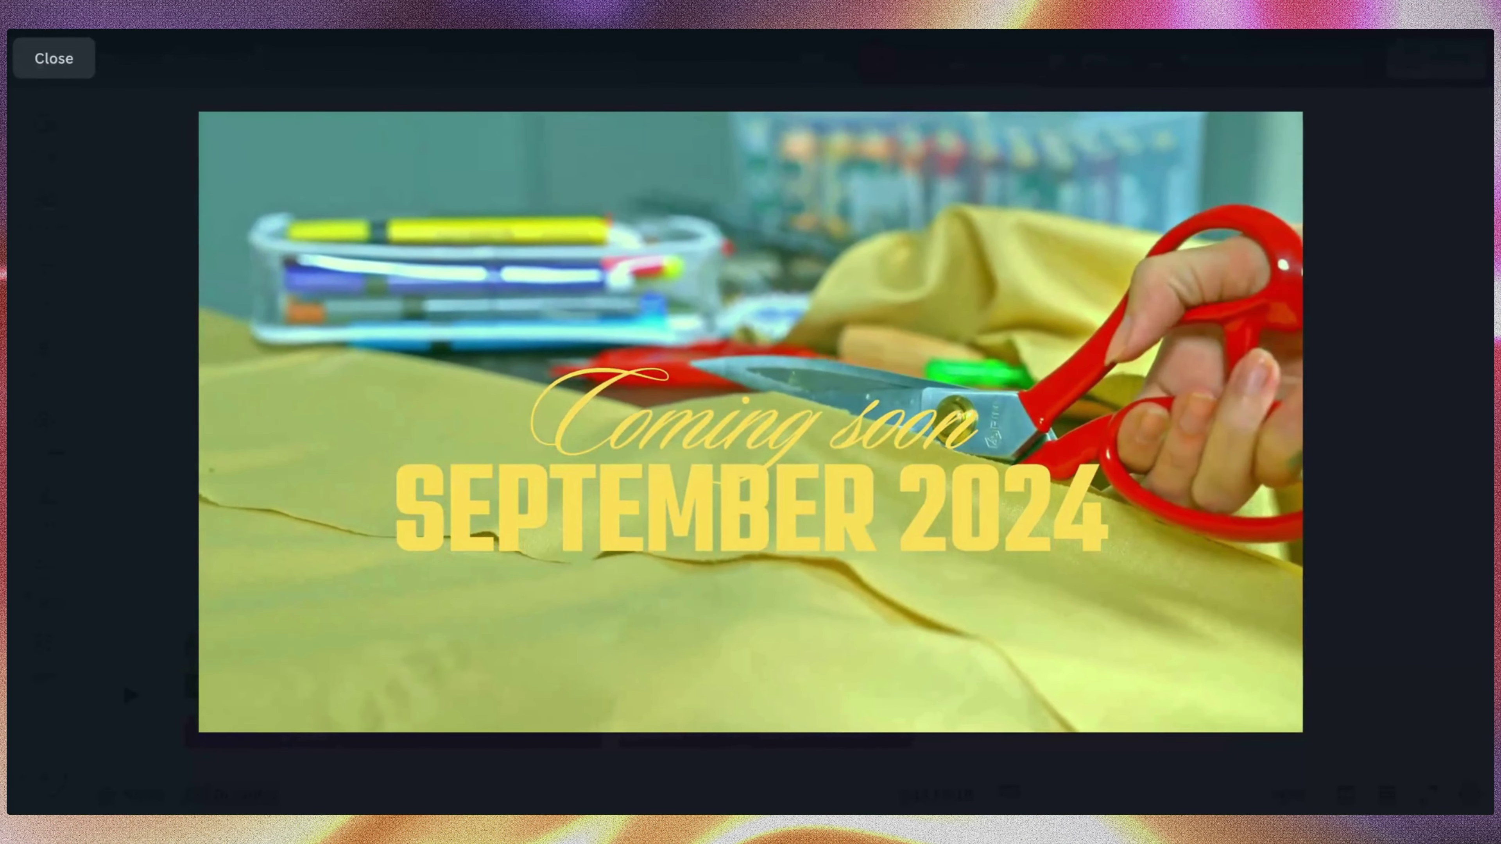
# Leave the full-screen preview and move the closing "Coming soon September 2024" text slightly higher on the last page
pyautogui.press('Escape')
pyautogui.click(830, 273)
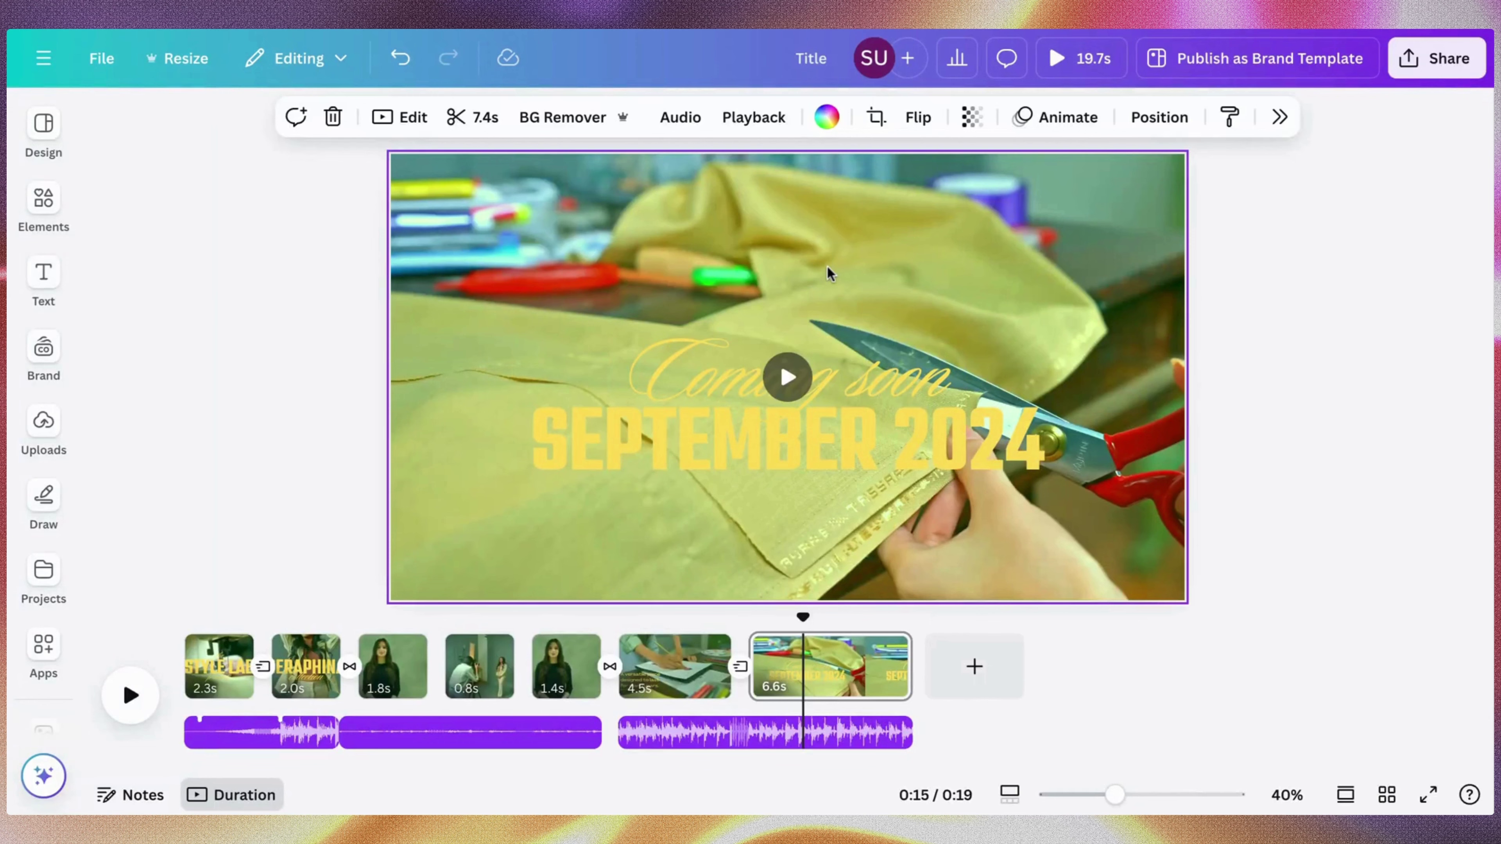
pyautogui.click(861, 473)
pyautogui.moveTo(861, 476); pyautogui.dragTo(855, 432)
pyautogui.click(1220, 364)
# Search the audio library for "sewing machine" in place of the previous "fashion" search
pyautogui.click(568, 736)
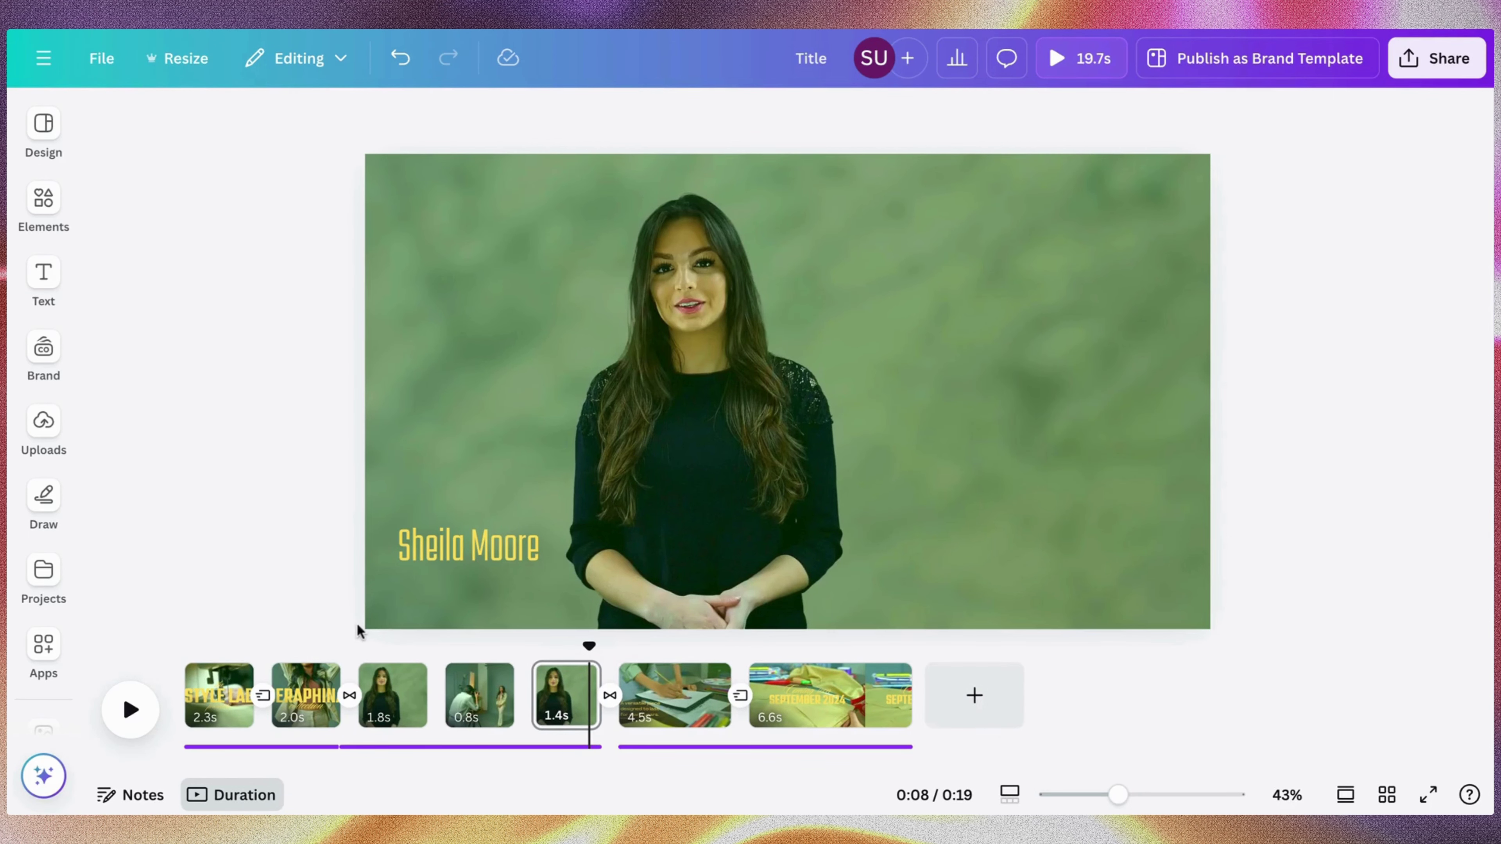
pyautogui.click(388, 748)
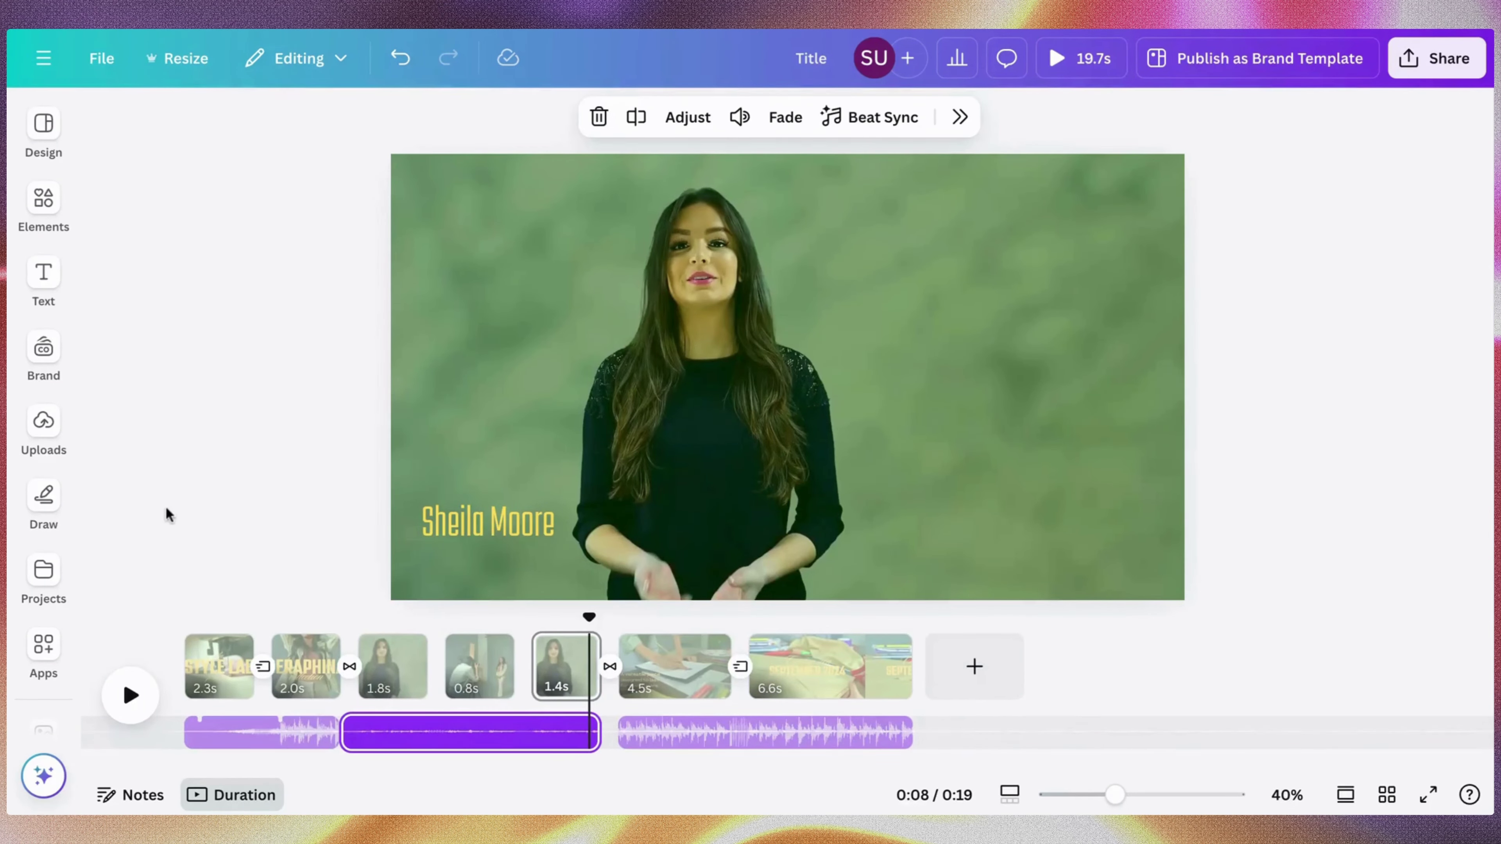
pyautogui.click(43, 201)
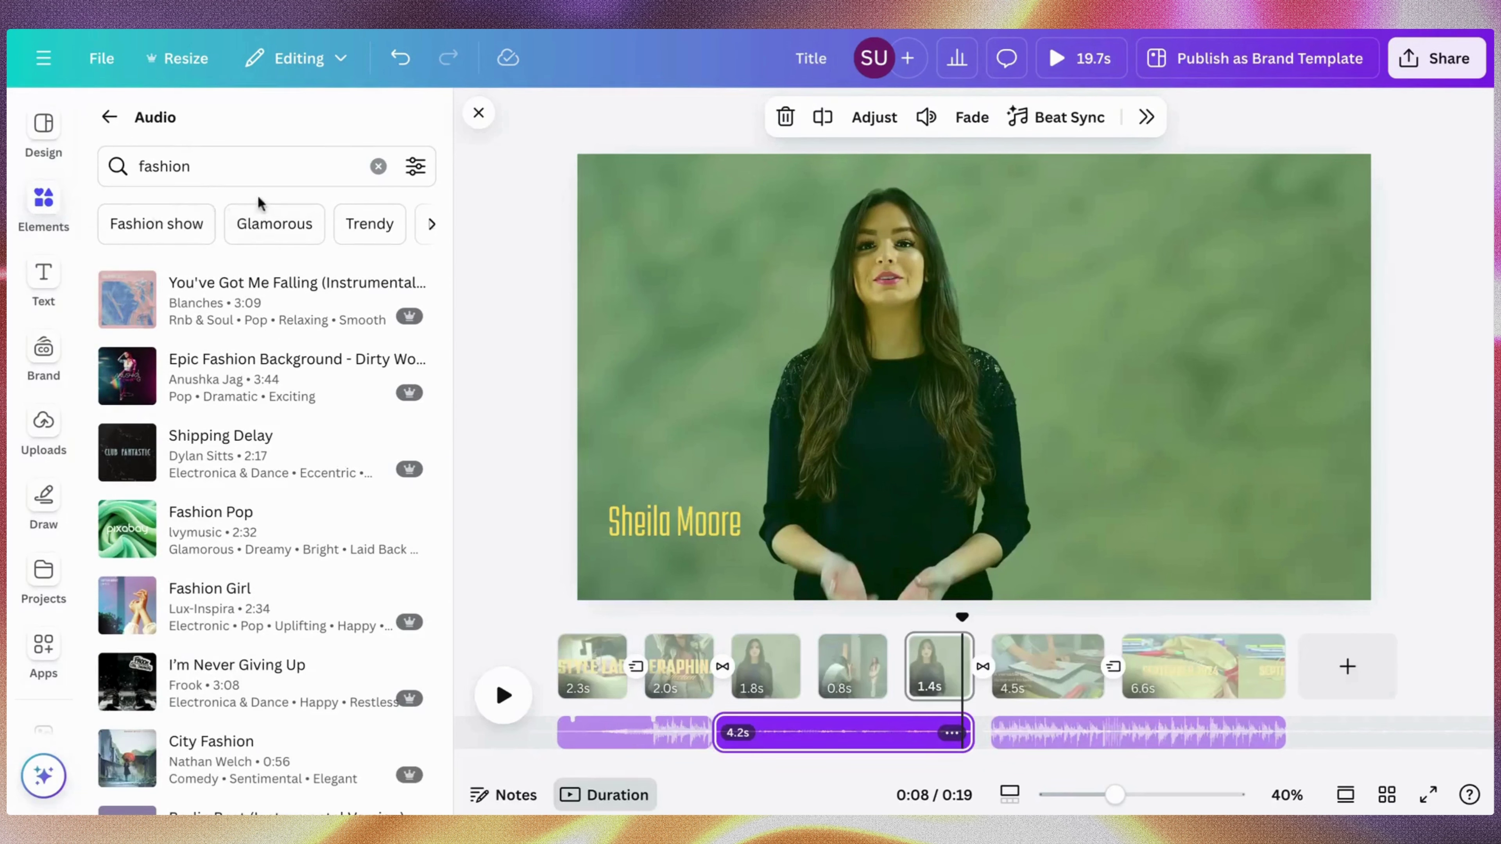
pyautogui.click(225, 171)
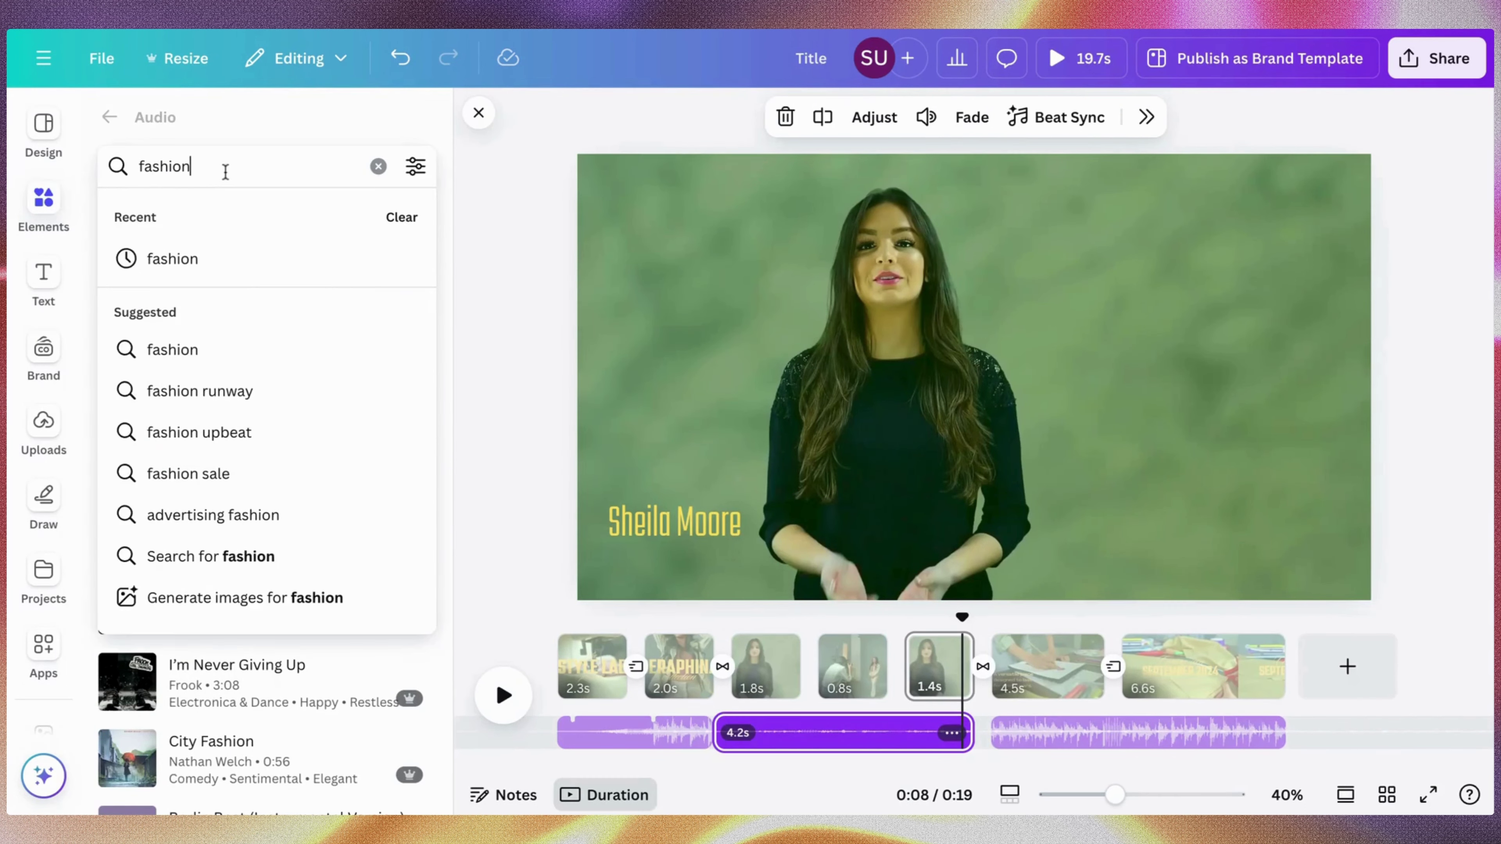
pyautogui.press('Escape')
pyautogui.click(126, 161)
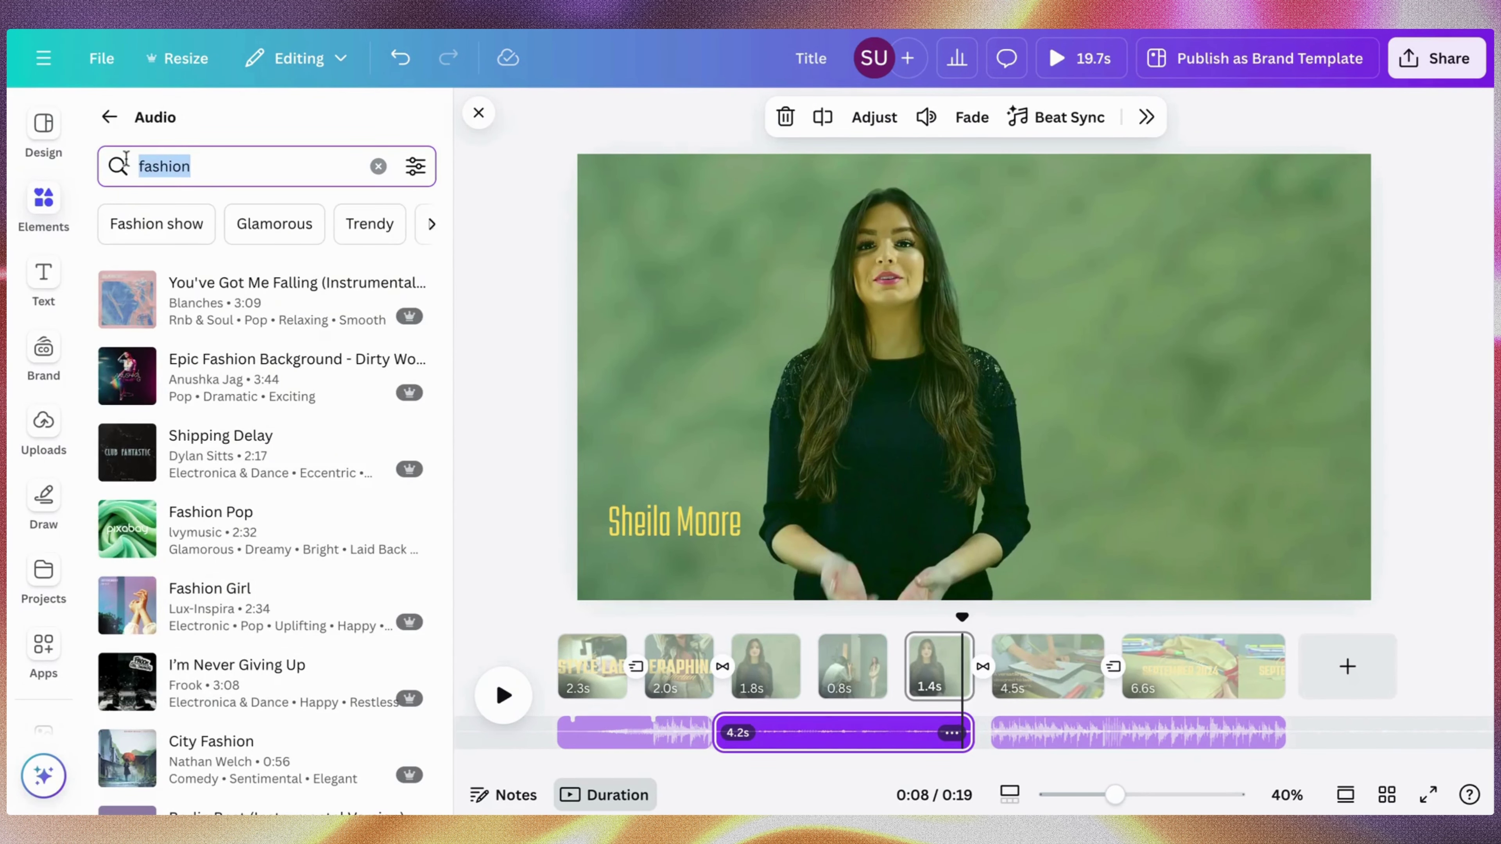
pyautogui.write('sewing')
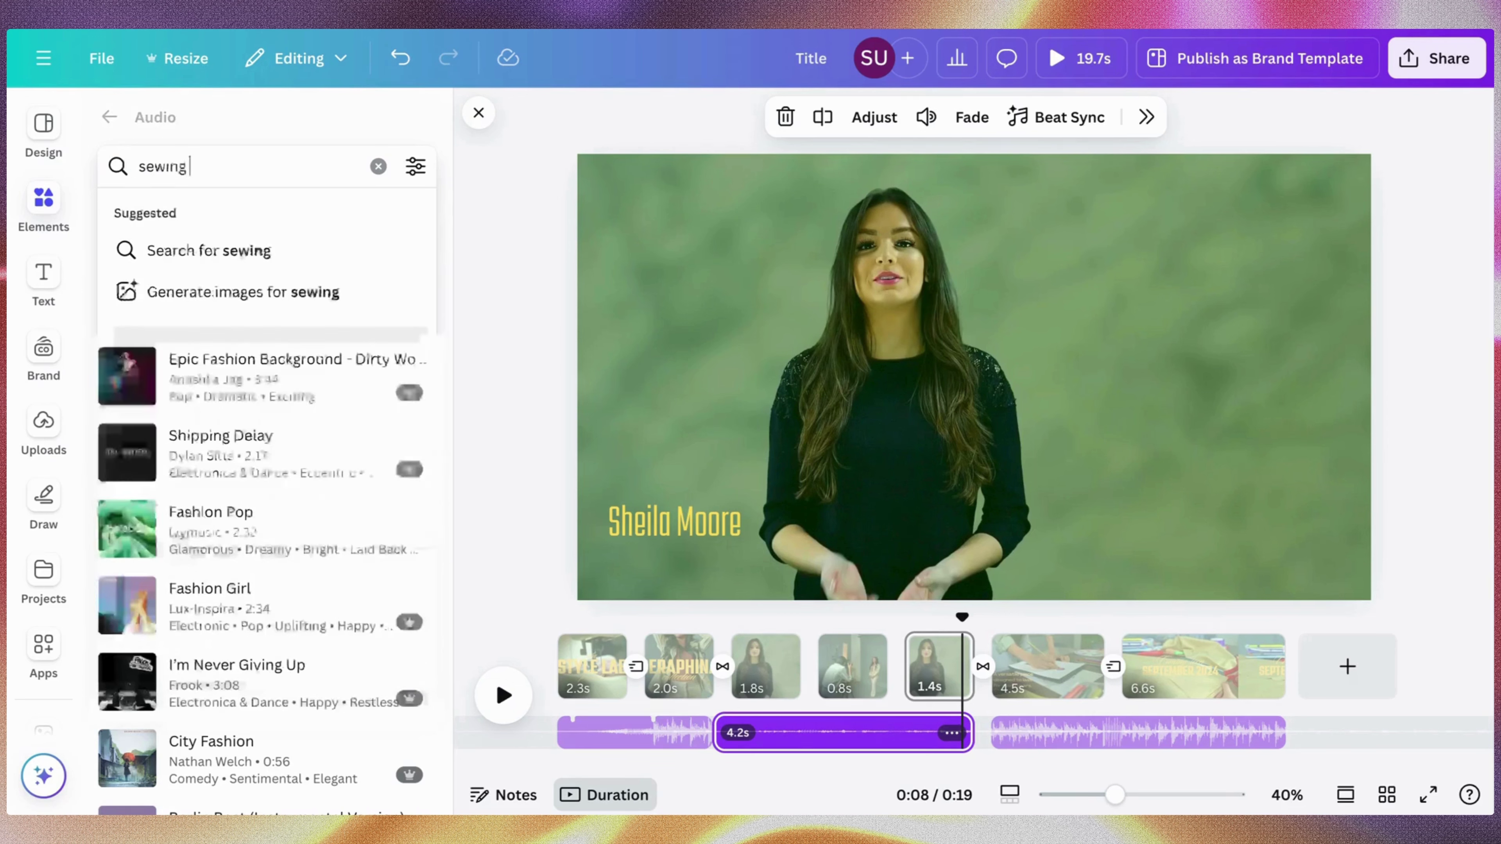
pyautogui.write(' machine')
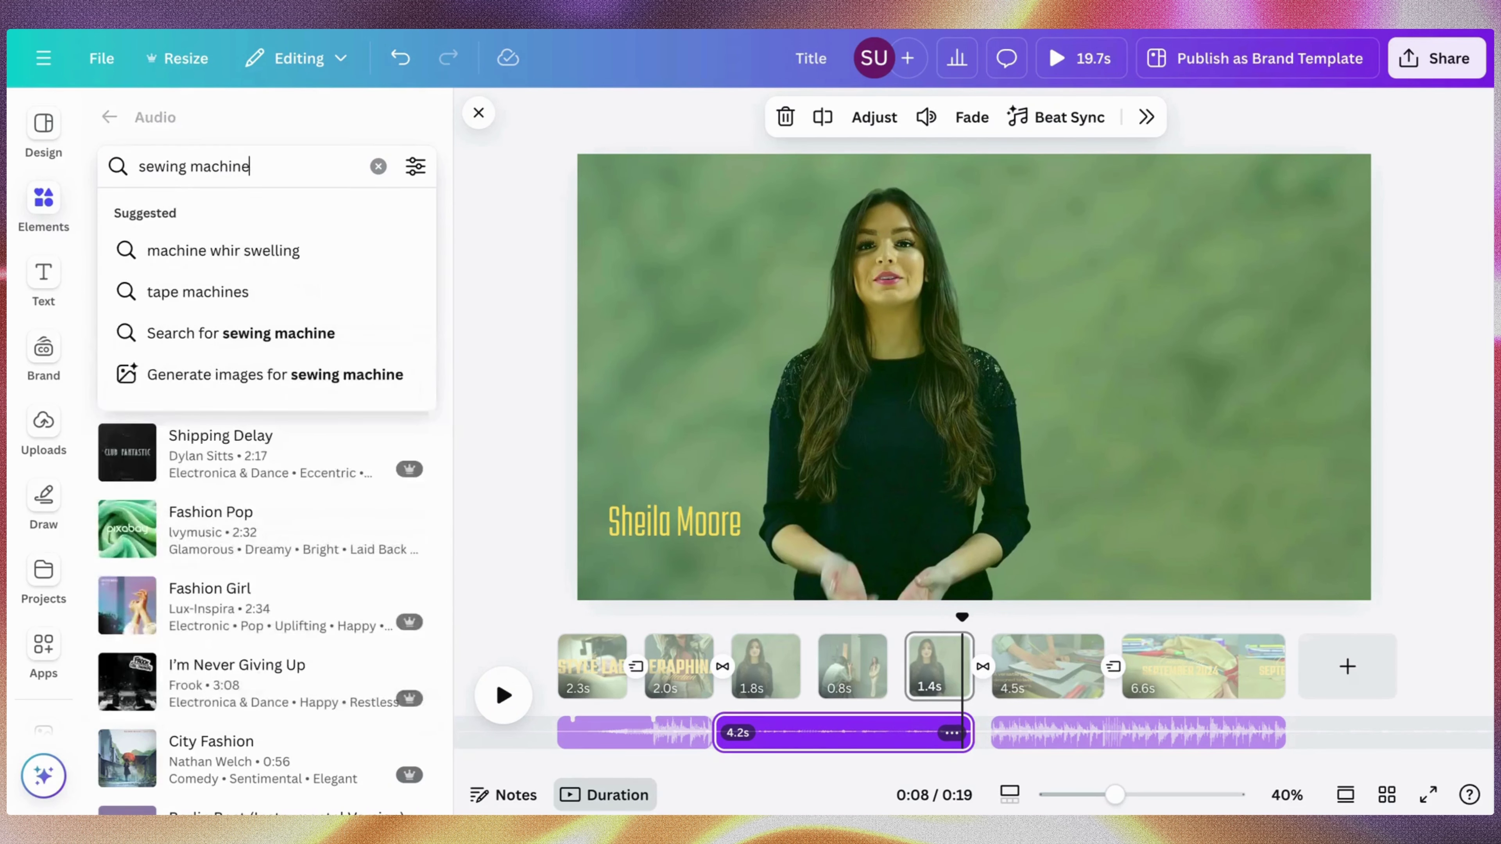
pyautogui.press('Return')
# Listen to Sewing Machine Run 2, add it as a second audio track at the video's start, and trim it to 2.3 s
pyautogui.moveTo(145, 303)
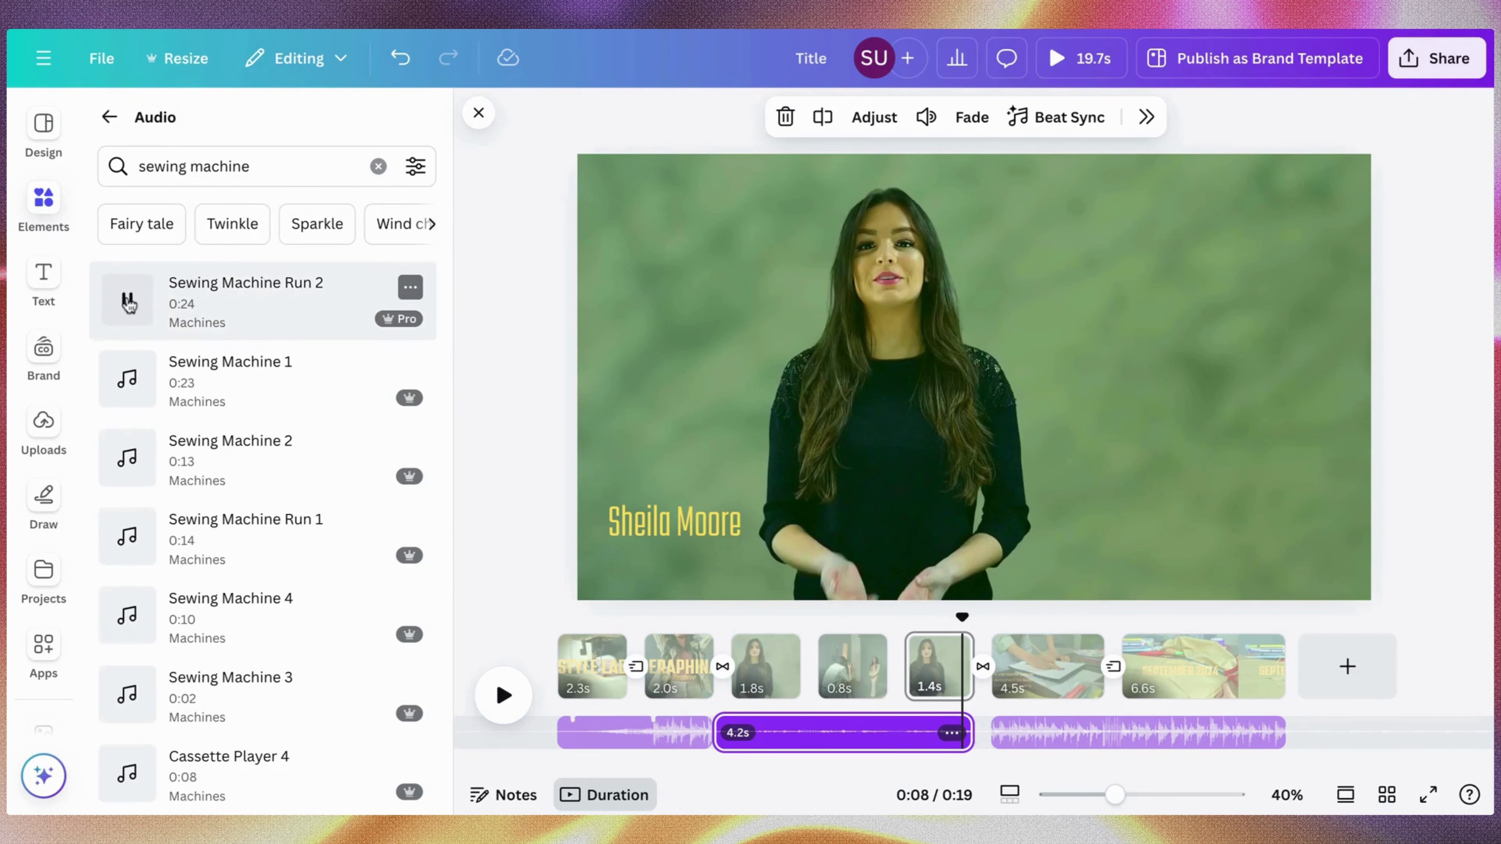
pyautogui.click(128, 302)
pyautogui.moveTo(231, 293); pyautogui.dragTo(661, 727)
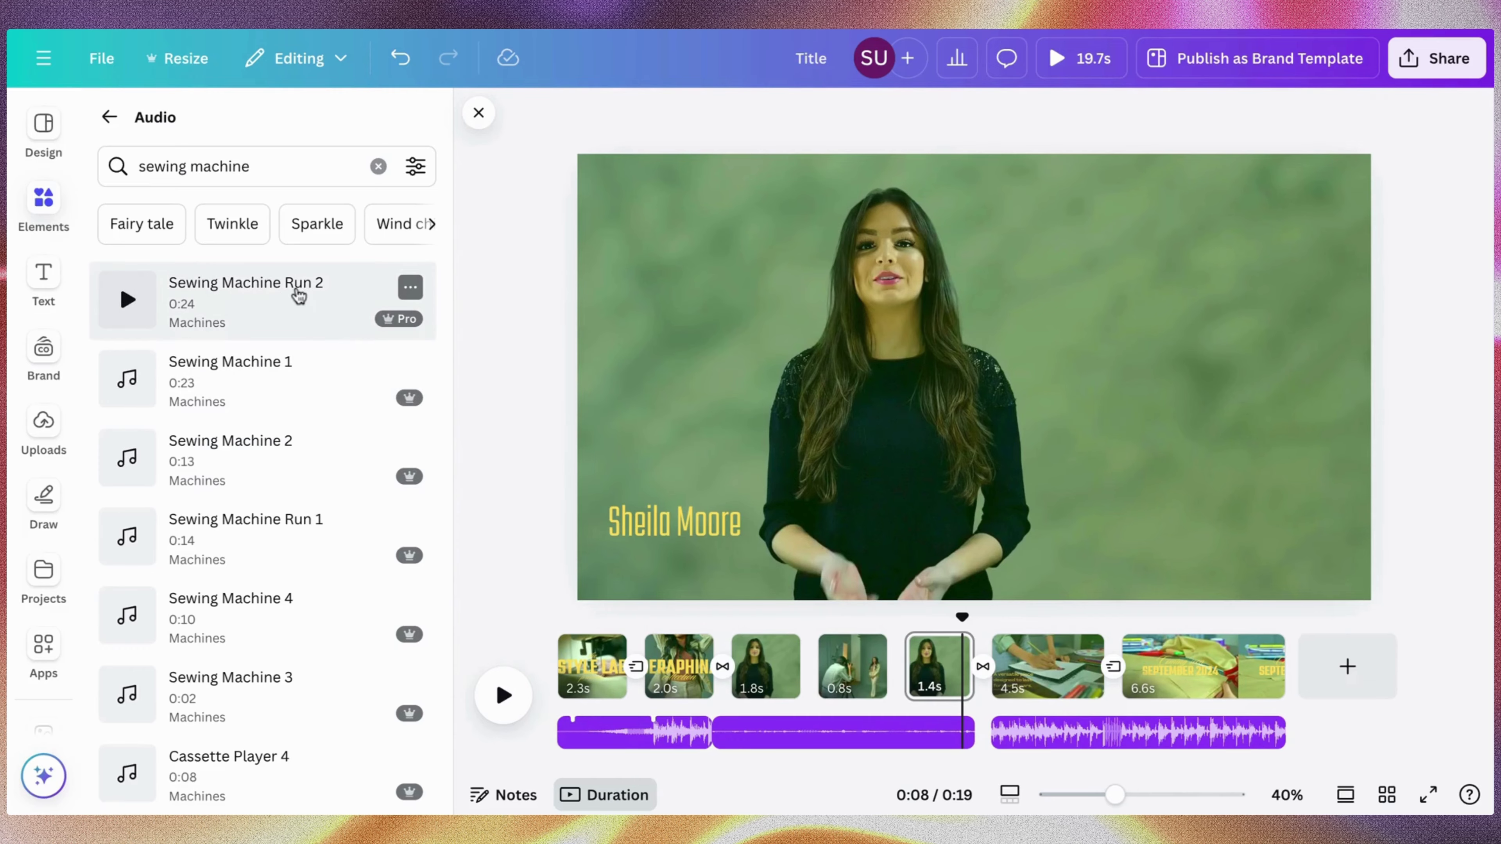
pyautogui.moveTo(298, 295); pyautogui.dragTo(638, 742)
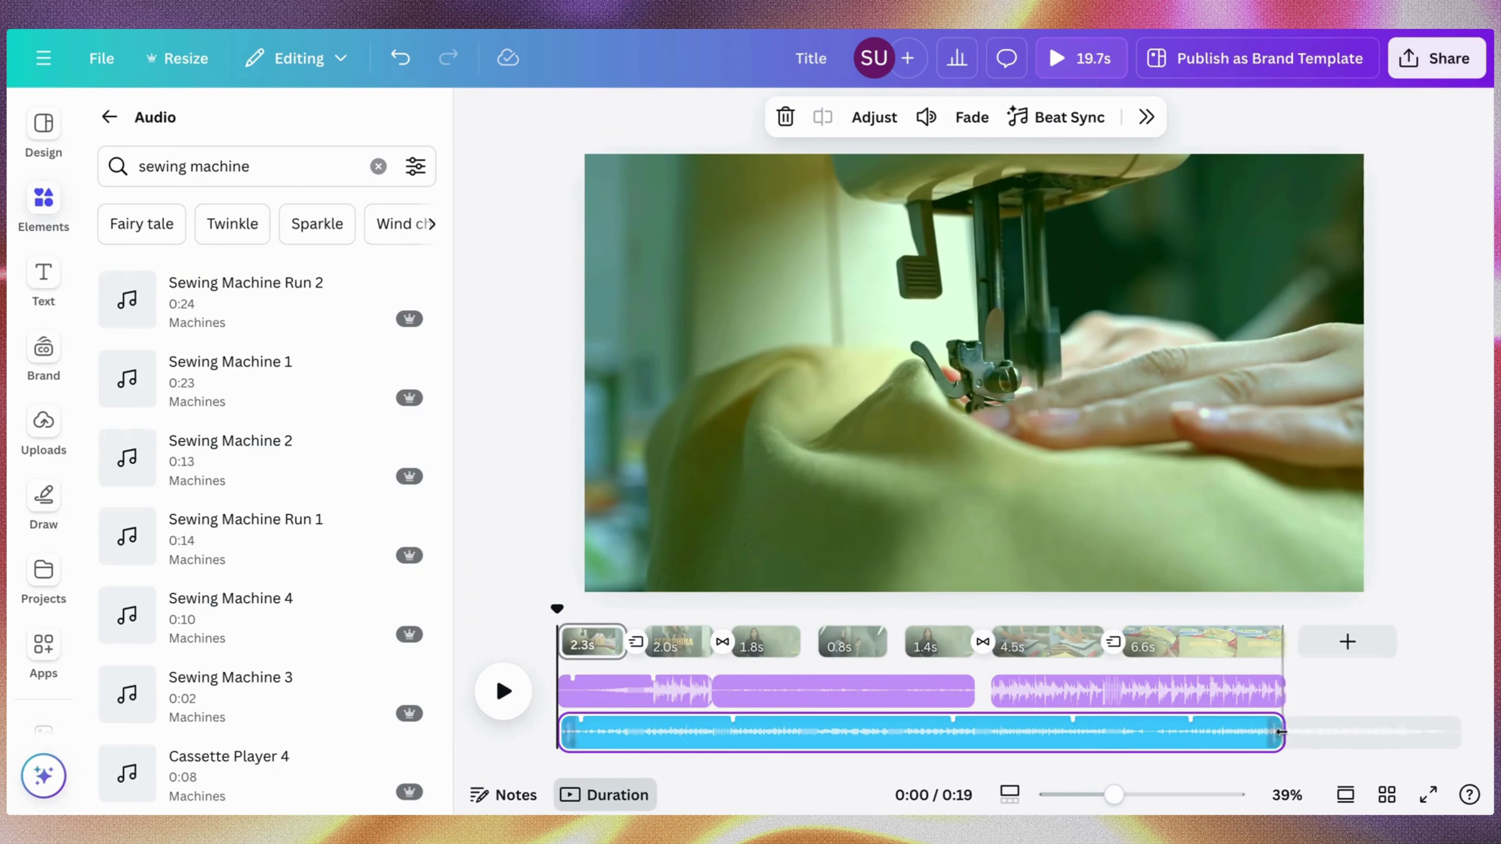
pyautogui.moveTo(1287, 731); pyautogui.dragTo(640, 752)
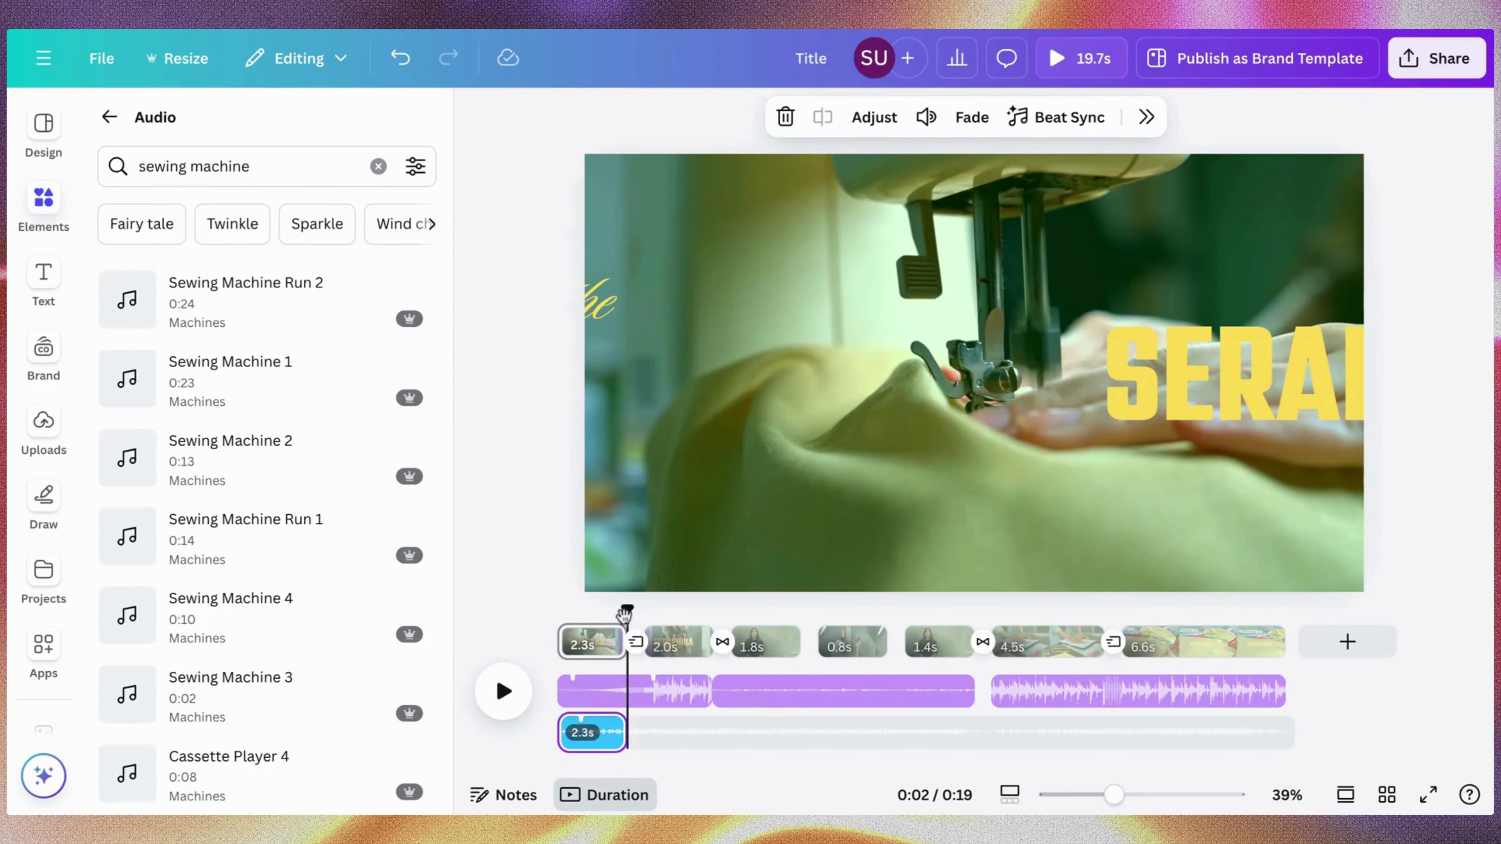
# Preview the opening full screen with the sewing machine sound, replaying it from the start
pyautogui.moveTo(626, 609); pyautogui.dragTo(557, 609)
pyautogui.click(1088, 57)
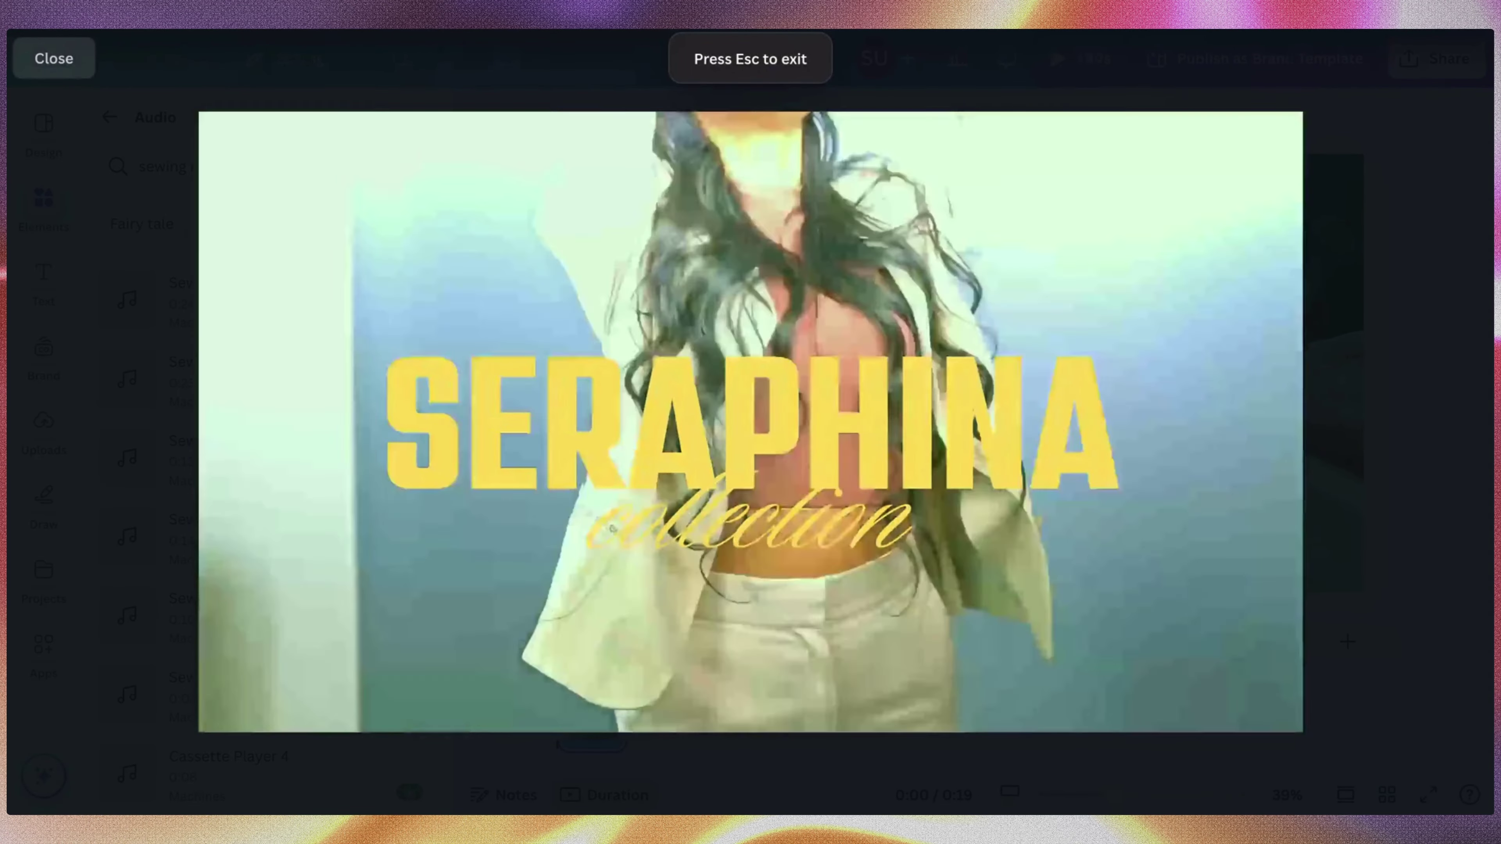
pyautogui.press('space')
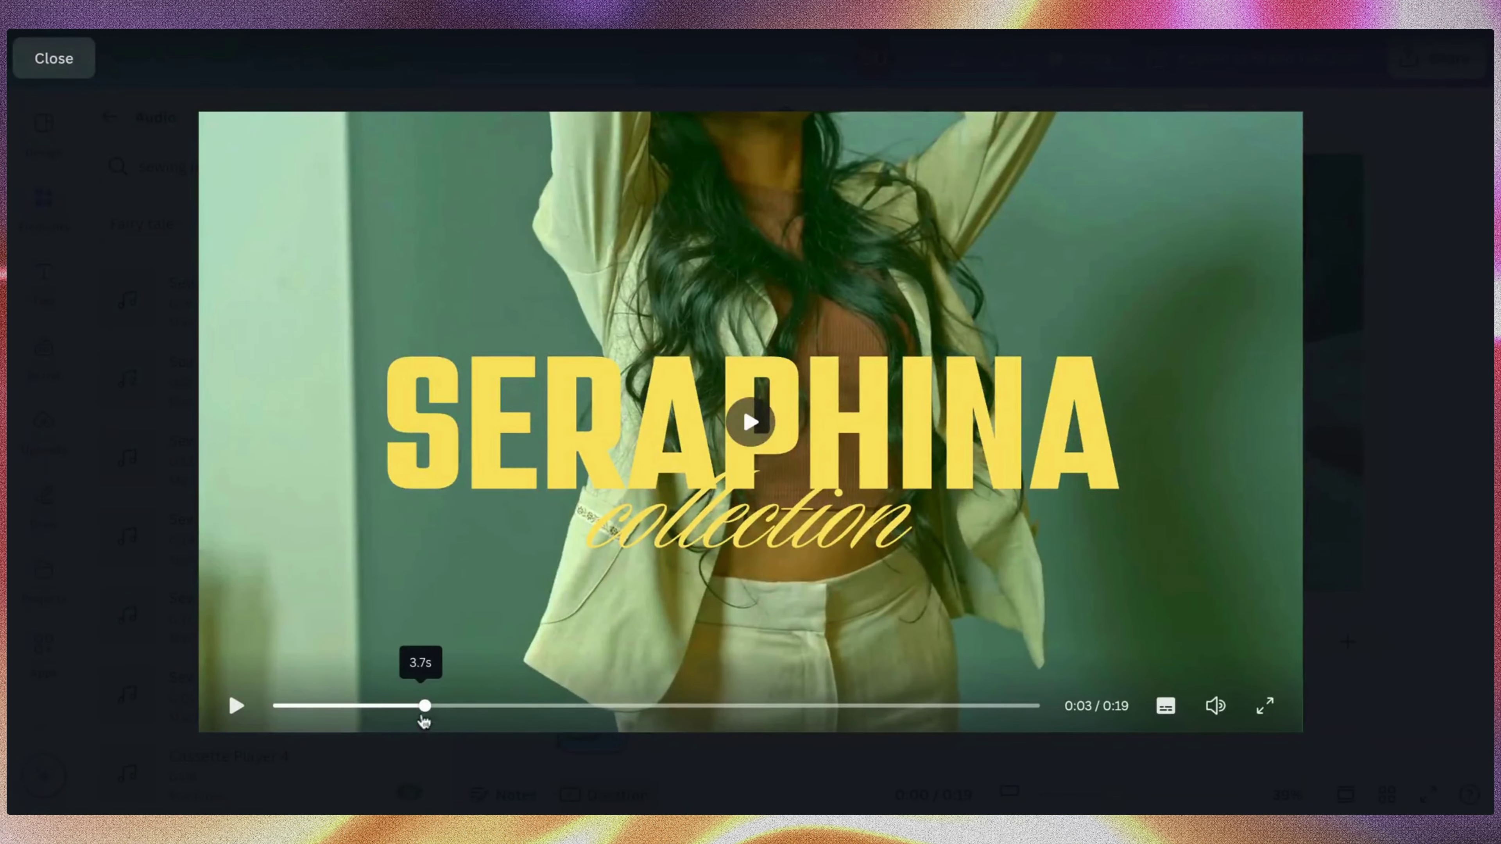
pyautogui.moveTo(423, 717); pyautogui.dragTo(275, 709)
pyautogui.press('Escape')
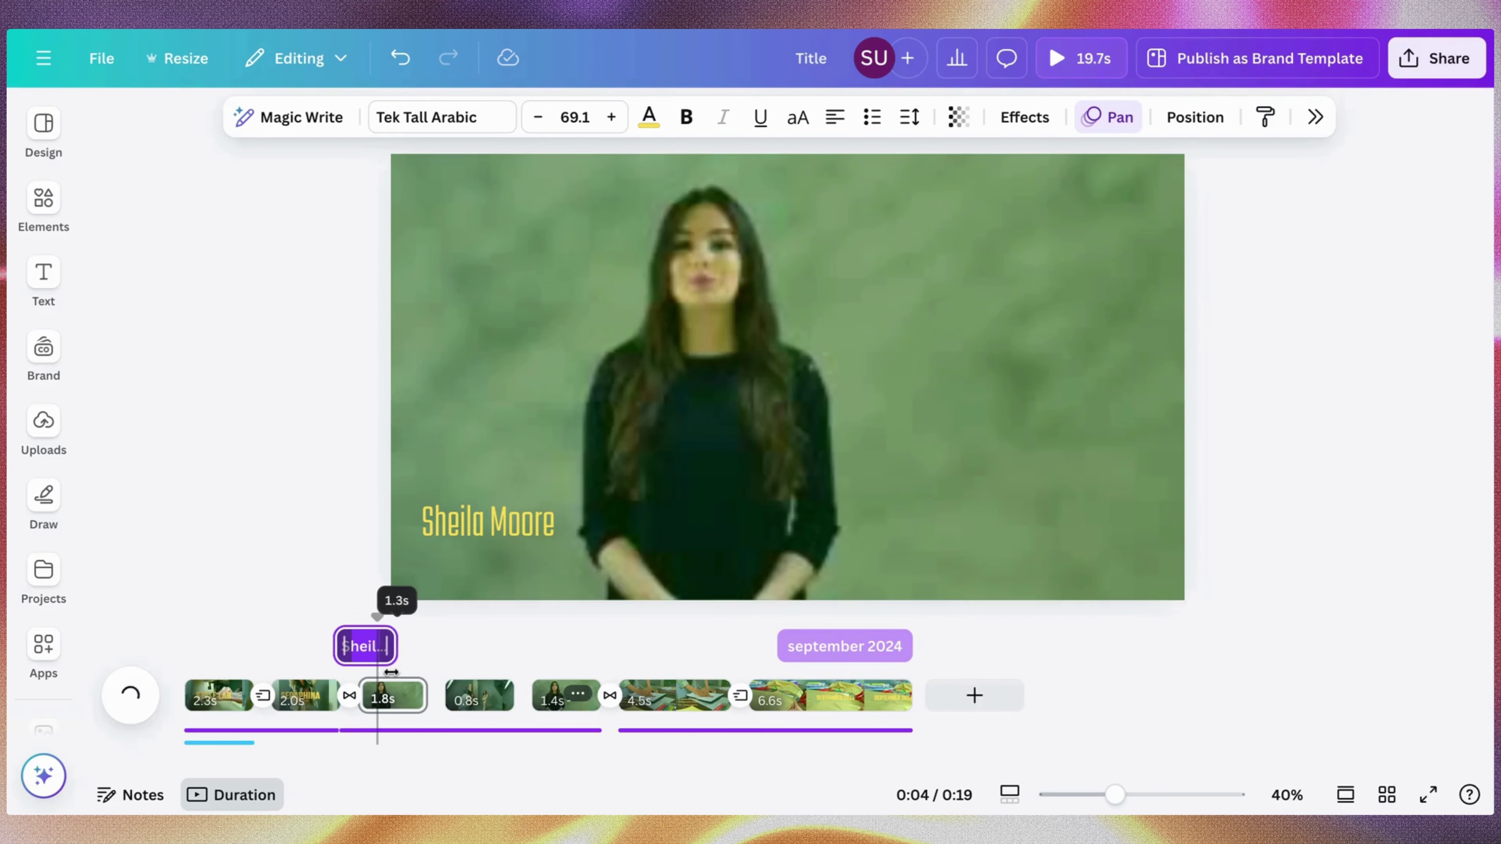
# Deselect the founder's name text and play the complete video full screen to check the timing and audio
pyautogui.press('Escape')
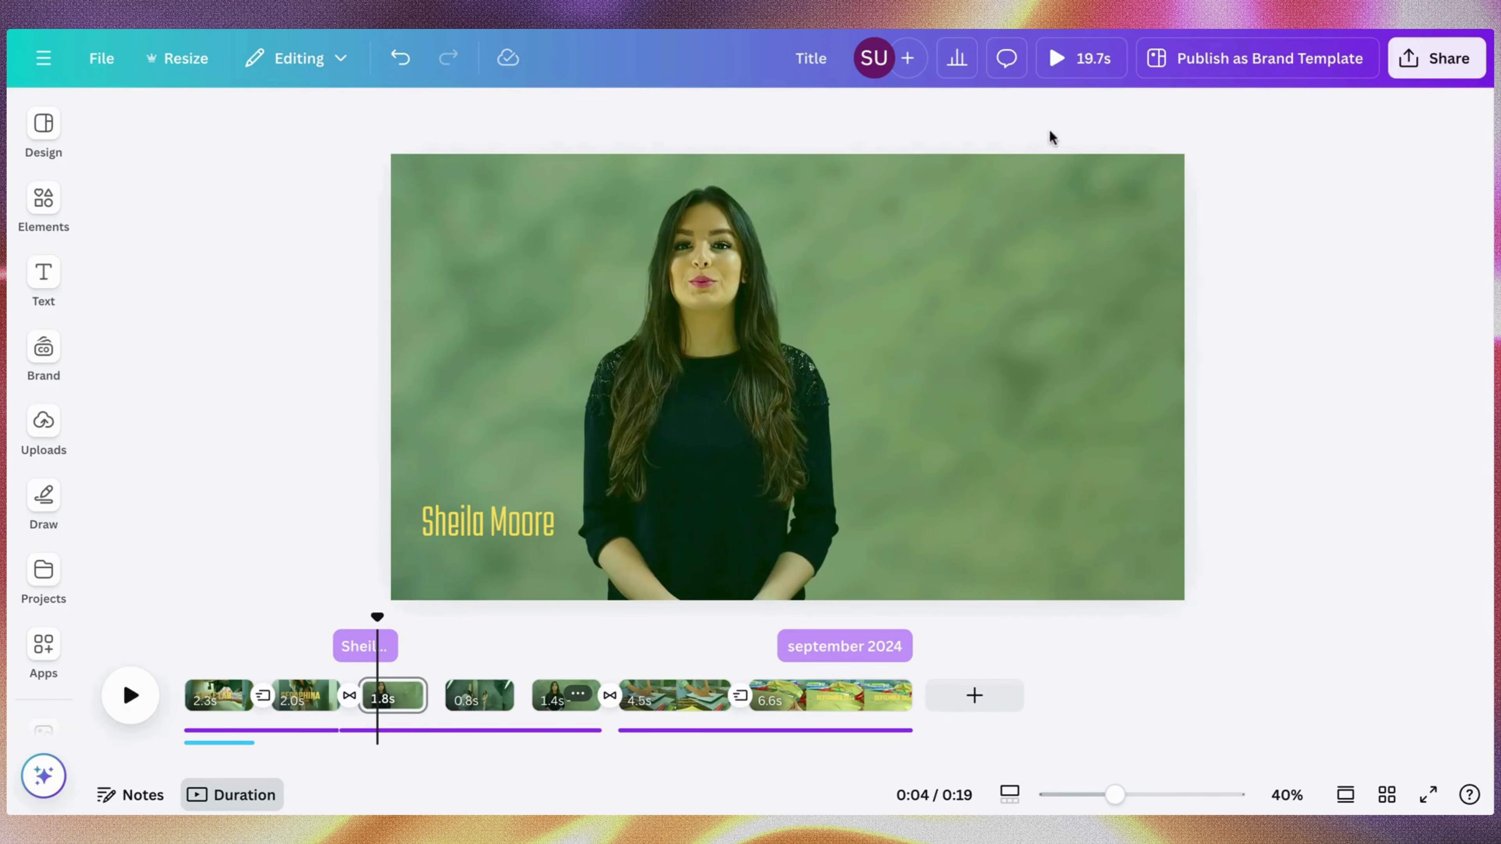
pyautogui.click(1079, 72)
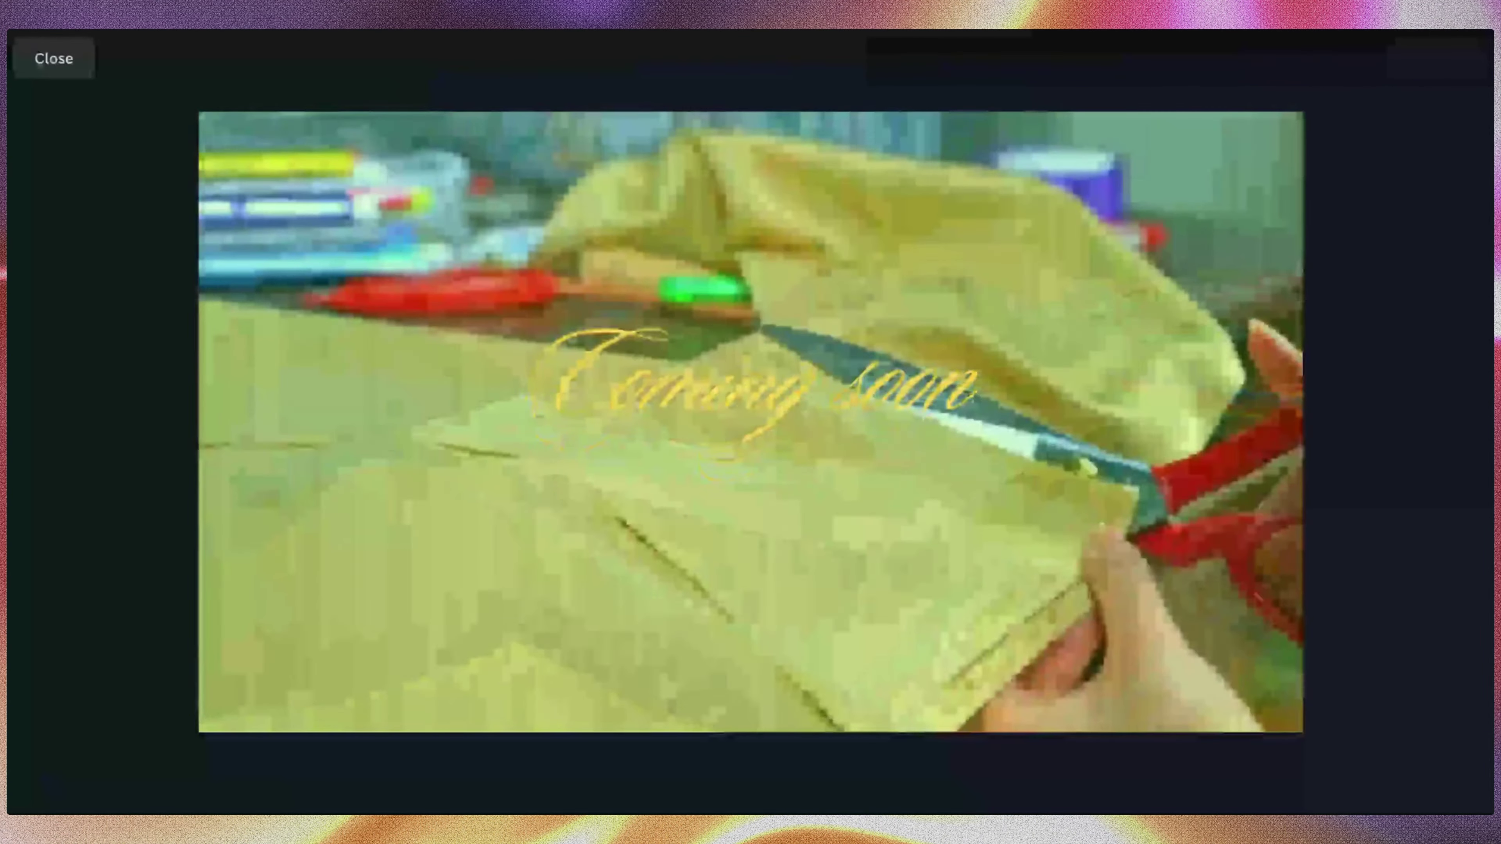
pyautogui.press('Escape')
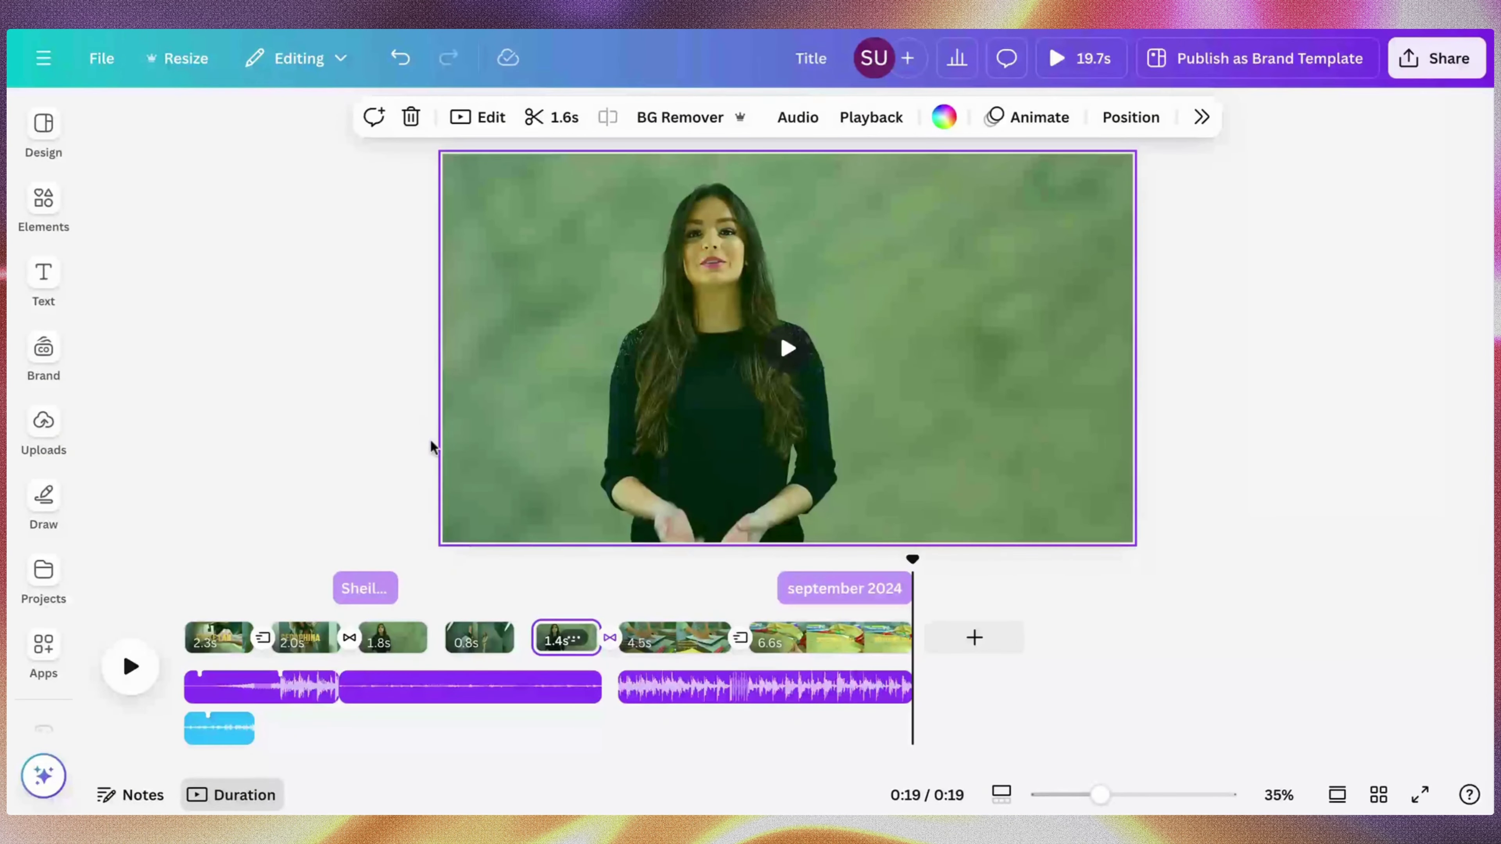
# Set up the download of all pages as one MP4 video at 4K (UHD) quality, with separate page files off
pyautogui.click(1437, 72)
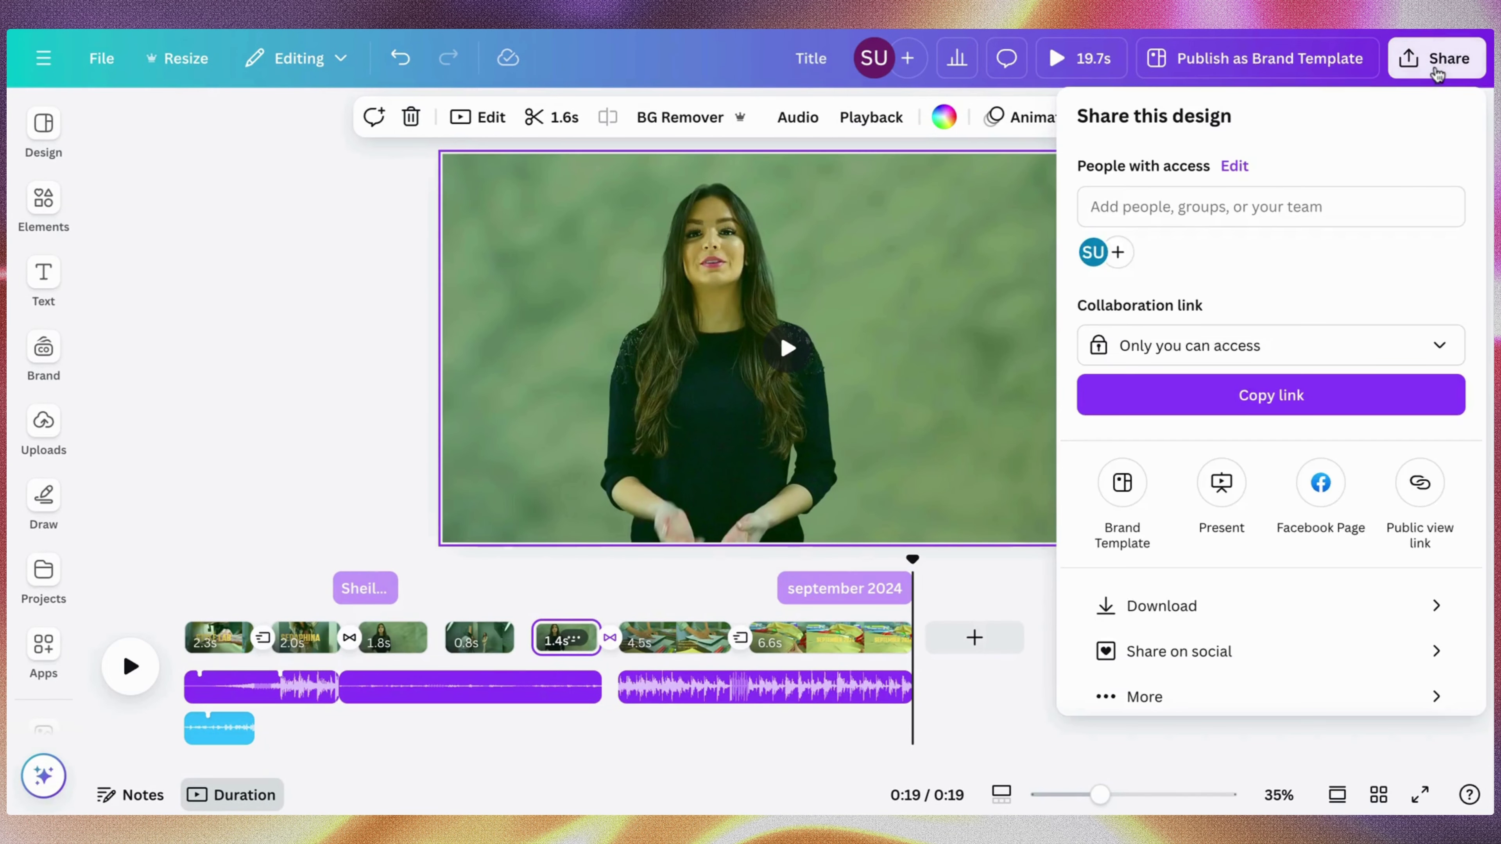
pyautogui.click(1152, 603)
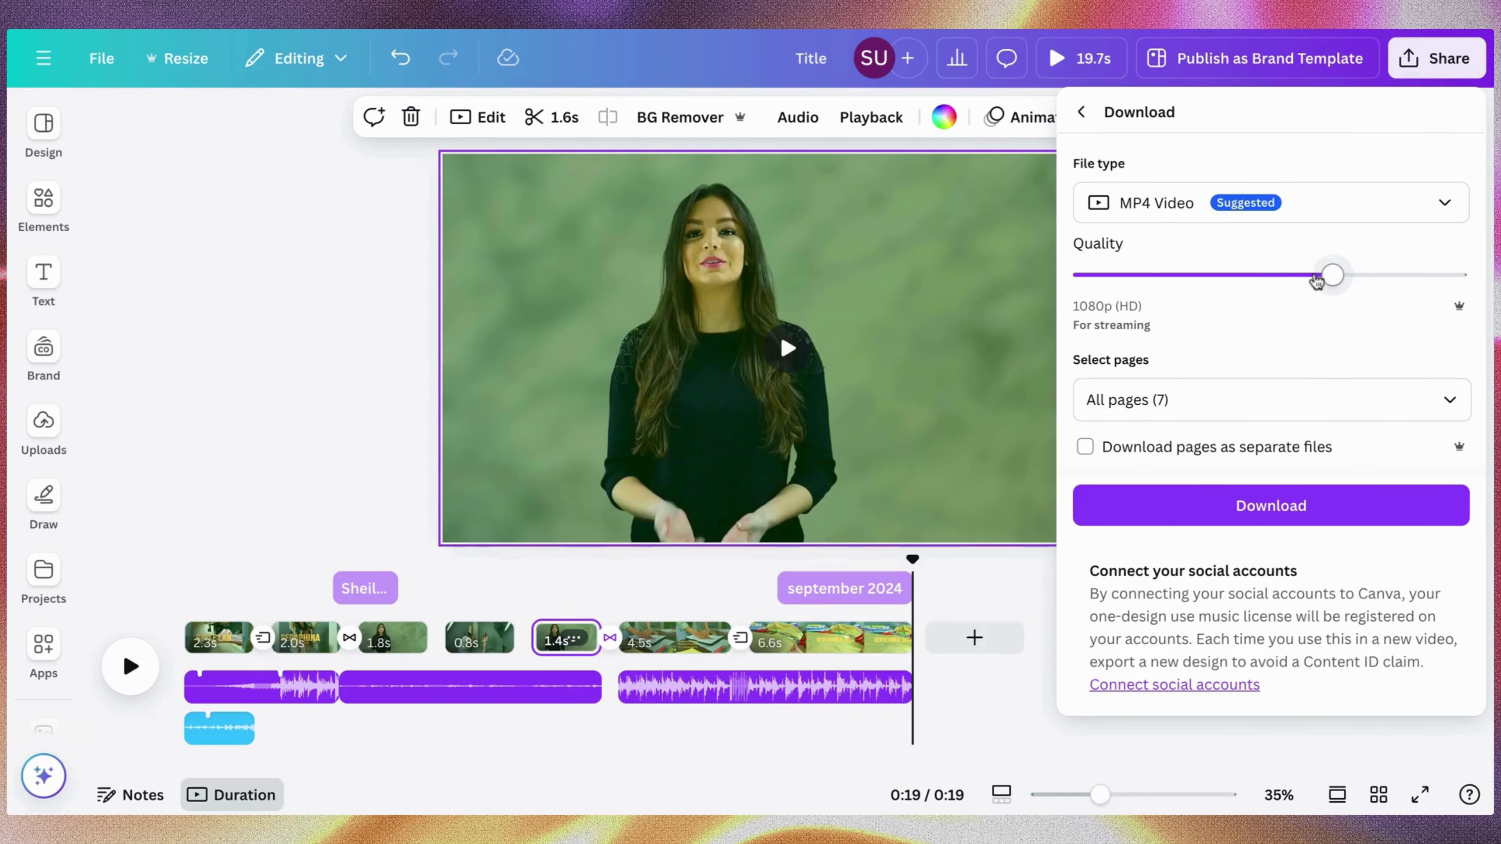
pyautogui.moveTo(1396, 293); pyautogui.dragTo(1464, 288)
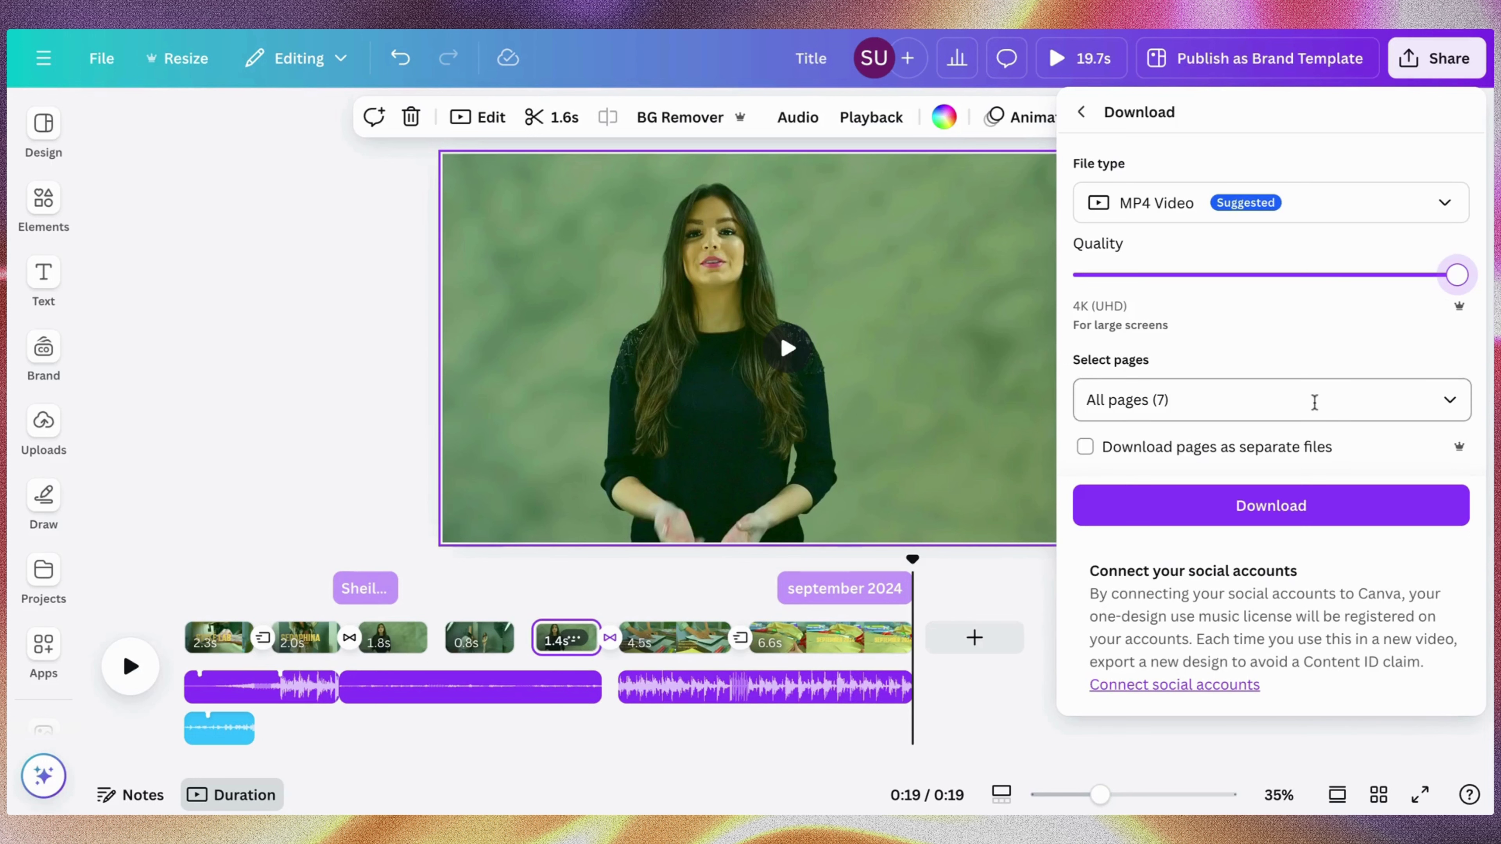
pyautogui.click(1087, 447)
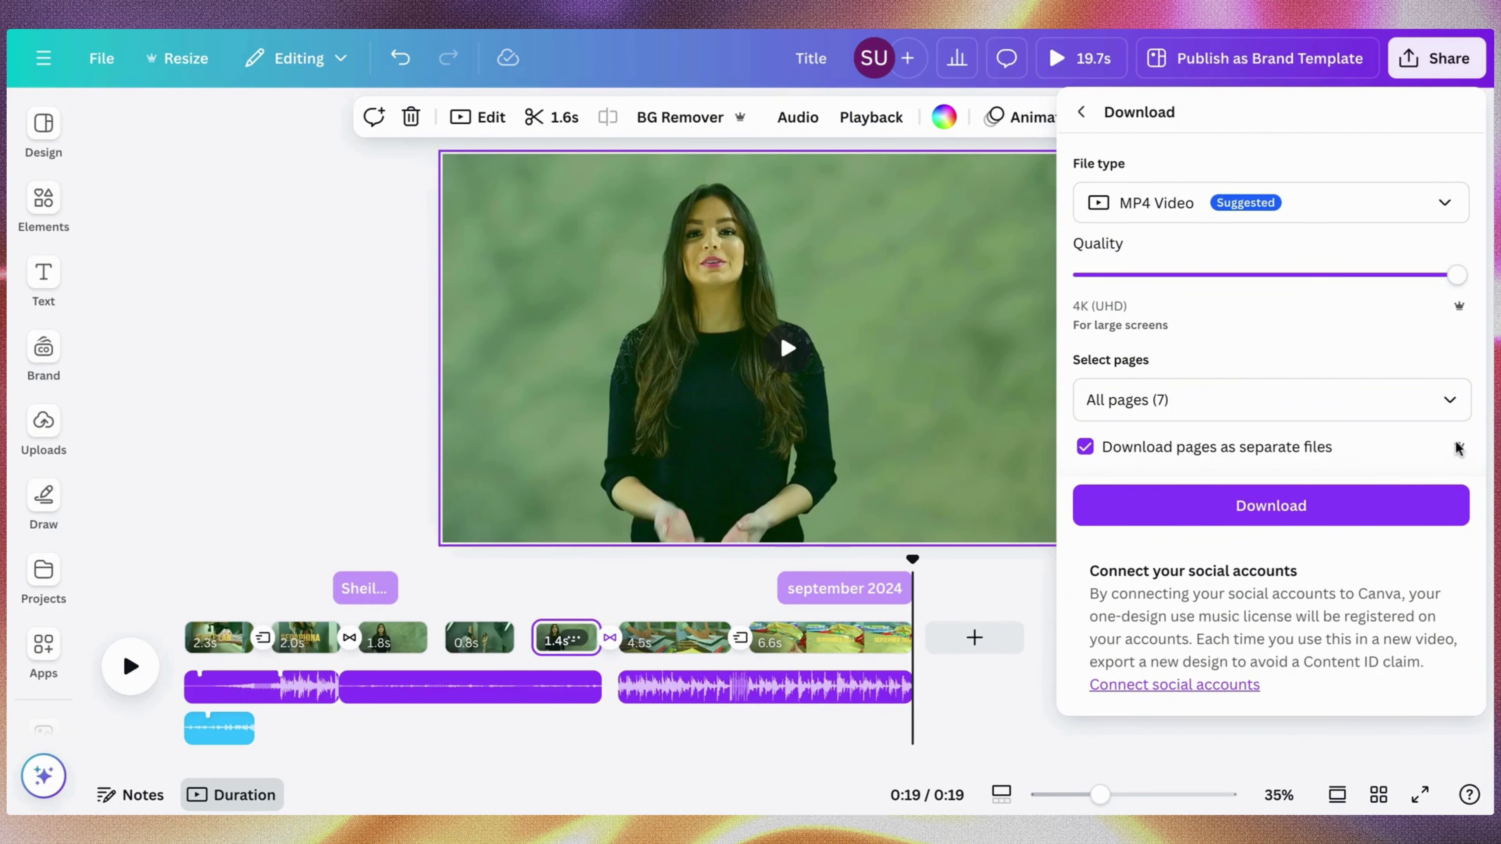
pyautogui.click(1086, 448)
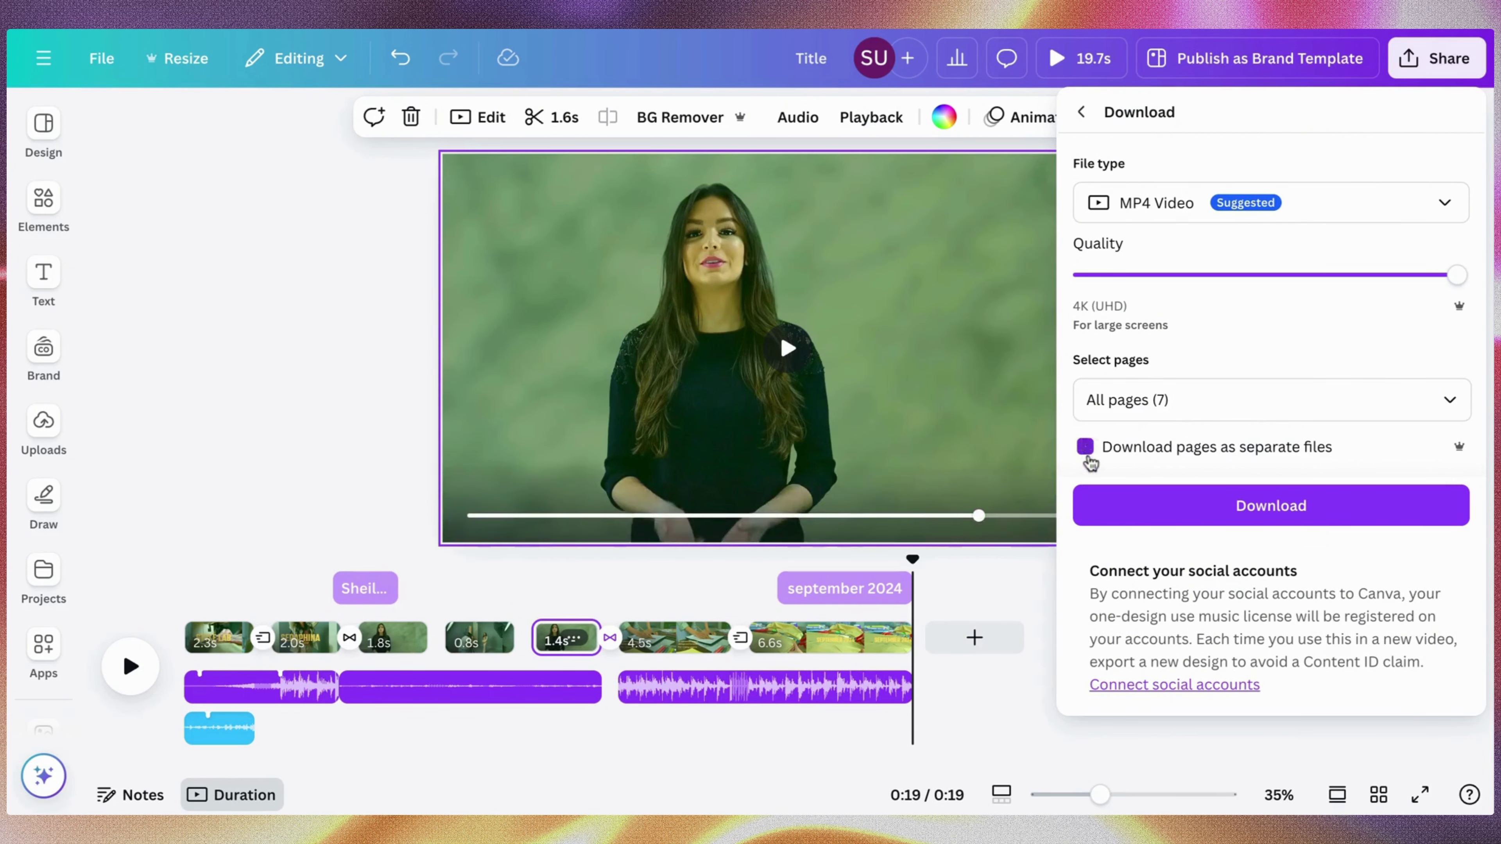